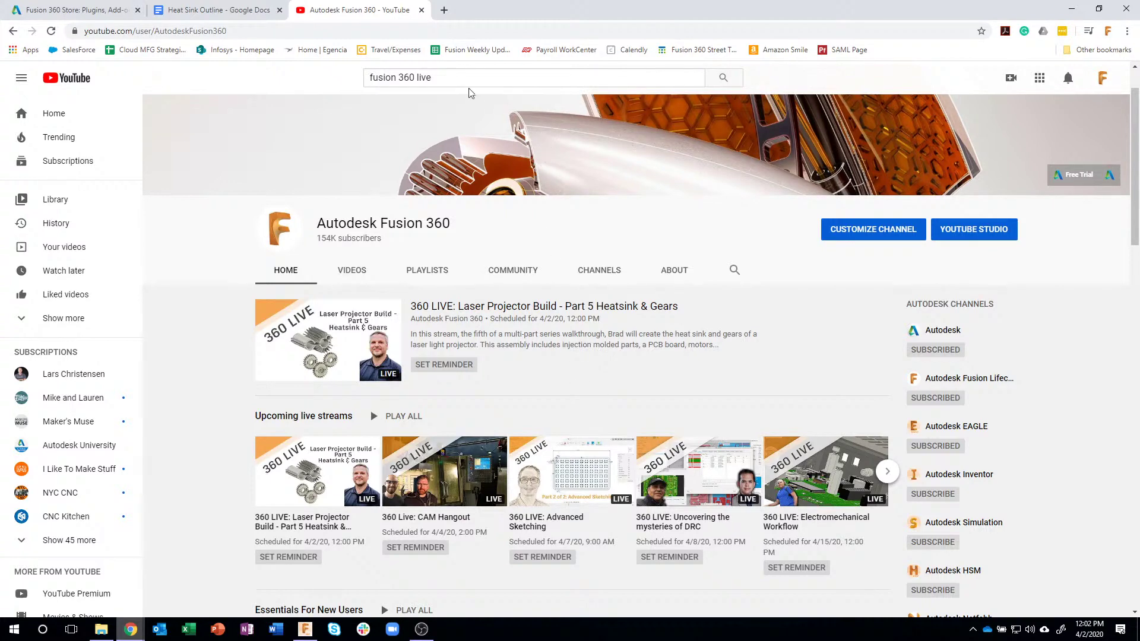
Look through the upcoming live streams on the Autodesk Fusion 360 channel page.
drag(451, 78, 384, 77)
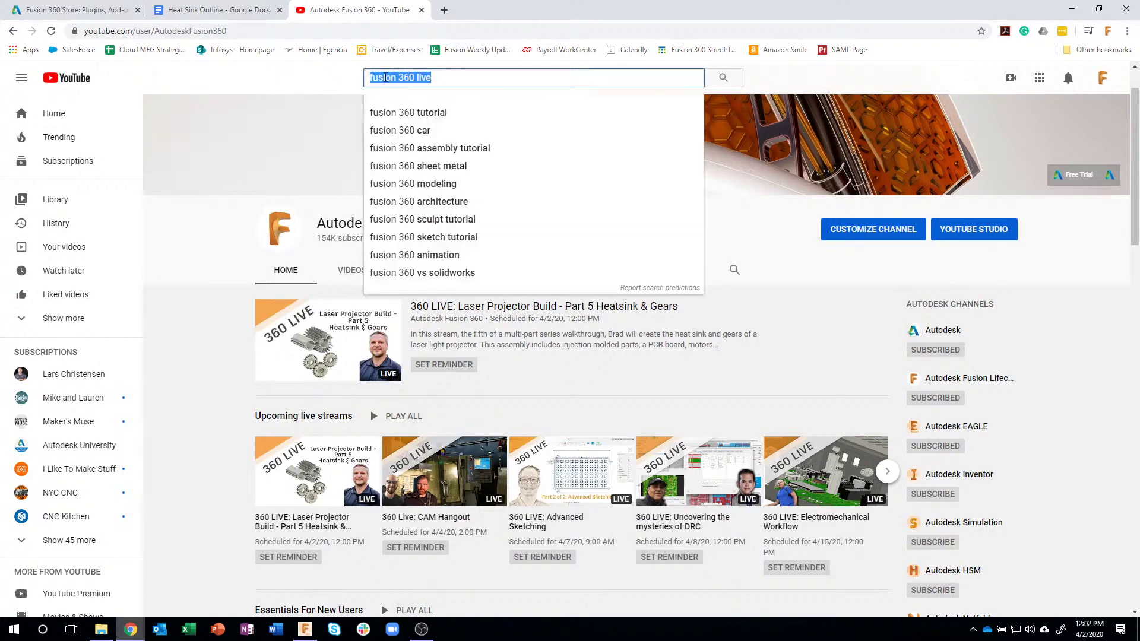
click(448, 79)
click(340, 70)
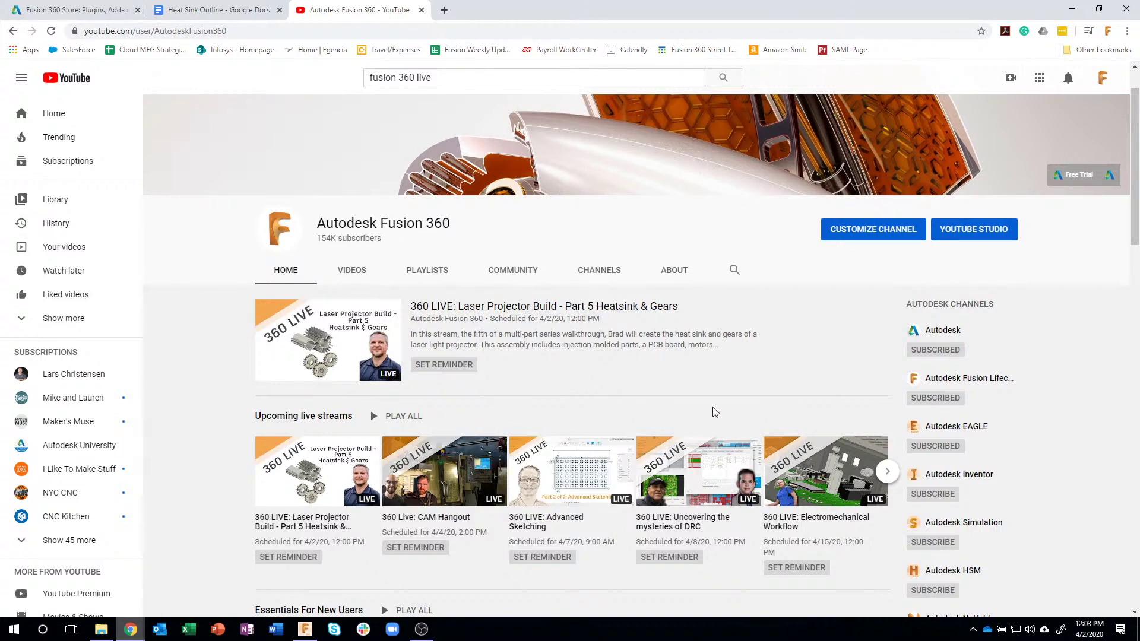
click(887, 471)
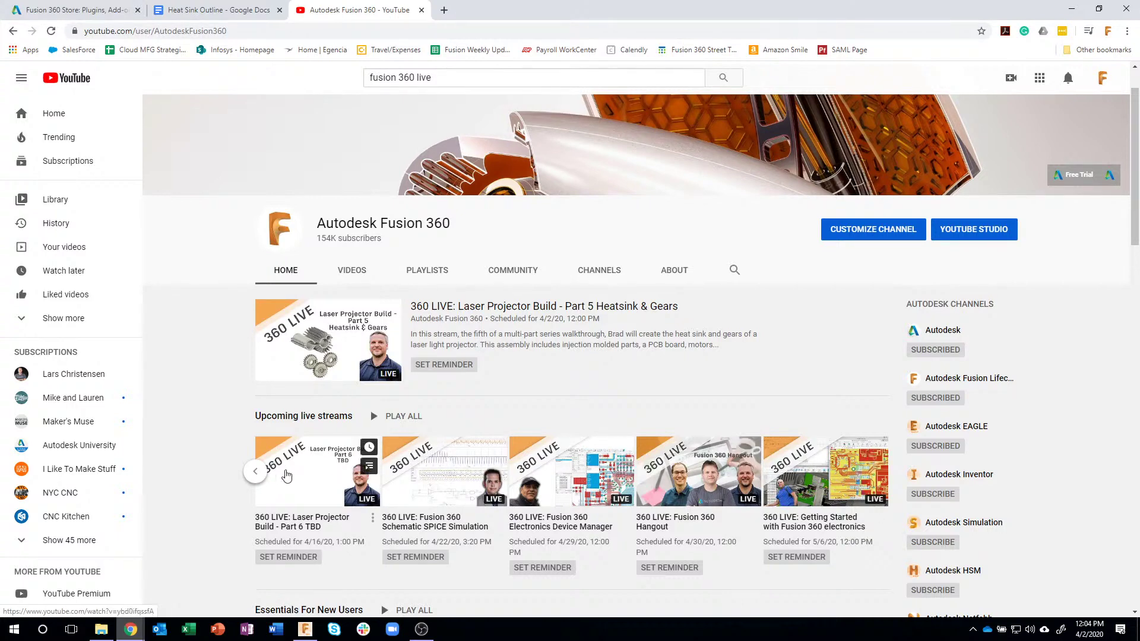
click(255, 472)
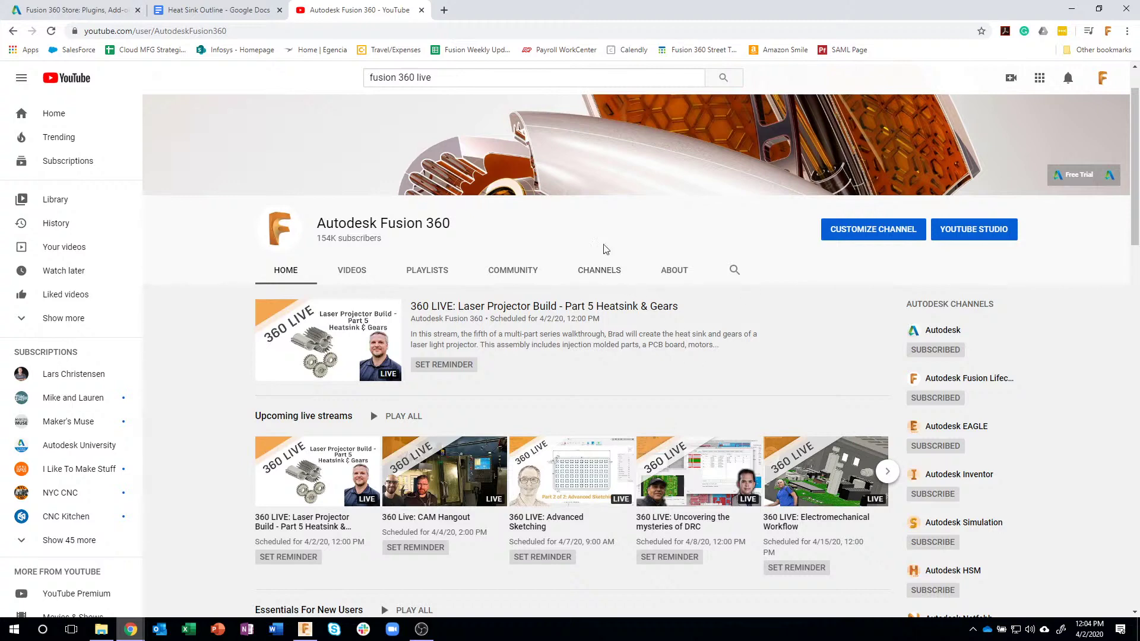
Switch to Fusion 360 and review the finished heat sink model and the HeatSink, drive gear and Lens Gear drawings.
click(1074, 9)
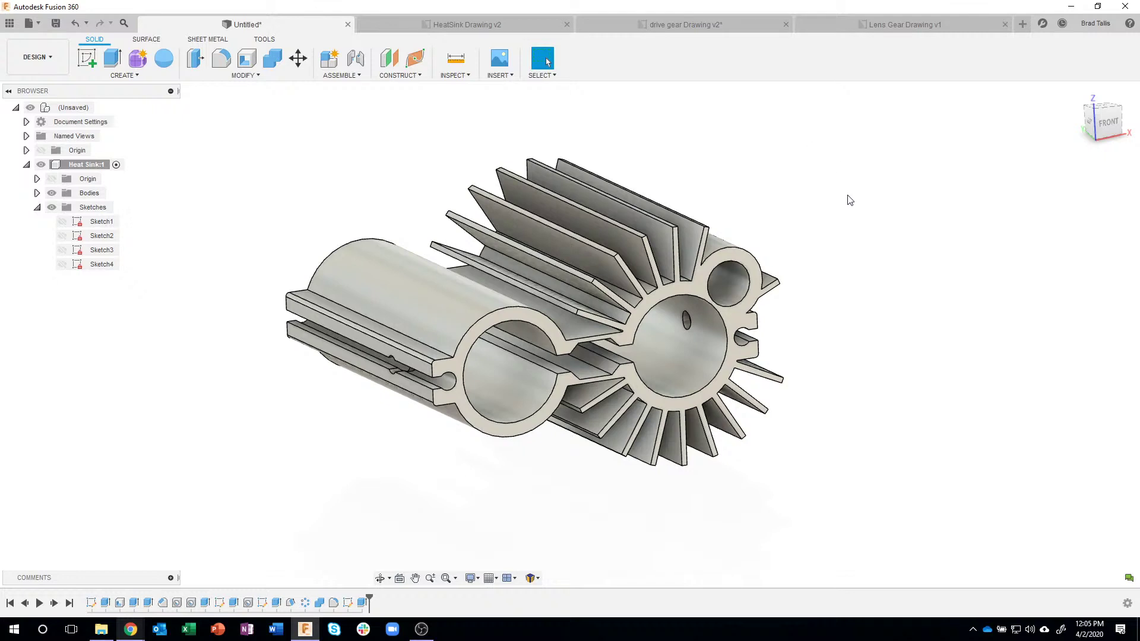
shift+middle_drag(850, 214, 853, 220)
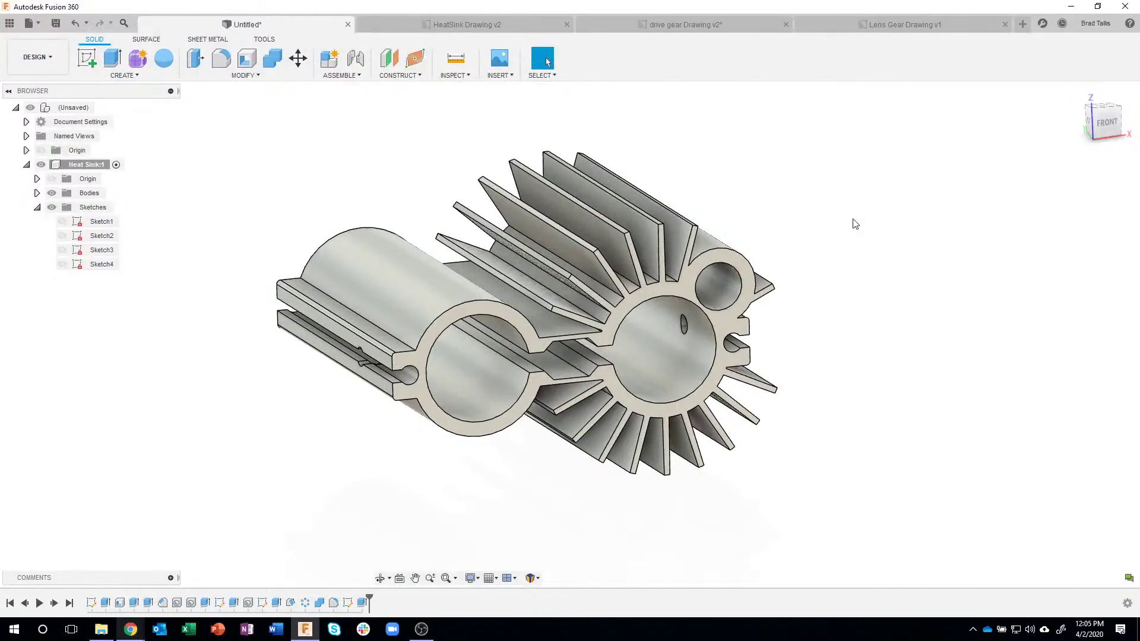
shift+middle_drag(784, 212, 793, 206)
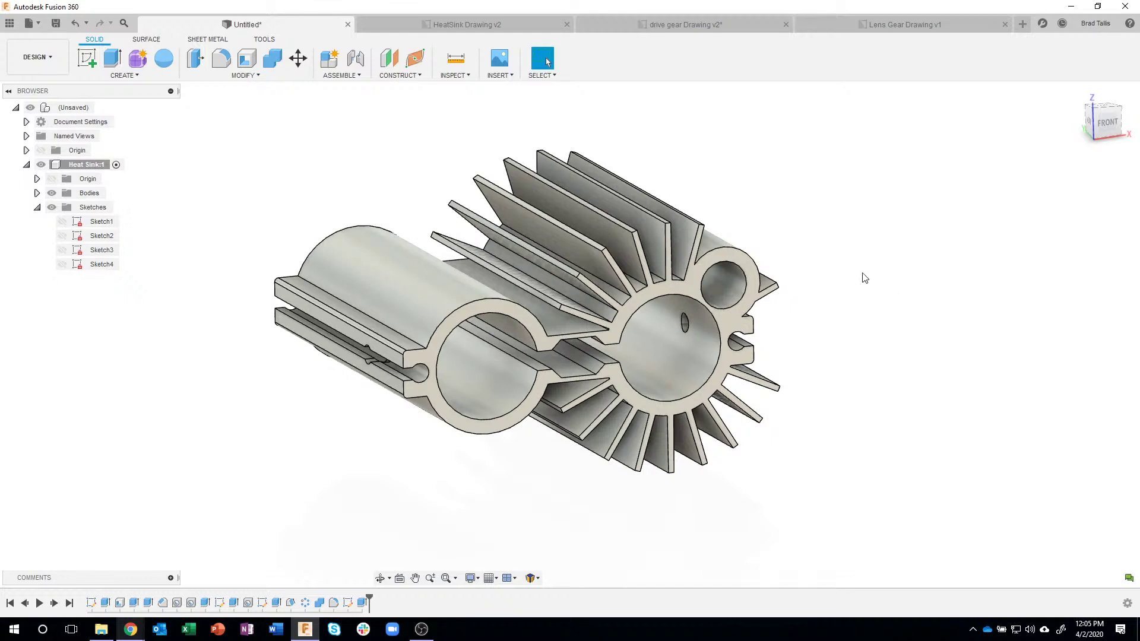
click(514, 23)
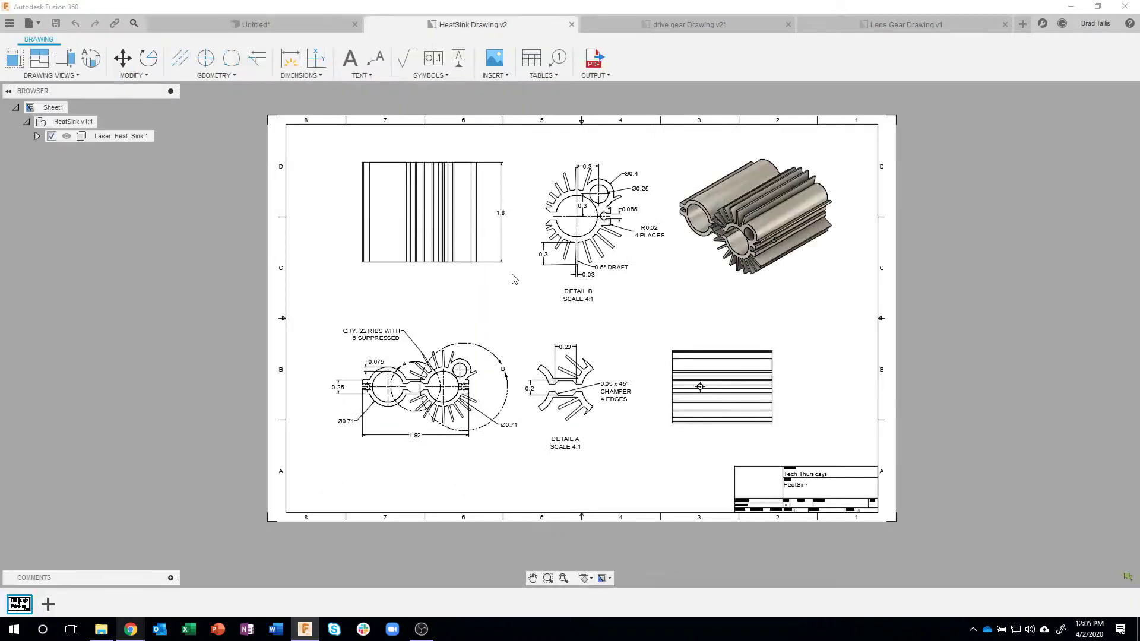
click(663, 28)
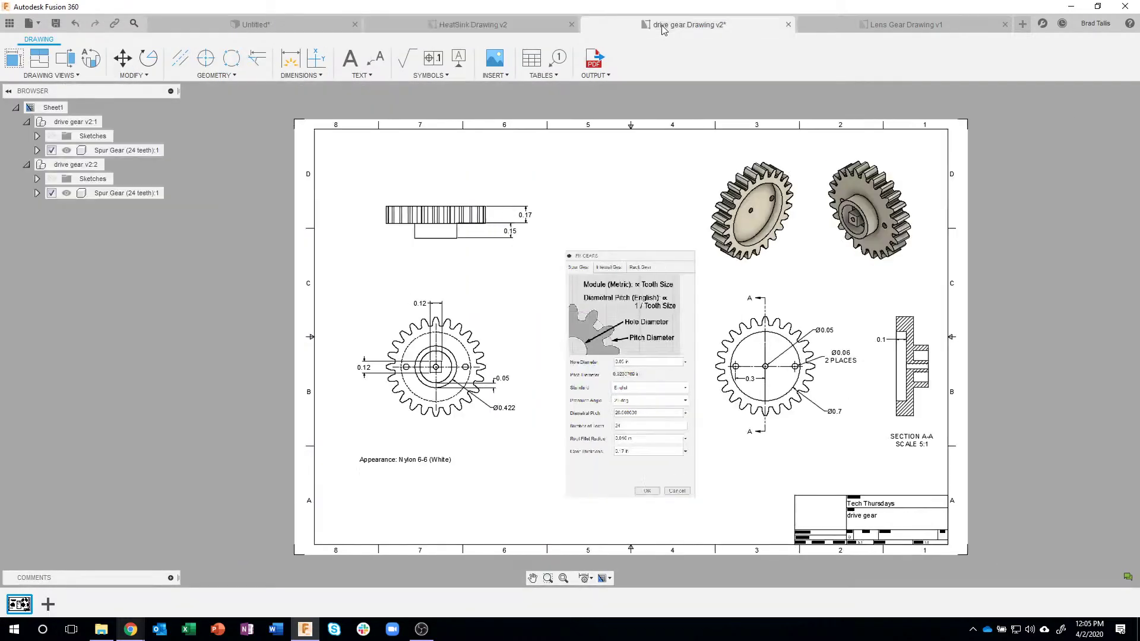
click(884, 29)
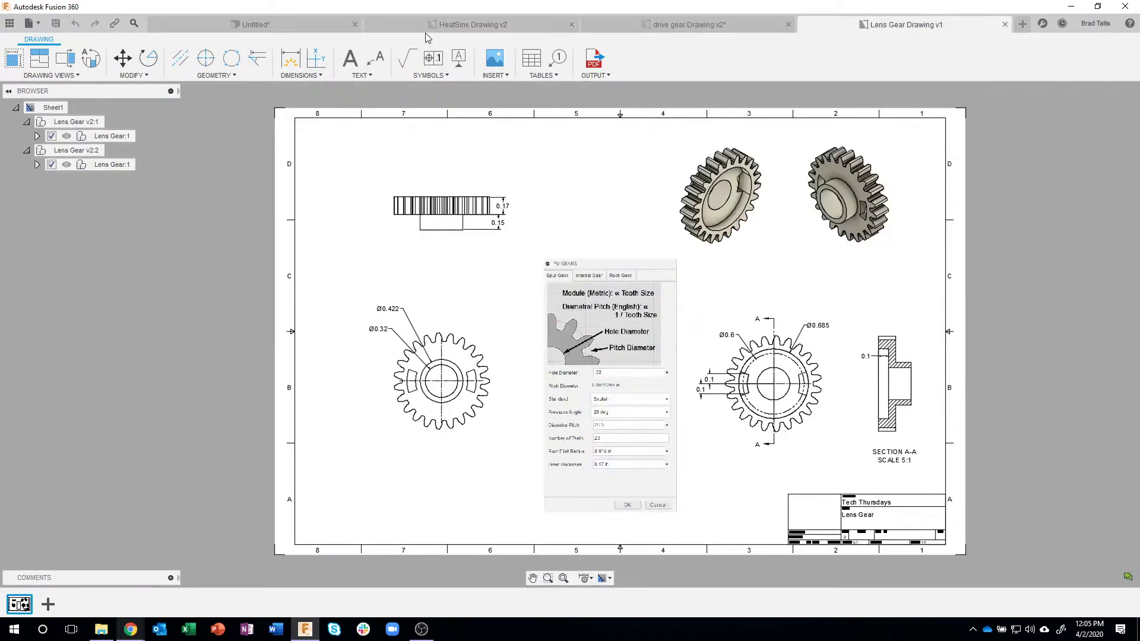
View the Heat Sink Outline document in Chrome, and return to the finished heat sink model in Fusion 360.
mouse_move(125, 624)
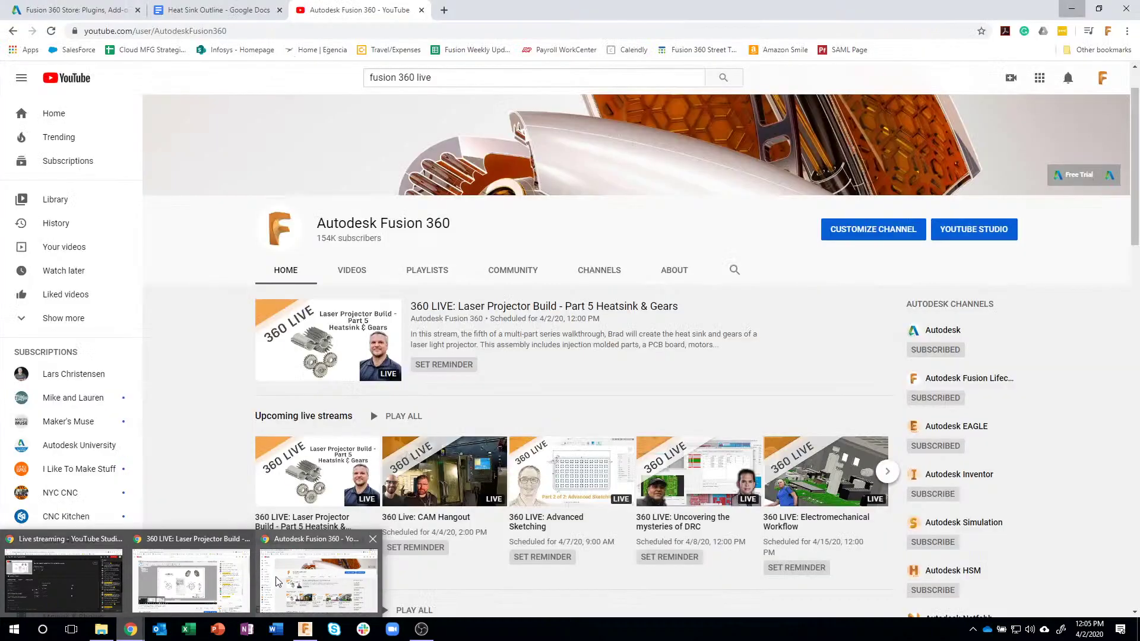
click(276, 581)
click(212, 11)
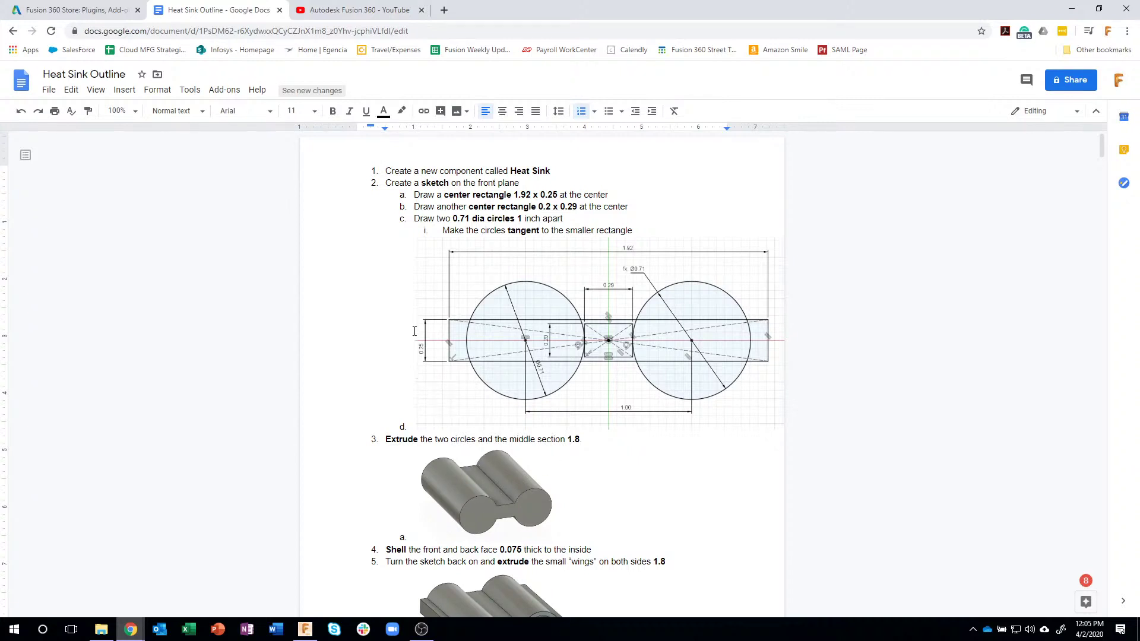
click(1072, 11)
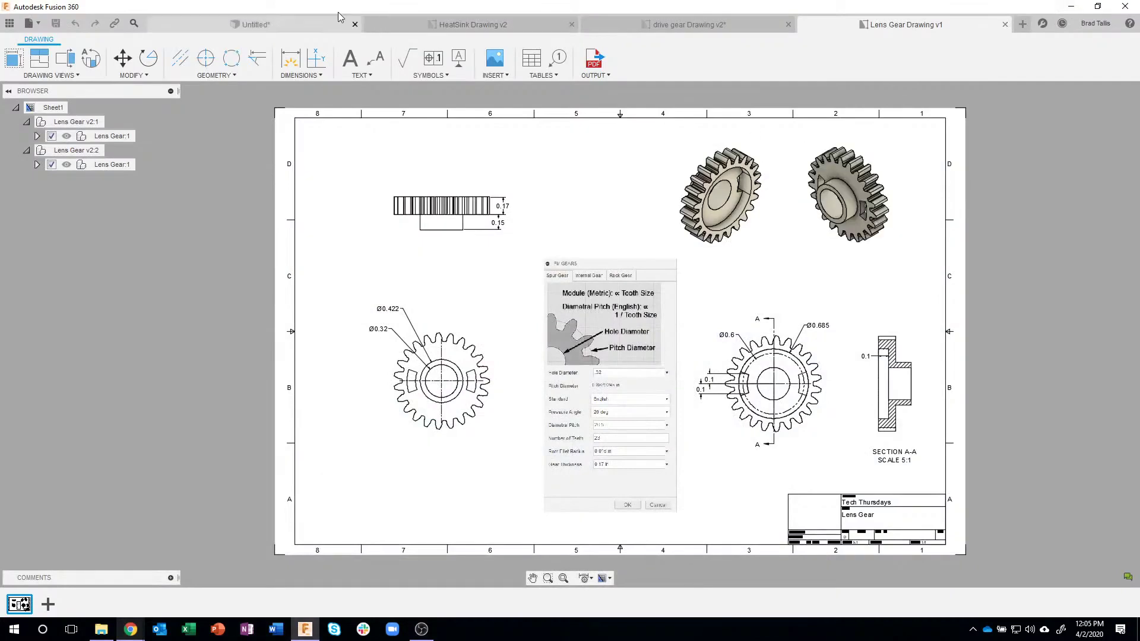
click(296, 22)
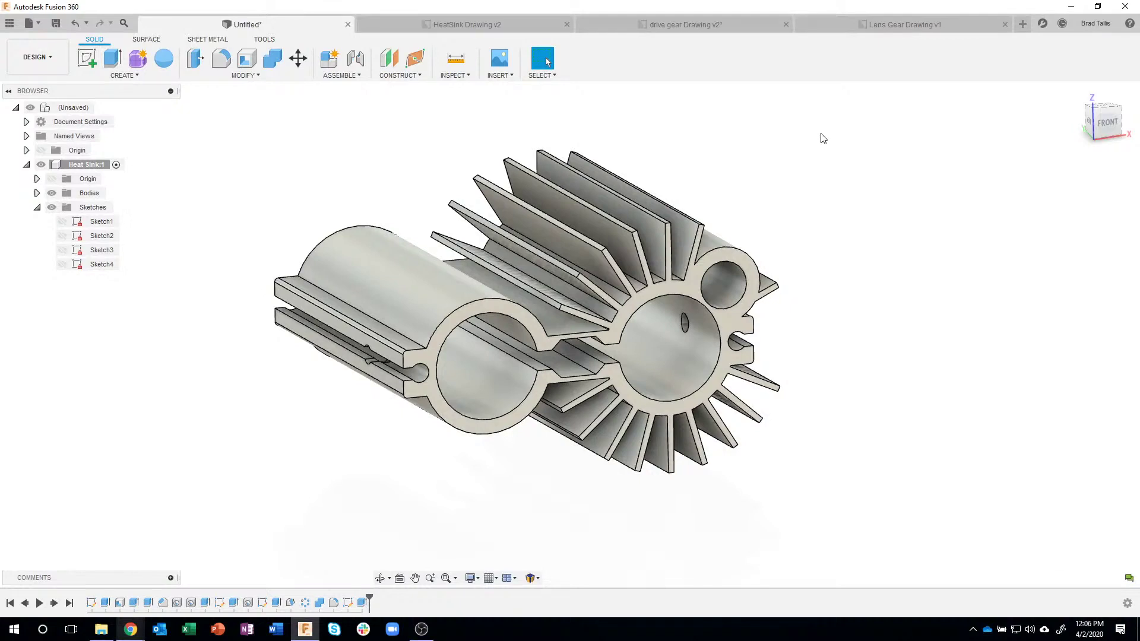
Create a new design and add an empty, activated component named Heat Sink.
click(1020, 25)
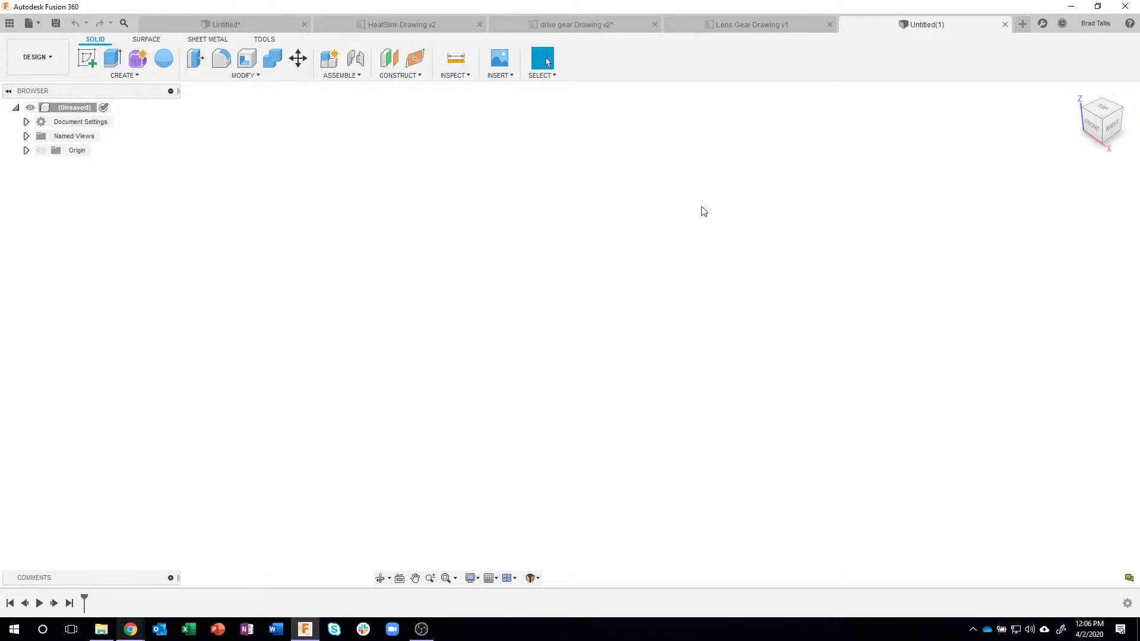
click(328, 61)
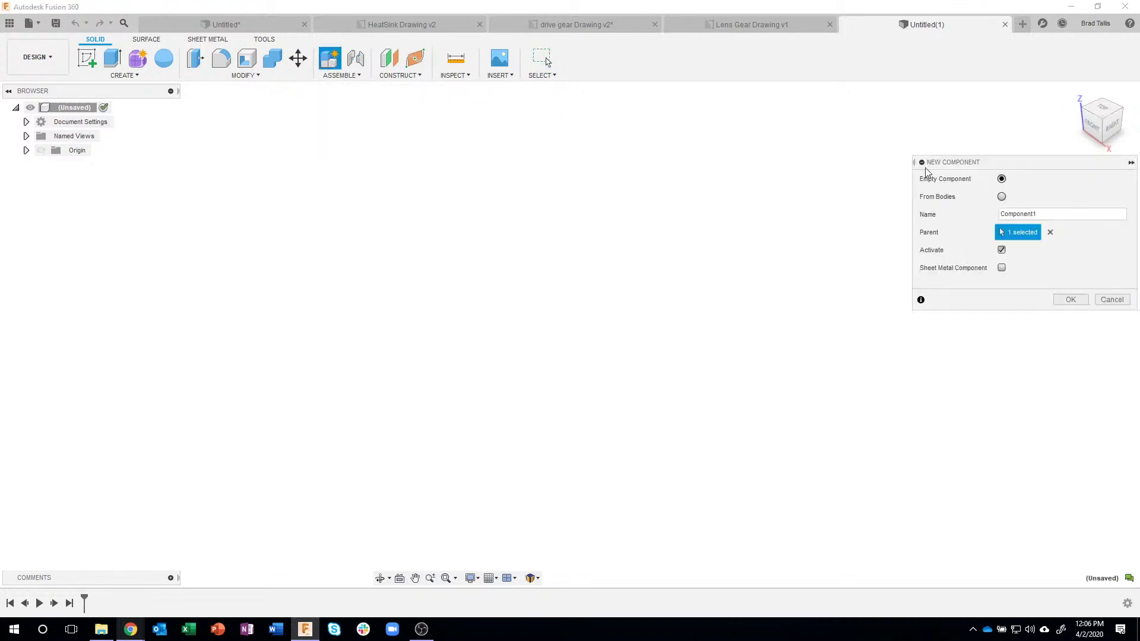
double_click(1049, 215)
text(Heat Sink)
click(1070, 299)
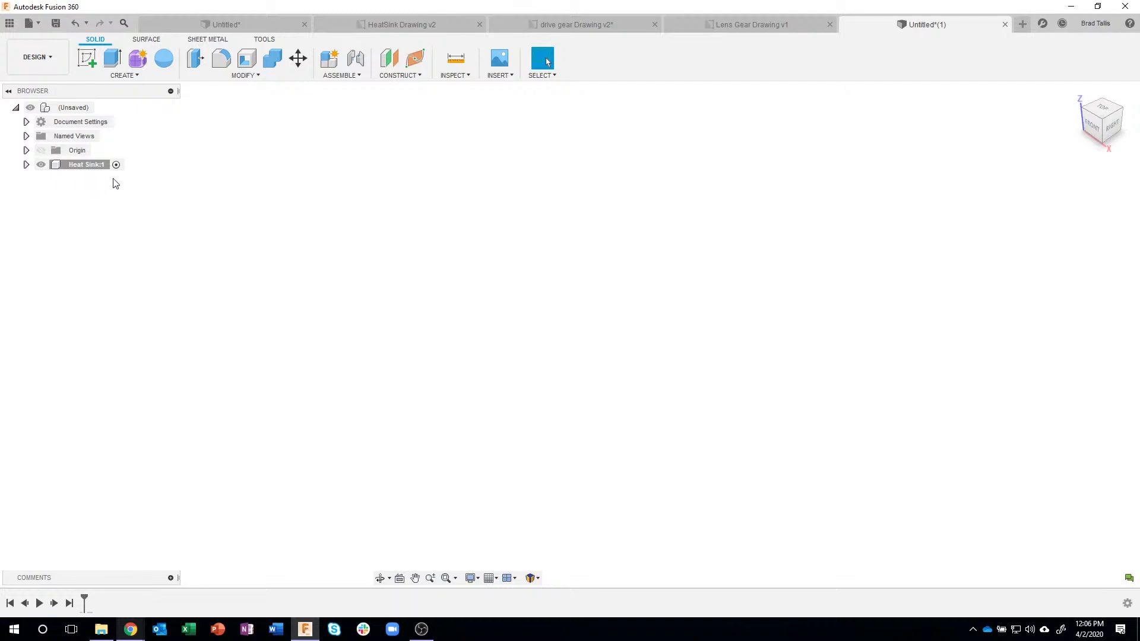
Examine the front view and Detail A dimensions on the HeatSink drawing, and return to the new design.
click(394, 23)
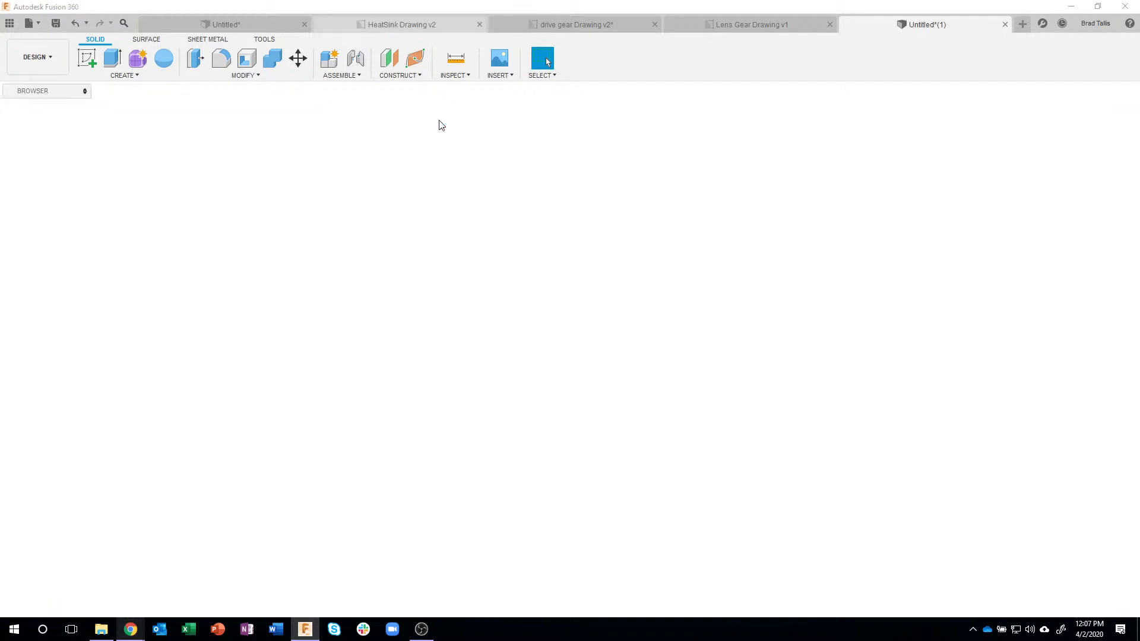
scroll(335, 475, up, 5)
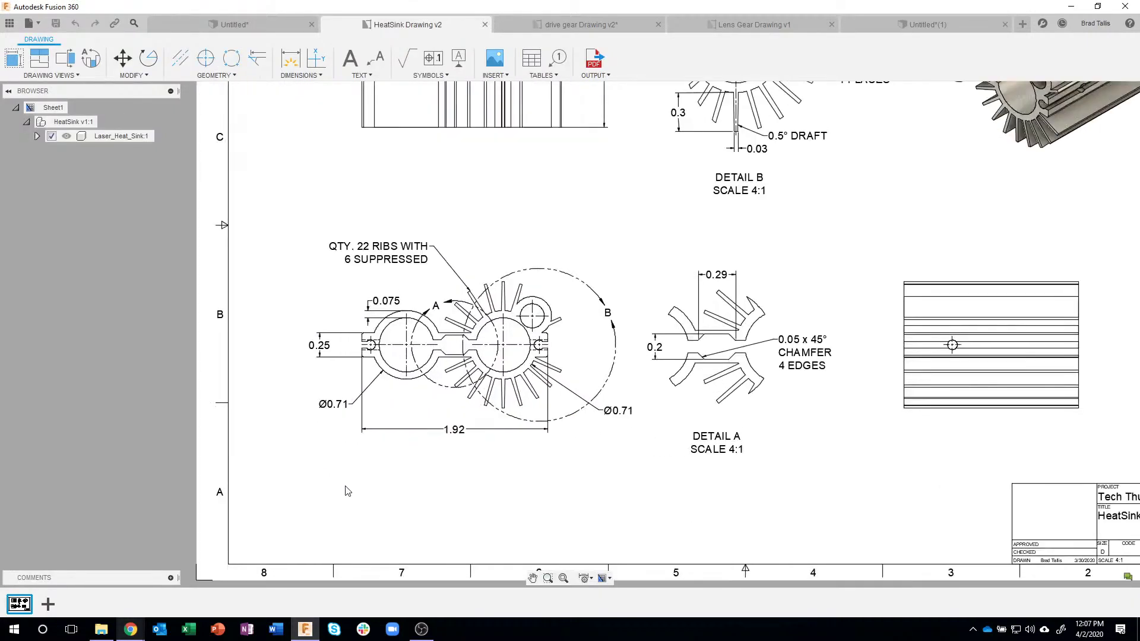
middle_drag(617, 265, 551, 348)
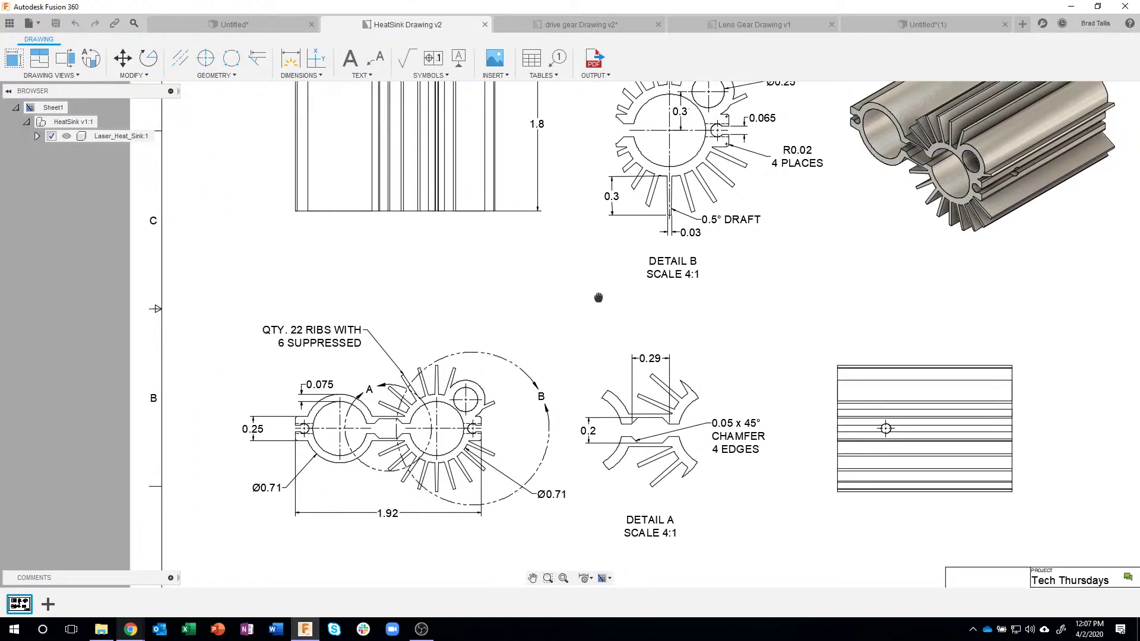
middle_drag(528, 311, 601, 301)
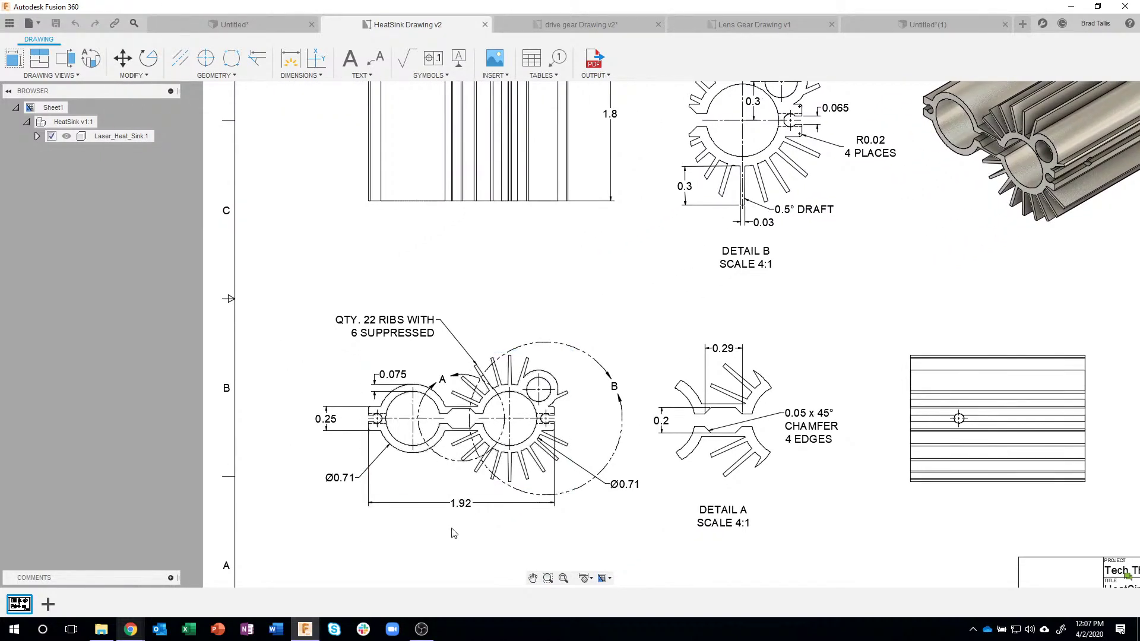
click(240, 26)
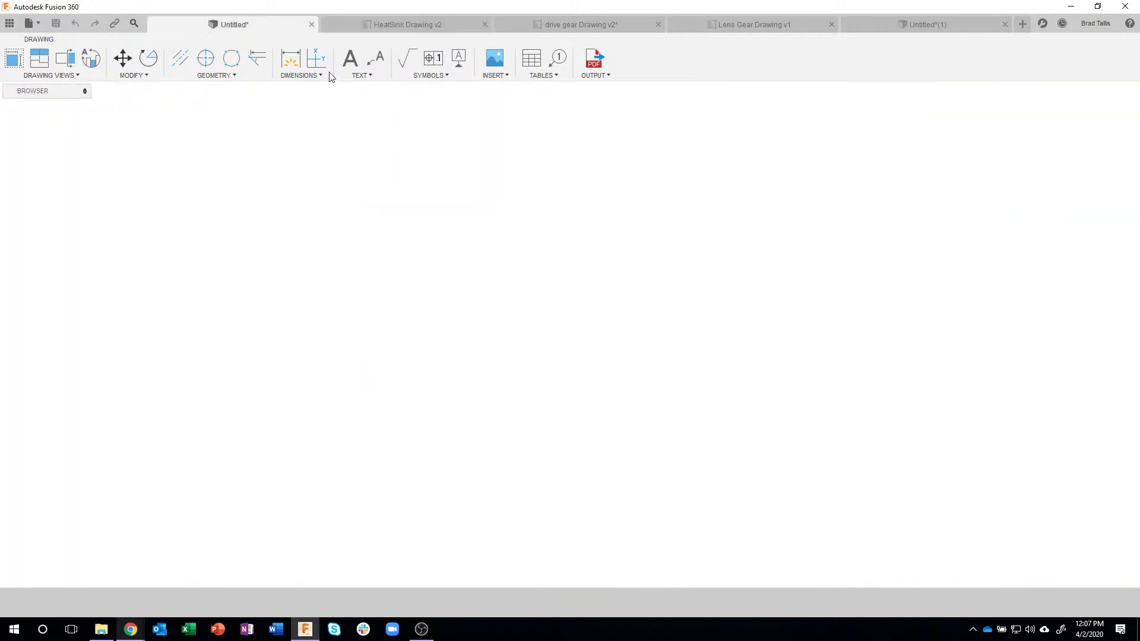
click(845, 24)
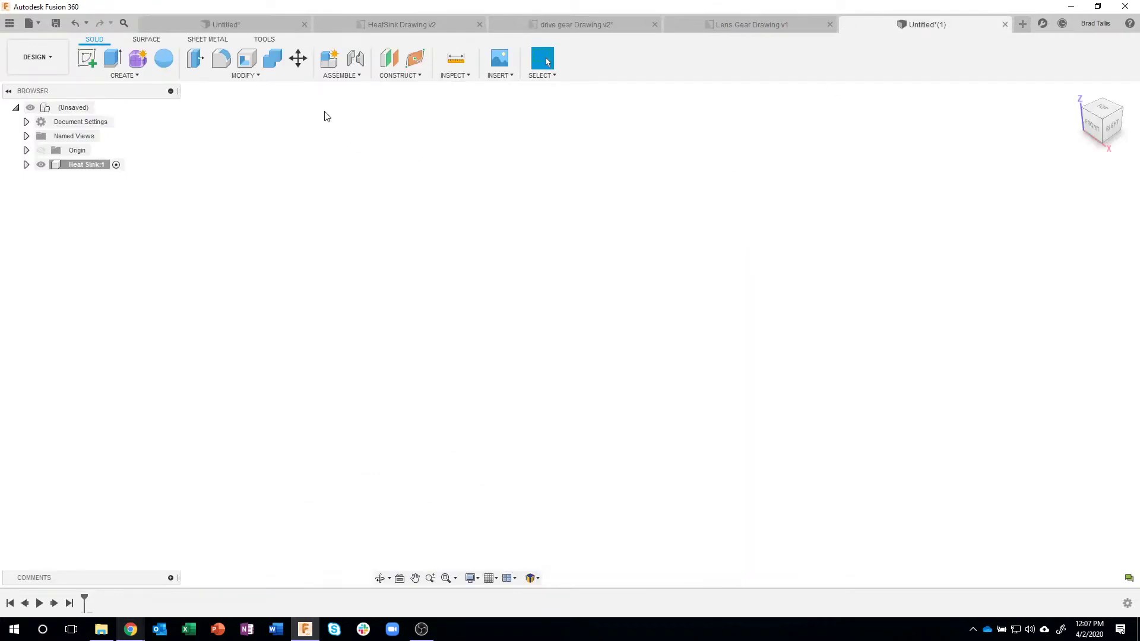
Start a sketch on the front plane and draw a center rectangle at the origin, 1.92 in wide and 0.25 in high.
click(89, 59)
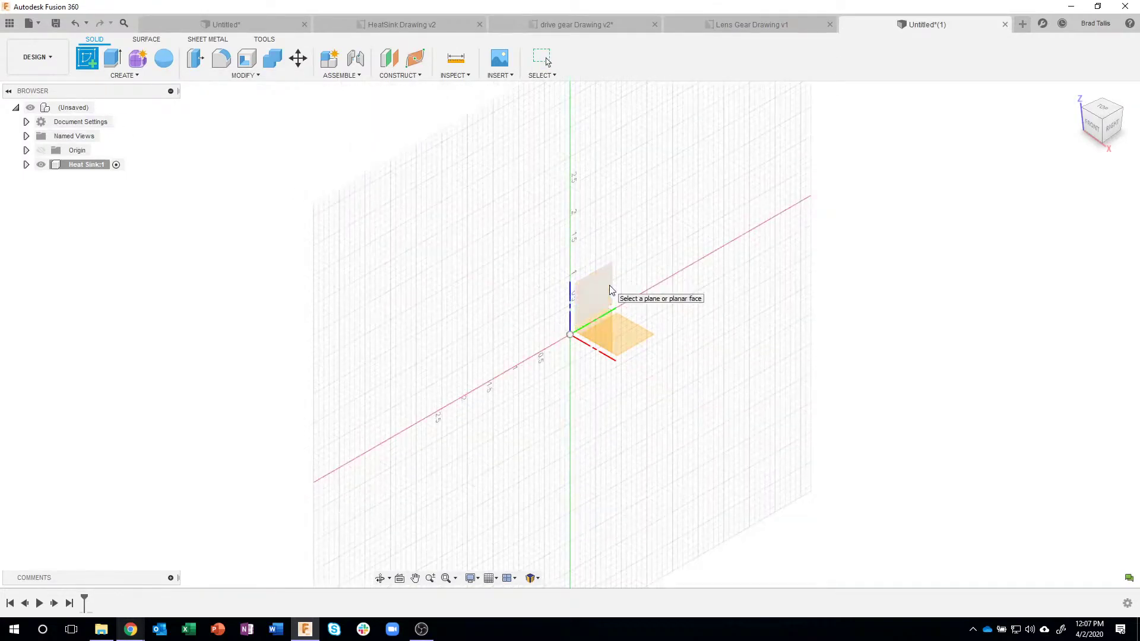
click(605, 310)
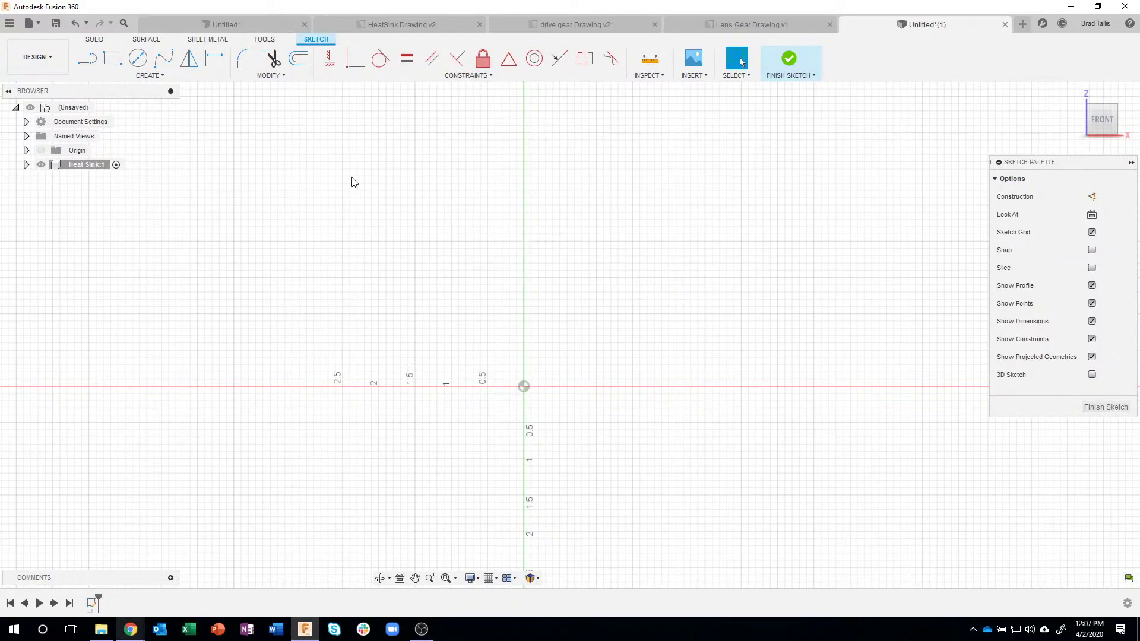
click(112, 58)
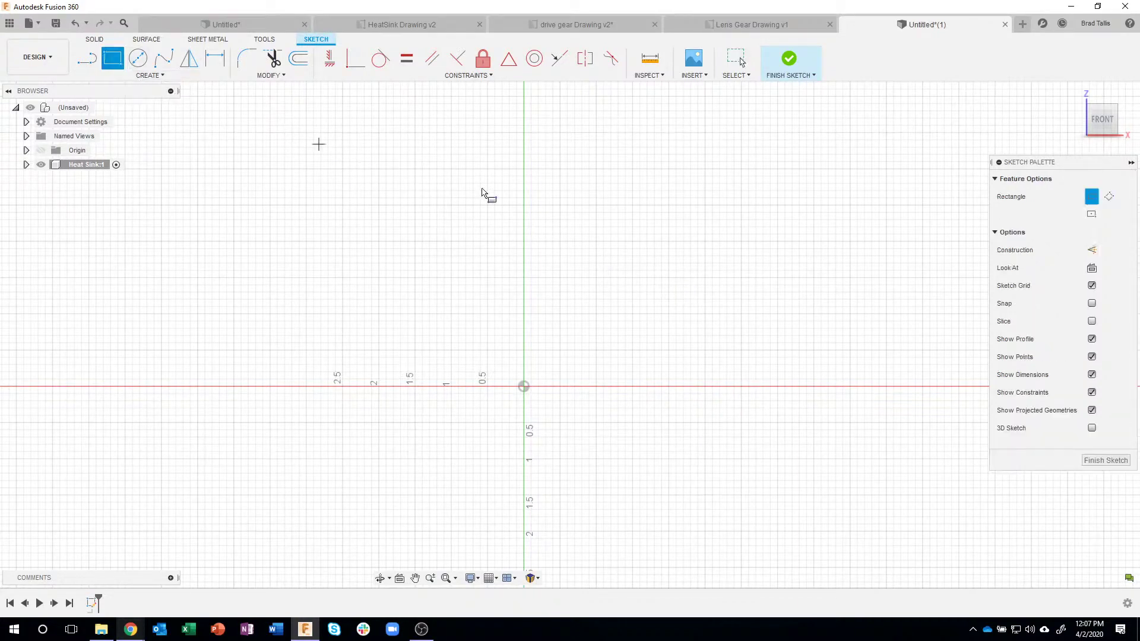
click(1092, 215)
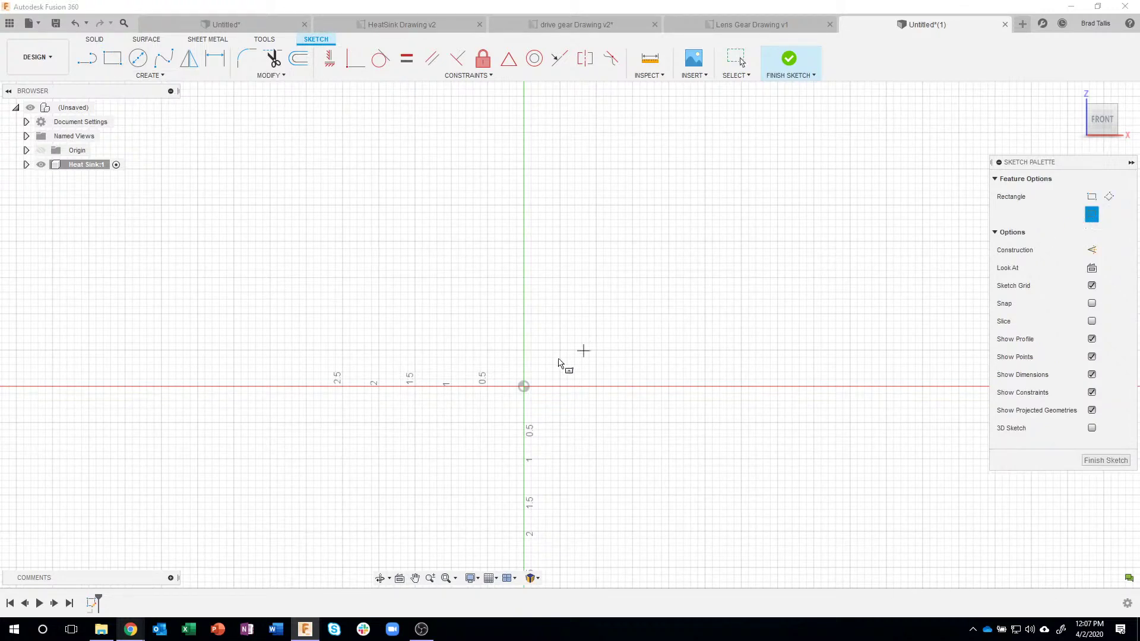
click(523, 386)
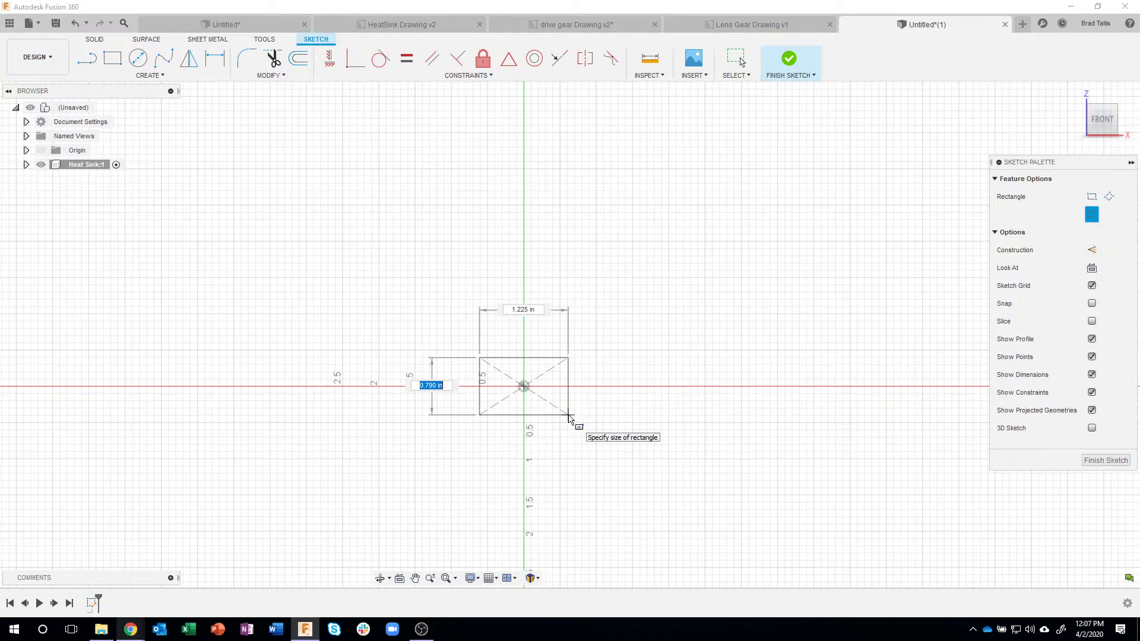
key(Tab)
key(Tab)
key(Tab)
text(1.92)
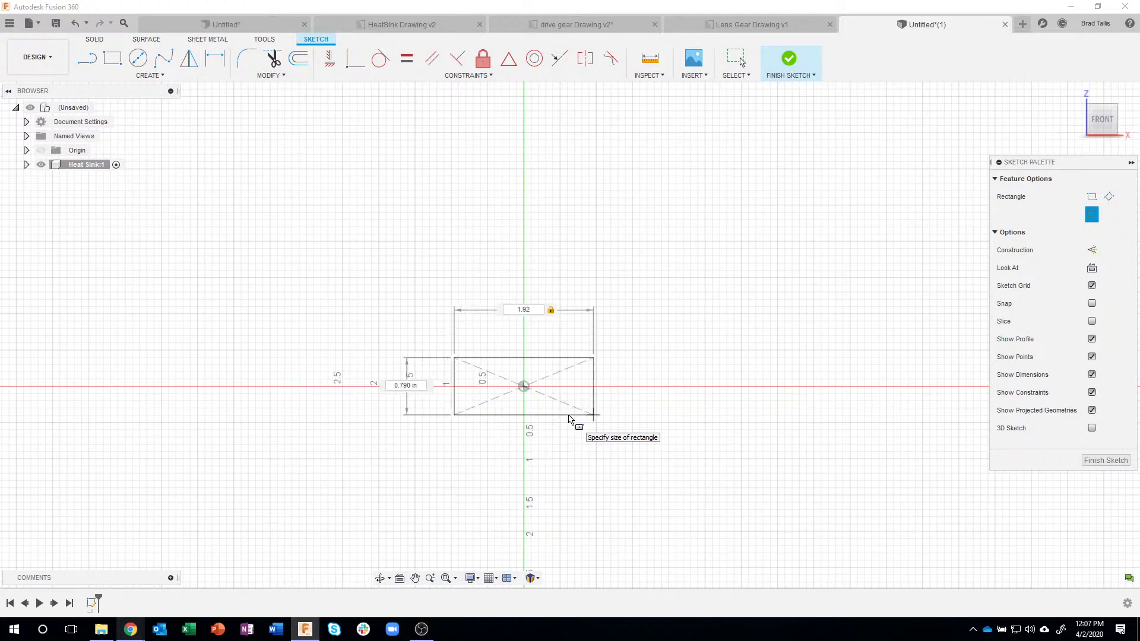
key(Tab)
key(BackSpace)
text(.25)
key(Return)
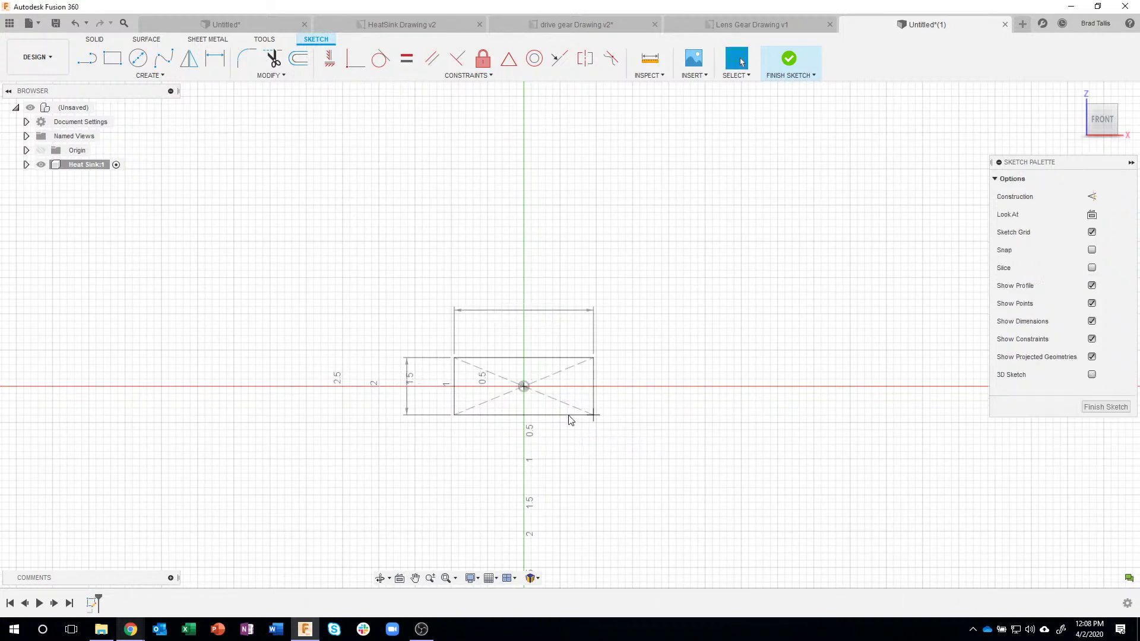
Draw a second center rectangle at the origin, 0.29 in wide and 0.2 in high, inside the wide rectangle.
scroll(527, 423, up, 2)
scroll(493, 403, up, 5)
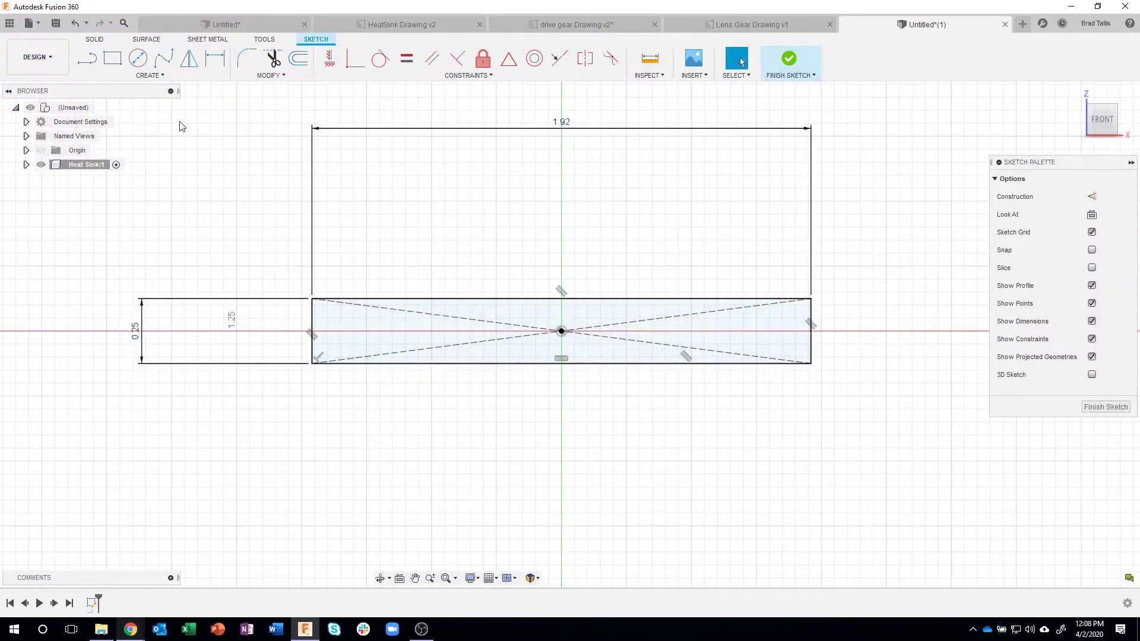
click(110, 69)
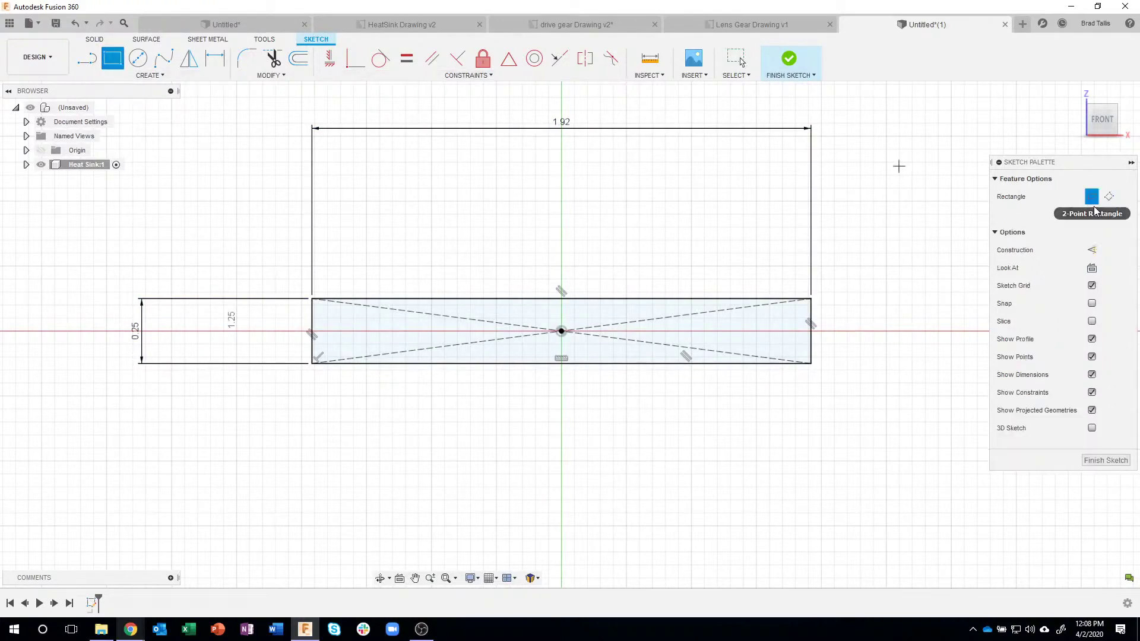
click(561, 331)
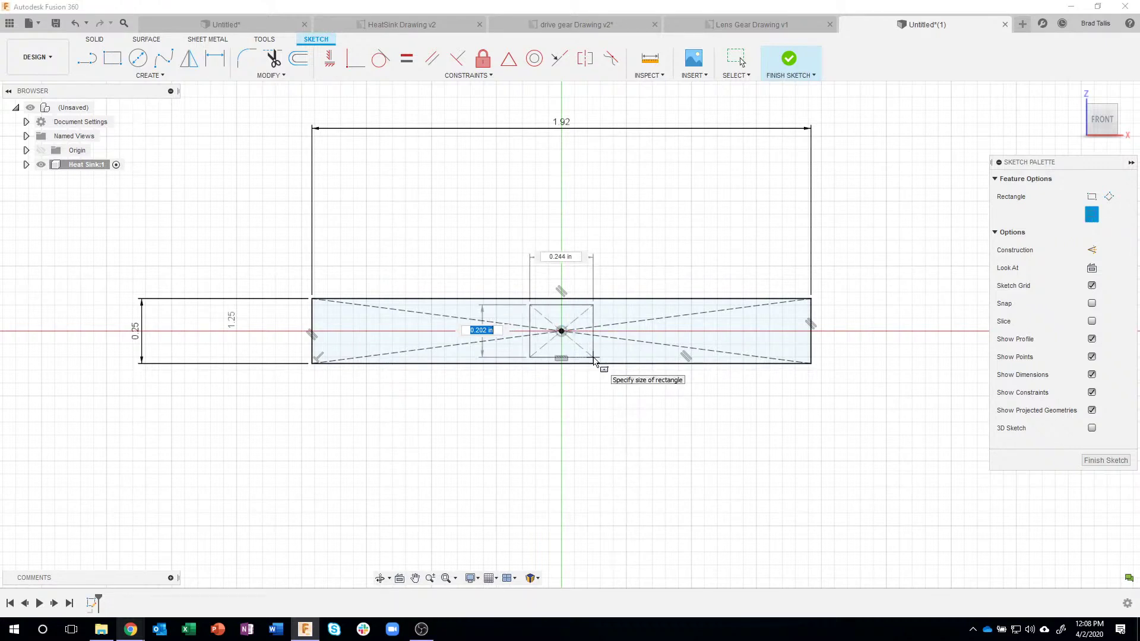
key(Tab)
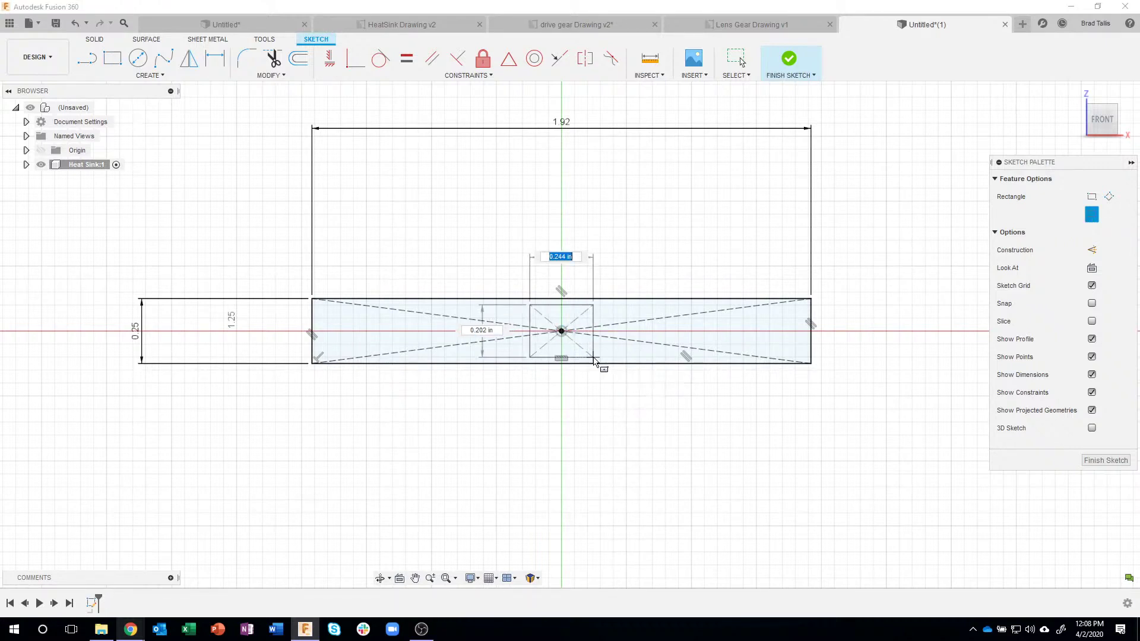
key(BackSpace)
text(.29)
key(Tab)
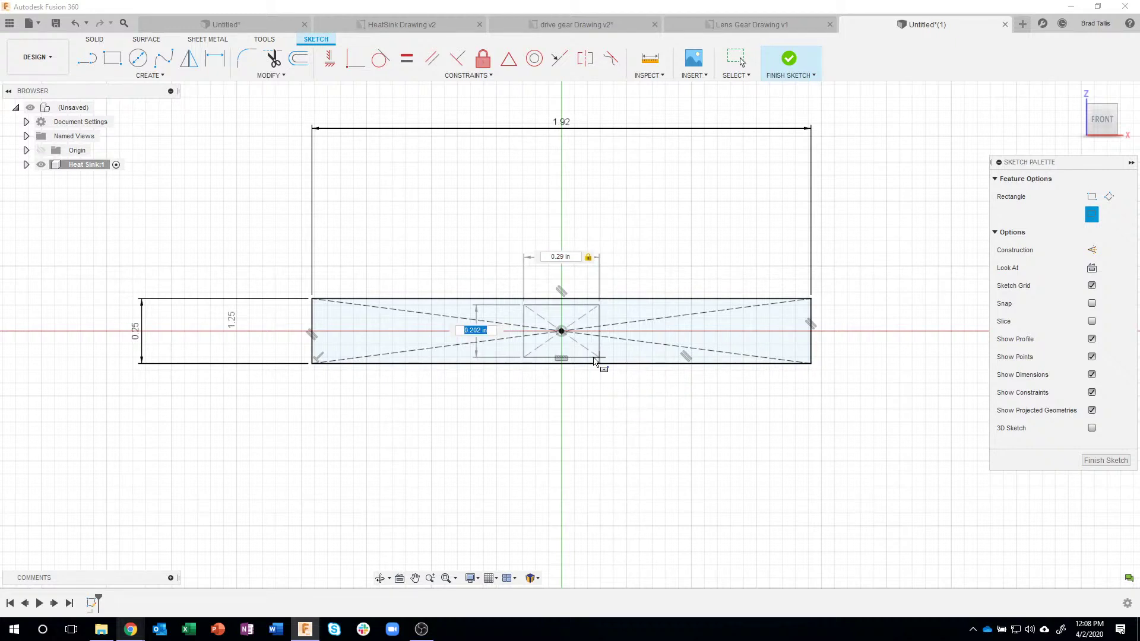
key(BackSpace)
text(.2)
key(Return)
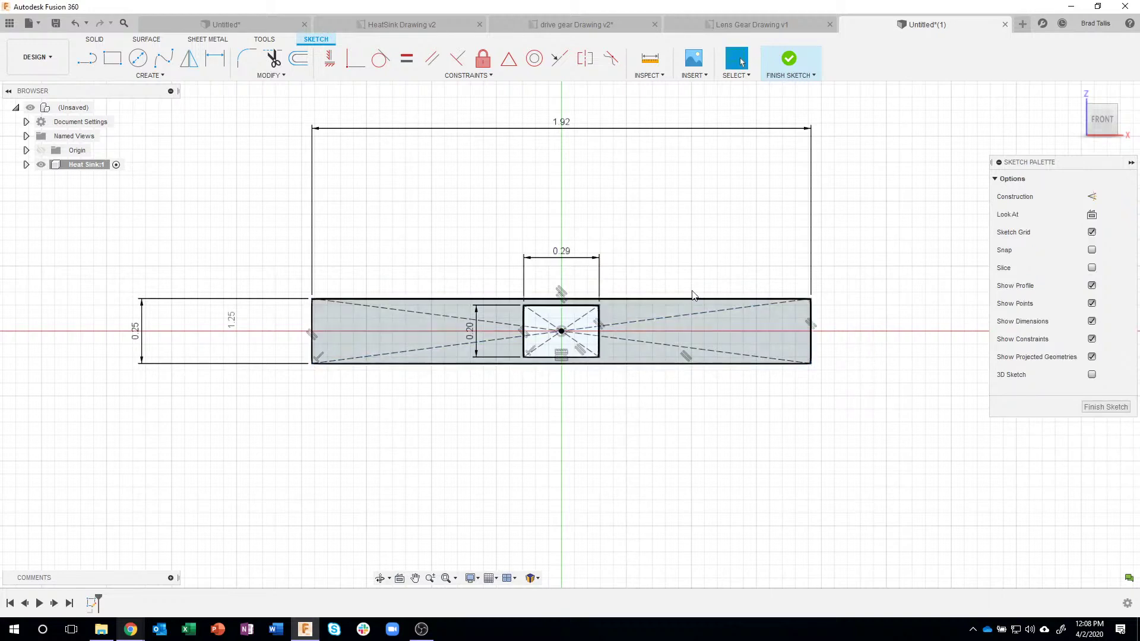
Check the circle diameters on the HeatSink drawing, and sketch a 0.71 in diameter circle above the left half of the wide rectangle.
click(361, 25)
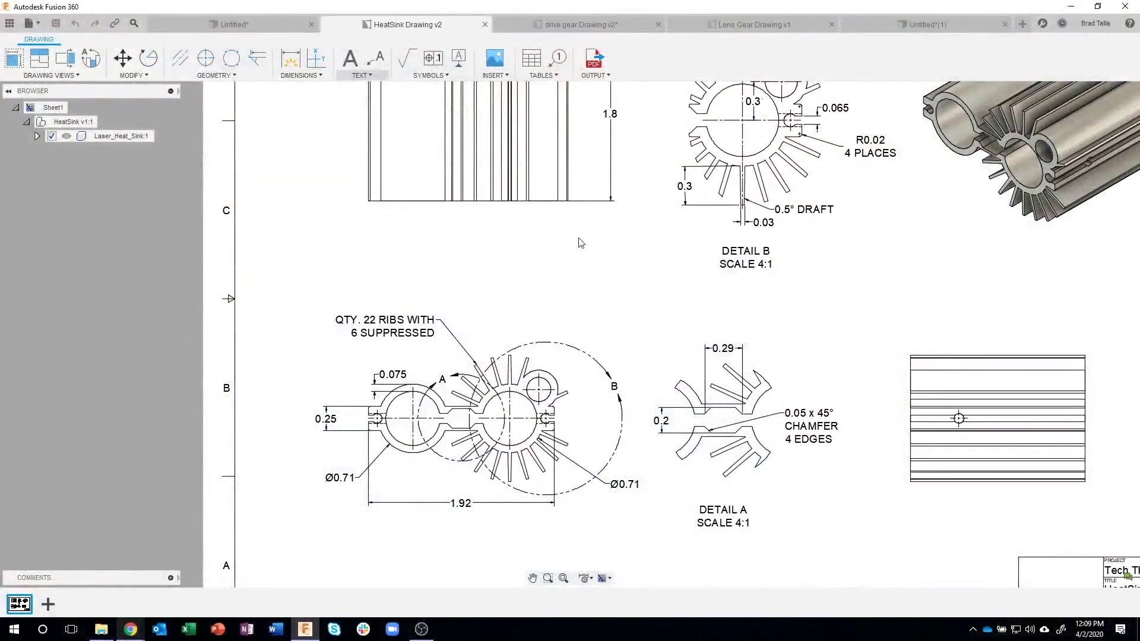
click(904, 22)
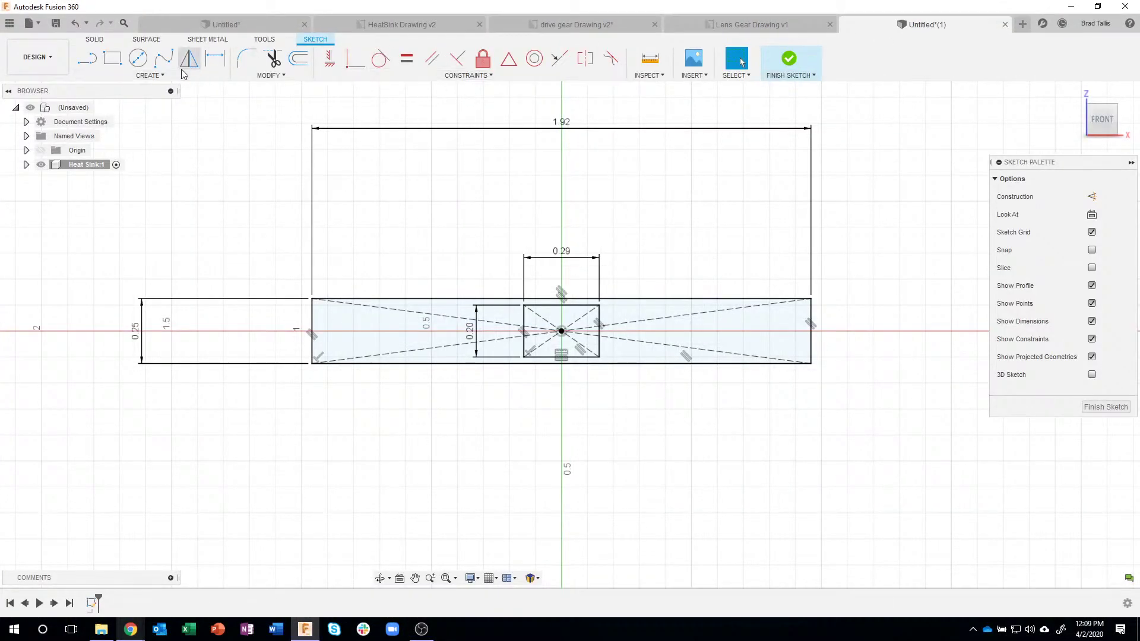
click(138, 58)
middle_drag(395, 221, 442, 259)
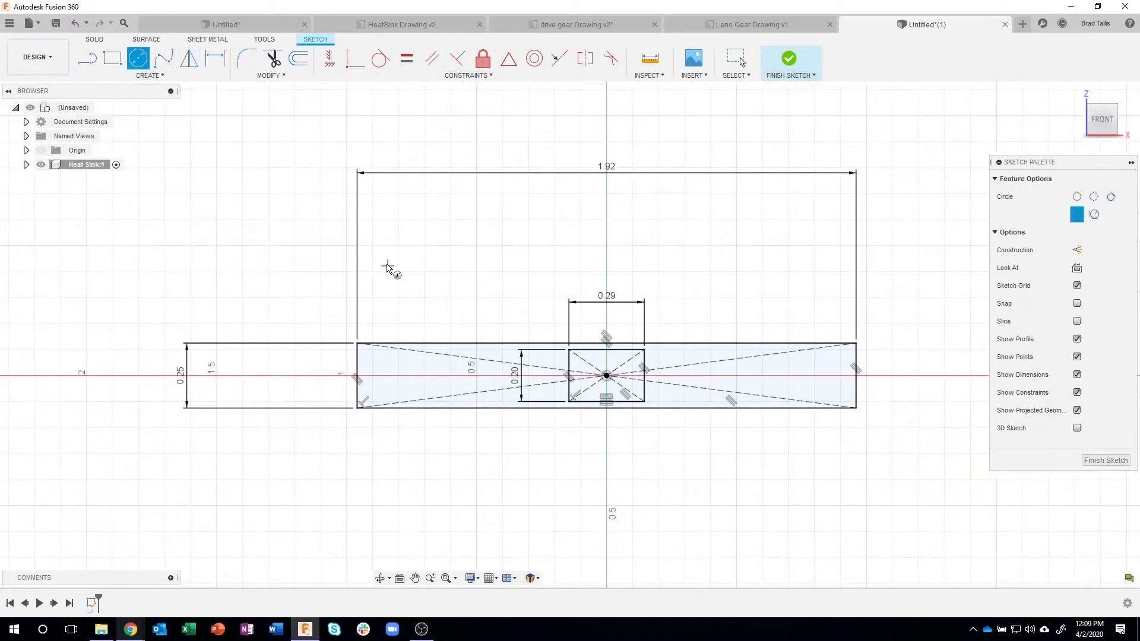
click(407, 260)
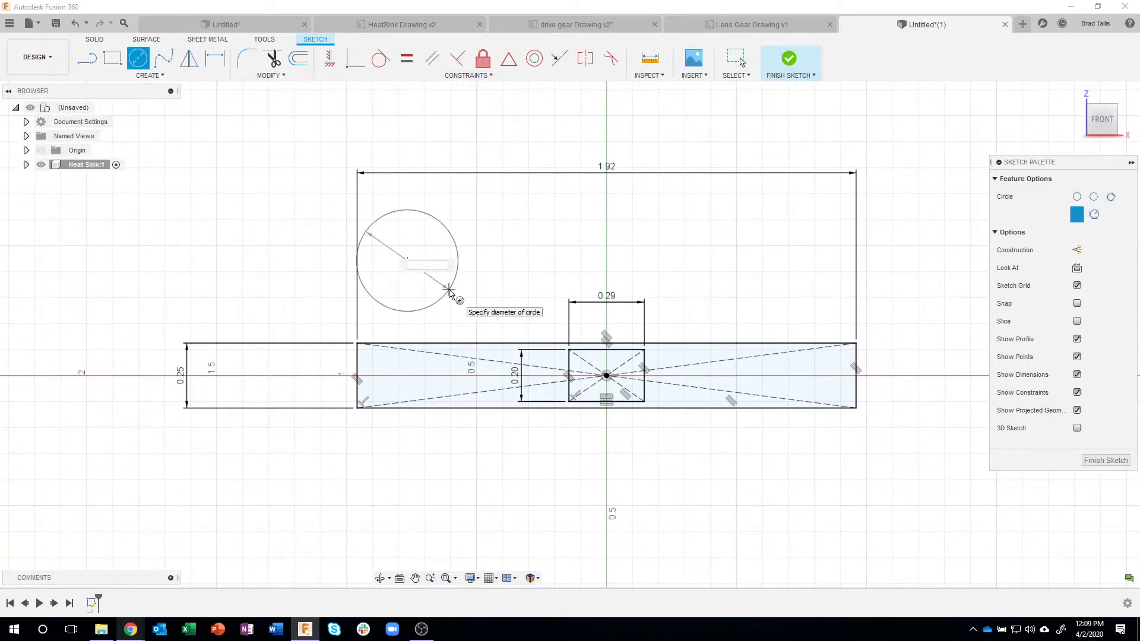
key(Return)
key(Escape)
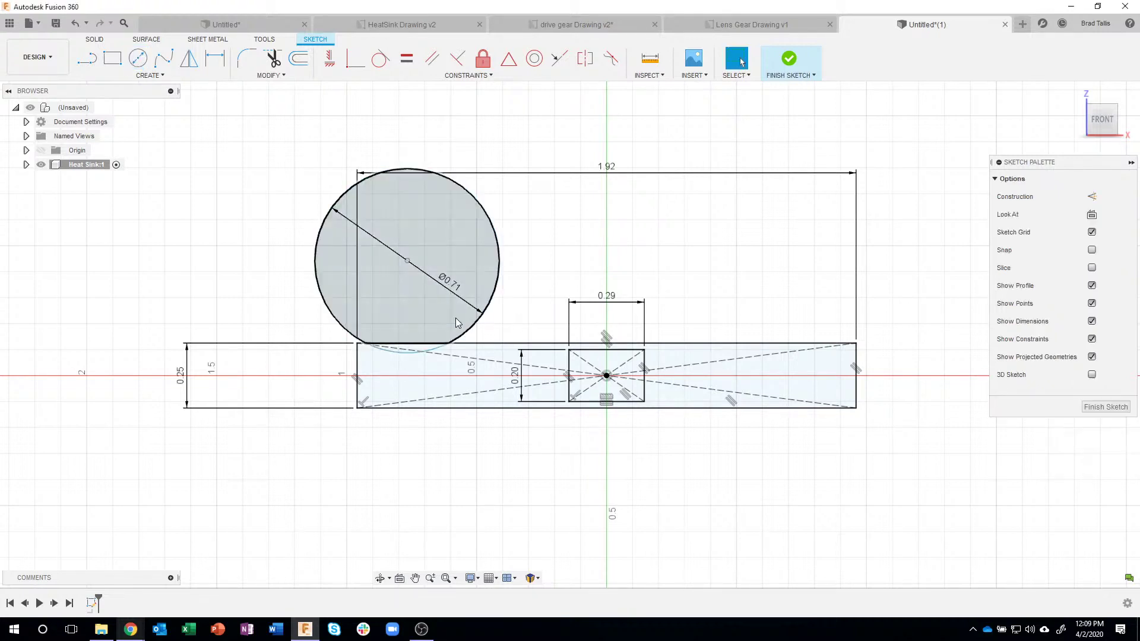
drag(408, 262, 437, 235)
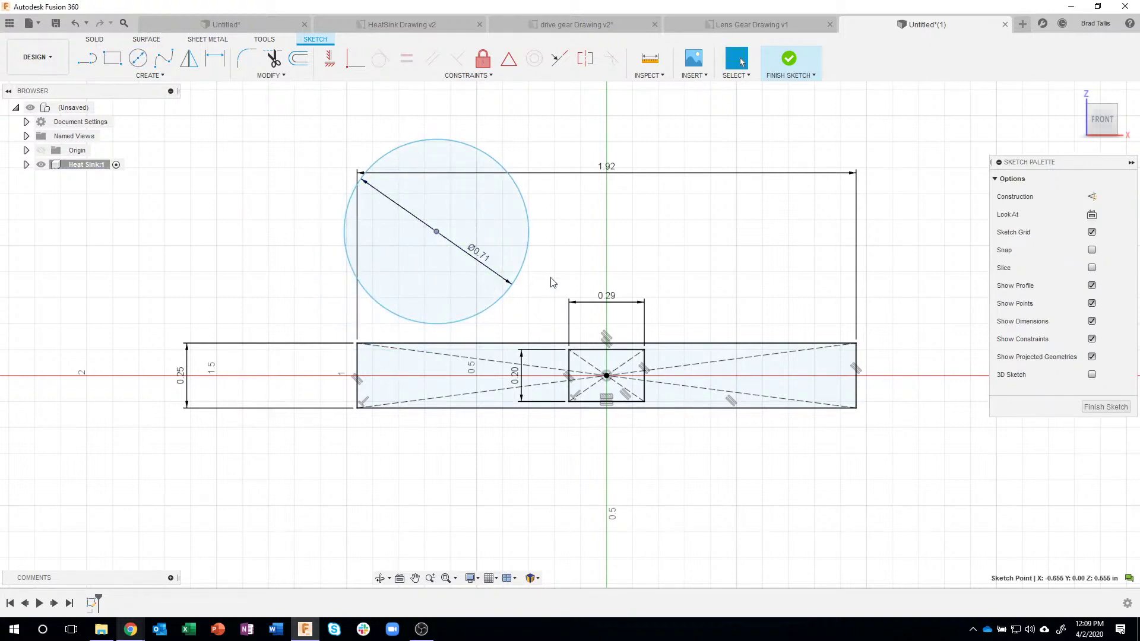
Sketch a second circle above the right half of the wide rectangle and make it equal to the 0.71 in circle.
click(138, 58)
click(767, 215)
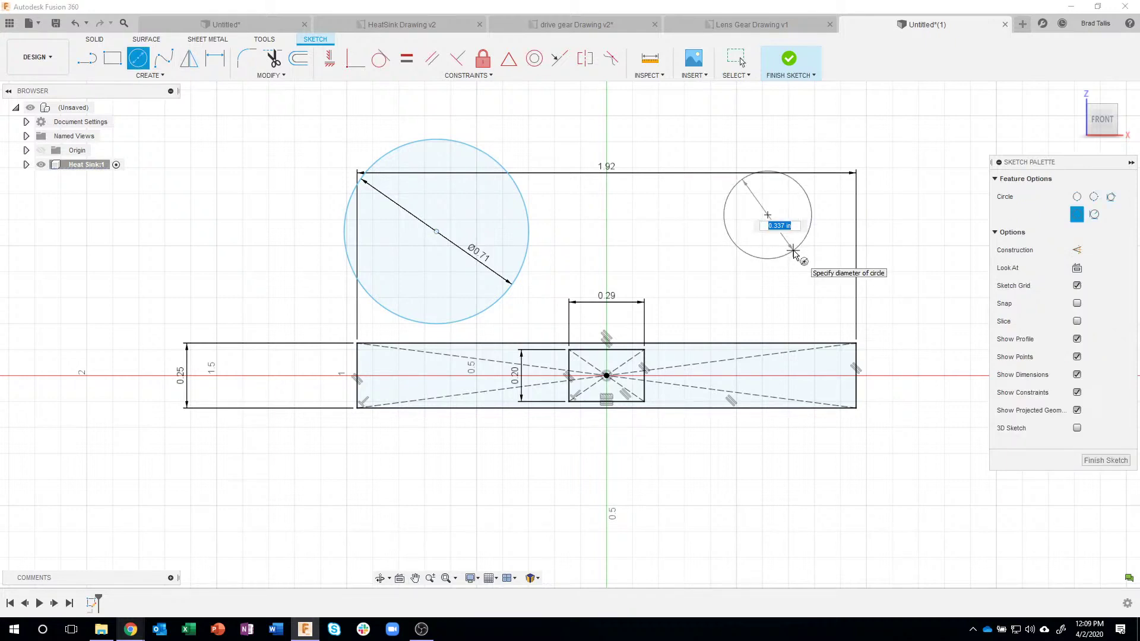
click(794, 255)
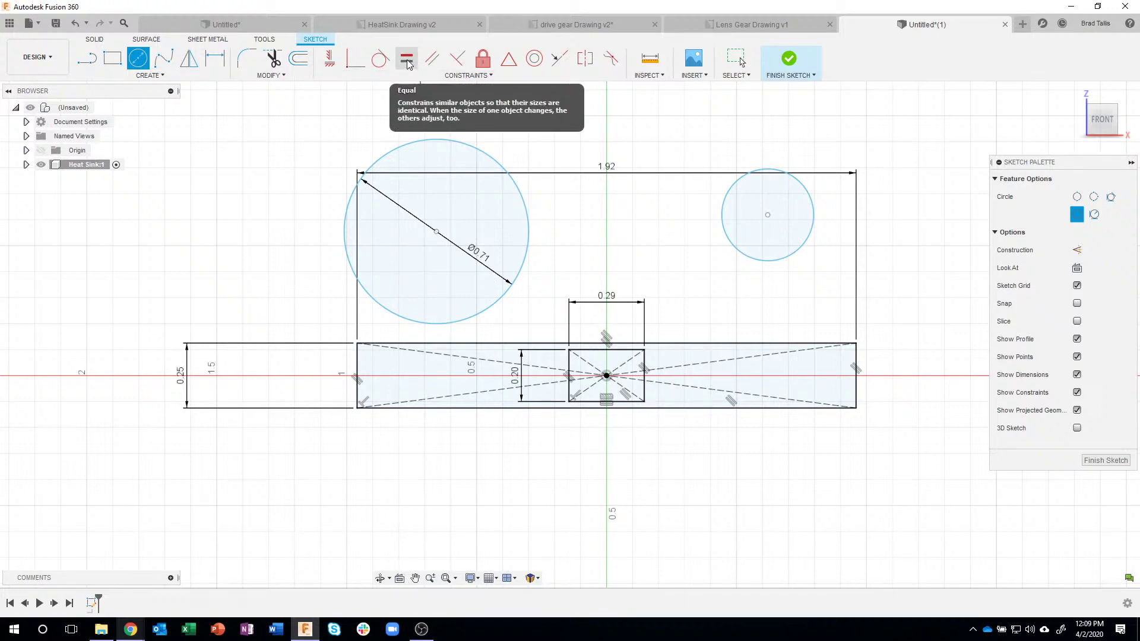
click(407, 60)
click(494, 156)
click(724, 197)
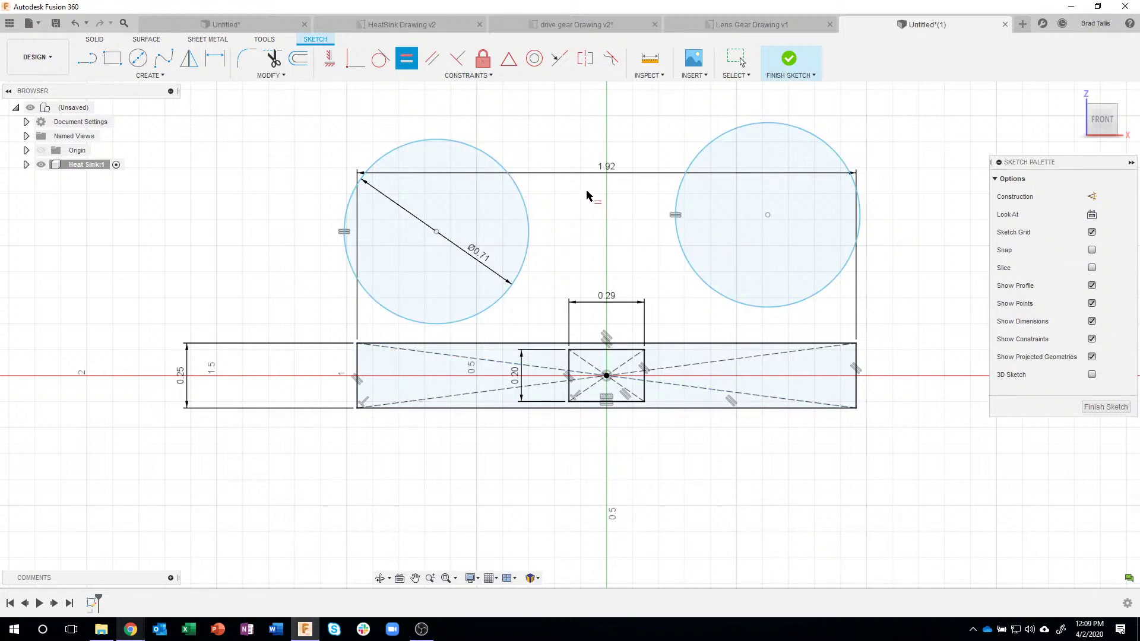
Constrain the two circle centers to lie level with each other, and test the link by moving the left circle slightly.
click(331, 59)
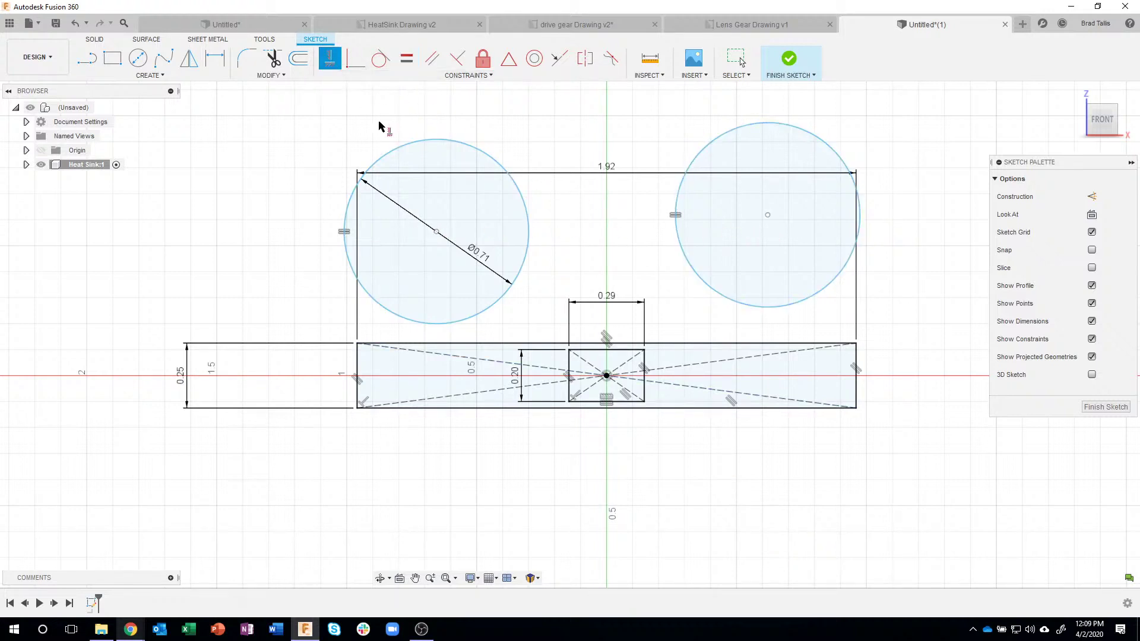
click(768, 216)
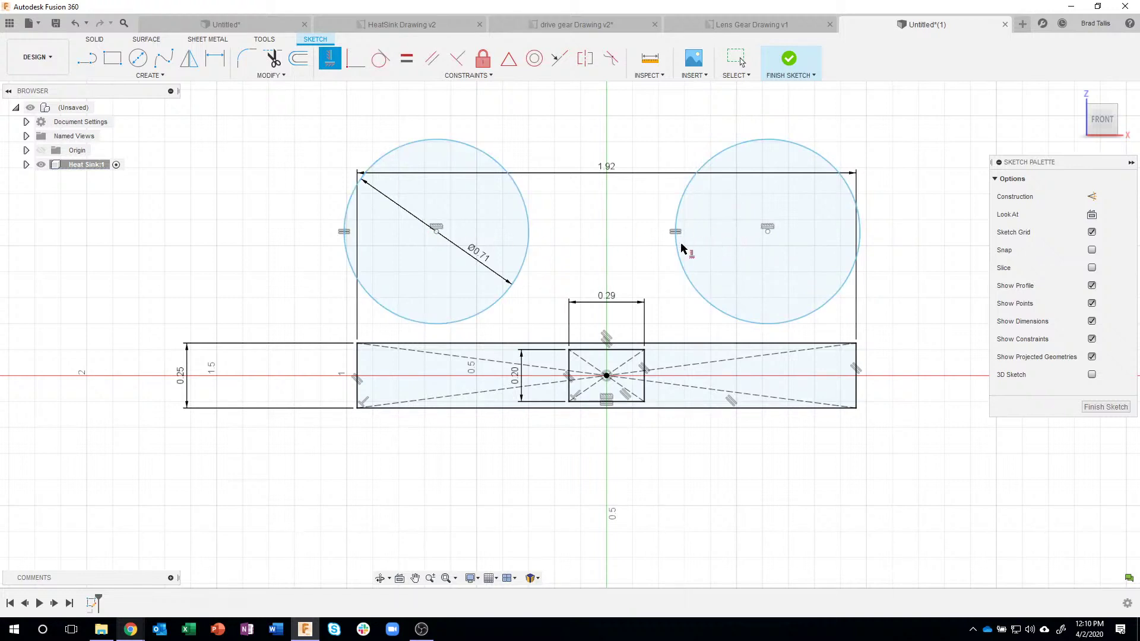
key(Escape)
mouse_move(436, 232)
mouse_down()
mouse_move(475, 185)
mouse_move(446, 223)
mouse_up()
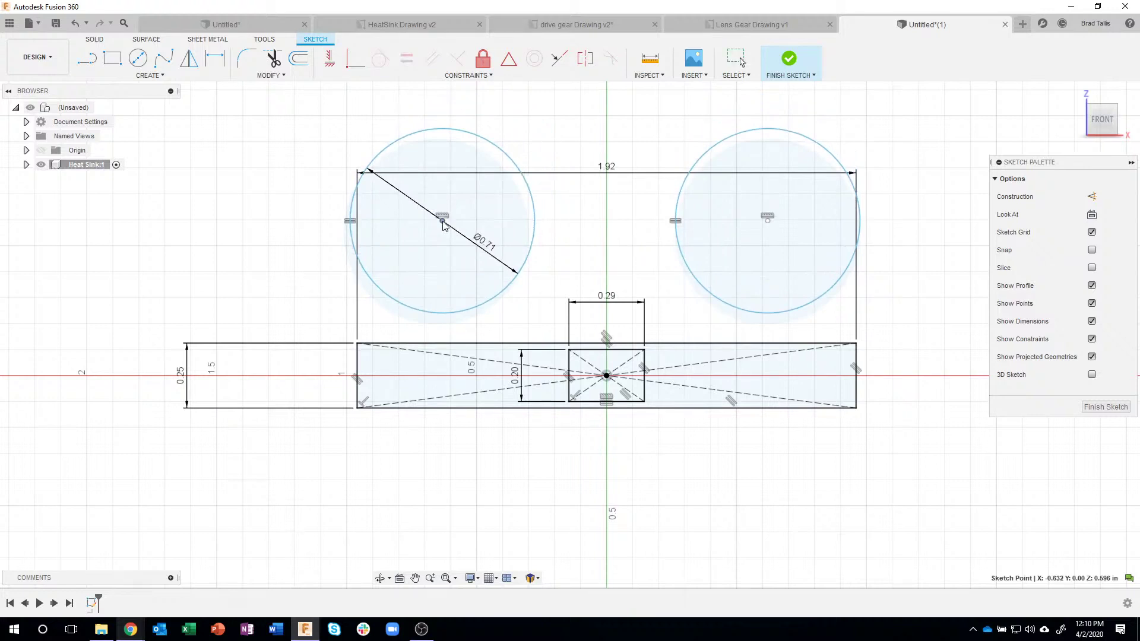
click(544, 125)
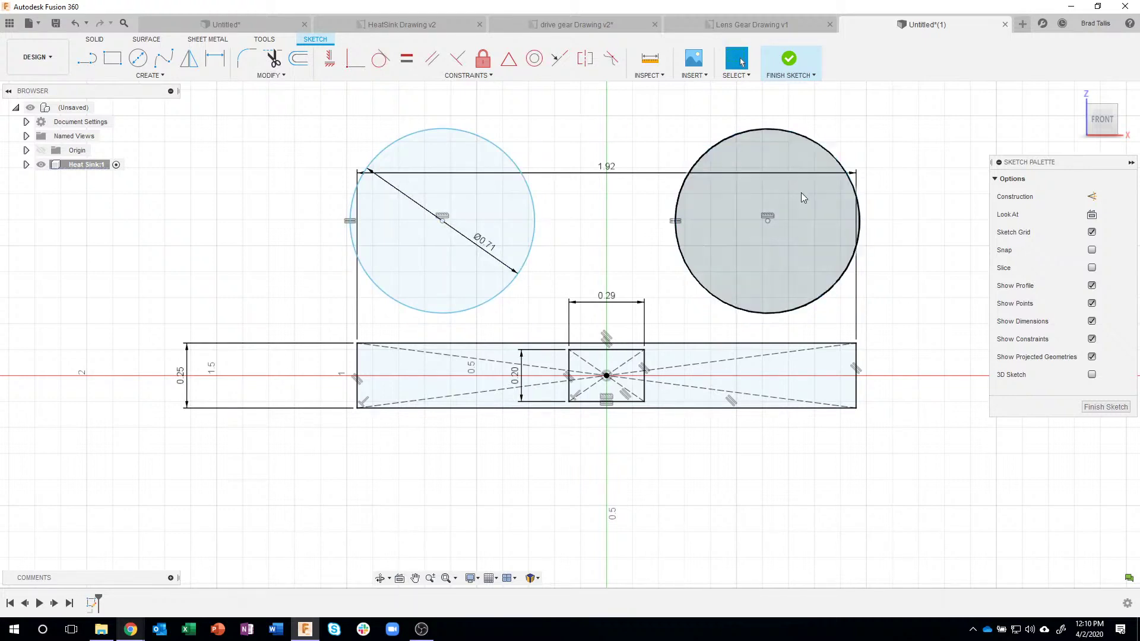
Dimension the horizontal distance between the two circle centers and set it to 1 in.
click(215, 58)
click(441, 223)
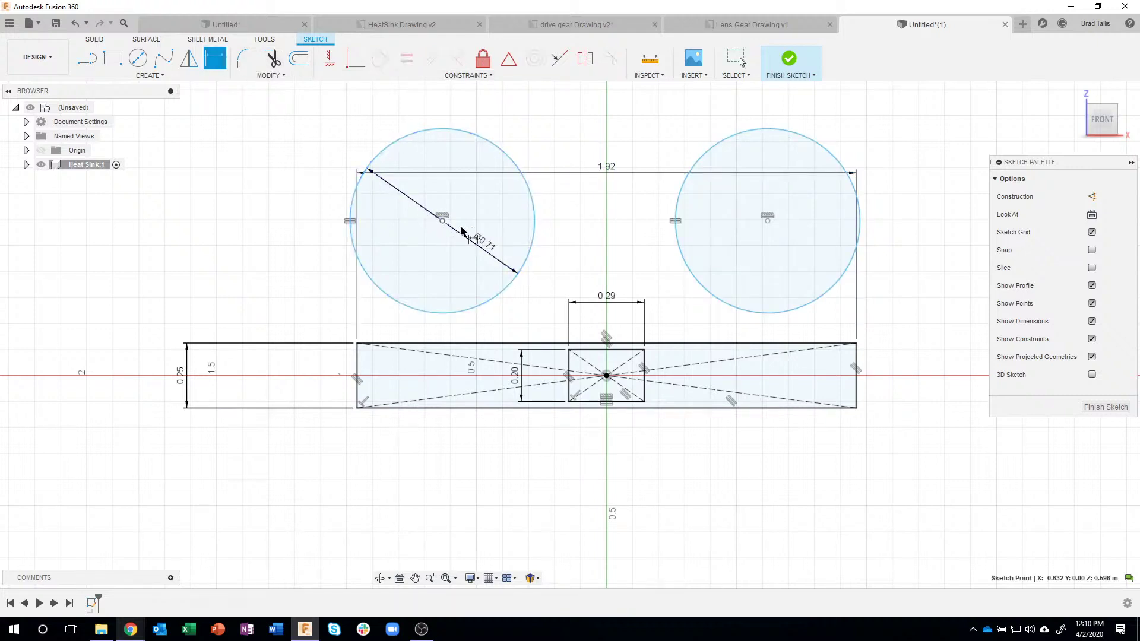
click(768, 219)
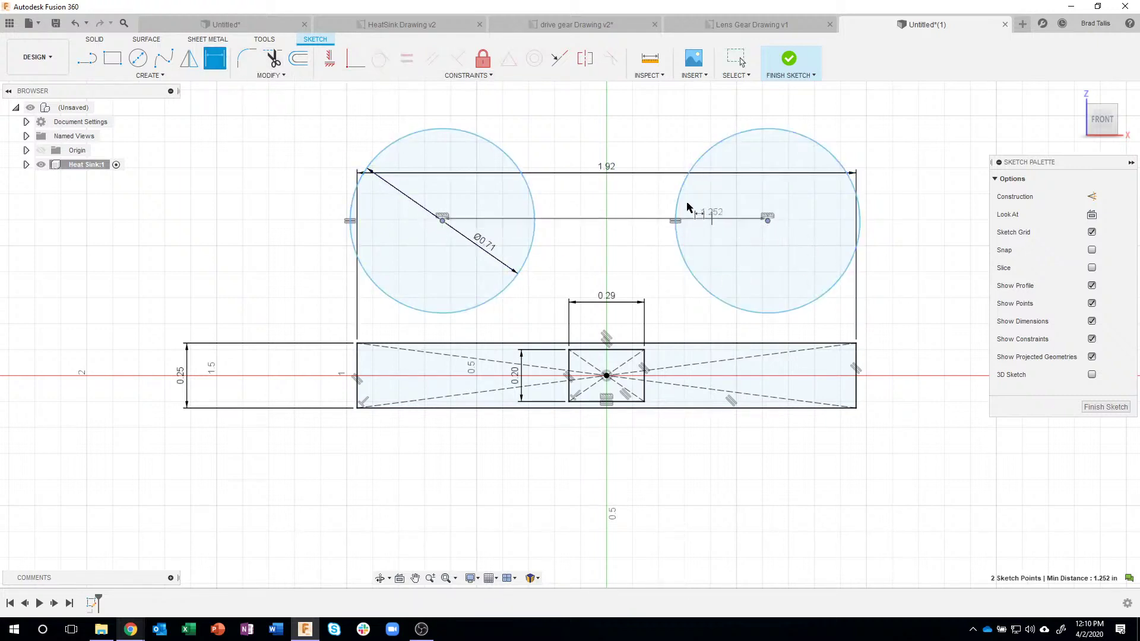
click(588, 106)
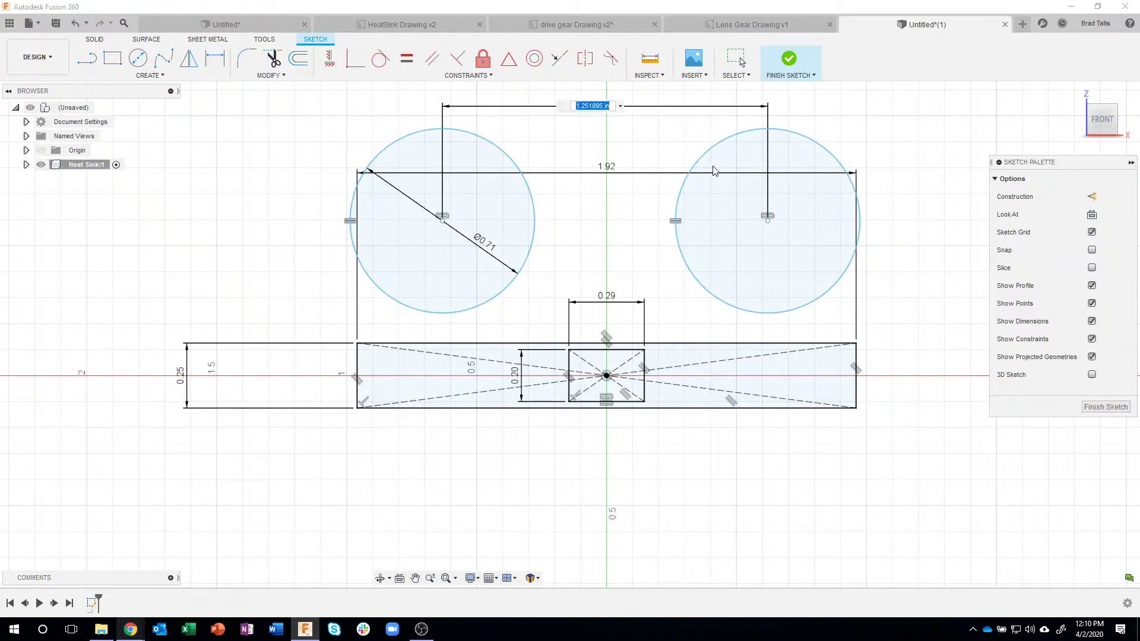
text(1)
key(Return)
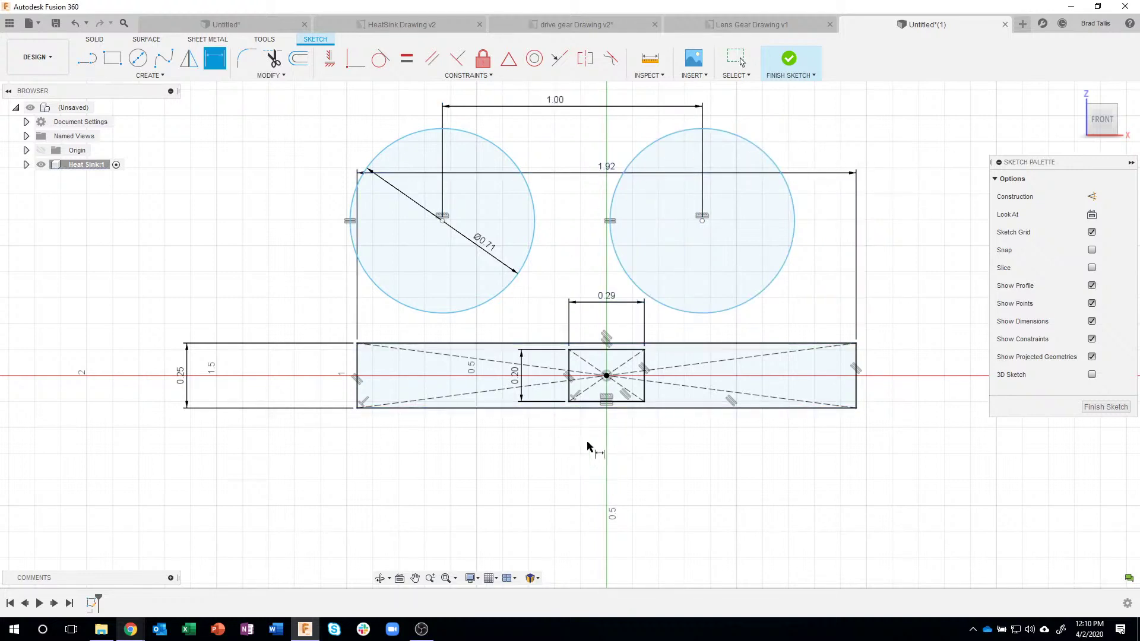
Make the left circle tangent to the small rectangle's left edge, and move the circles down over the wide rectangle.
click(382, 62)
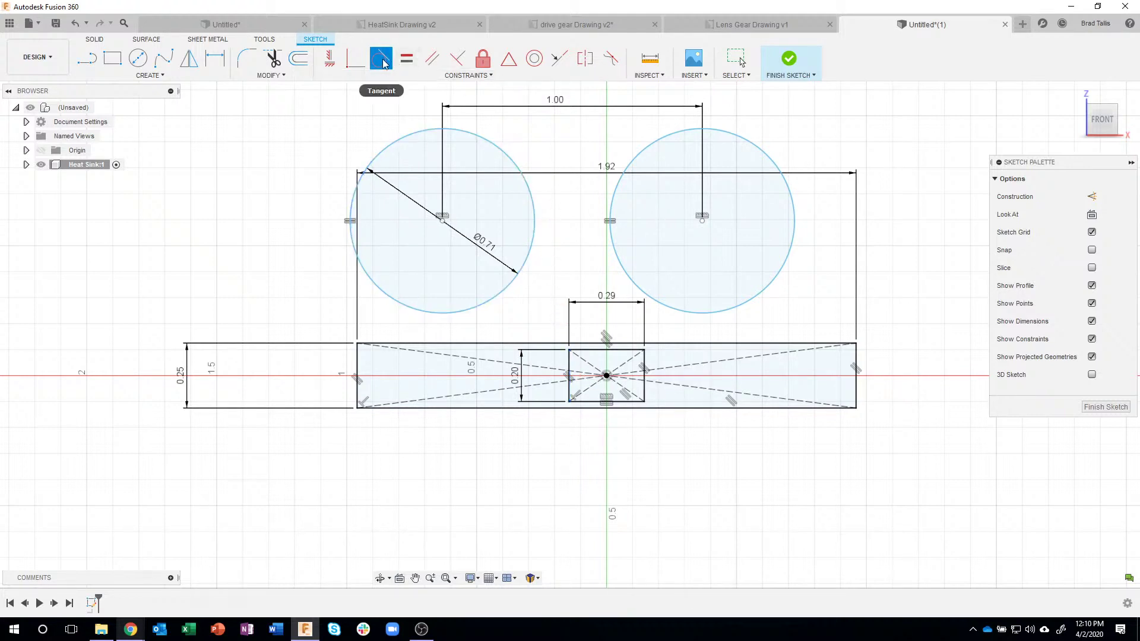
click(530, 191)
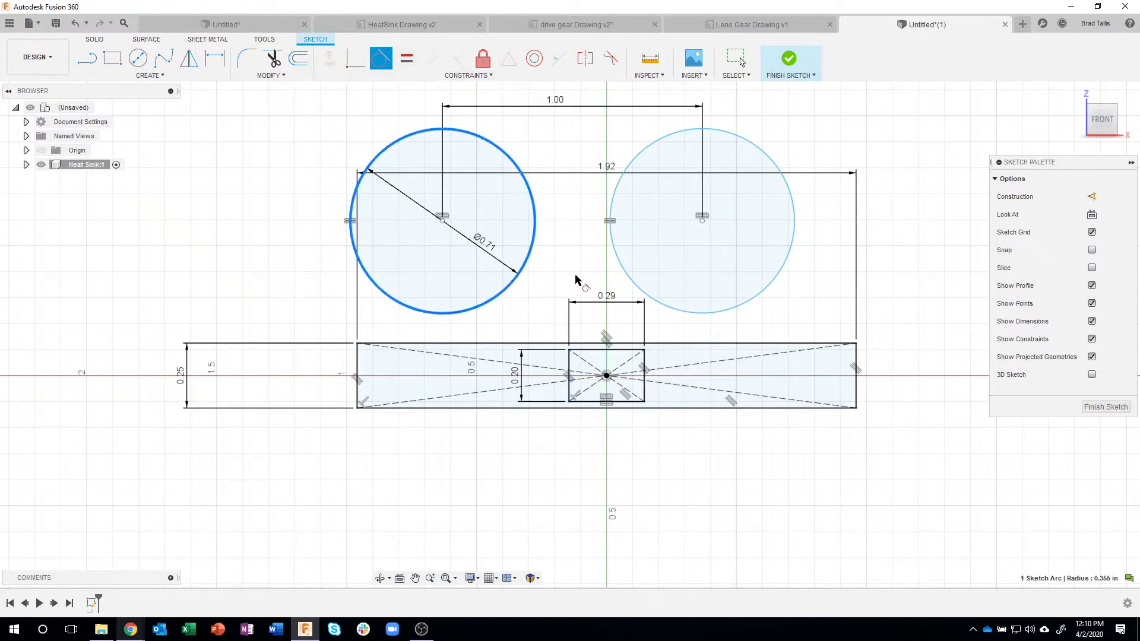
click(569, 365)
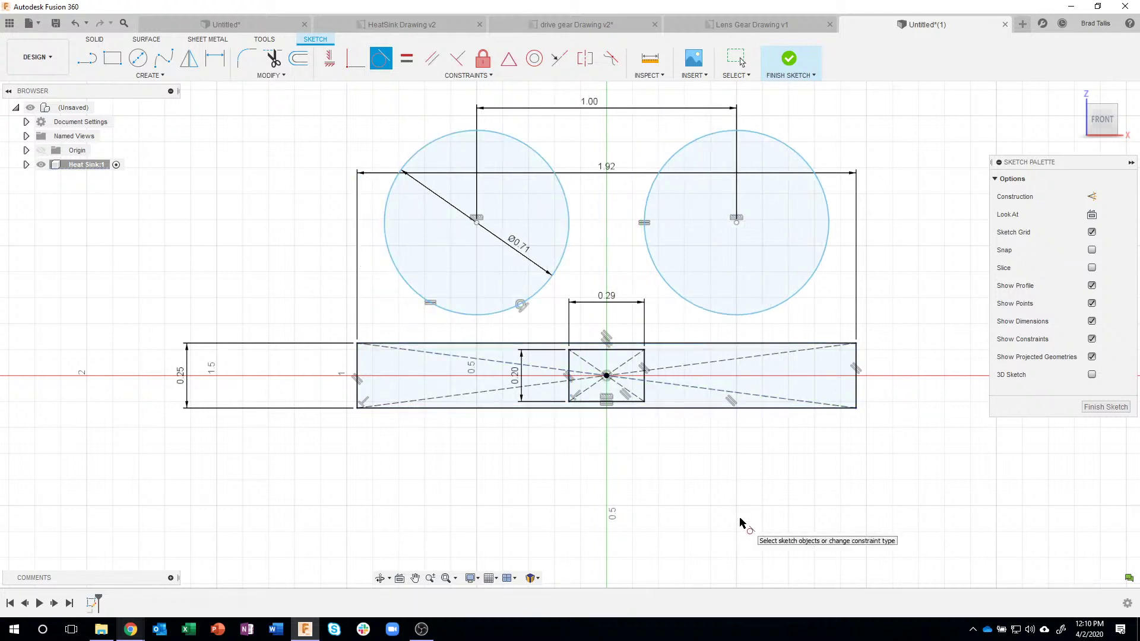
key(Escape)
drag(477, 225, 496, 365)
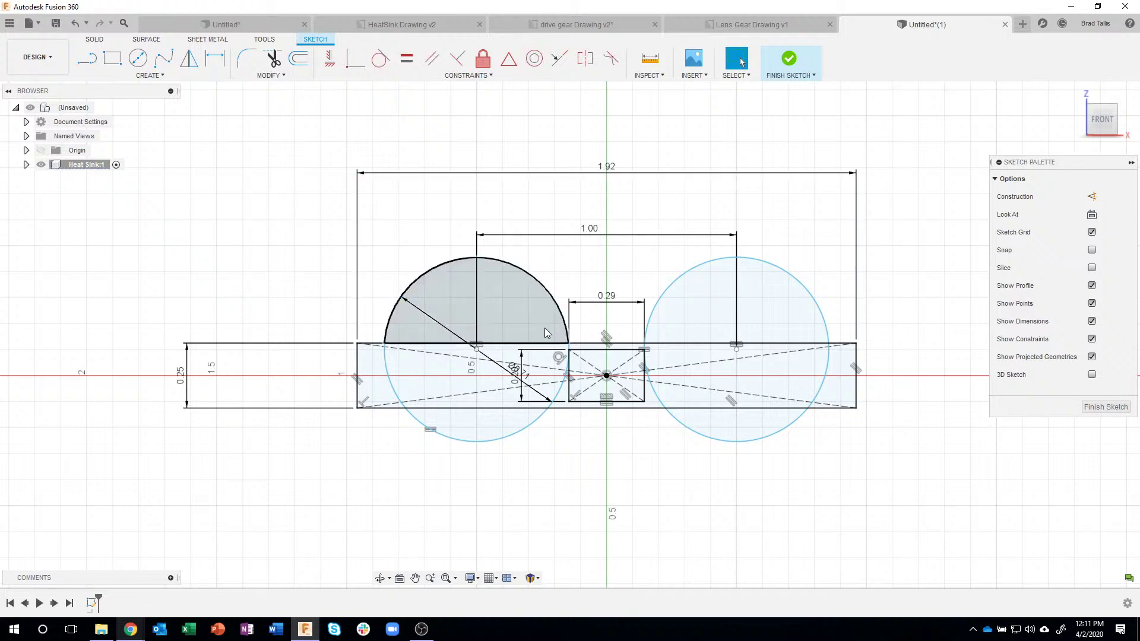
click(479, 355)
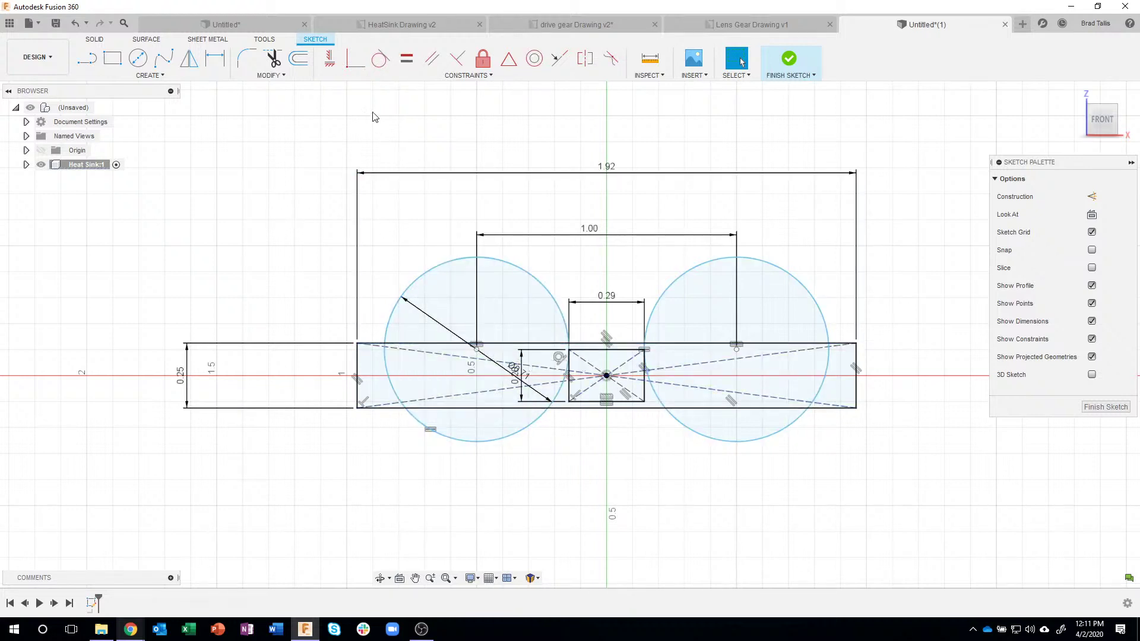
Constrain the left circle's center horizontally to the origin and finish the sketch.
click(330, 59)
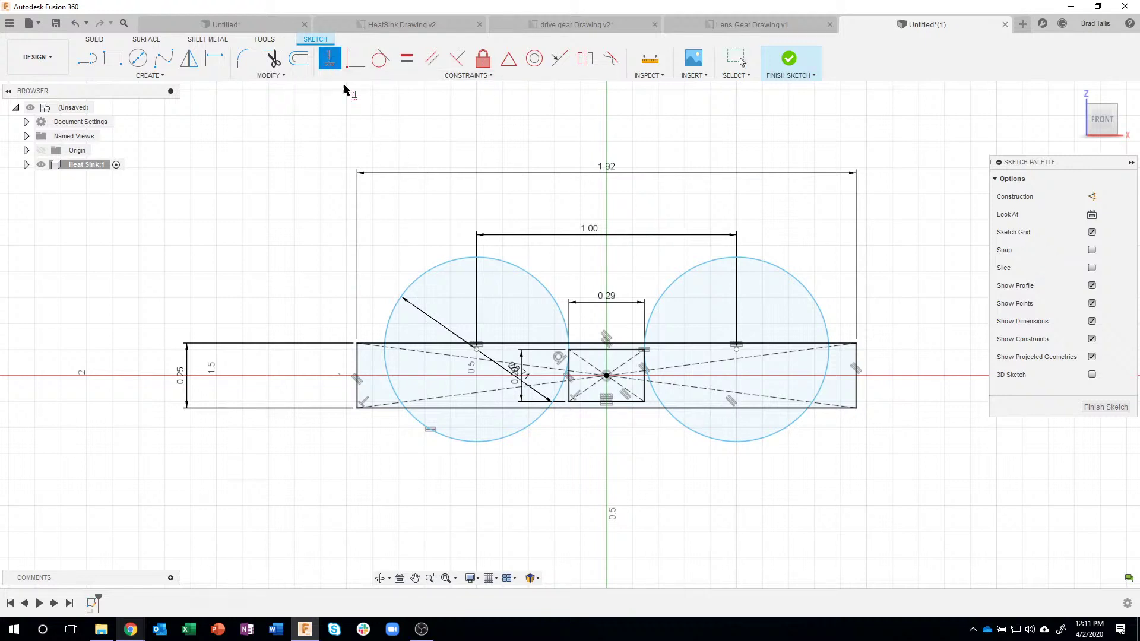
click(476, 349)
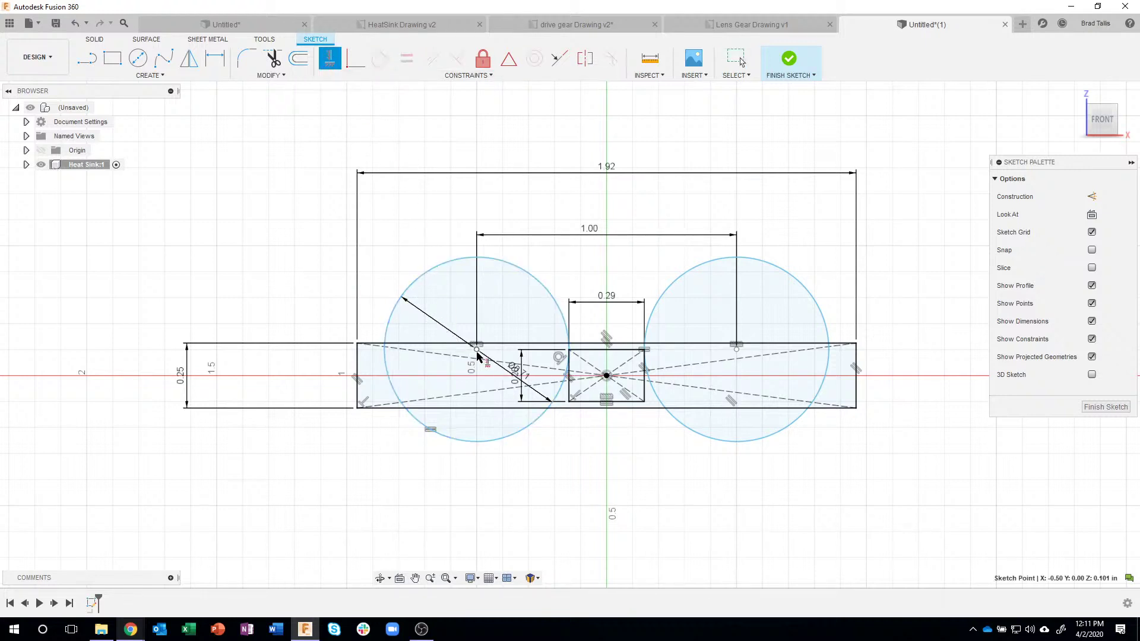
click(605, 377)
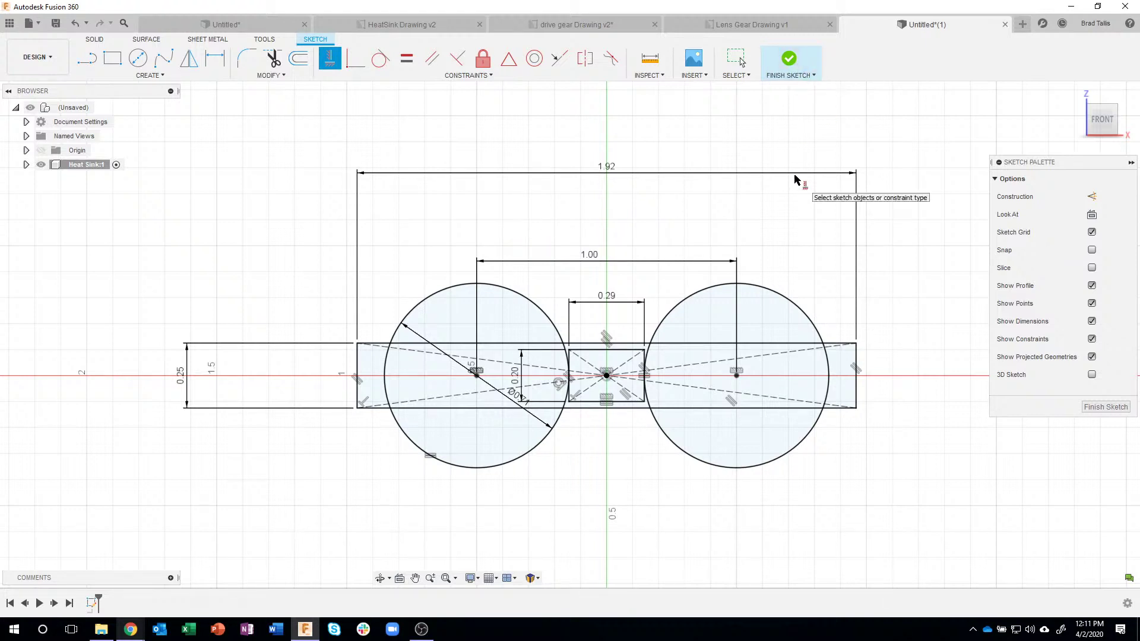
click(792, 66)
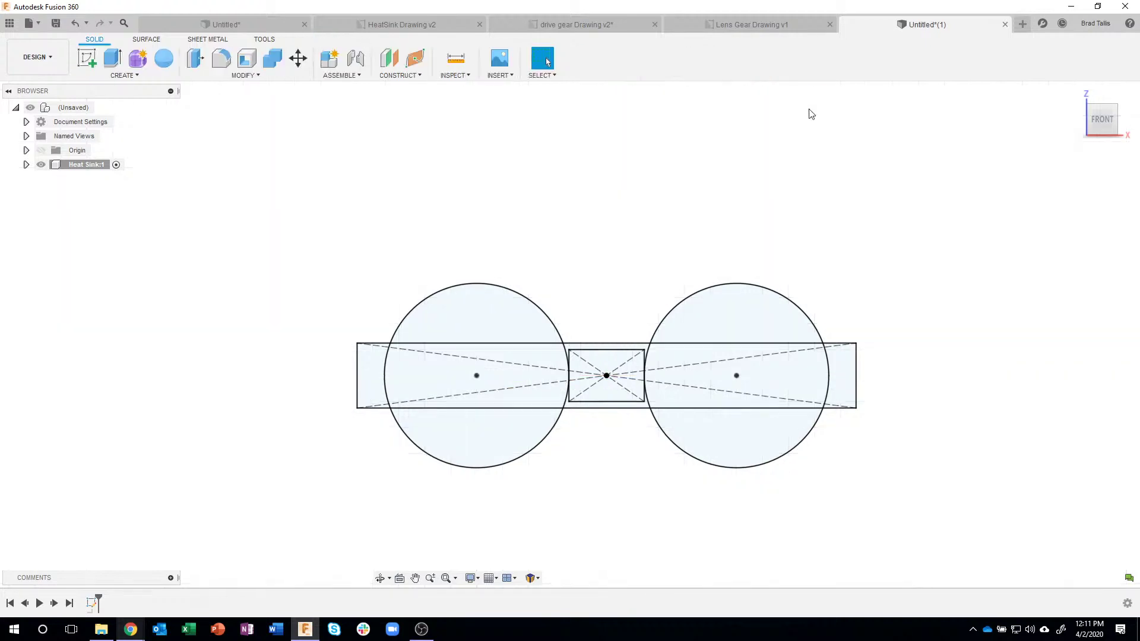
mouse_move(837, 237)
shift+middle_down()
mouse_move(710, 224)
mouse_move(611, 265)
mouse_move(382, 257)
shift+middle_up()
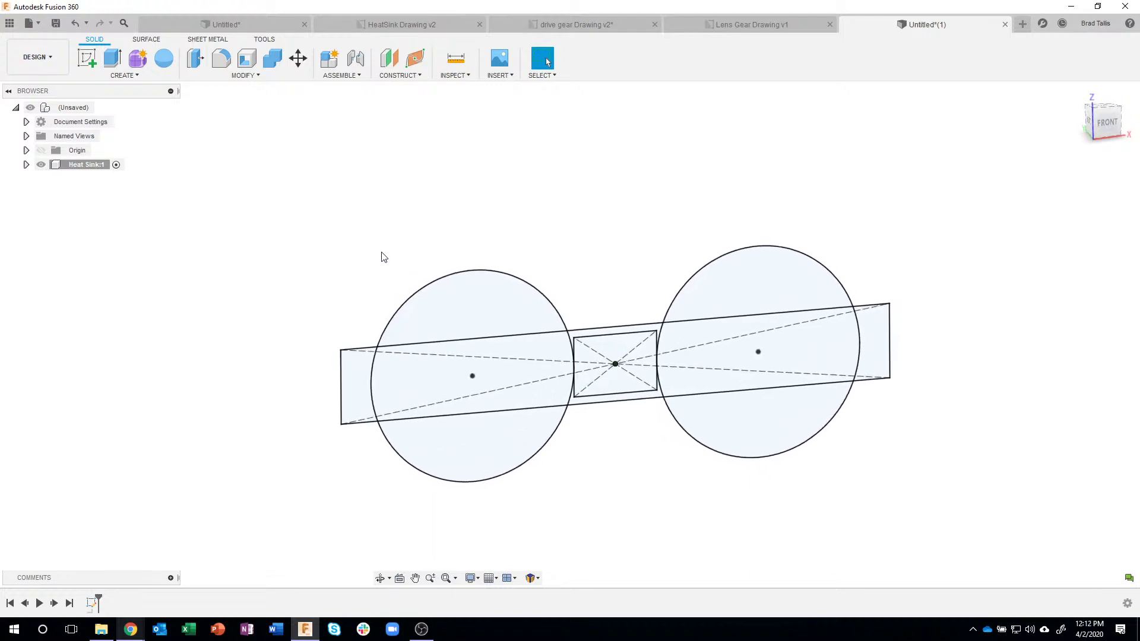
click(367, 387)
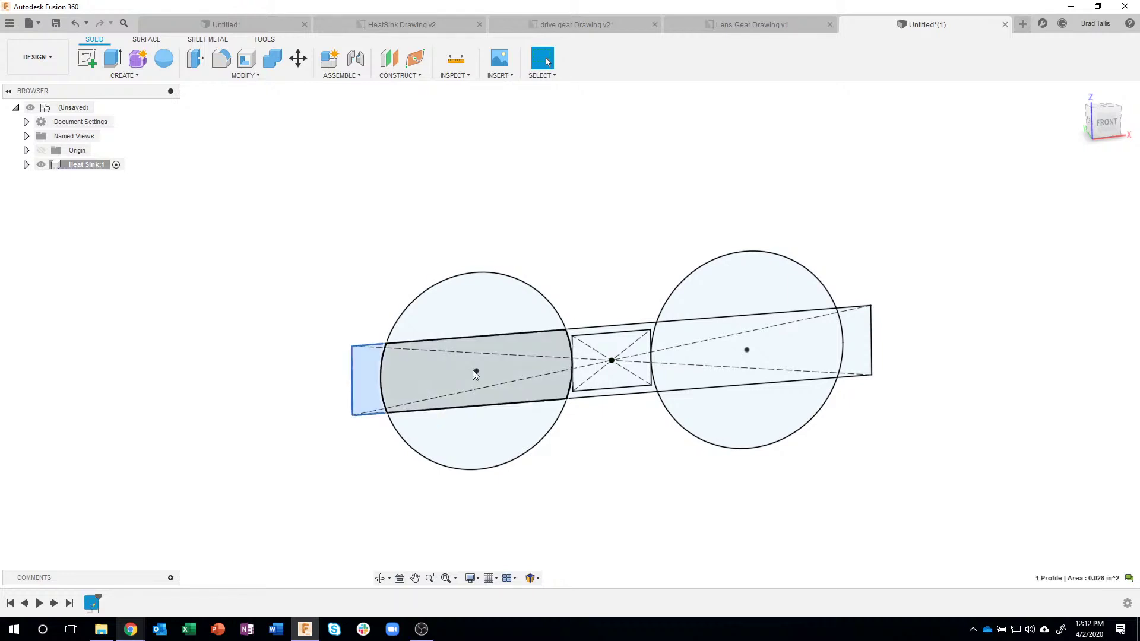
click(859, 325)
click(901, 256)
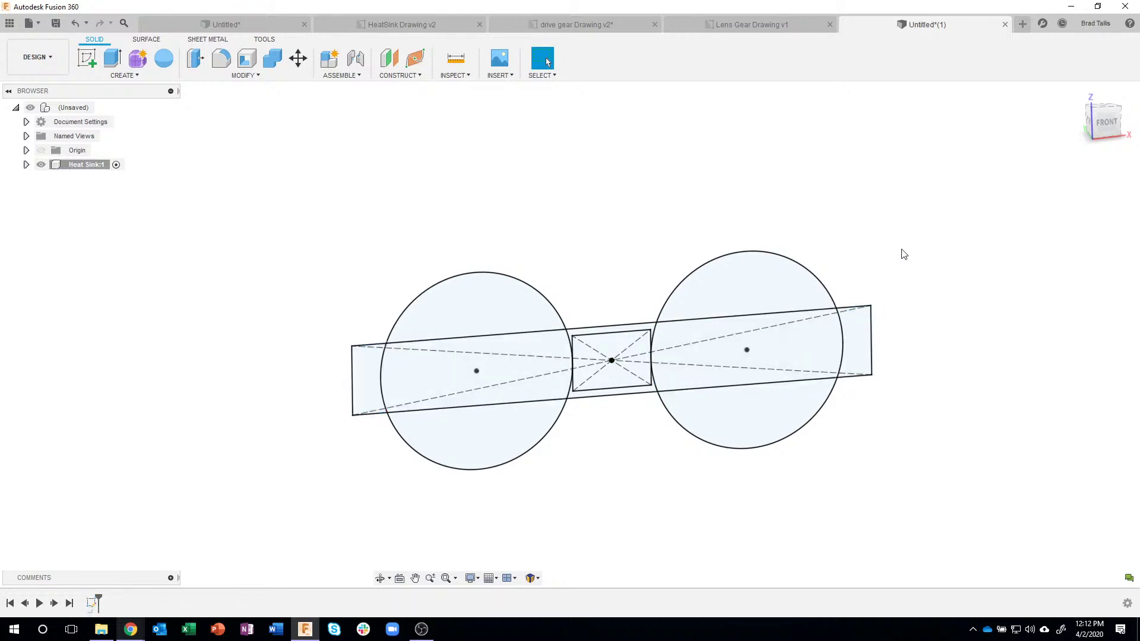
mouse_move(374, 194)
mouse_down()
mouse_move(537, 473)
mouse_move(771, 531)
mouse_move(857, 525)
mouse_up()
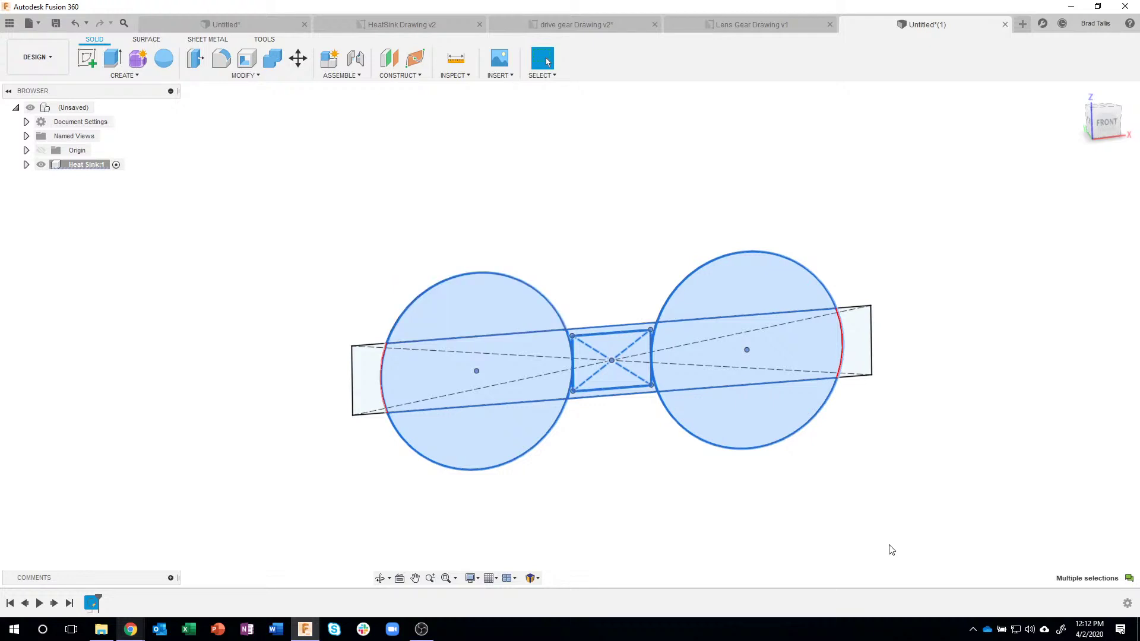
click(883, 506)
click(447, 301)
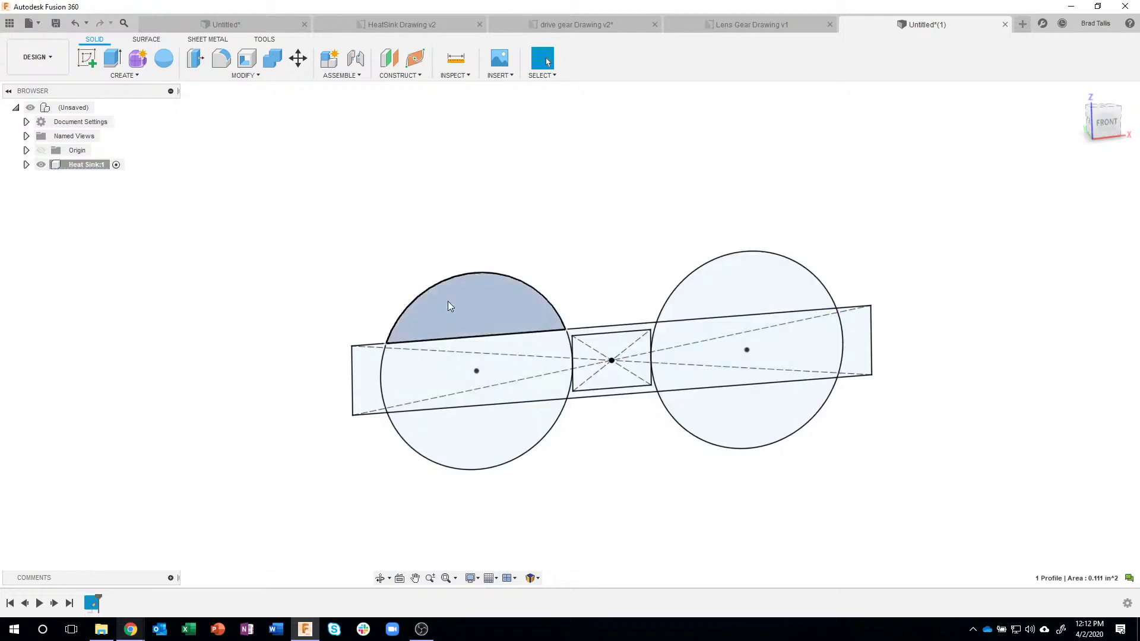
click(536, 347)
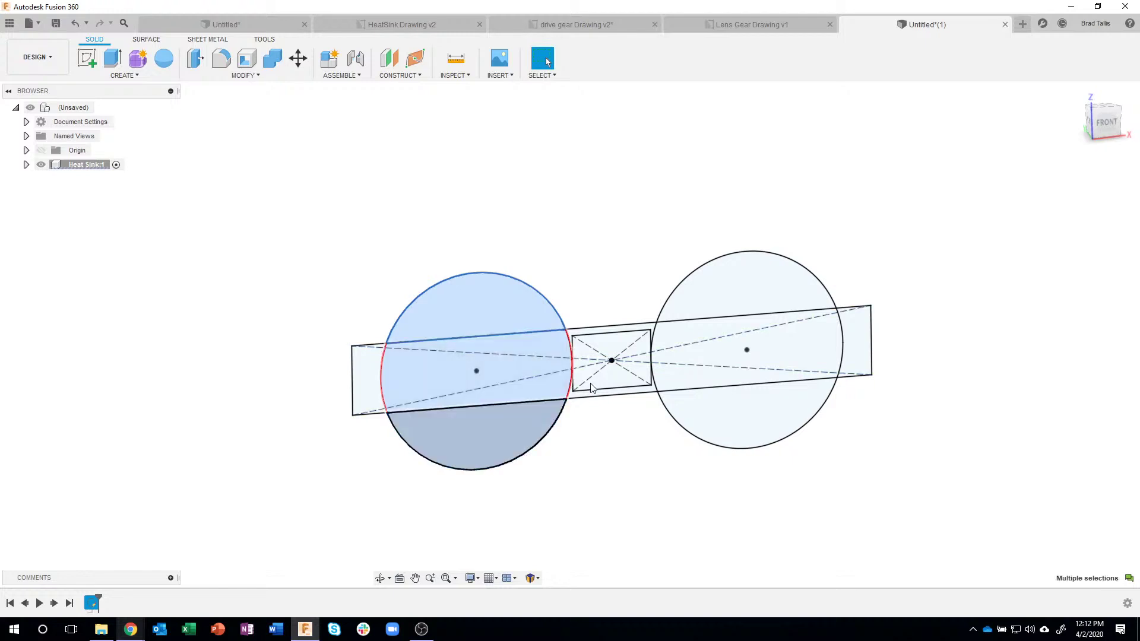
scroll(622, 321, up, 5)
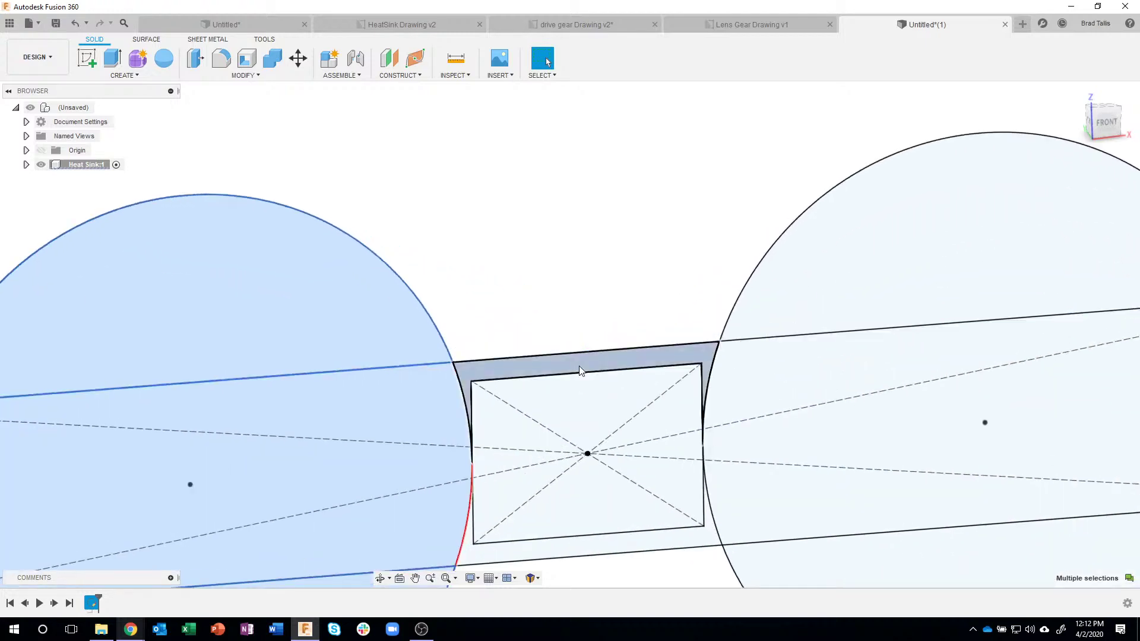
click(581, 366)
click(558, 398)
click(508, 558)
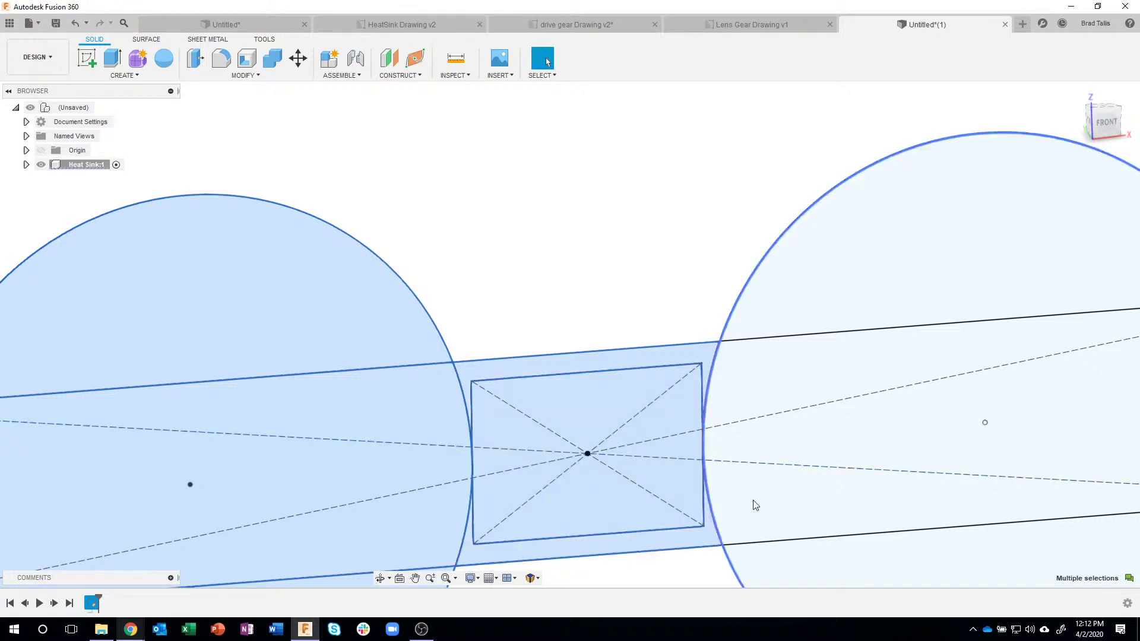
click(826, 329)
click(819, 538)
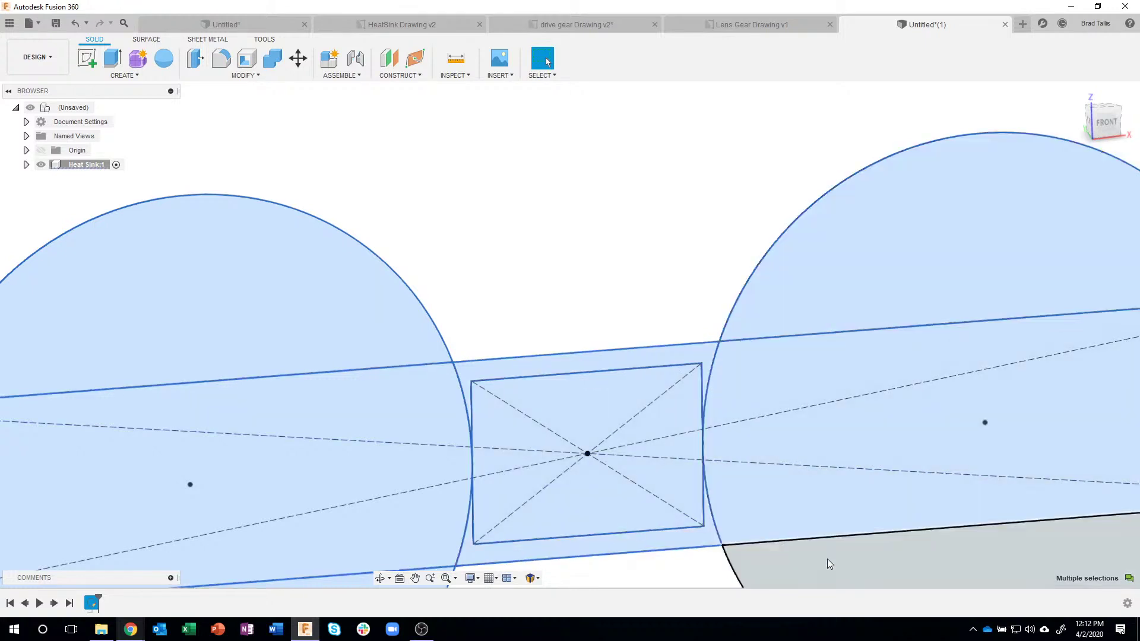
click(828, 558)
scroll(695, 434, down, 6)
middle_drag(661, 271, 655, 207)
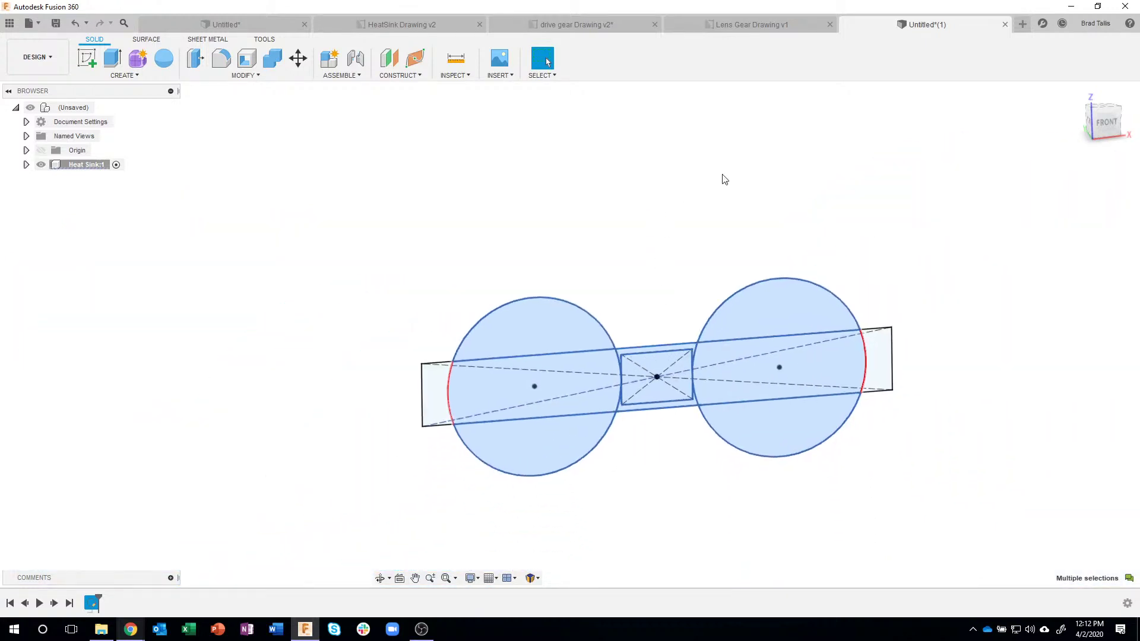
click(722, 179)
Extrude the profiles of both circles and the bar section between them 1.8 in as a new body.
mouse_move(433, 237)
mouse_down()
mouse_move(555, 391)
mouse_move(758, 531)
mouse_move(930, 550)
mouse_move(888, 335)
mouse_move(885, 373)
mouse_move(898, 387)
mouse_move(888, 520)
mouse_move(876, 530)
mouse_up()
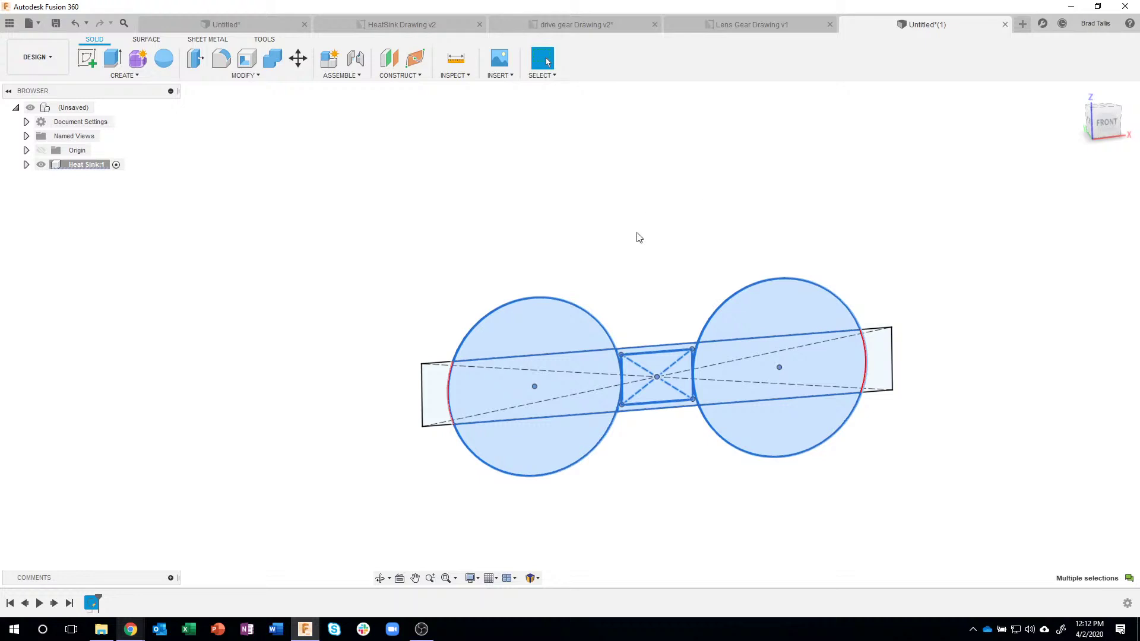
right_click(524, 329)
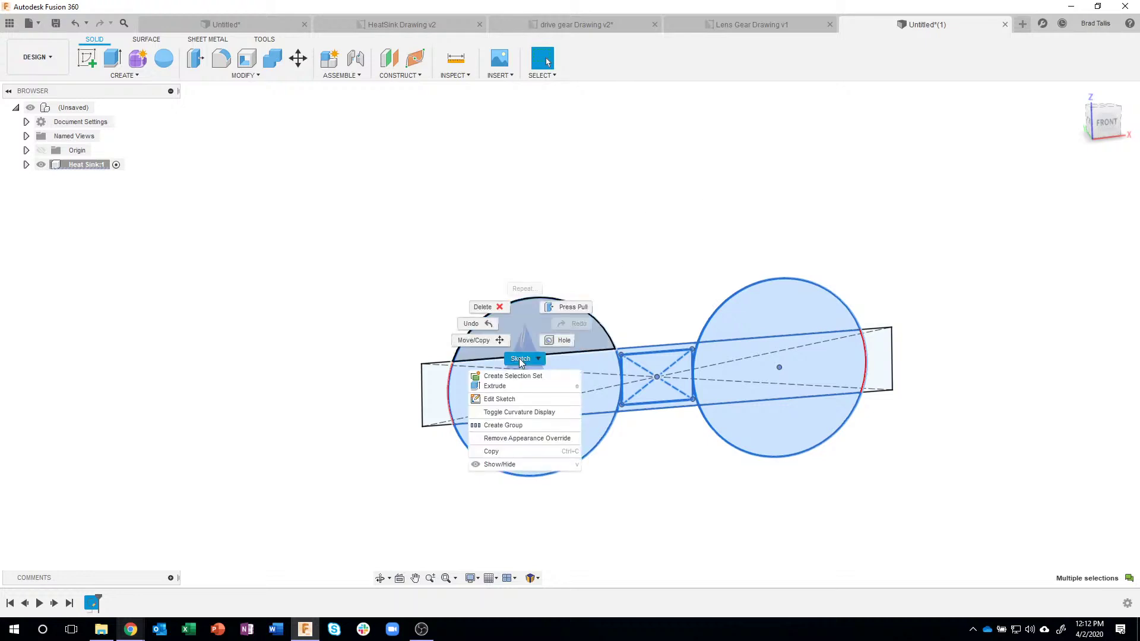
click(505, 387)
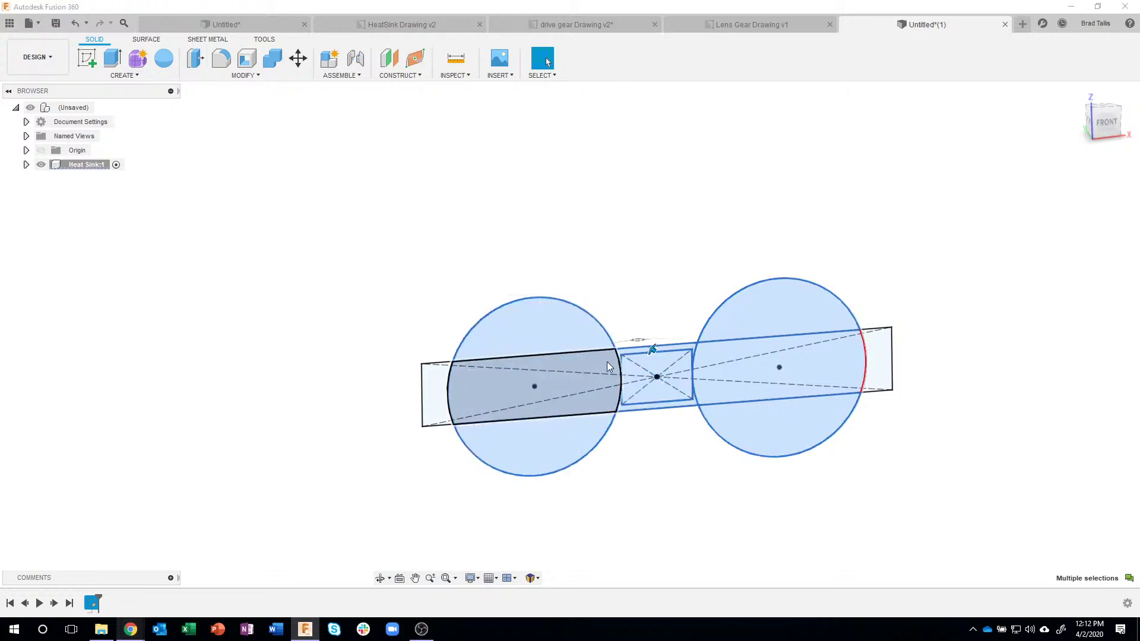
drag(650, 348, 525, 197)
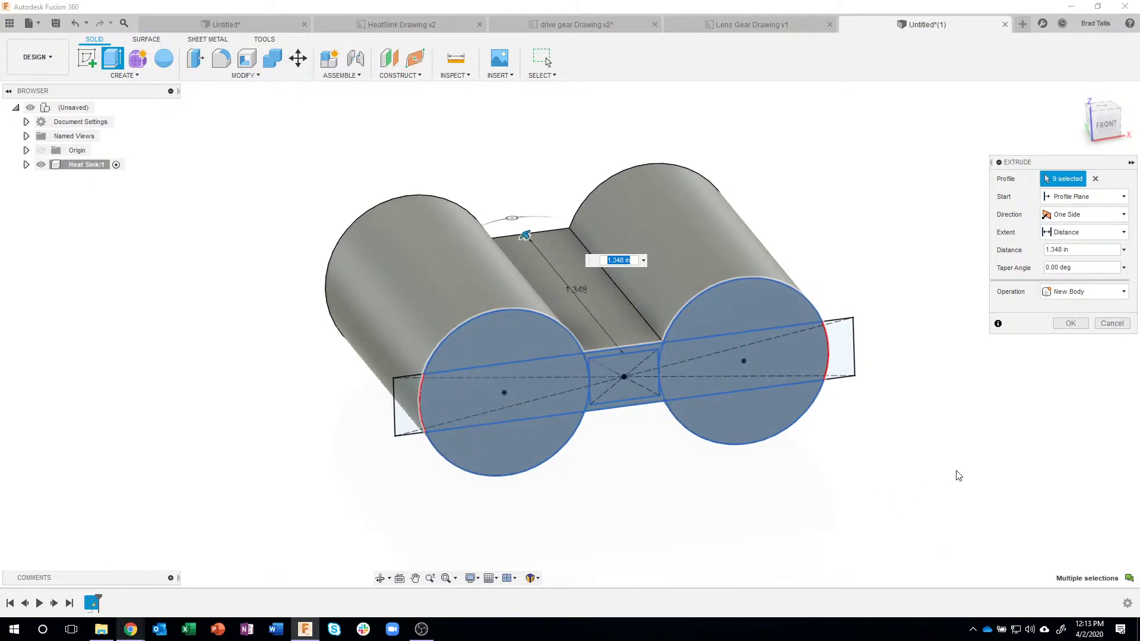
click(1077, 250)
text(1.8)
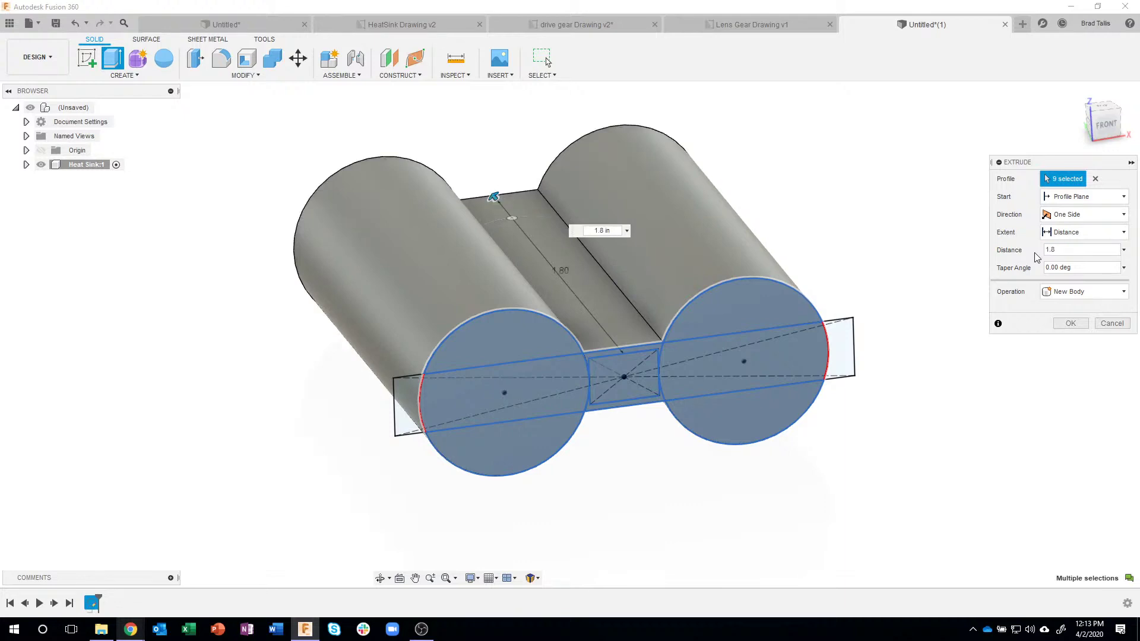
click(1070, 323)
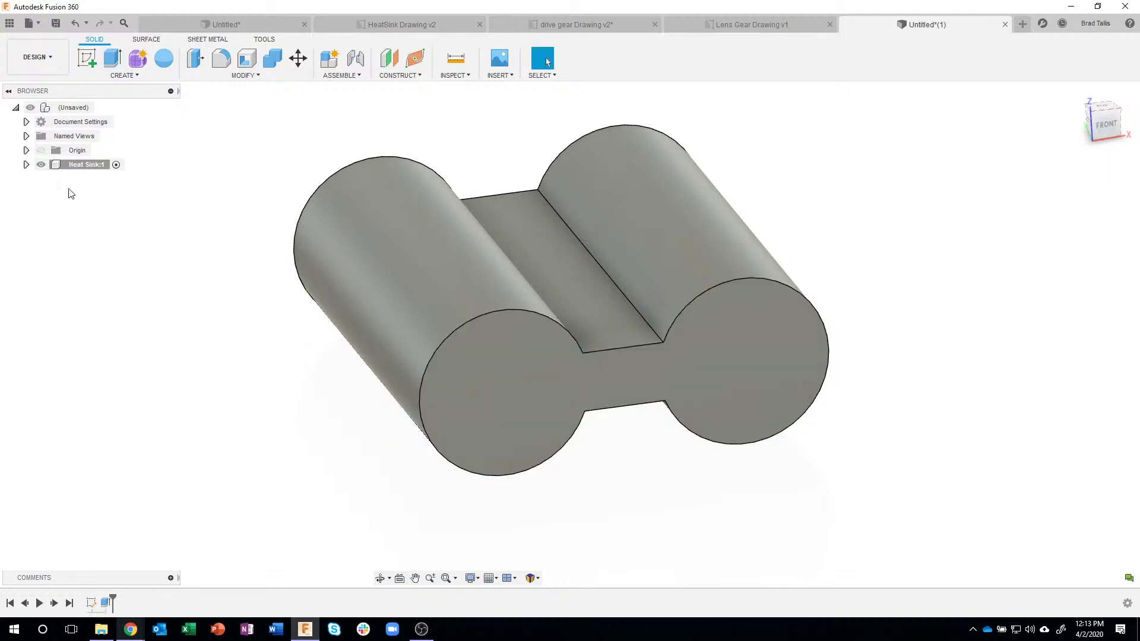
Expand the Heat Sink component's bodies and sketches in the browser, and show the base sketch briefly before hiding it again.
click(26, 165)
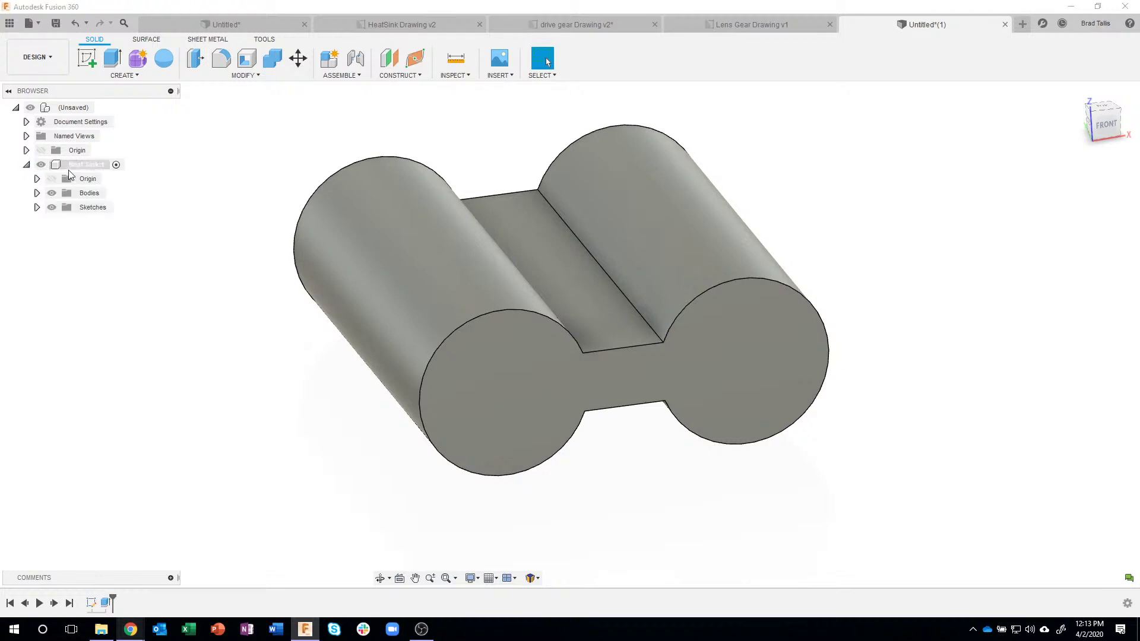
click(37, 207)
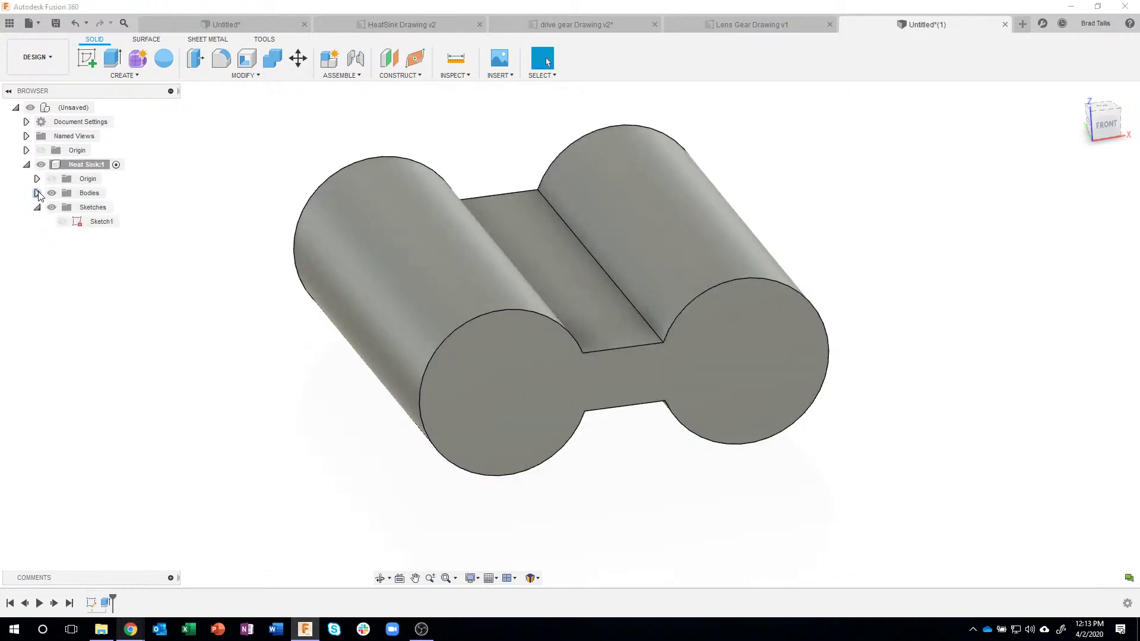
click(36, 193)
click(62, 236)
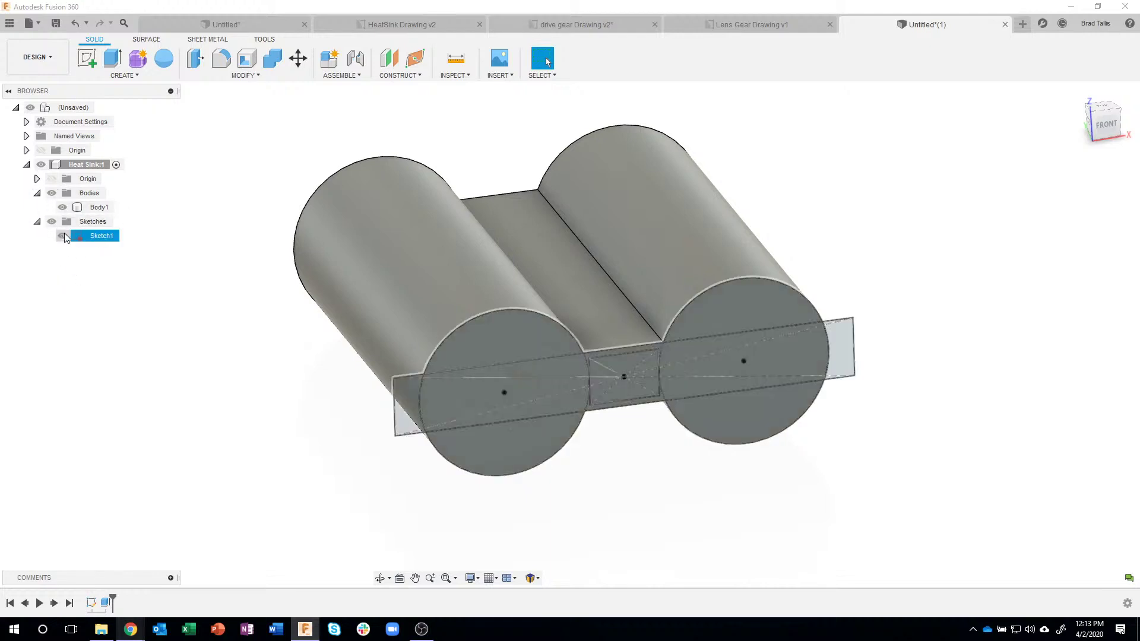
click(63, 236)
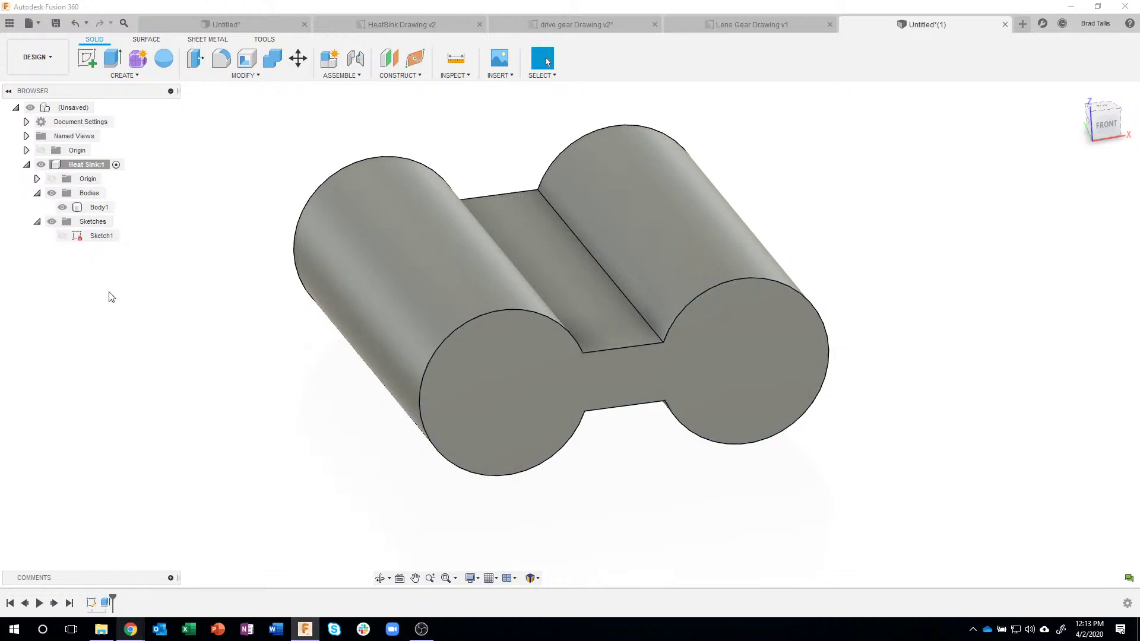
Check the end view's wall thickness and circle dimensions in HeatSink Drawing v2, and return to the heat sink model.
shift+middle_drag(173, 338, 234, 336)
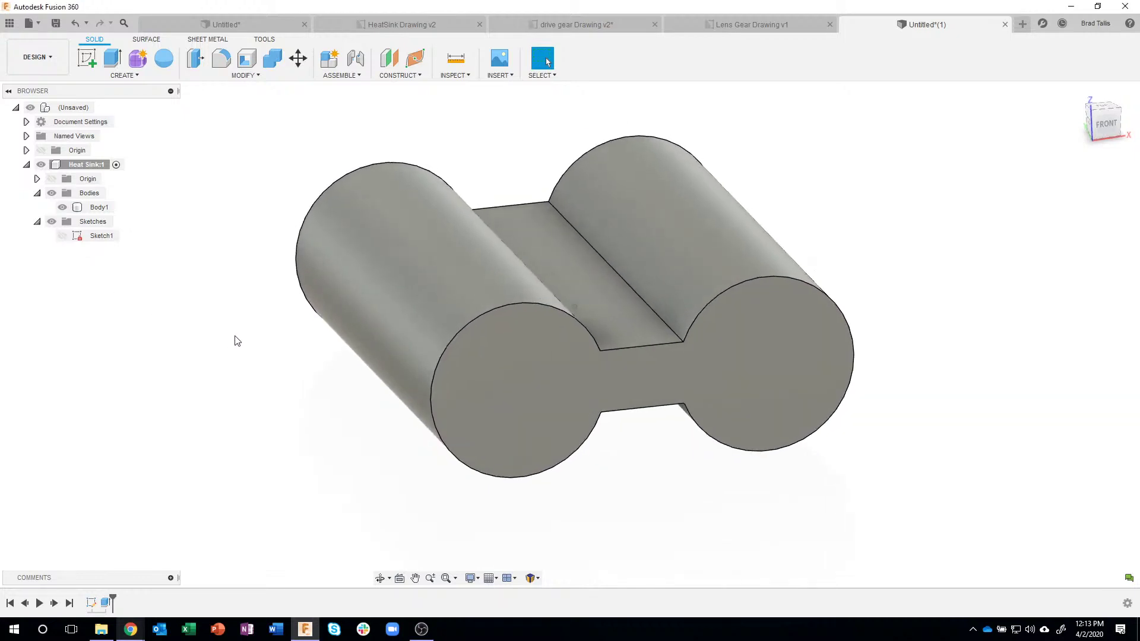
shift+middle_drag(619, 520, 508, 374)
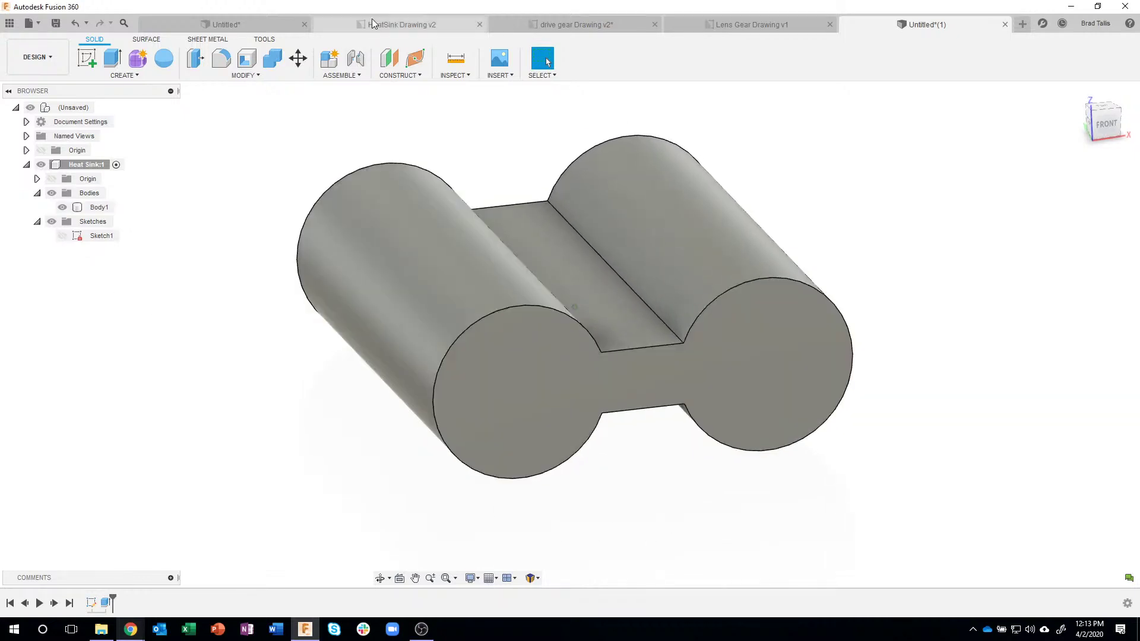
click(371, 20)
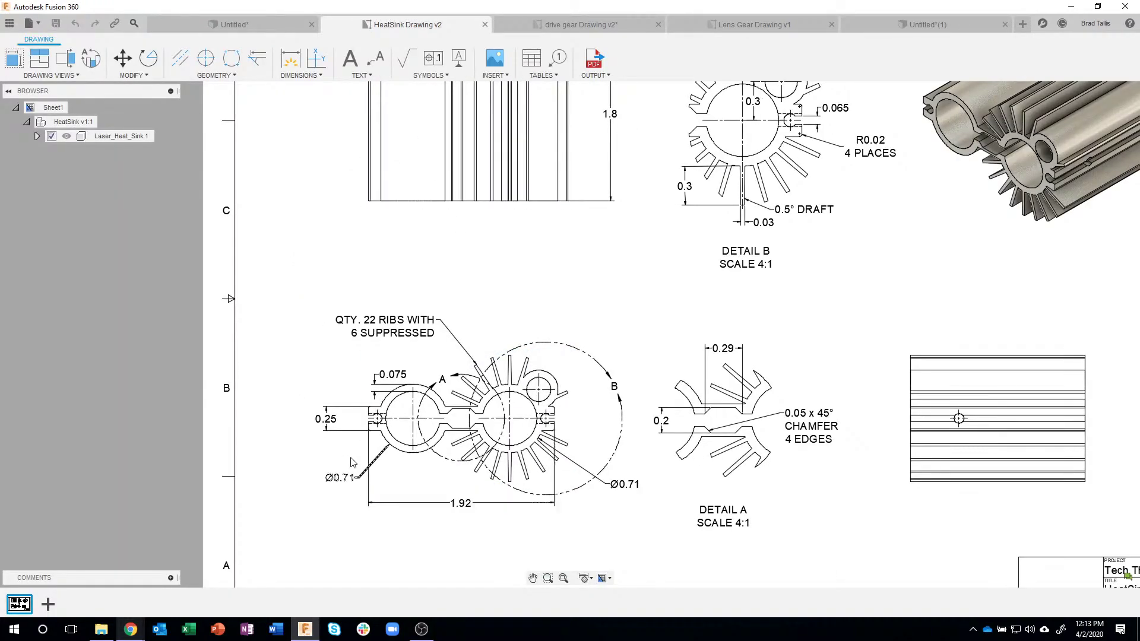
scroll(371, 441, up, 4)
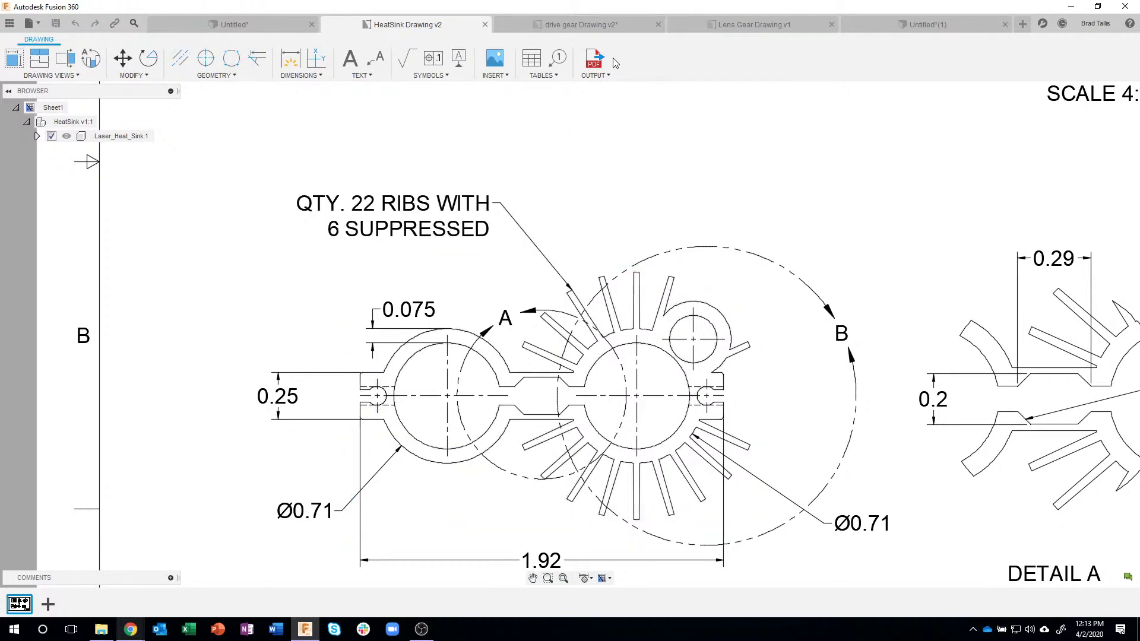
click(855, 25)
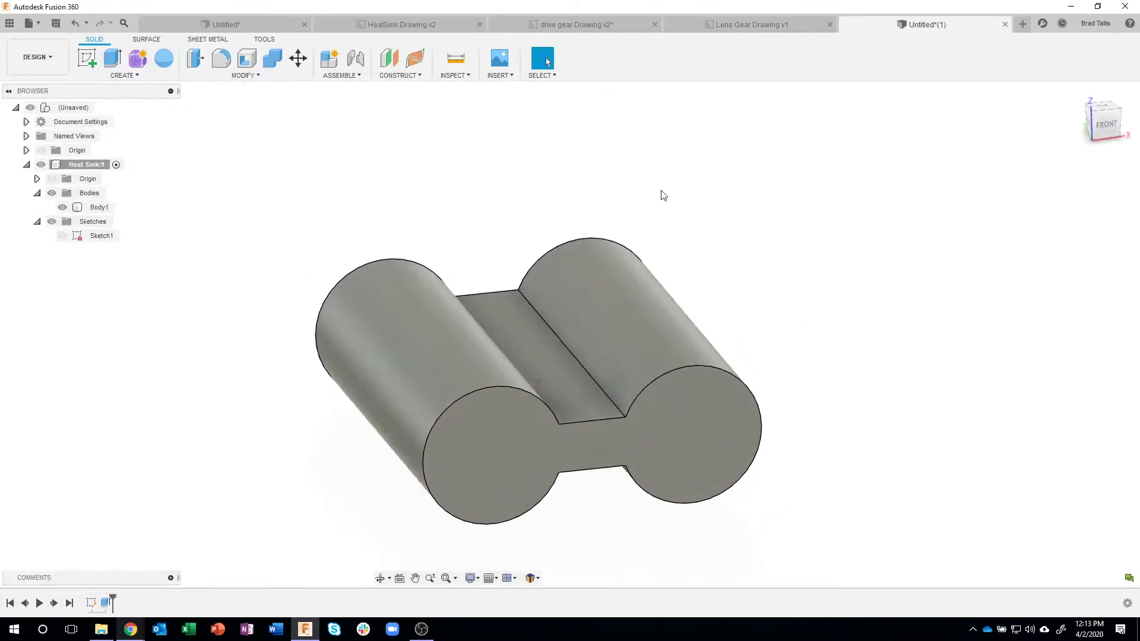
click(509, 411)
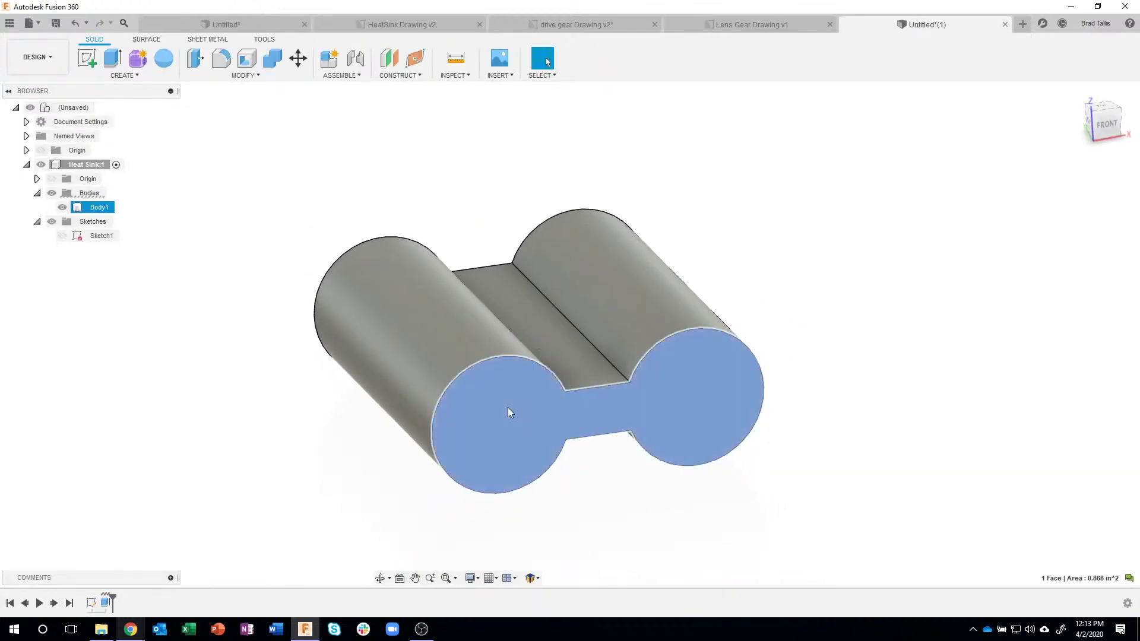
right_click(507, 407)
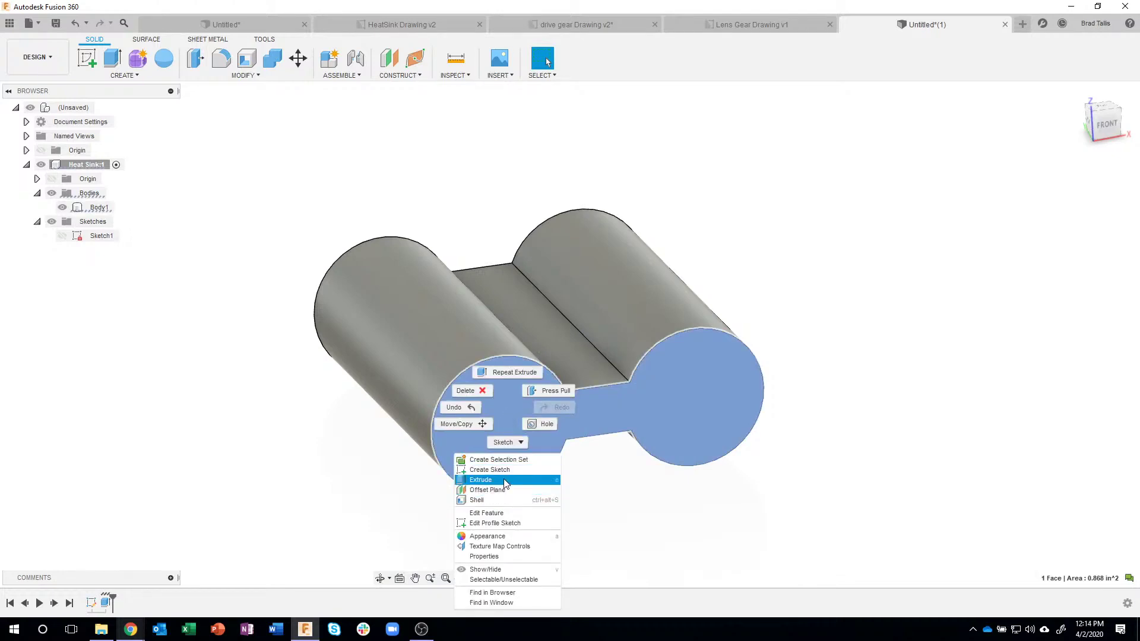
click(828, 215)
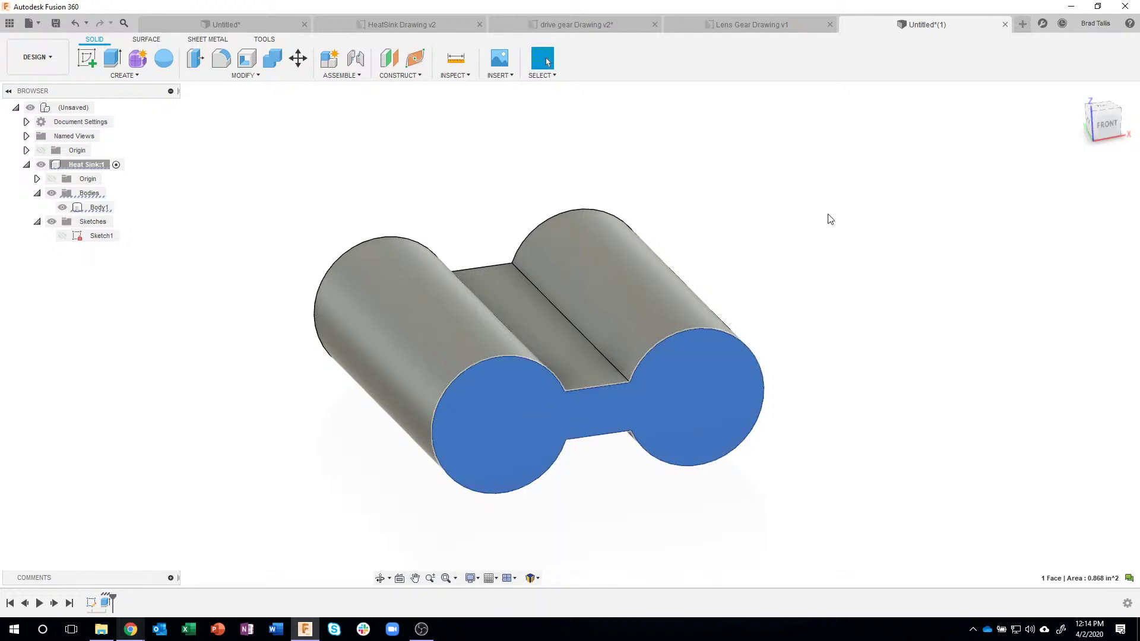
click(830, 218)
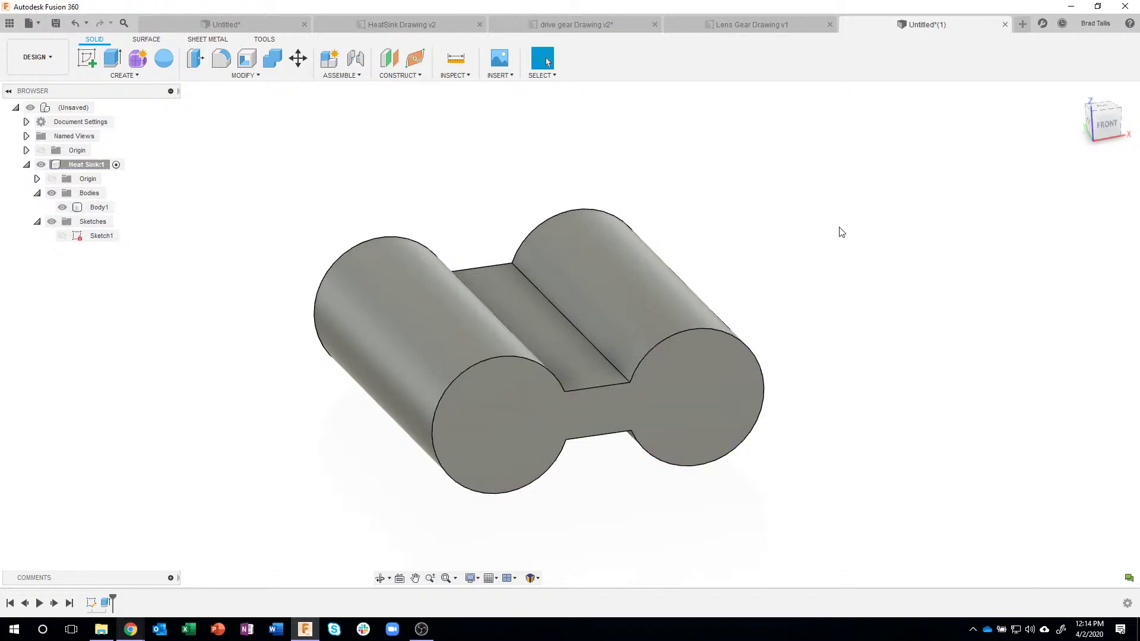
key(s)
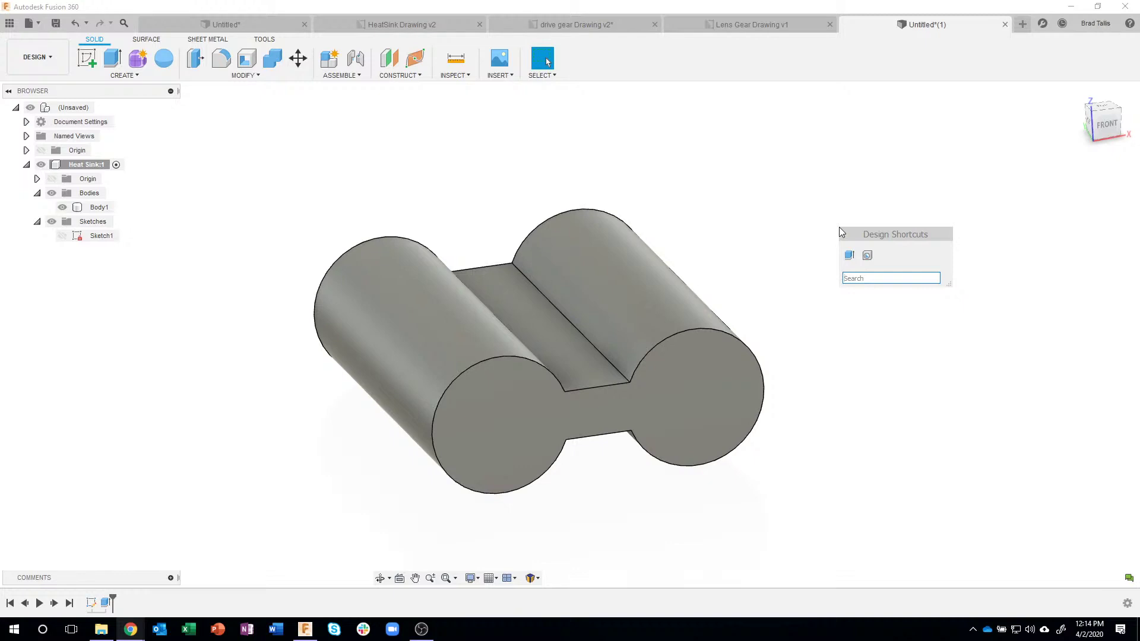
text(sh)
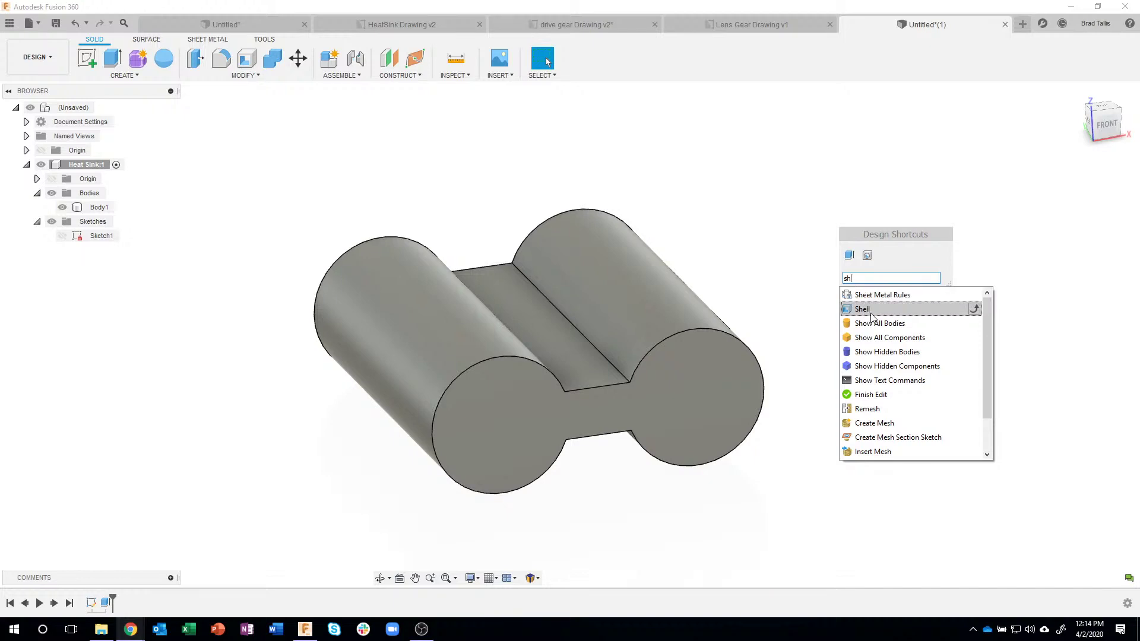
click(255, 75)
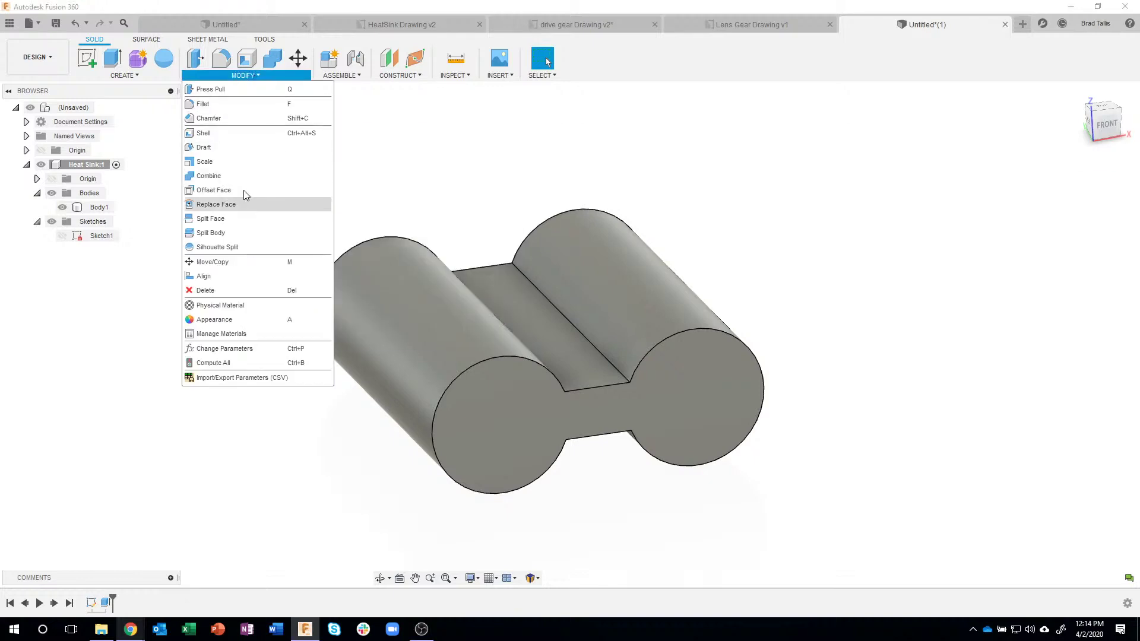
click(464, 161)
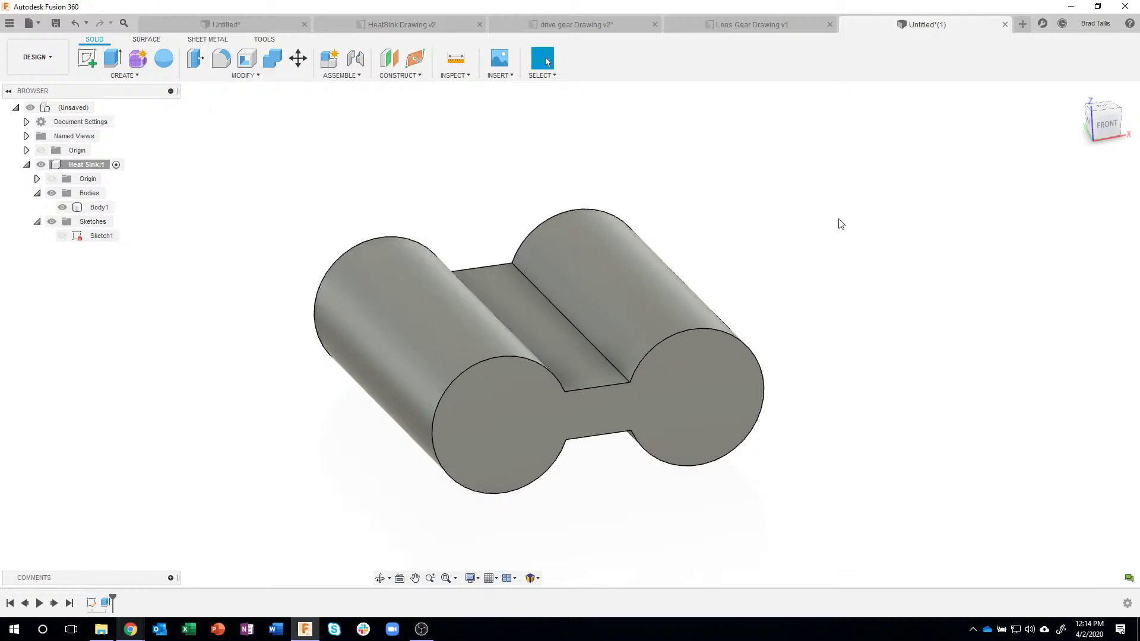
Shell the heat sink body with 0.075 in inside thickness, removing both its front and back end faces.
key(s)
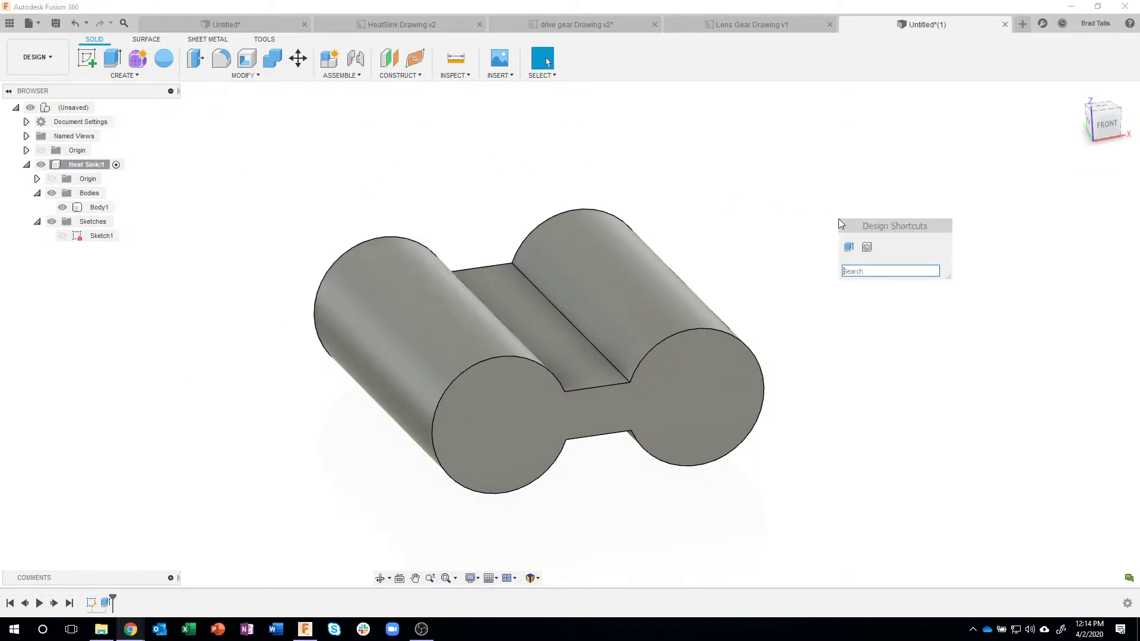
text(she)
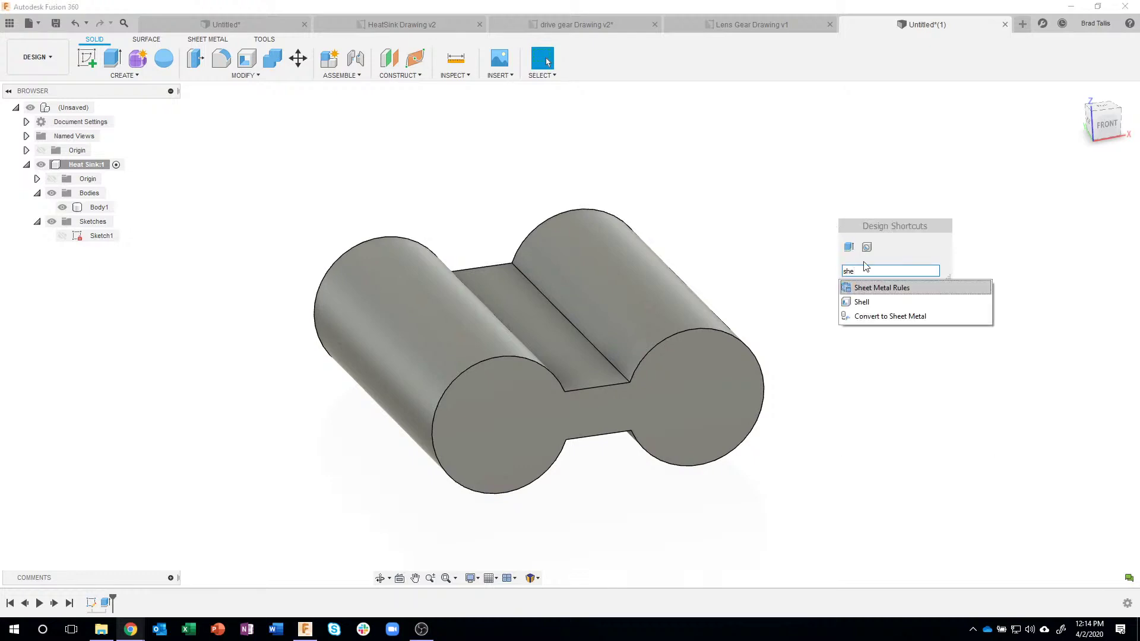
click(874, 302)
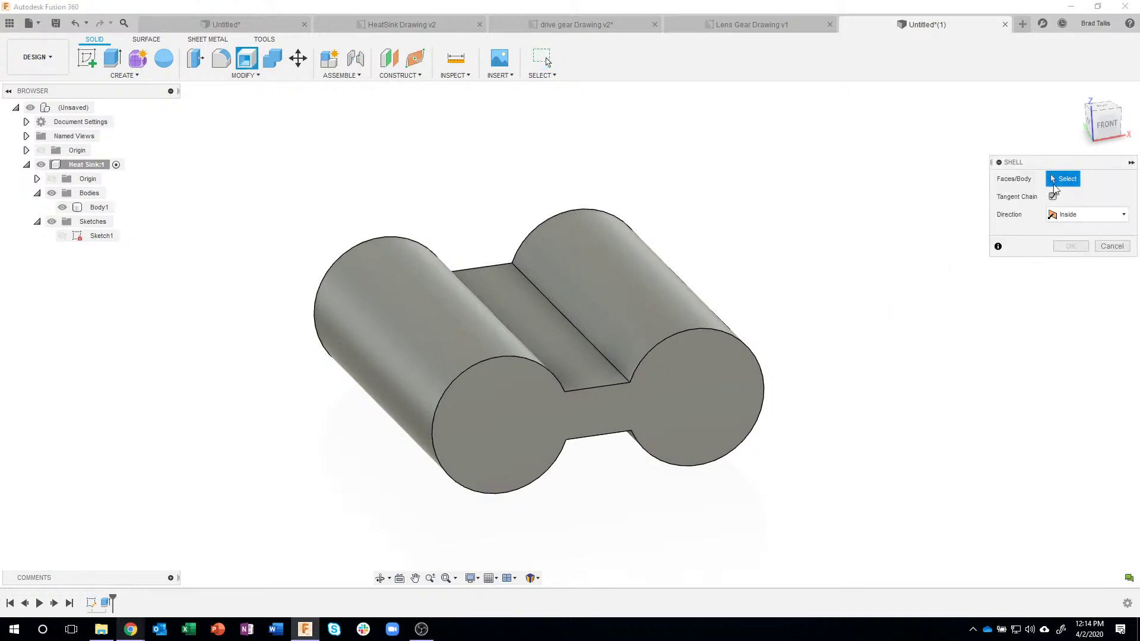
drag(1056, 163, 954, 192)
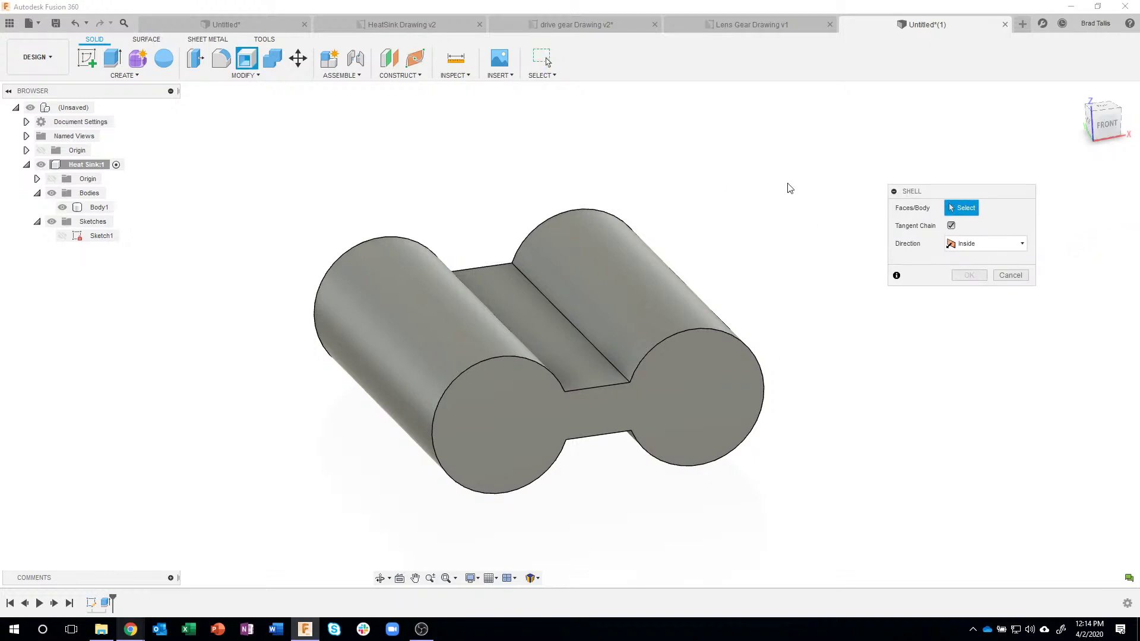
click(496, 423)
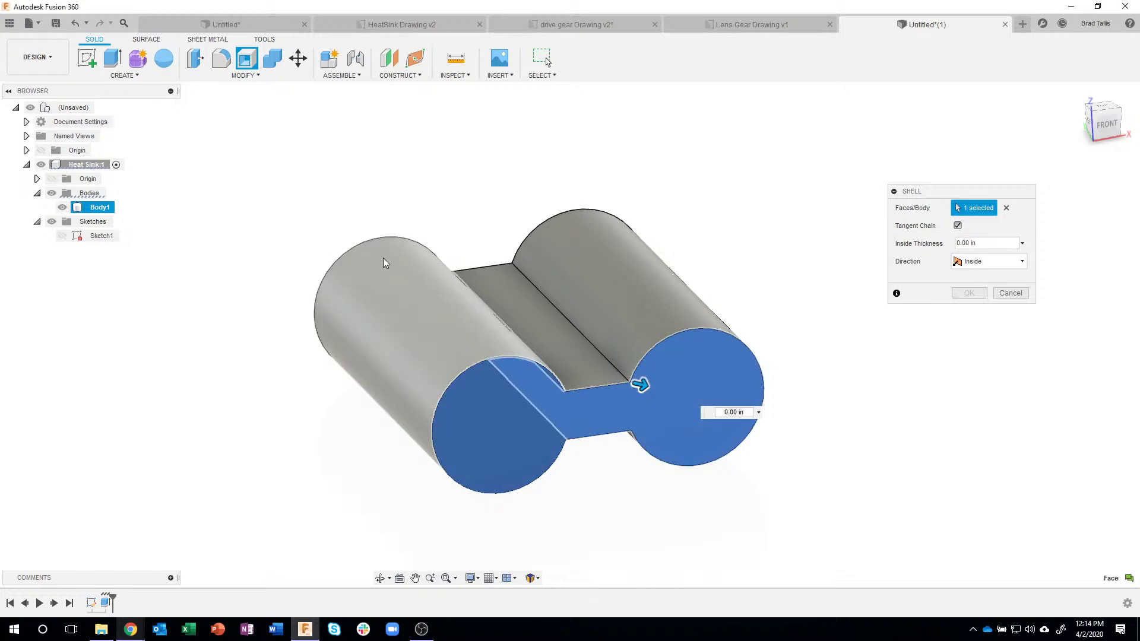
click(383, 263)
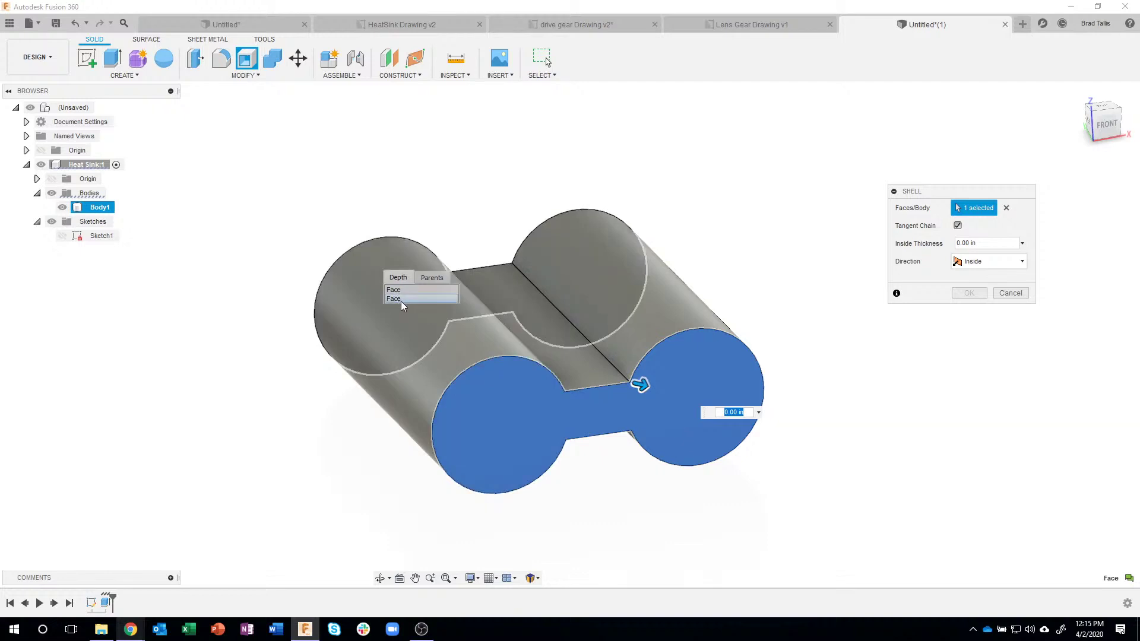
click(402, 300)
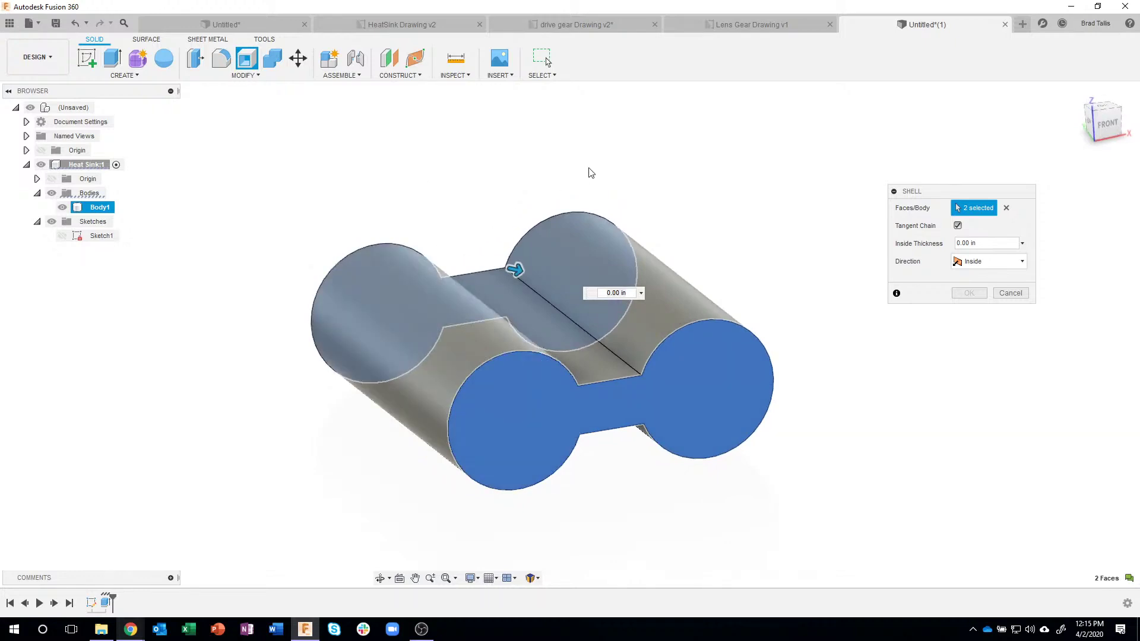
click(975, 241)
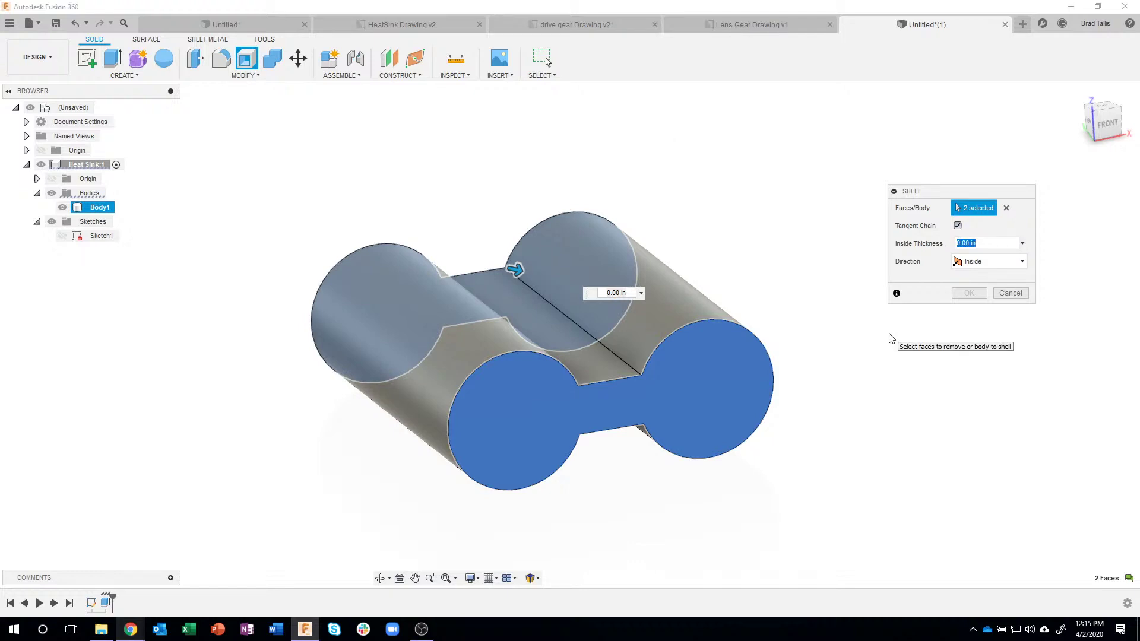
key(BackSpace)
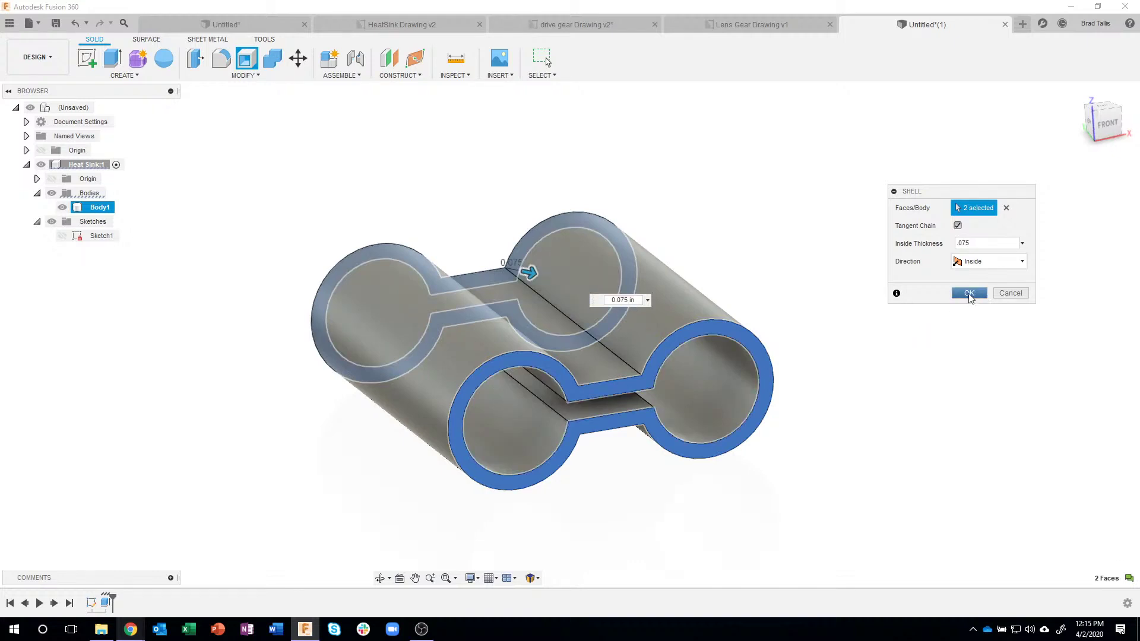
click(968, 293)
Compare the shelled body with the end view in HeatSink Drawing v2, examining its front wall face and inner circular edges.
click(361, 24)
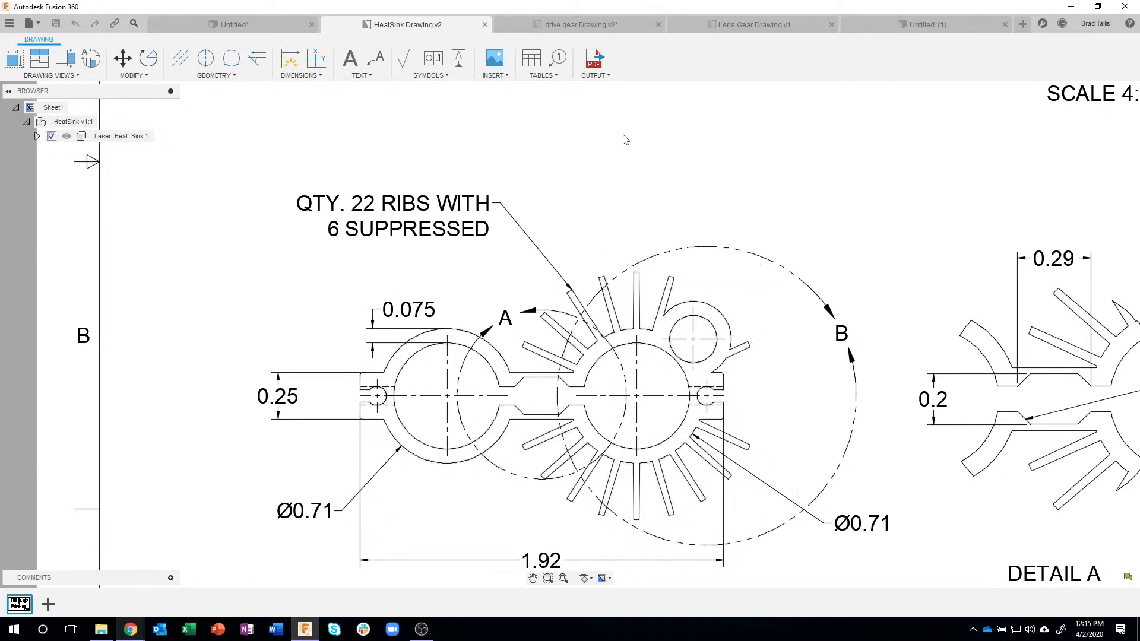
click(879, 22)
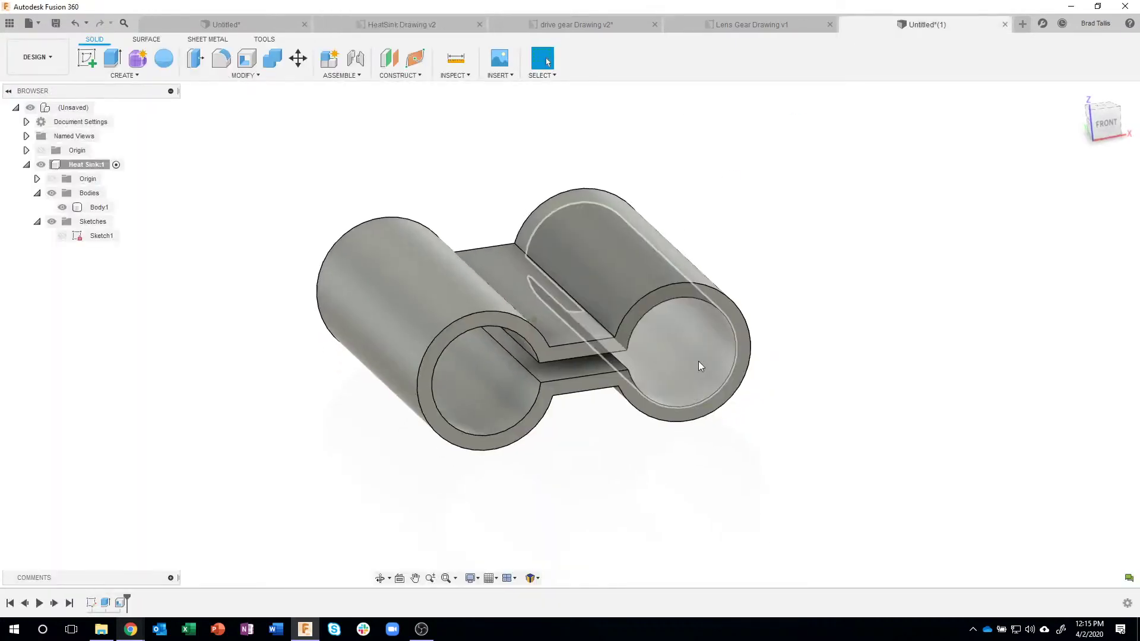
click(437, 343)
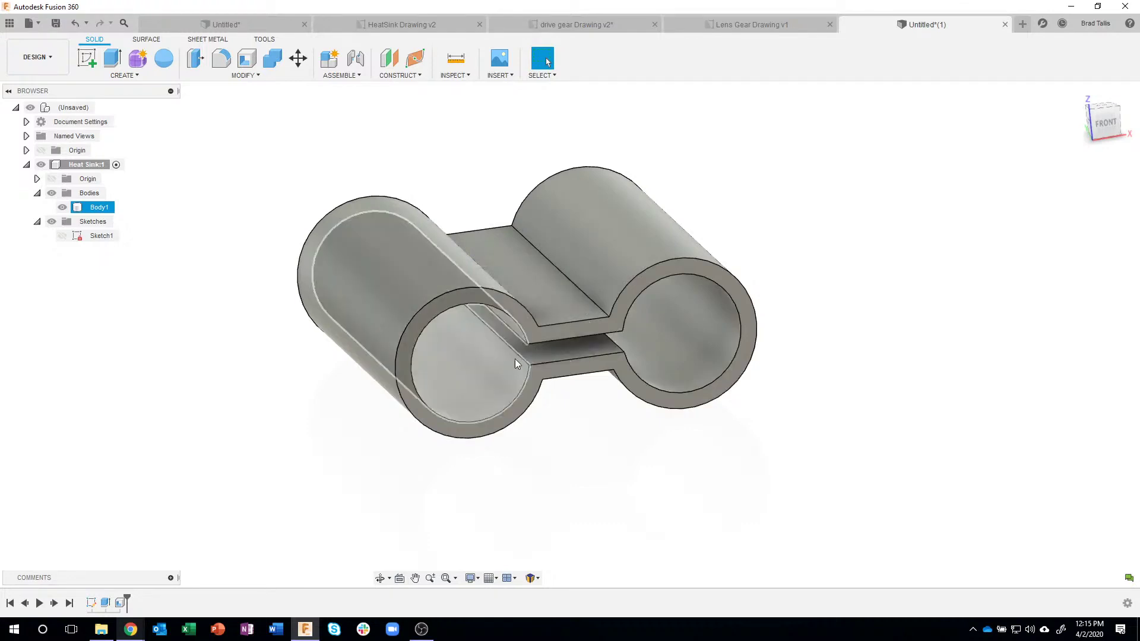
click(511, 305)
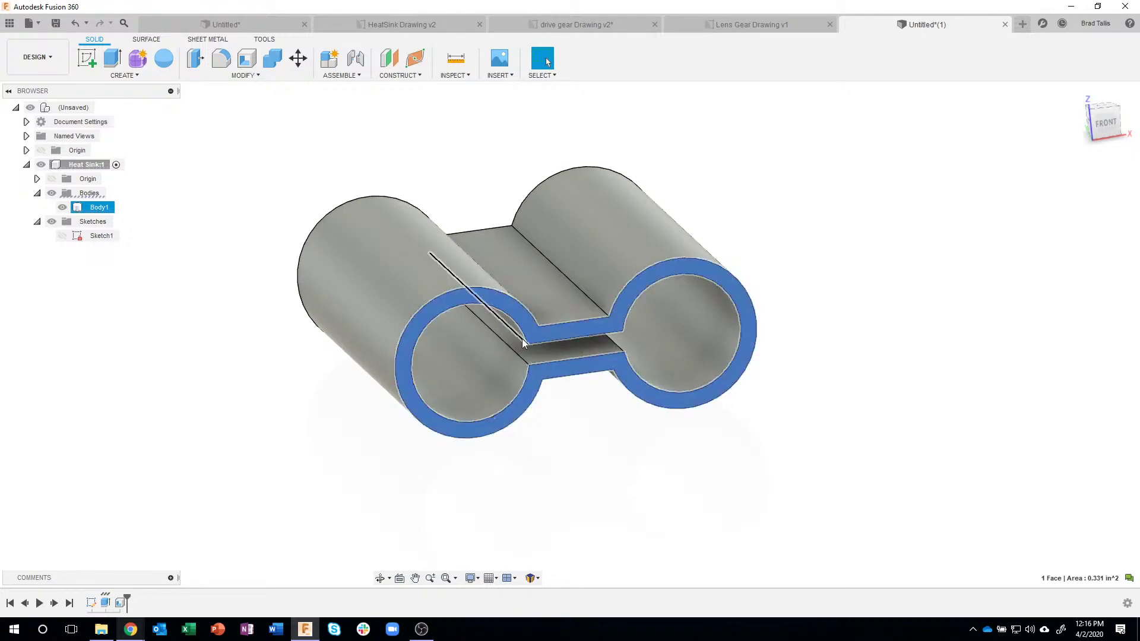
click(497, 412)
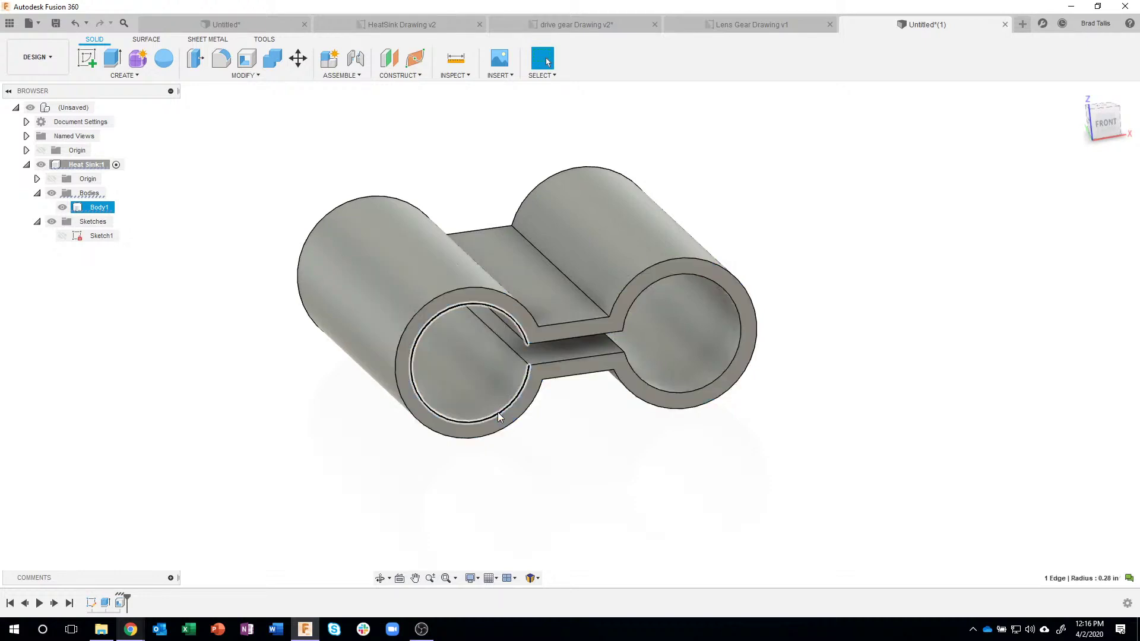
click(663, 391)
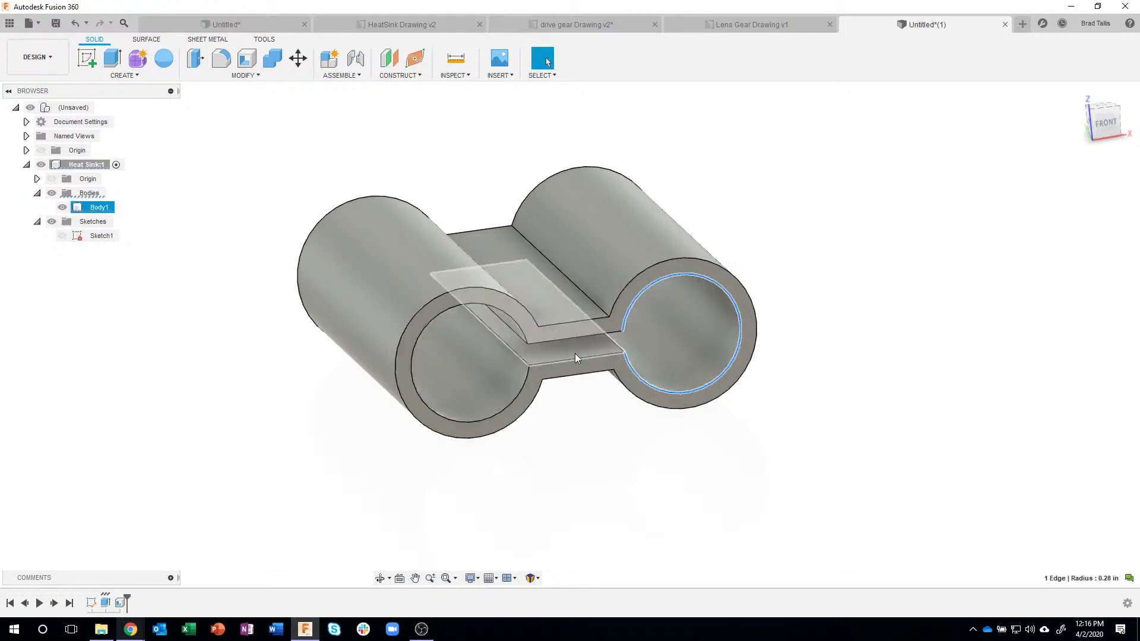
click(764, 279)
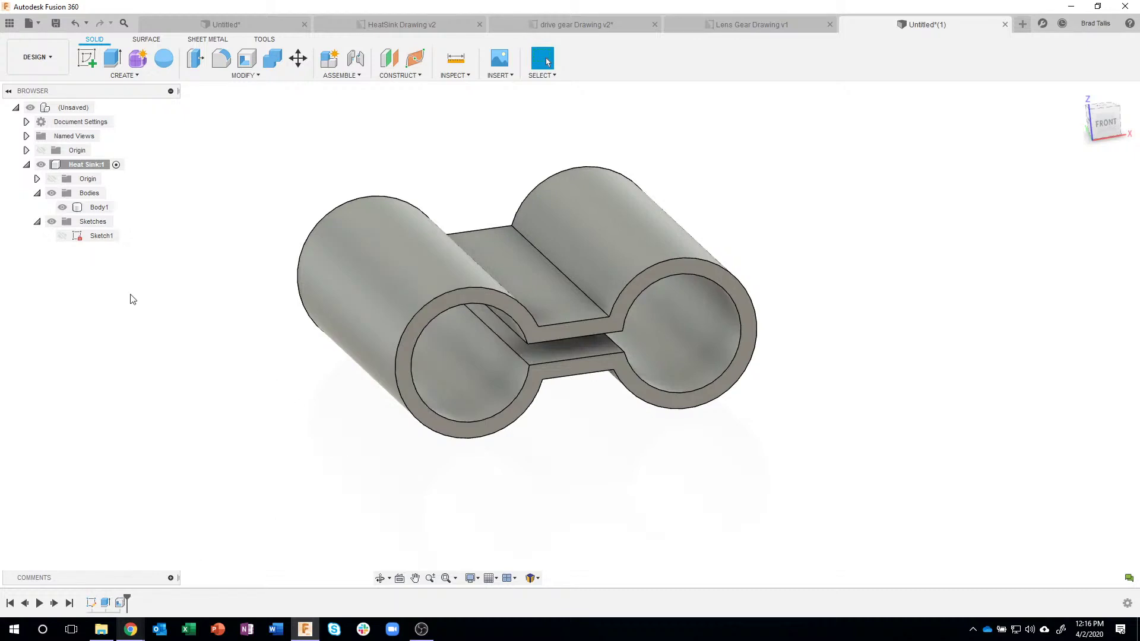
Show the base sketch and start an Extrude of the two rectangular end profiles outside the circles.
click(63, 235)
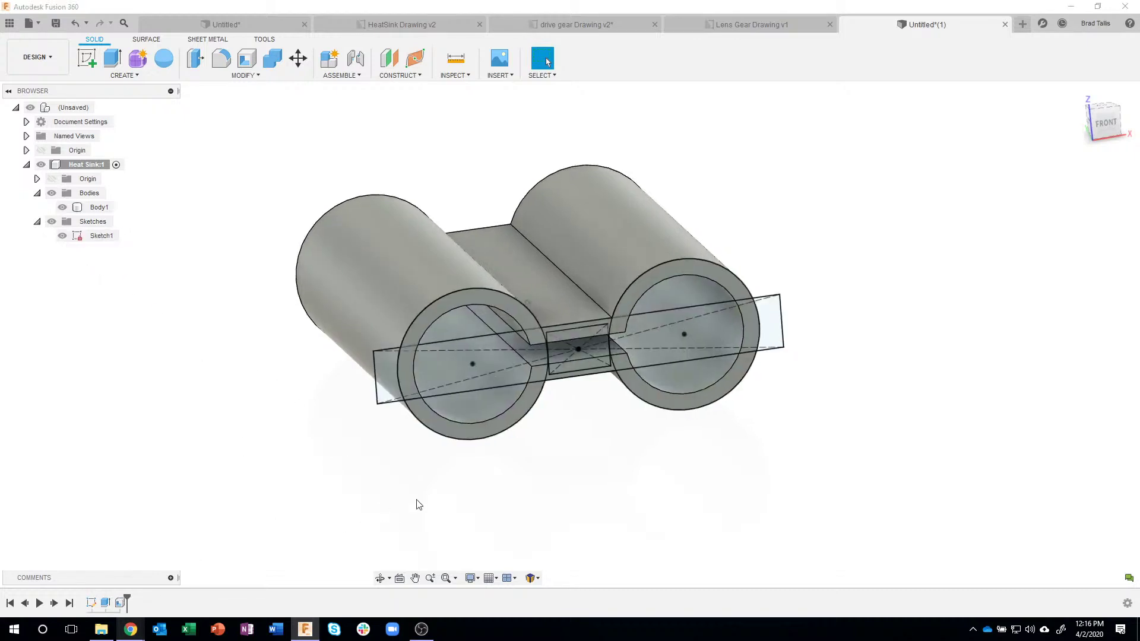
scroll(419, 505, up, 2)
click(484, 377)
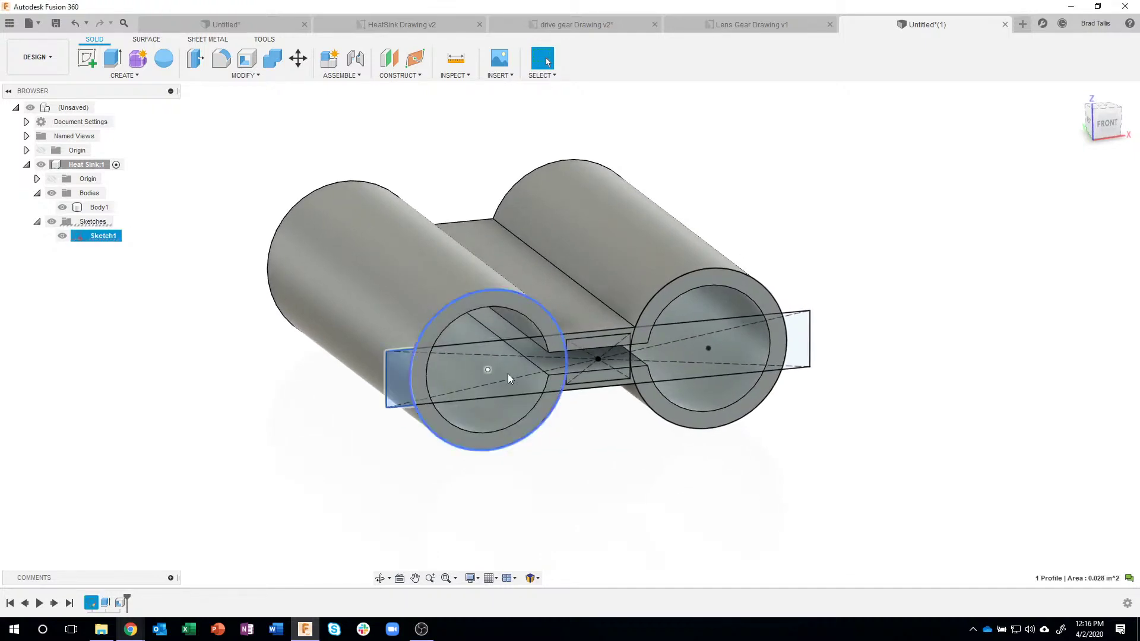
ctrl+click(802, 332)
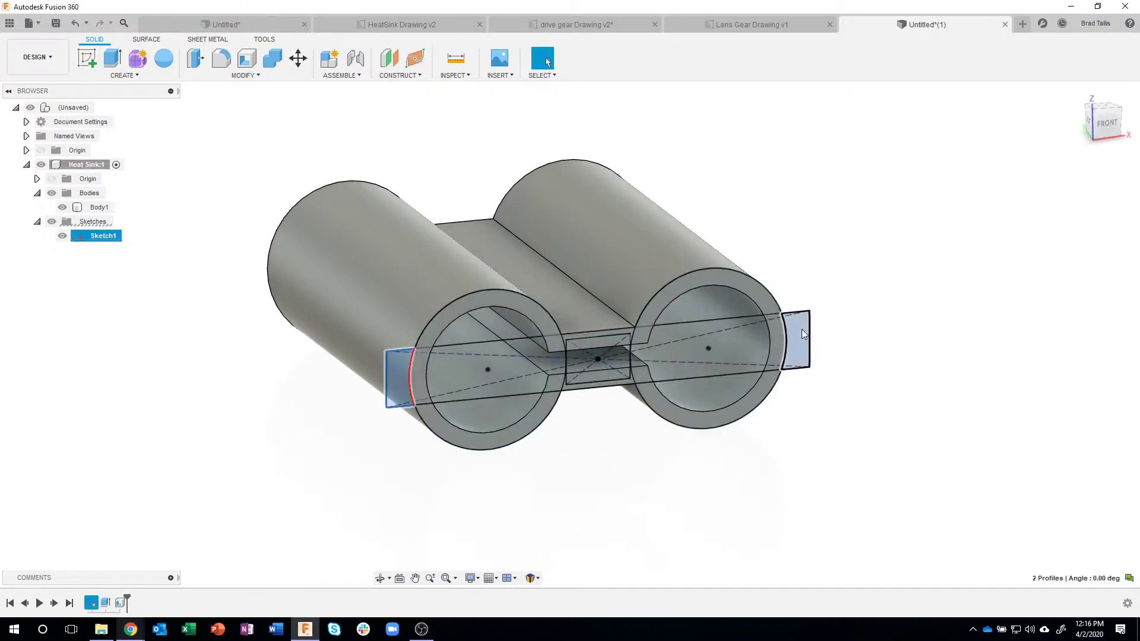
right_click(801, 333)
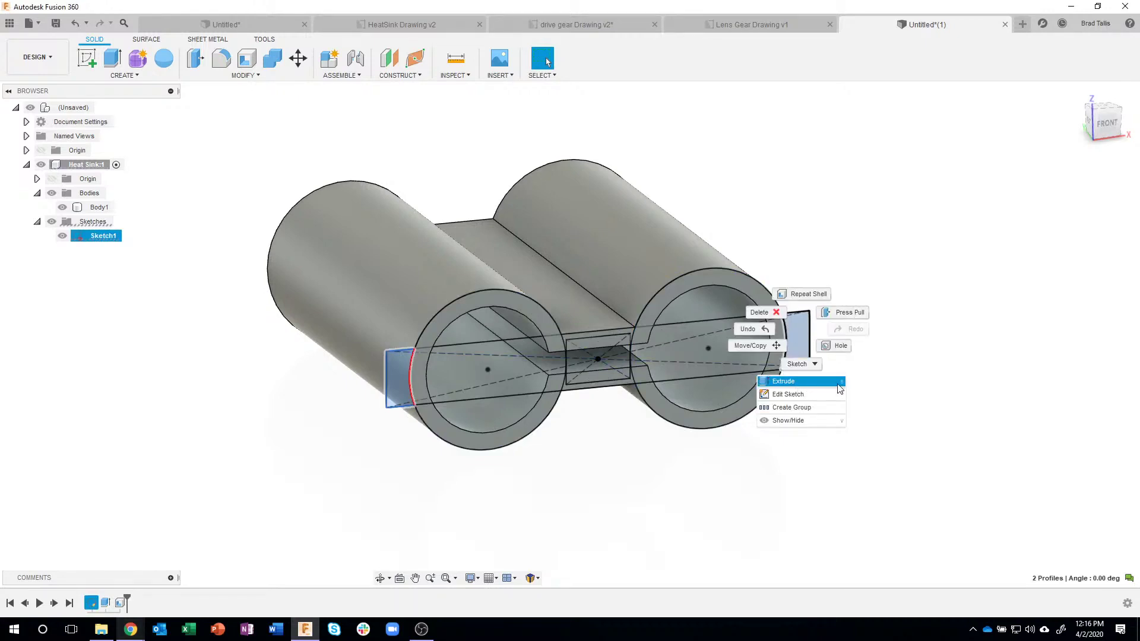
click(812, 383)
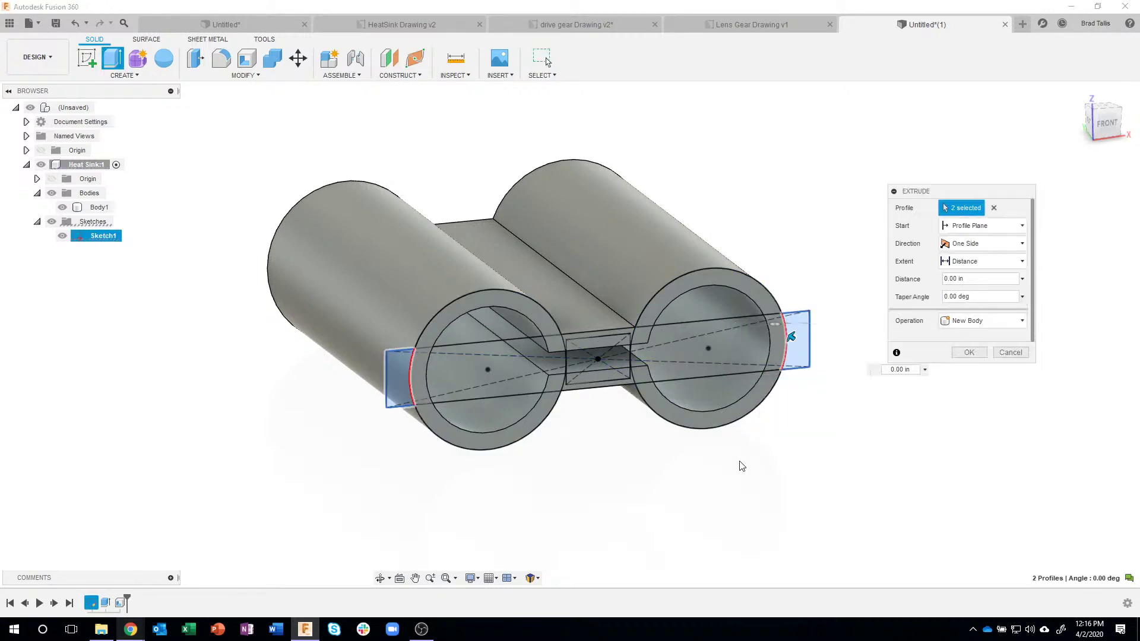
Try the All extent for the end-tab extrusion, and freehand distances of about 0.718 in and 1.213 in.
drag(758, 376, 742, 285)
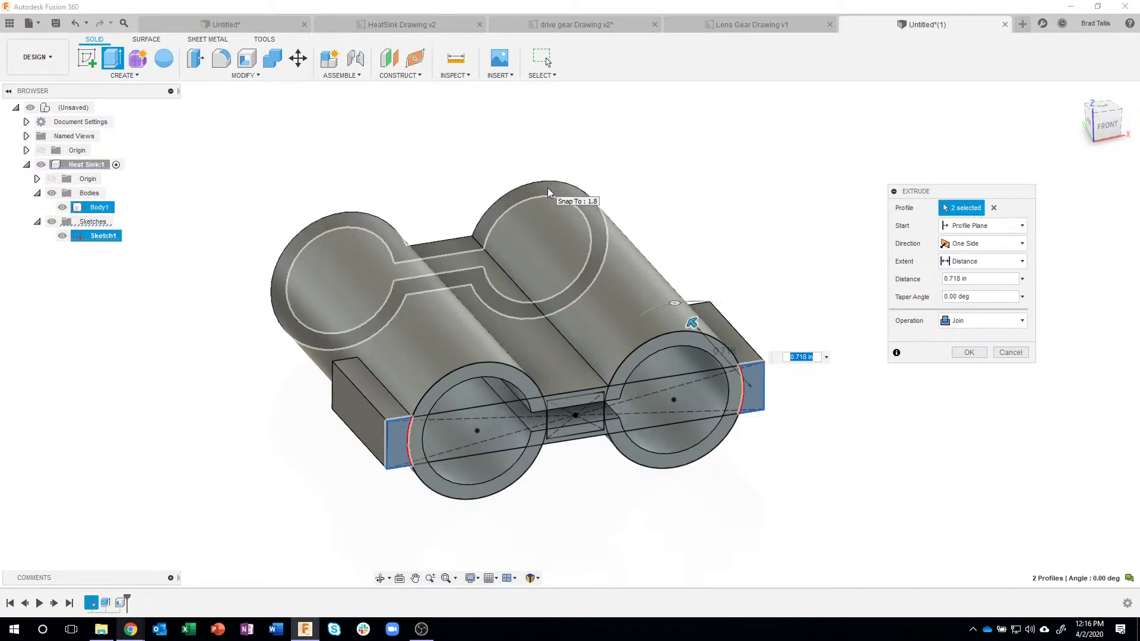
click(982, 261)
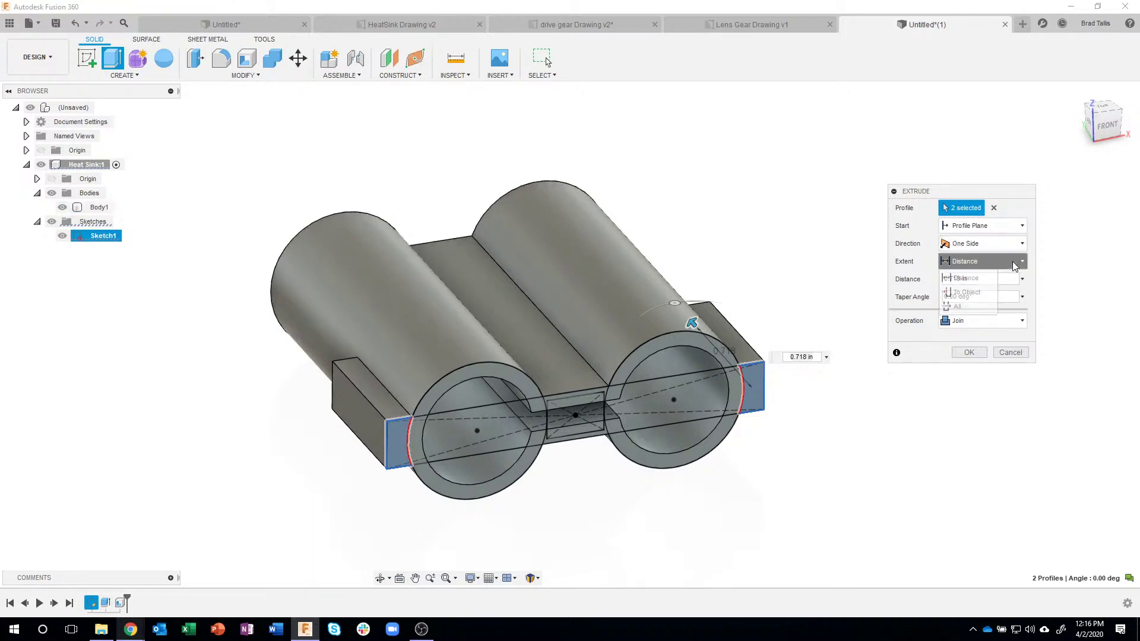
click(959, 307)
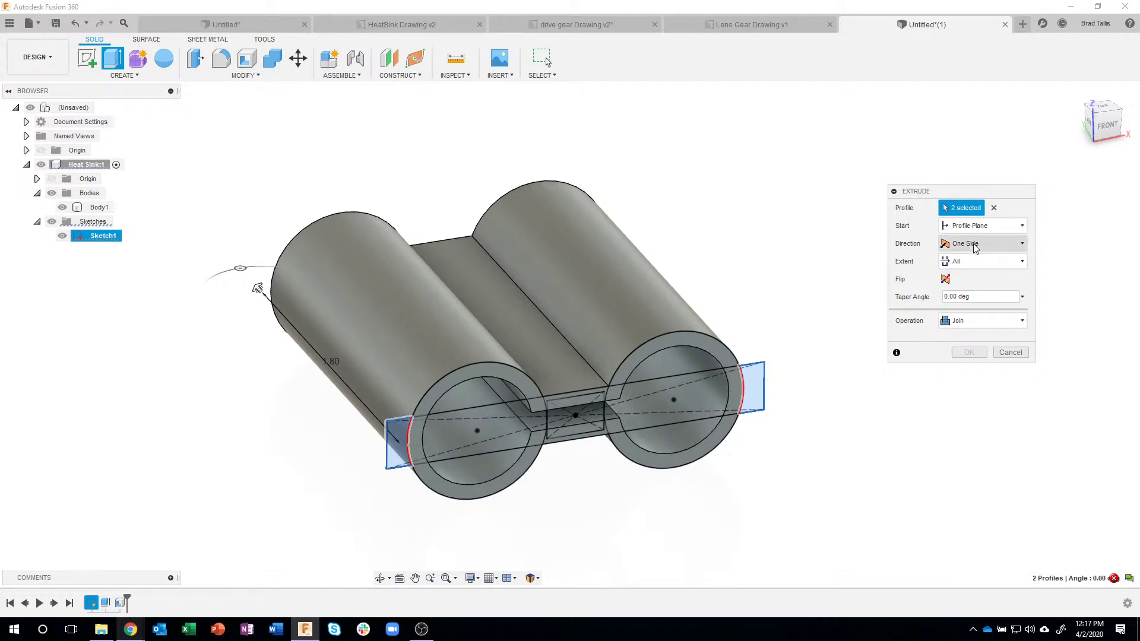
click(984, 263)
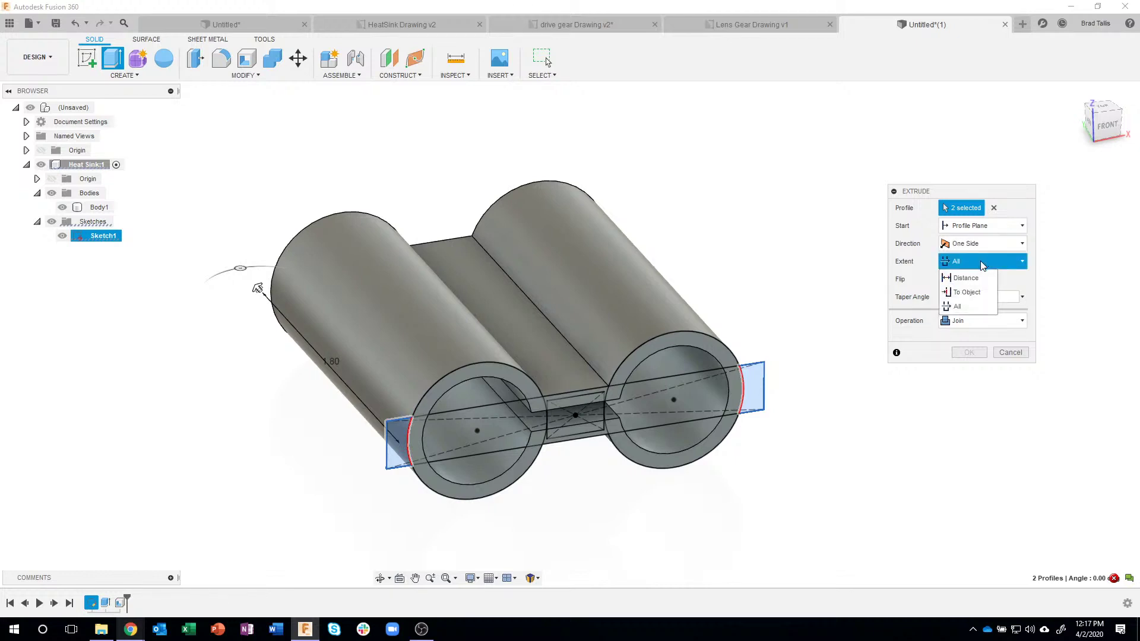
click(965, 278)
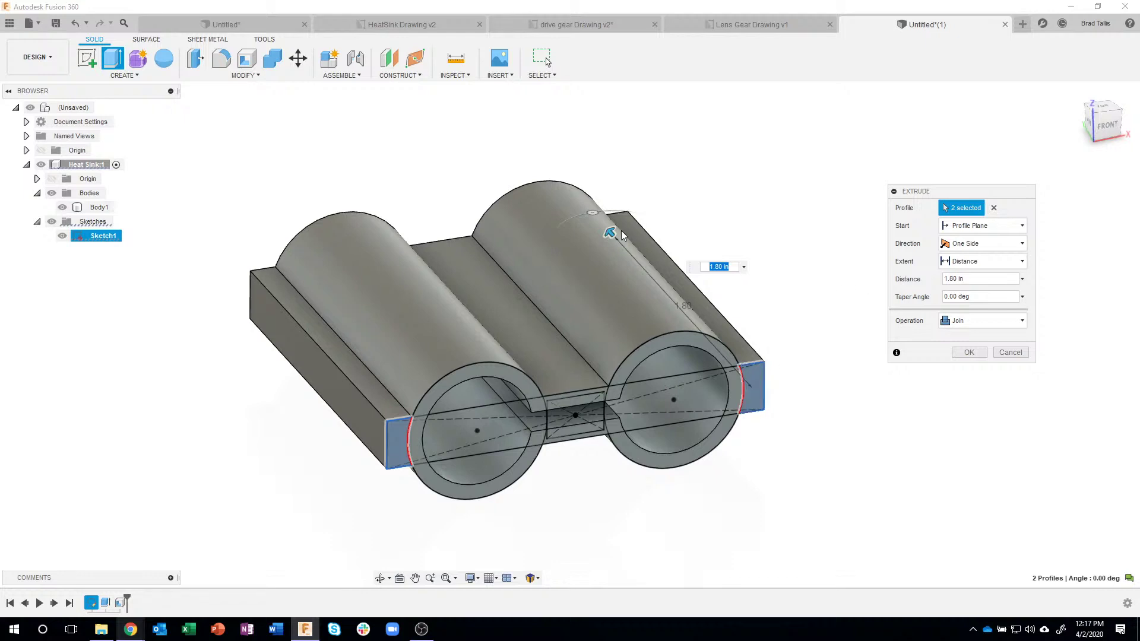
drag(606, 232, 653, 281)
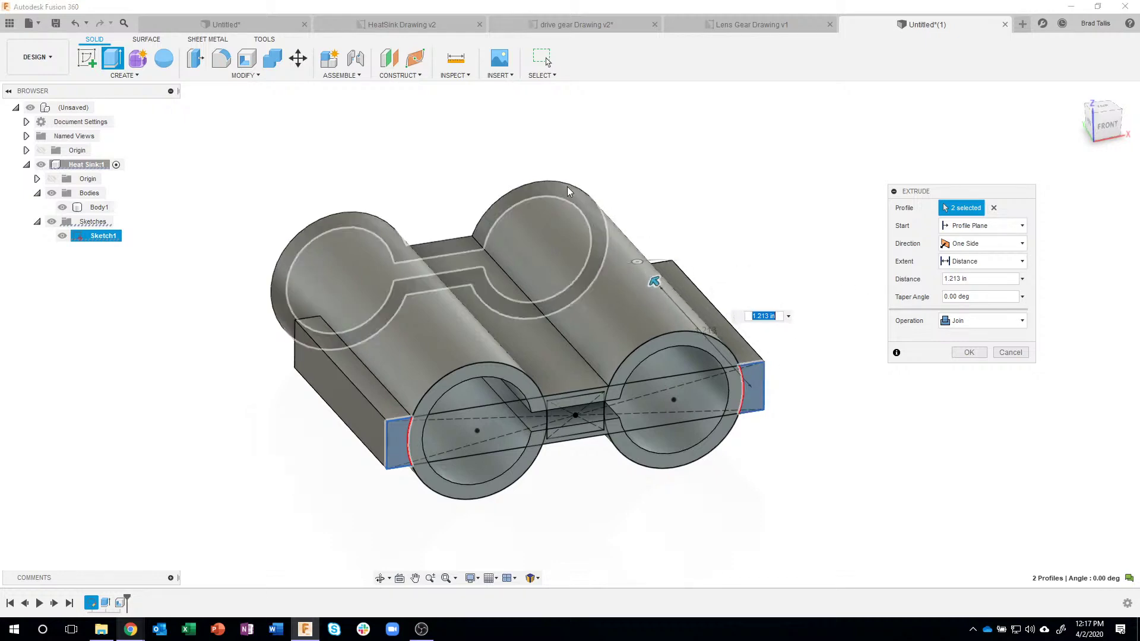
drag(567, 187, 565, 187)
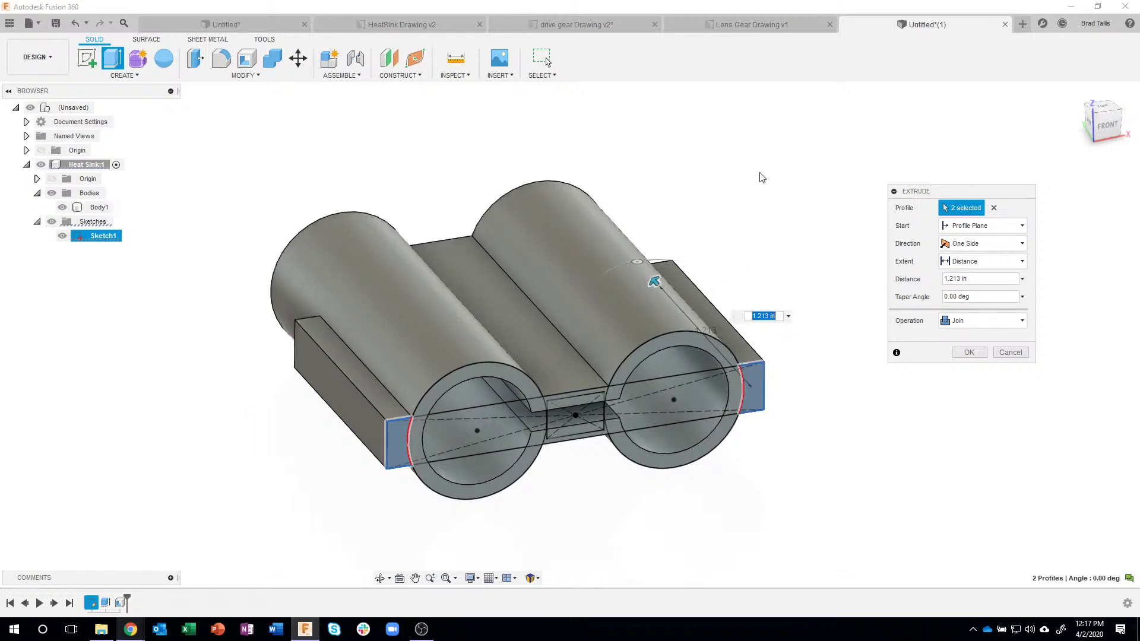
Try extruding the two end tabs with the To Object extent, using the heat sink's far end face as the target.
click(986, 262)
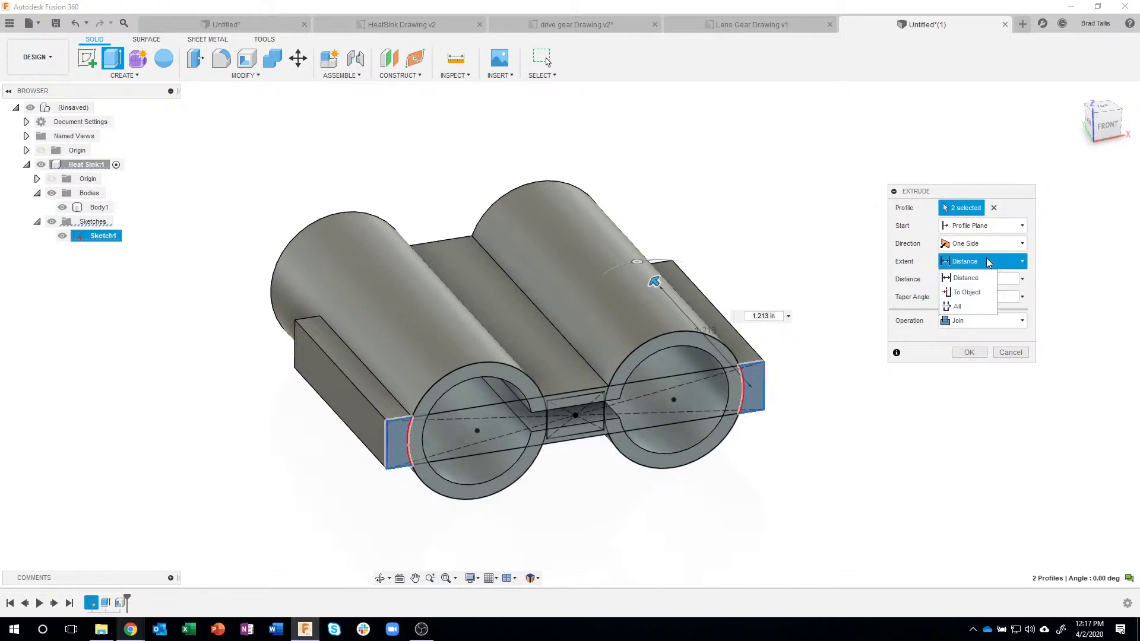
click(967, 292)
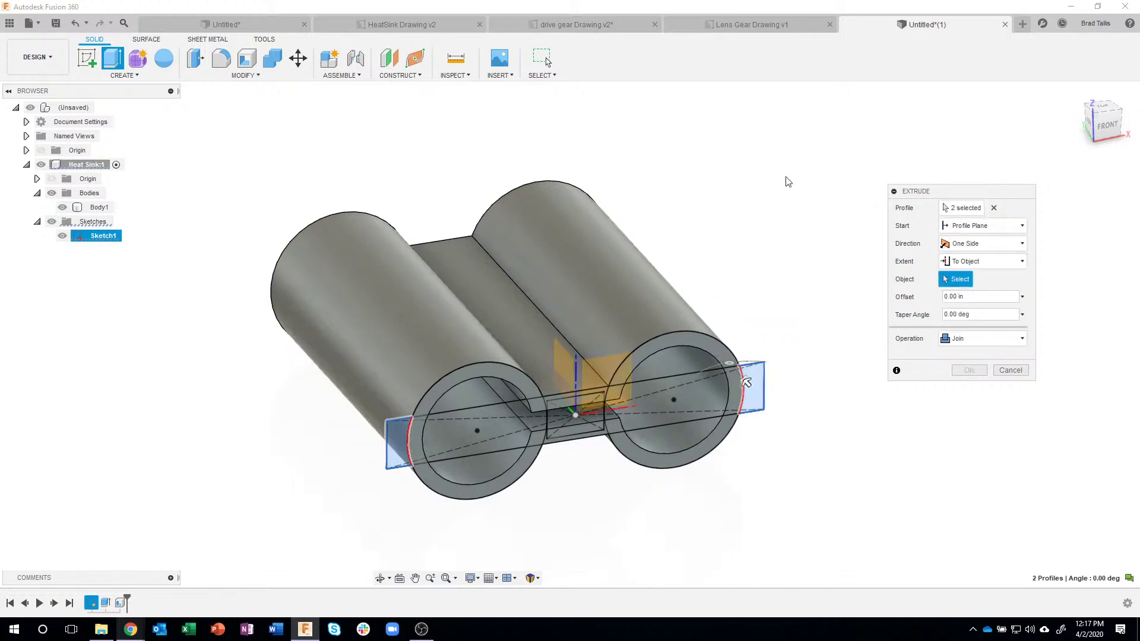
shift+middle_drag(617, 188, 454, 136)
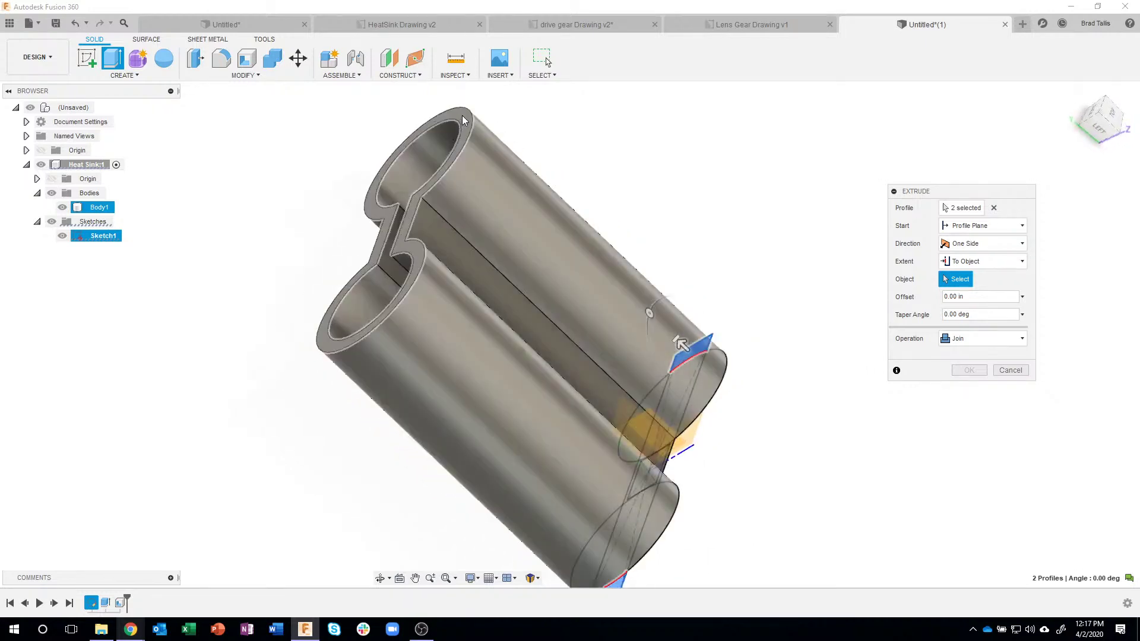
click(463, 120)
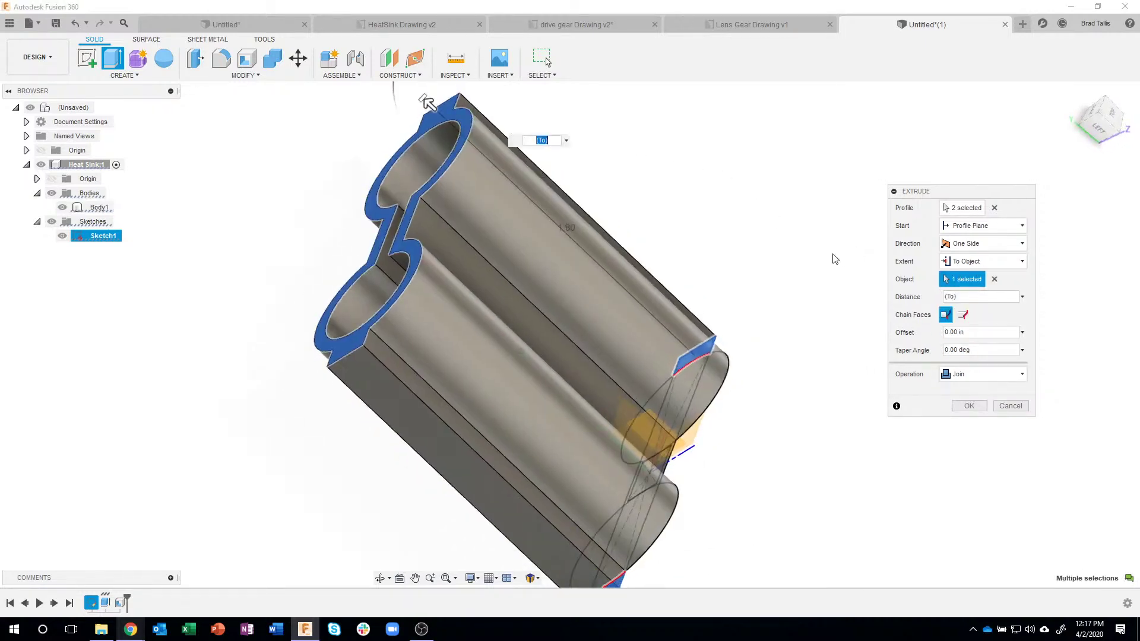
shift+middle_drag(822, 255, 686, 217)
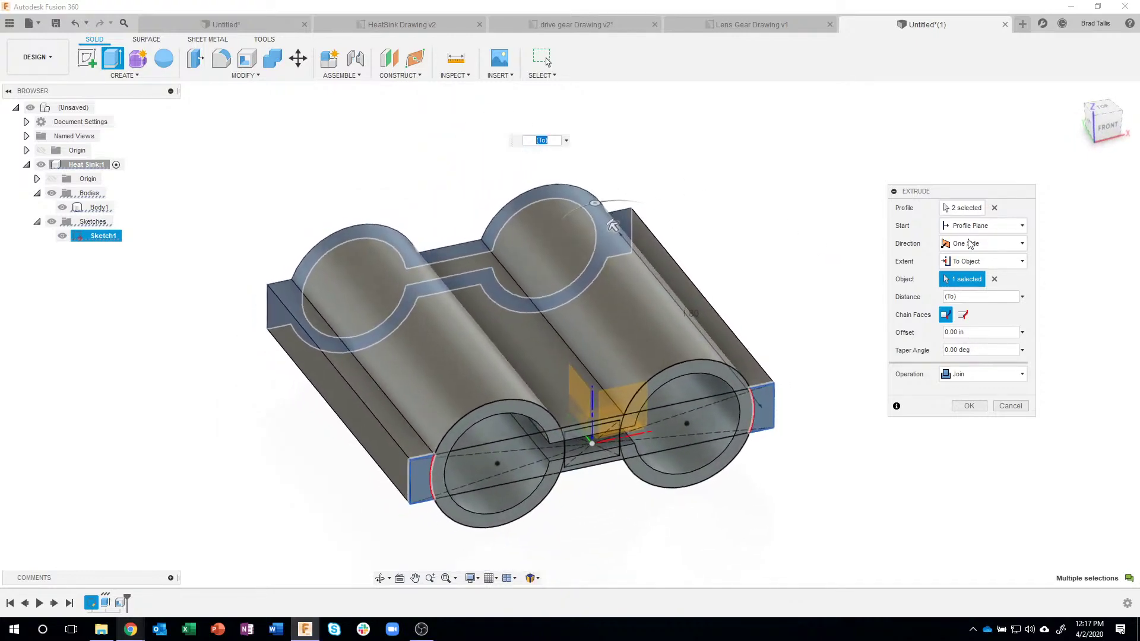
Extrude the two end-tab profiles to a distance of 1.80 in, joining them to the heat sink body.
click(997, 264)
click(991, 279)
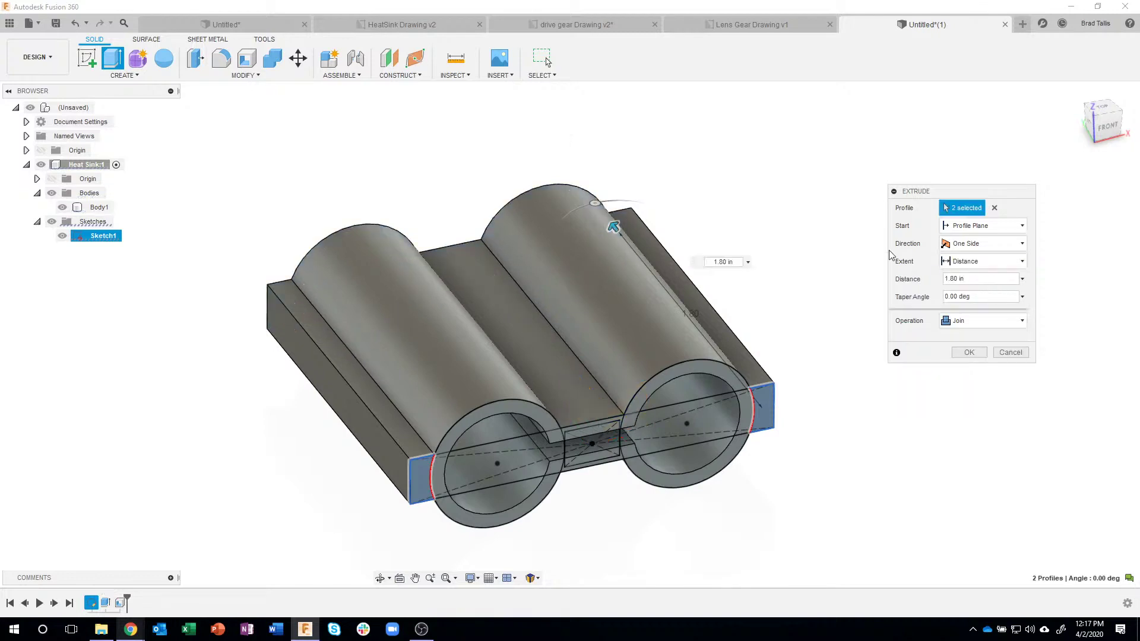
shift+middle_drag(701, 194, 688, 203)
mouse_move(621, 248)
mouse_down()
mouse_move(686, 322)
mouse_move(622, 236)
mouse_up()
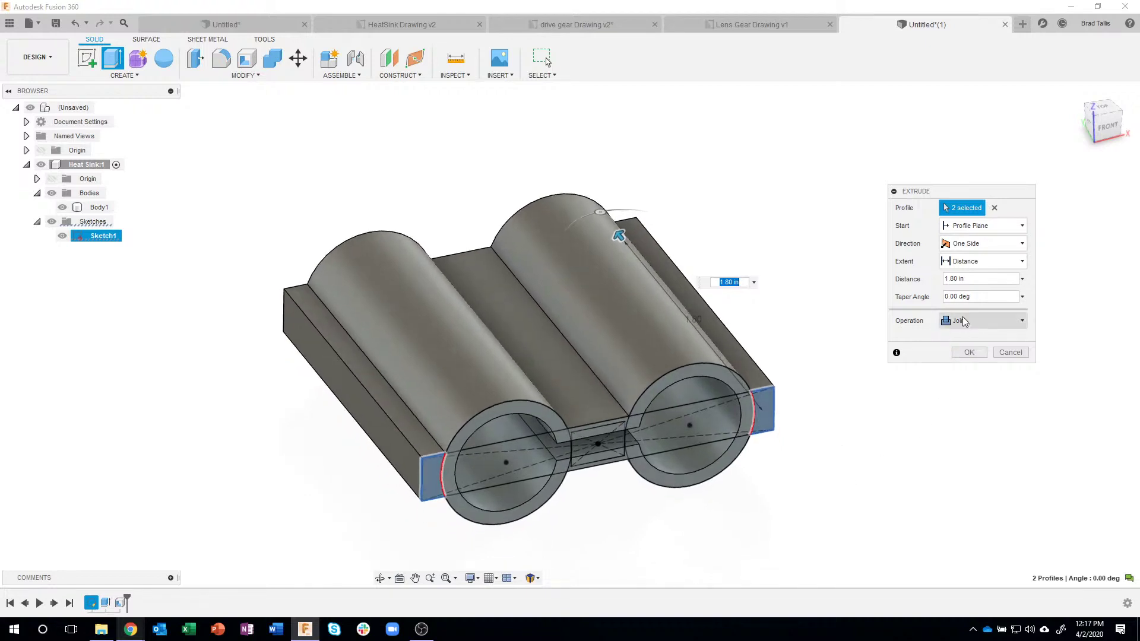
click(969, 353)
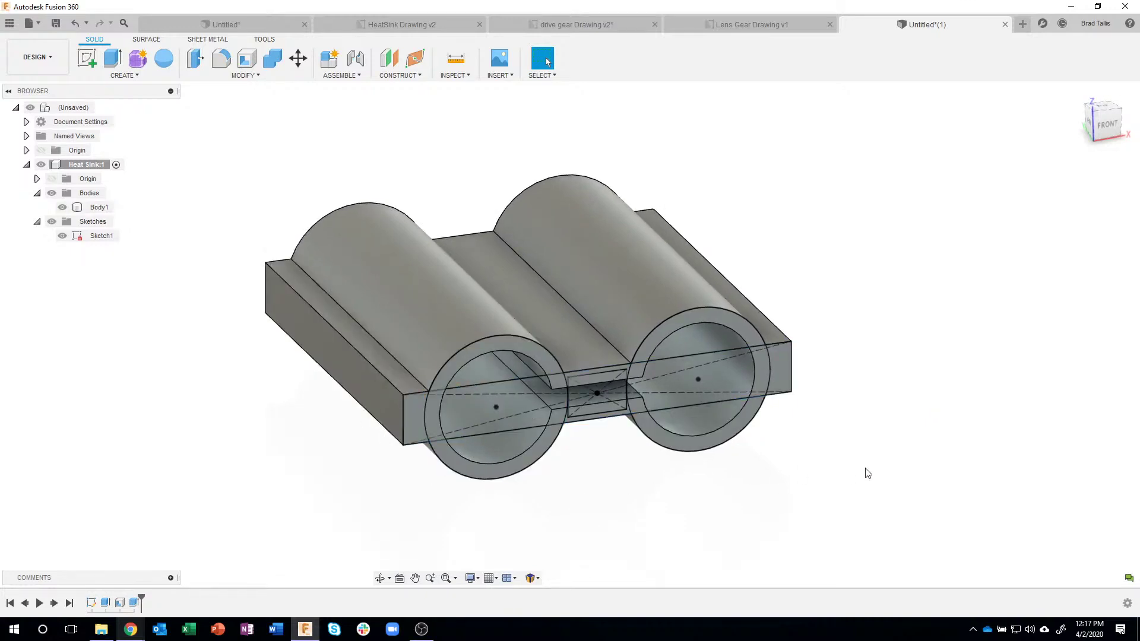
Cut the small center rectangle profile 1.80 in through the web between the two cylinders, up to its far end.
scroll(621, 474, up, 5)
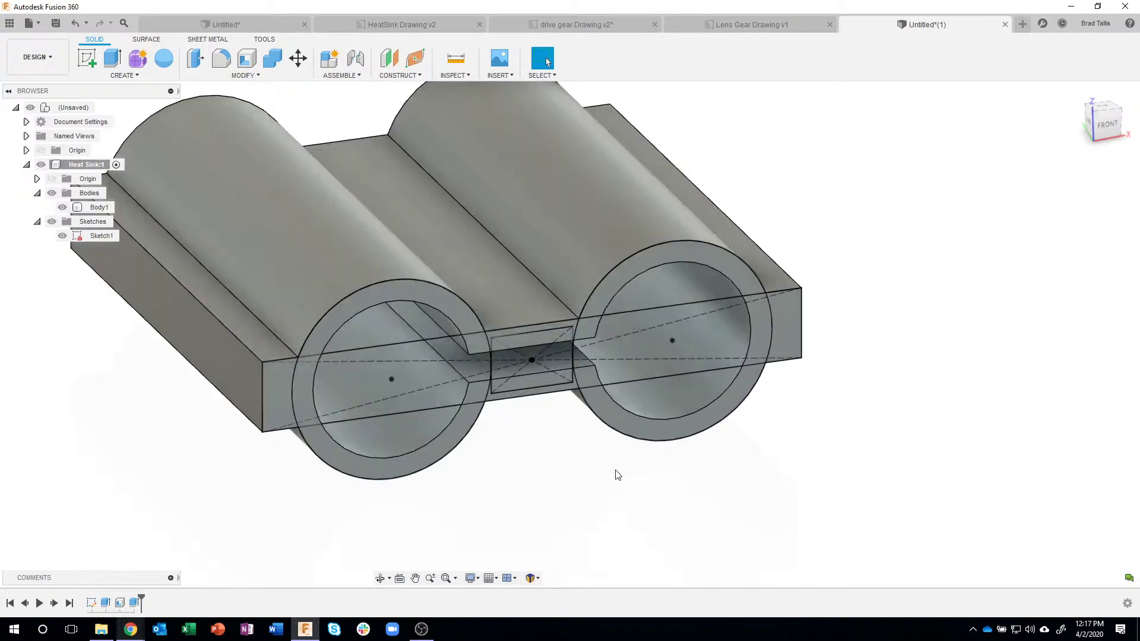
click(528, 335)
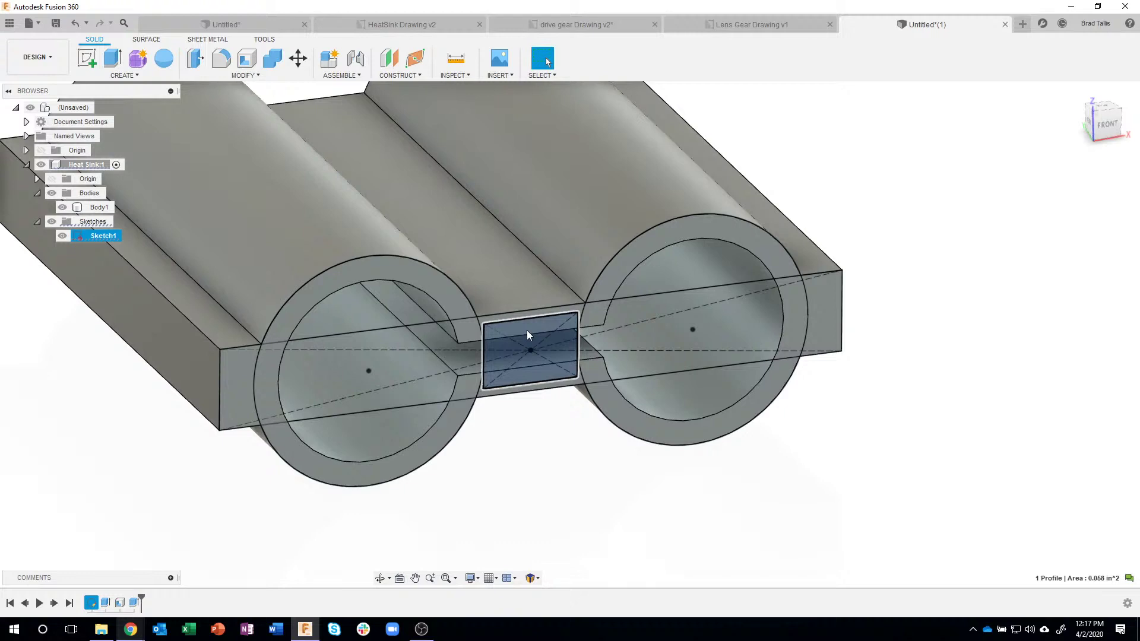
right_click(527, 335)
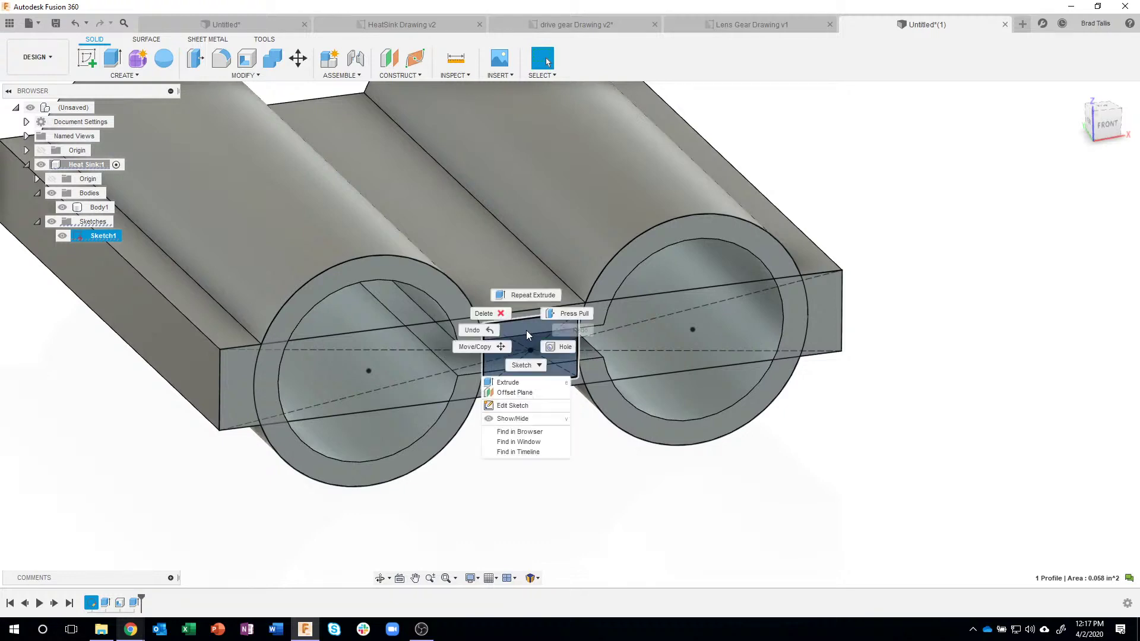
click(522, 383)
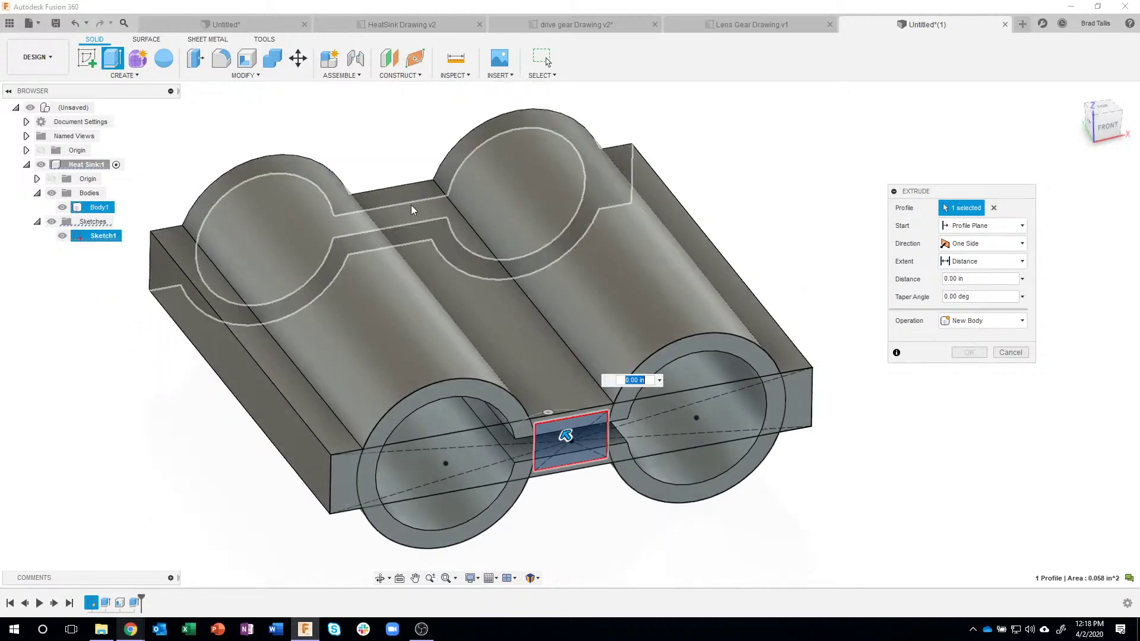
click(402, 197)
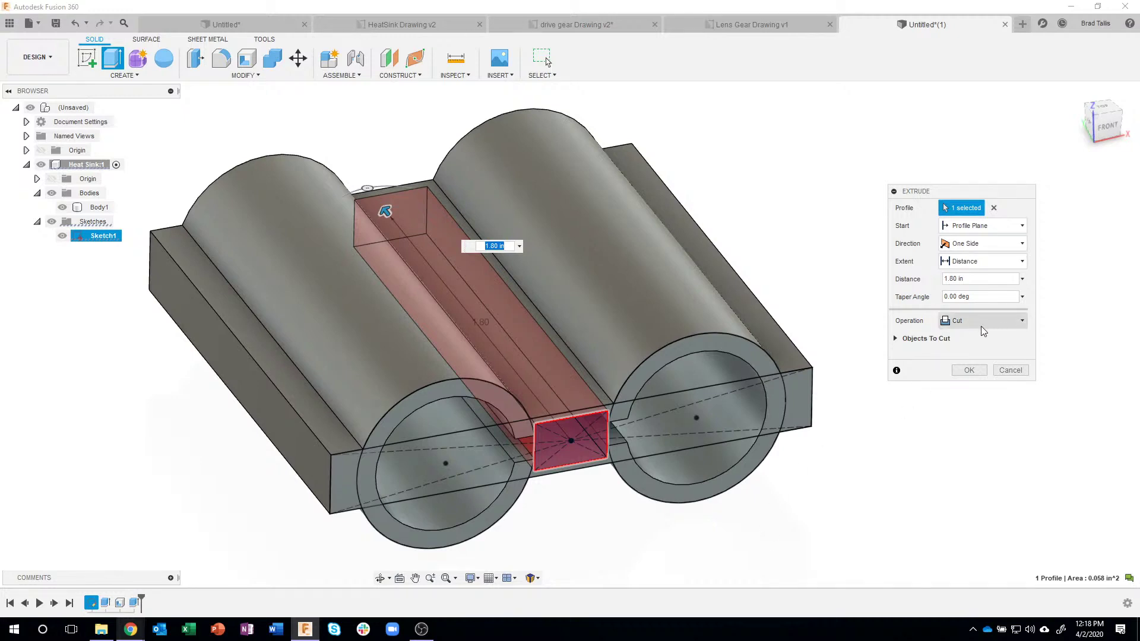
shift+middle_drag(832, 428, 884, 362)
click(976, 373)
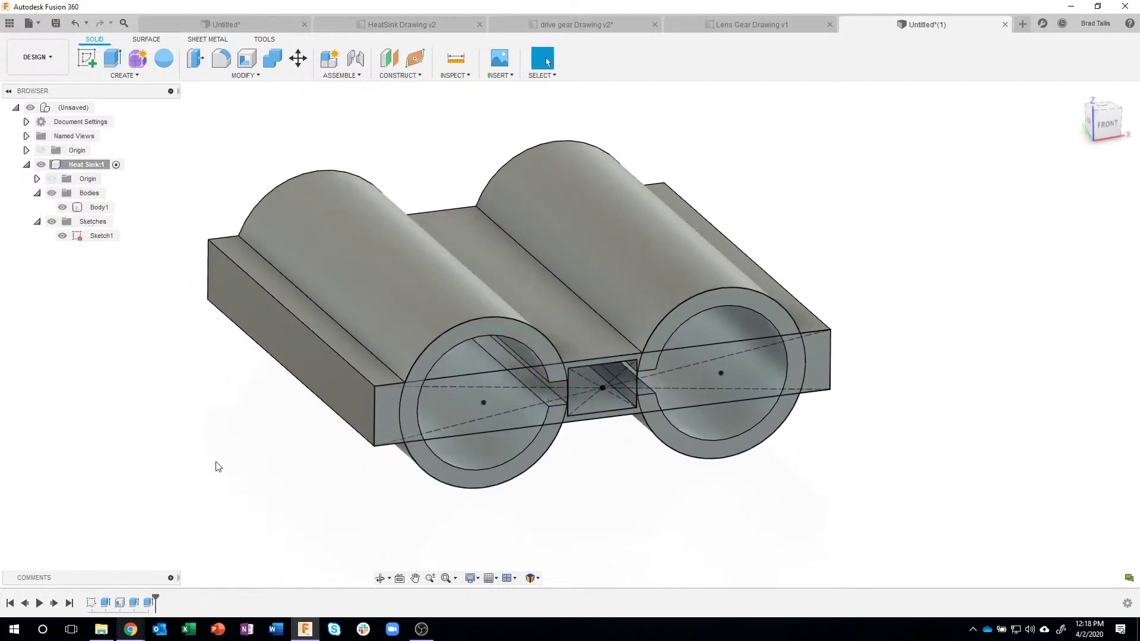
Hide the base sketch and inspect the opening cut between the two cylinders from the front.
click(62, 236)
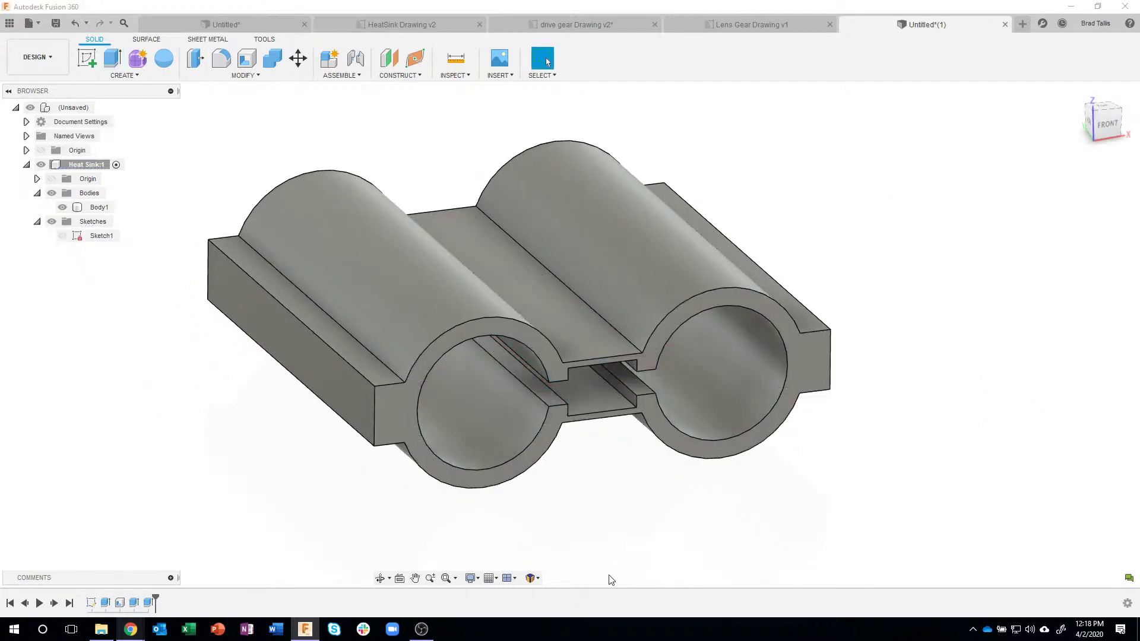
shift+middle_drag(693, 582, 770, 560)
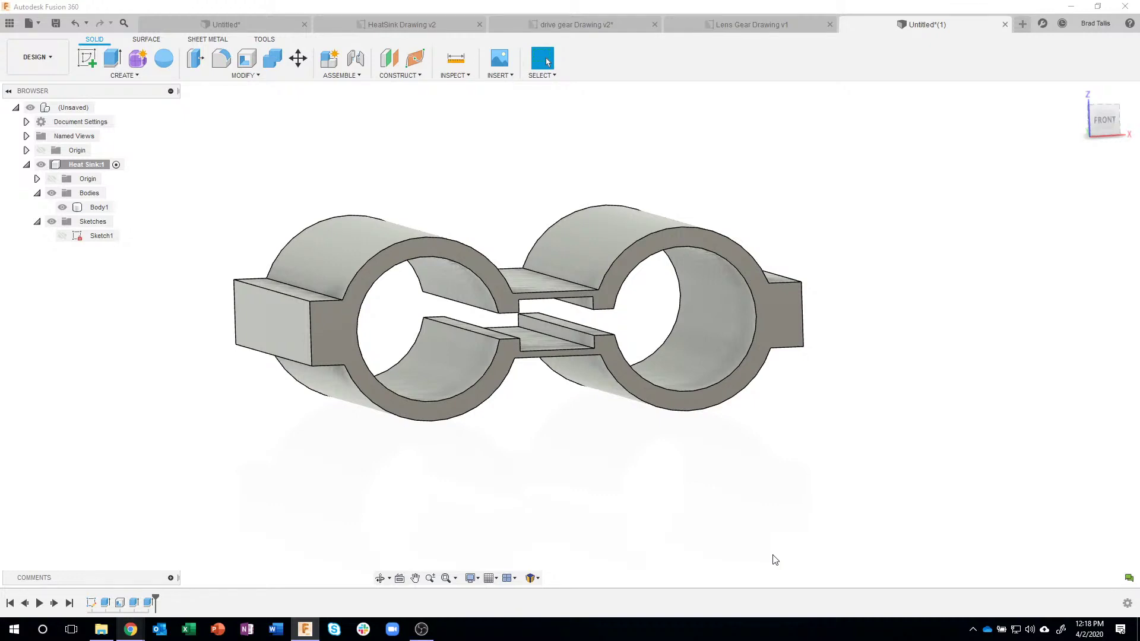
scroll(622, 449, up, 3)
scroll(622, 448, up, 5)
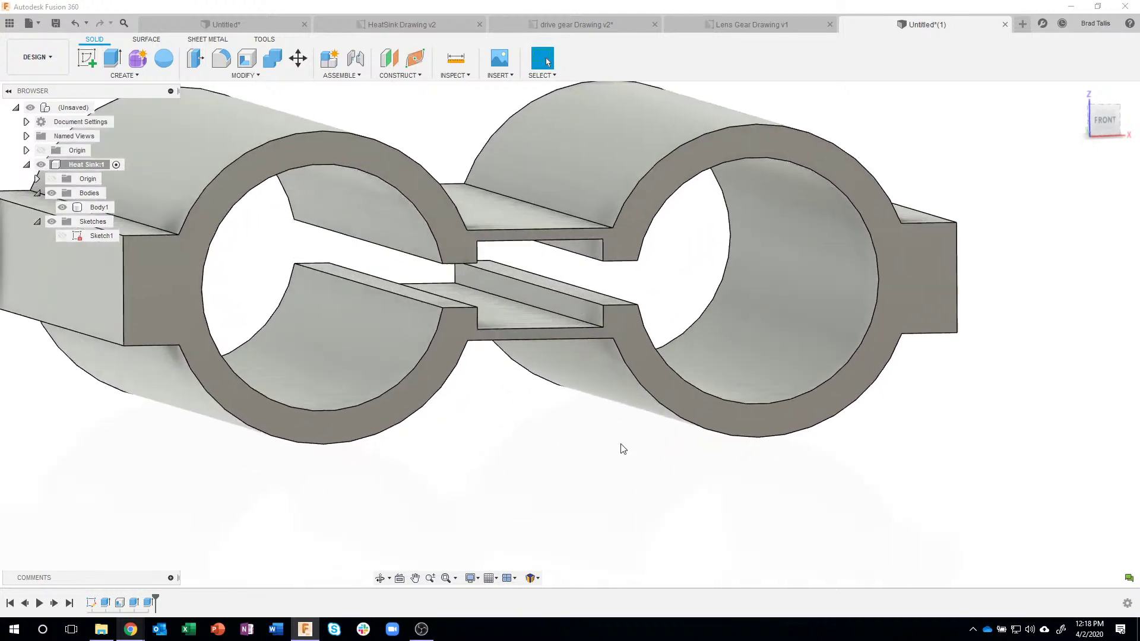
shift+middle_drag(581, 338, 595, 356)
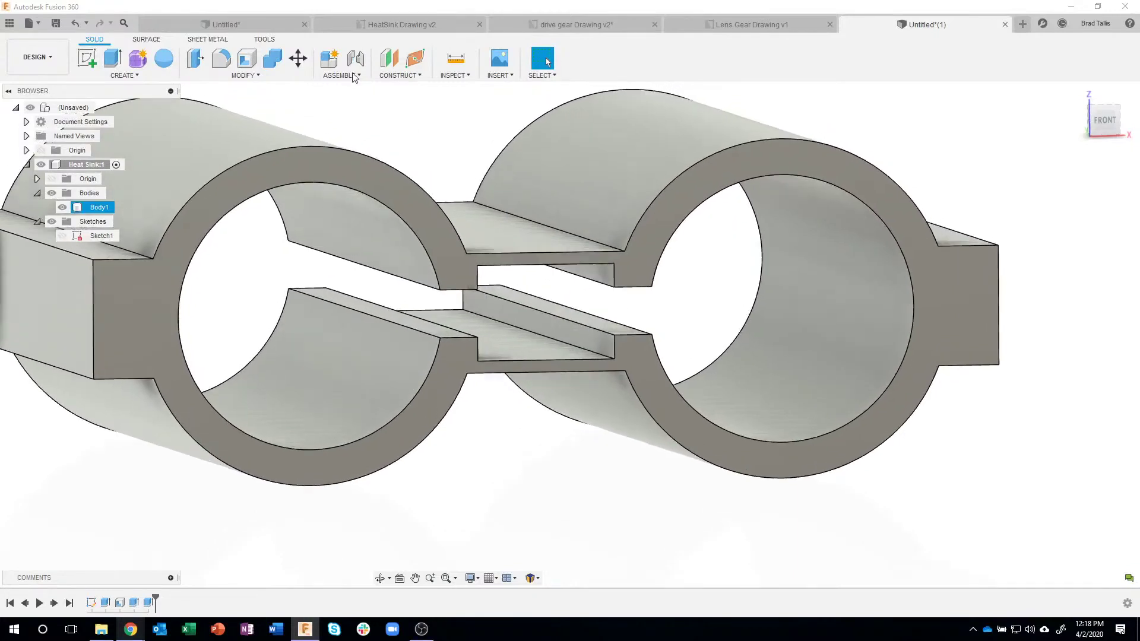
Check the chamfer callout in Detail A of HeatSink Drawing v2, and return to the heat sink model.
click(380, 23)
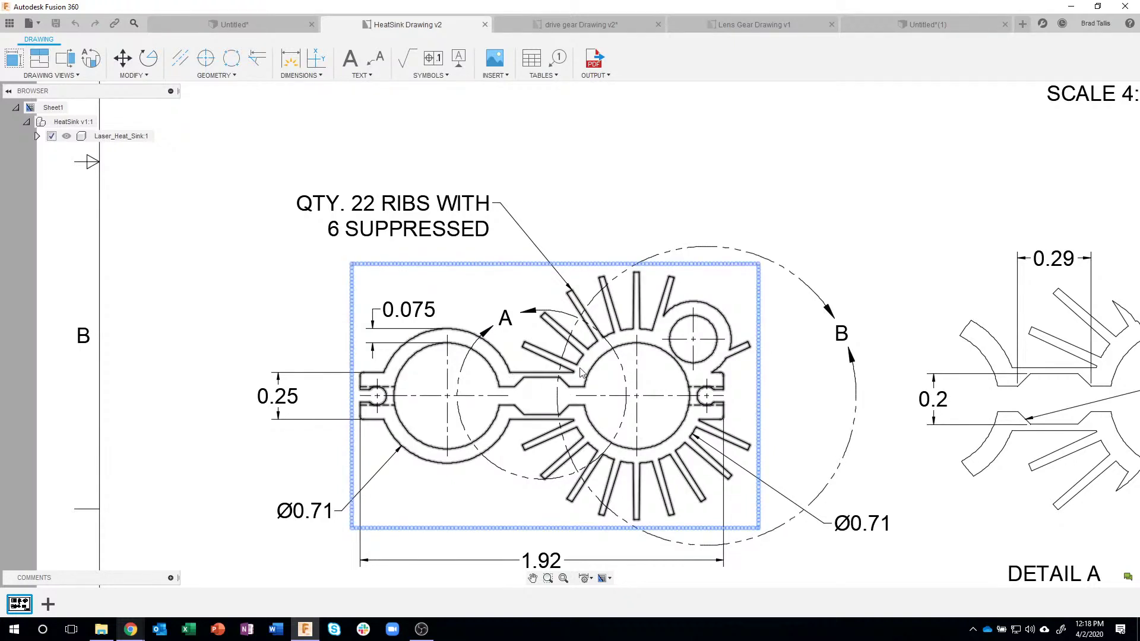
scroll(582, 373, down, 3)
middle_drag(809, 255, 682, 250)
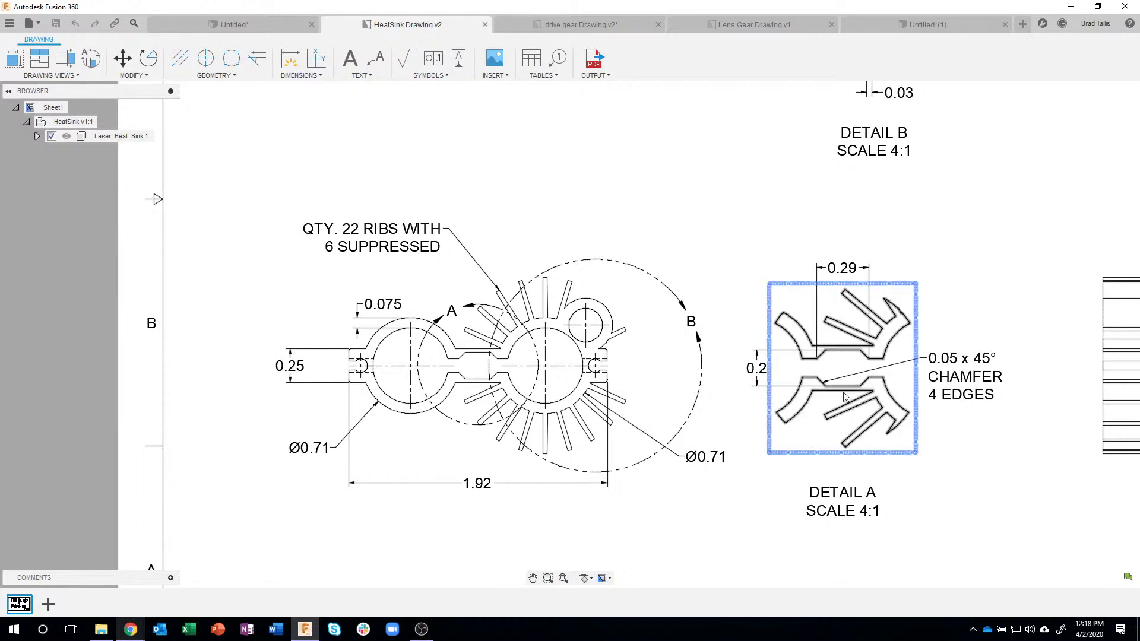
click(917, 26)
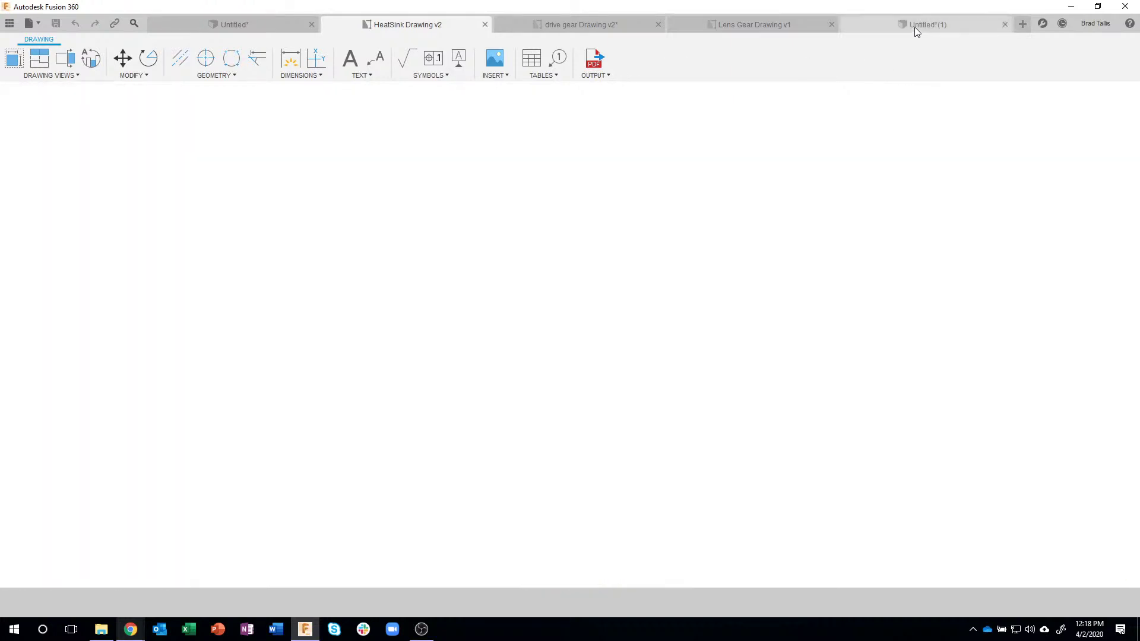
scroll(588, 475, up, 5)
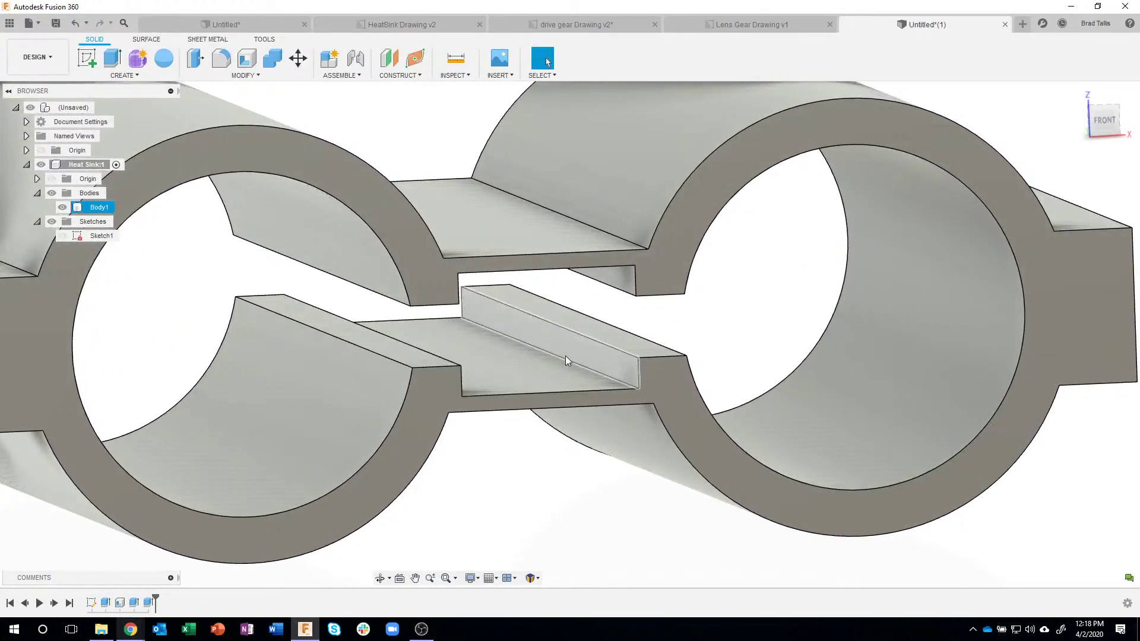
click(565, 356)
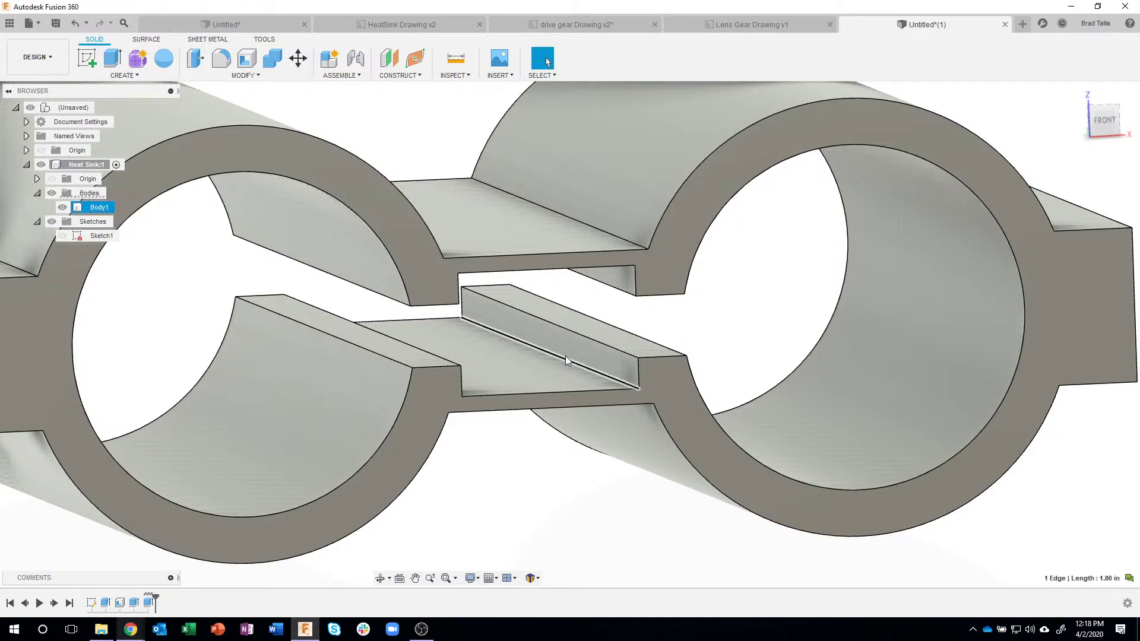
right_click(566, 358)
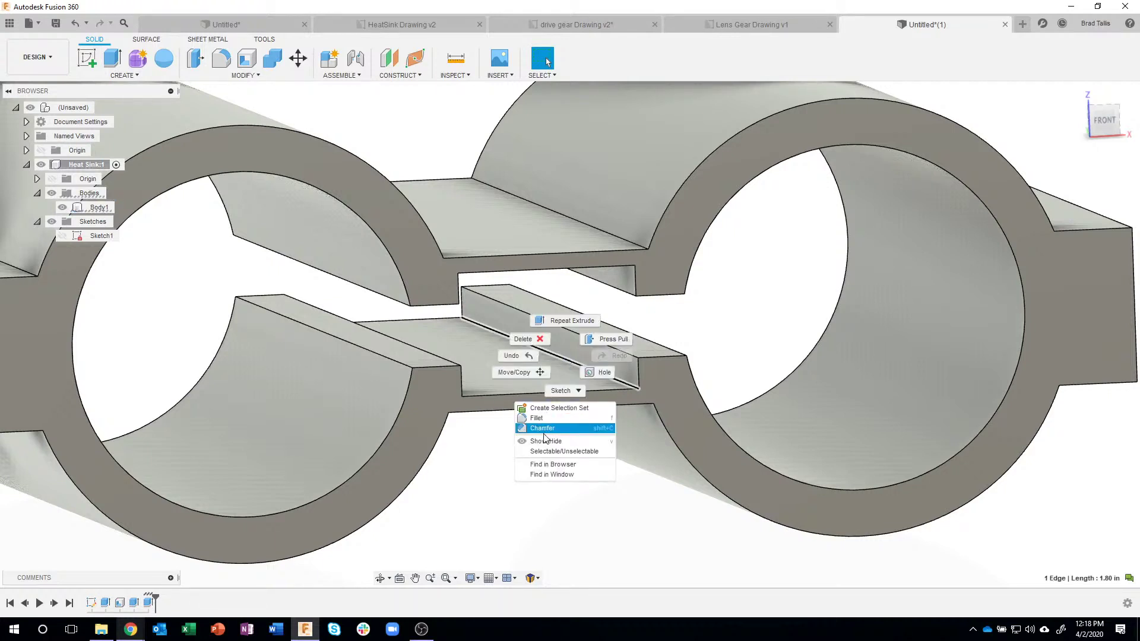
click(543, 428)
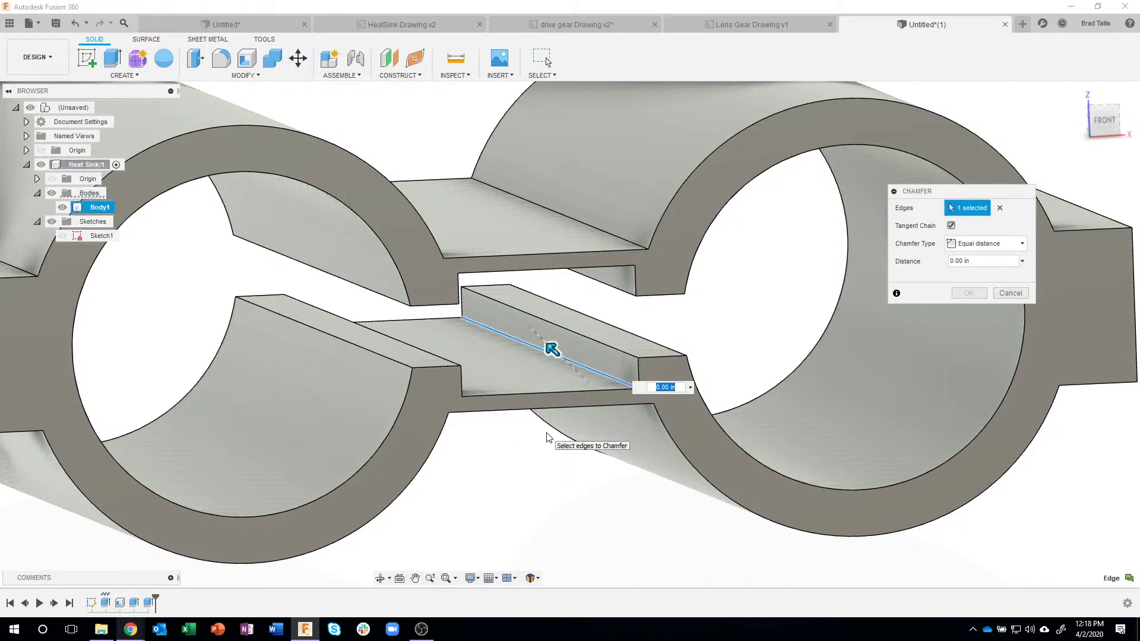
text(.05)
key(Return)
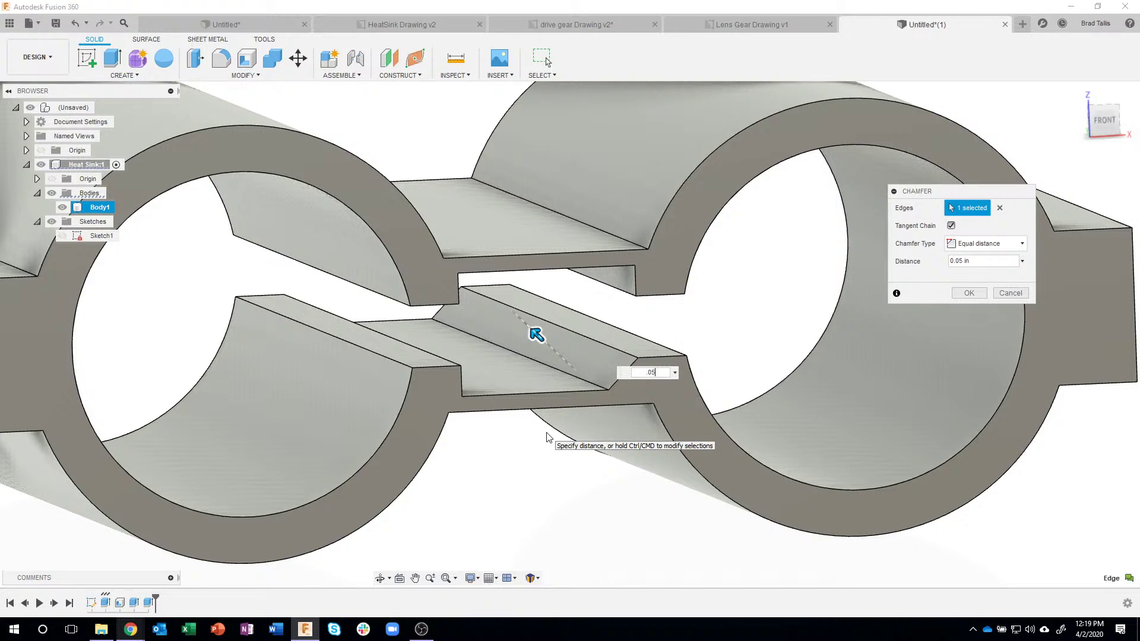
click(1009, 293)
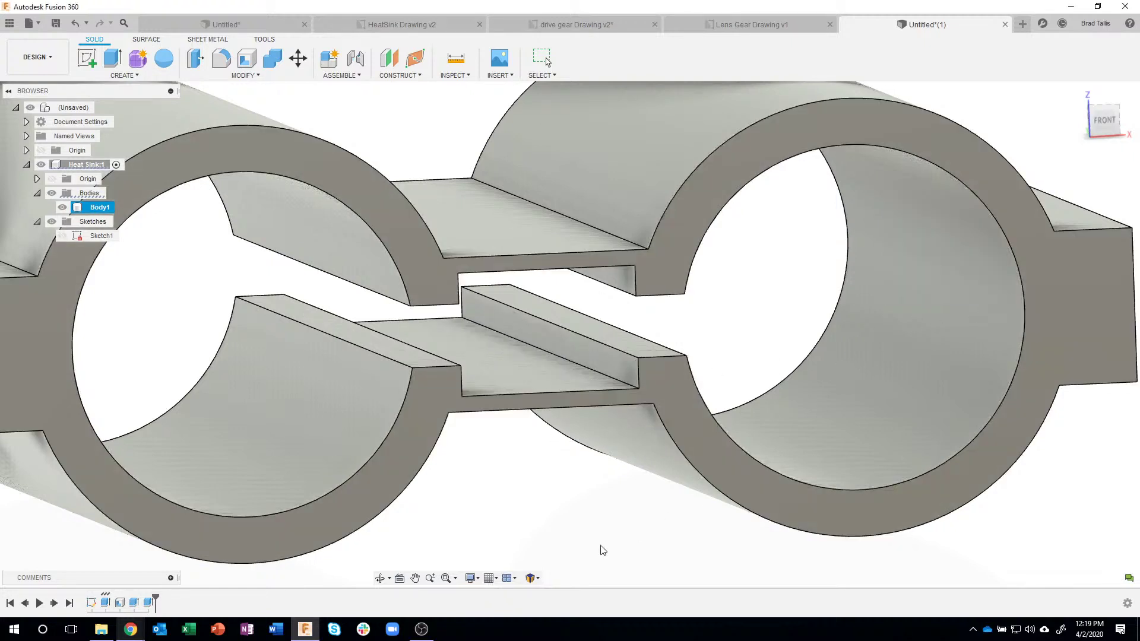
key(Escape)
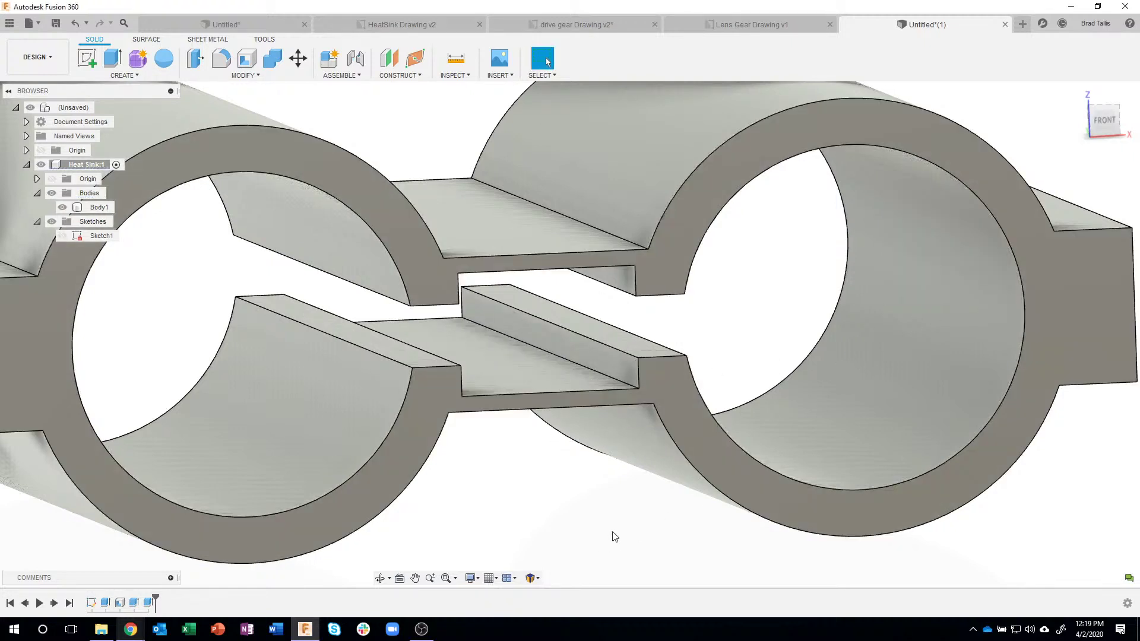
Start an equal-distance chamfer on one lower inner edge of the center slot, measuring the adjacent short vertical edge for the 0.05 in distance.
click(579, 366)
right_click(578, 366)
click(560, 437)
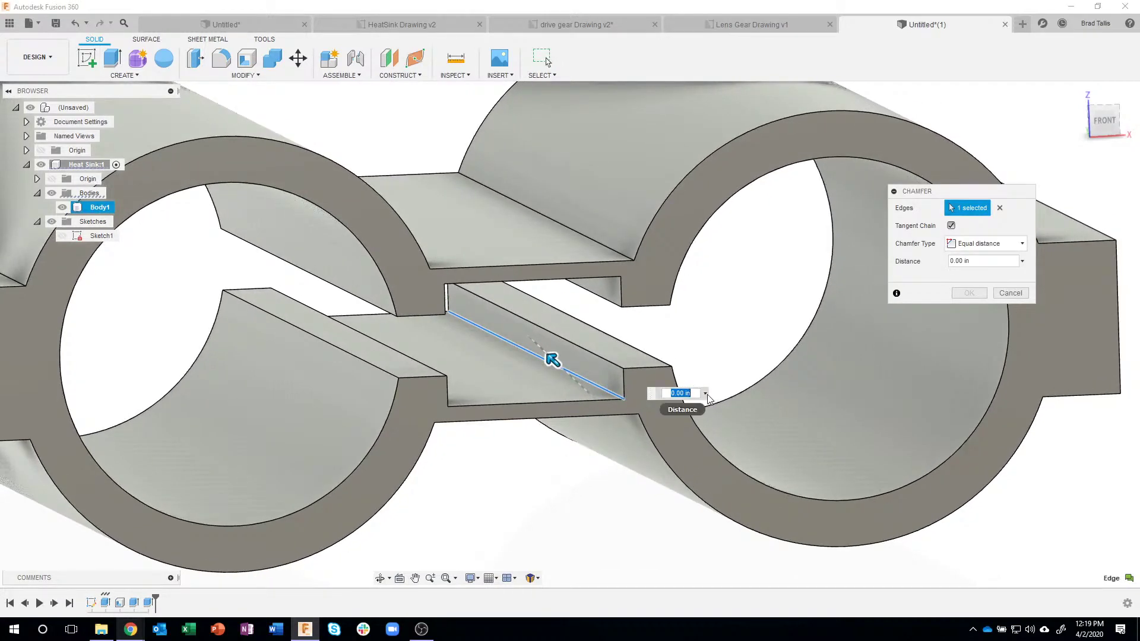
click(705, 393)
click(683, 475)
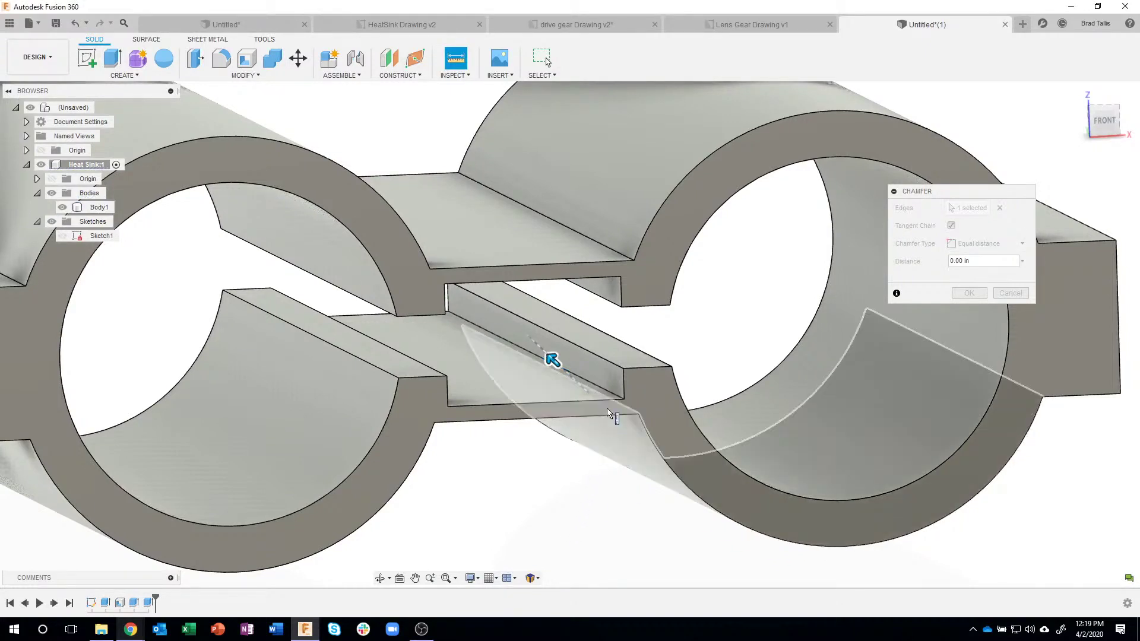
click(624, 383)
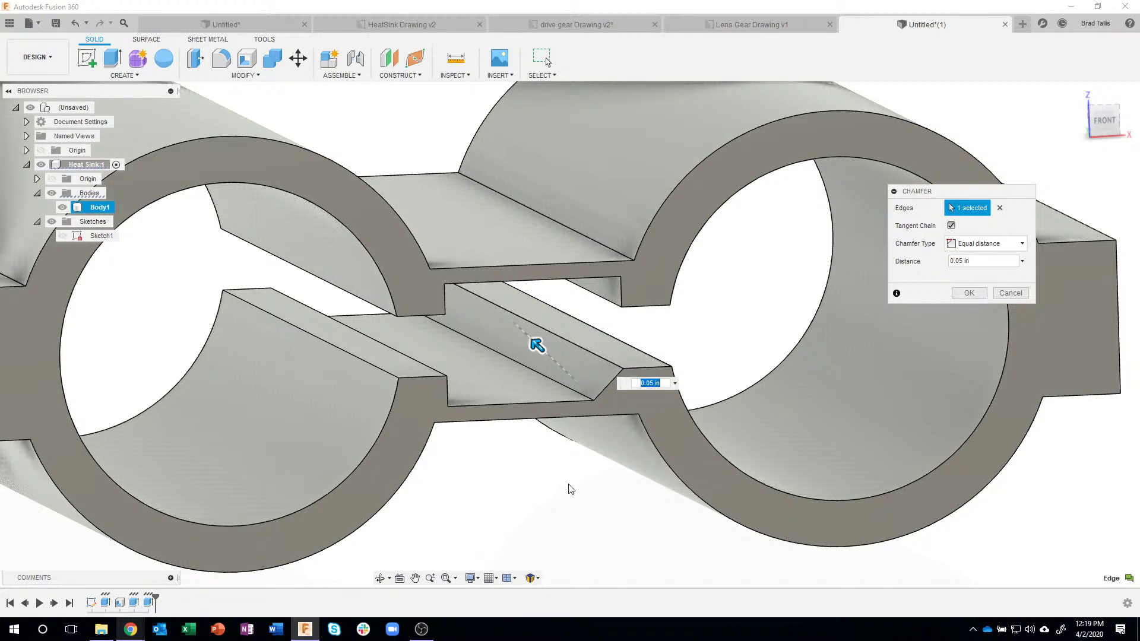
Add the slot's other three inner corner edges to the 0.05 in chamfer and apply it.
shift+middle_drag(567, 483, 408, 409)
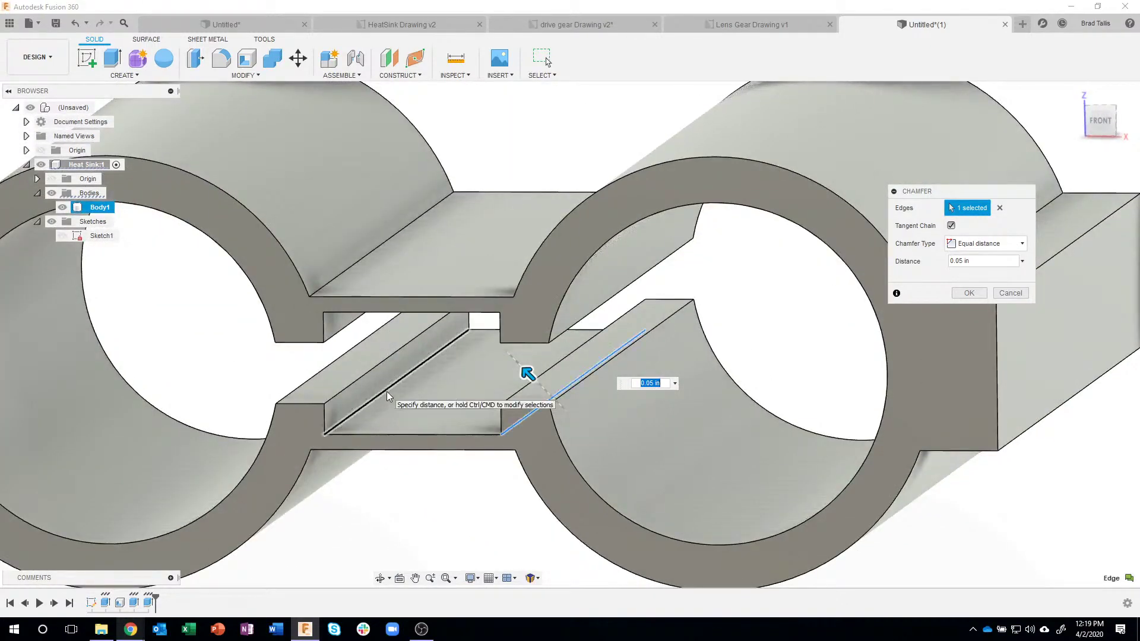
click(386, 391)
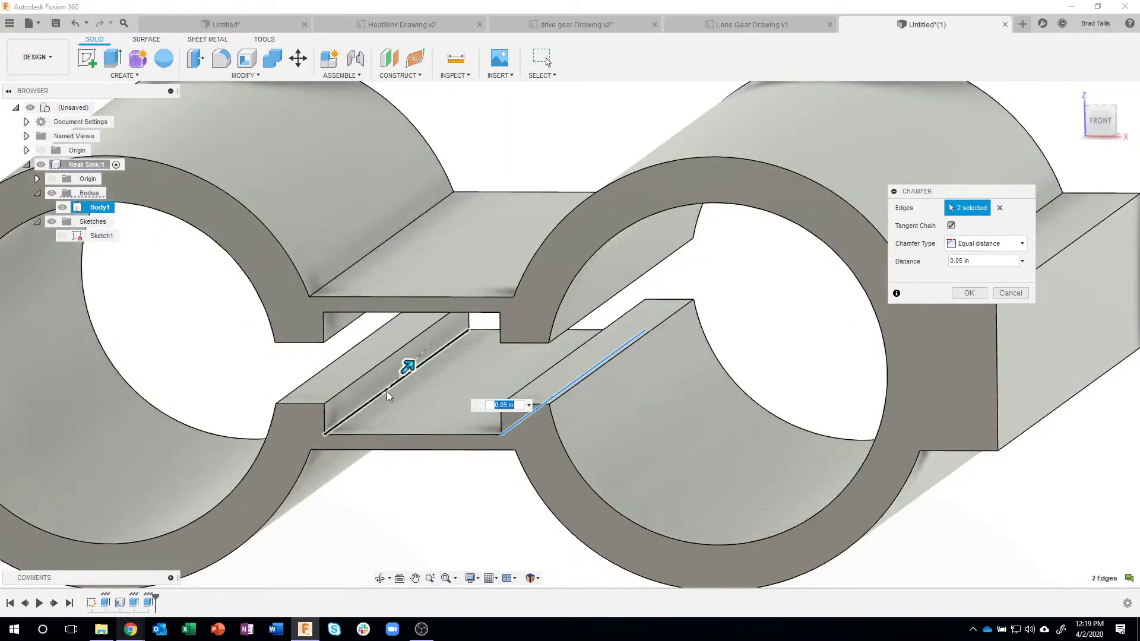
click(330, 308)
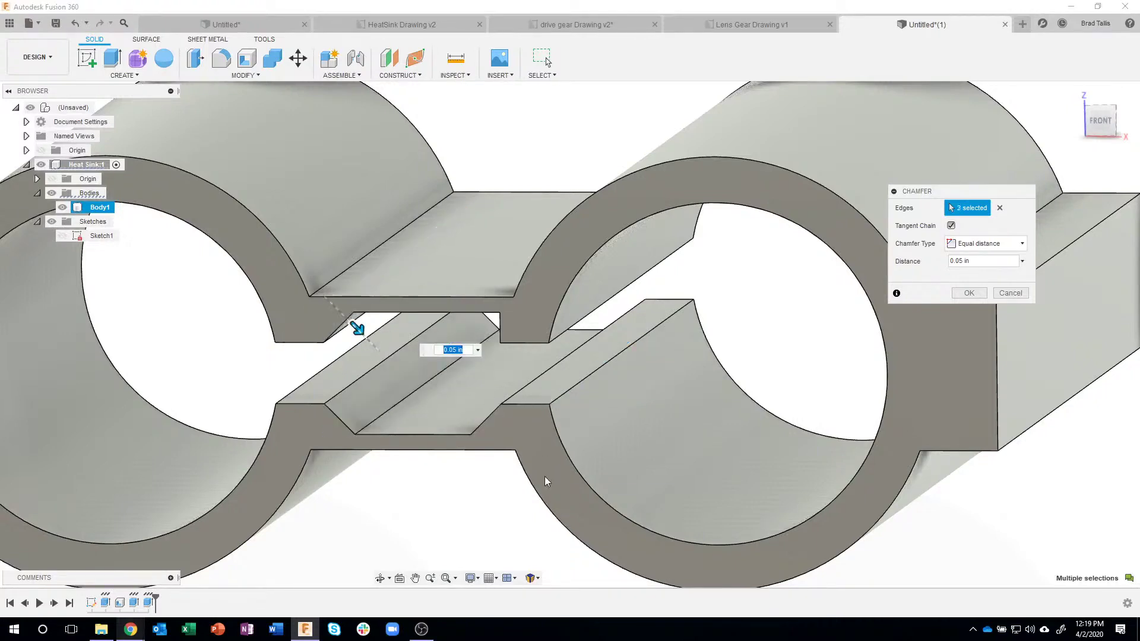
shift+middle_drag(535, 444, 586, 255)
click(588, 257)
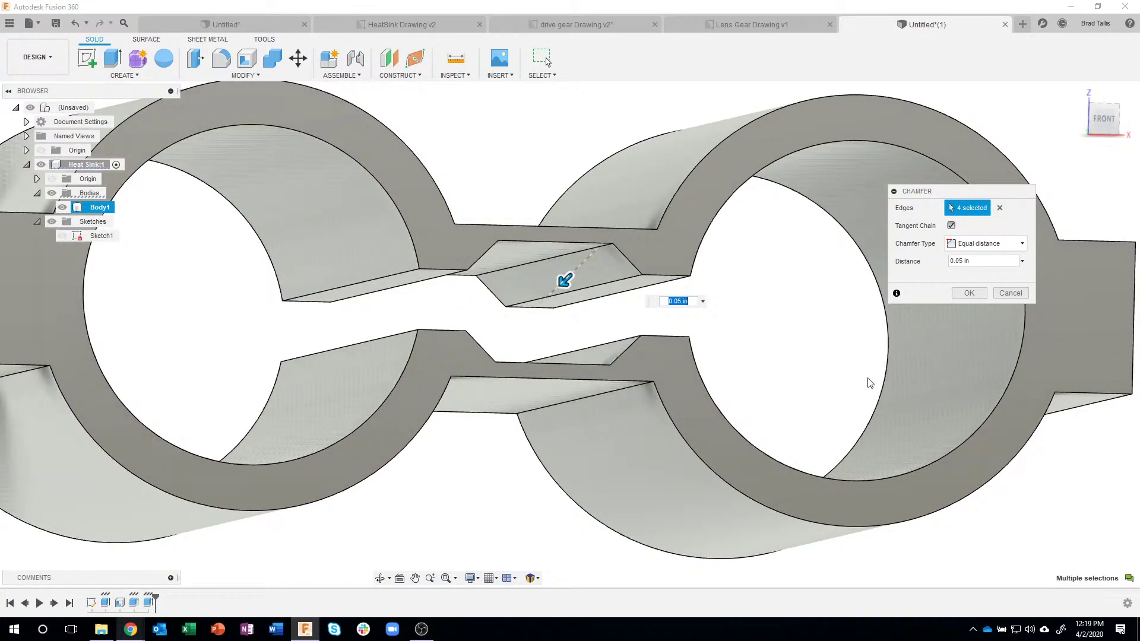
click(961, 294)
shift+middle_drag(582, 522, 913, 454)
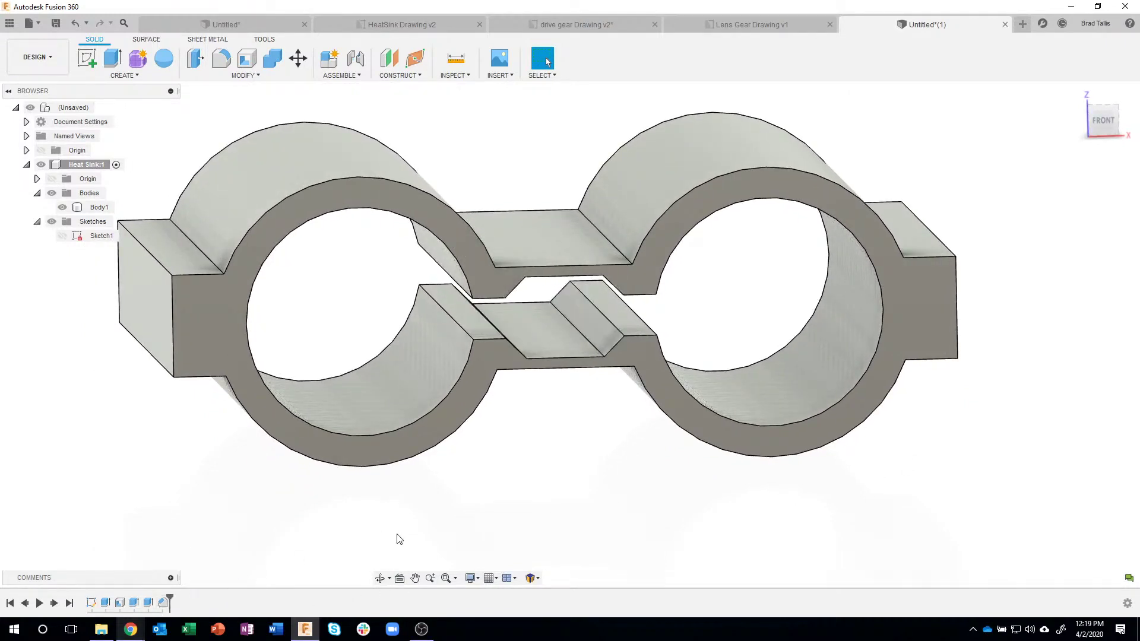
Examine the ribbed end view, Detail A and Detail B in HeatSink Drawing v2 for the rib dimensions.
click(378, 23)
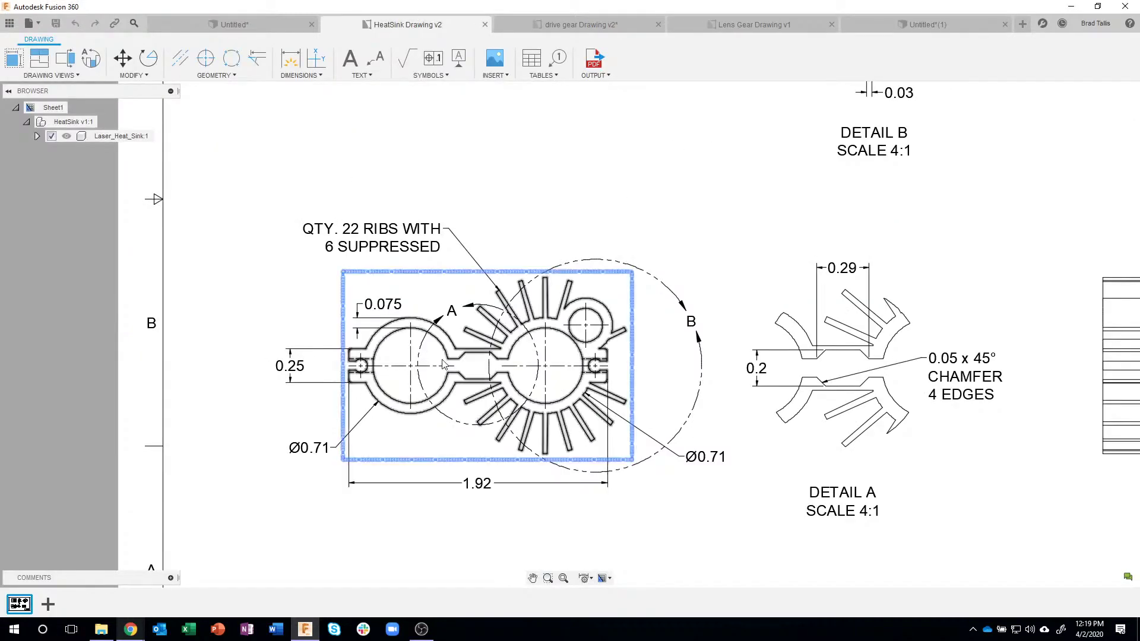
scroll(599, 457, down, 6)
middle_drag(629, 330, 574, 386)
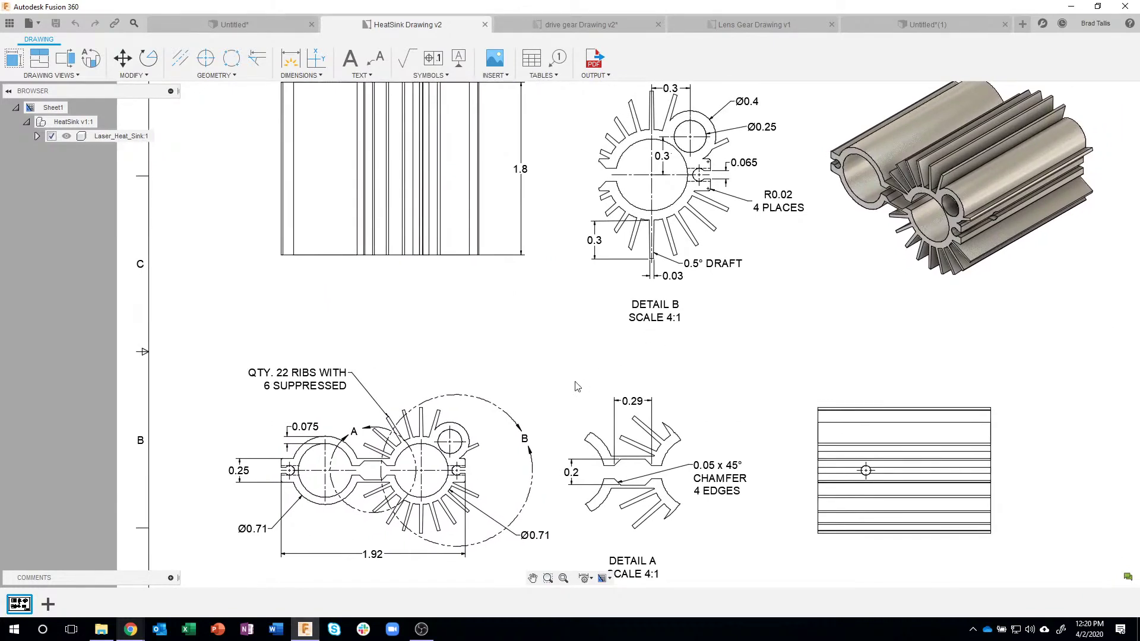
middle_drag(504, 354, 557, 323)
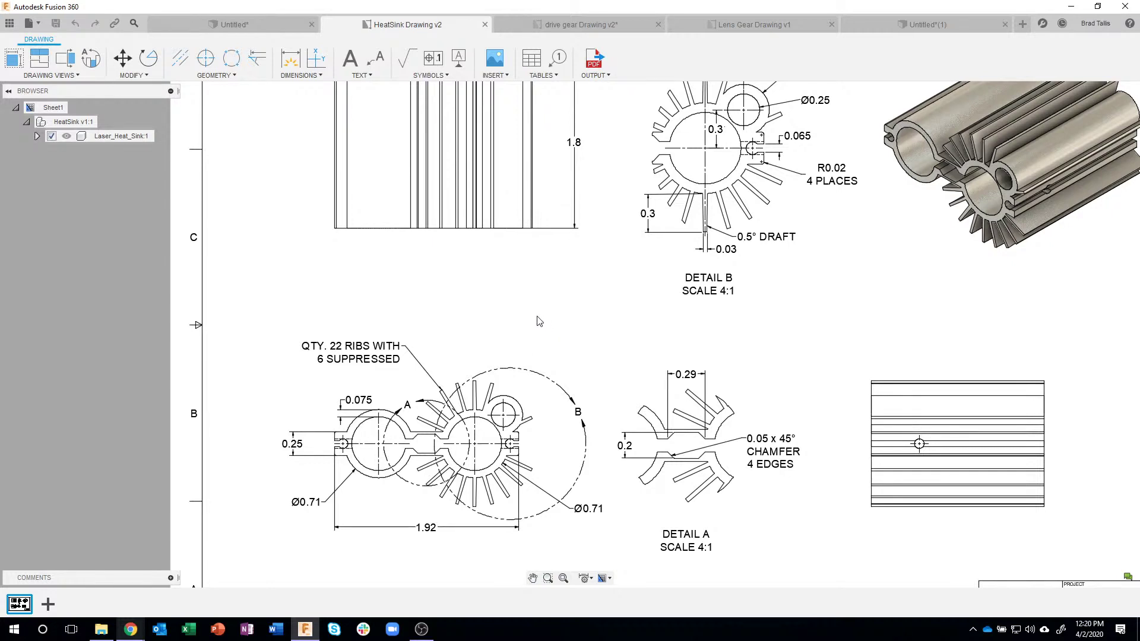
mouse_move(528, 311)
middle_down()
mouse_move(577, 268)
mouse_move(598, 308)
mouse_move(581, 337)
middle_up()
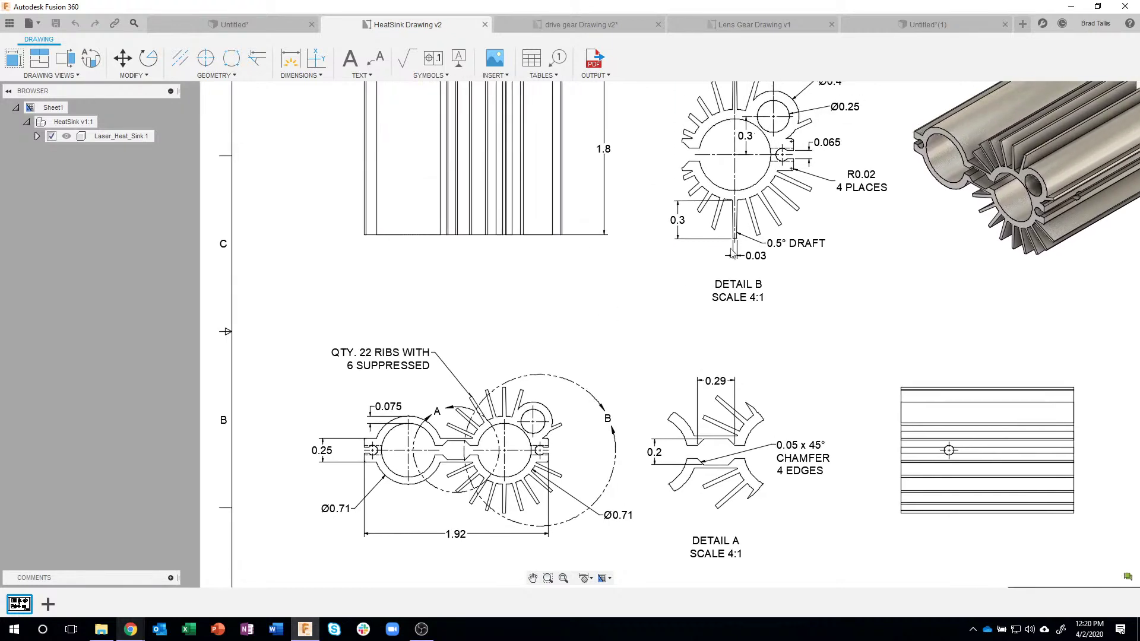
Check the end-tab hole in Detail B of HeatSink Drawing v2, and return to the heat sink model.
middle_drag(769, 255, 772, 333)
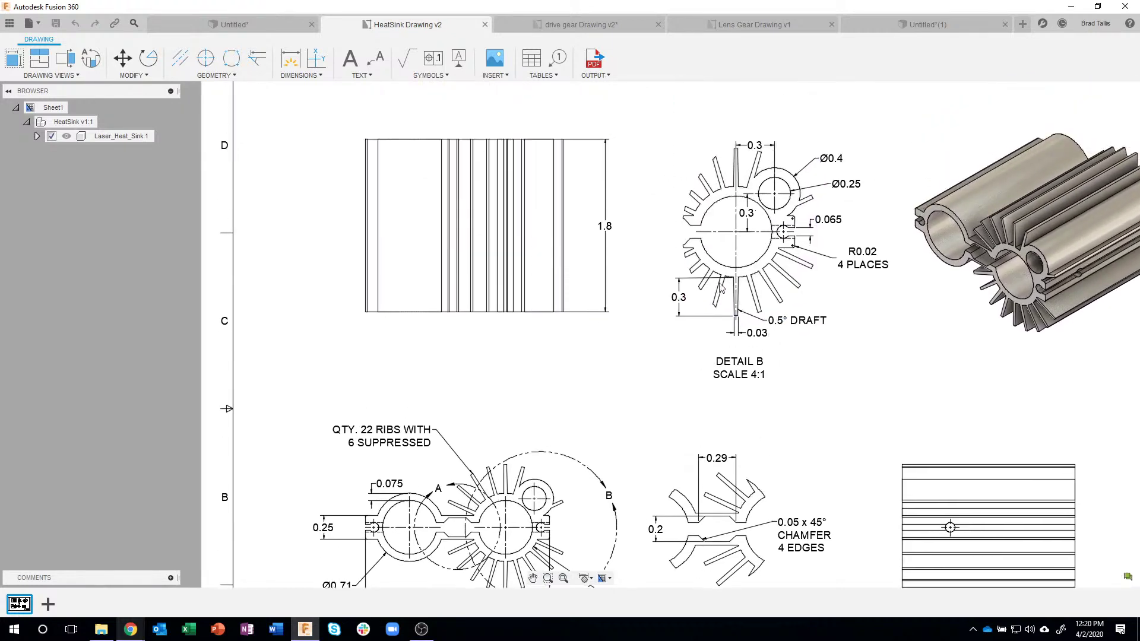
middle_drag(595, 402, 602, 363)
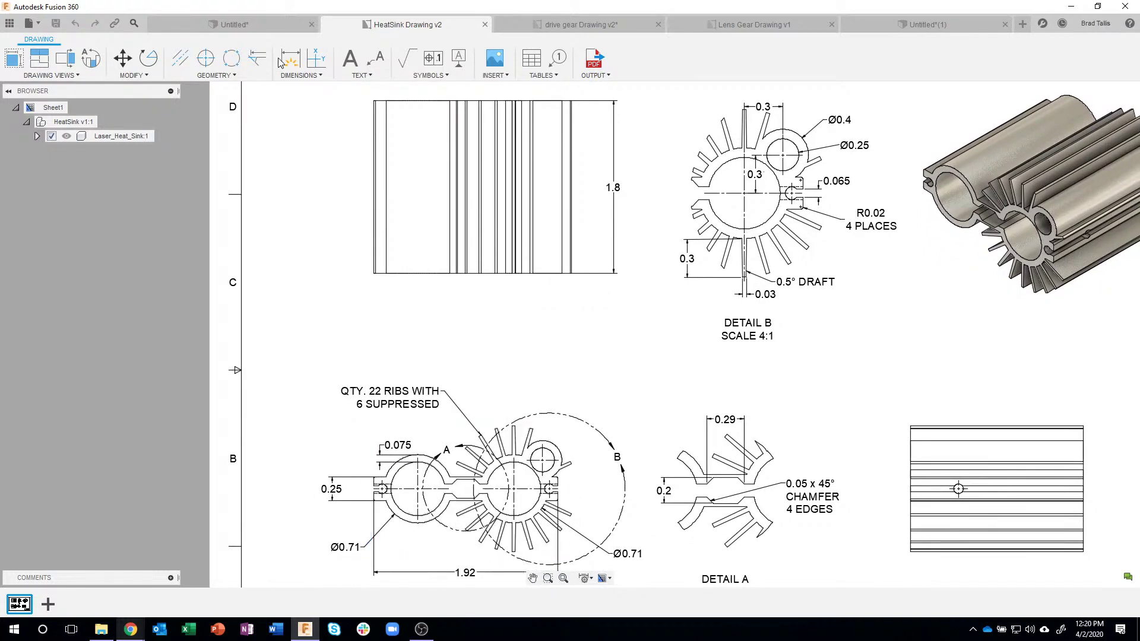
click(864, 24)
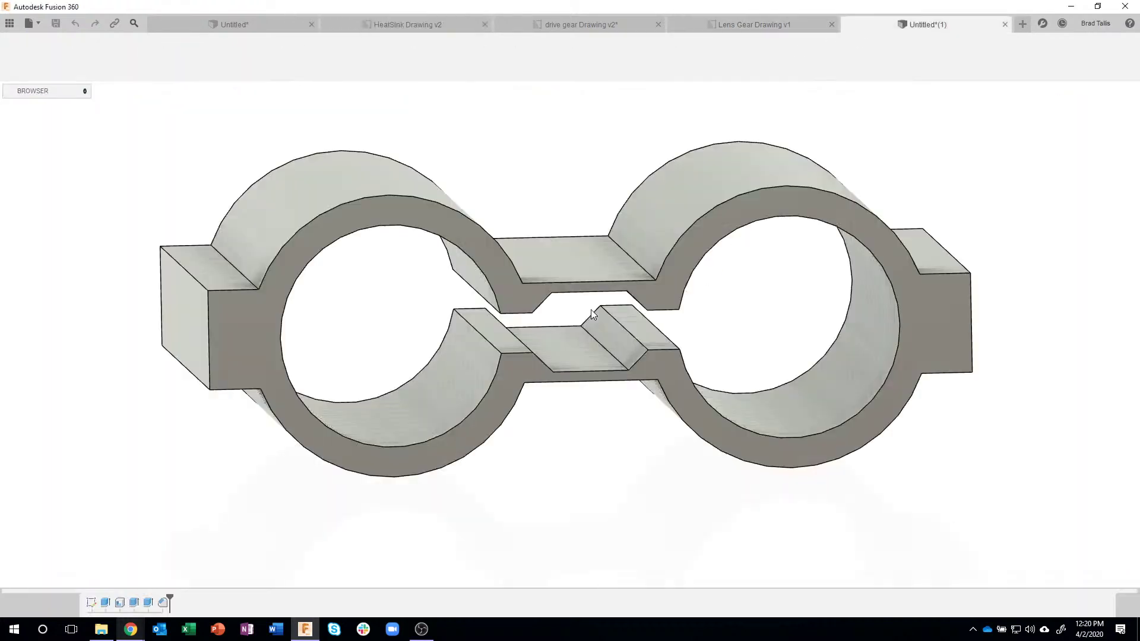
Start a simple hole on the front face of the end tab farthest from the Z-axis in negative X, with a 0.1 in diameter.
scroll(150, 363, up, 5)
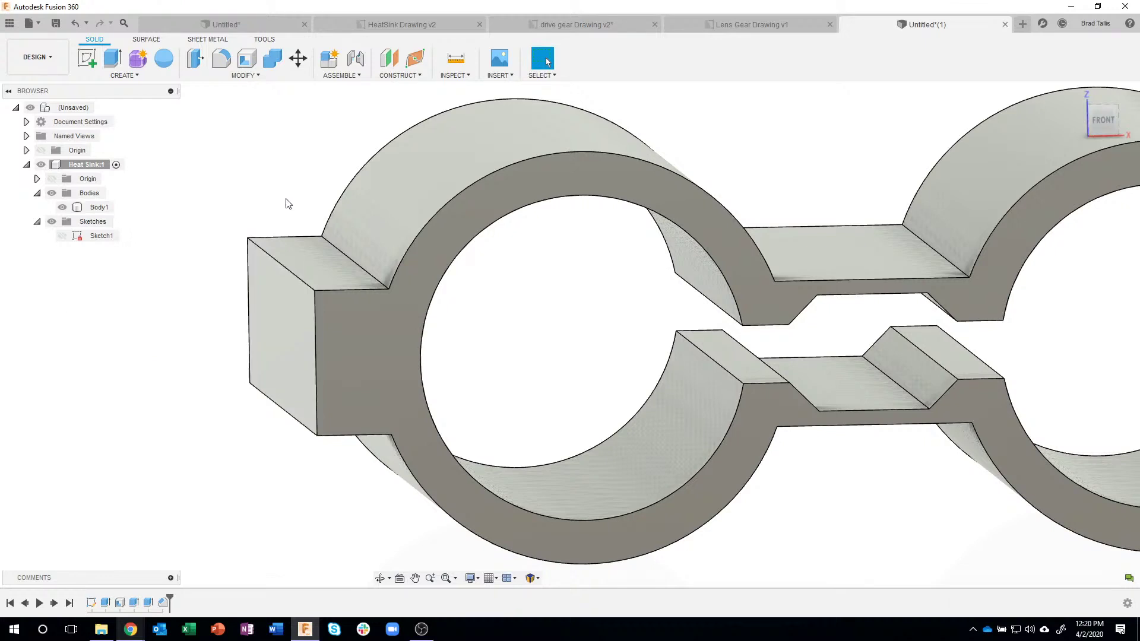
click(327, 336)
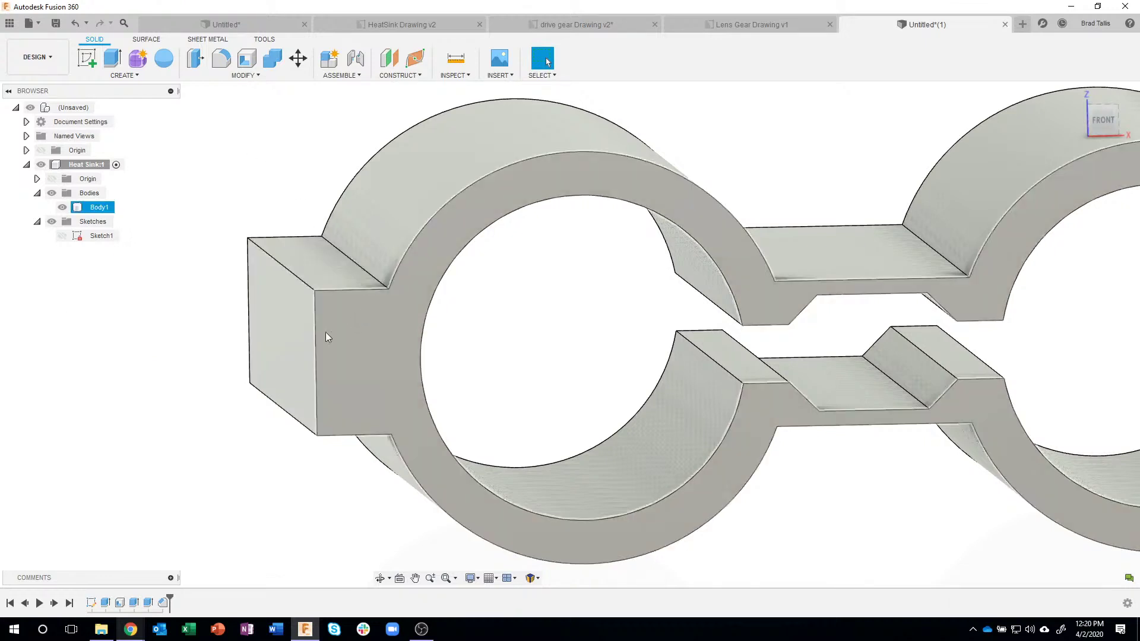
right_click(356, 327)
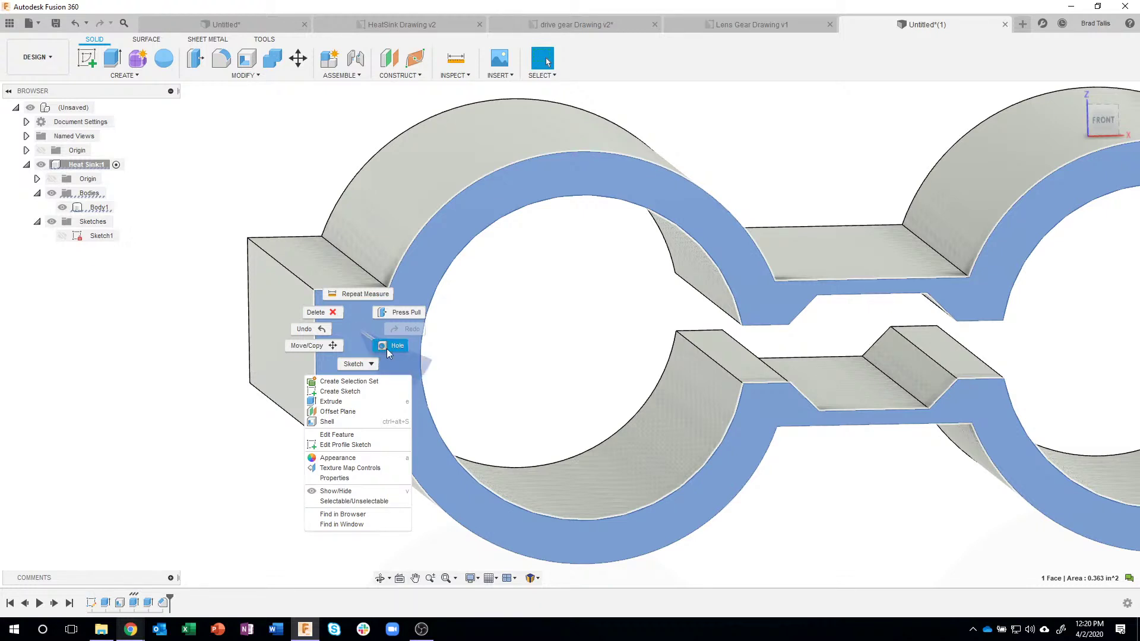
click(264, 155)
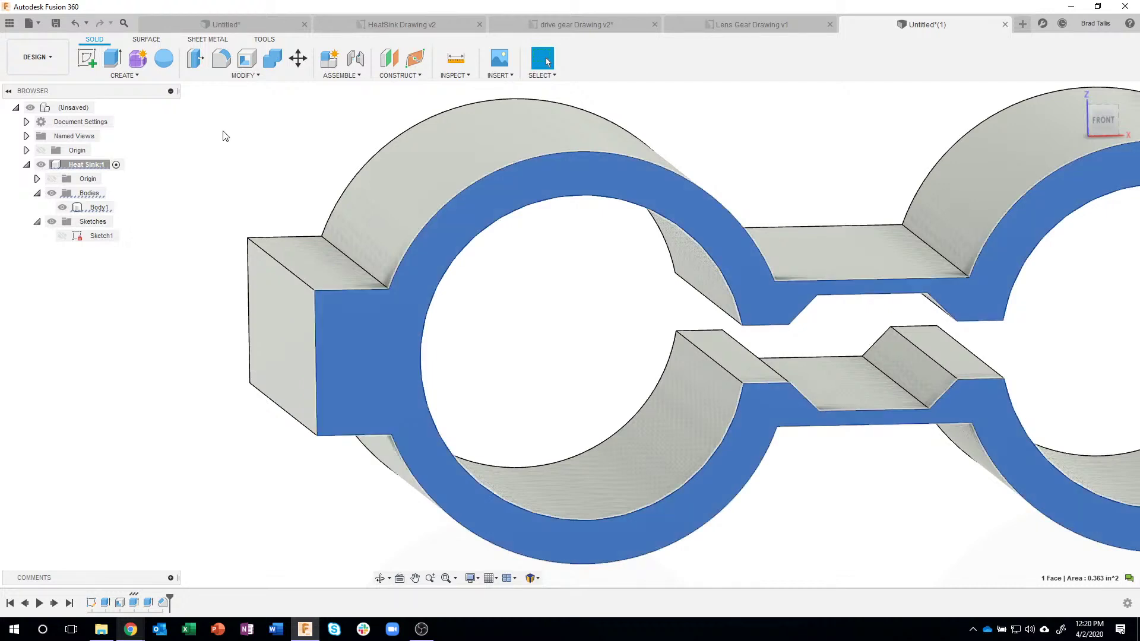
click(137, 76)
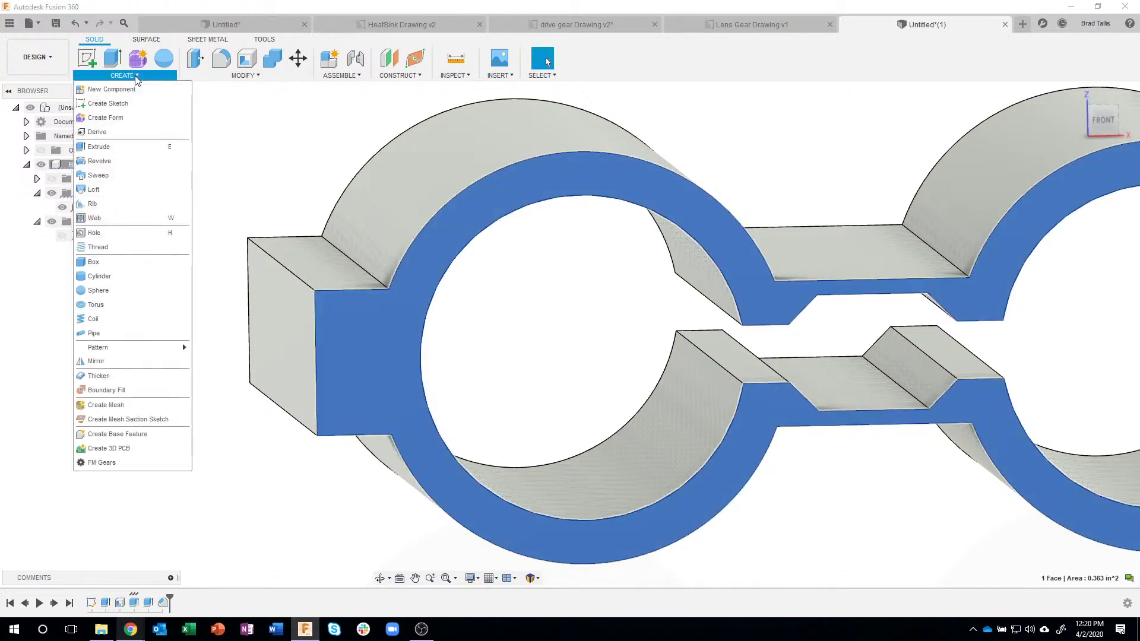
click(137, 233)
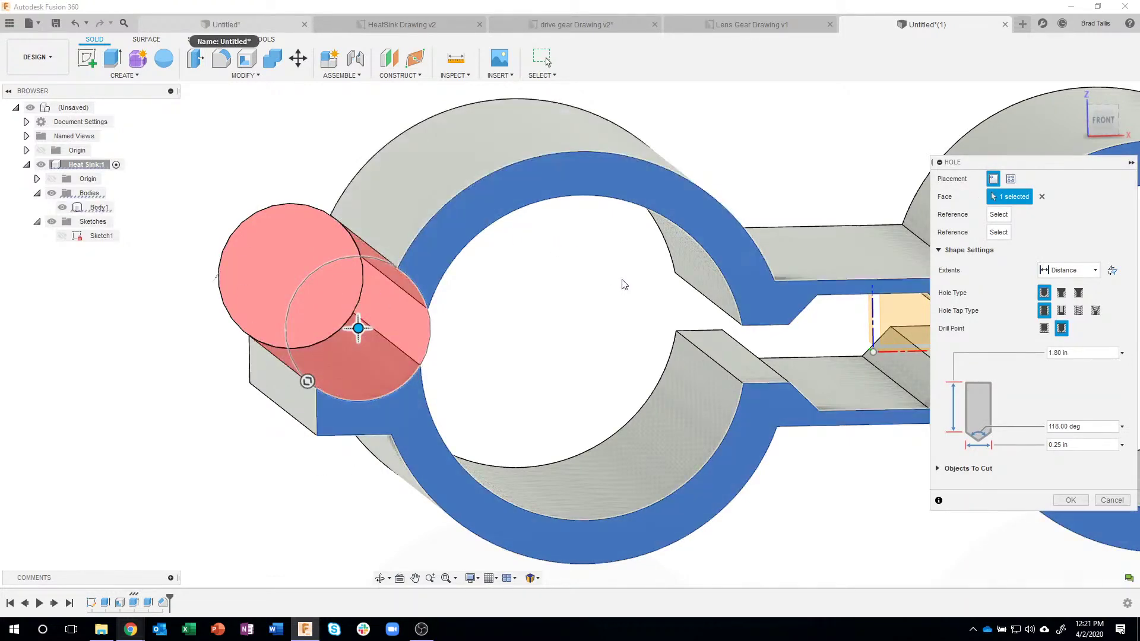
key(BackSpace)
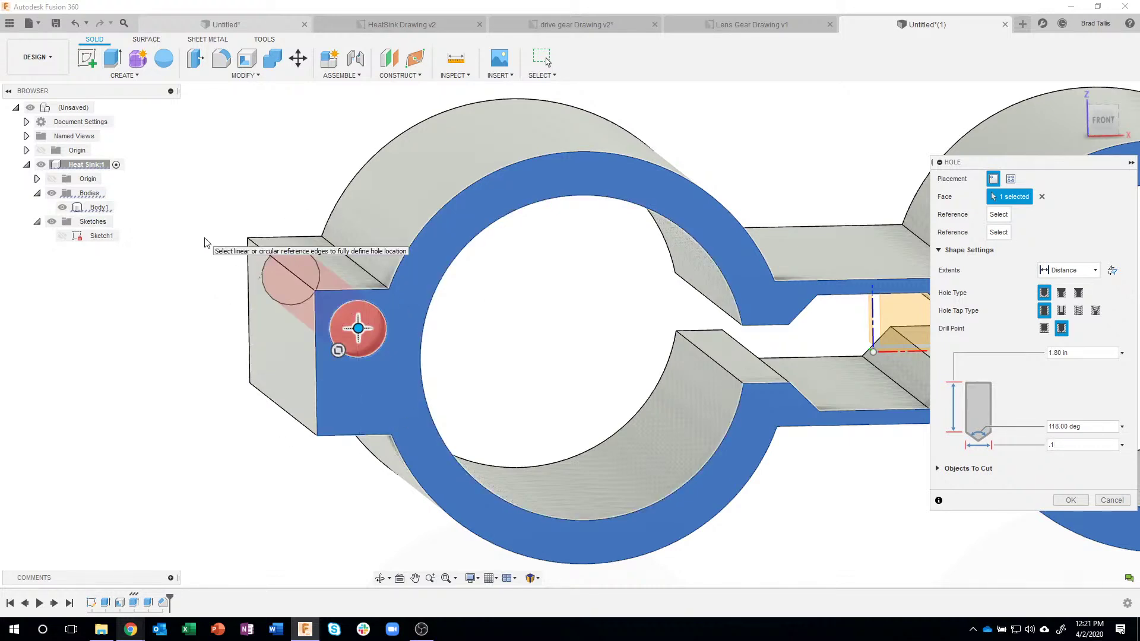
Position the hole 0.09 in from the tab's outer vertical edge and 0.125 in from its upper edge.
scroll(303, 333, up, 3)
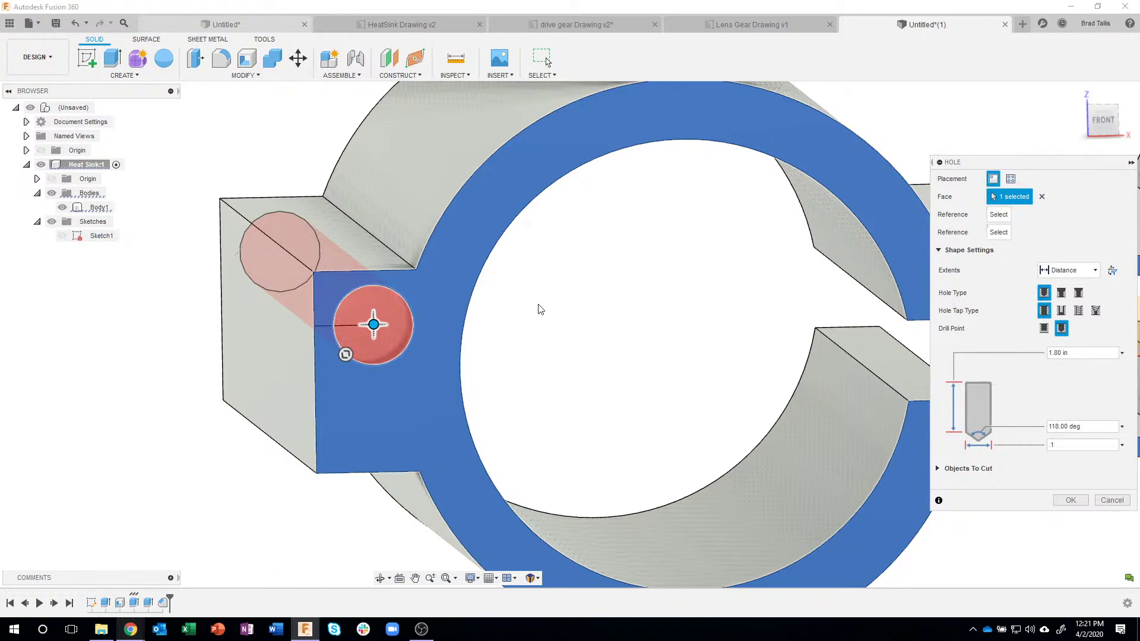
click(314, 380)
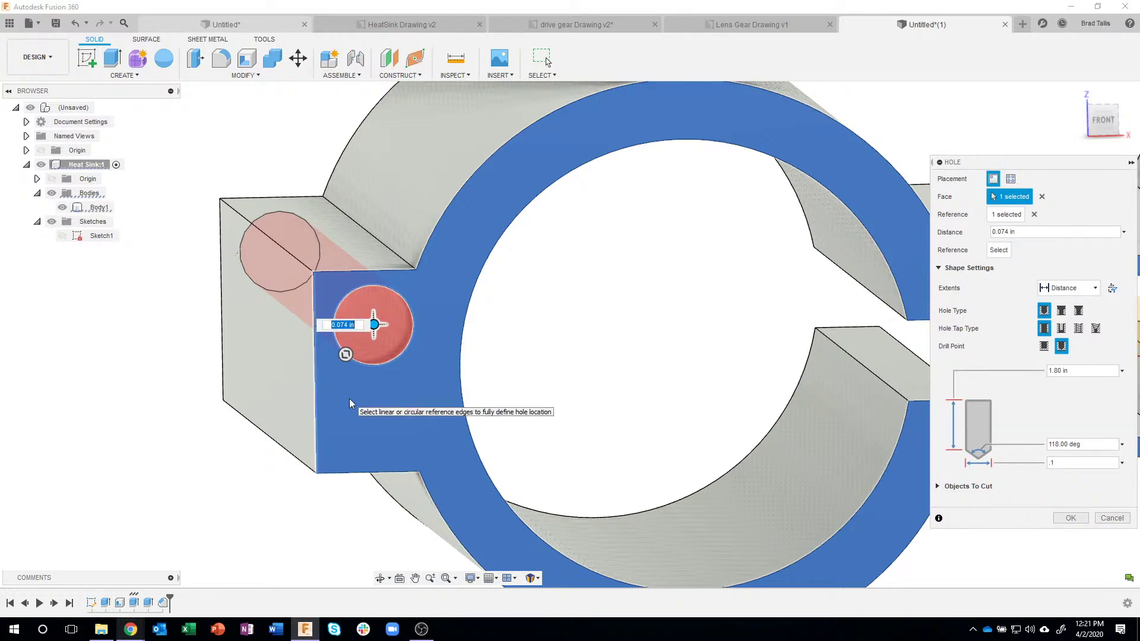
text(.09)
key(Return)
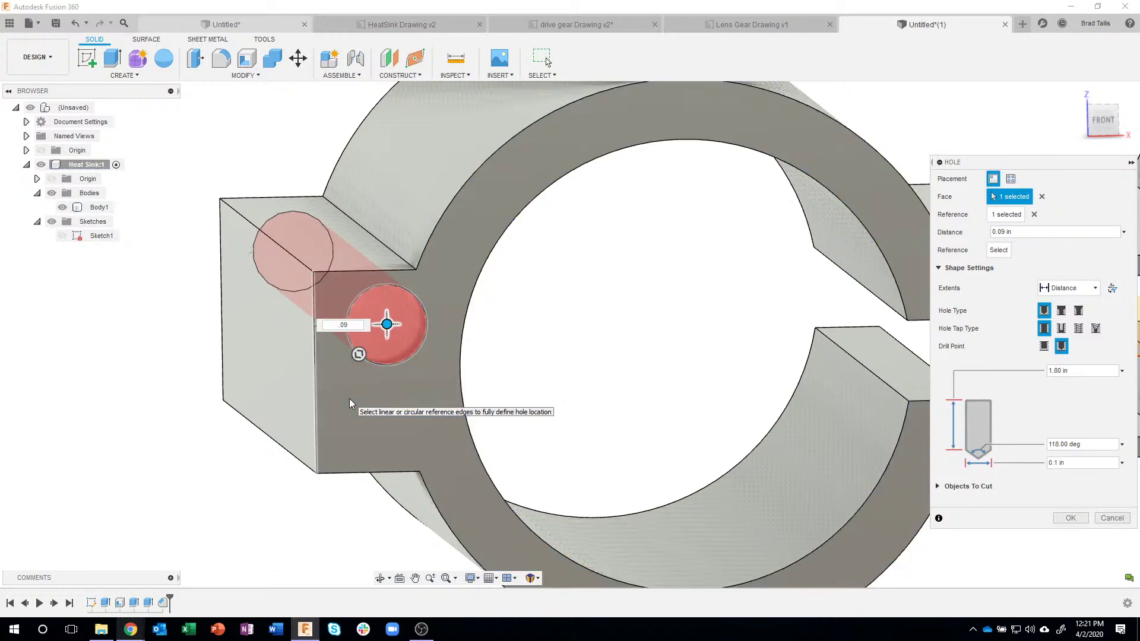
click(365, 272)
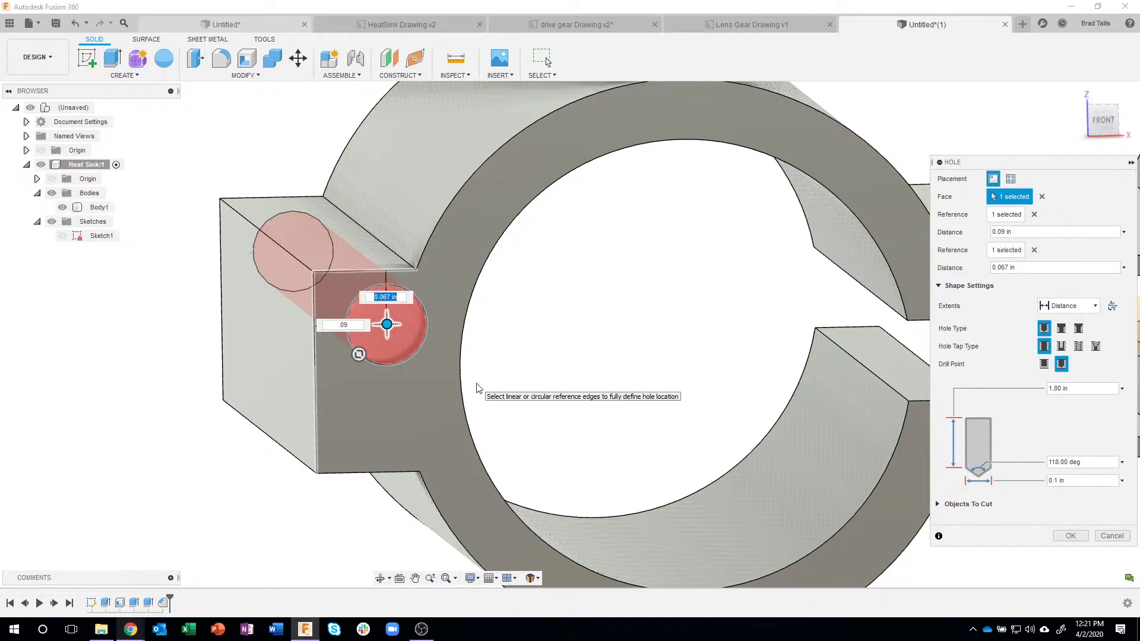
key(BackSpace)
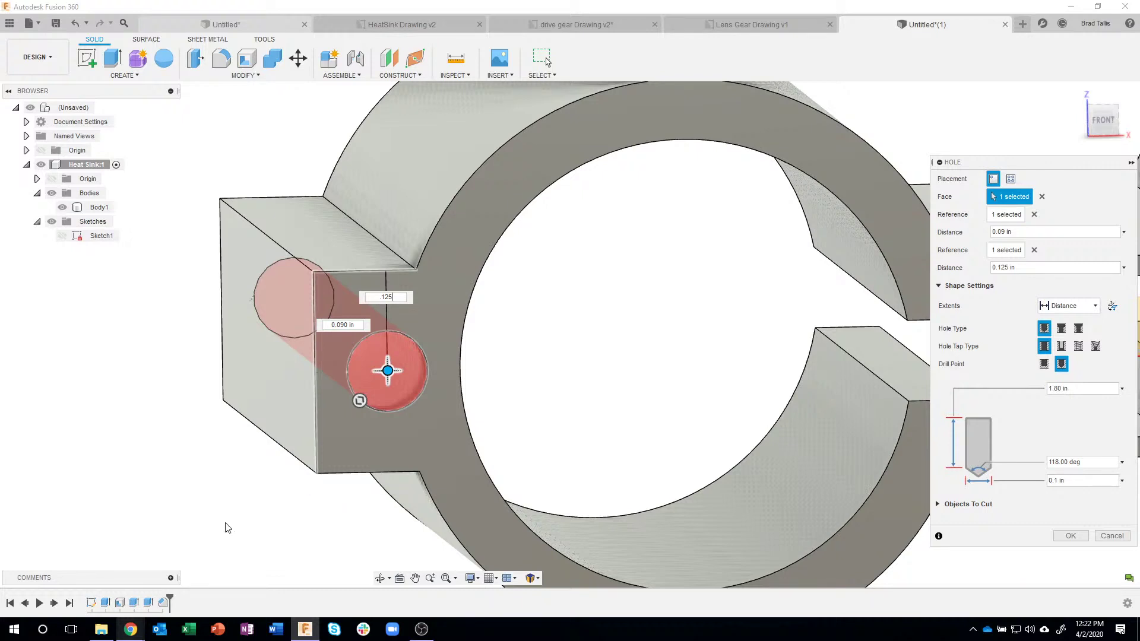
Set the hole's extents to All so it runs through the whole tab, and apply the hole.
scroll(226, 528, down, 2)
shift+middle_drag(225, 528, 1053, 310)
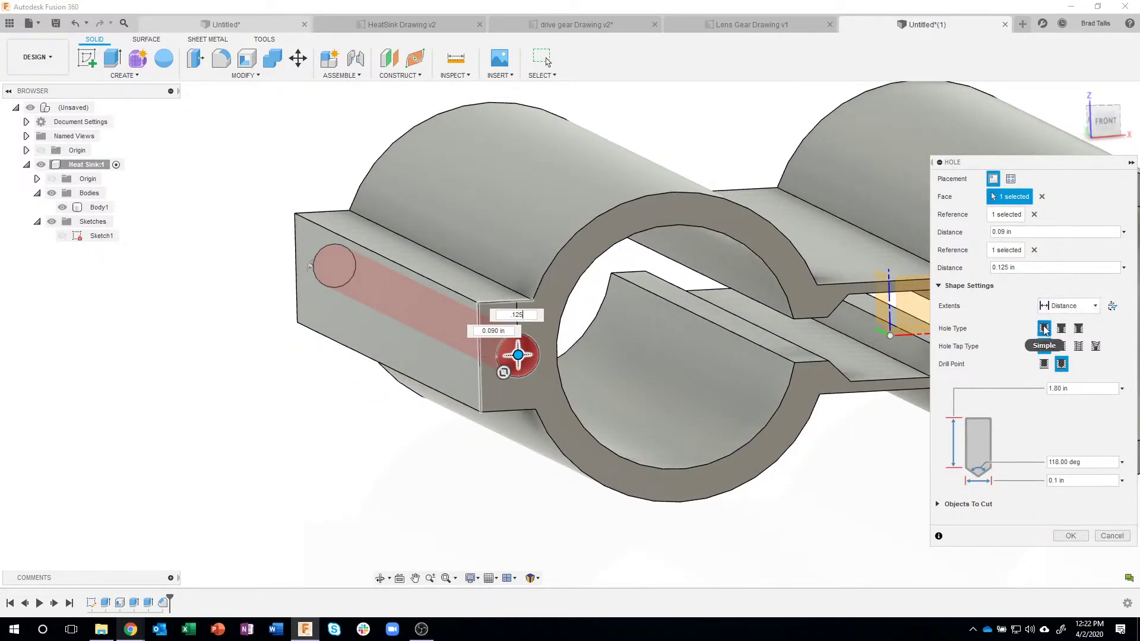
mouse_move(601, 327)
shift+middle_down()
mouse_move(427, 361)
mouse_move(392, 313)
mouse_move(496, 312)
mouse_move(364, 274)
mouse_move(305, 282)
mouse_move(327, 272)
shift+middle_up()
drag(327, 273, 532, 376)
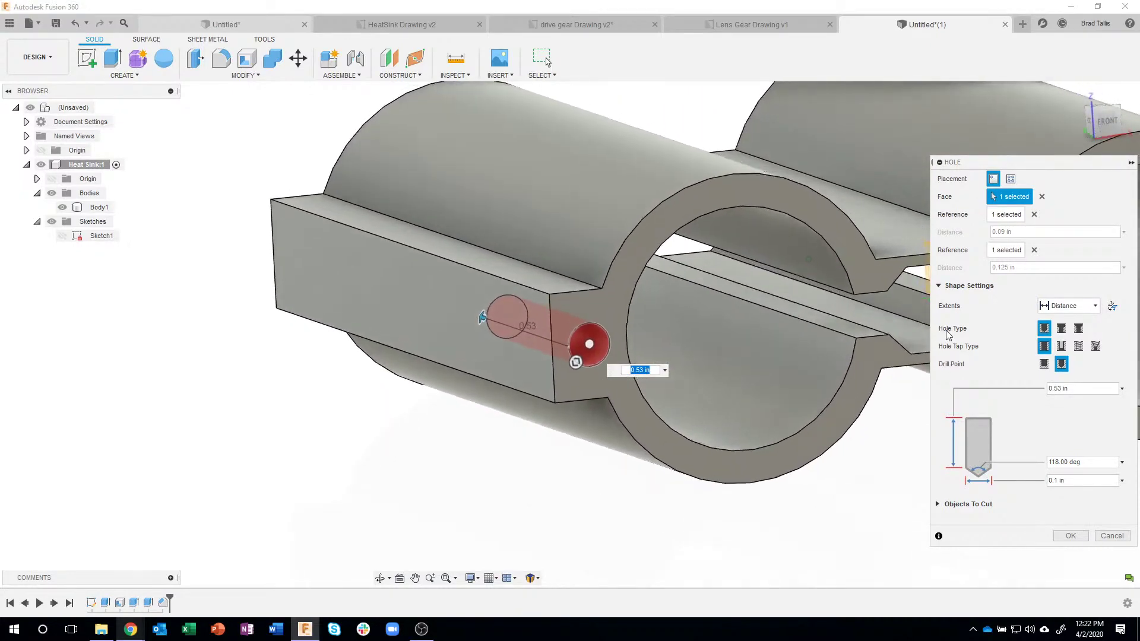
click(1095, 307)
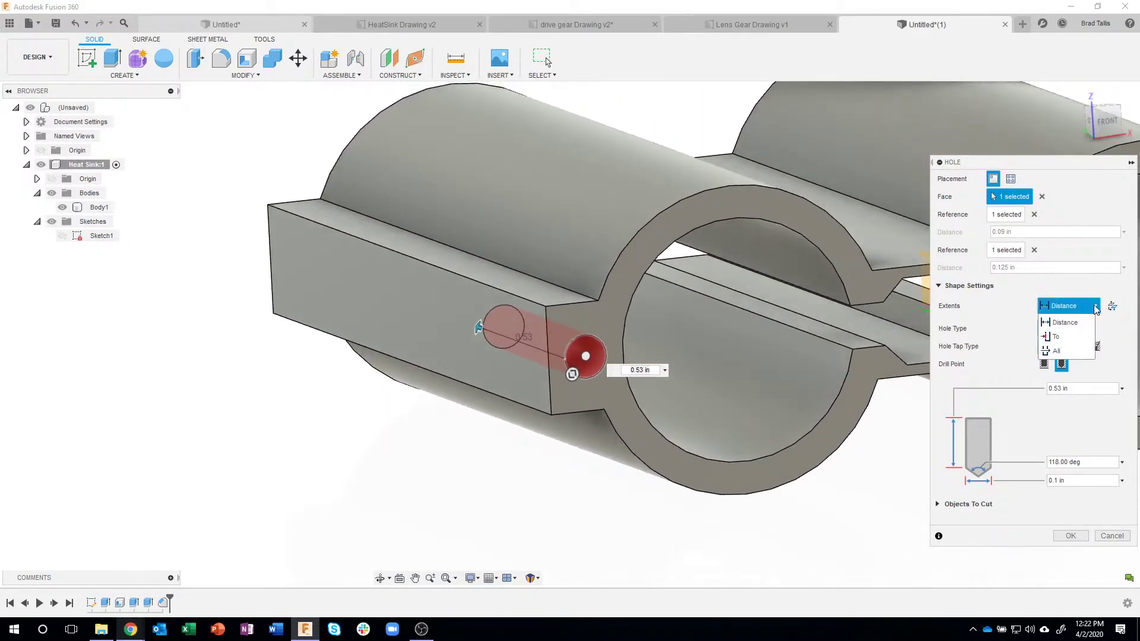
click(1056, 351)
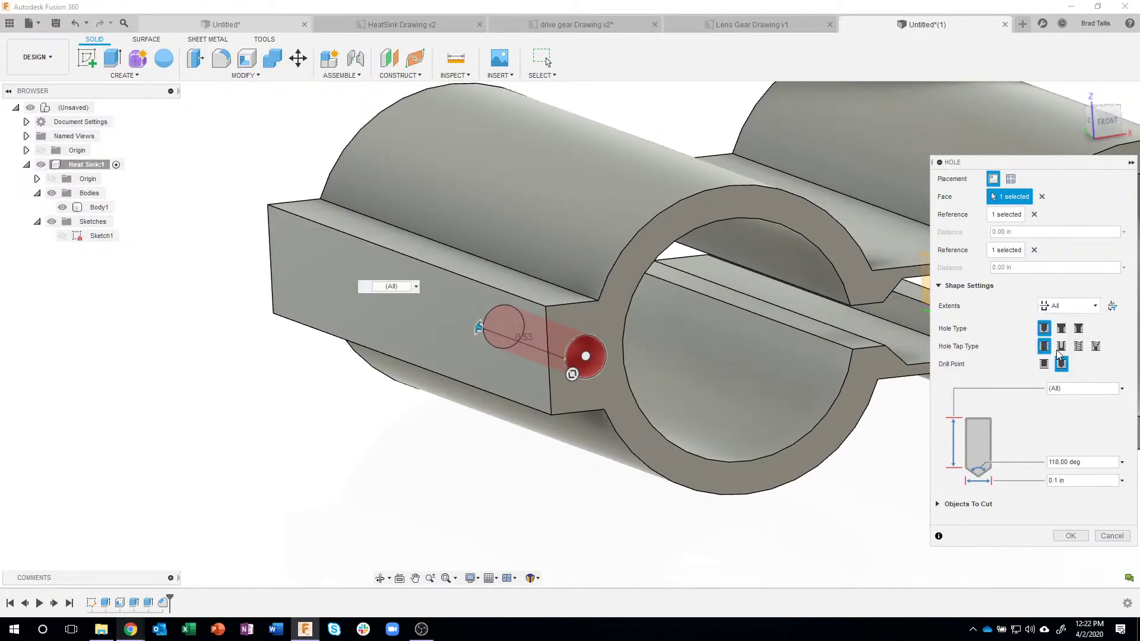
shift+middle_drag(262, 354, 309, 447)
shift+middle_drag(330, 497, 1009, 505)
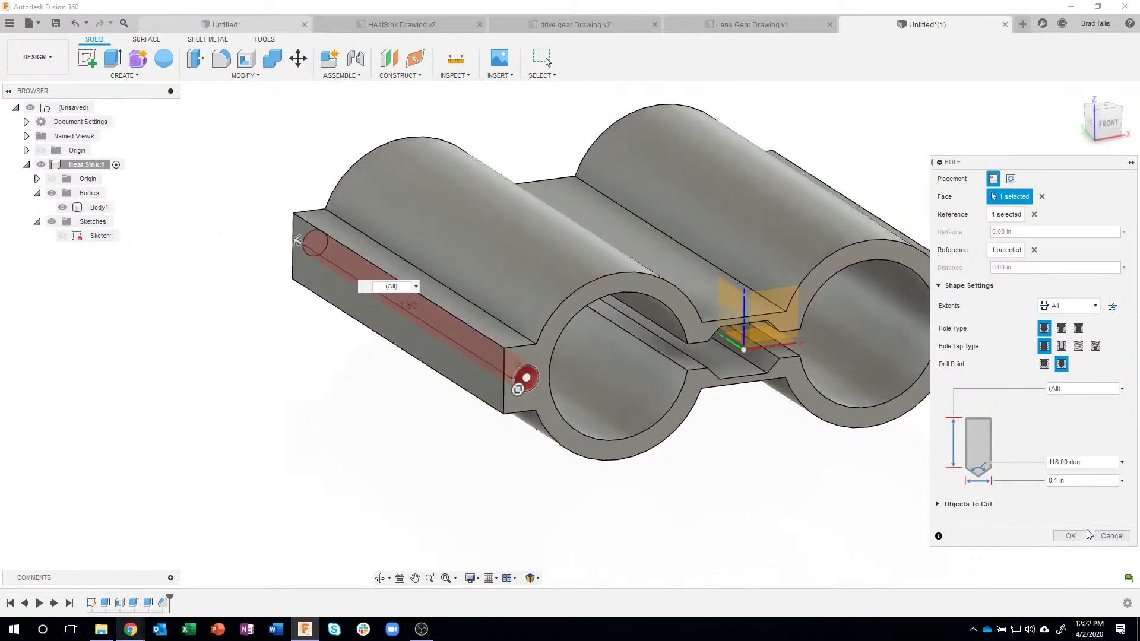
click(1072, 536)
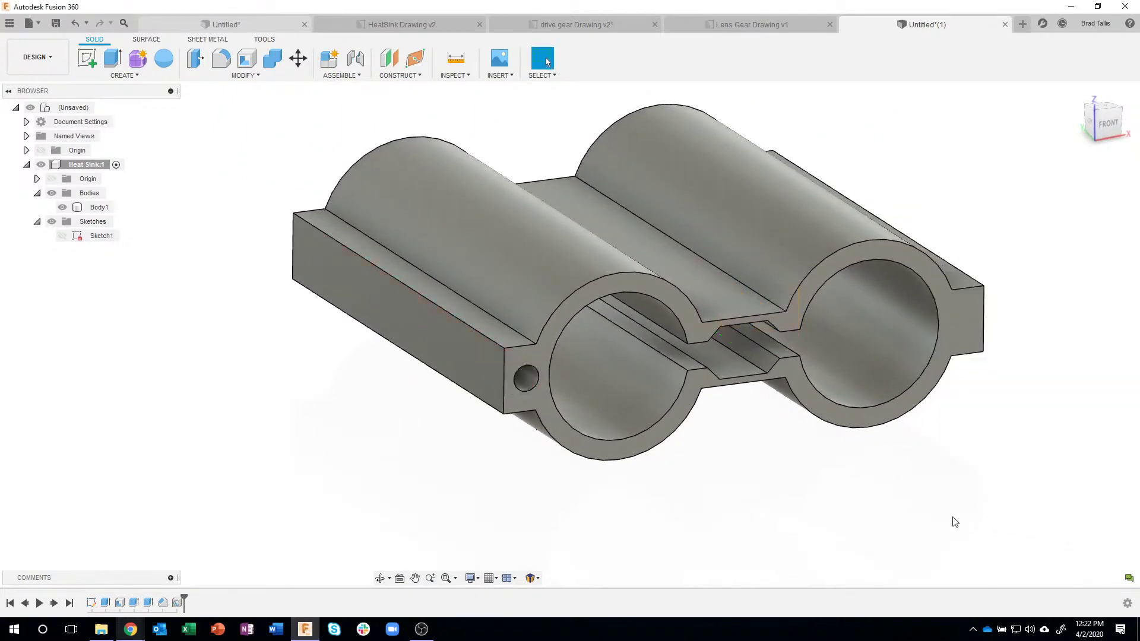
shift+middle_drag(937, 520, 902, 439)
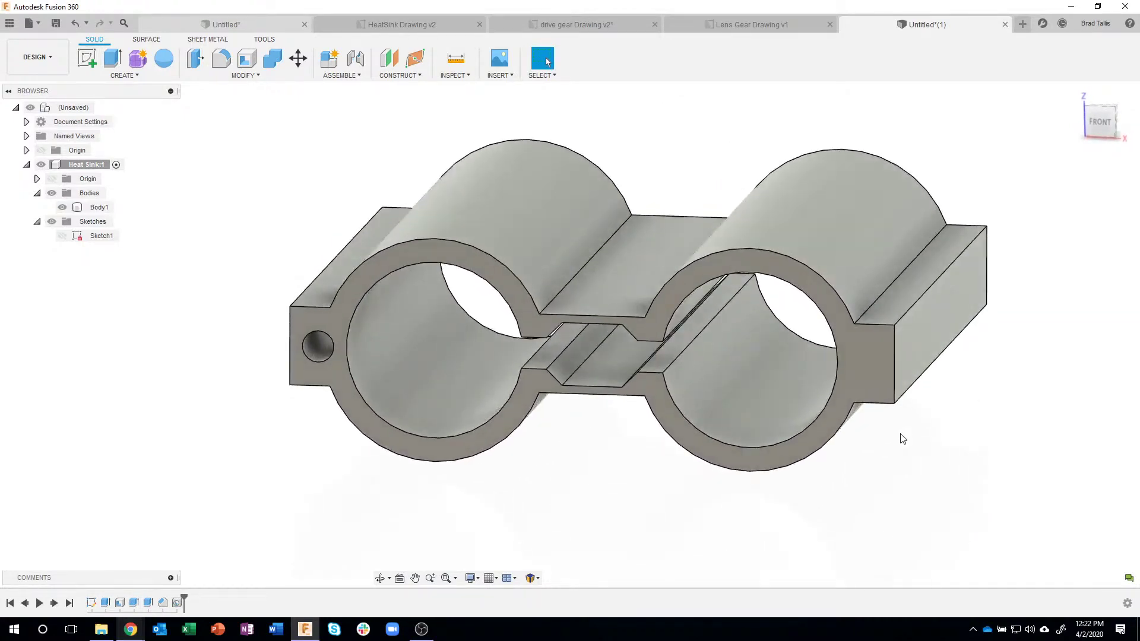
click(125, 75)
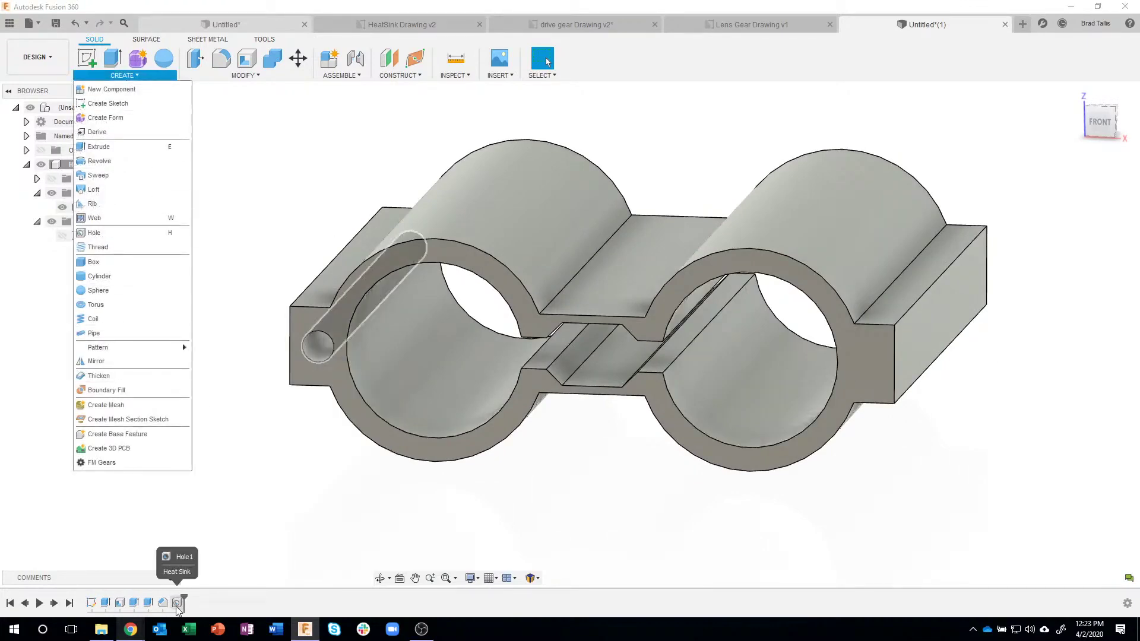
click(321, 514)
Start a second 0.10 in hole on the front face of the opposite end tab, placing it roughly mid-face.
shift+middle_drag(994, 364, 974, 409)
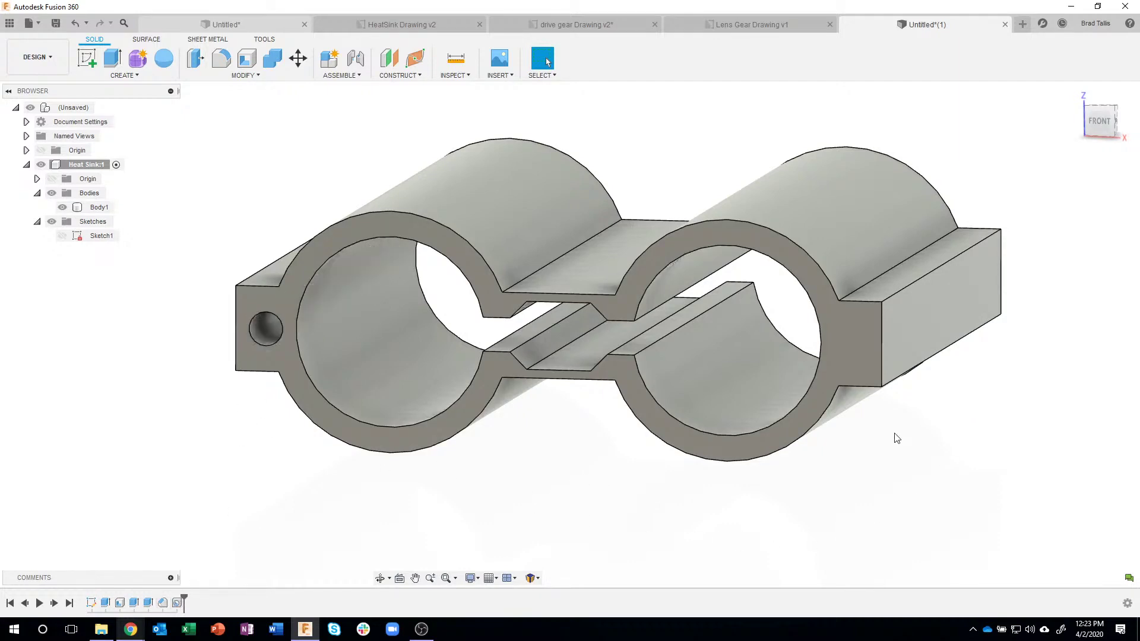
click(856, 339)
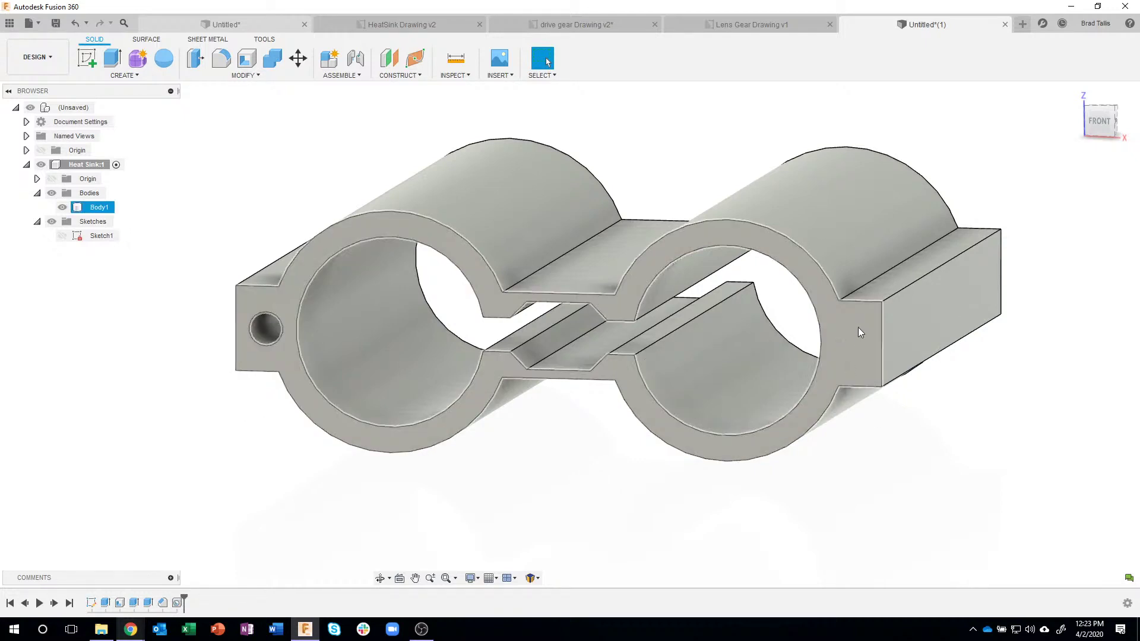
right_click(858, 327)
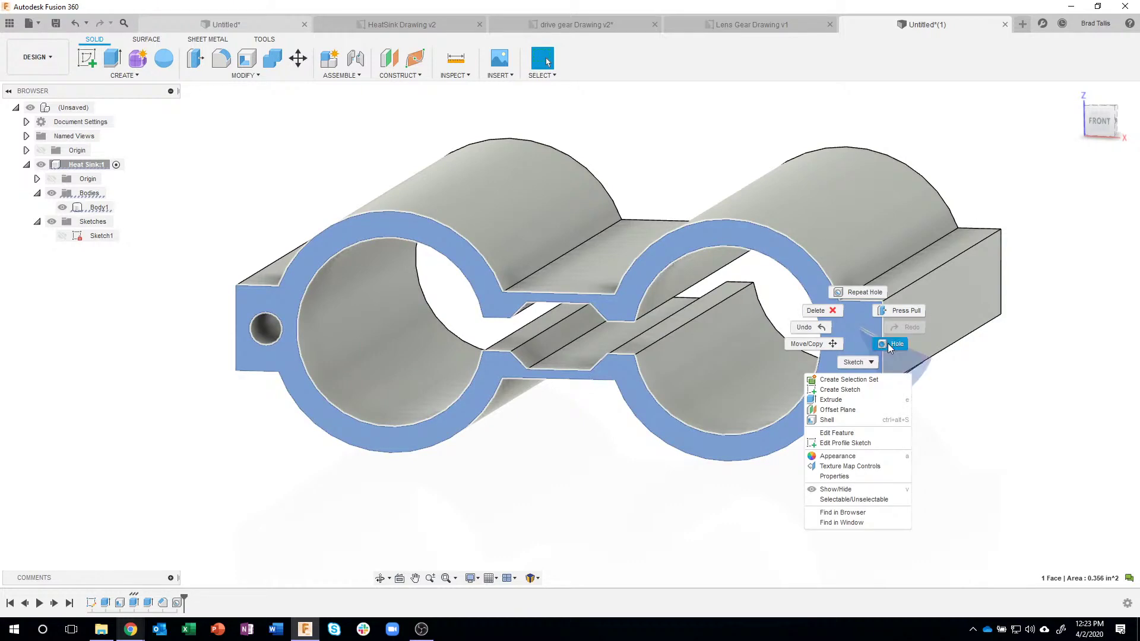
click(891, 345)
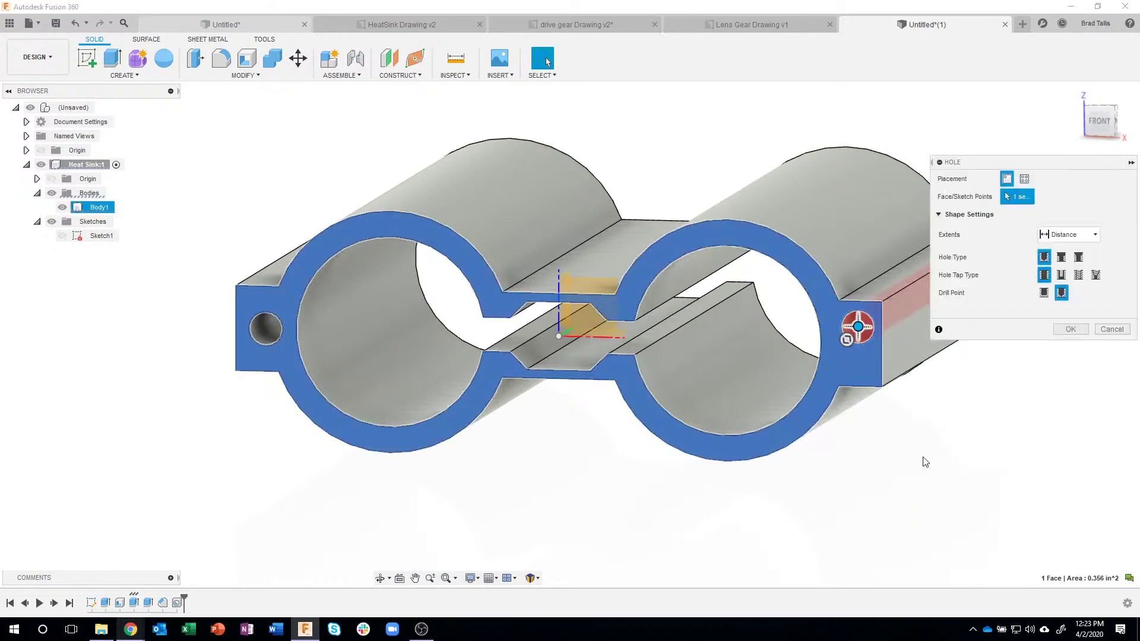
shift+middle_drag(919, 461, 740, 498)
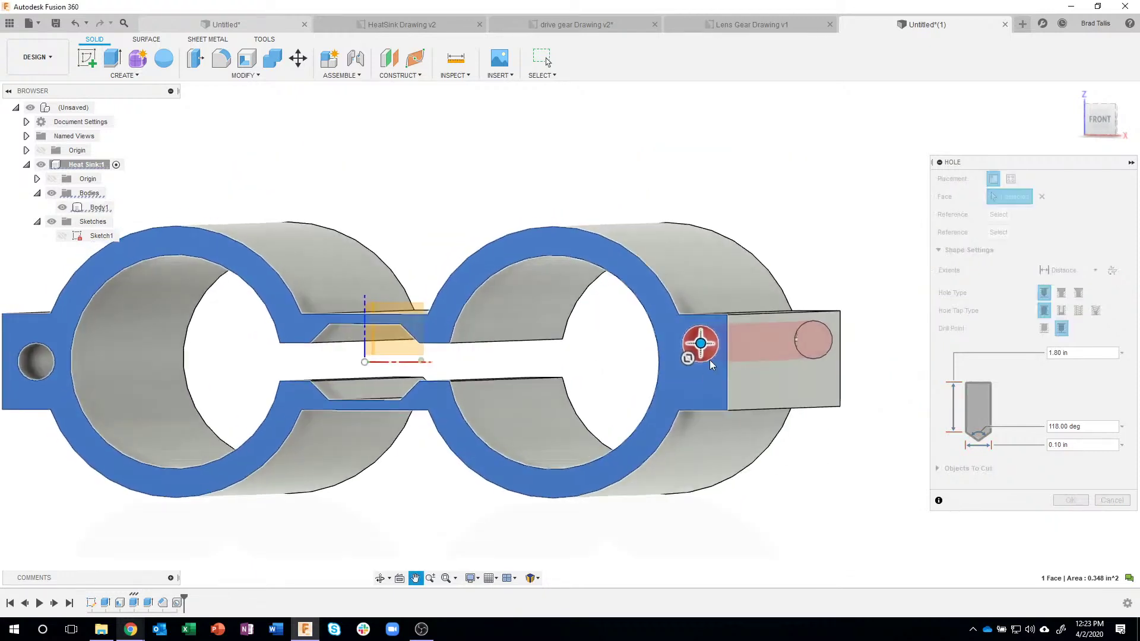
mouse_move(700, 346)
mouse_down()
mouse_move(686, 358)
mouse_move(695, 349)
mouse_up()
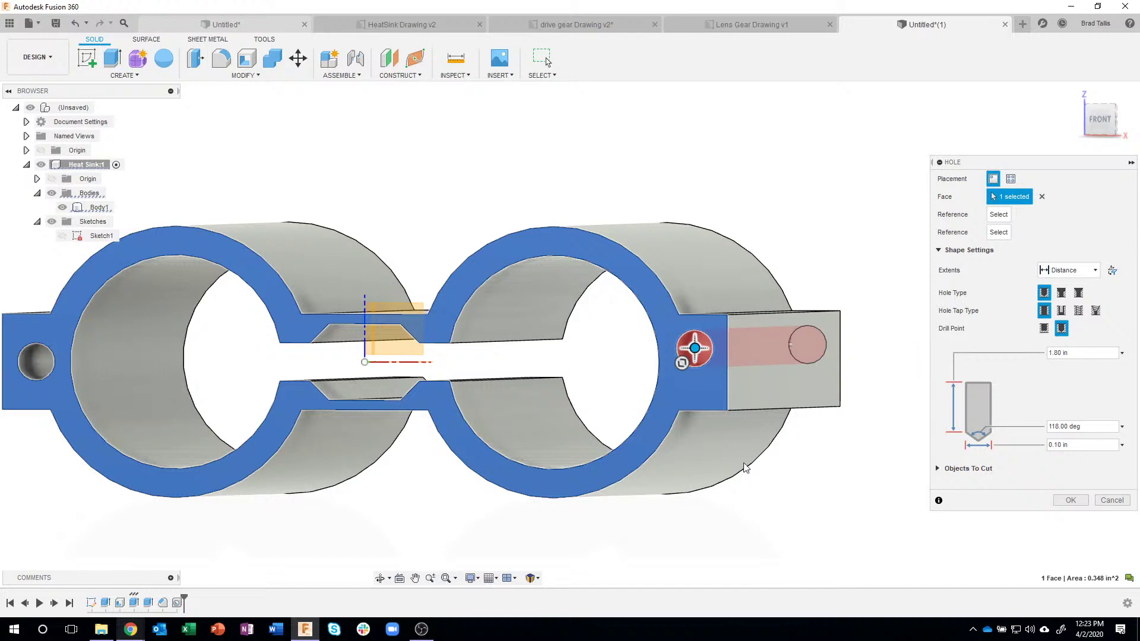
scroll(800, 480, up, 2)
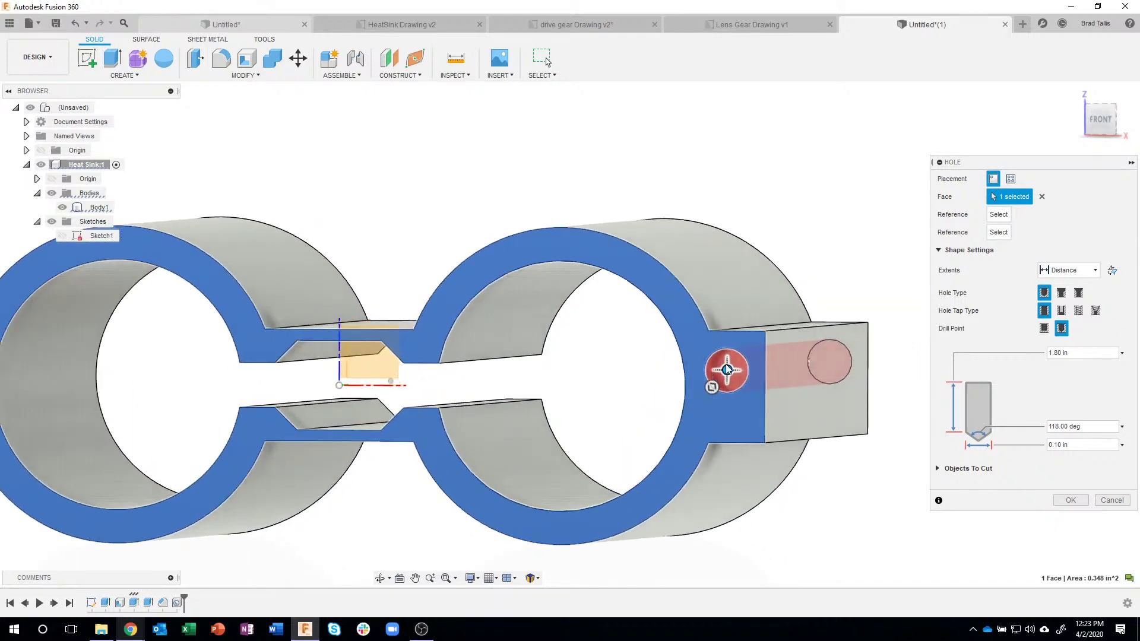
mouse_move(727, 370)
mouse_down()
mouse_move(713, 394)
mouse_move(727, 390)
mouse_move(724, 365)
mouse_move(730, 375)
mouse_move(772, 371)
mouse_move(750, 391)
mouse_move(725, 367)
mouse_up()
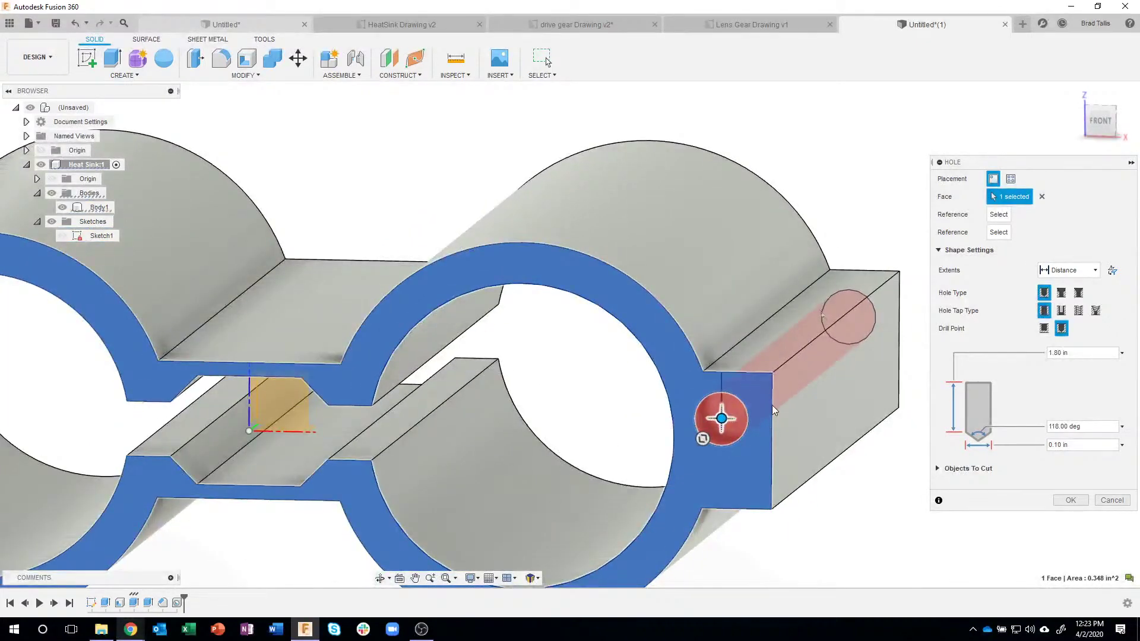
Position the second hole 0.09 in from that tab's outer vertical edge and 0.125 in from its upper edge.
click(773, 409)
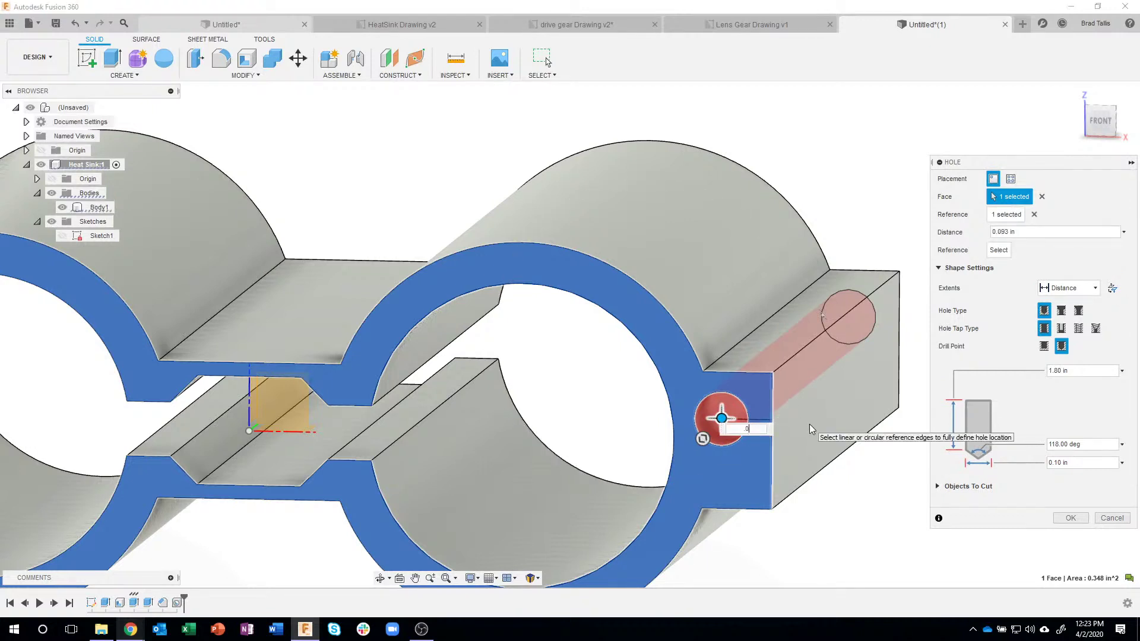
key(Return)
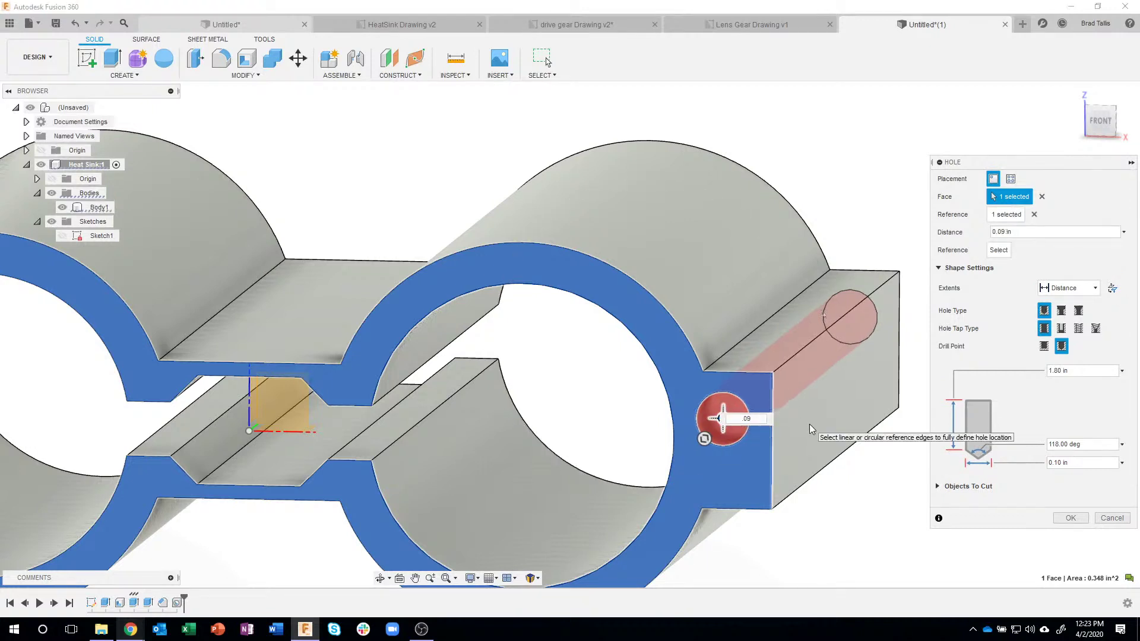
click(734, 377)
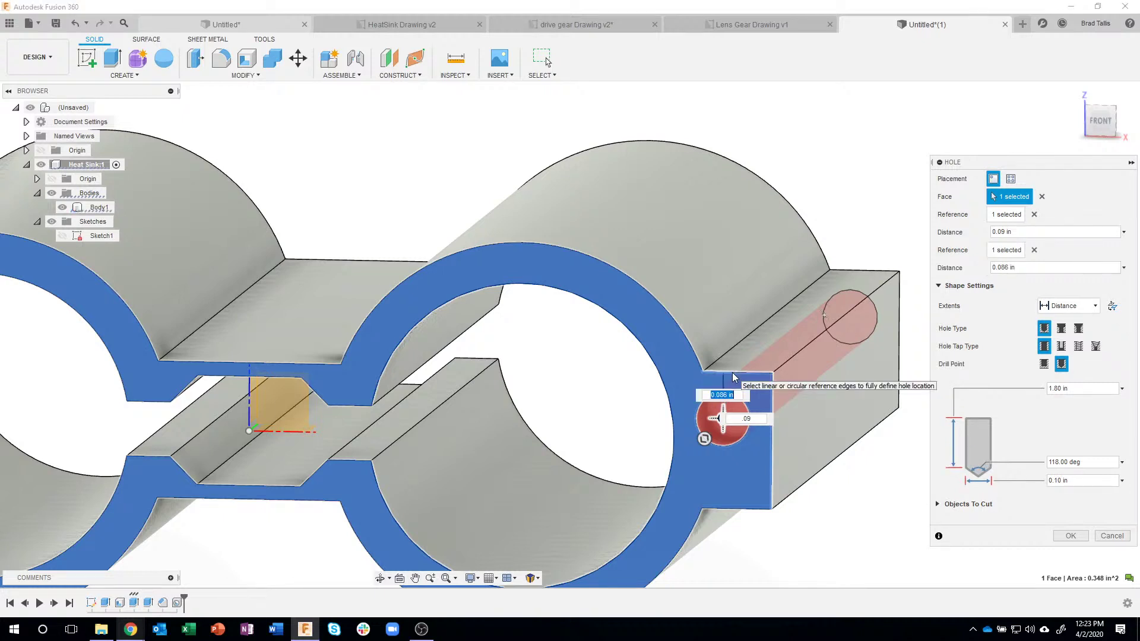
key(Return)
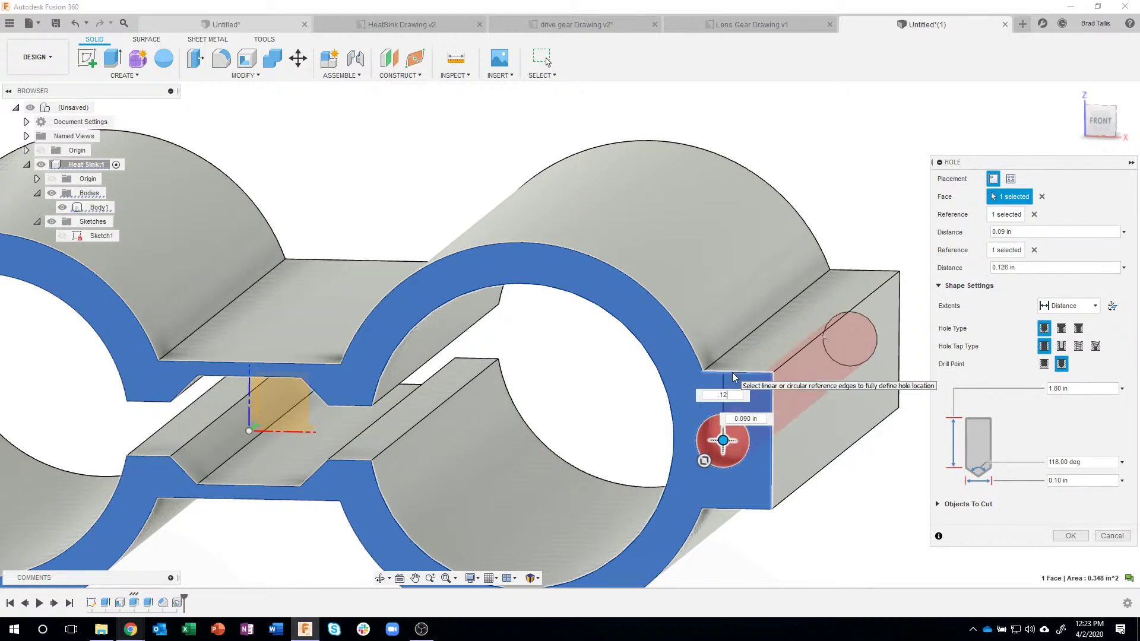
Set the second hole's offset from the tab's upper edge to 0.125 in and cut it through with extents All.
text(.125)
key(Return)
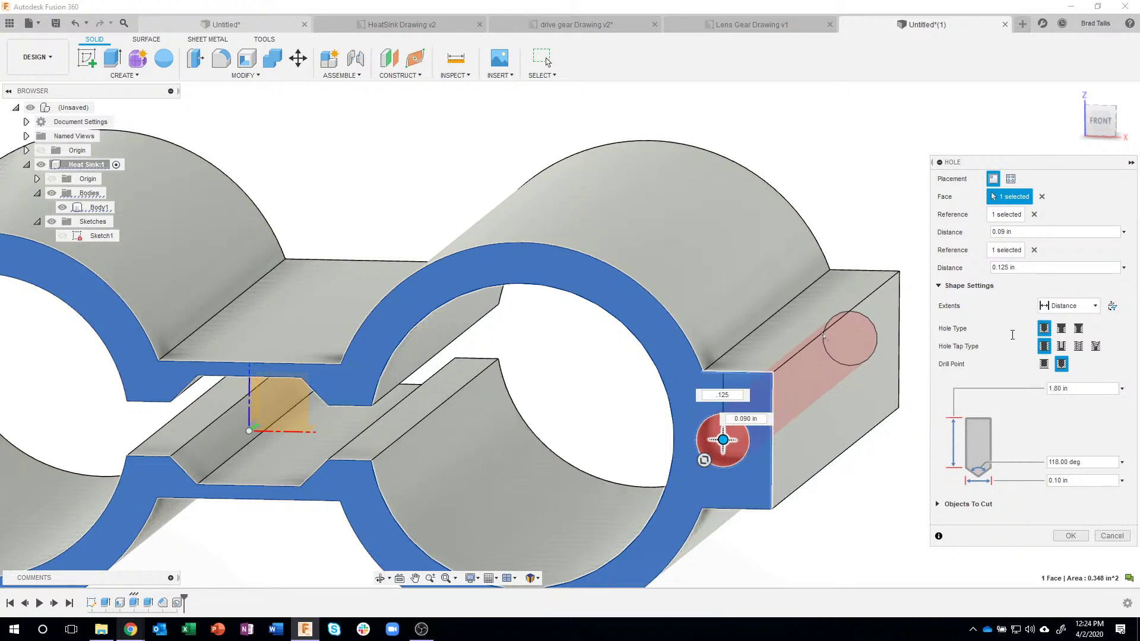
click(1076, 306)
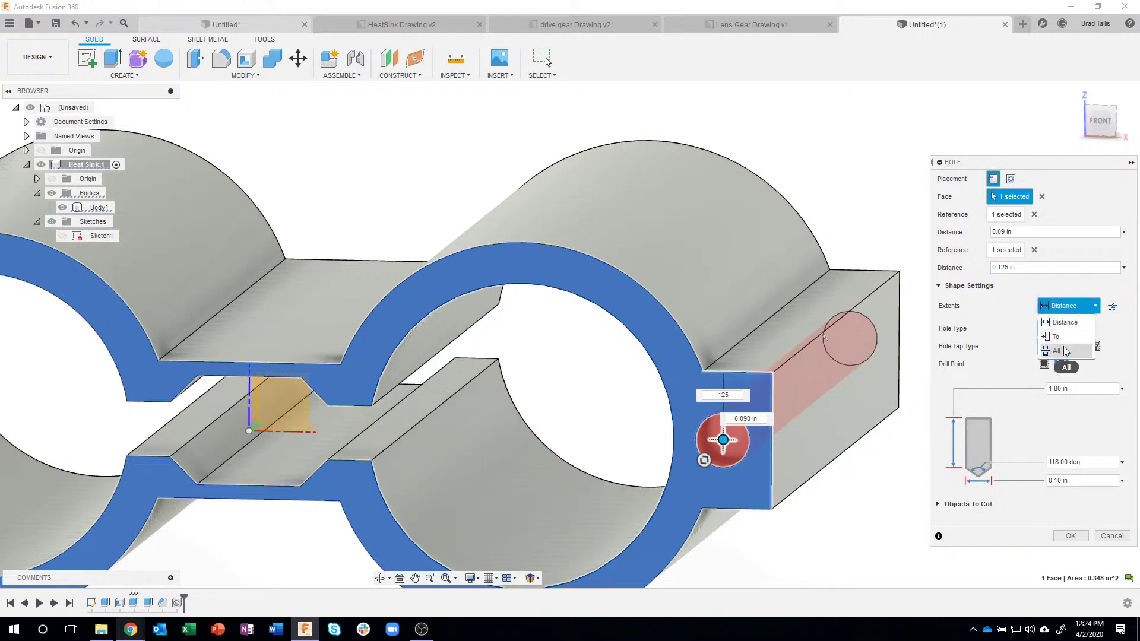
click(1064, 350)
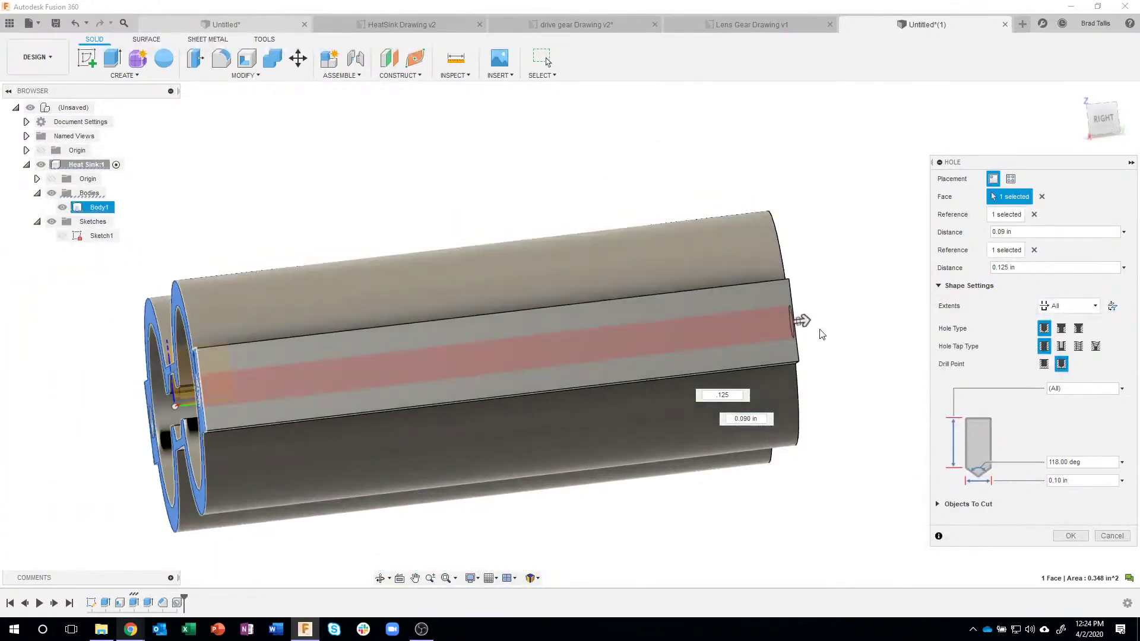
click(1071, 536)
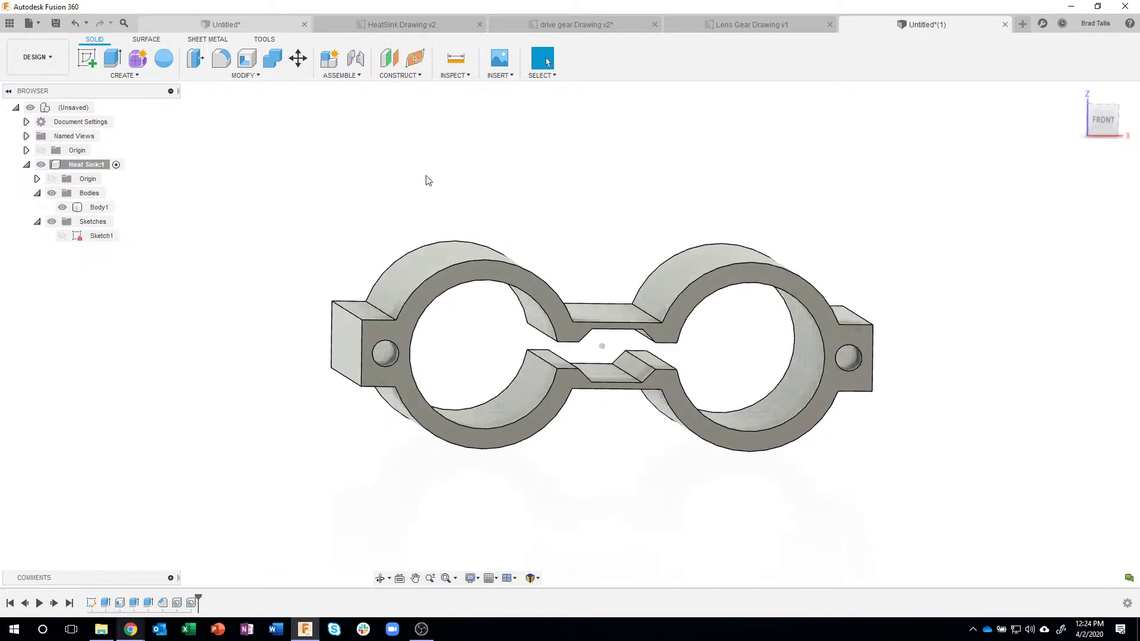
Check Detail B of the HeatSink drawing for the width of the slot opening in the end tab.
click(383, 25)
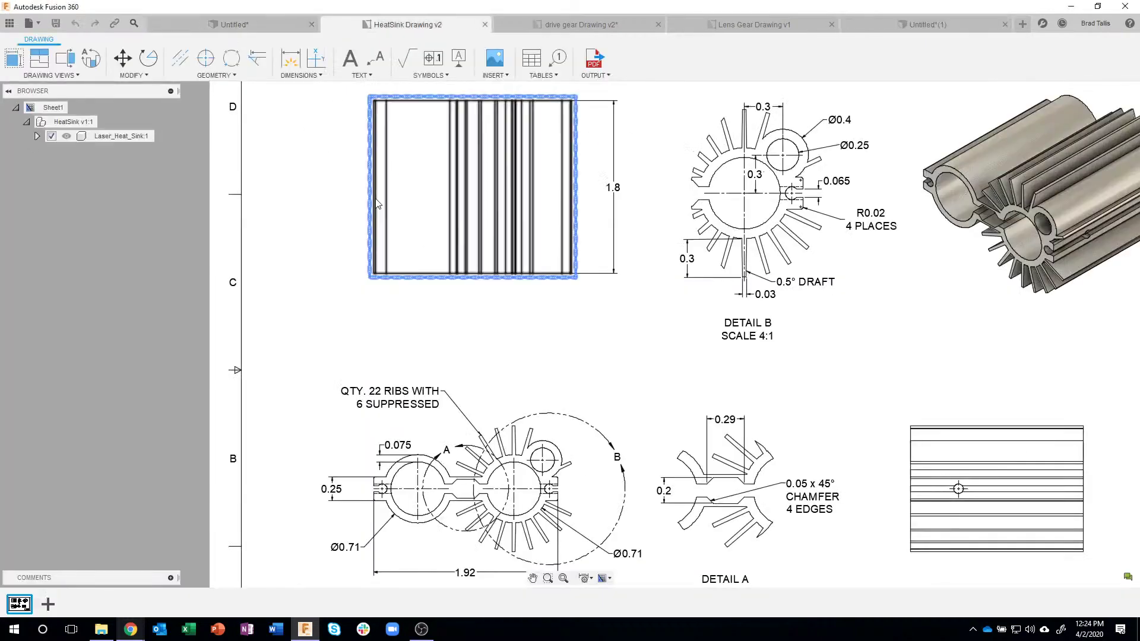
scroll(410, 509, up, 2)
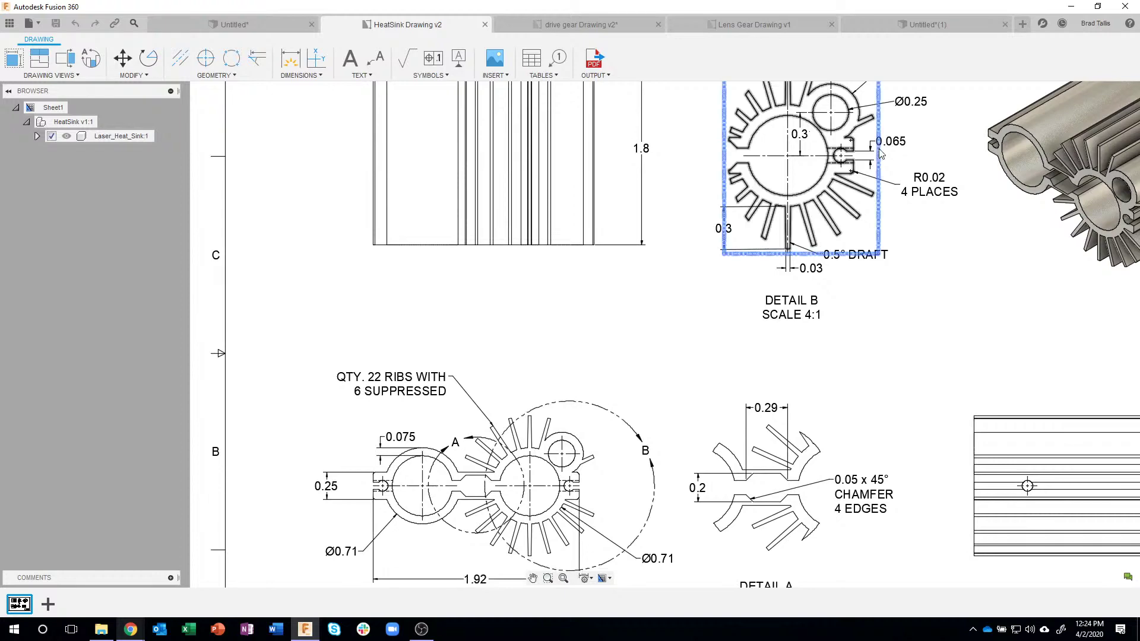
scroll(825, 178, up, 5)
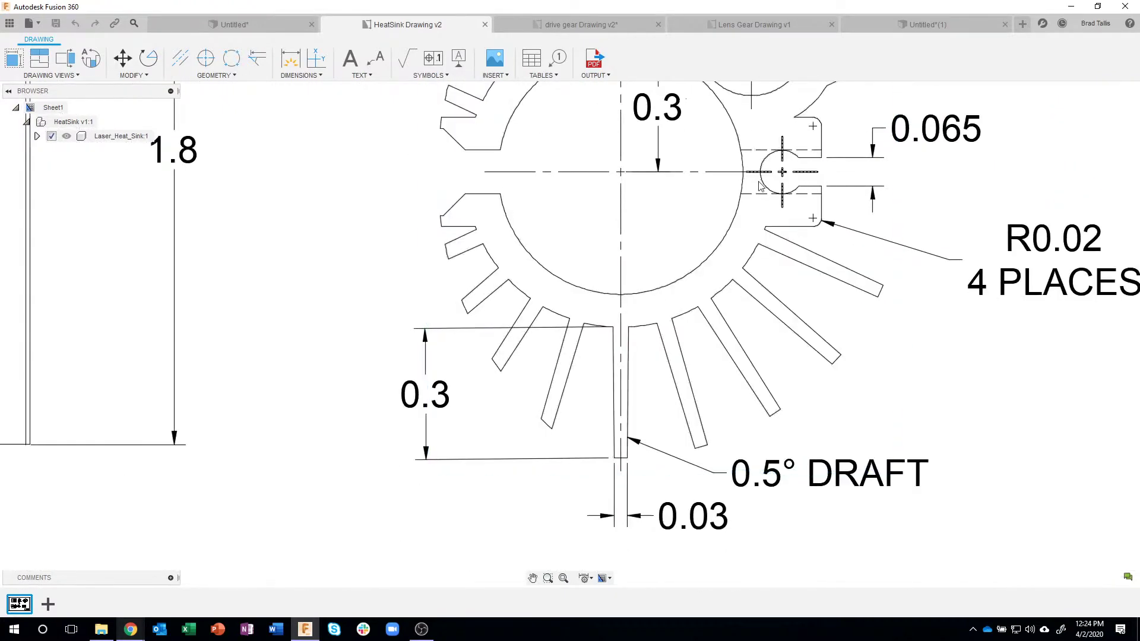
middle_drag(965, 160, 913, 208)
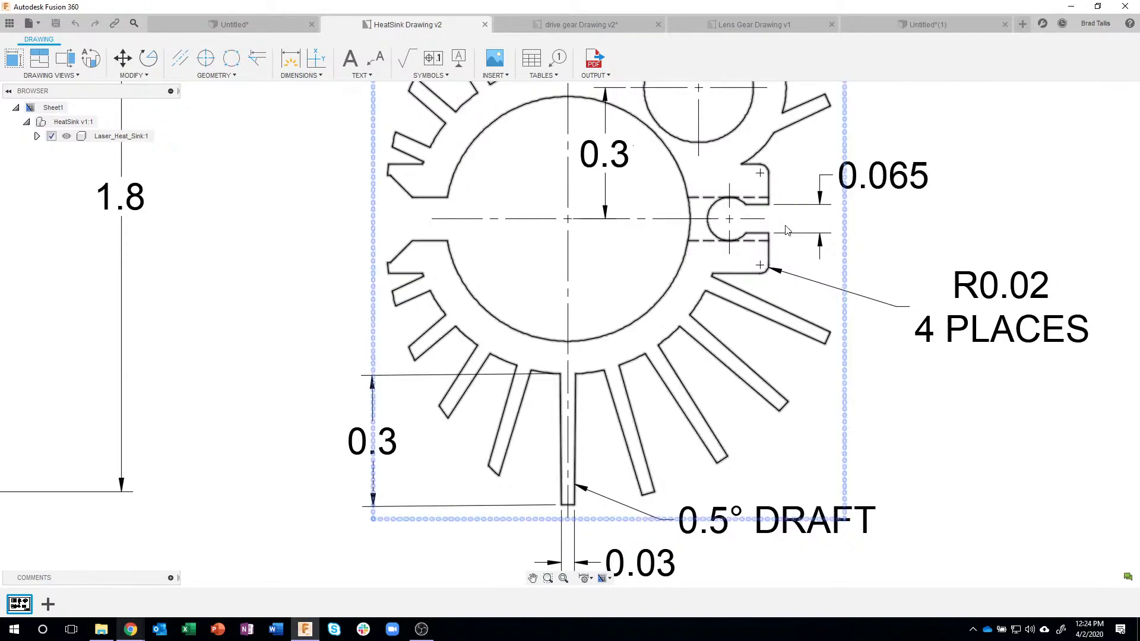
click(906, 27)
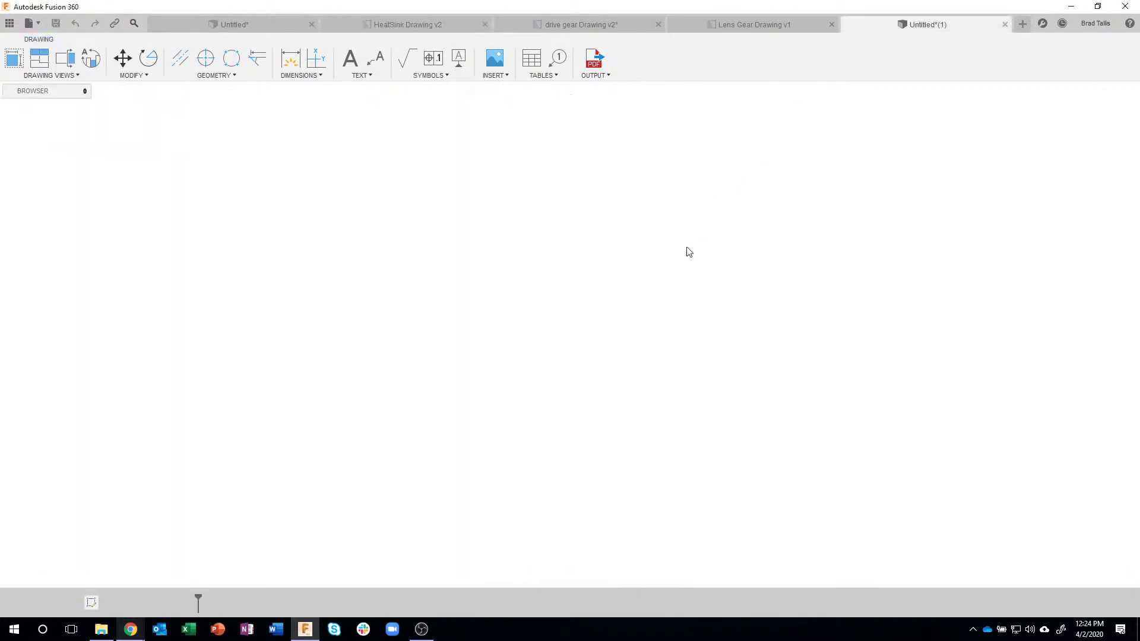
shift+middle_drag(465, 284, 348, 301)
click(423, 355)
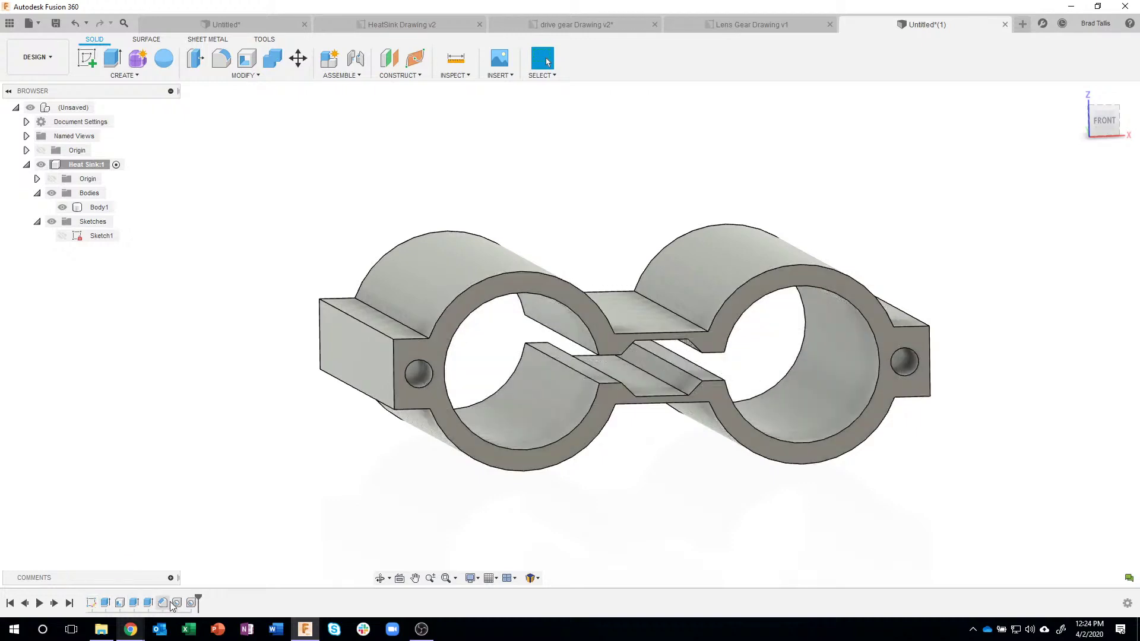
Edit the base sketch and add a 0.125 by 0.065 in center rectangle at the midpoint of the left tab's outer edge.
double_click(90, 604)
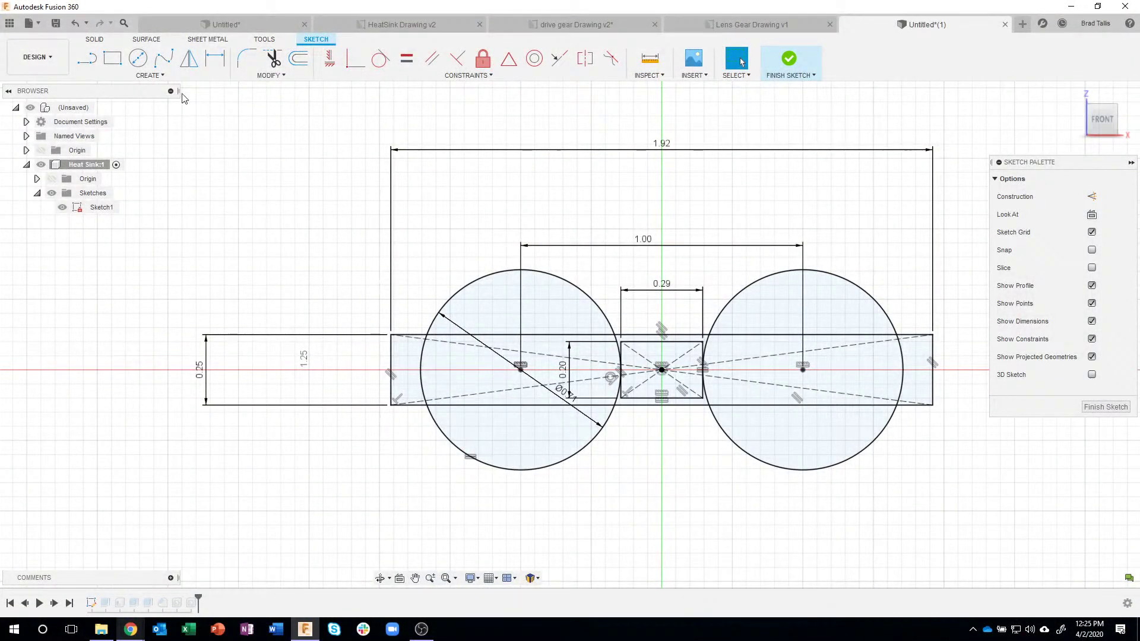
click(113, 59)
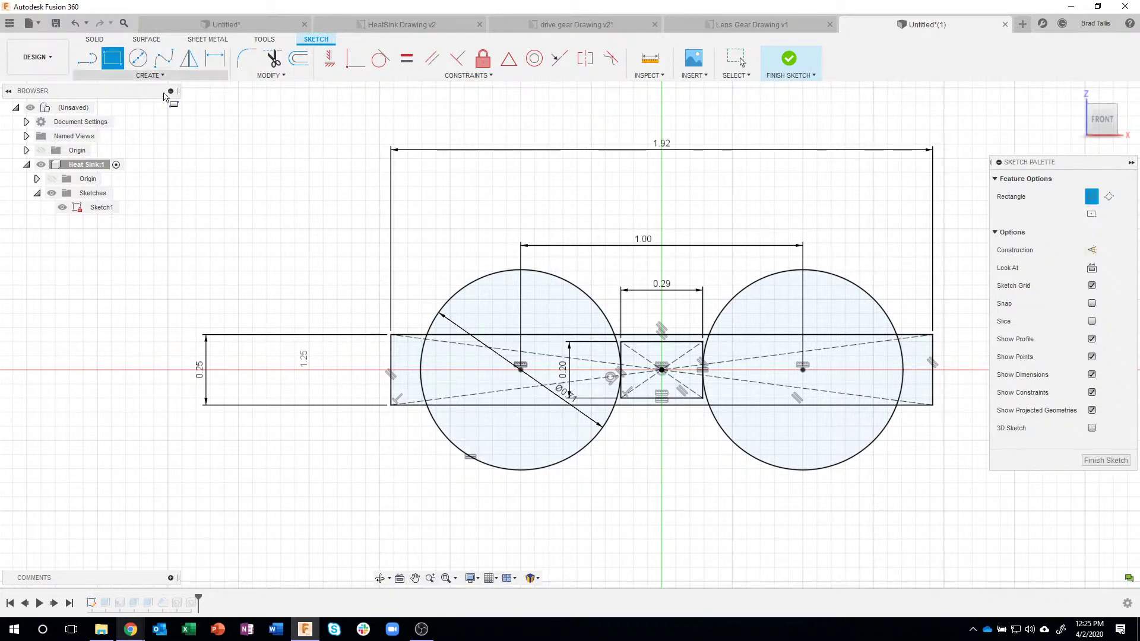
click(1091, 215)
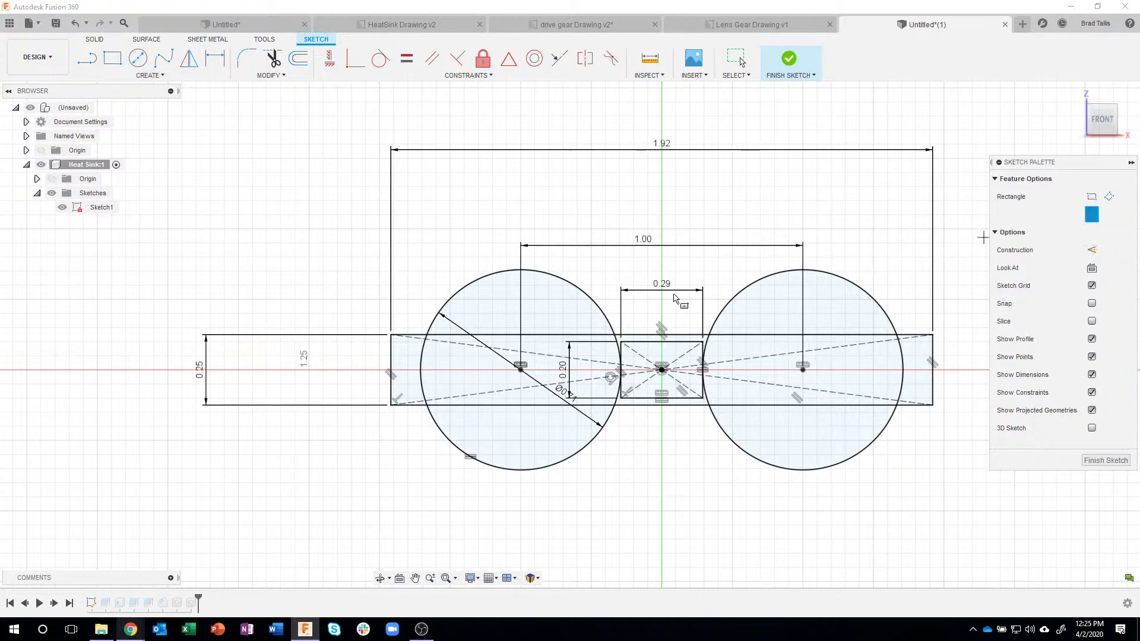
scroll(414, 364, up, 5)
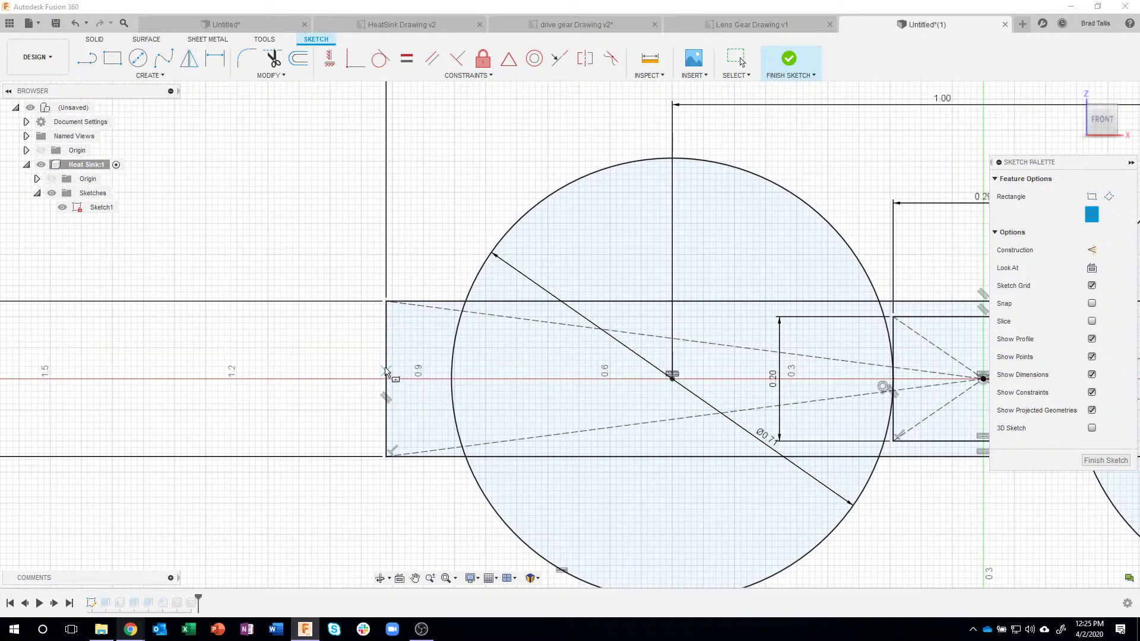
click(386, 380)
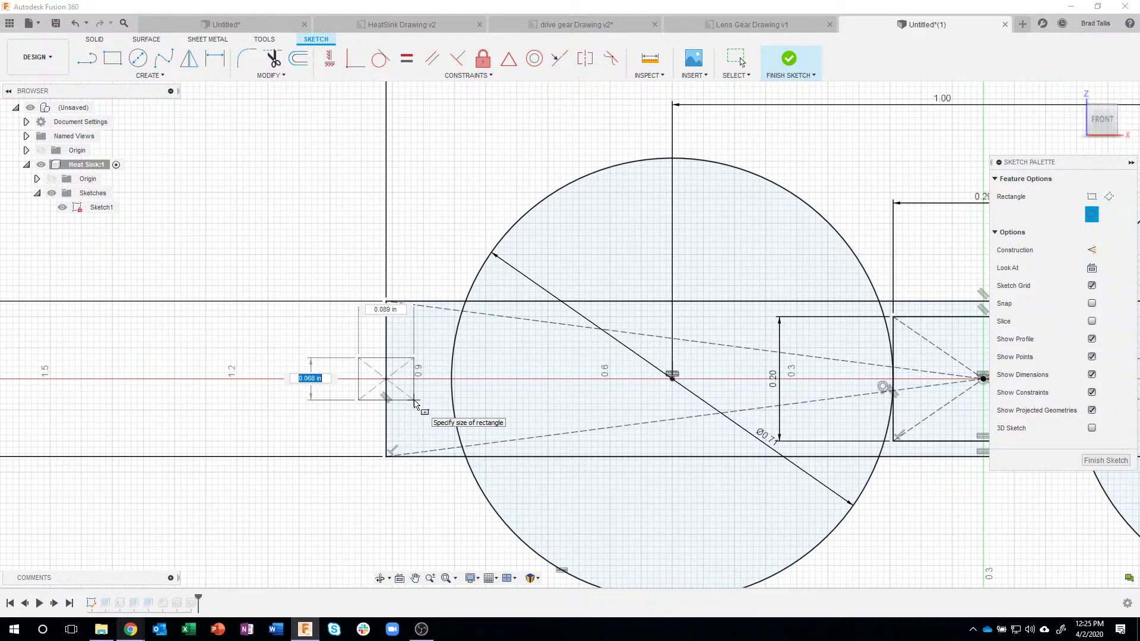
key(Tab)
key(Tab)
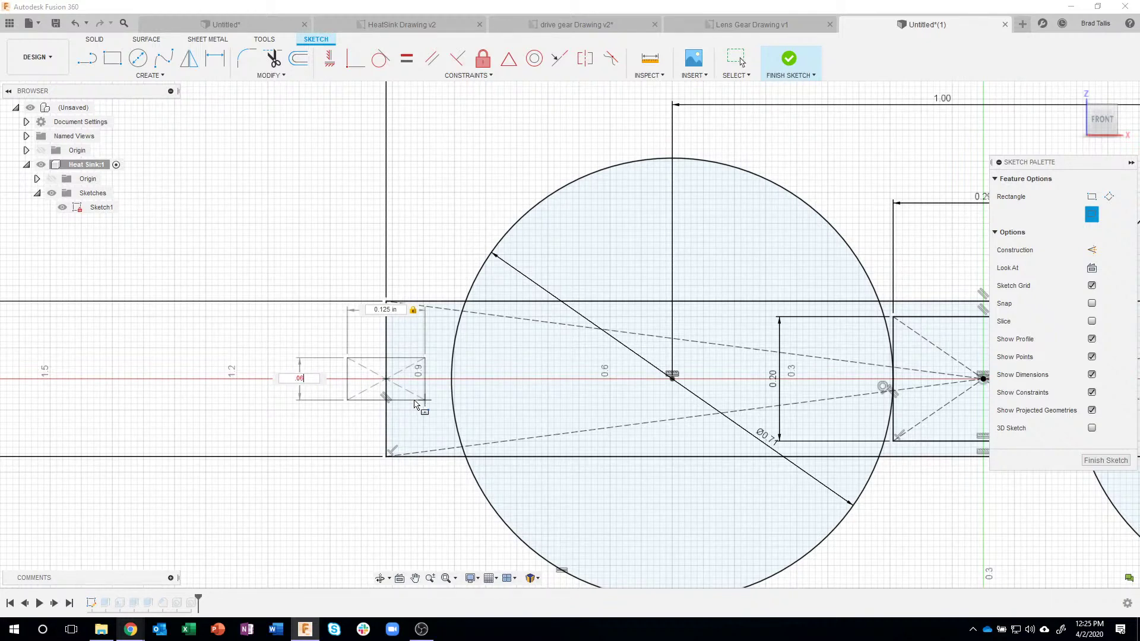
text(.065)
key(Tab)
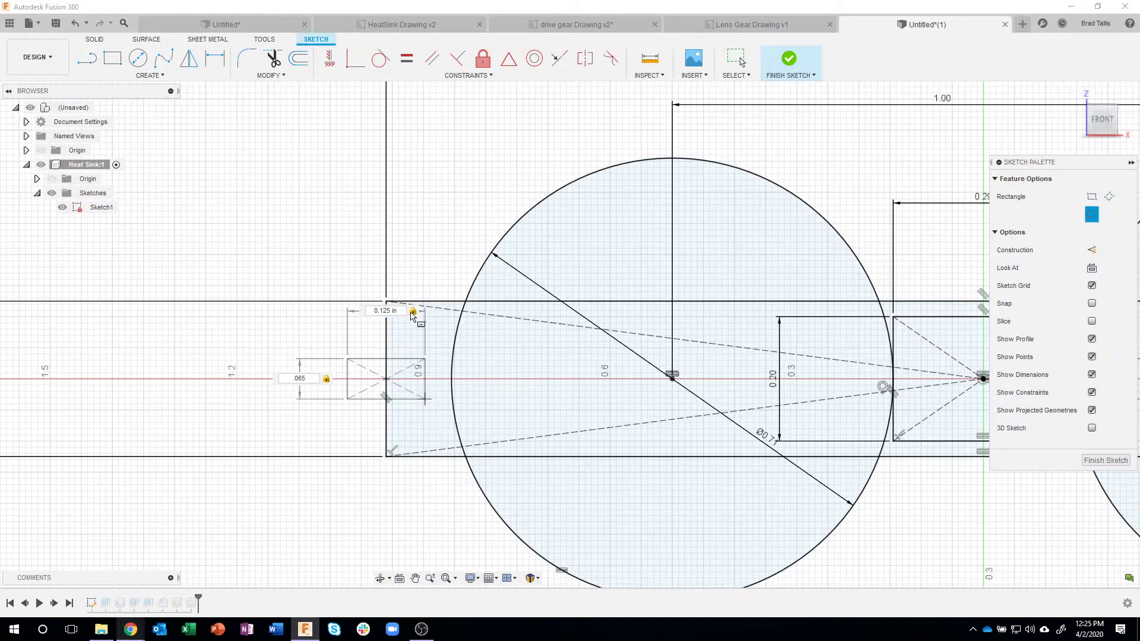
key(Return)
key(Escape)
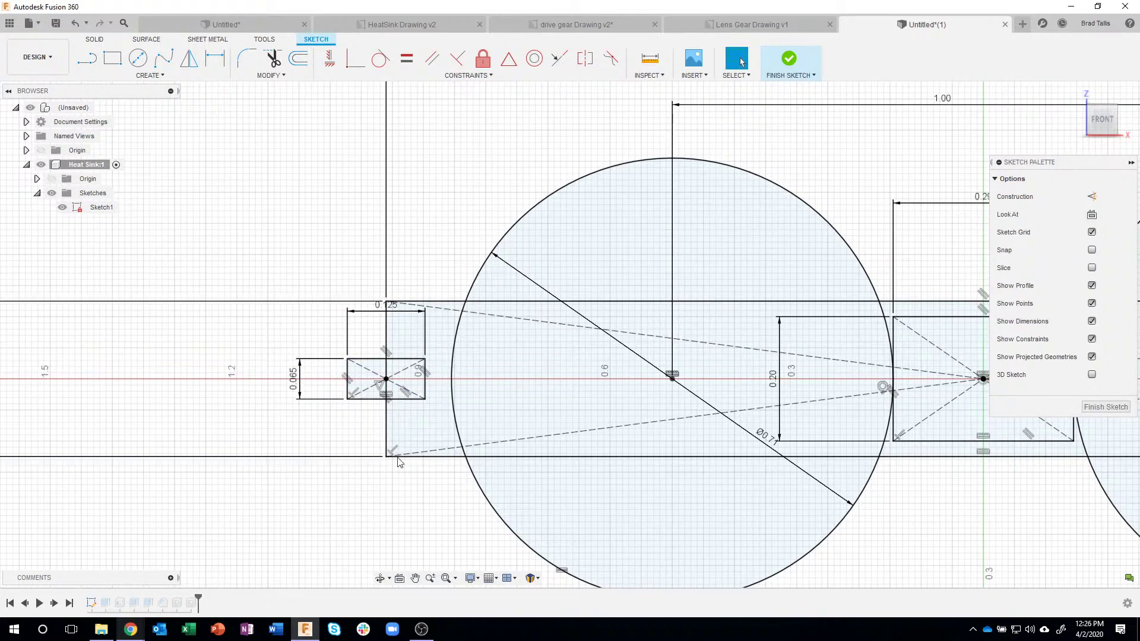
Sketch a second center rectangle centered on the midpoint of the right tab's outer edge.
scroll(391, 484, down, 3)
mouse_move(486, 399)
middle_down()
mouse_move(395, 368)
mouse_move(251, 286)
middle_up()
middle_drag(525, 457, 511, 462)
drag(511, 463, 408, 485)
key(Escape)
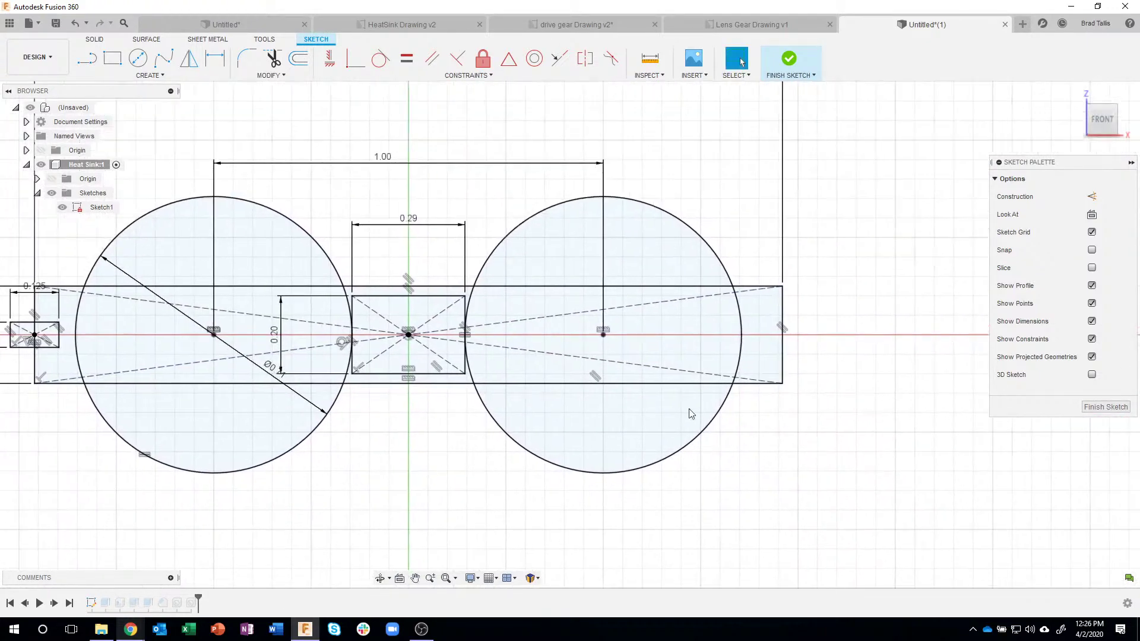
click(120, 62)
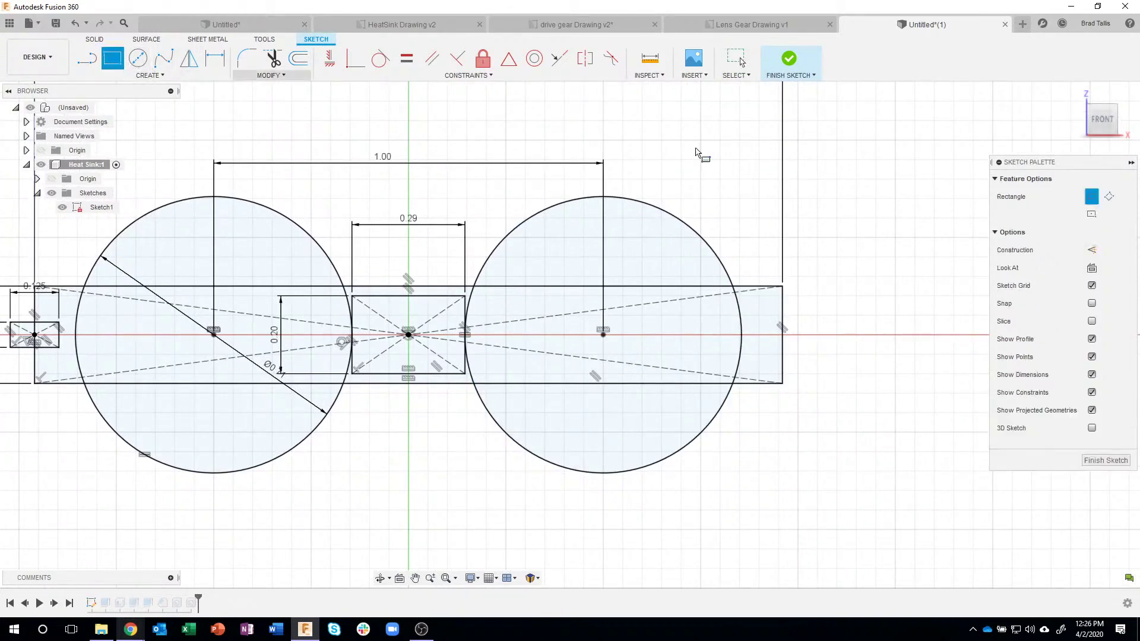
click(1091, 215)
middle_drag(870, 196, 878, 254)
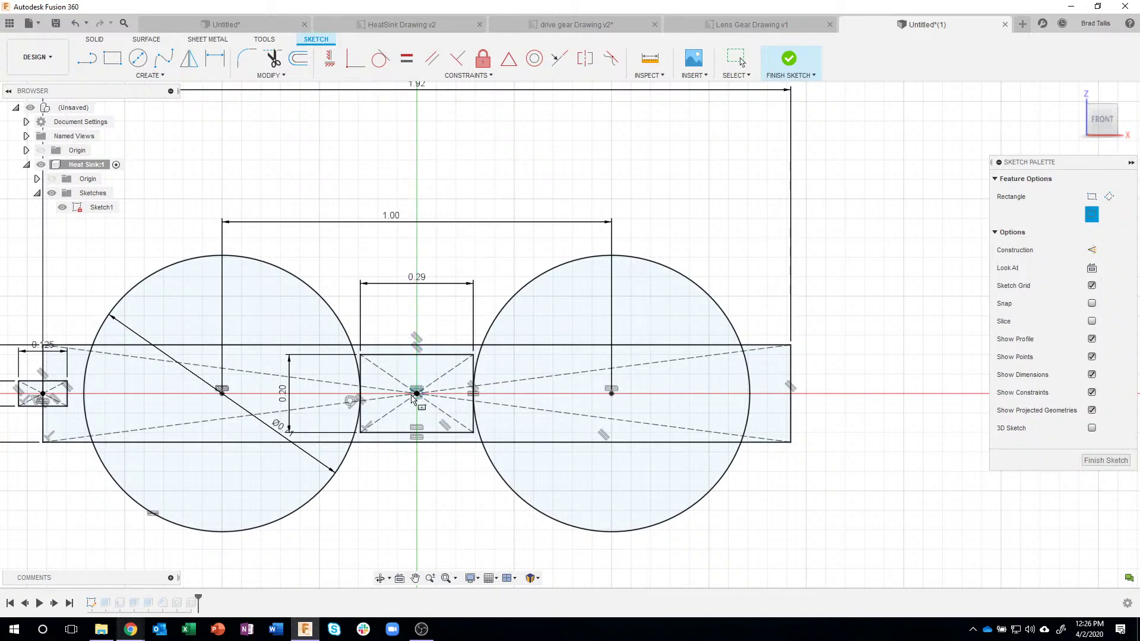
middle_drag(443, 170, 473, 178)
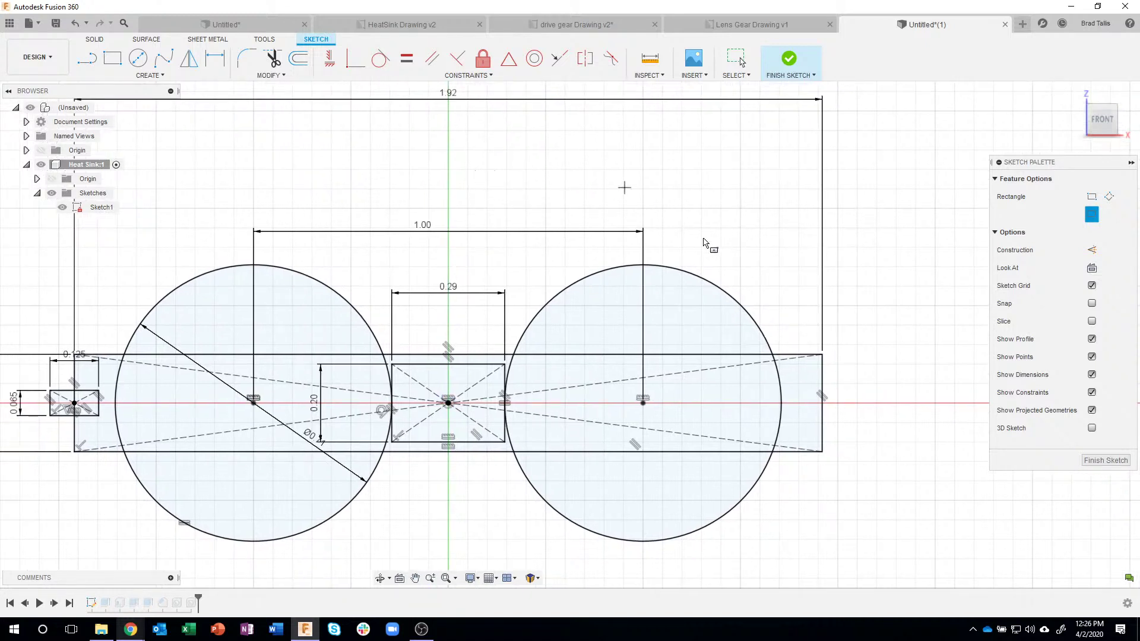
click(822, 404)
click(853, 422)
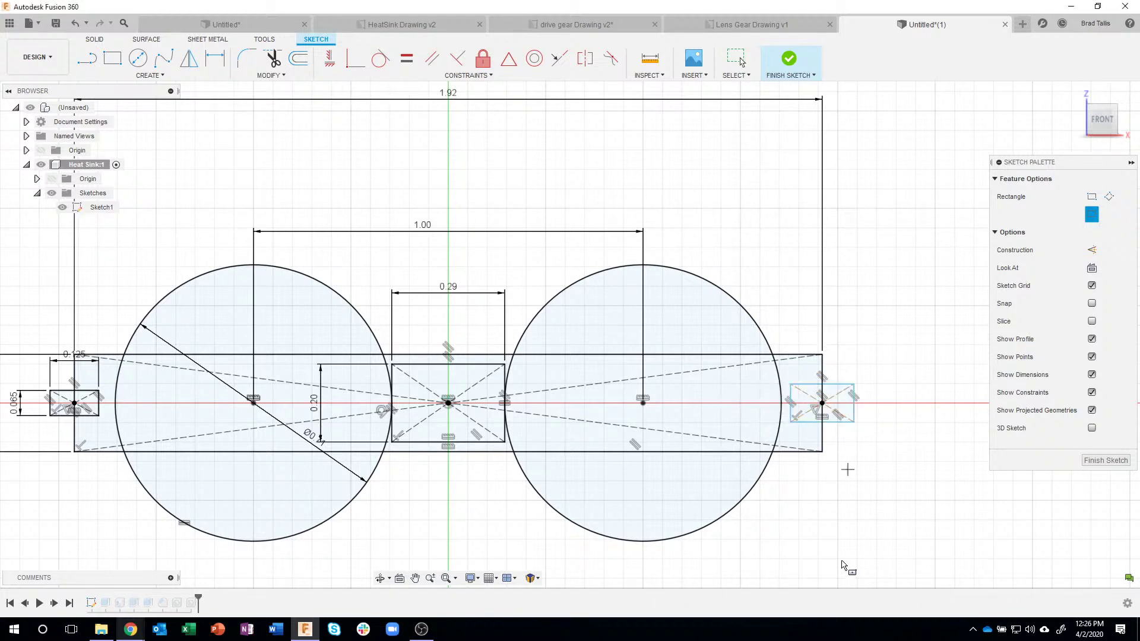
key(Escape)
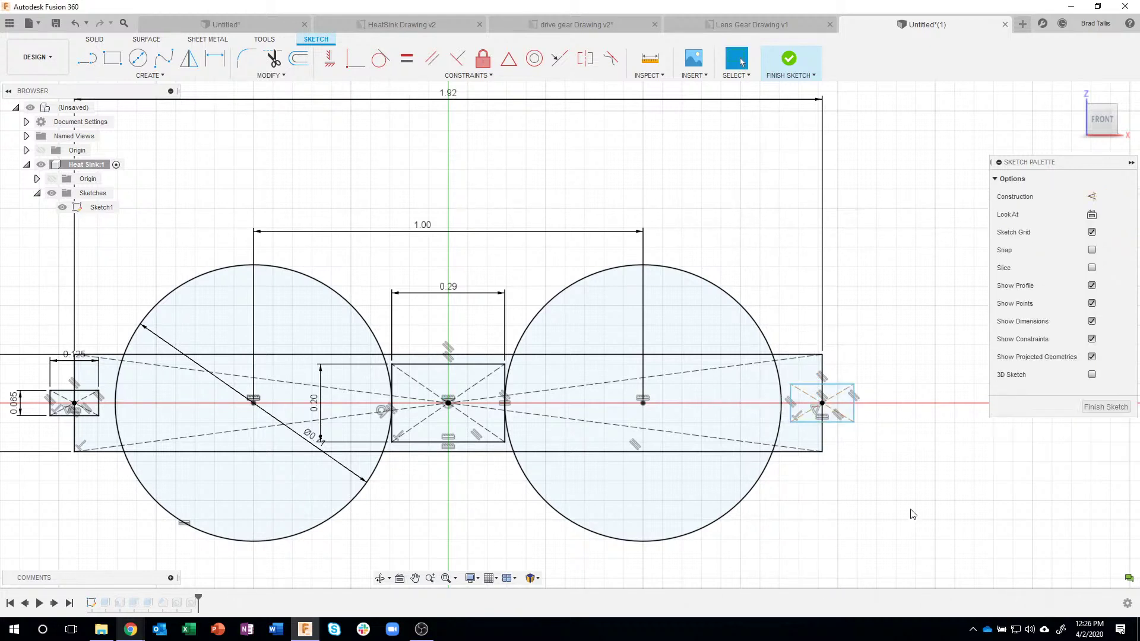
Make the two small rectangles match with Equal constraints on their horizontal and vertical sides.
click(406, 60)
click(64, 391)
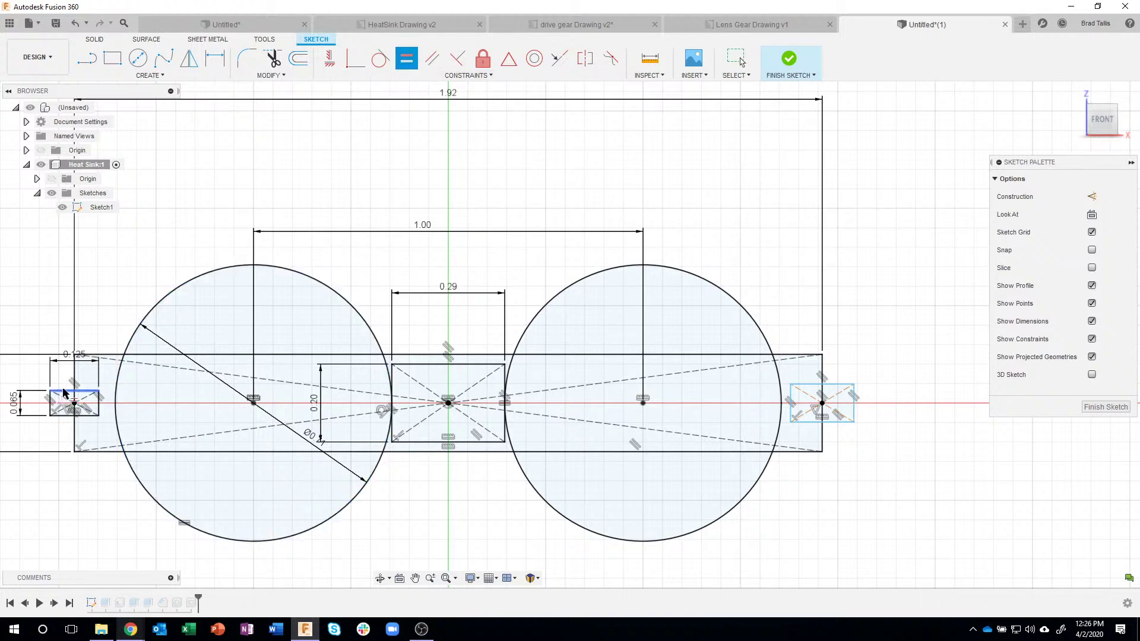
click(810, 385)
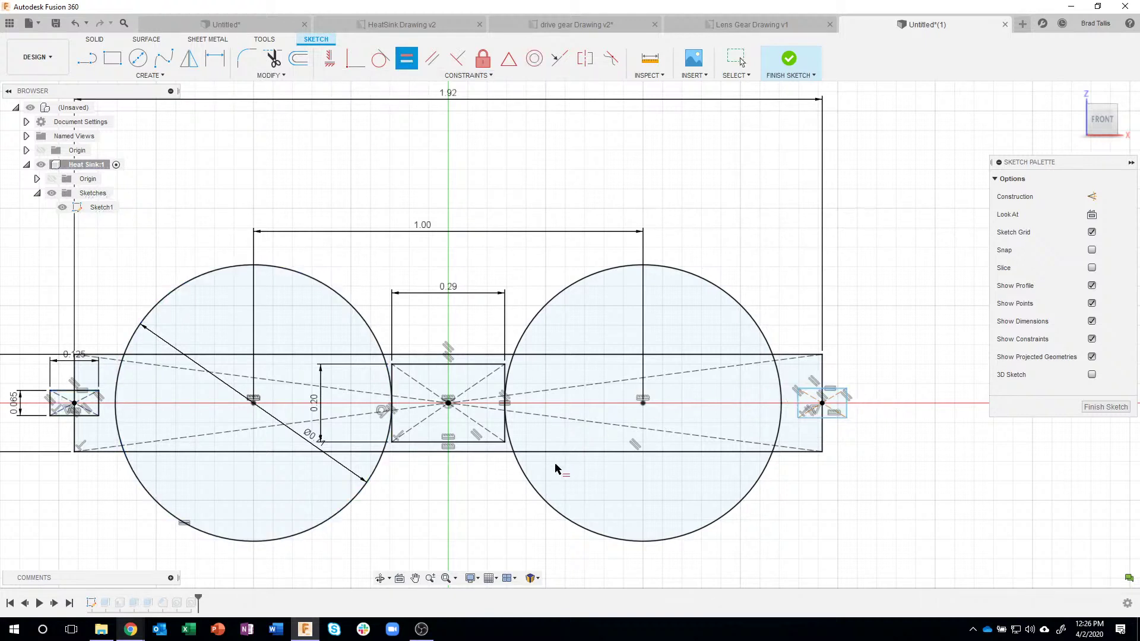
click(100, 403)
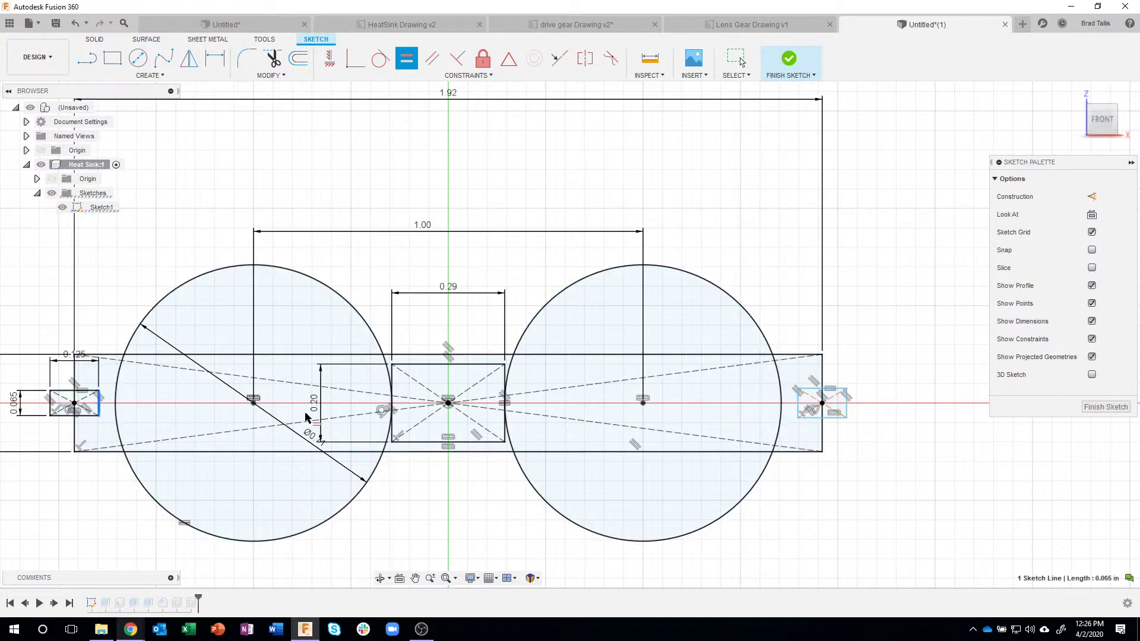
click(847, 406)
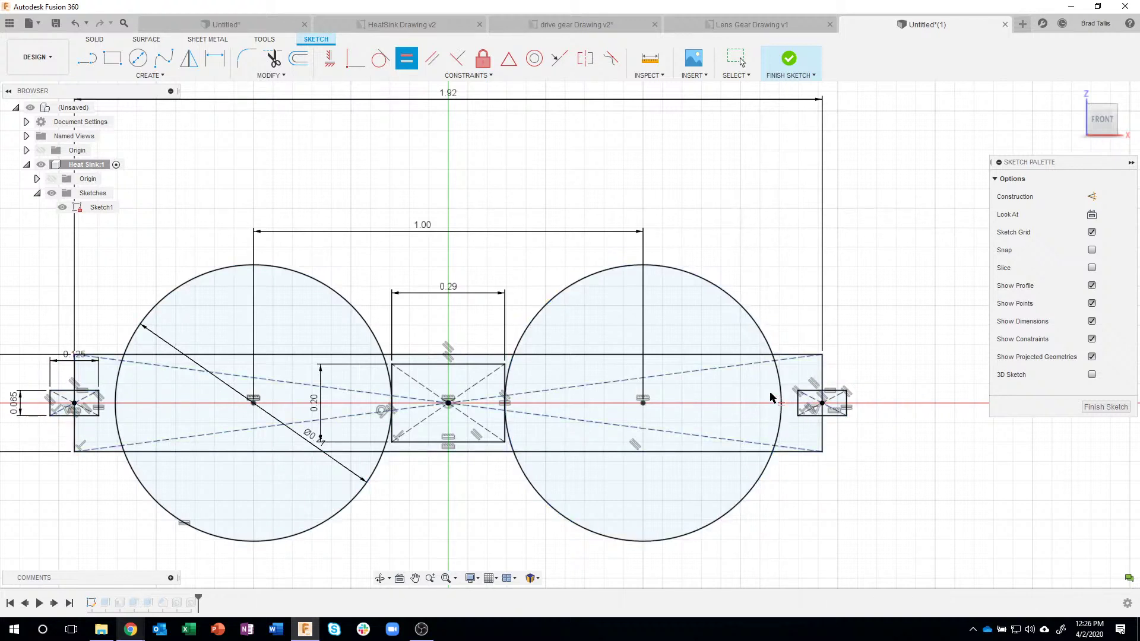
Try a height of 0.1 in on the left slot rectangle, and undo the change.
middle_drag(214, 402, 267, 402)
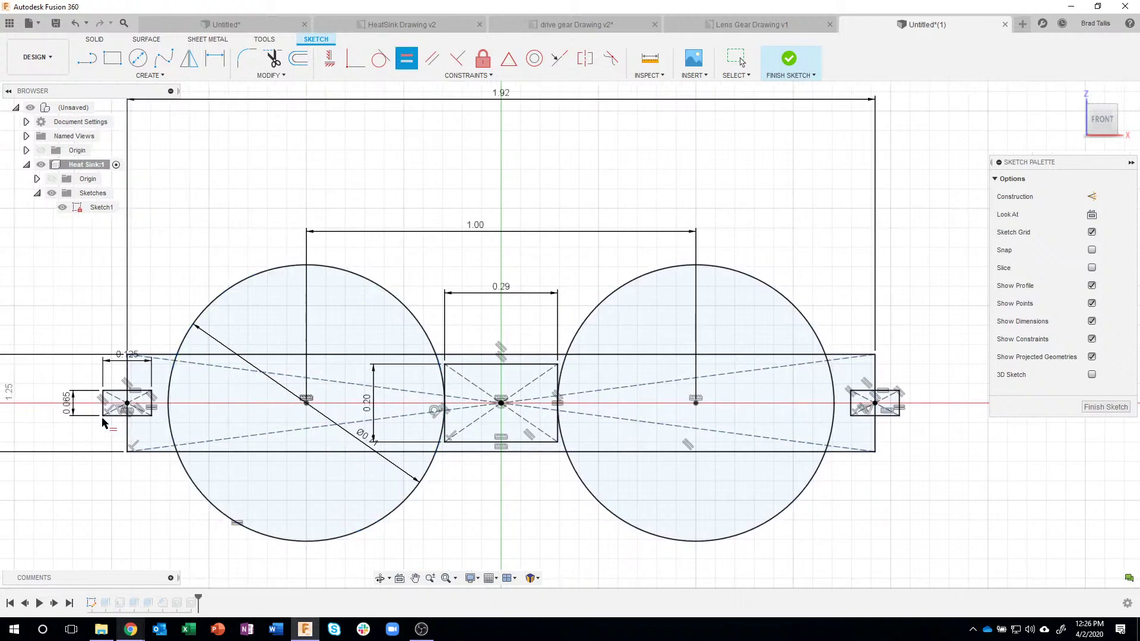
key(Escape)
double_click(68, 402)
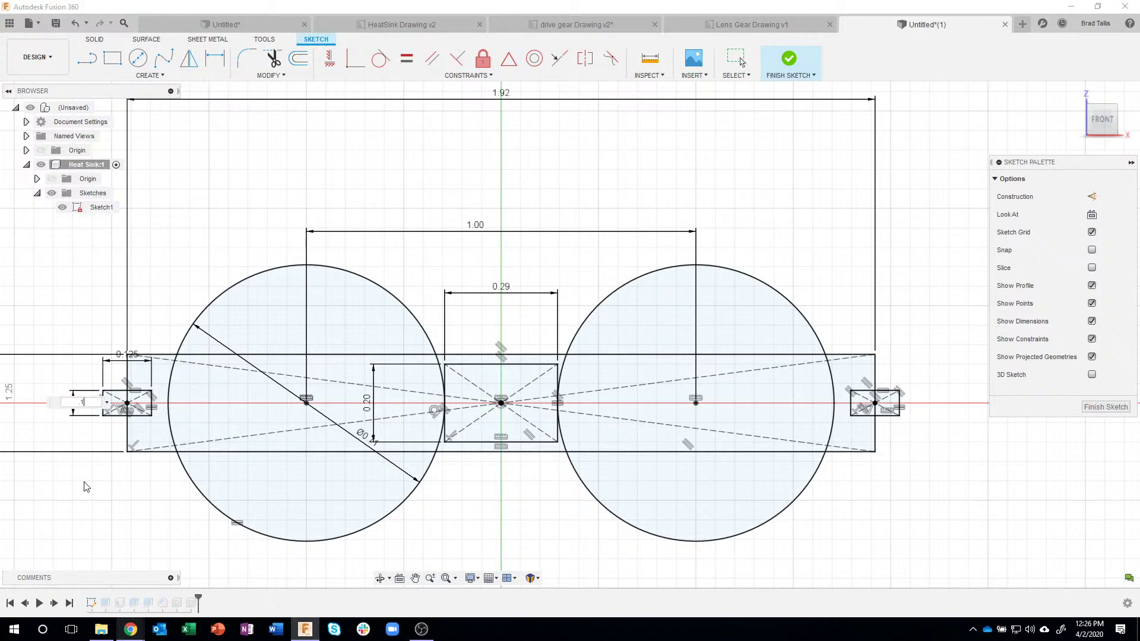
text(.1)
key(Return)
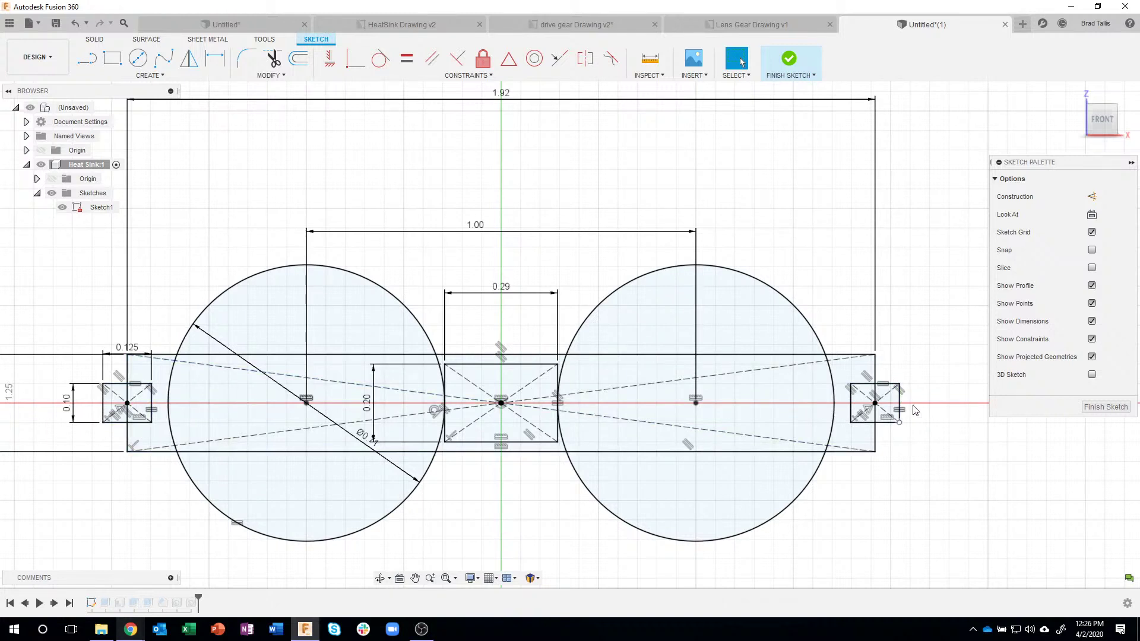
key(ctrl+z)
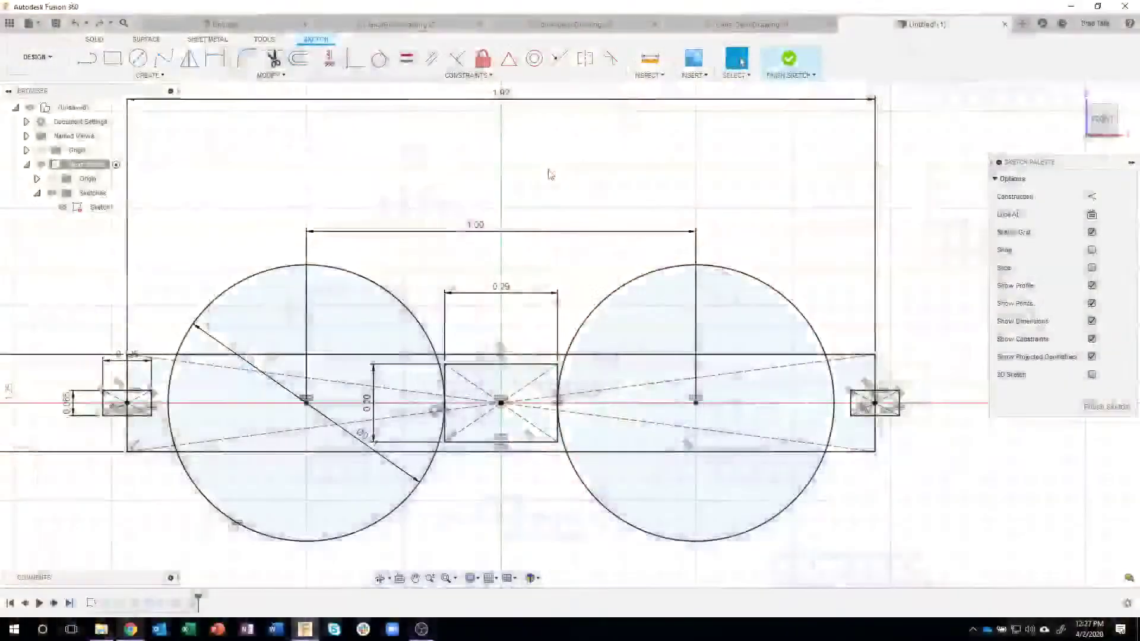
Finish editing the base sketch and return to the solid model.
click(789, 59)
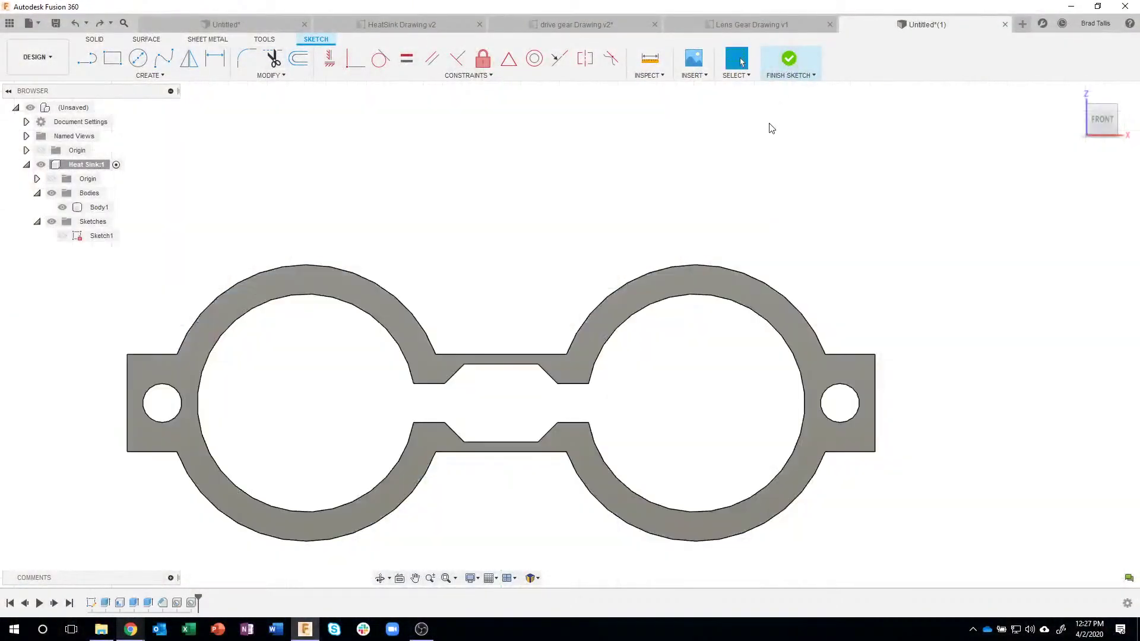
mouse_move(677, 203)
shift+middle_down()
mouse_move(608, 194)
mouse_move(479, 206)
shift+middle_up()
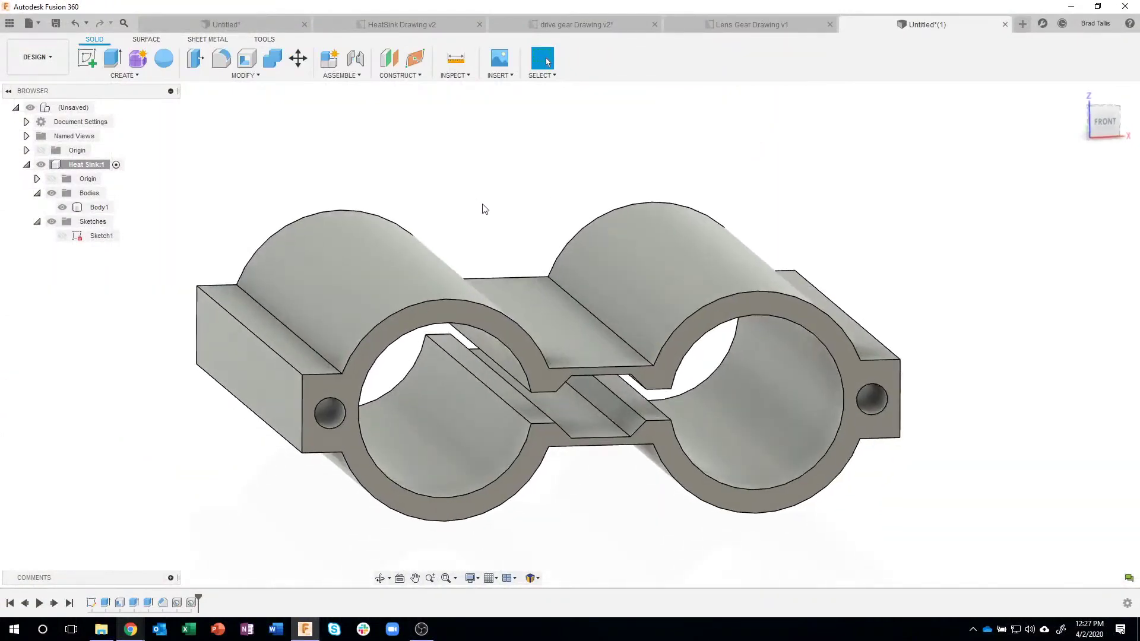
key(F6)
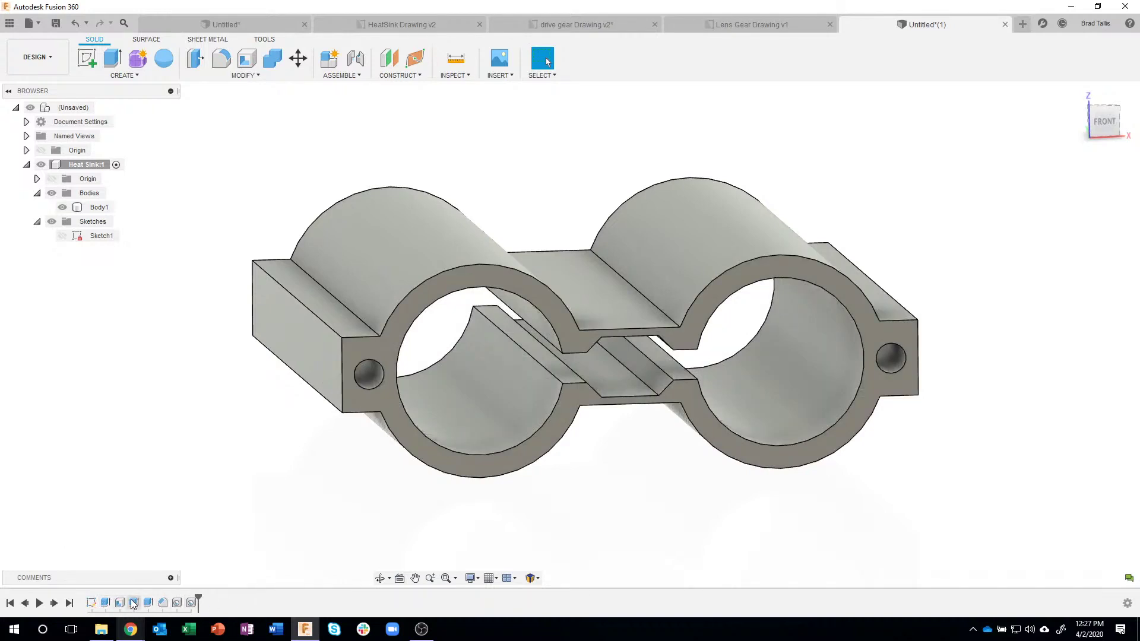
shift+middle_drag(403, 508, 408, 512)
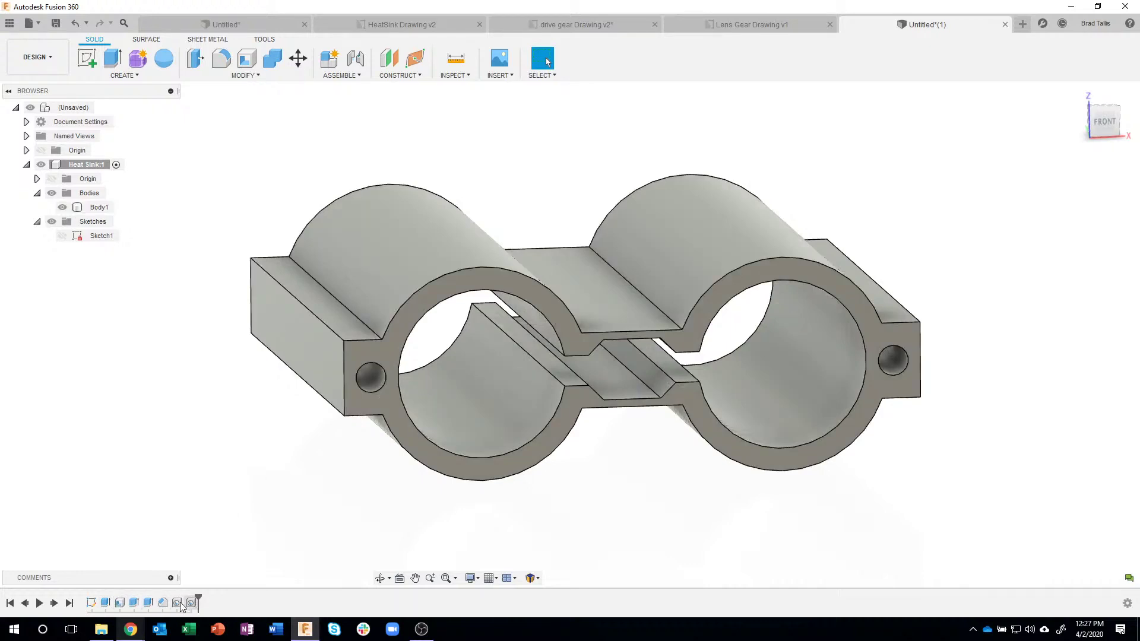
double_click(104, 603)
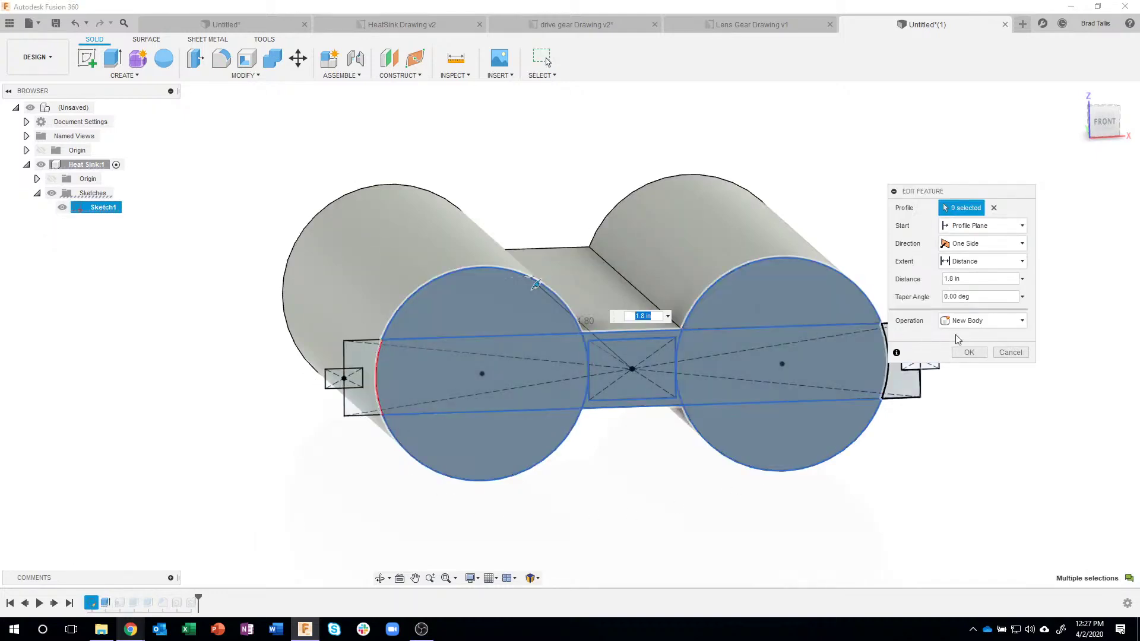
click(1022, 353)
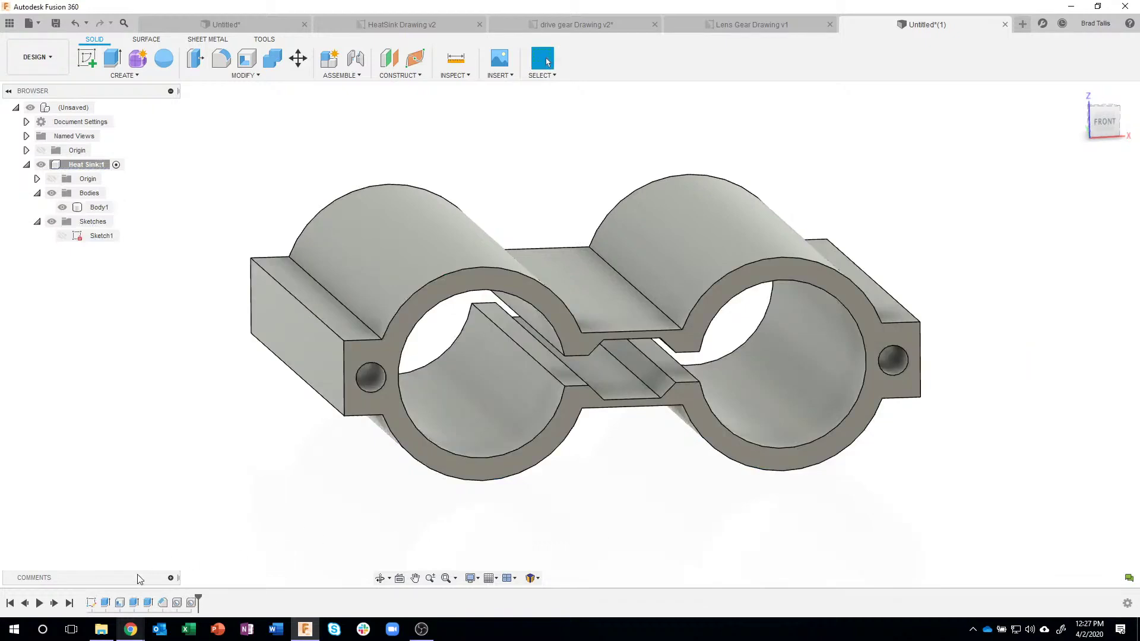
Show the base sketch and select both halves of the small slot rectangles on the two end tabs.
mouse_move(244, 510)
shift+middle_down()
mouse_move(331, 508)
mouse_move(328, 499)
shift+middle_up()
click(62, 236)
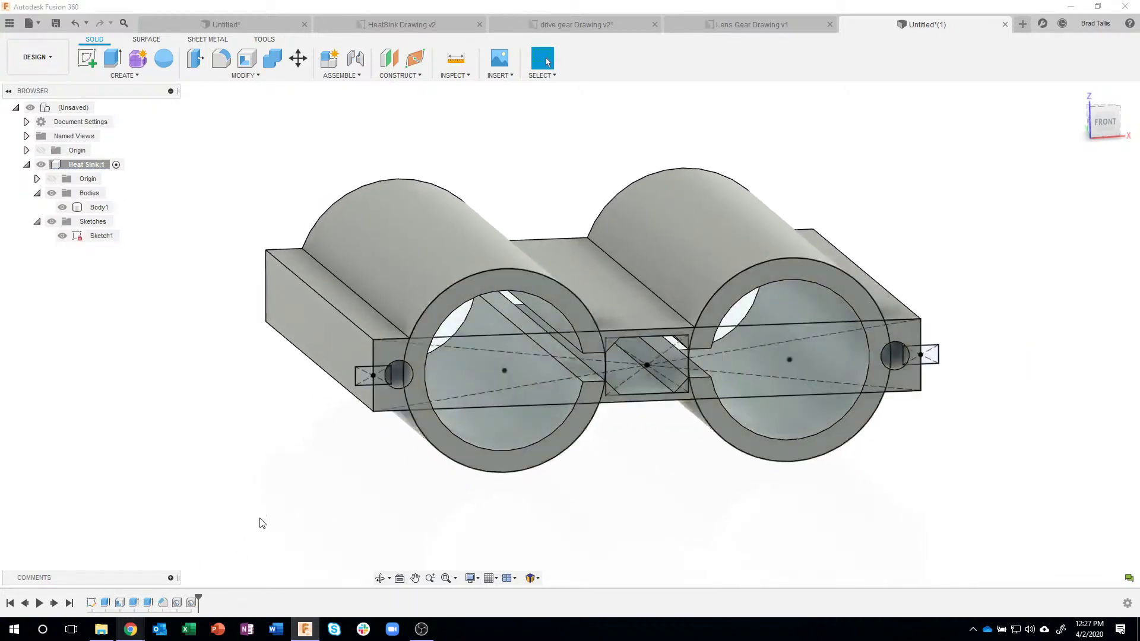
scroll(369, 496, up, 2)
click(385, 350)
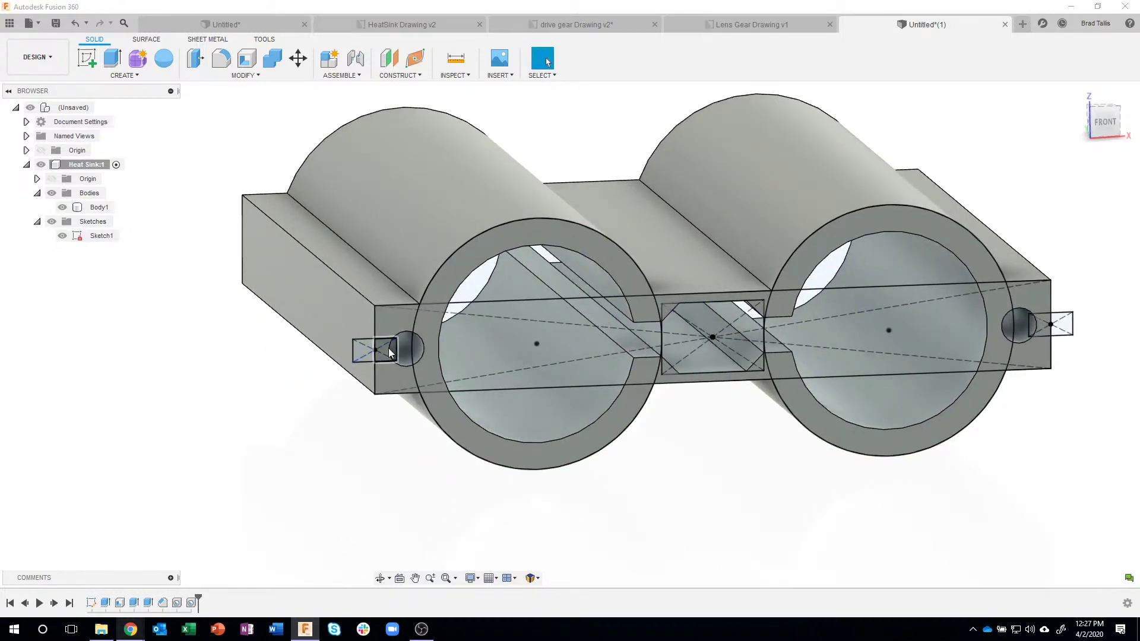
shift+click(1048, 326)
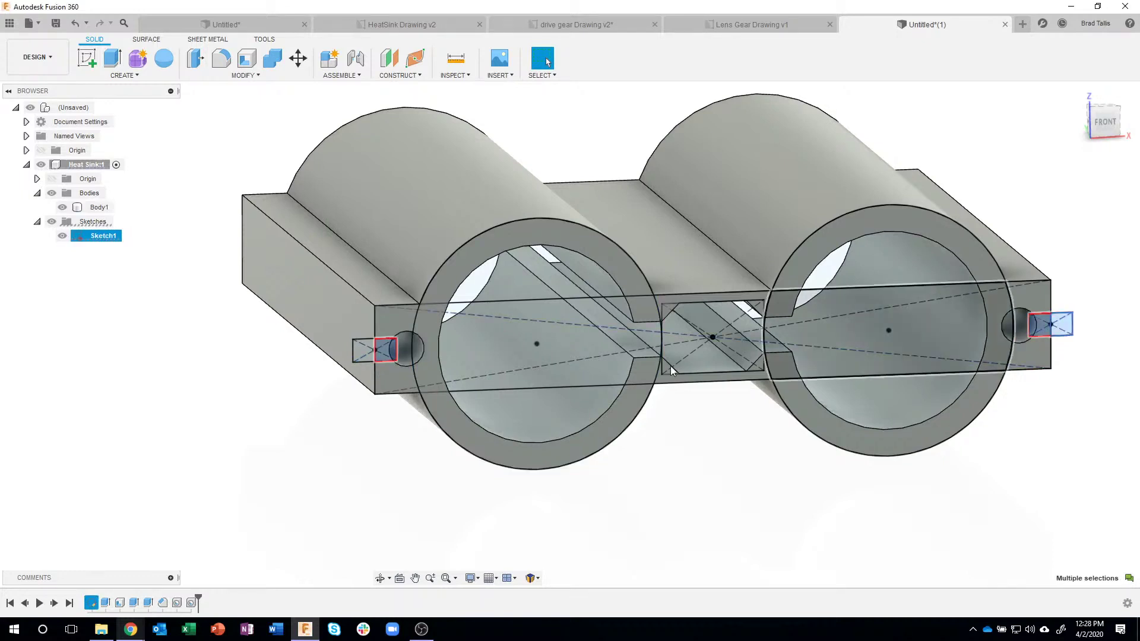
shift+click(361, 351)
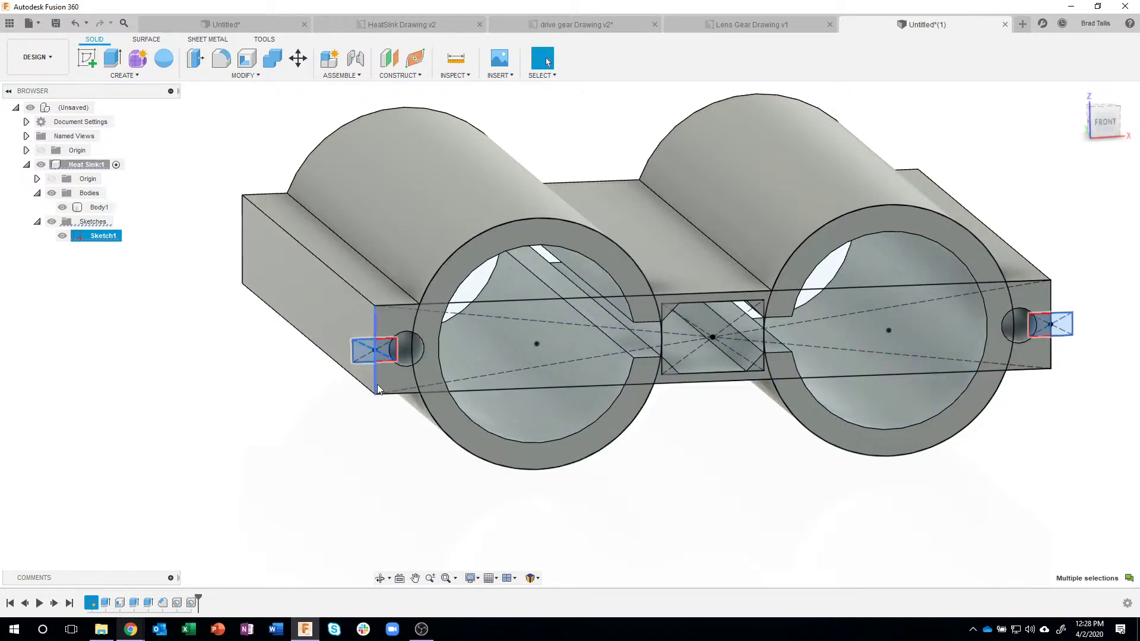
Deselect the outer half of the left slot rectangle and select it again.
scroll(358, 370, up, 5)
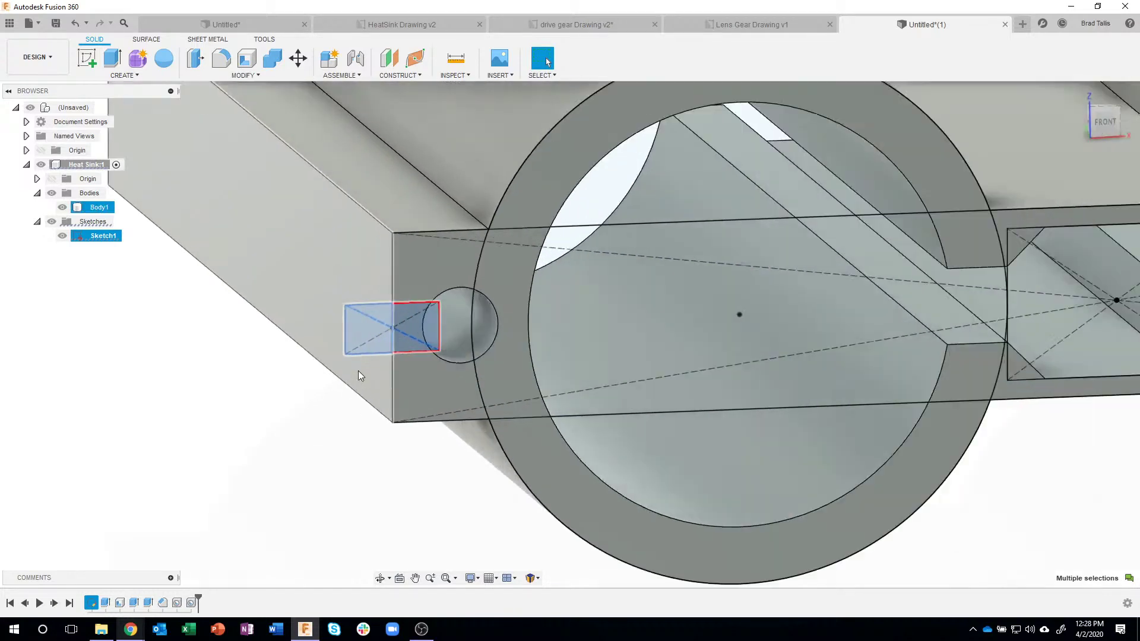
ctrl+click(365, 329)
scroll(367, 525, down, 2)
shift+middle_drag(366, 524, 424, 316)
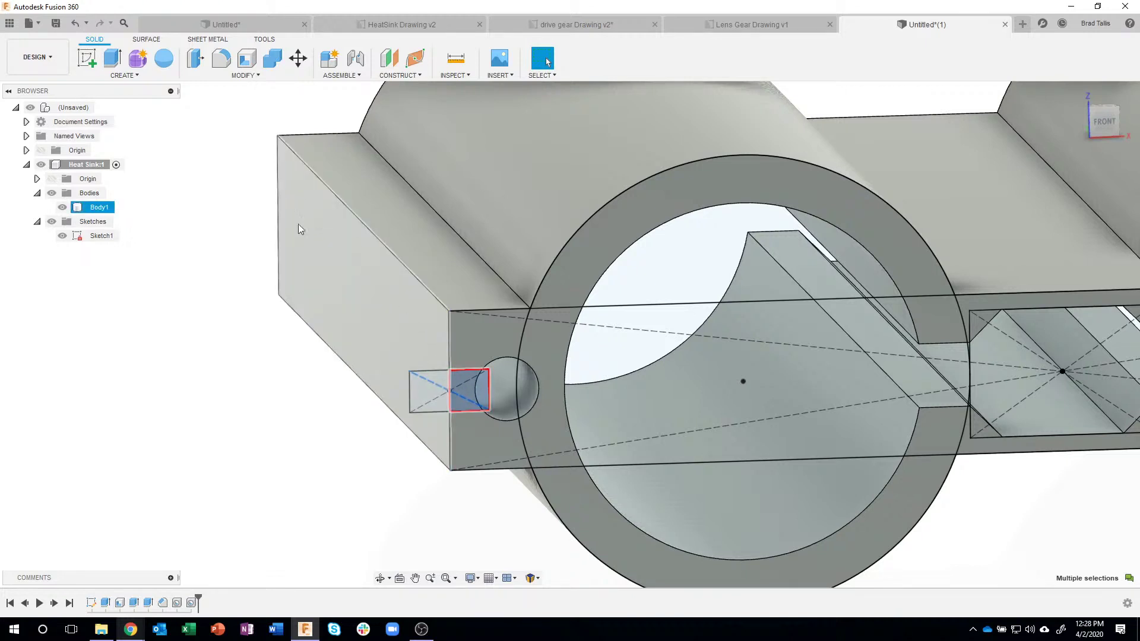
click(427, 393)
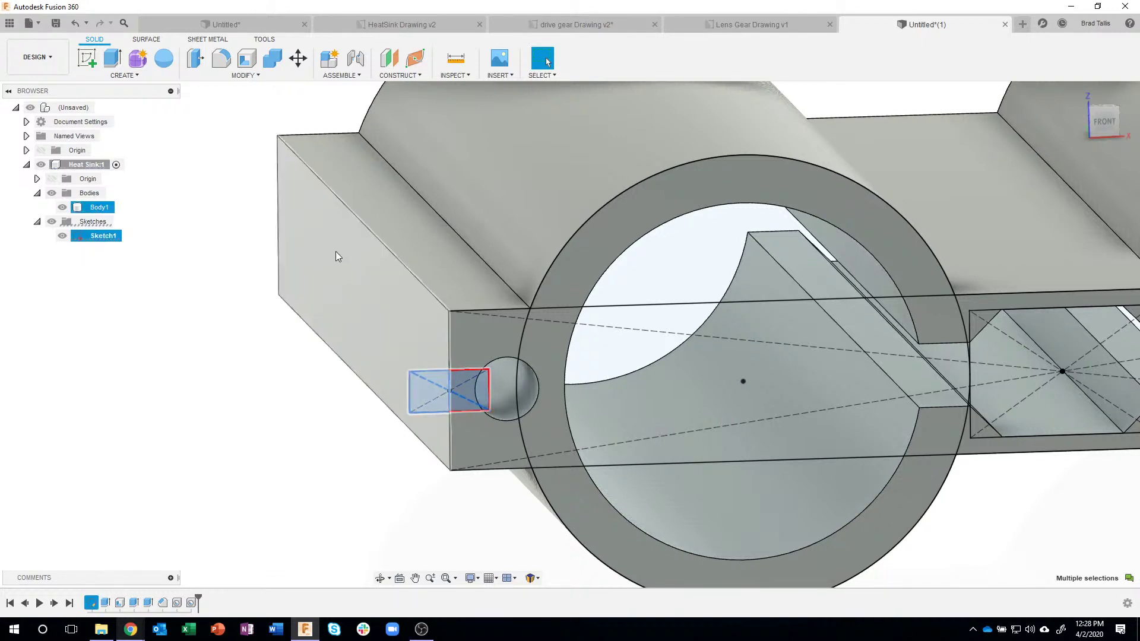
click(456, 404)
scroll(303, 445, down, 4)
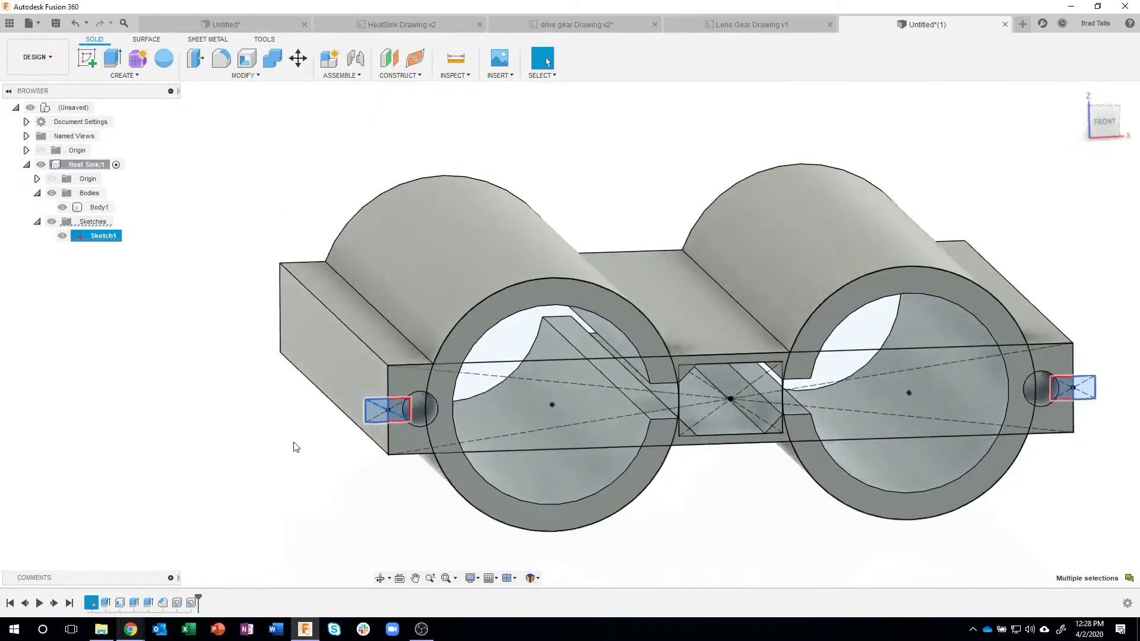
scroll(382, 405, up, 3)
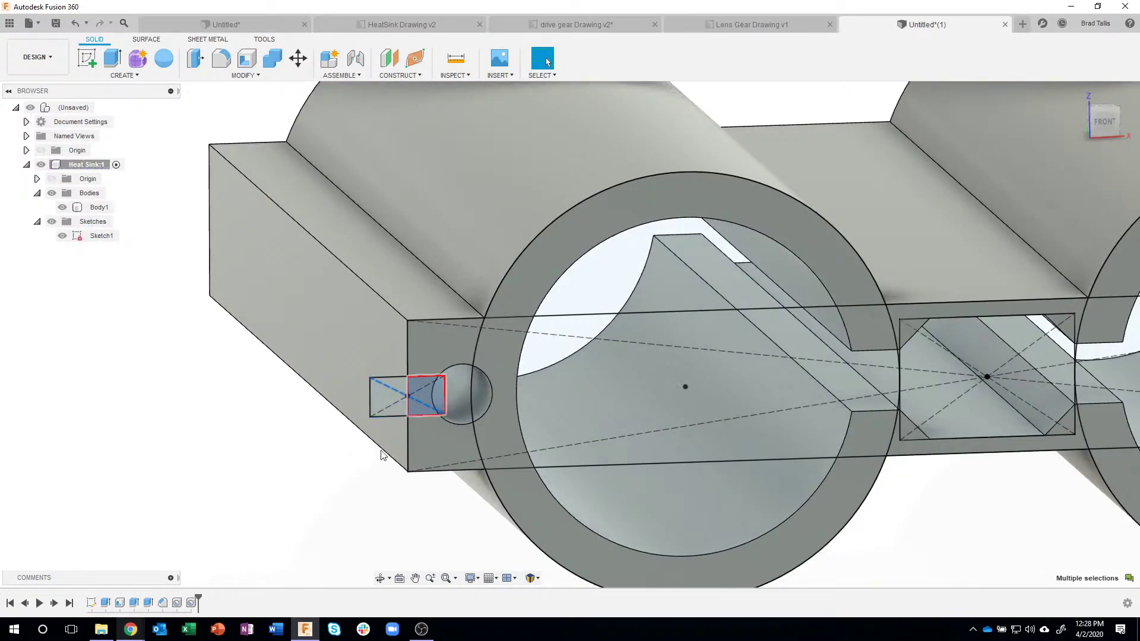
Extrude the four selected slot profiles as a cut with extent All through both end tabs, and hide the base sketch.
right_click(382, 399)
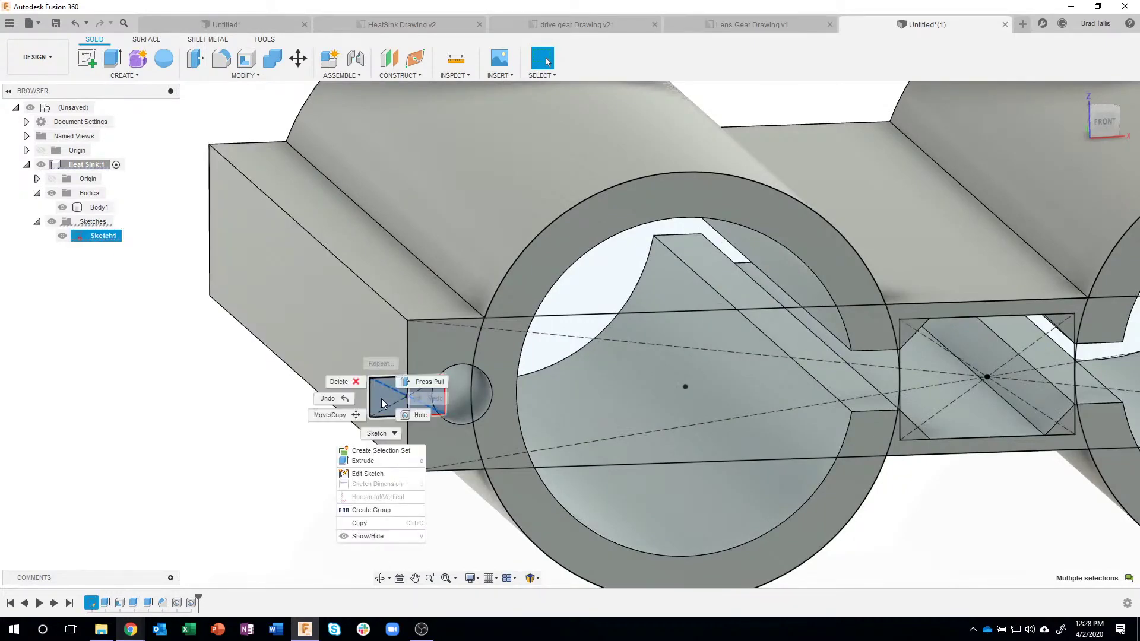
click(373, 446)
scroll(297, 488, down, 5)
shift+middle_drag(295, 487, 279, 350)
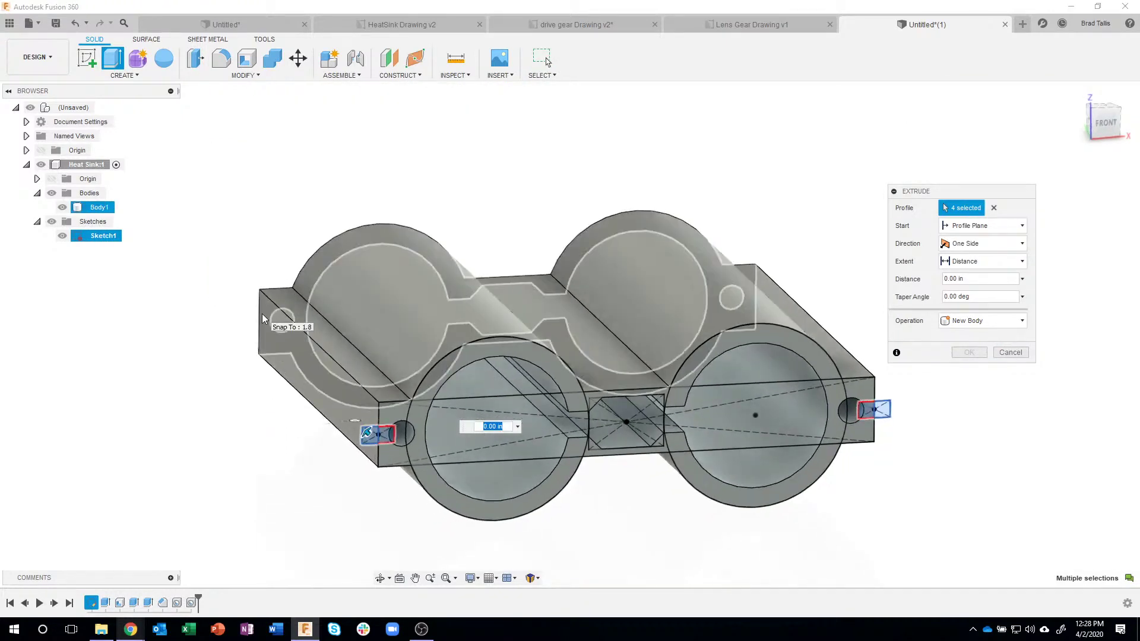
click(971, 260)
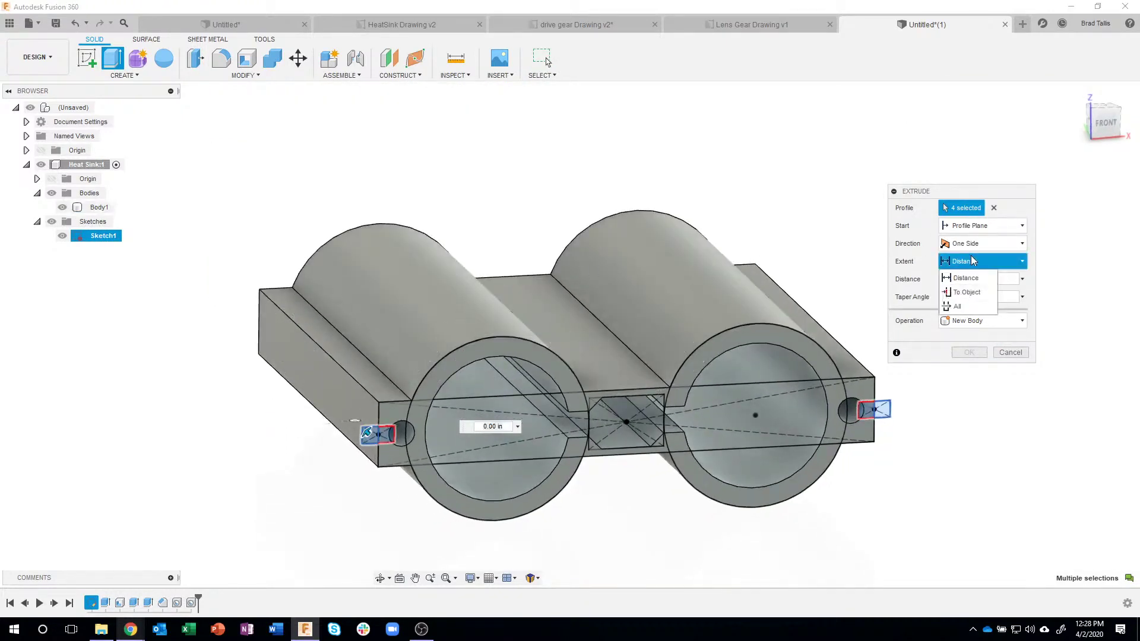
click(968, 306)
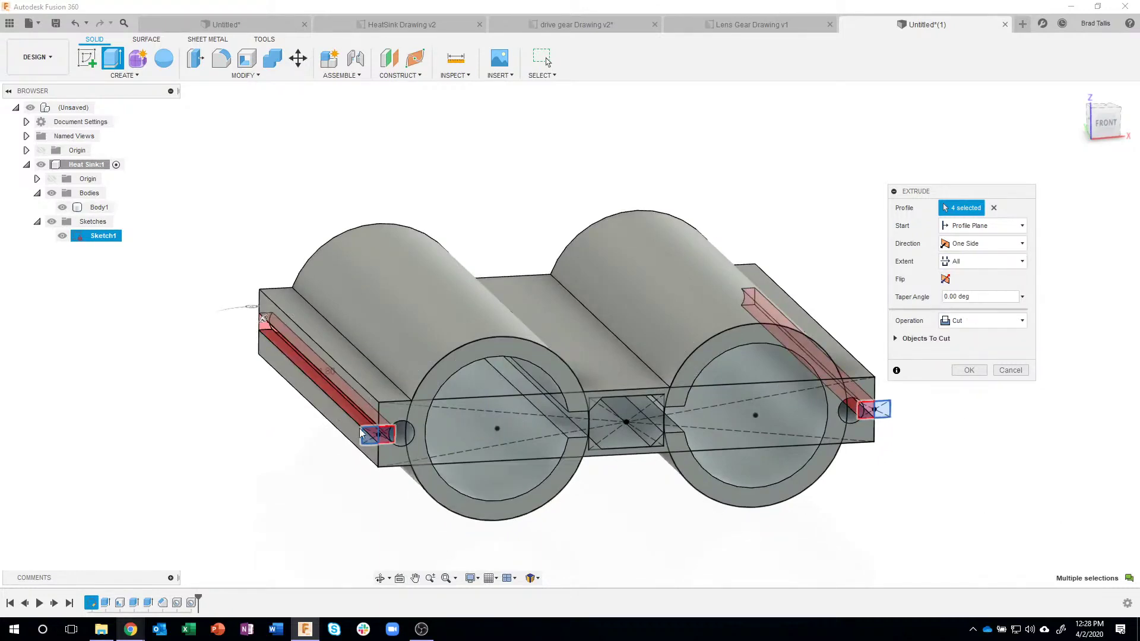
shift+middle_drag(354, 493, 402, 413)
shift+middle_drag(389, 491, 383, 442)
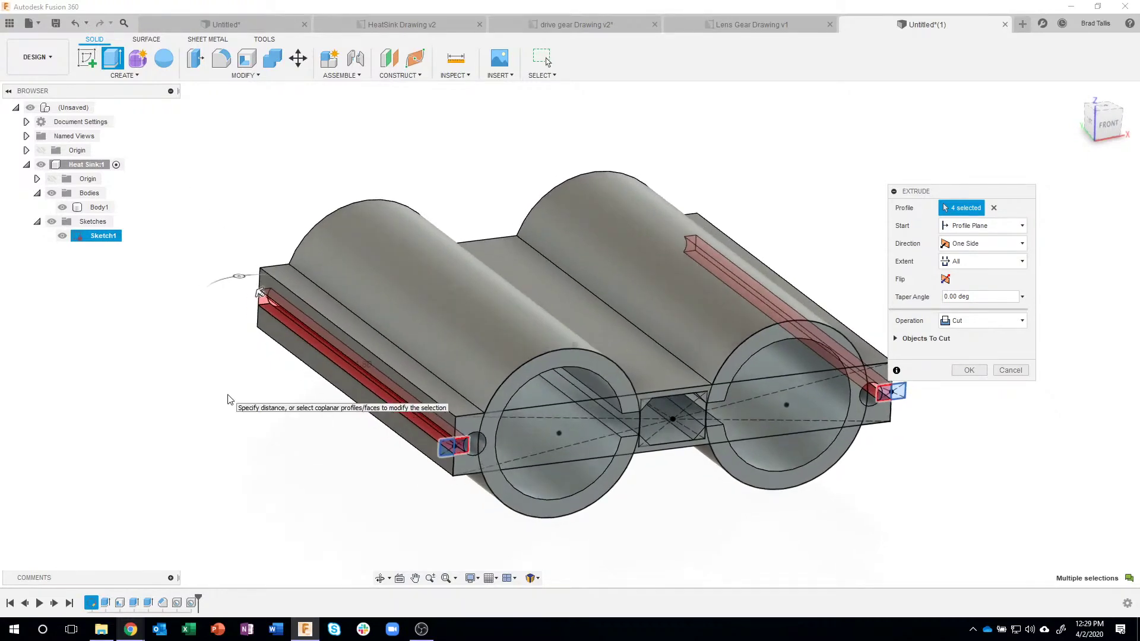
click(969, 370)
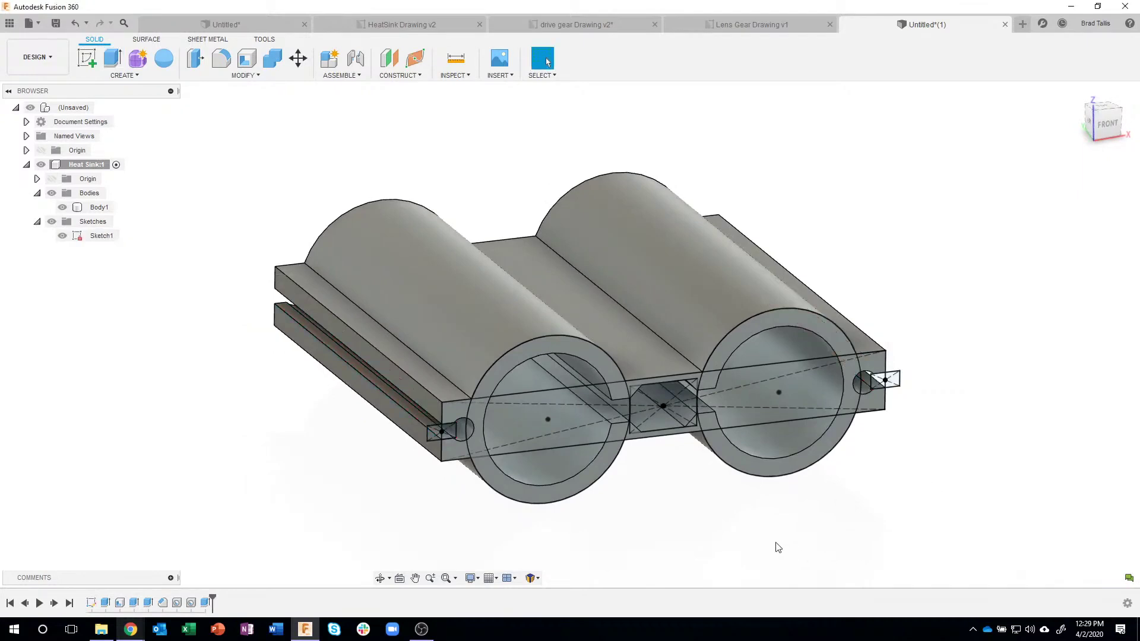
click(63, 236)
mouse_move(221, 399)
shift+middle_down()
mouse_move(232, 420)
mouse_move(183, 412)
mouse_move(371, 353)
mouse_move(389, 451)
mouse_move(790, 464)
shift+middle_up()
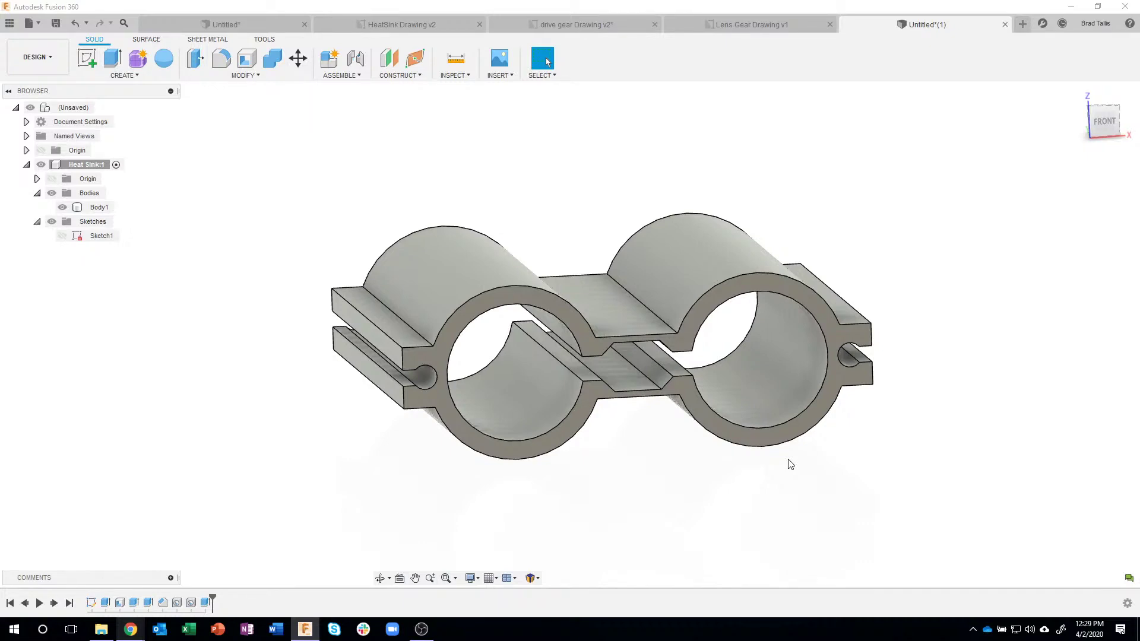
Check the small tube's dimensions in Detail B of the HeatSink drawing, and start a sketch on the model's front face.
click(398, 27)
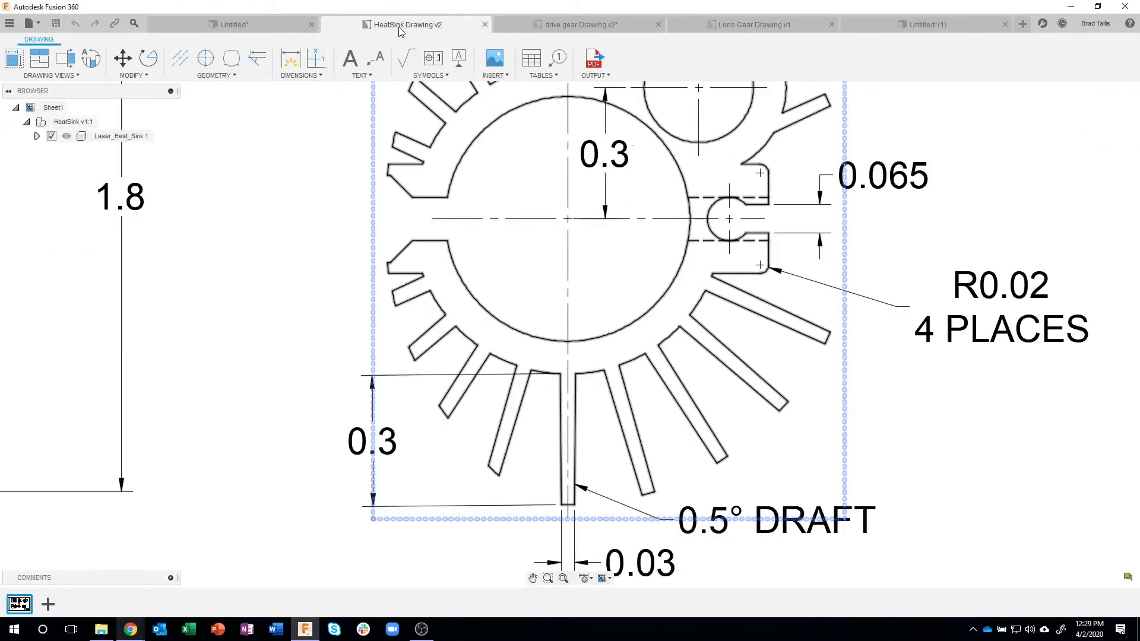
scroll(452, 380, down, 6)
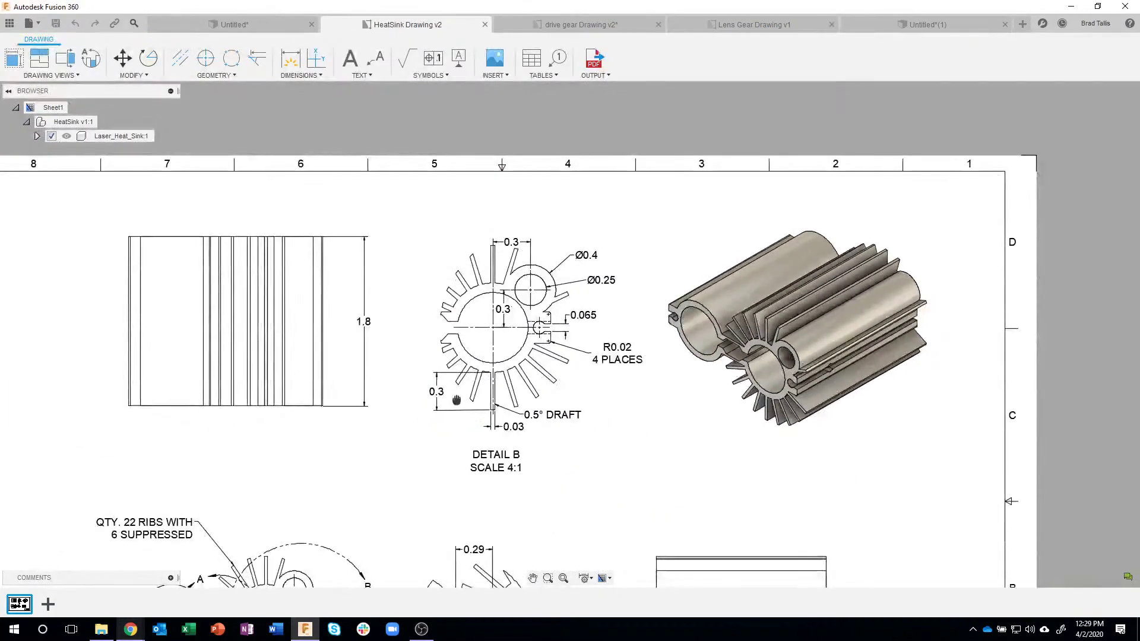
scroll(456, 406, down, 4)
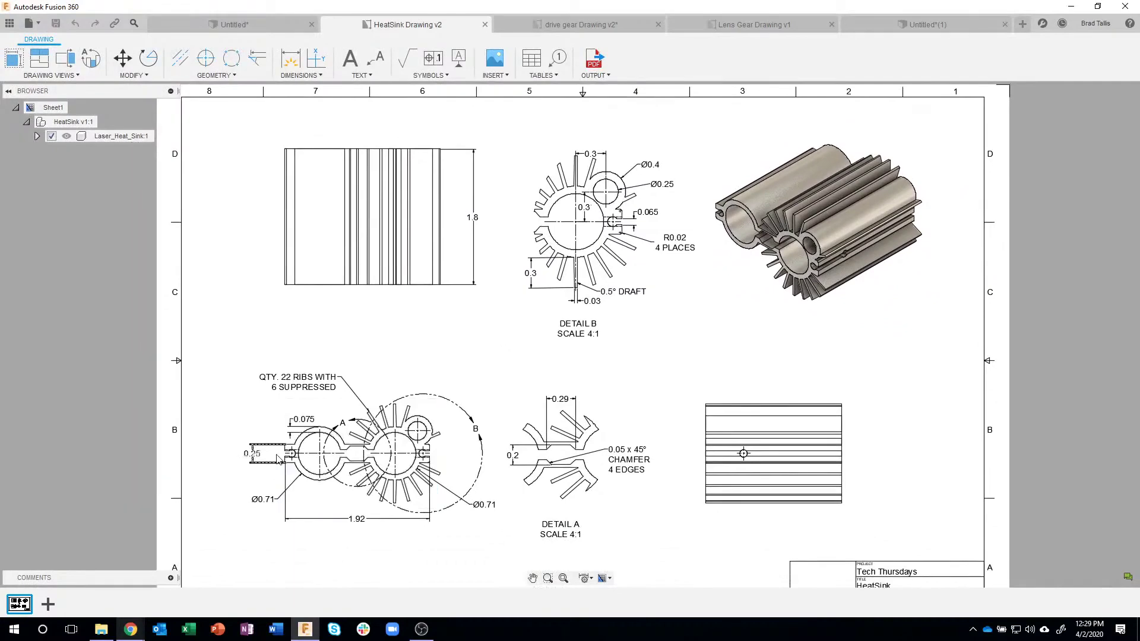
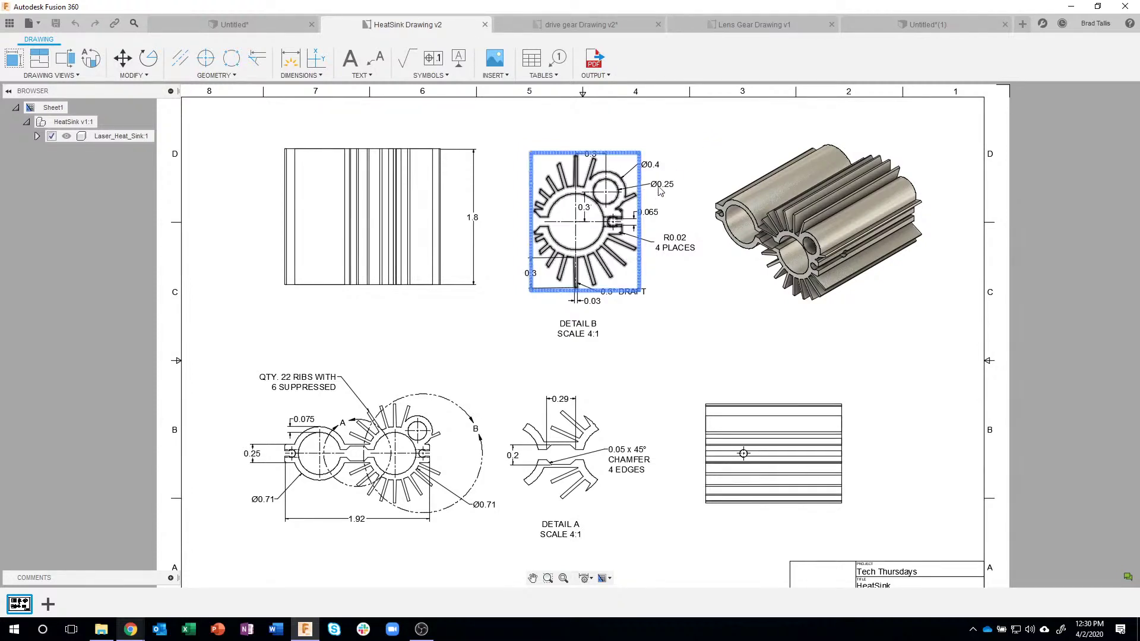
scroll(631, 154, up, 3)
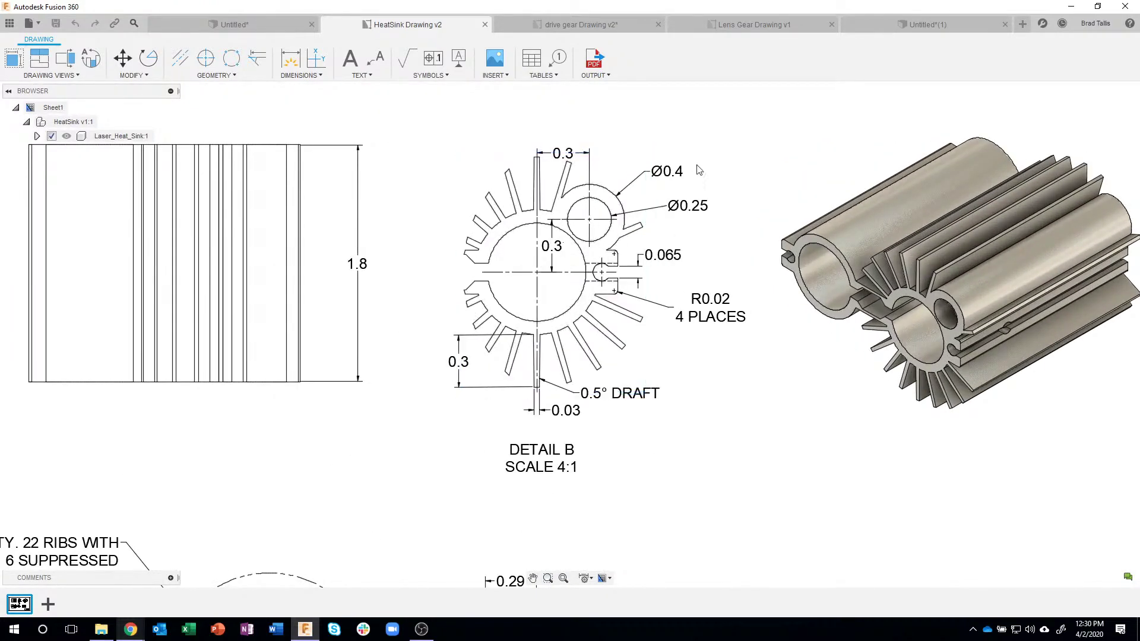
click(889, 24)
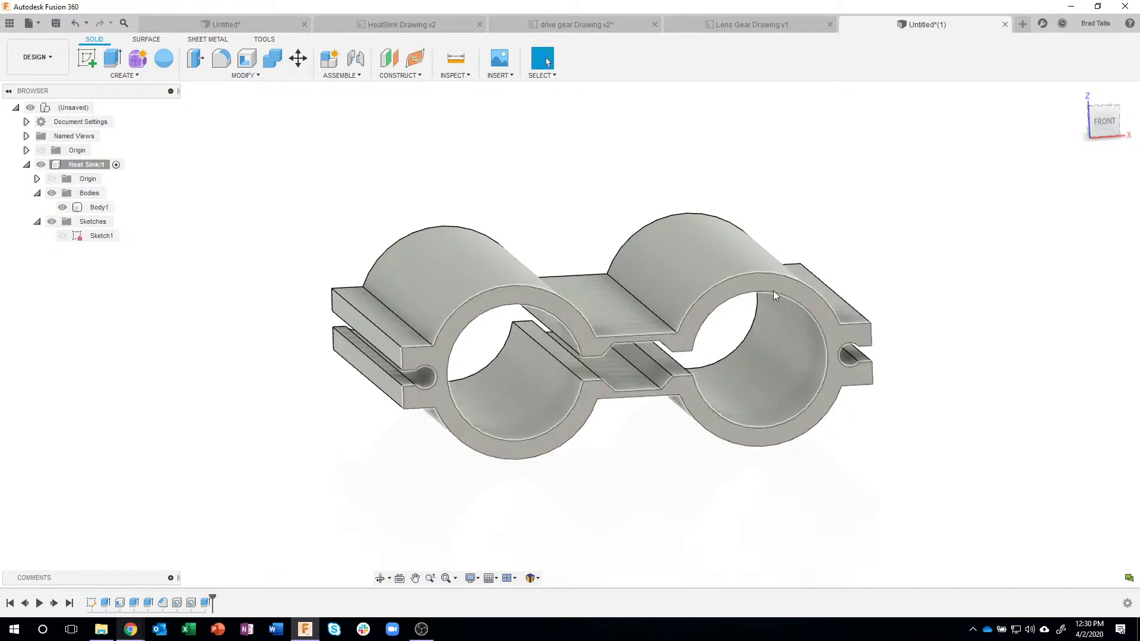
click(747, 285)
right_click(748, 284)
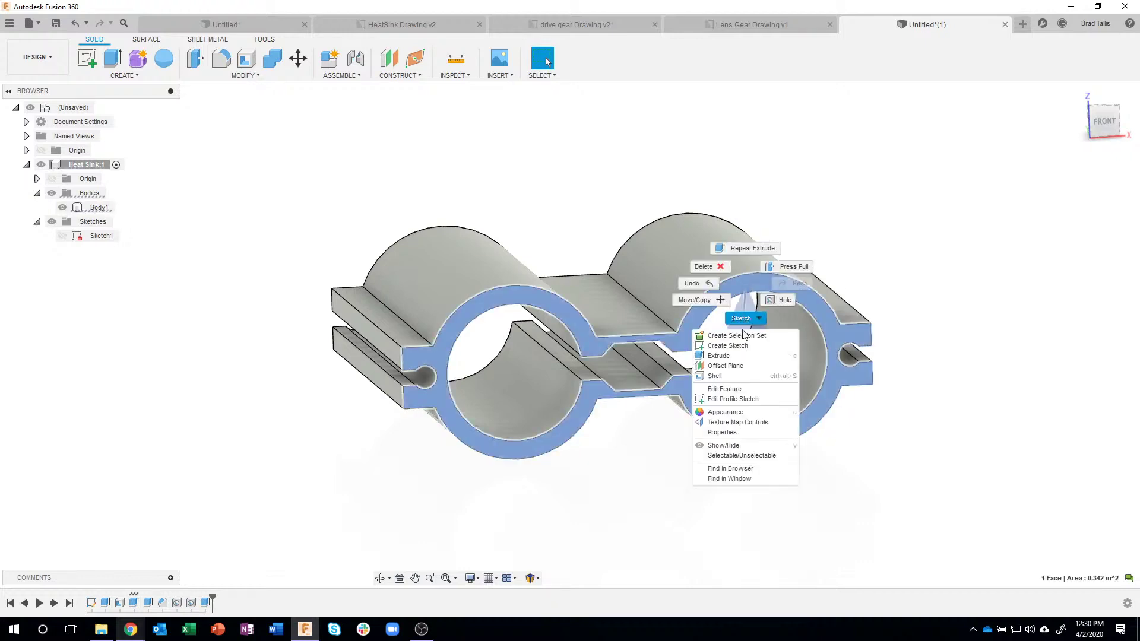
click(742, 346)
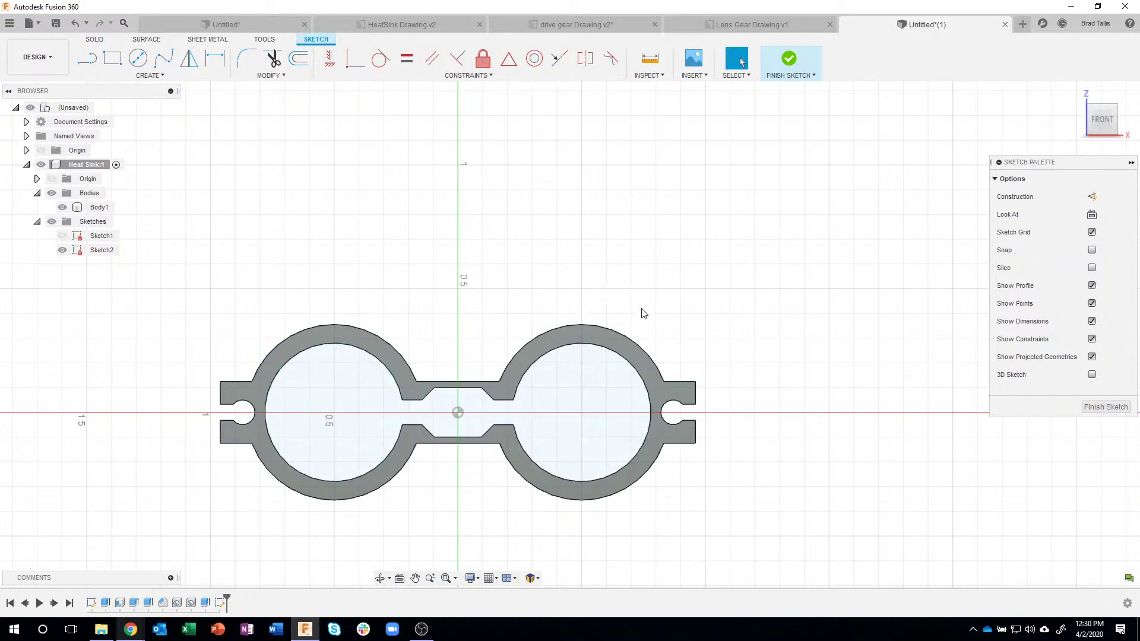
Sketch a 0.4 in diameter circle above and to the right of the right tube.
click(139, 62)
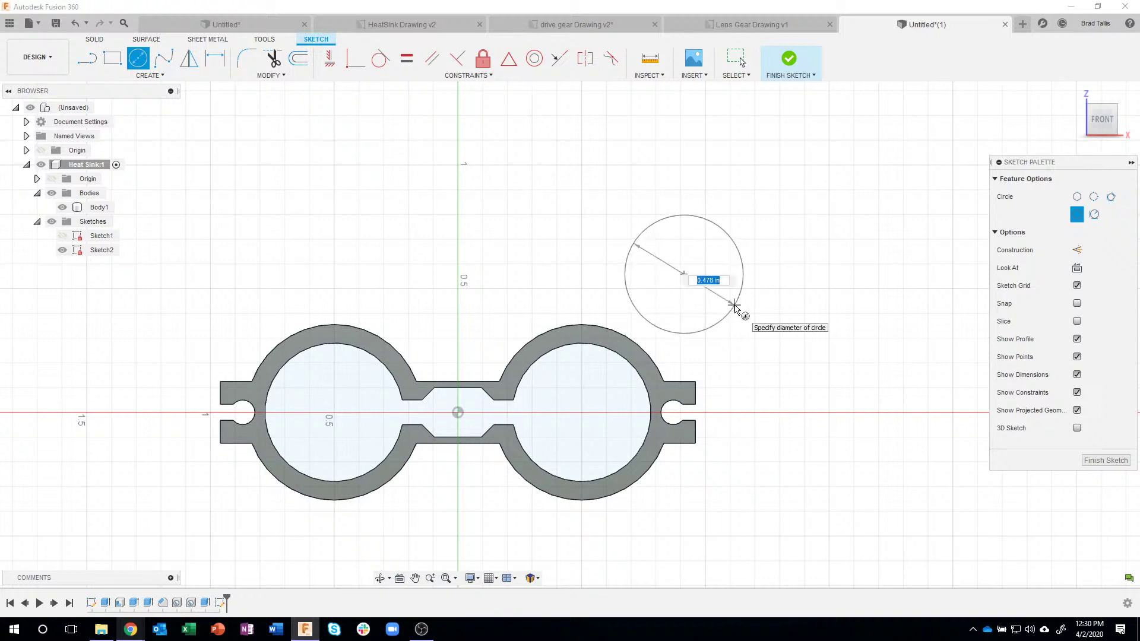
key(Return)
key(Escape)
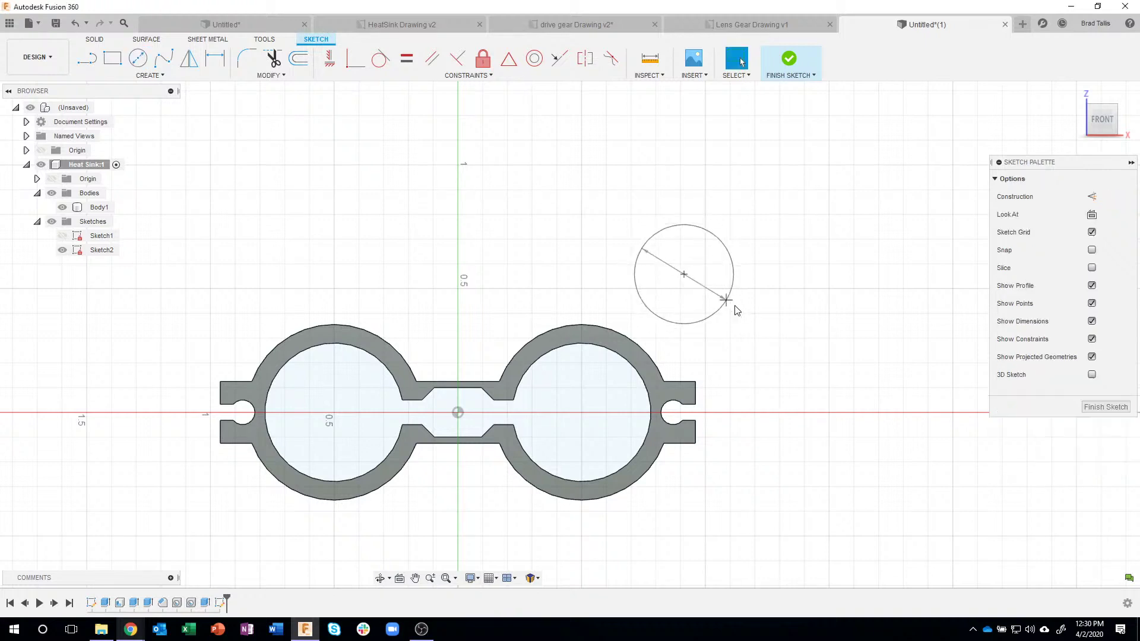
Dimension the horizontal distance between the circle's center and the right tube's center as 0.3 in.
key(d)
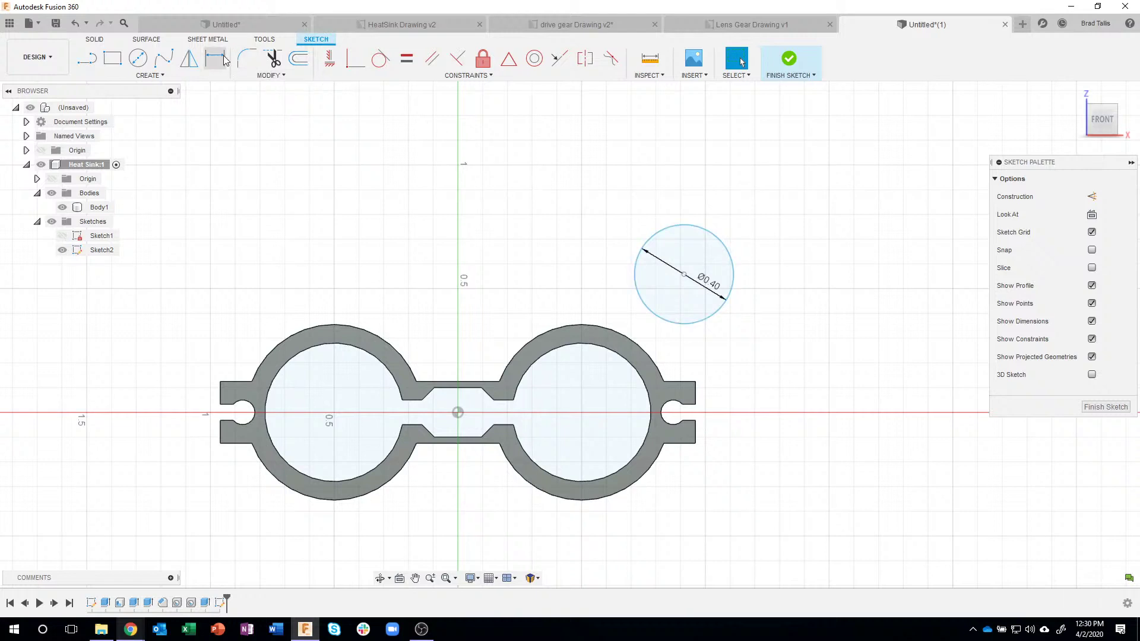
scroll(669, 247, up, 2)
click(689, 285)
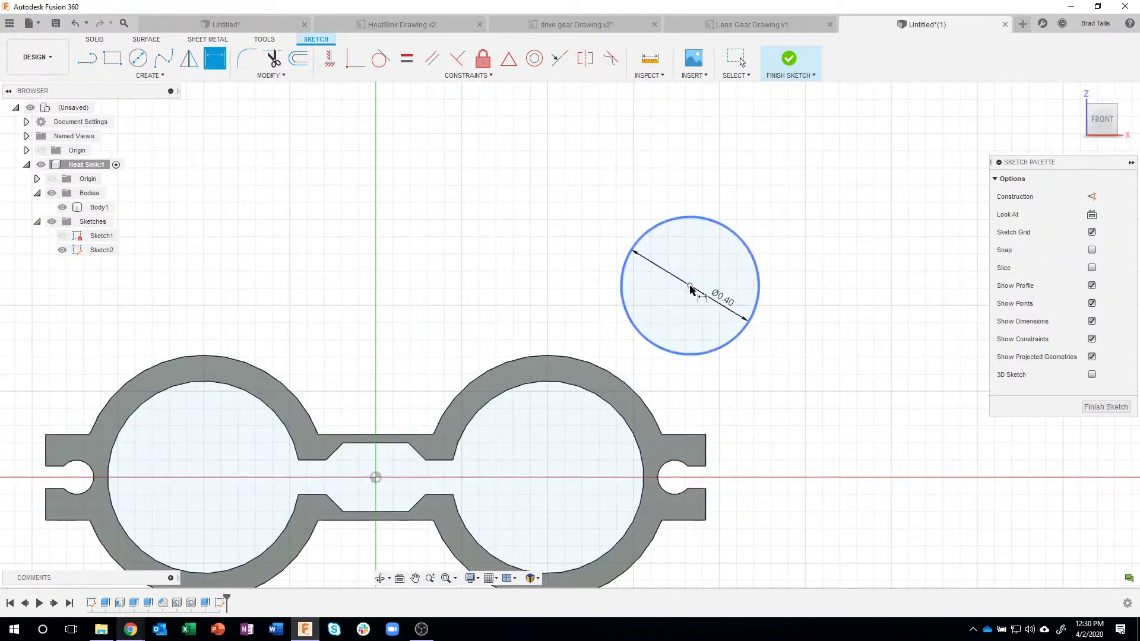
click(548, 478)
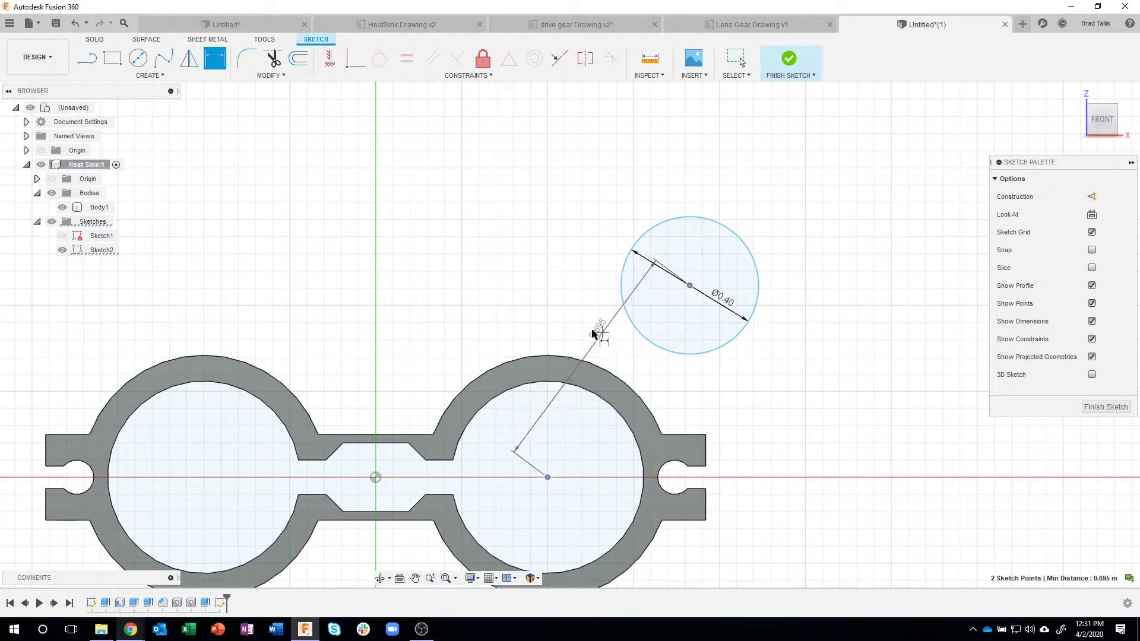
right_click(594, 329)
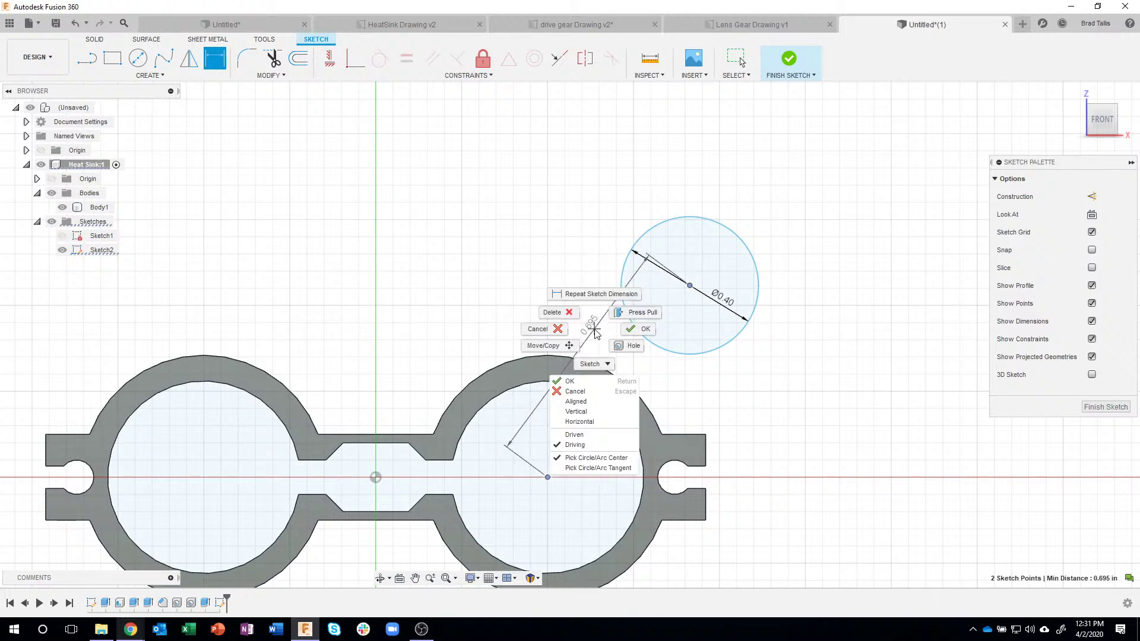
click(603, 422)
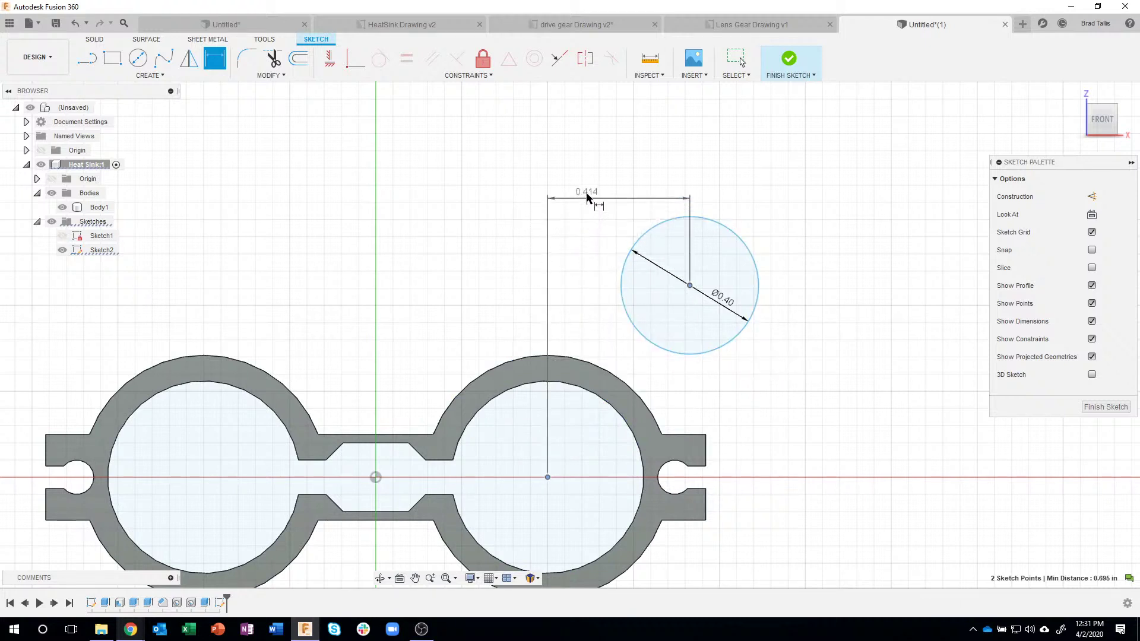
click(591, 193)
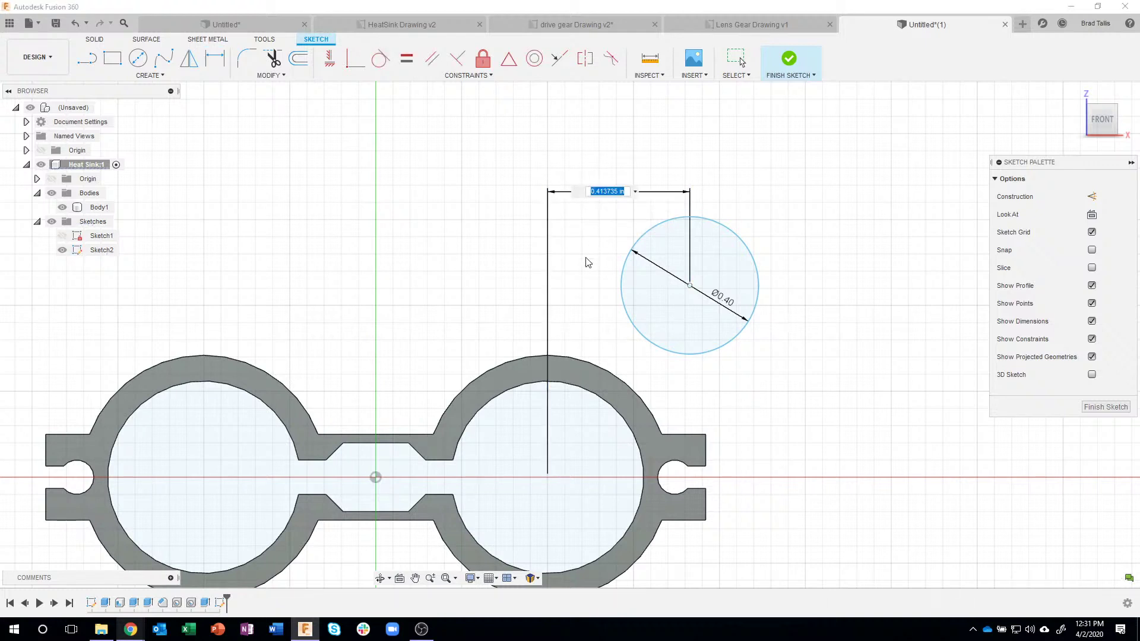
text(.3)
key(Return)
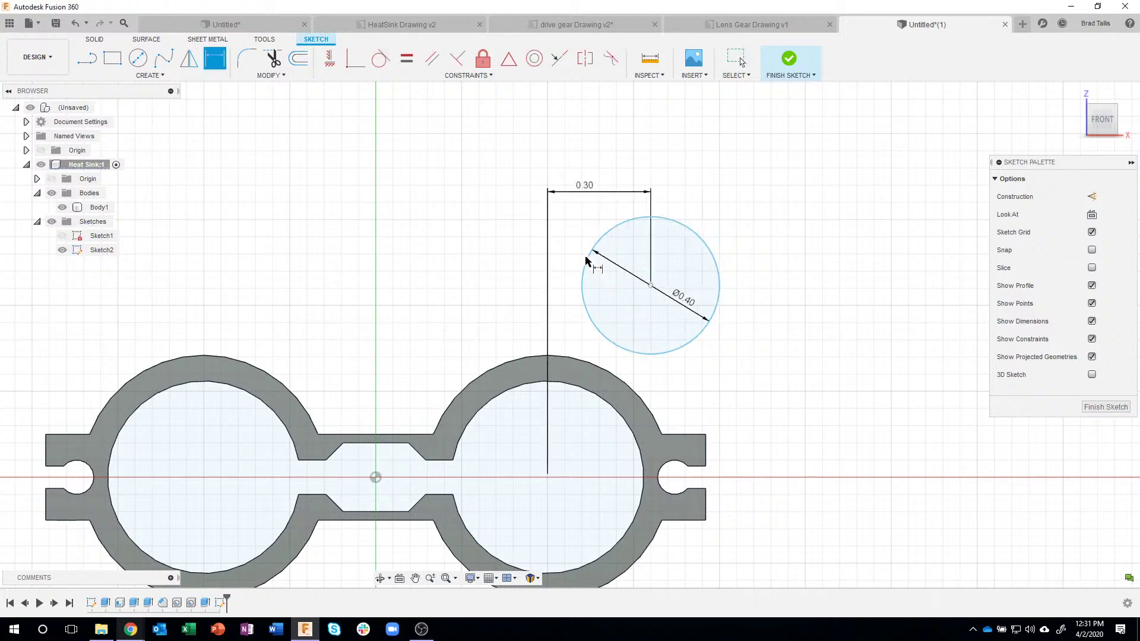
Dimension the vertical distance between the circle's center and the right tube's center as 0.3 in, and finish the sketch.
click(650, 287)
click(547, 478)
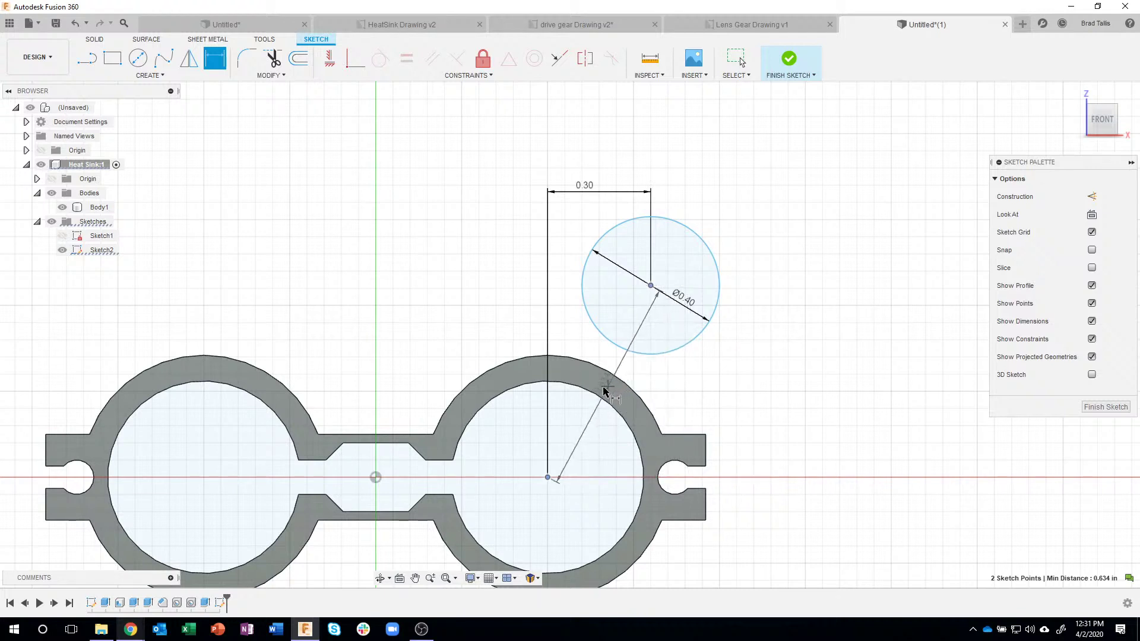
right_click(581, 425)
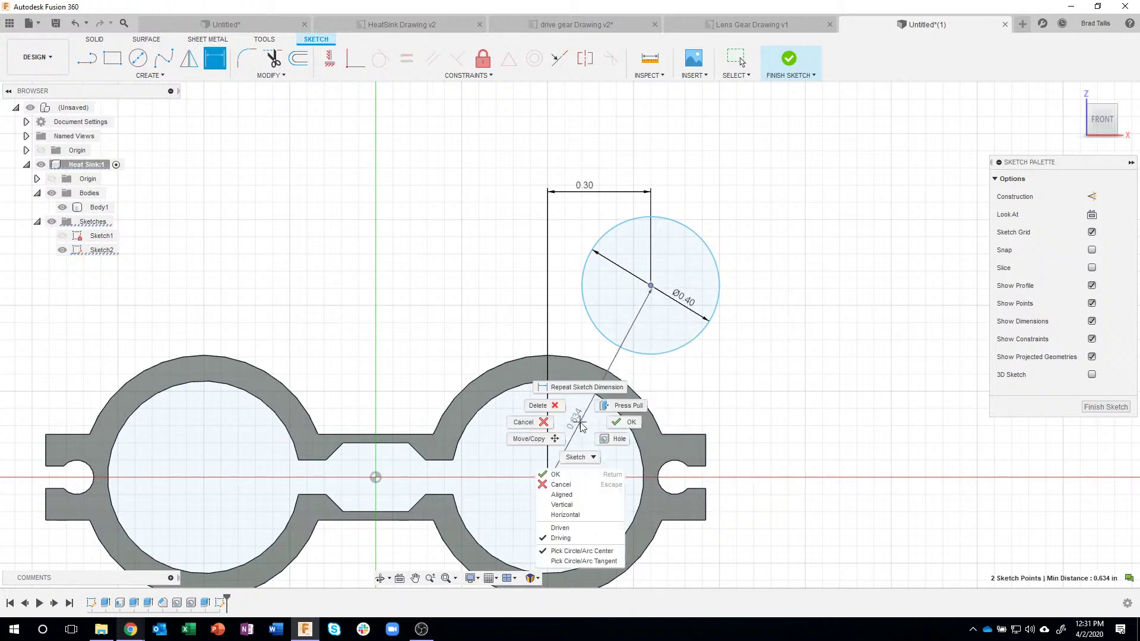
click(579, 505)
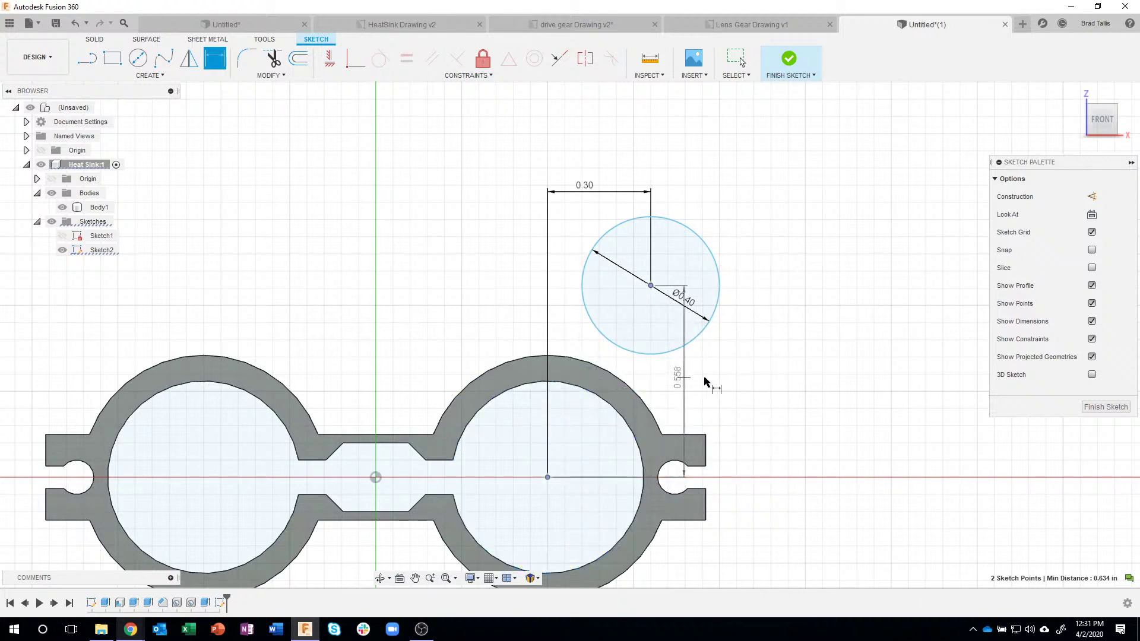
click(777, 376)
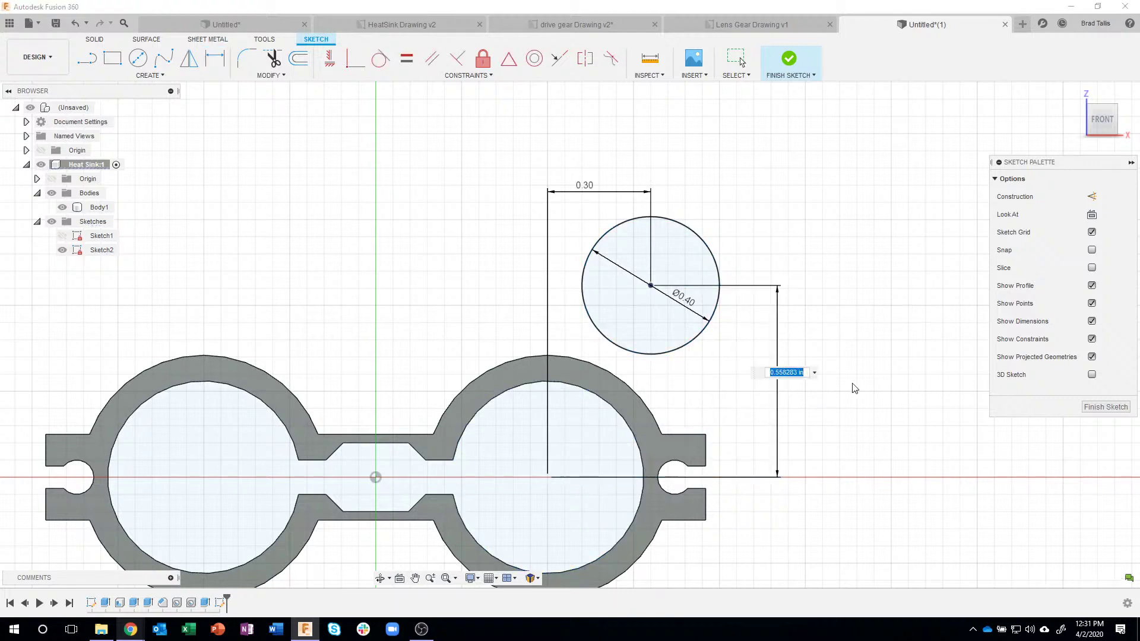
key(Return)
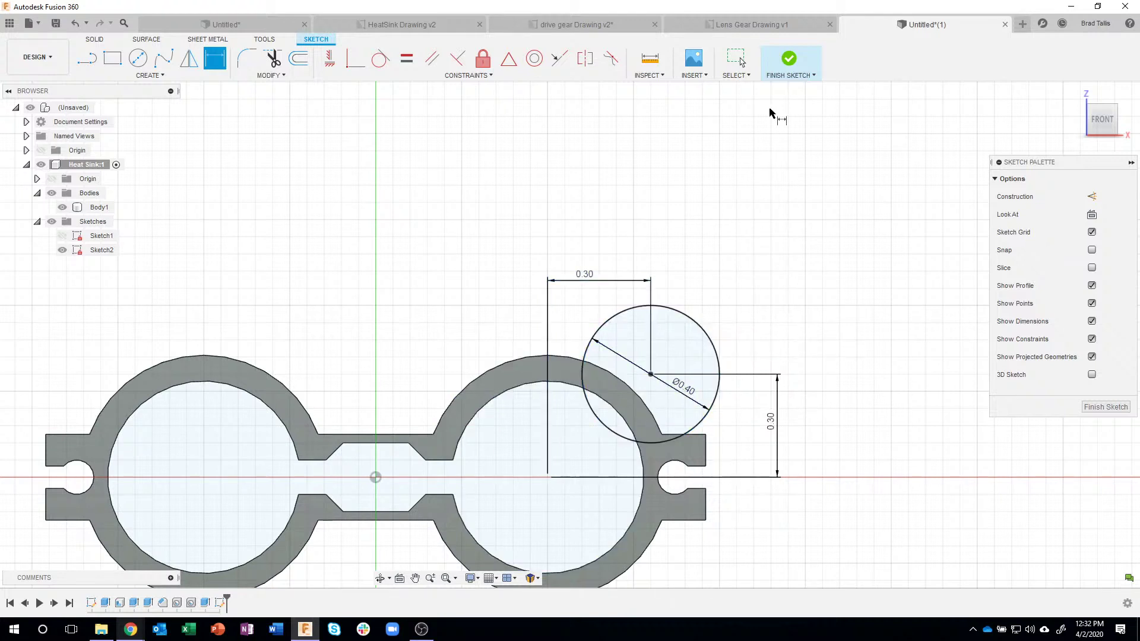
click(790, 60)
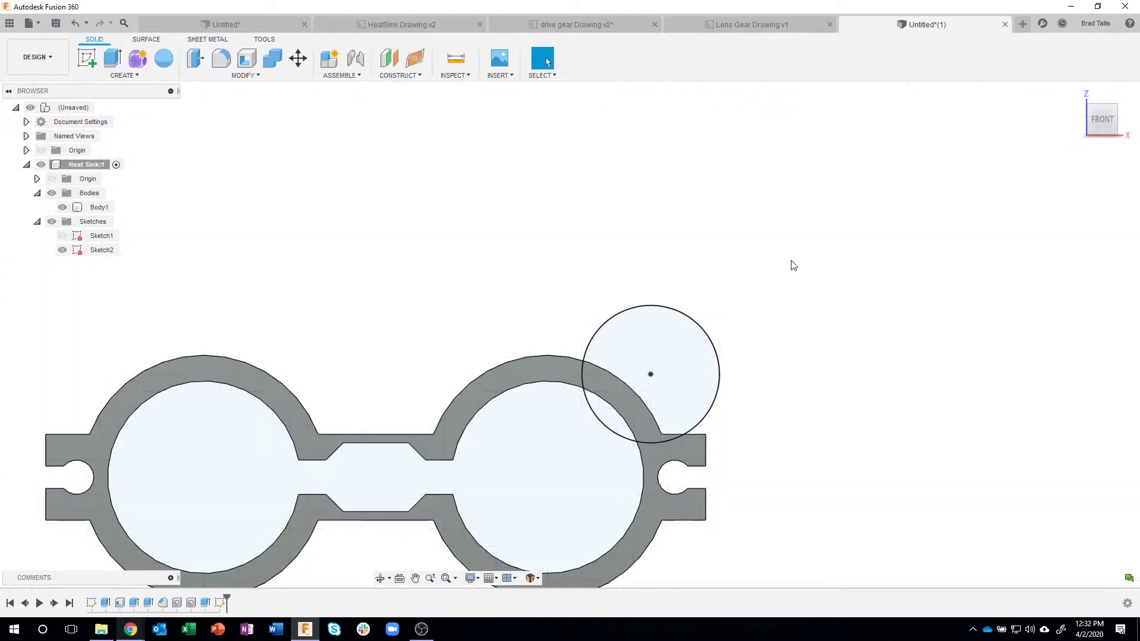
shift+middle_drag(802, 244, 677, 319)
click(701, 337)
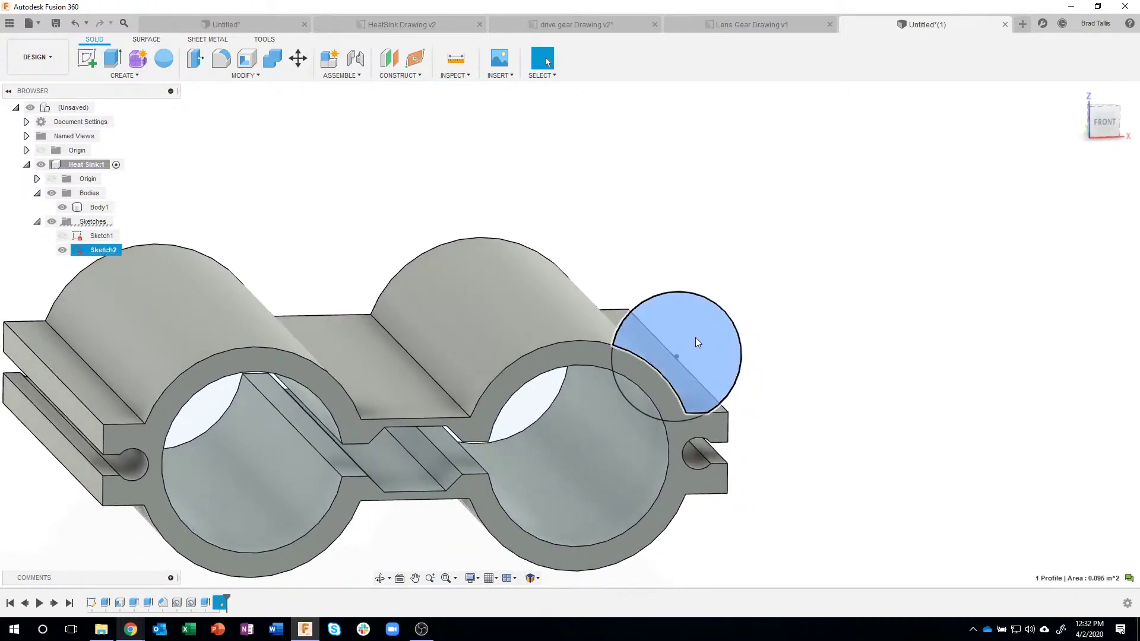
shift+click(638, 390)
shift+click(632, 392)
click(641, 402)
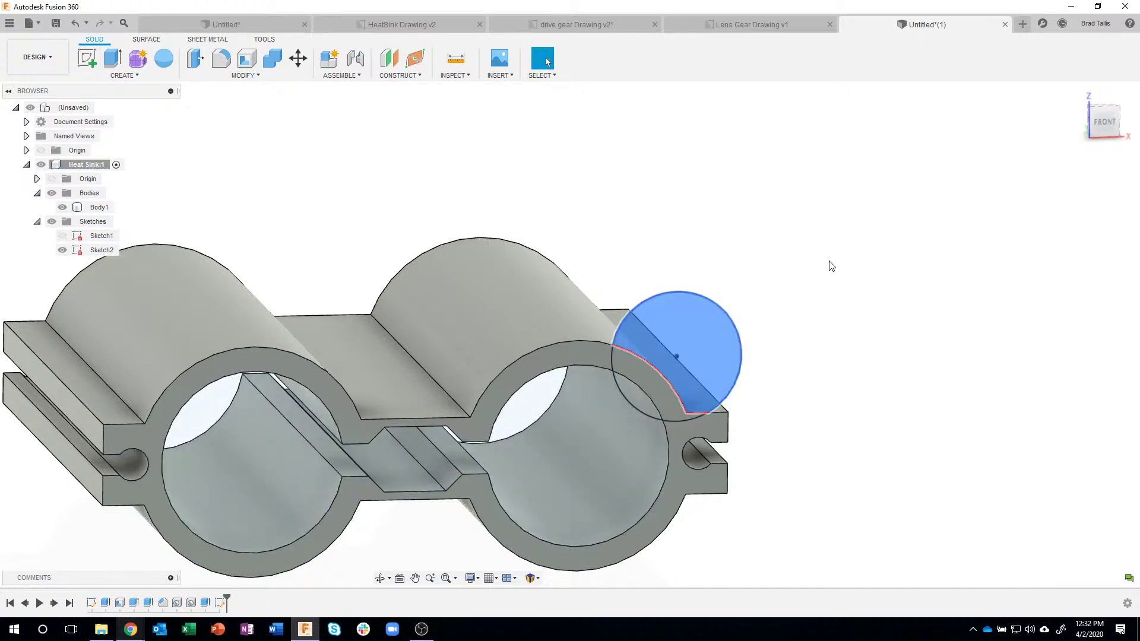
Extrude the circle's outer profile above the right tube by -1.8 in, joined to the body.
click(717, 323)
click(710, 322)
right_click(709, 322)
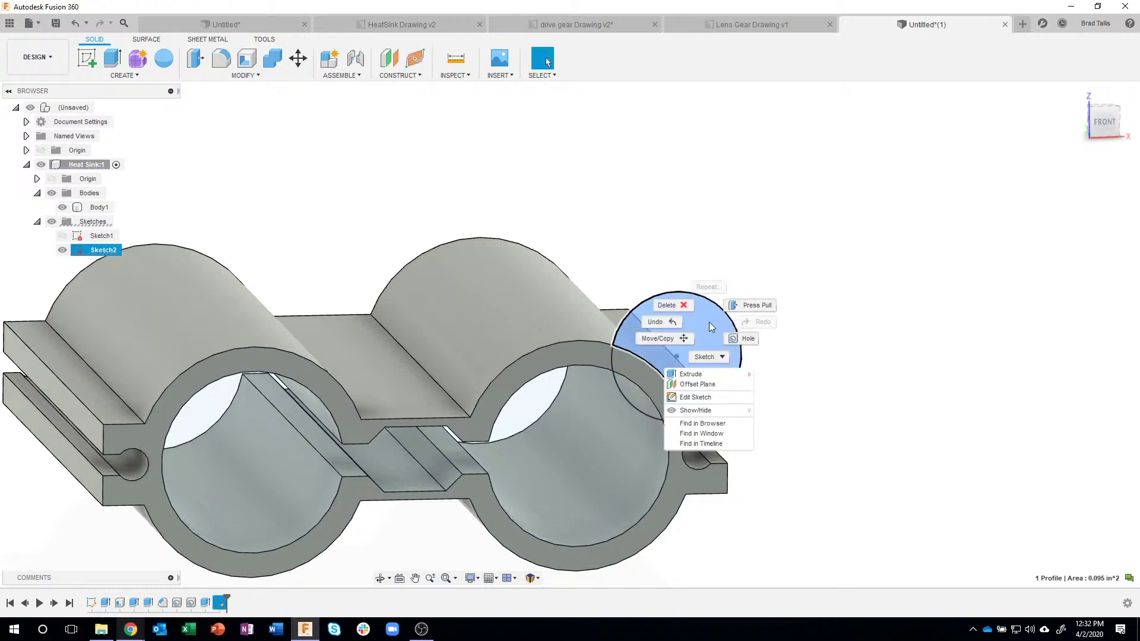
click(692, 374)
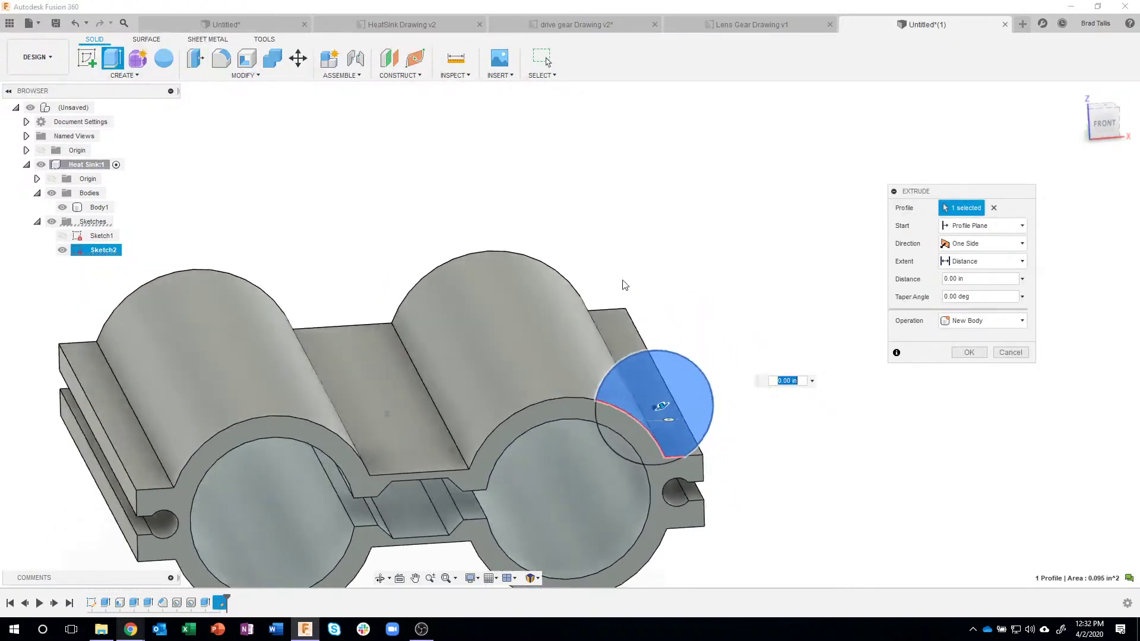
text(-1.8)
key(Return)
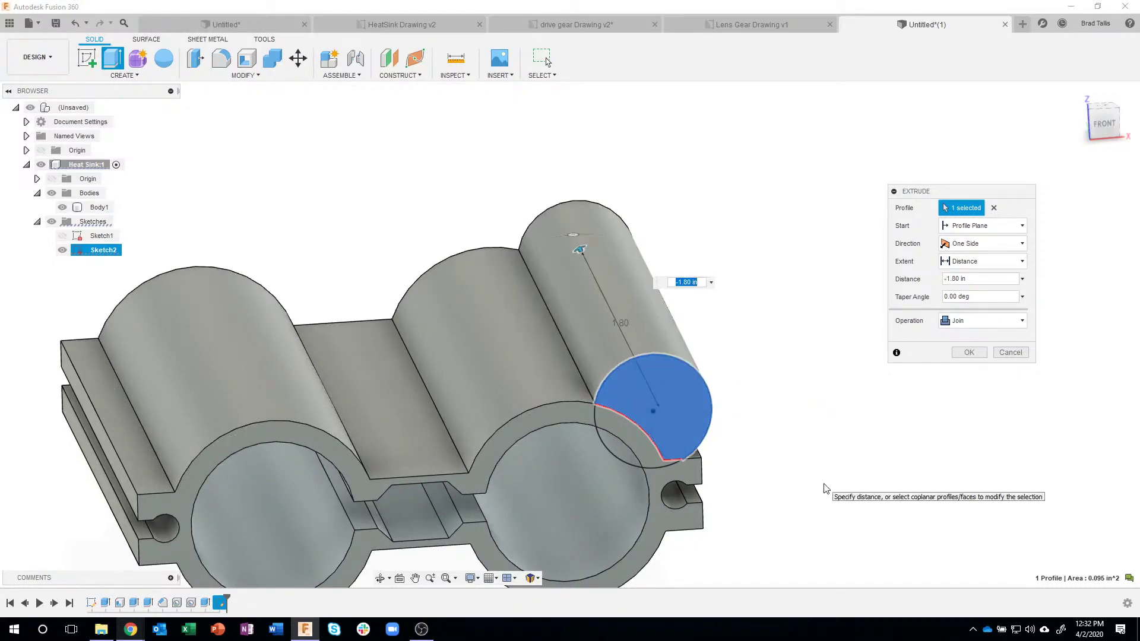
shift+middle_drag(796, 399, 913, 376)
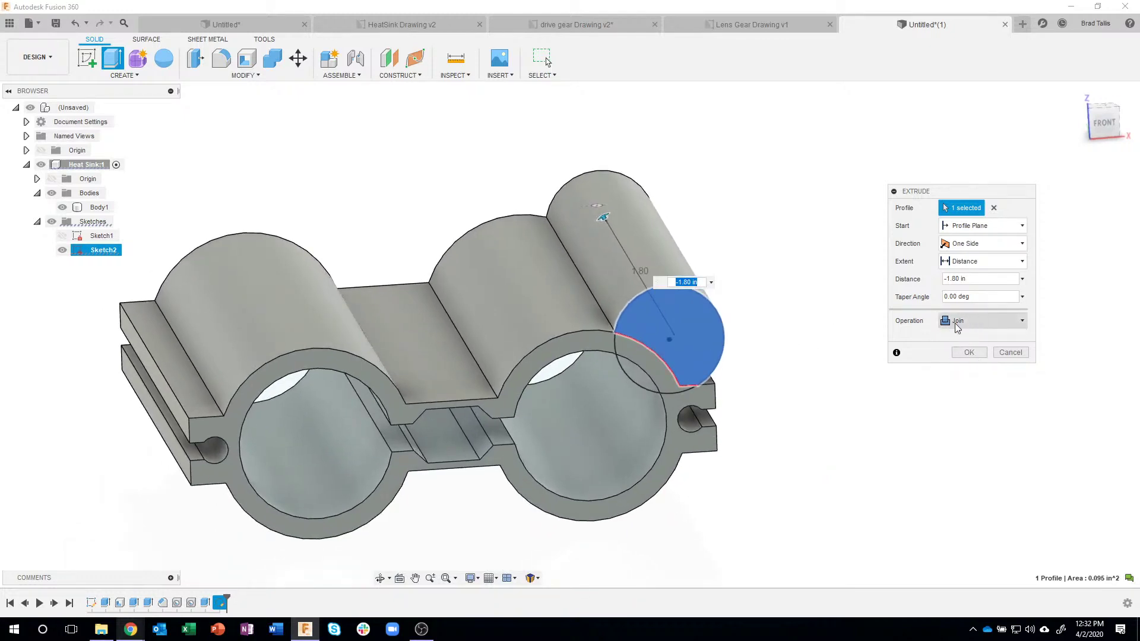
click(967, 353)
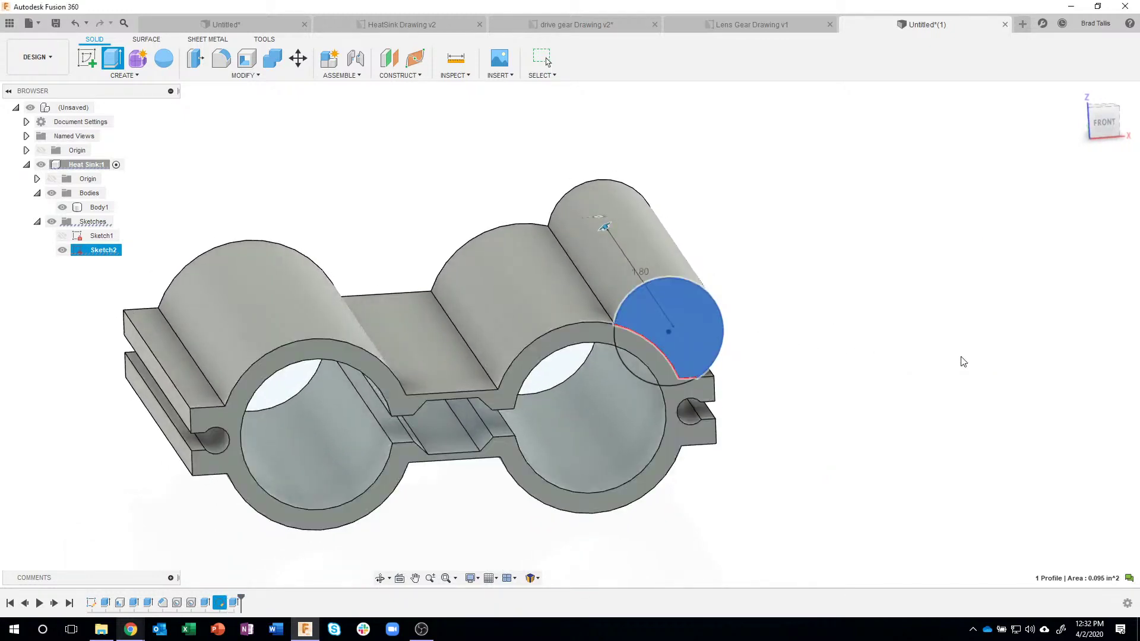
mouse_move(862, 420)
shift+middle_down()
mouse_move(939, 274)
mouse_move(956, 336)
shift+middle_up()
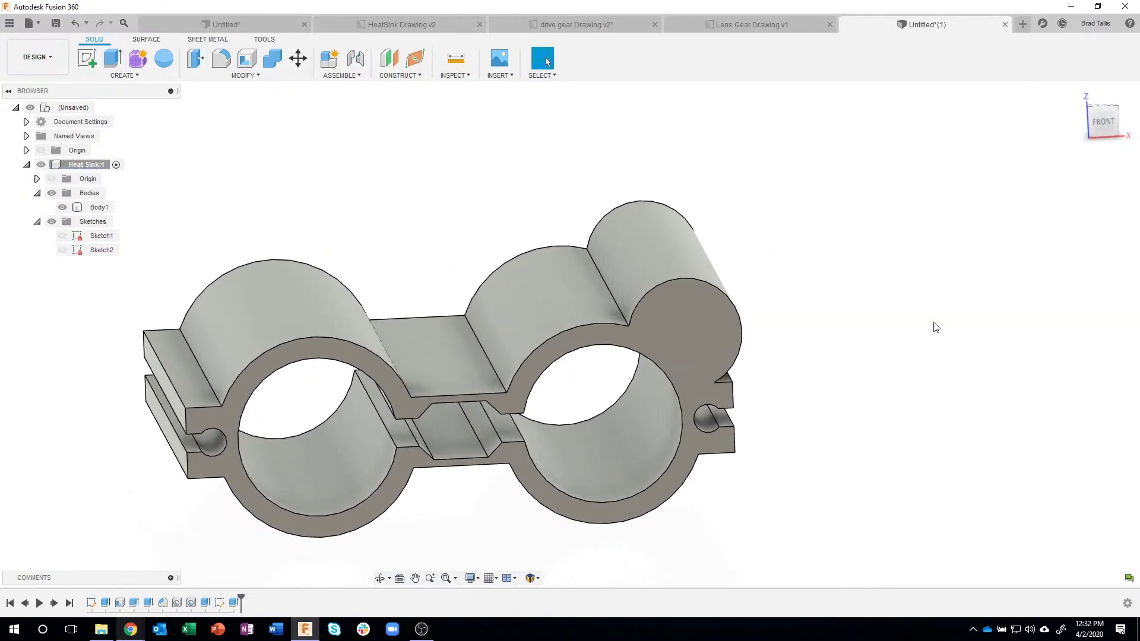
Check the small tube's bore in Detail B of the HeatSink drawing, and place a hole at the center of the small cylinder's front face.
click(373, 21)
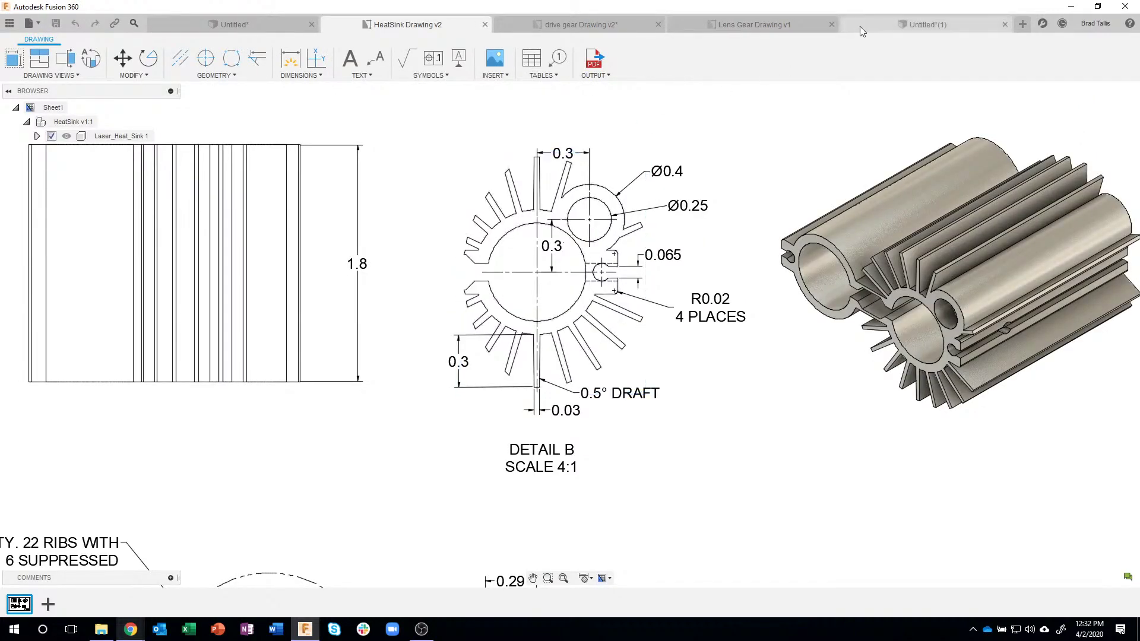
click(875, 24)
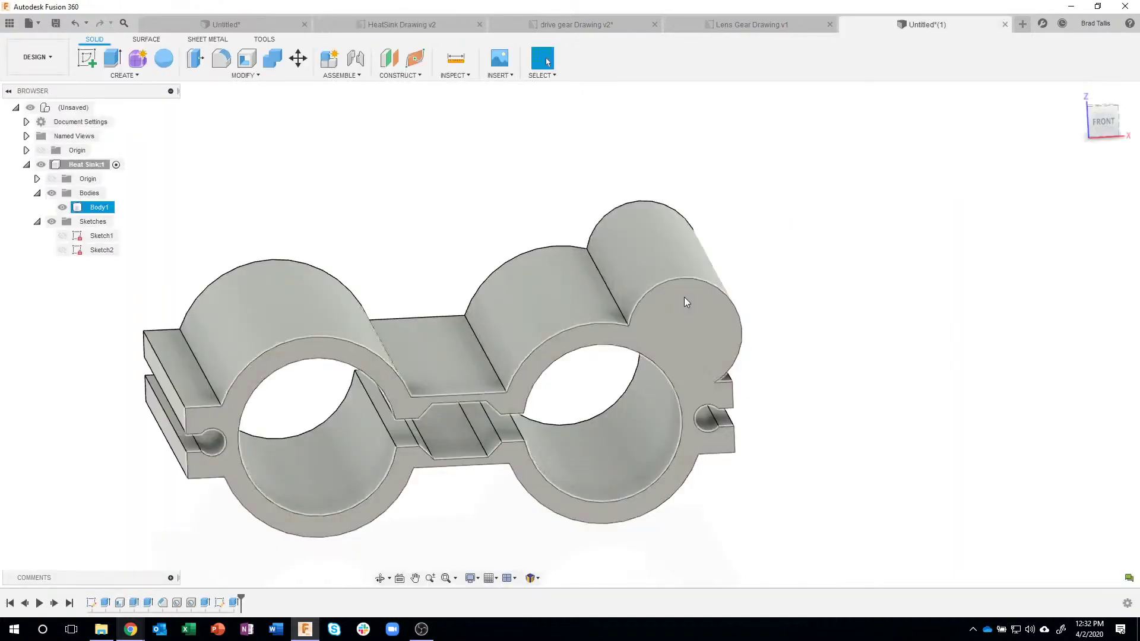
right_click(687, 306)
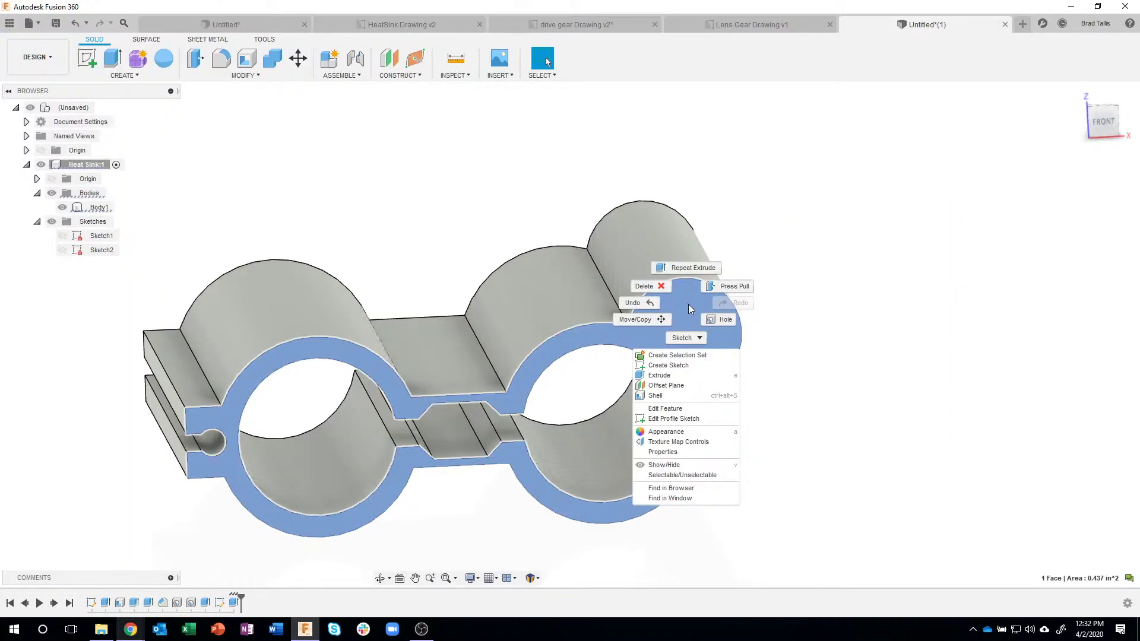
click(720, 323)
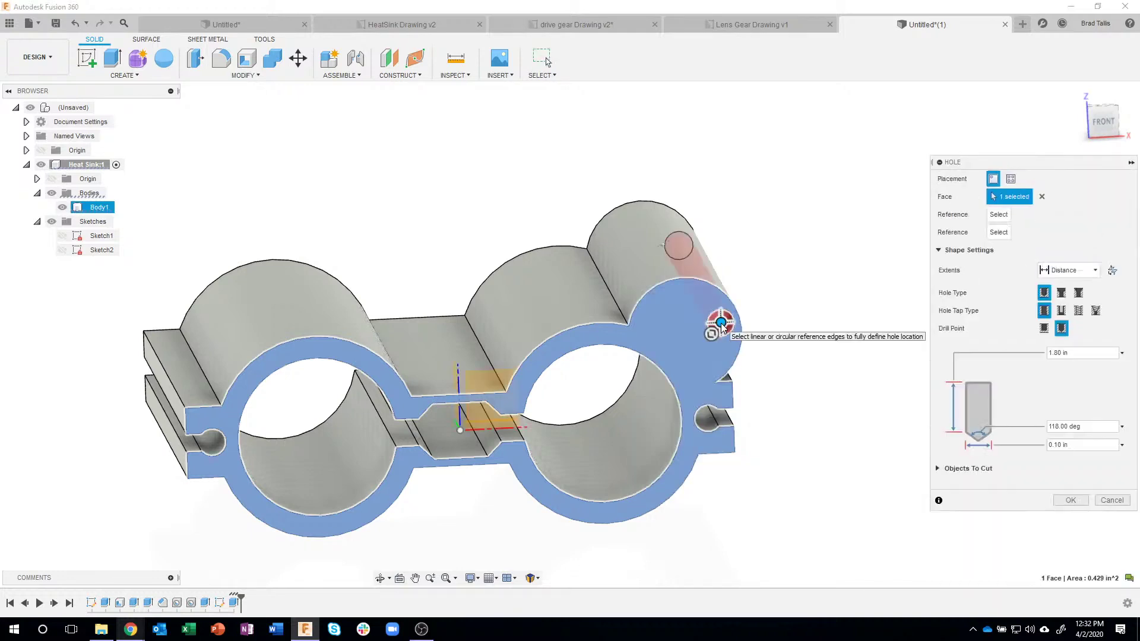
scroll(813, 274, up, 3)
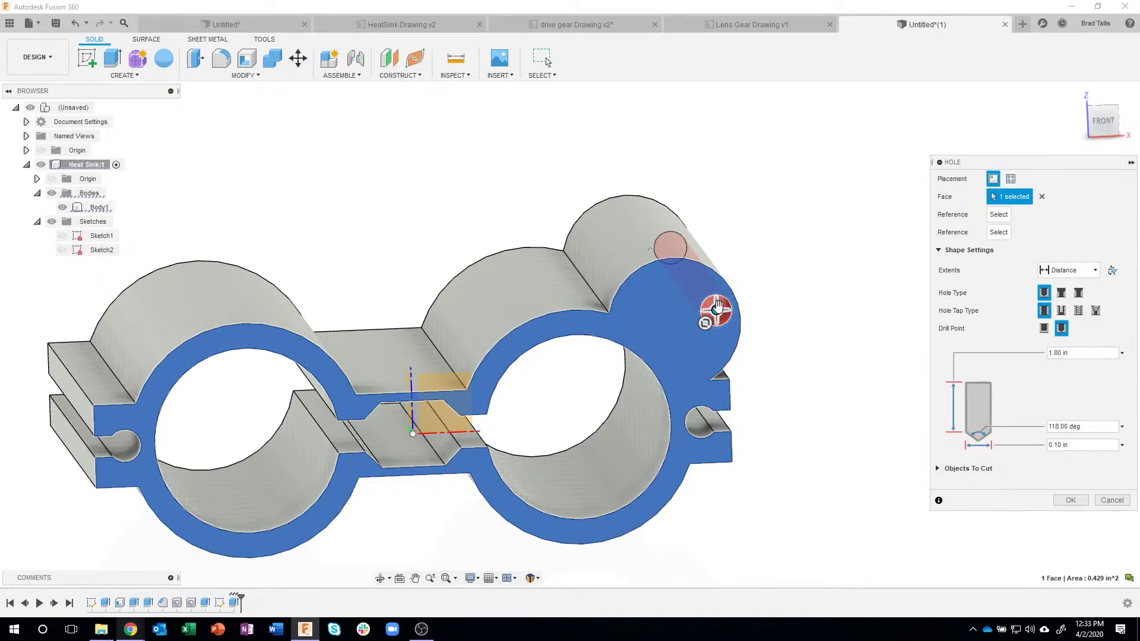
mouse_move(715, 309)
mouse_down()
mouse_move(693, 301)
mouse_move(682, 308)
mouse_move(698, 319)
mouse_move(670, 328)
mouse_move(646, 314)
mouse_move(661, 294)
mouse_move(704, 290)
mouse_move(729, 314)
mouse_move(719, 347)
mouse_move(714, 305)
mouse_move(699, 427)
mouse_move(471, 407)
mouse_up()
mouse_move(140, 430)
mouse_down()
mouse_move(125, 444)
mouse_move(326, 384)
mouse_move(699, 301)
mouse_move(650, 297)
mouse_move(665, 291)
mouse_move(701, 299)
mouse_move(638, 290)
mouse_move(683, 306)
mouse_move(675, 328)
mouse_move(695, 304)
mouse_move(675, 328)
mouse_up()
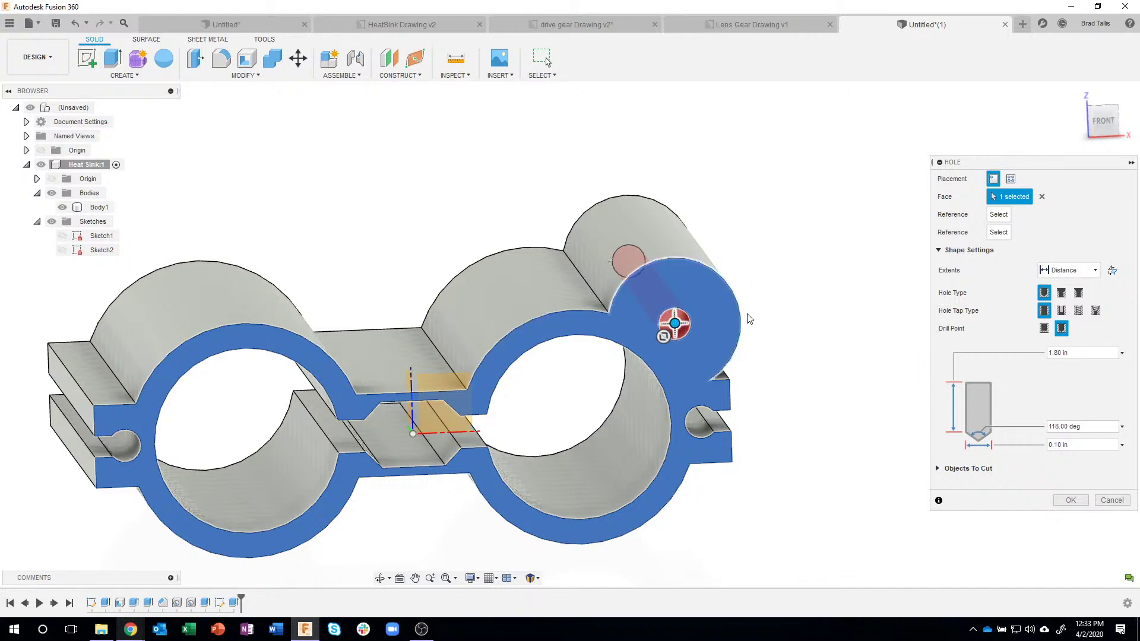
Set the hole's diameter to 0.25 in and its extent to All, and create it through the small cylinder.
click(1063, 445)
key(BackSpace)
text(.25)
key(Return)
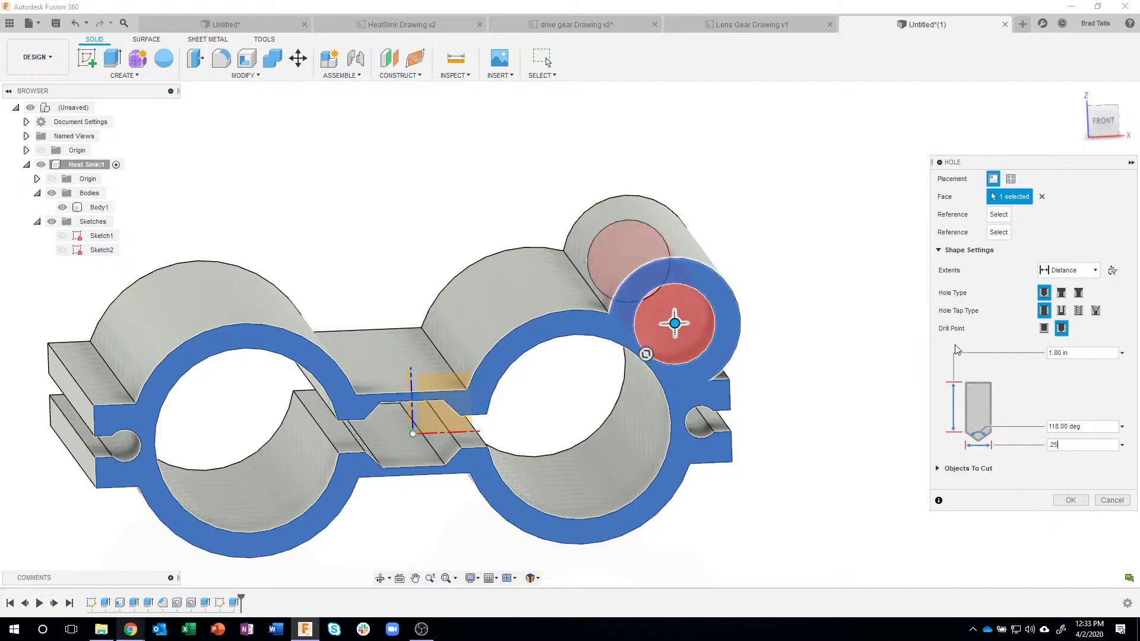
click(1068, 270)
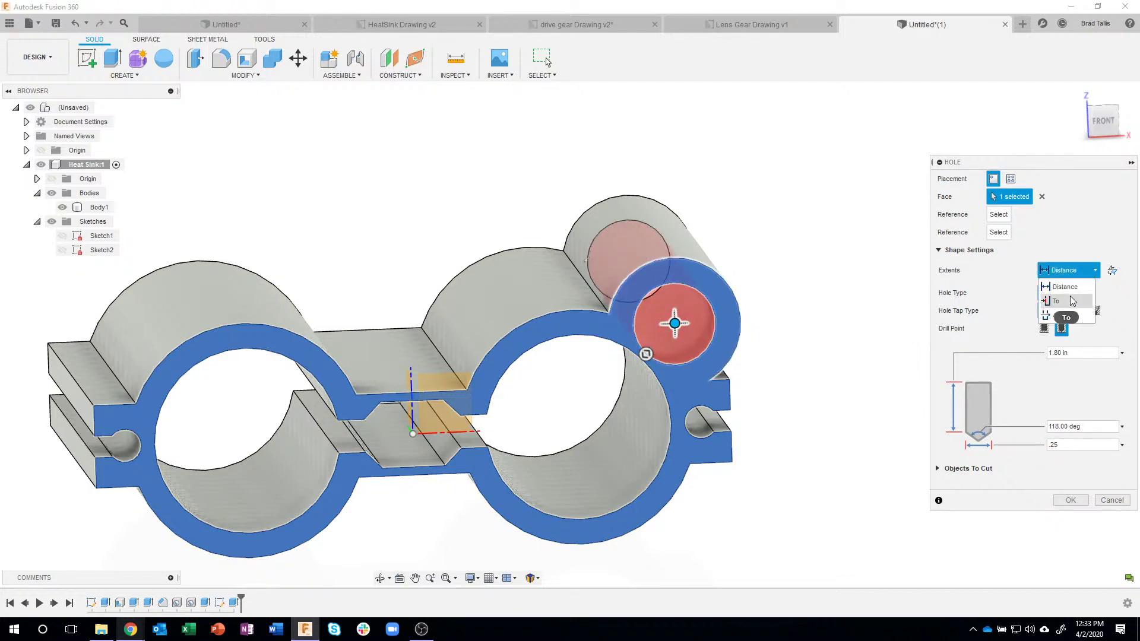
click(1060, 315)
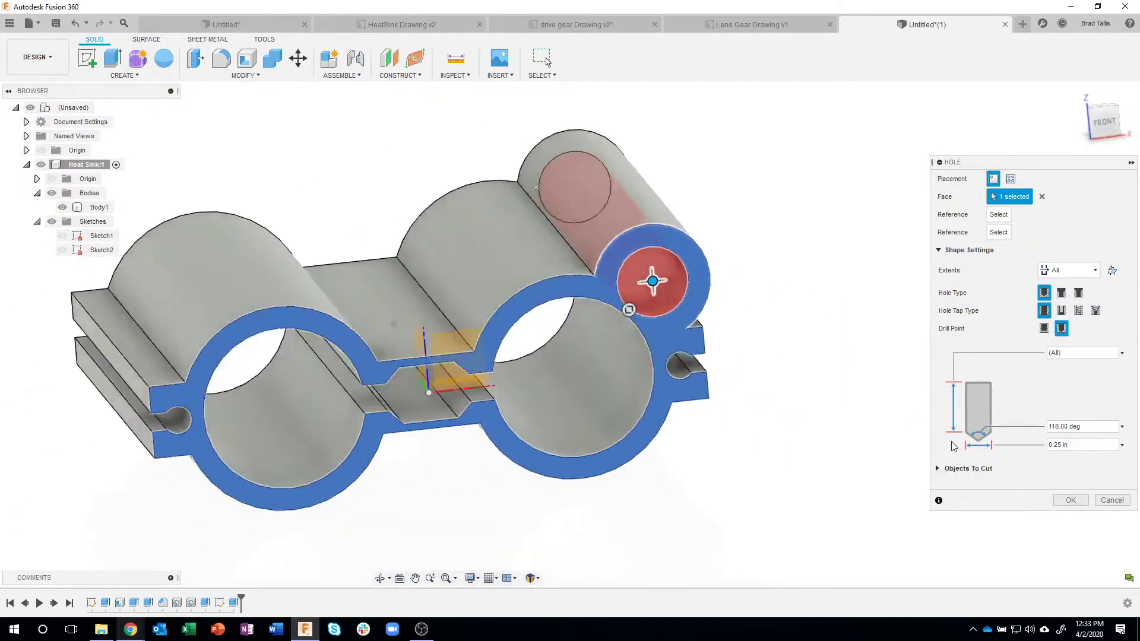
click(1069, 500)
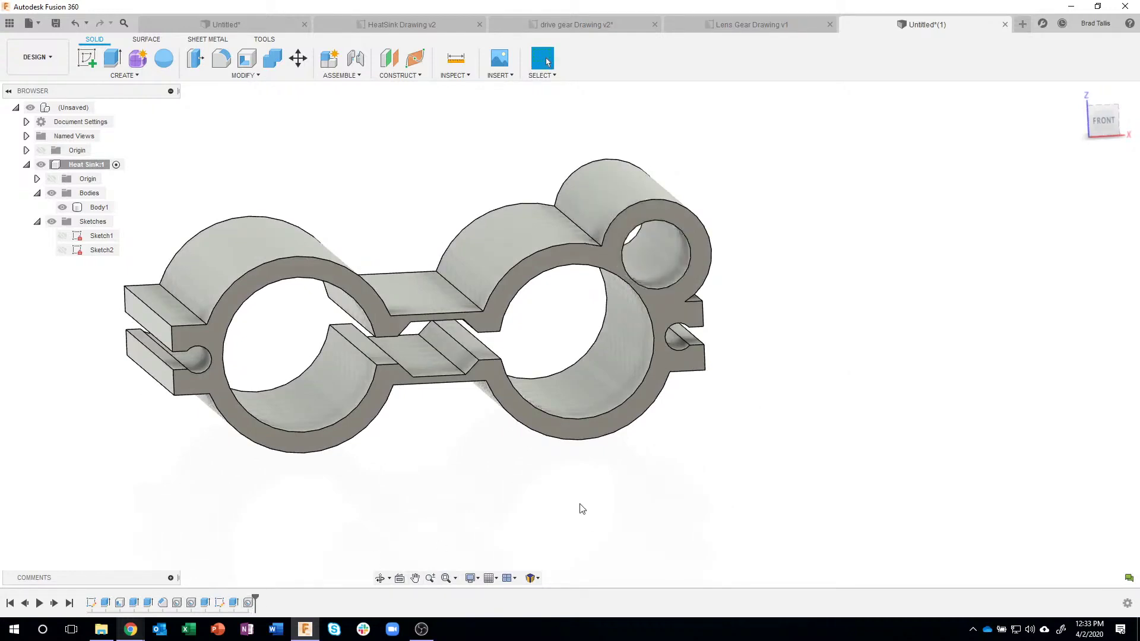
Select the bores of the small tube and both end tabs in turn to locate their hole features in the timeline.
click(671, 259)
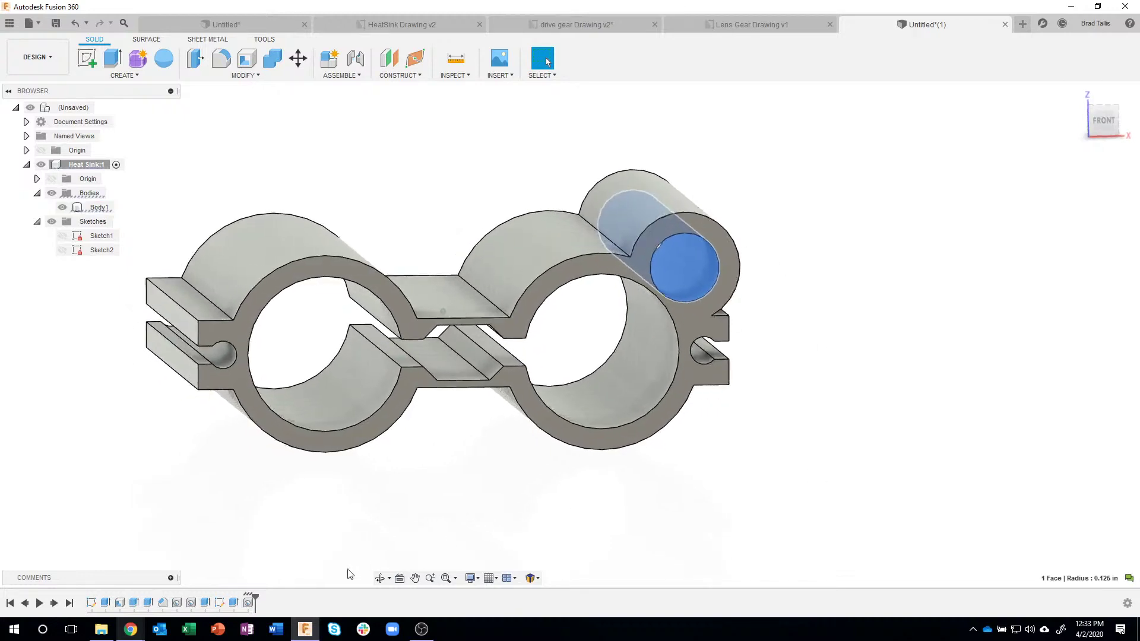
click(228, 356)
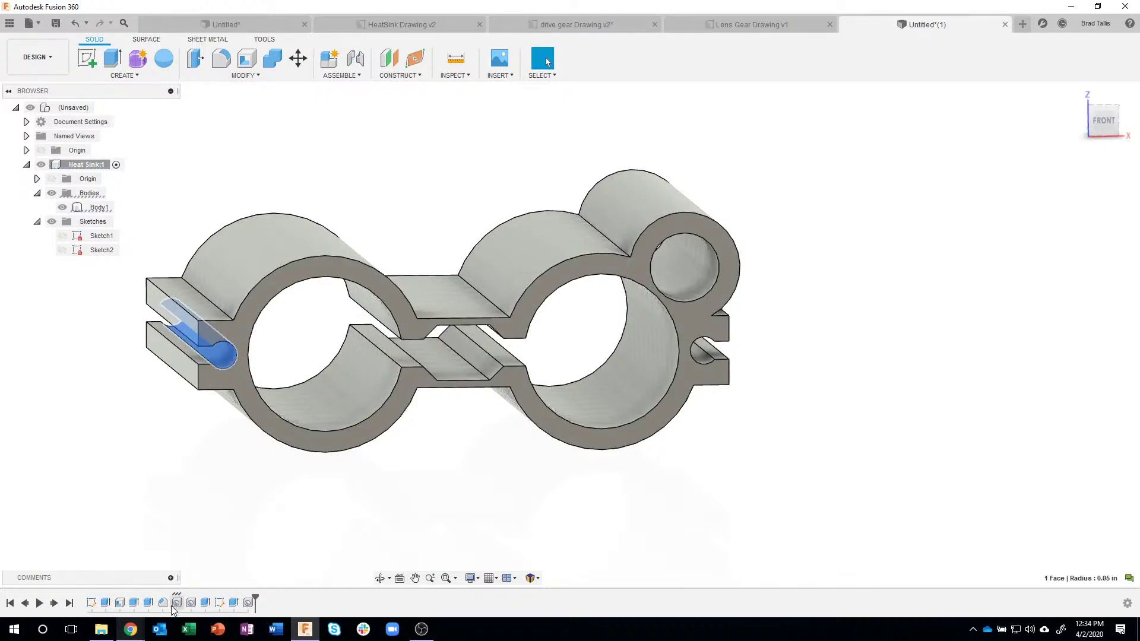
click(701, 361)
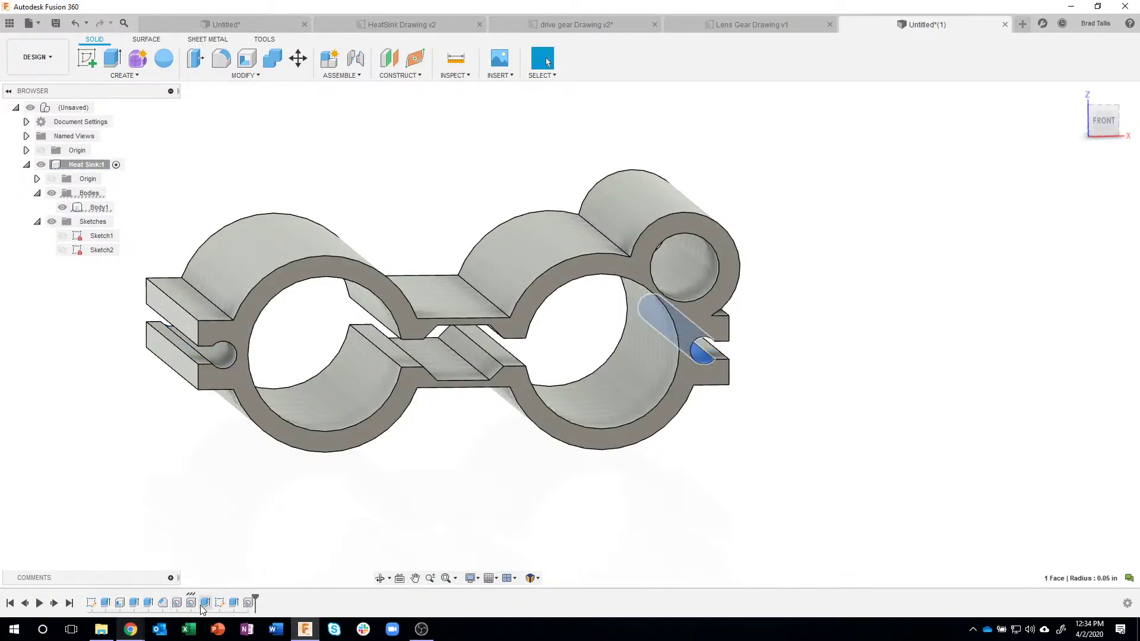
click(683, 264)
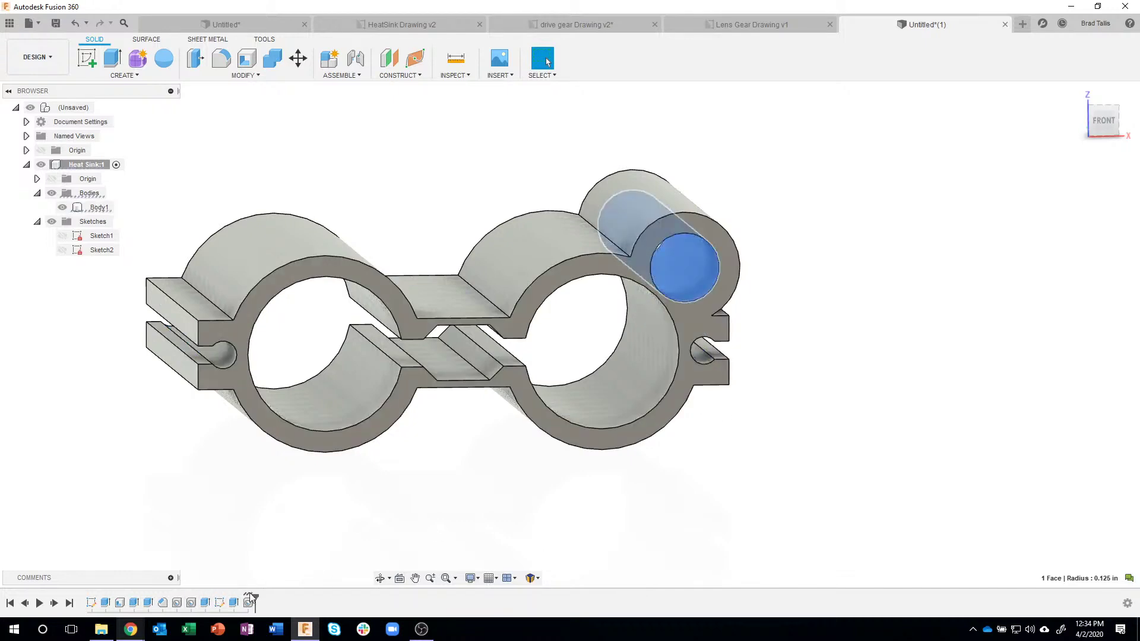
double_click(249, 602)
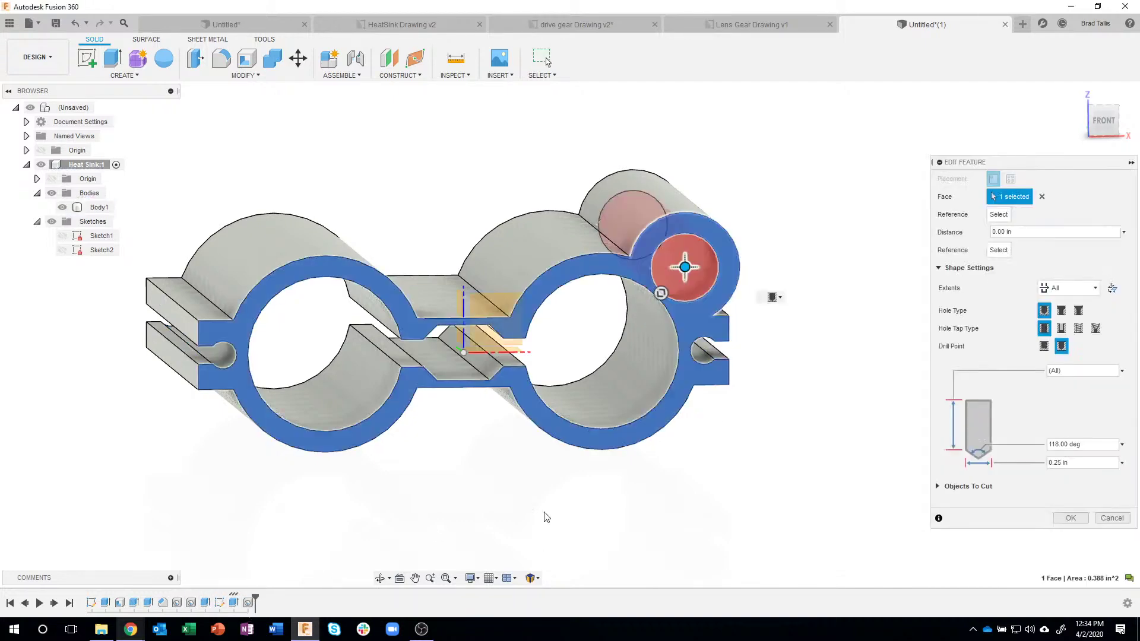
click(1051, 464)
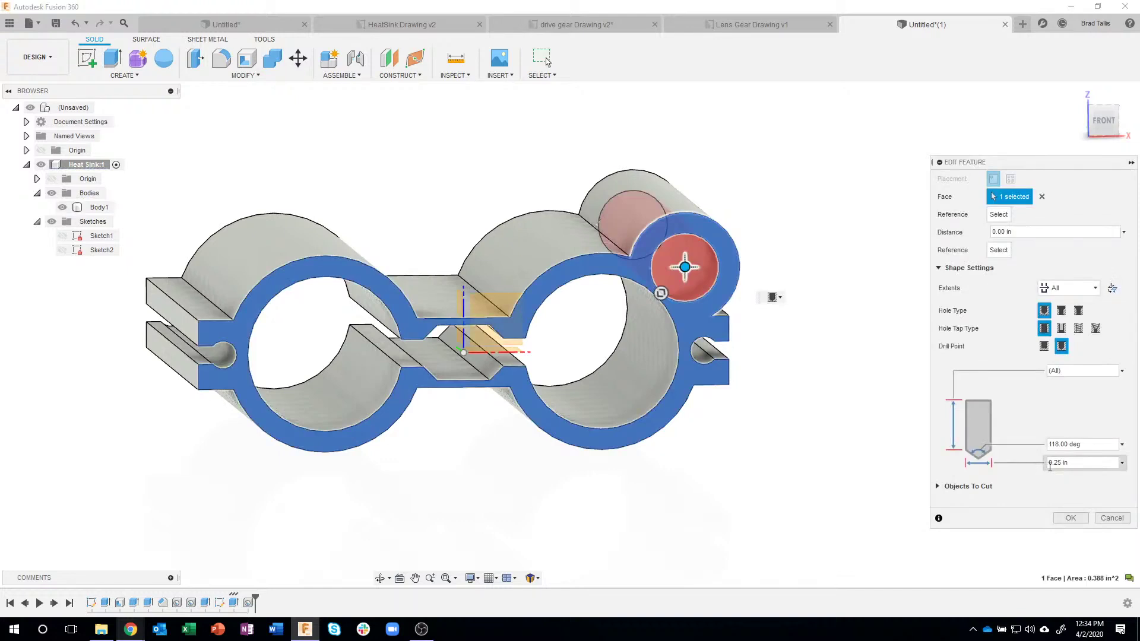
drag(1078, 465, 1043, 468)
text(.2)
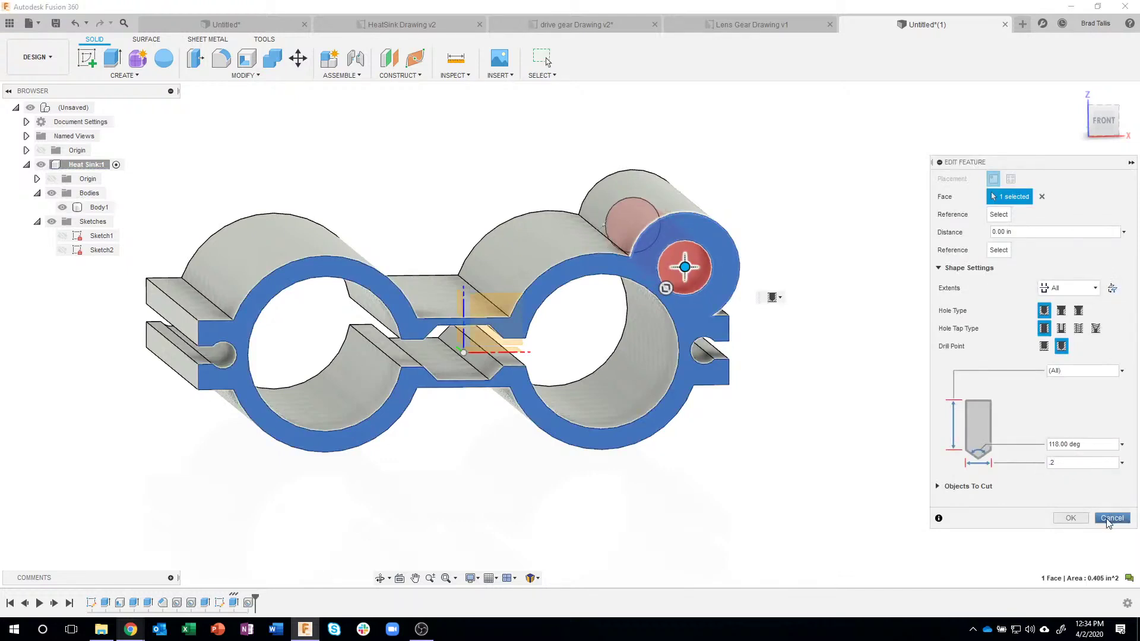
click(1109, 519)
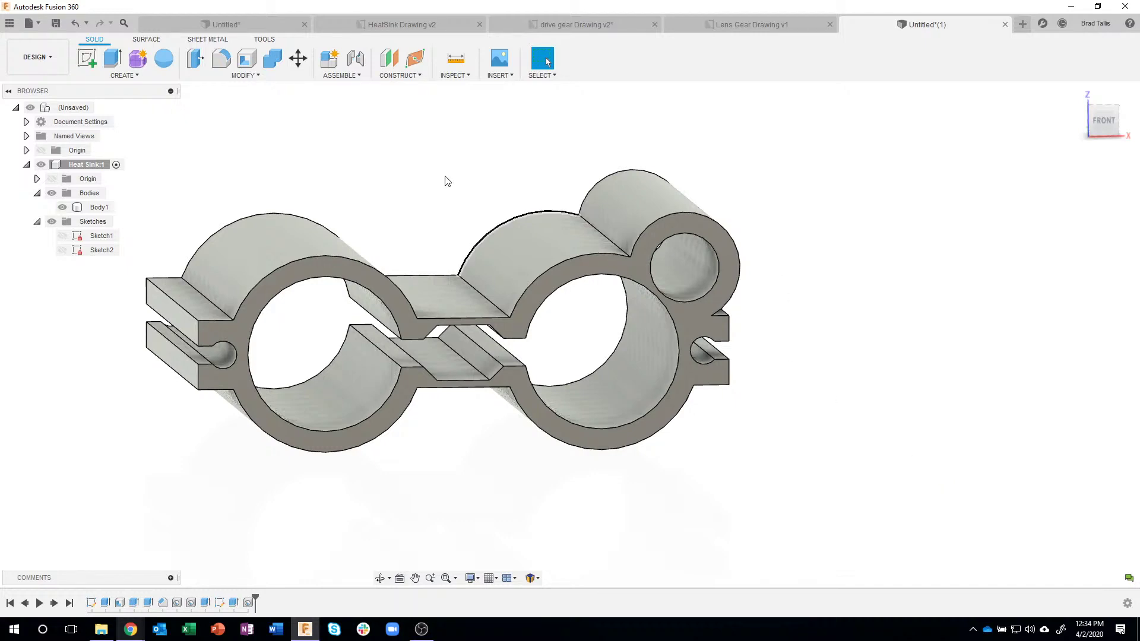
Check the rib dimensions in Detail B of the HeatSink drawing, and start a new sketch on the heat sink's front face.
click(369, 26)
scroll(514, 349, down, 2)
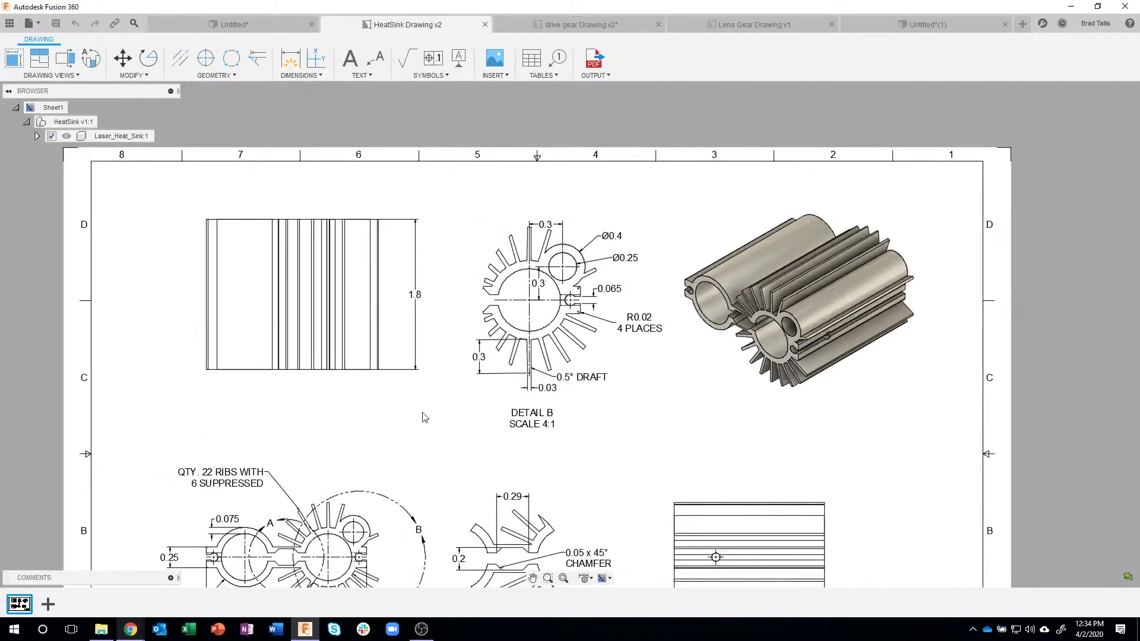
middle_drag(400, 428, 445, 380)
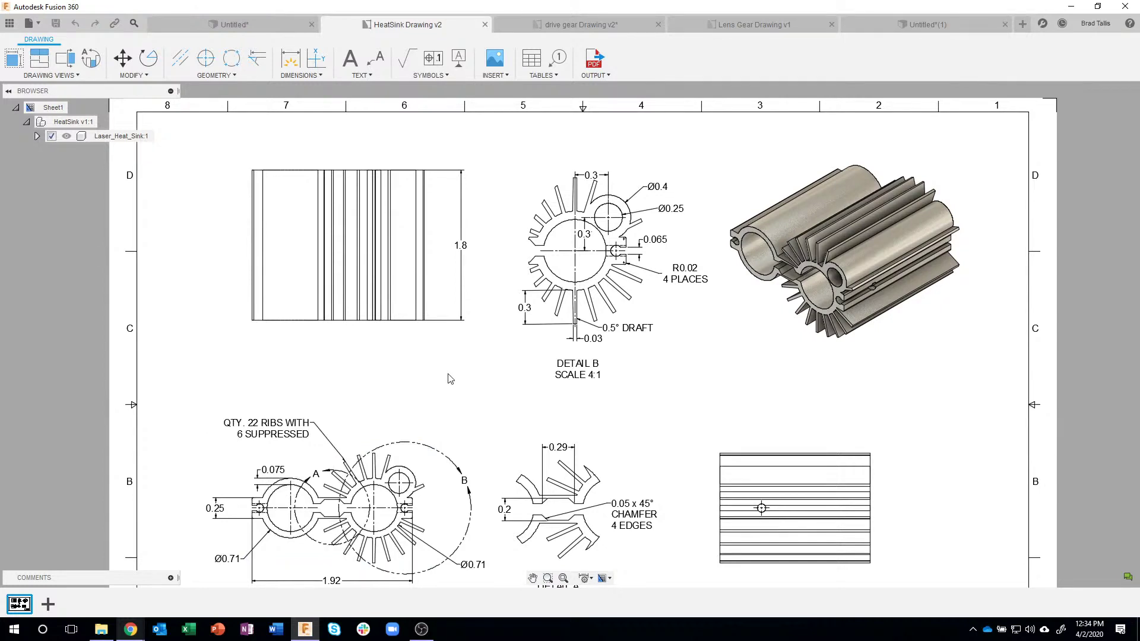
mouse_move(447, 382)
middle_down()
mouse_move(473, 346)
mouse_move(484, 349)
middle_up()
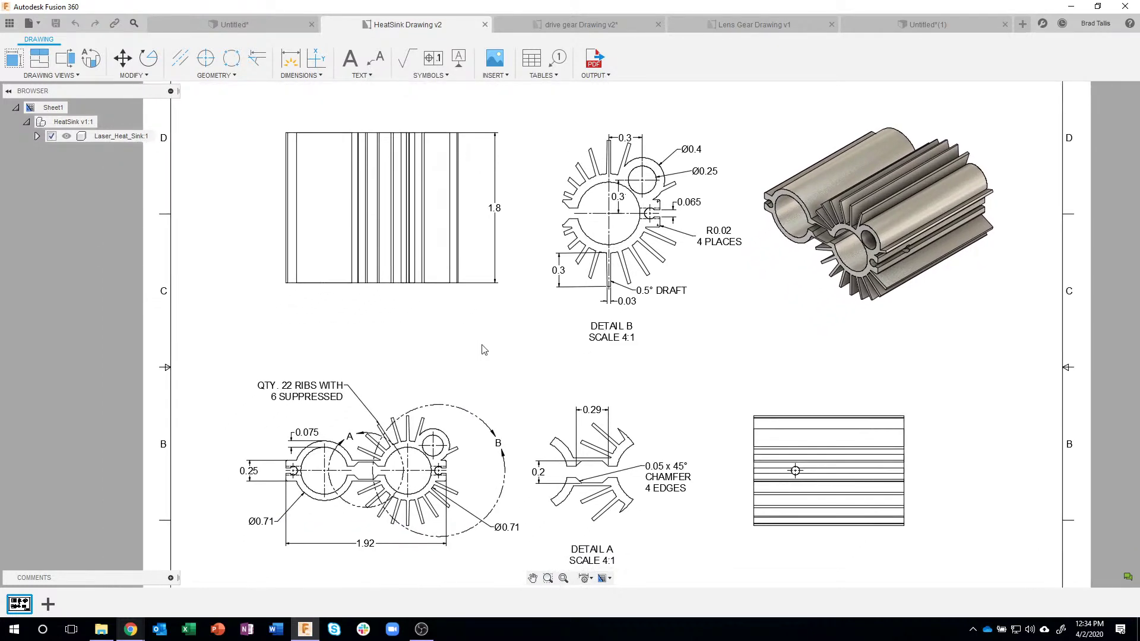
click(874, 24)
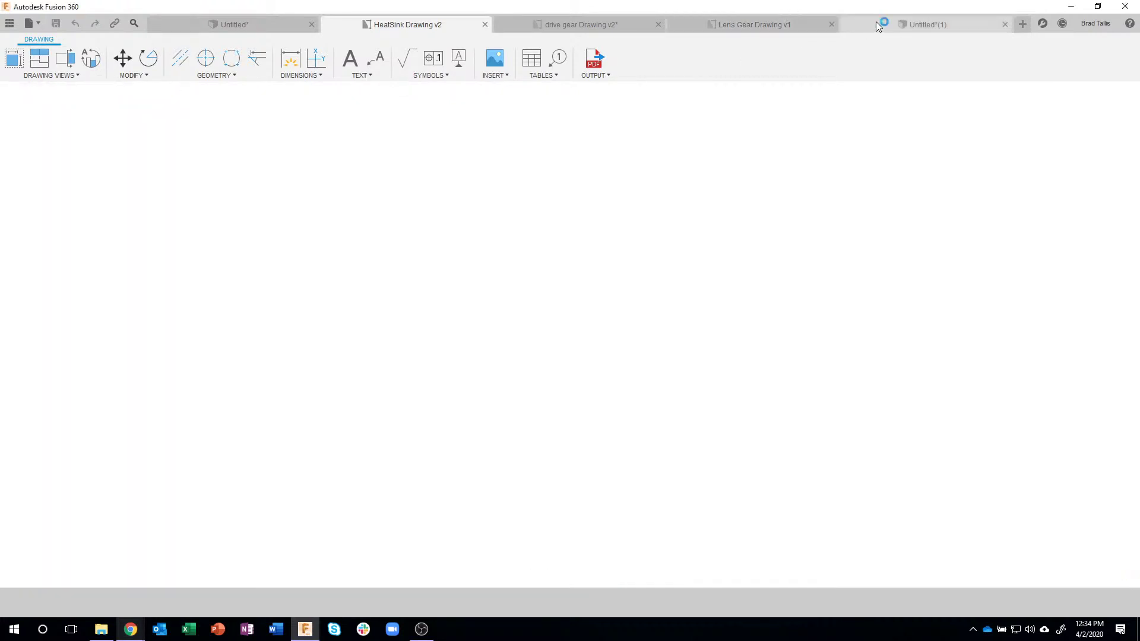
scroll(767, 306, up, 1)
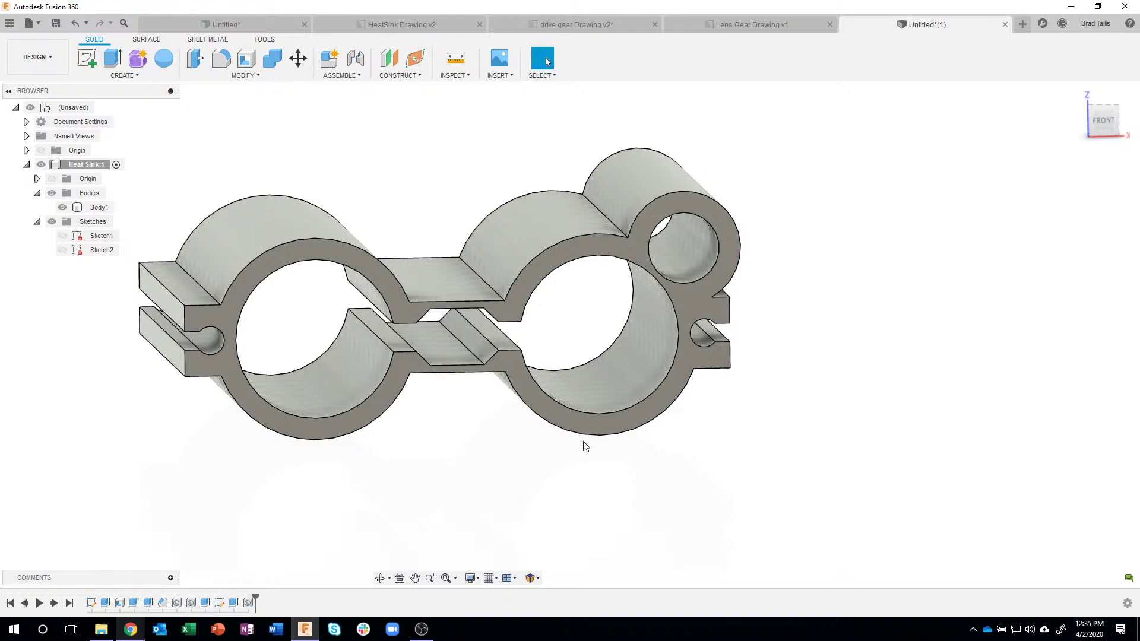
click(601, 426)
click(607, 420)
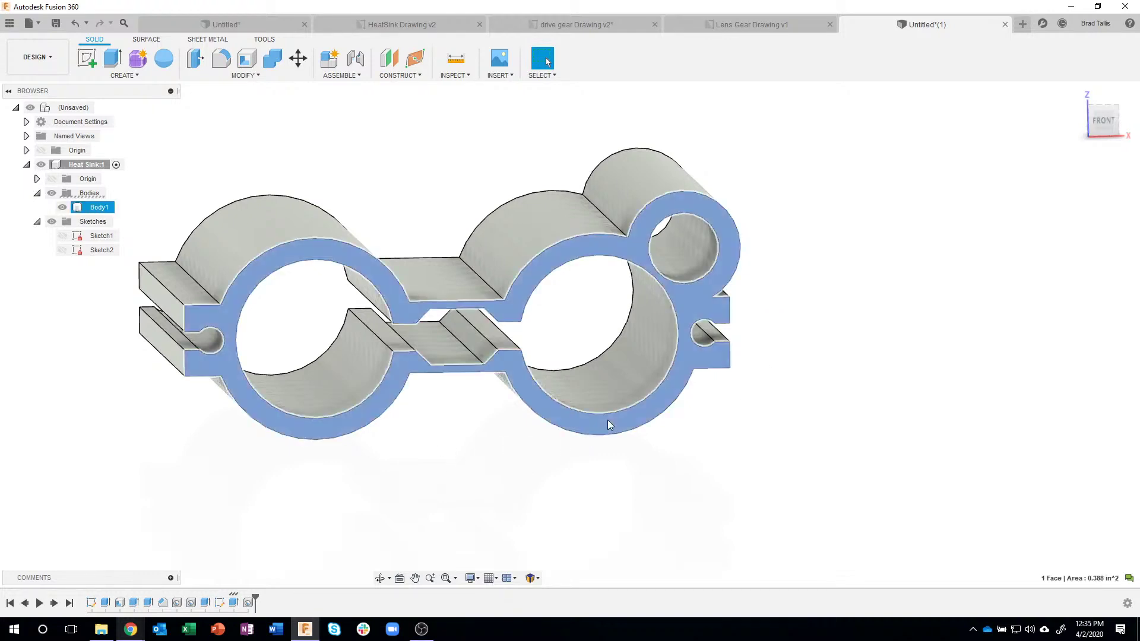
right_click(601, 425)
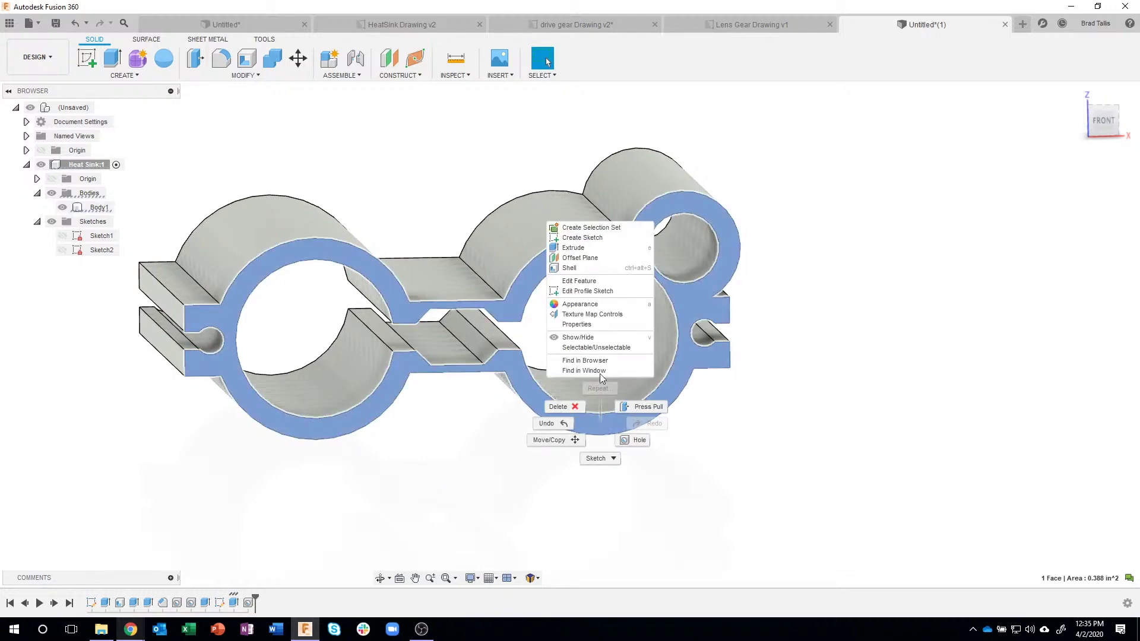
click(592, 239)
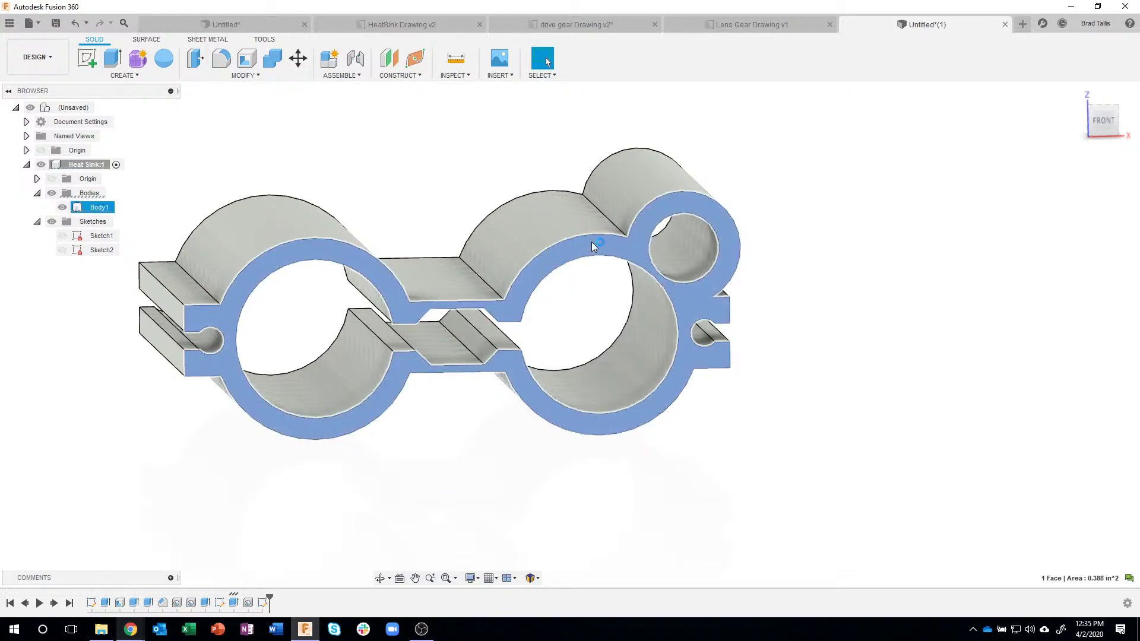
middle_drag(389, 521, 414, 390)
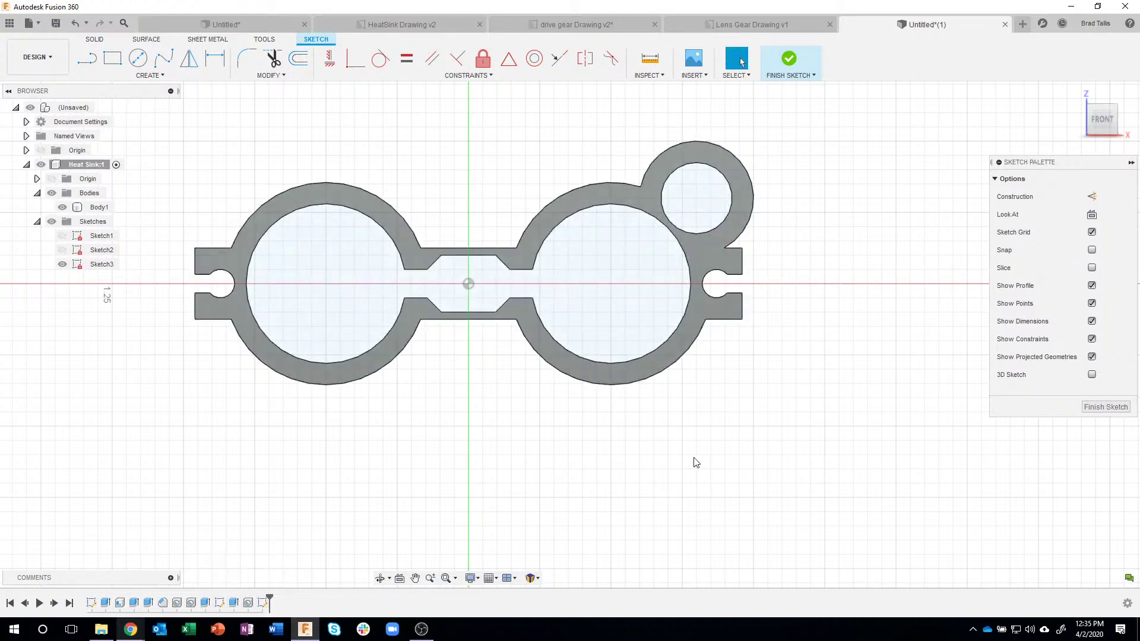
middle_drag(693, 460, 694, 447)
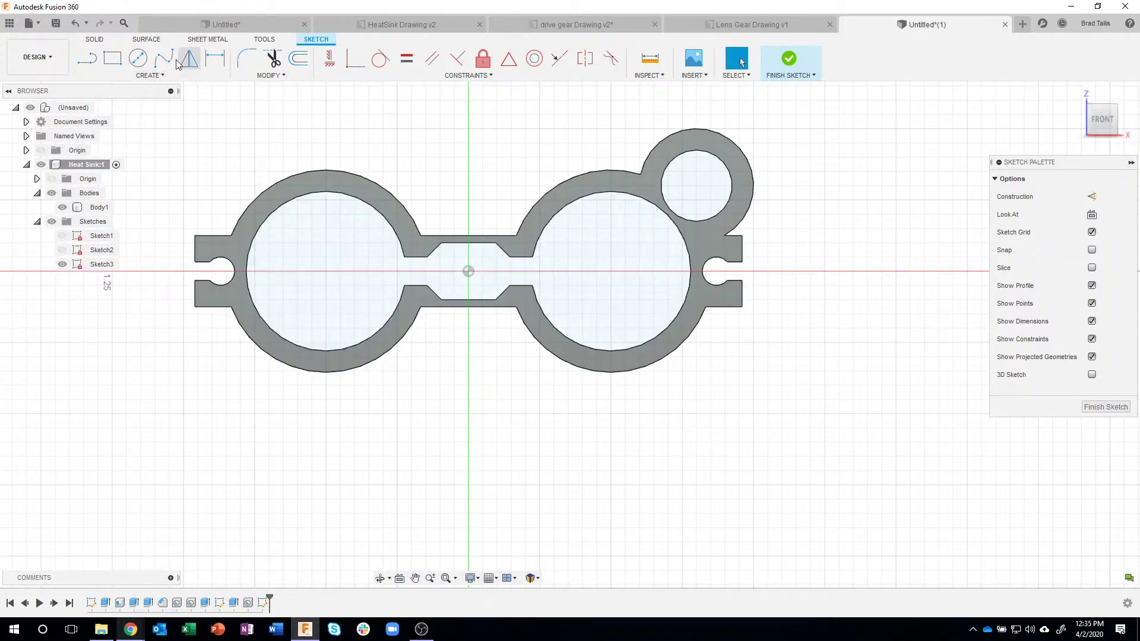
Draw a rectangle about 0.13 by 0.46 in below the right tube, and set its width to 0.03 in.
click(112, 57)
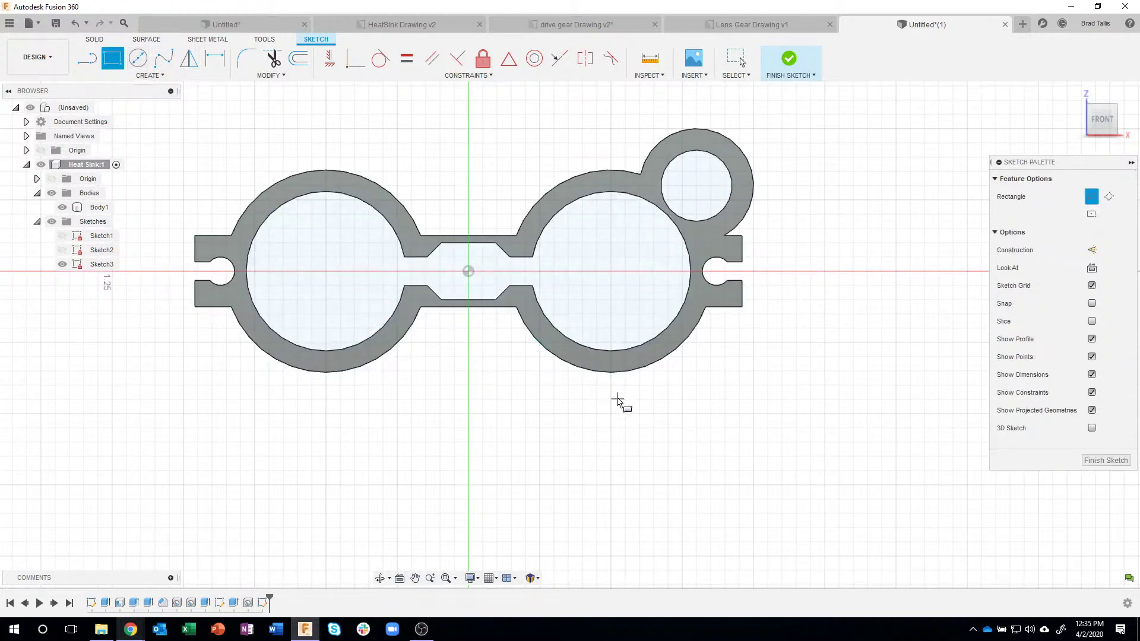
click(617, 398)
click(654, 527)
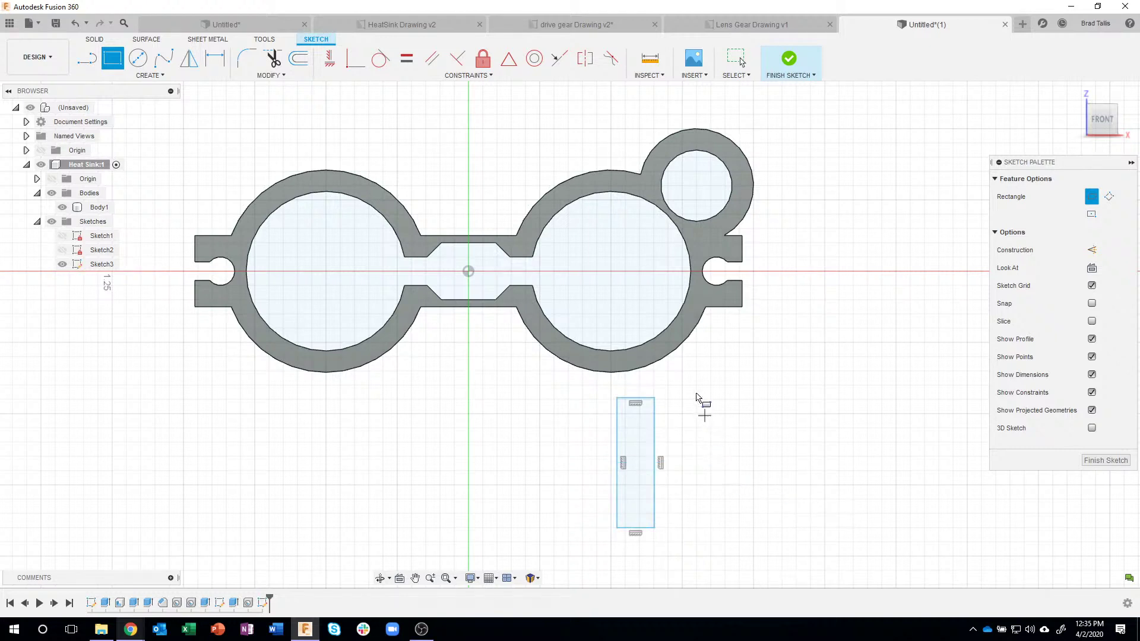
key(d)
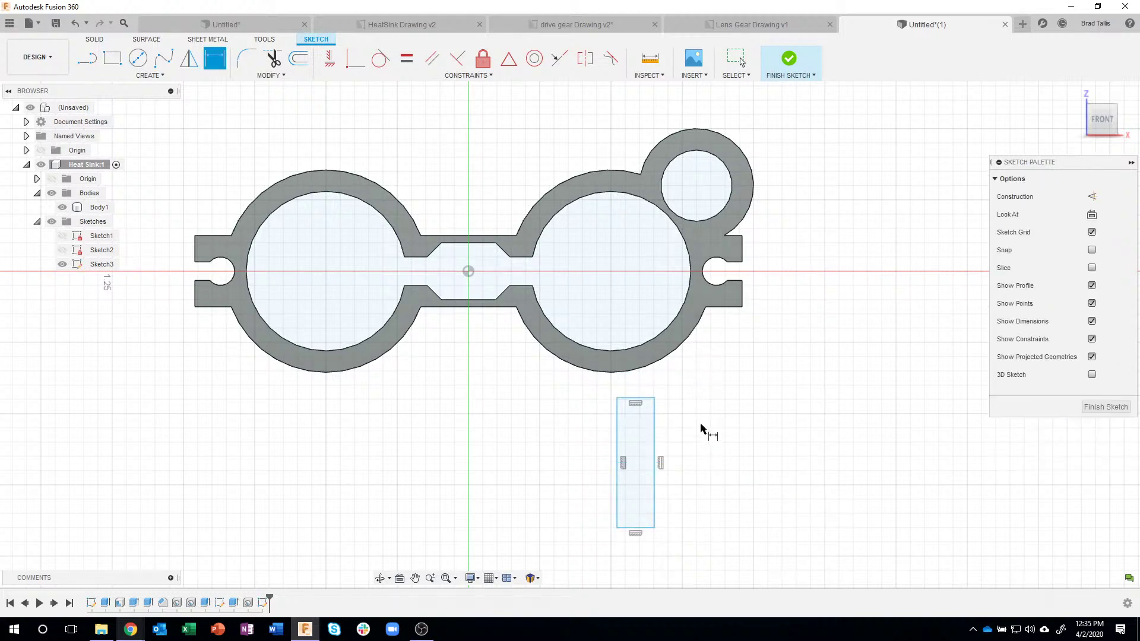
click(639, 528)
click(674, 557)
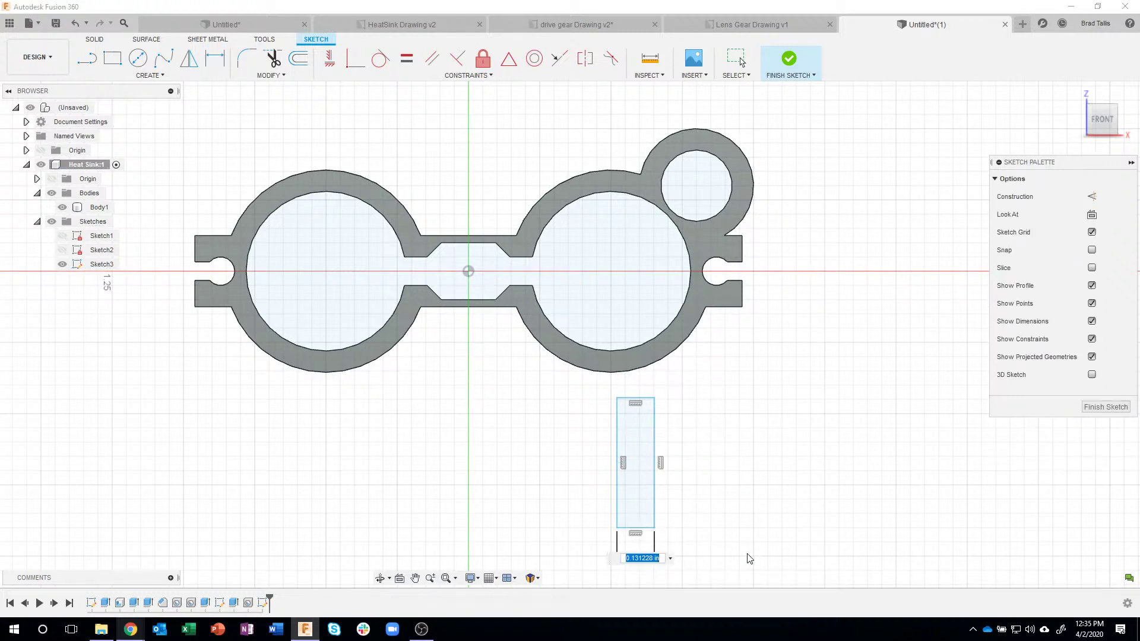
key(BackSpace)
text(.03)
key(Return)
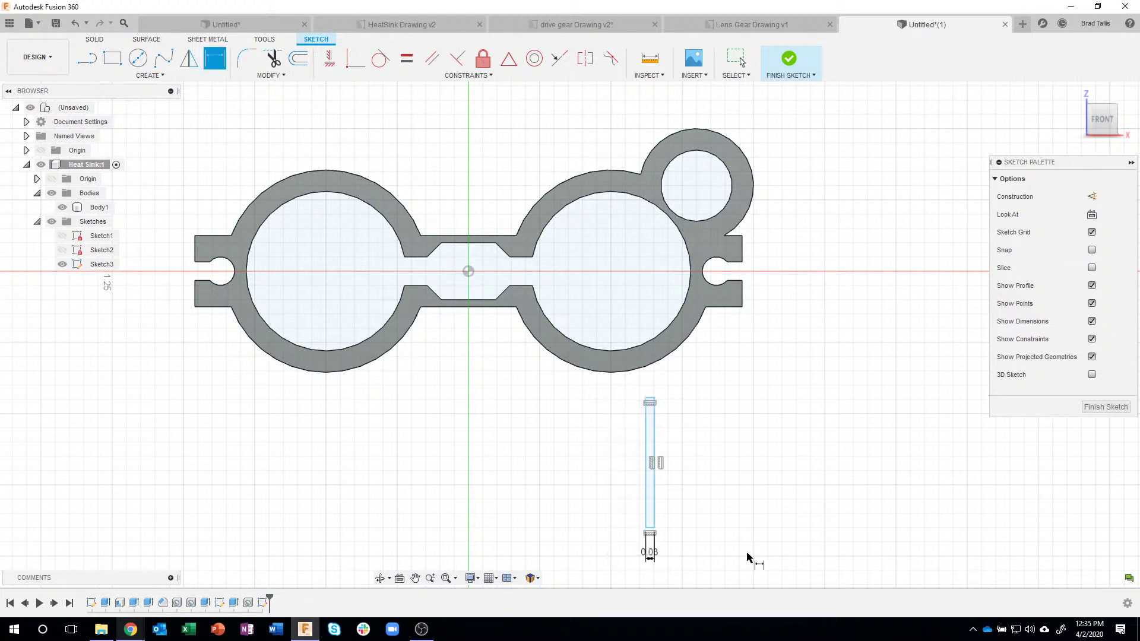
Dimension the rectangle's height to 0.3 in.
click(646, 453)
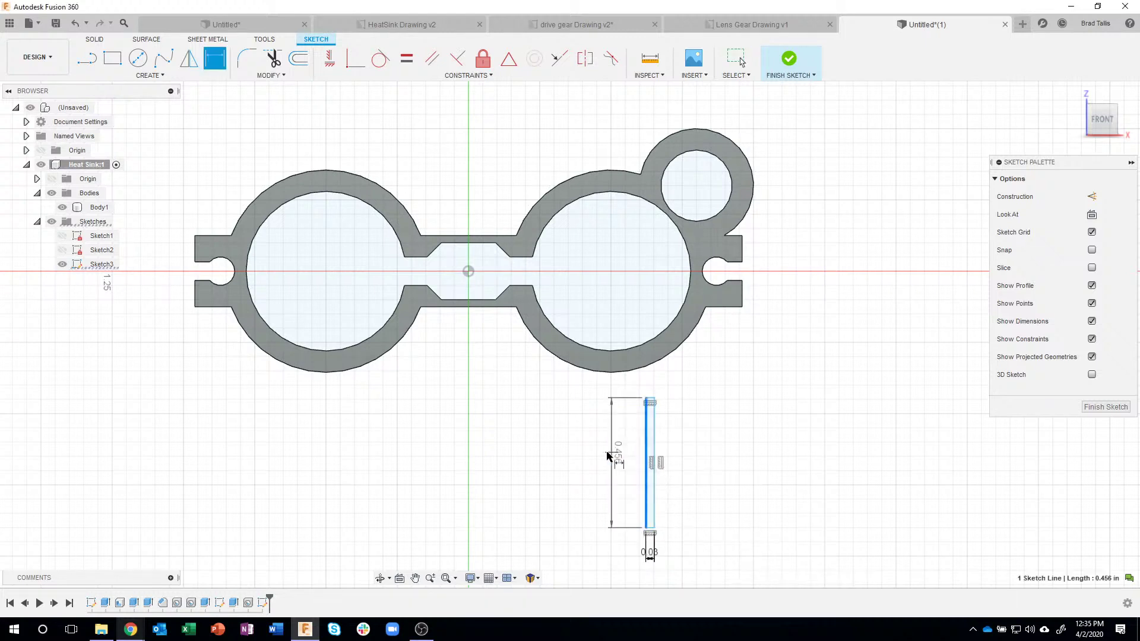
click(604, 457)
key(BackSpace)
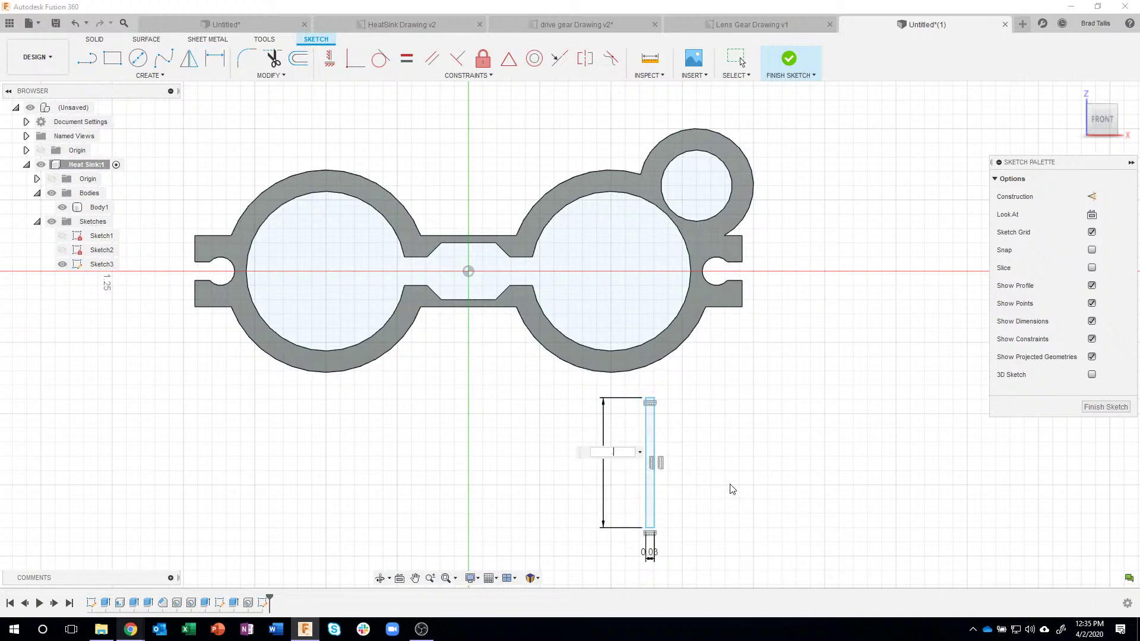
key(Return)
scroll(656, 395, up, 2)
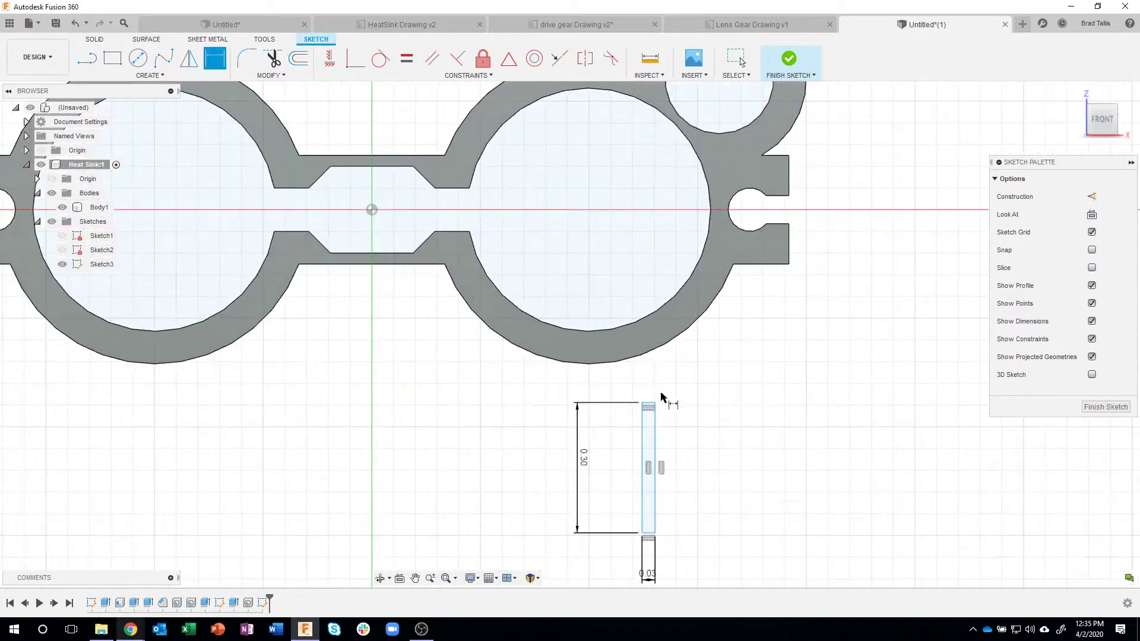
scroll(654, 394, up, 1)
key(Escape)
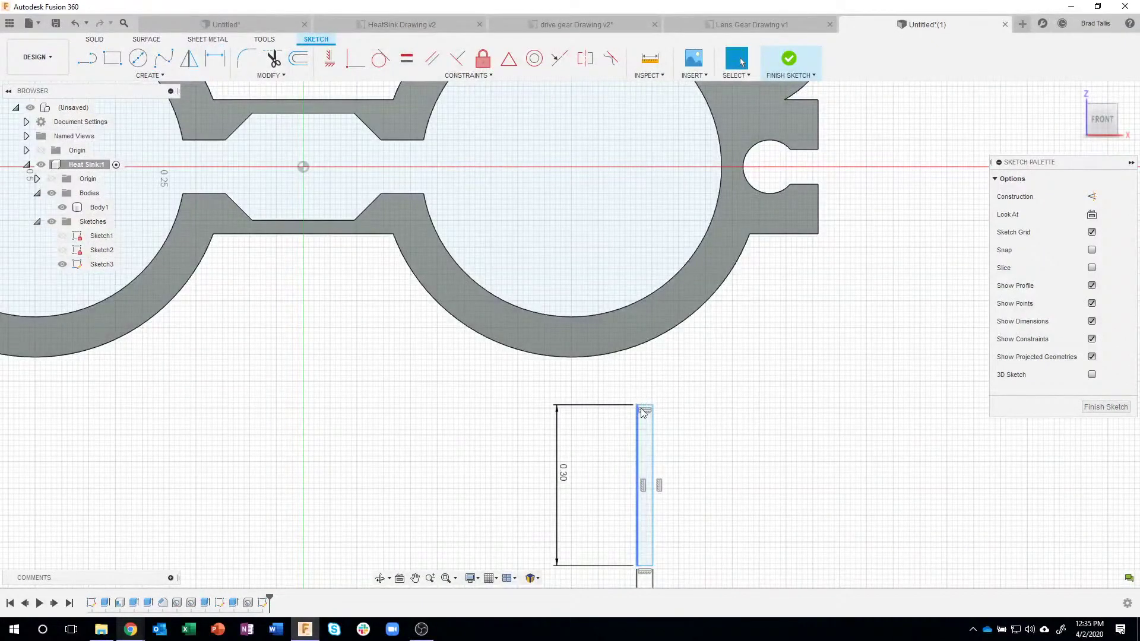
Try to attach the rectangle's upper-left corner to the right tube's outer edge by moving it there, and undo the attempts.
mouse_move(639, 407)
mouse_down()
mouse_move(594, 383)
mouse_move(584, 390)
mouse_move(641, 379)
mouse_move(592, 385)
mouse_move(541, 345)
mouse_move(546, 361)
mouse_move(522, 354)
mouse_up()
scroll(522, 354, up, 3)
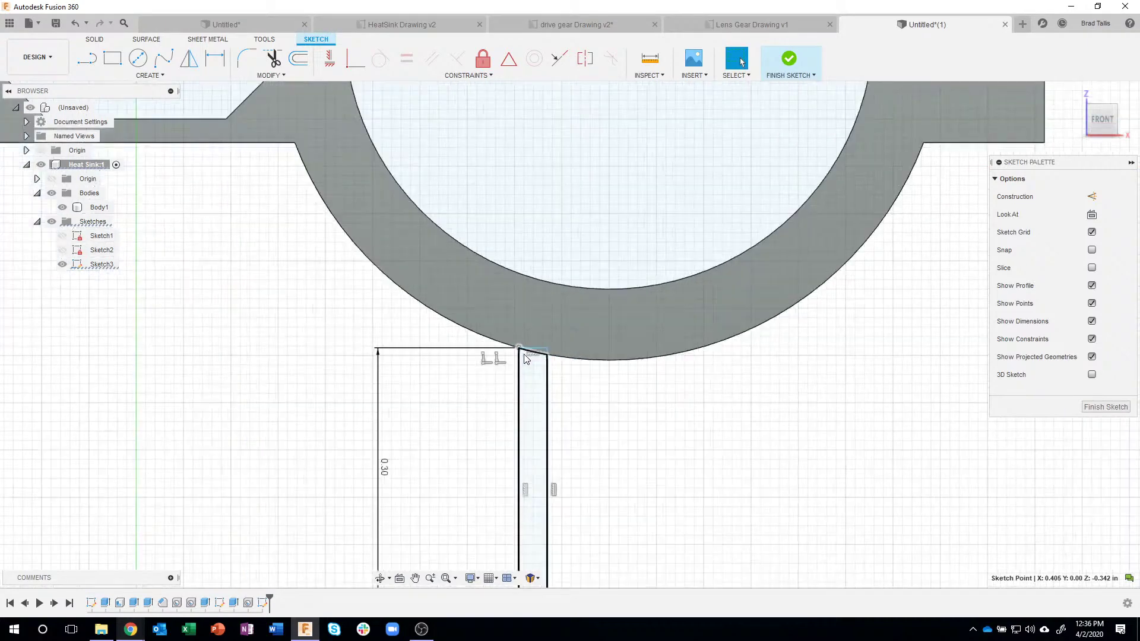
key(ctrl+z)
scroll(710, 410, up, 2)
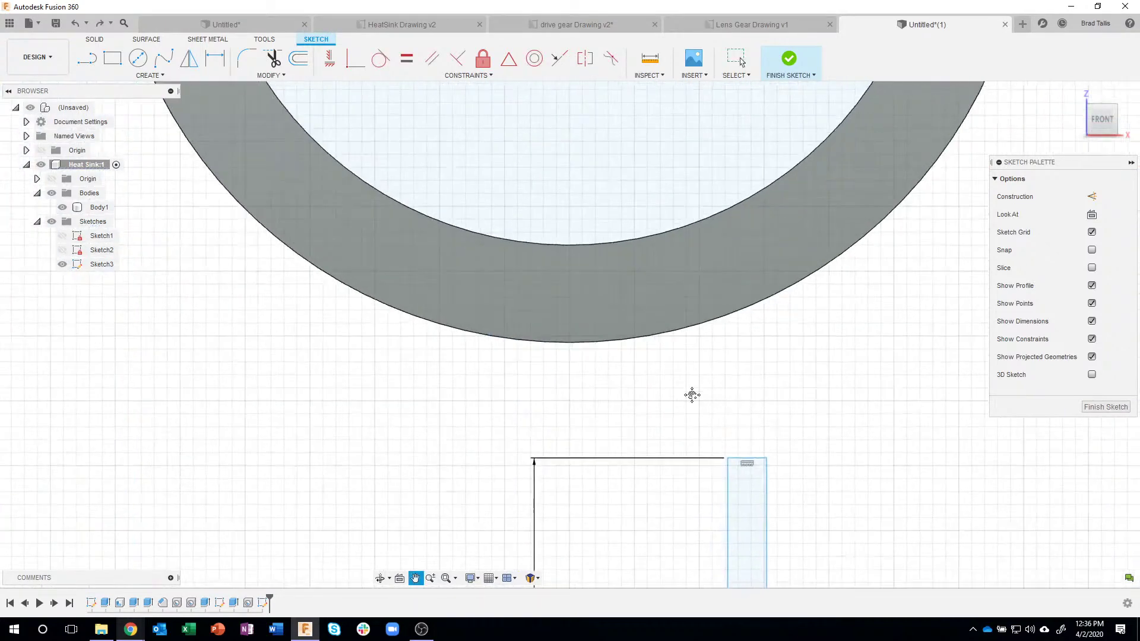
middle_drag(692, 390, 698, 401)
mouse_move(740, 483)
mouse_down()
mouse_move(739, 324)
mouse_move(605, 357)
mouse_move(530, 361)
mouse_move(468, 342)
mouse_up()
key(Escape)
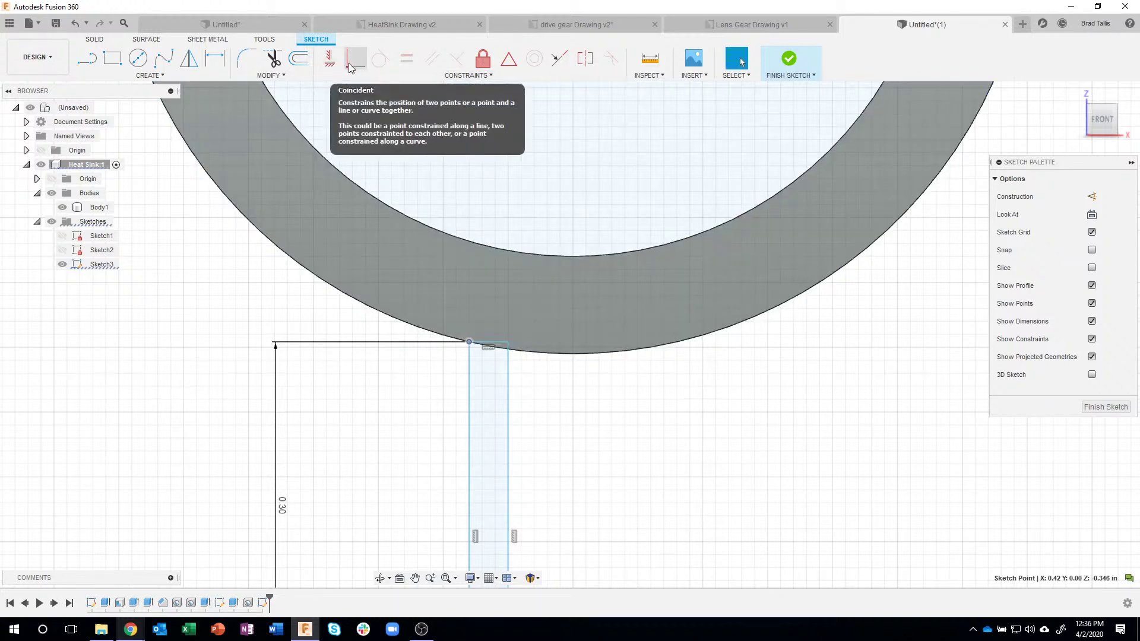
click(348, 63)
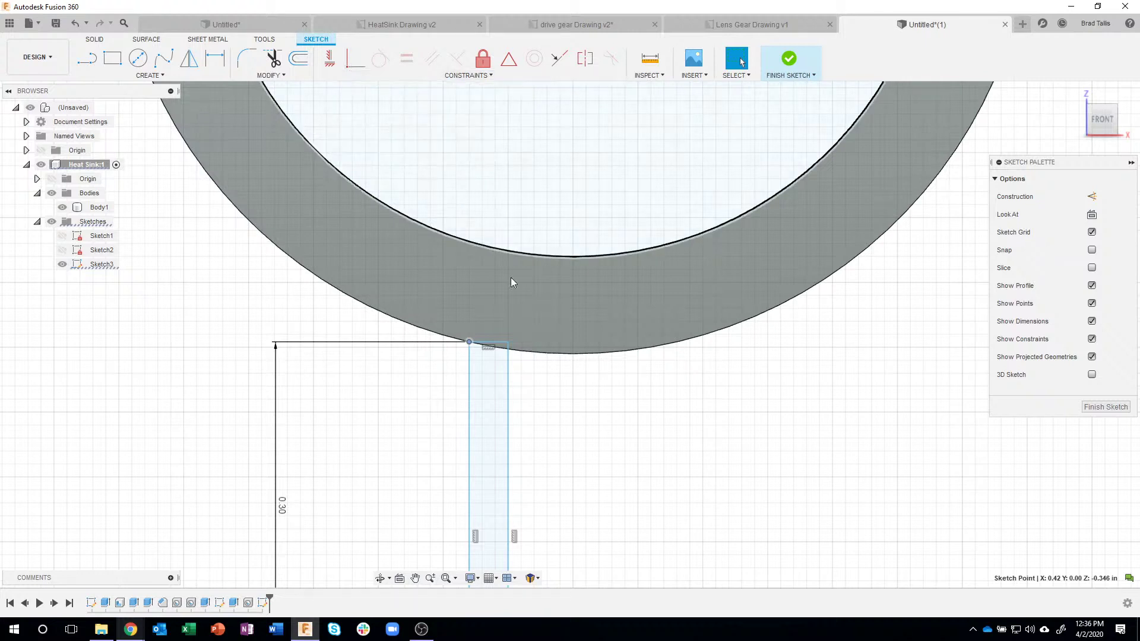
click(470, 341)
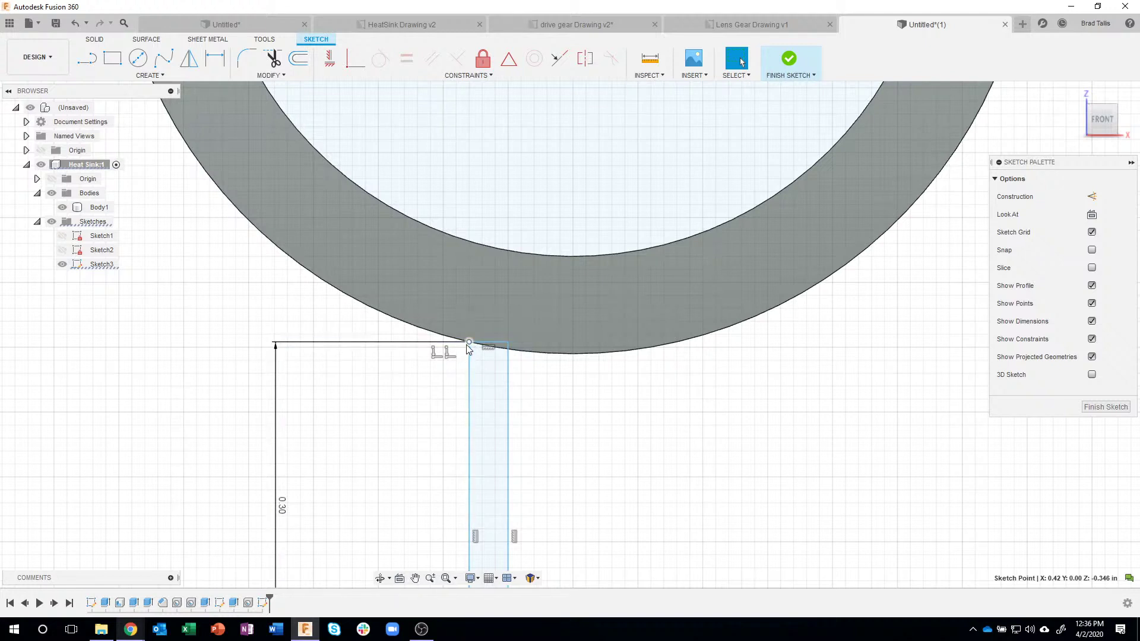
key(ctrl+z)
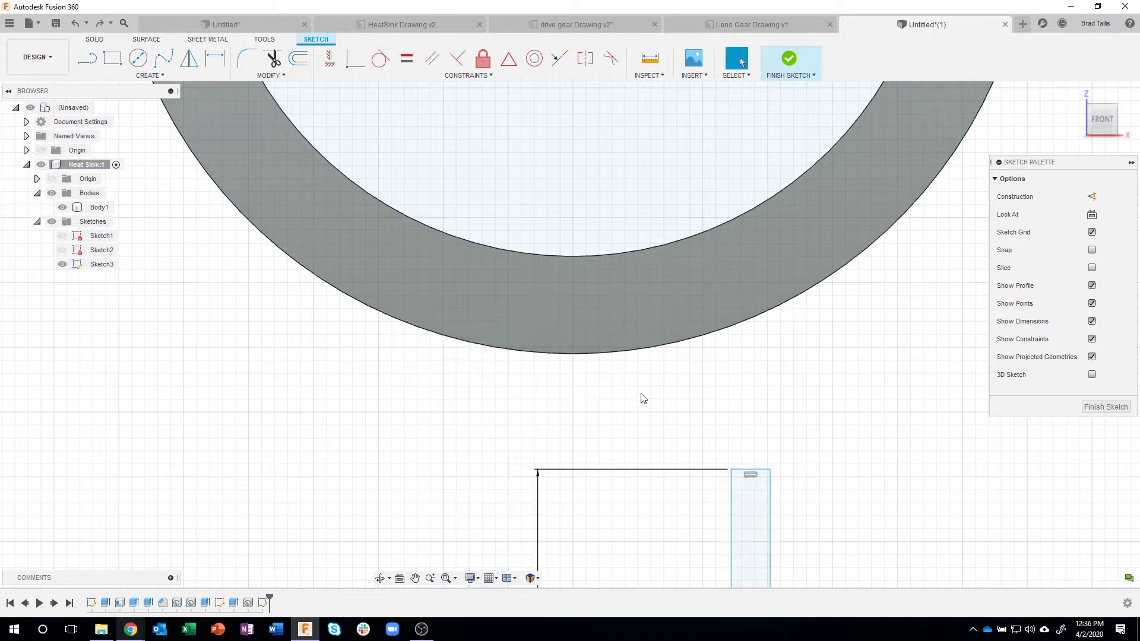
Make the rectangle's upper-left corner coincident with the right tube's outer edge, and slide the rectangle to just left of the tube's lowest point.
click(355, 58)
click(732, 470)
click(449, 341)
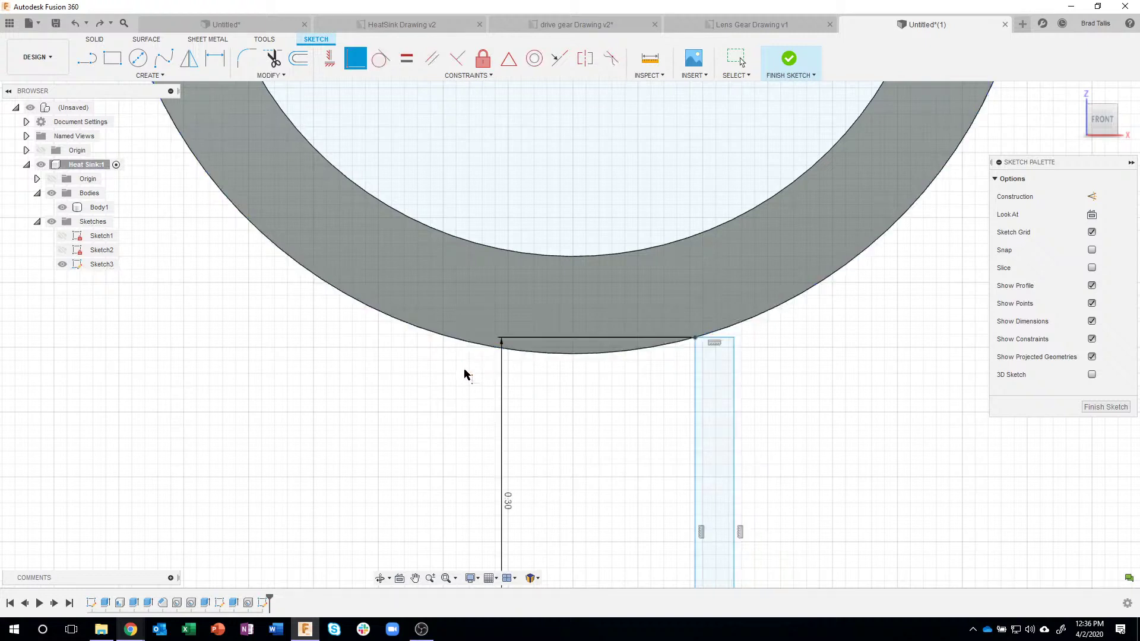
key(Escape)
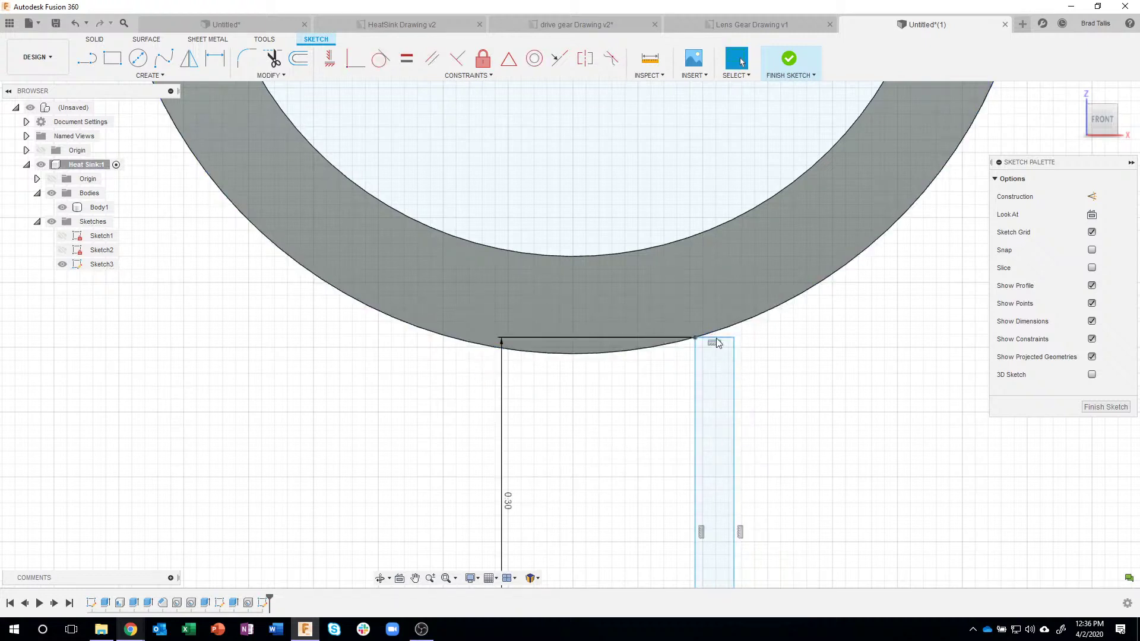
drag(712, 342, 431, 382)
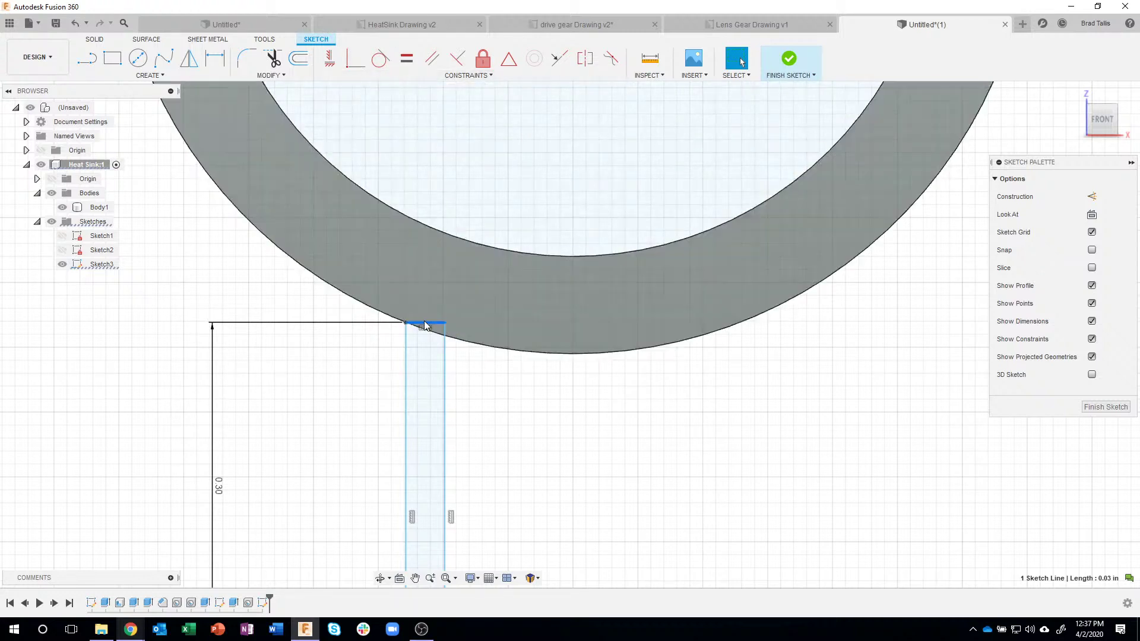
drag(425, 325, 495, 354)
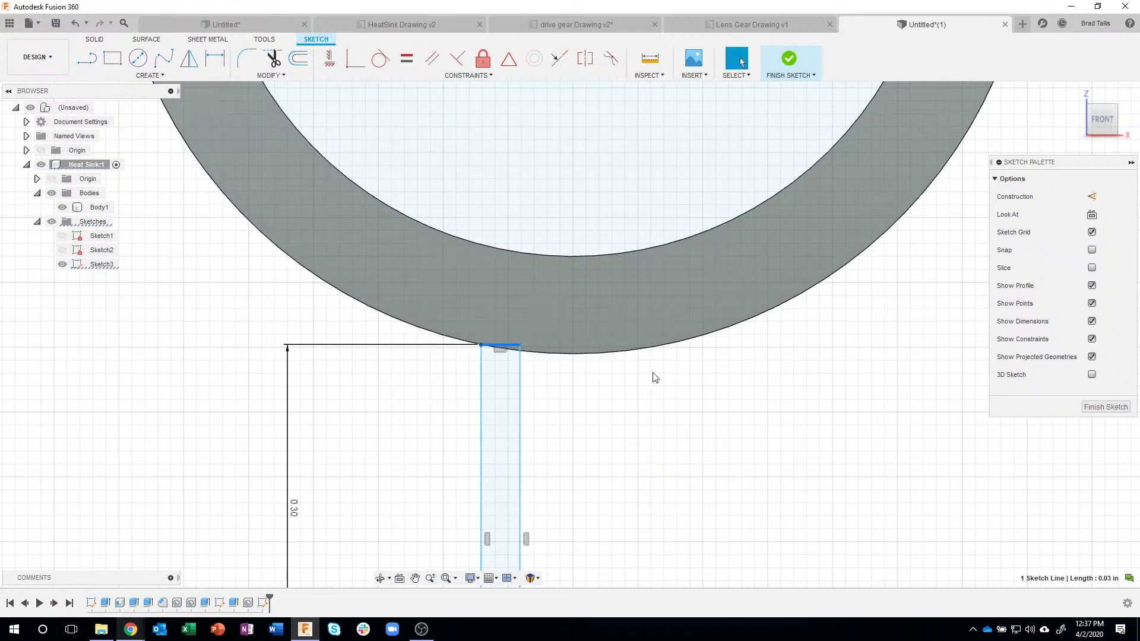
Try to apply a Midpoint constraint between the rectangle's upper edge and the right tube's outer arc.
scroll(753, 433, down, 3)
mouse_move(753, 433)
middle_down()
mouse_move(794, 412)
mouse_move(755, 500)
middle_up()
scroll(766, 489, down, 2)
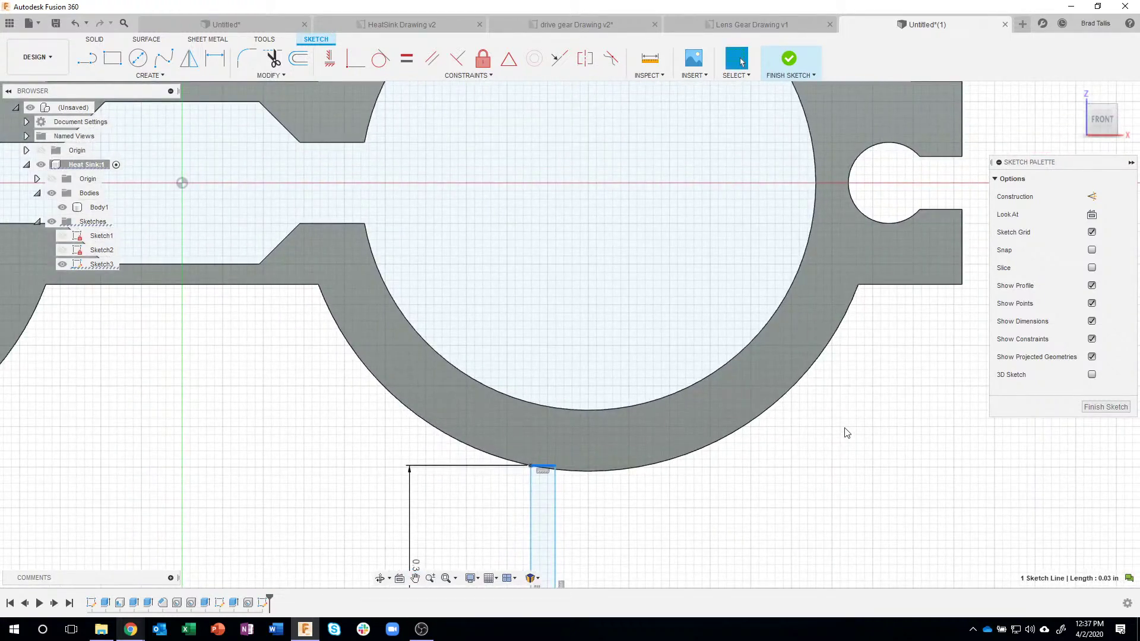
click(87, 57)
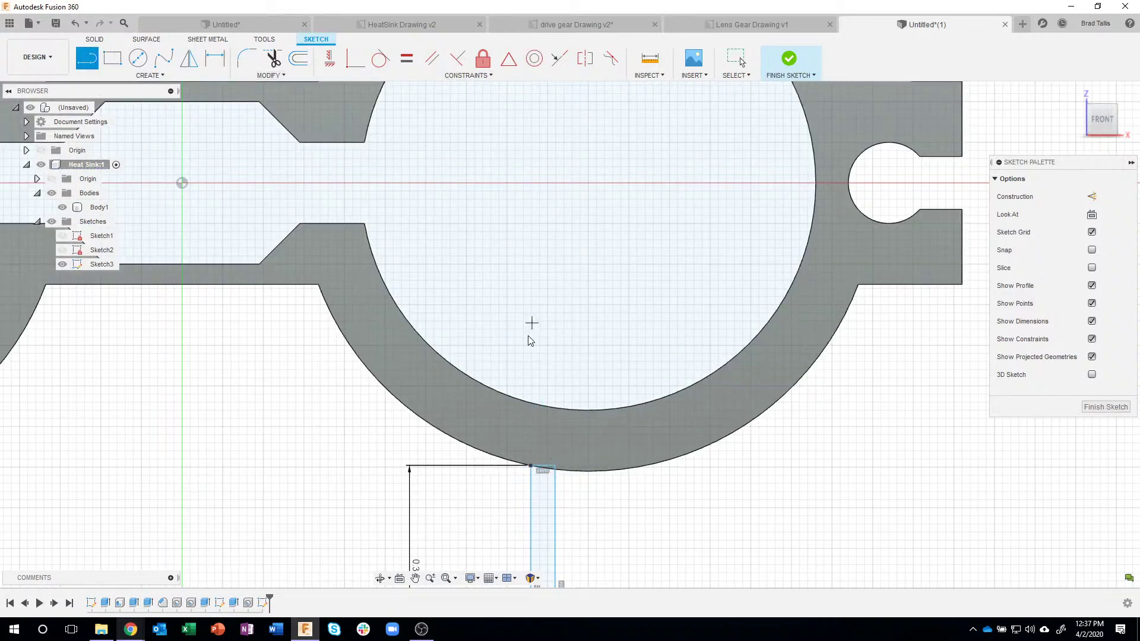
key(Escape)
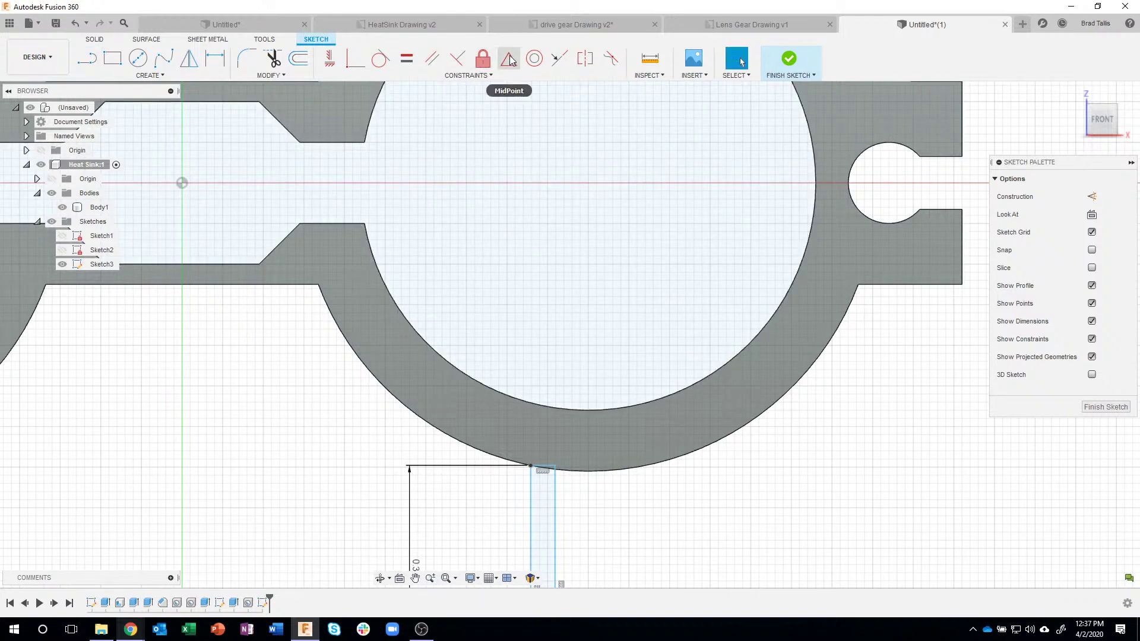
click(510, 60)
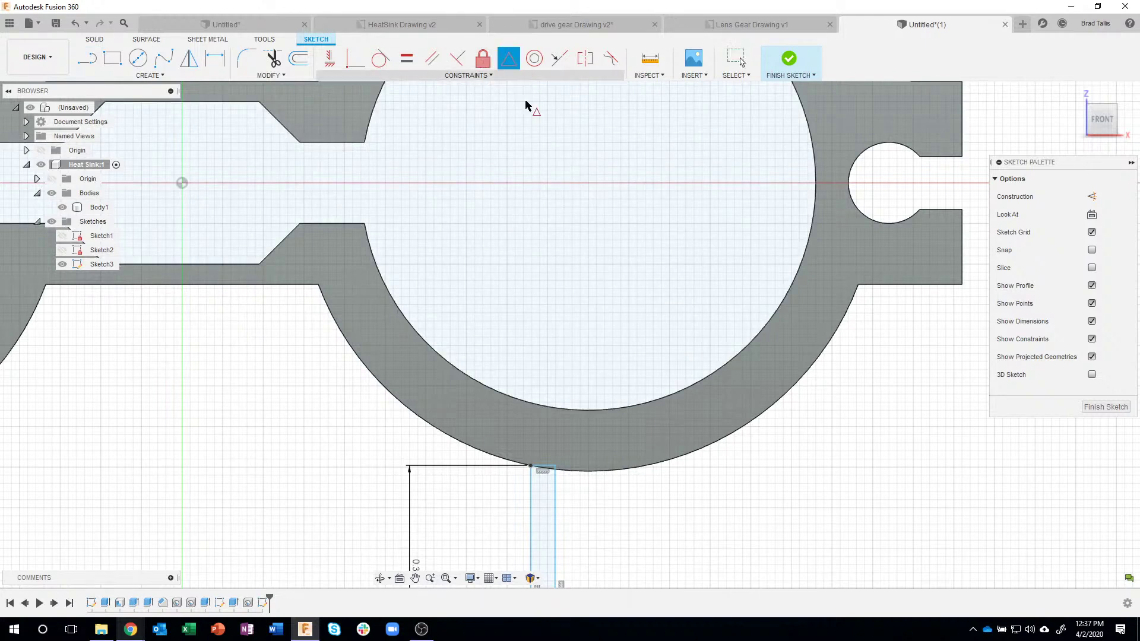
click(547, 471)
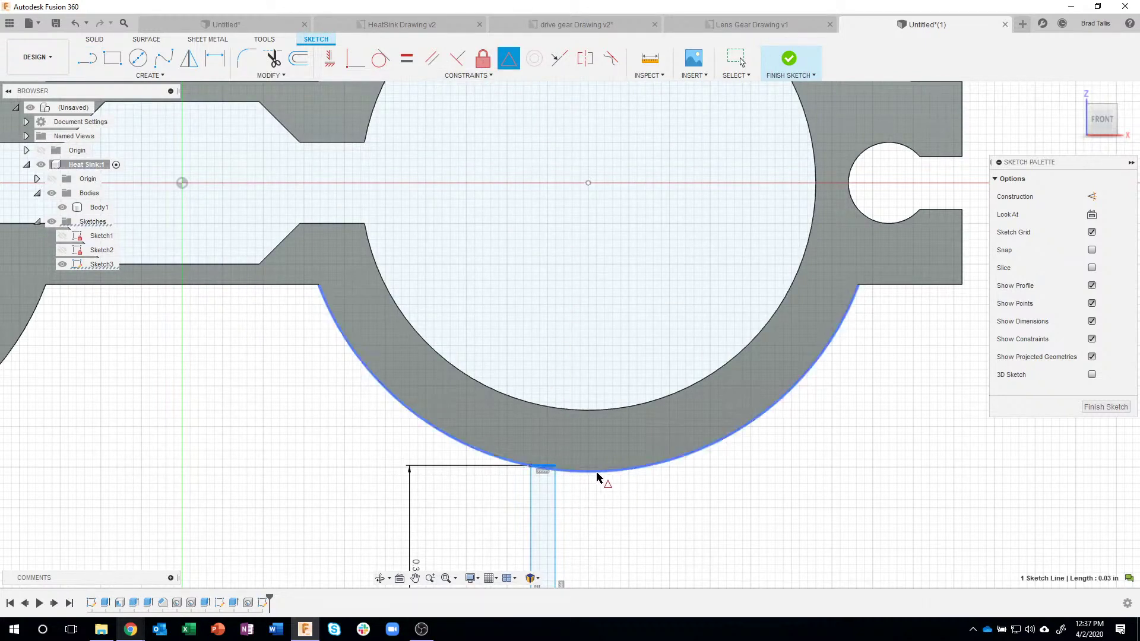
click(631, 472)
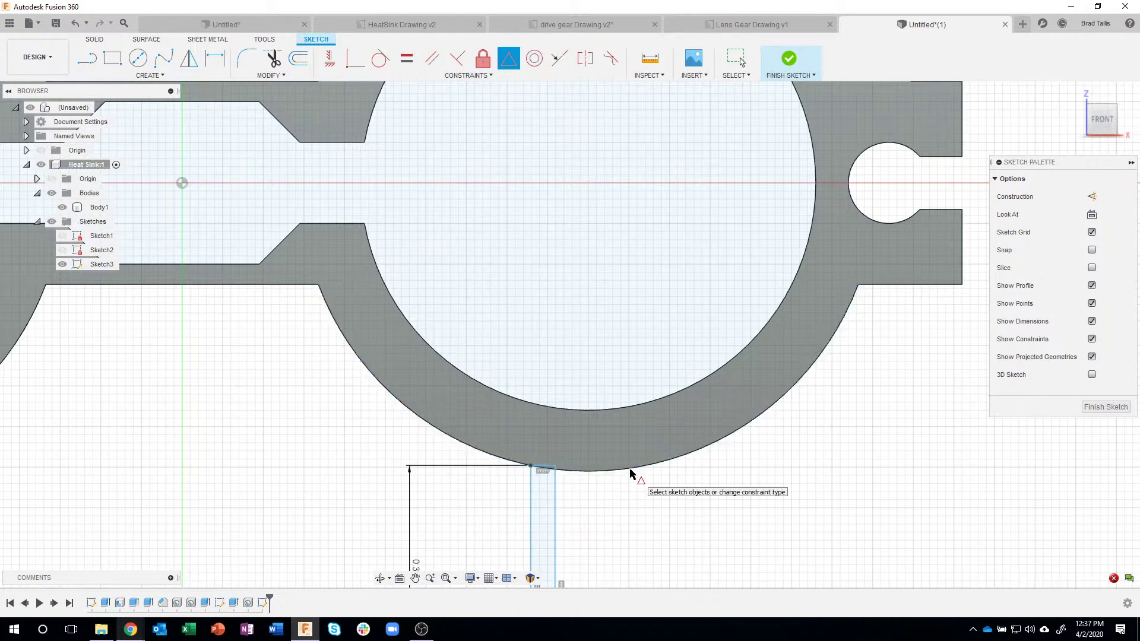
click(1114, 580)
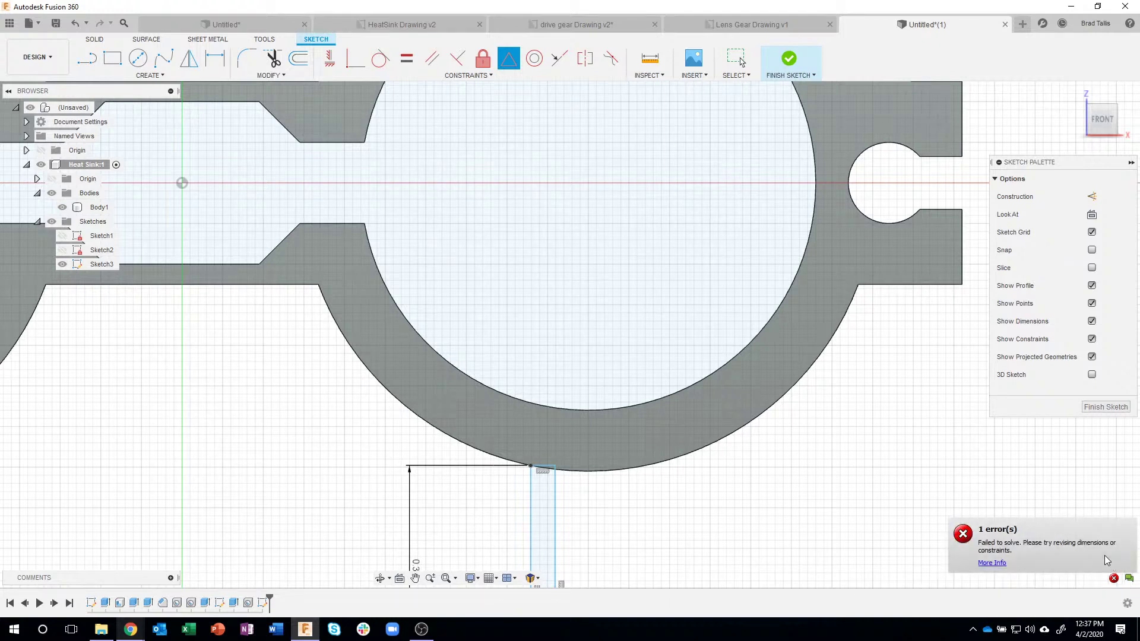
key(Escape)
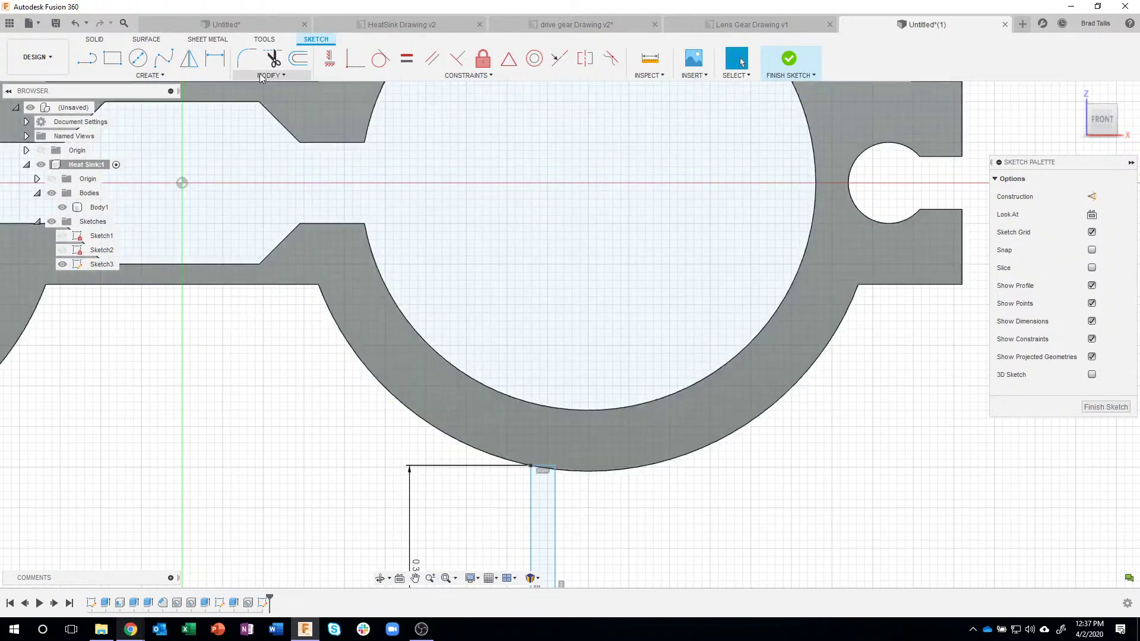
Draw a line from the midpoint of the rectangle's upper edge to the right tube's center, and make it a construction line.
click(87, 57)
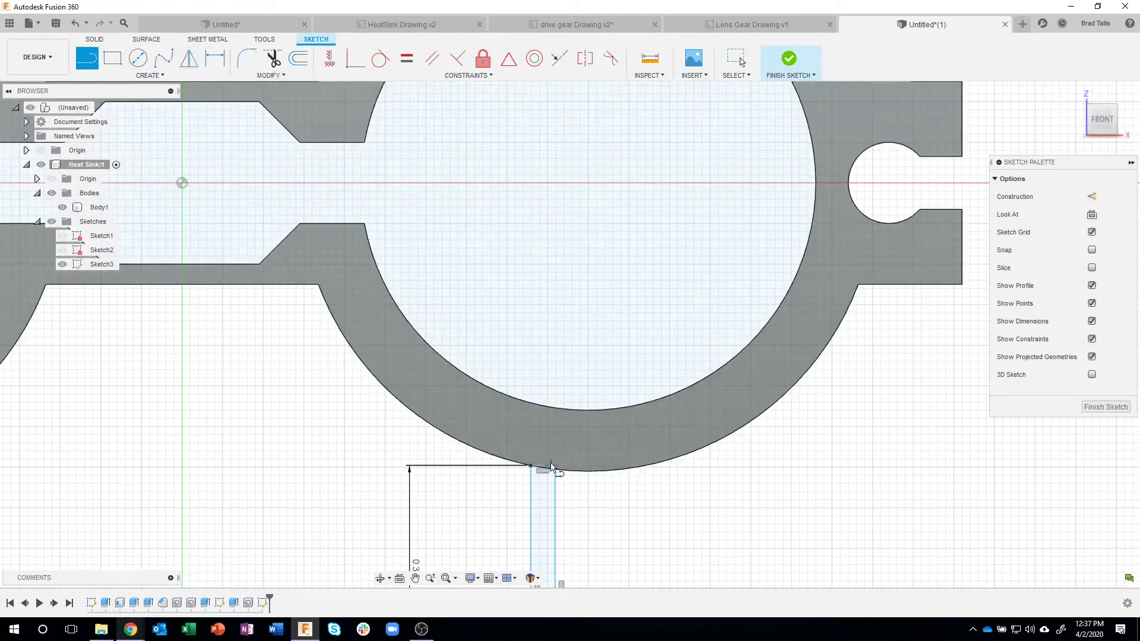
click(543, 466)
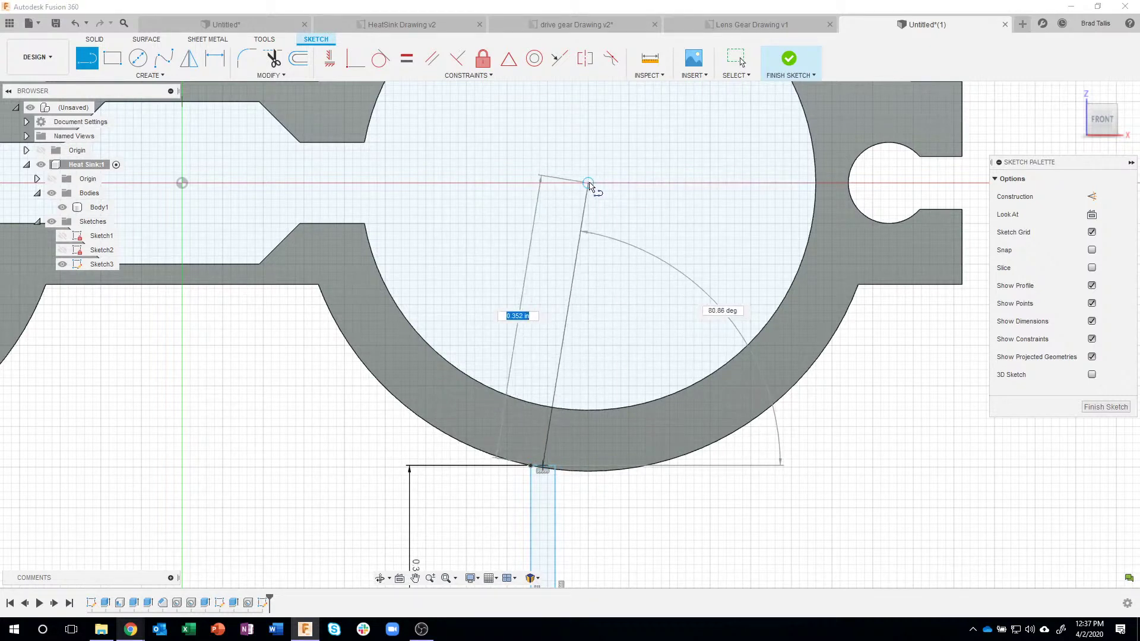
click(588, 182)
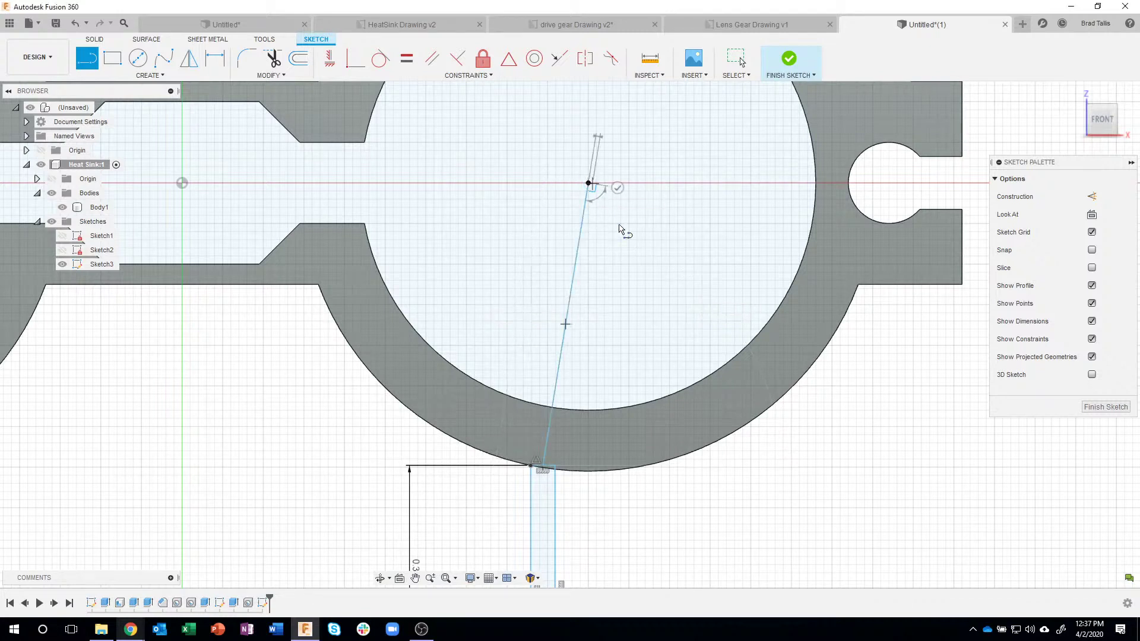
key(Escape)
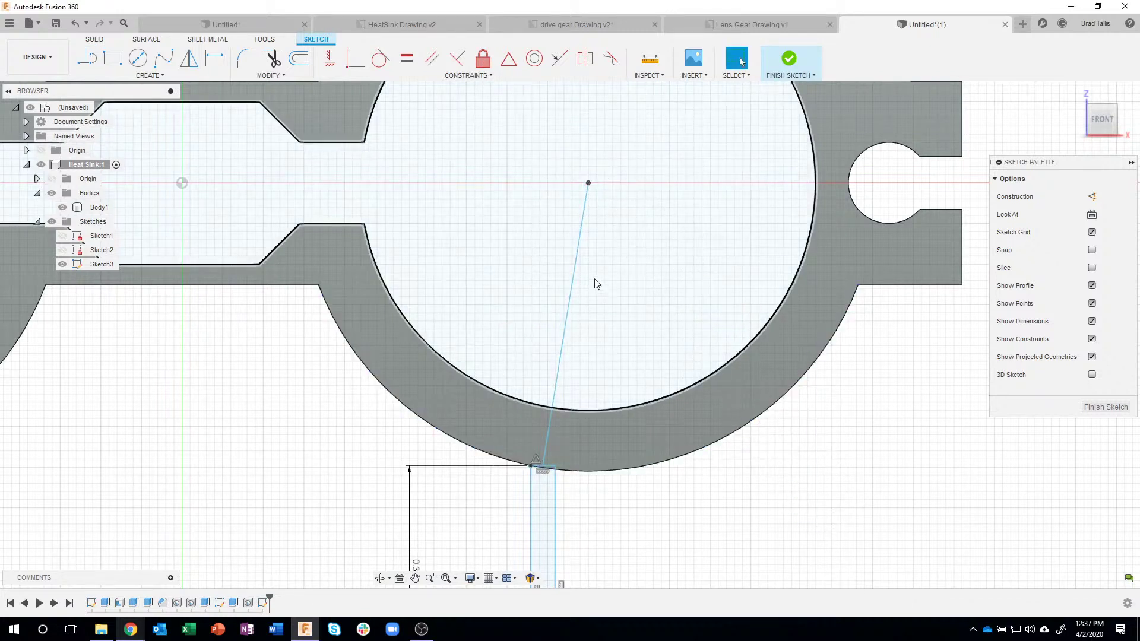
click(575, 264)
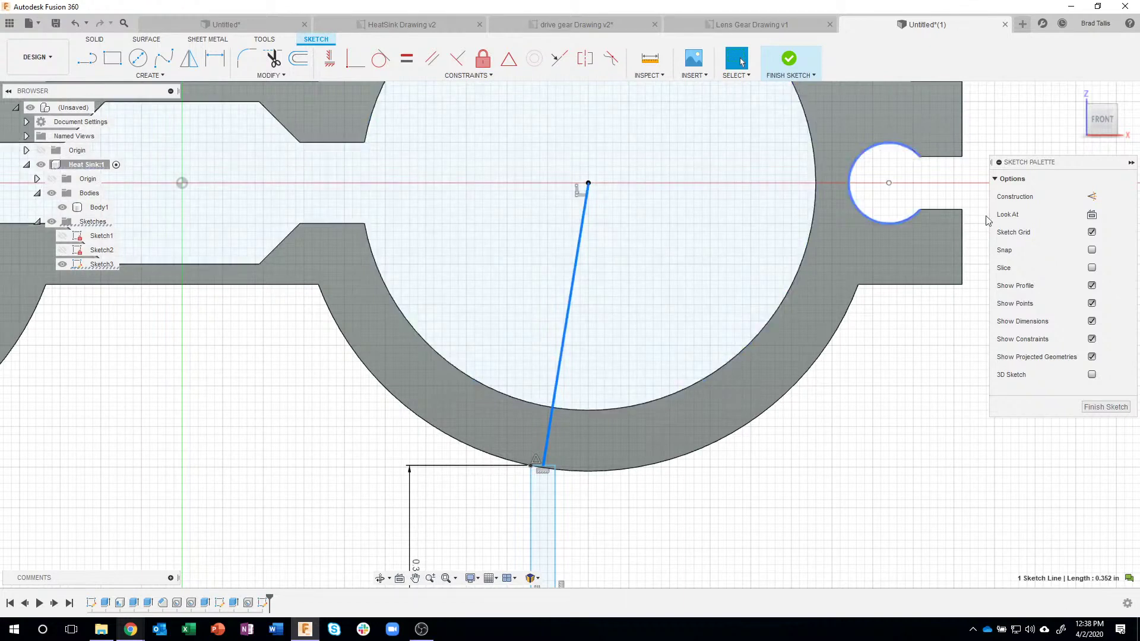
click(1092, 196)
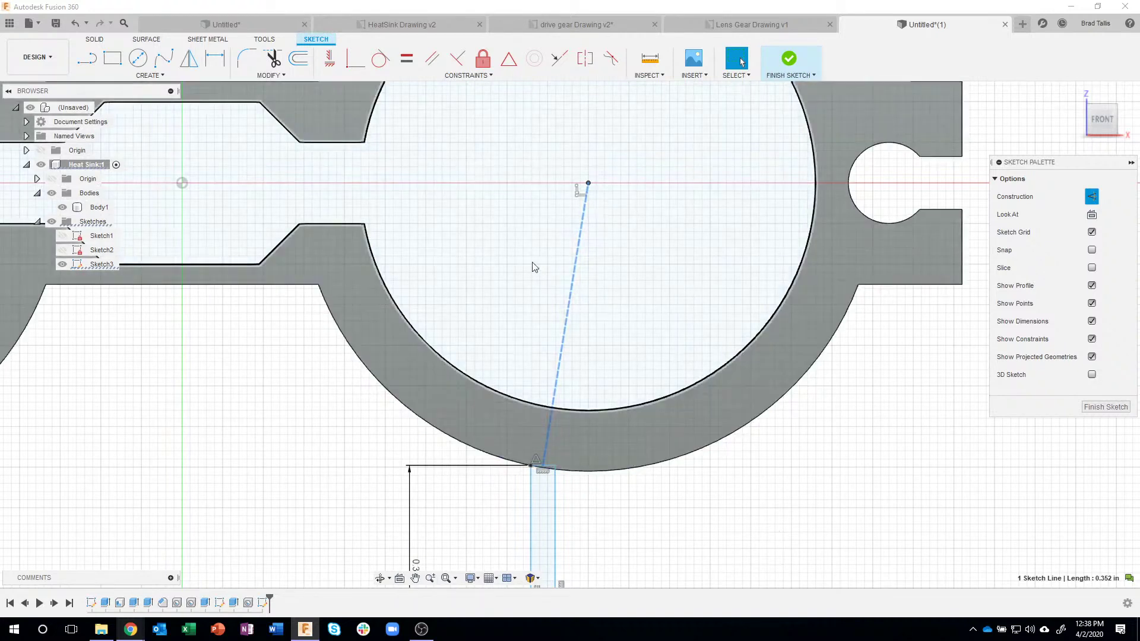
Constrain the construction line to vertical so the rib rectangle is centered beneath the right tube.
click(329, 59)
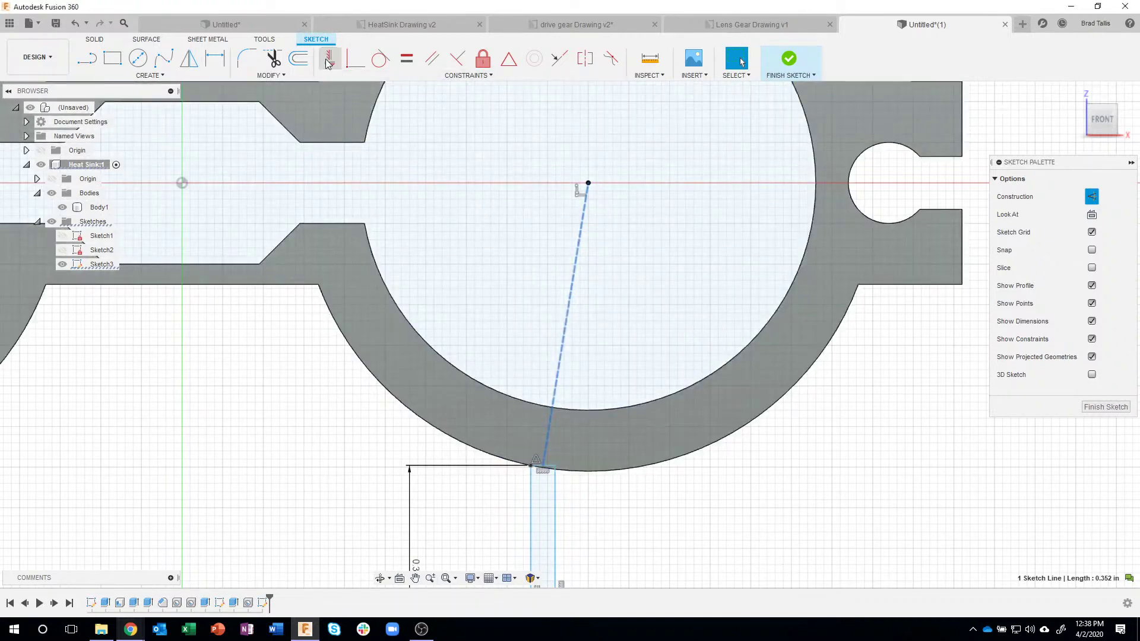
click(585, 195)
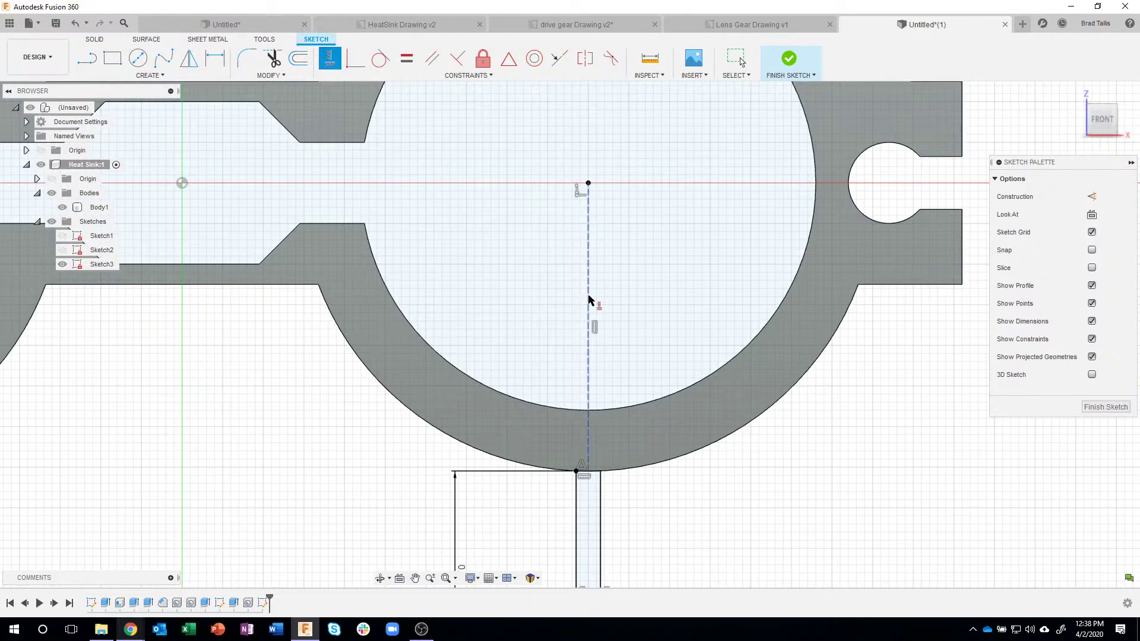
scroll(646, 490, up, 2)
scroll(599, 493, up, 3)
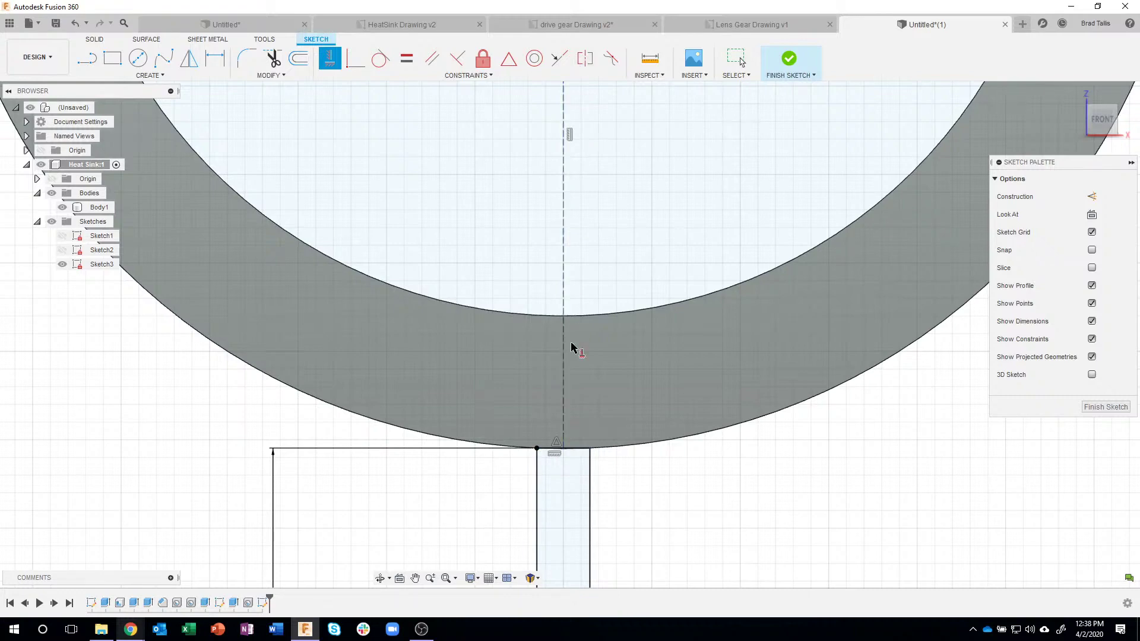
scroll(715, 584, down, 3)
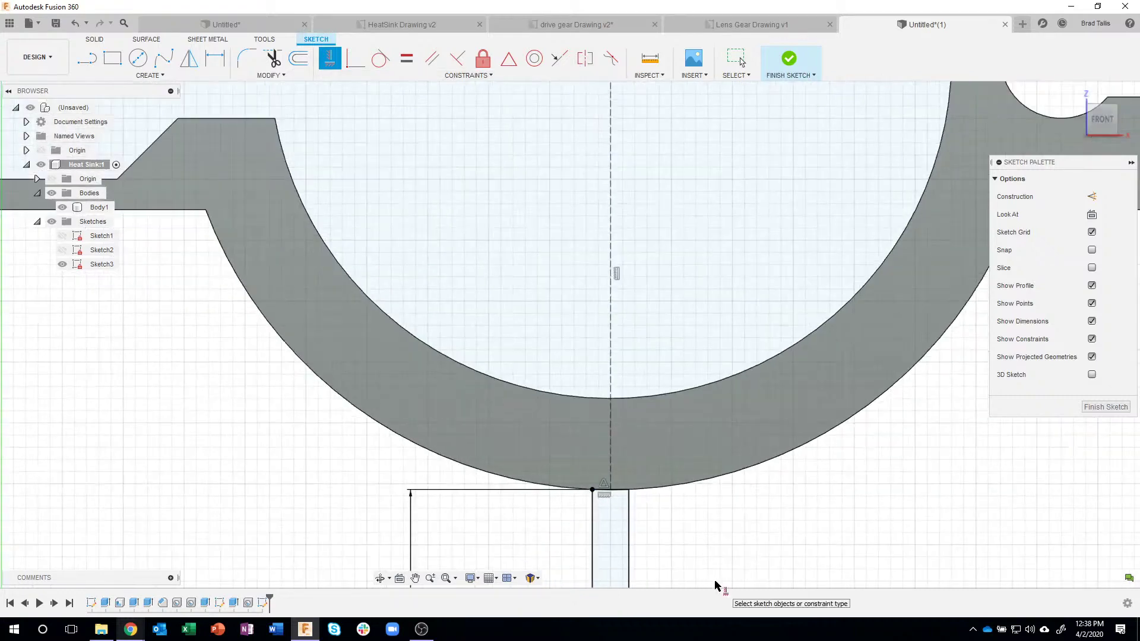
middle_drag(711, 566, 657, 510)
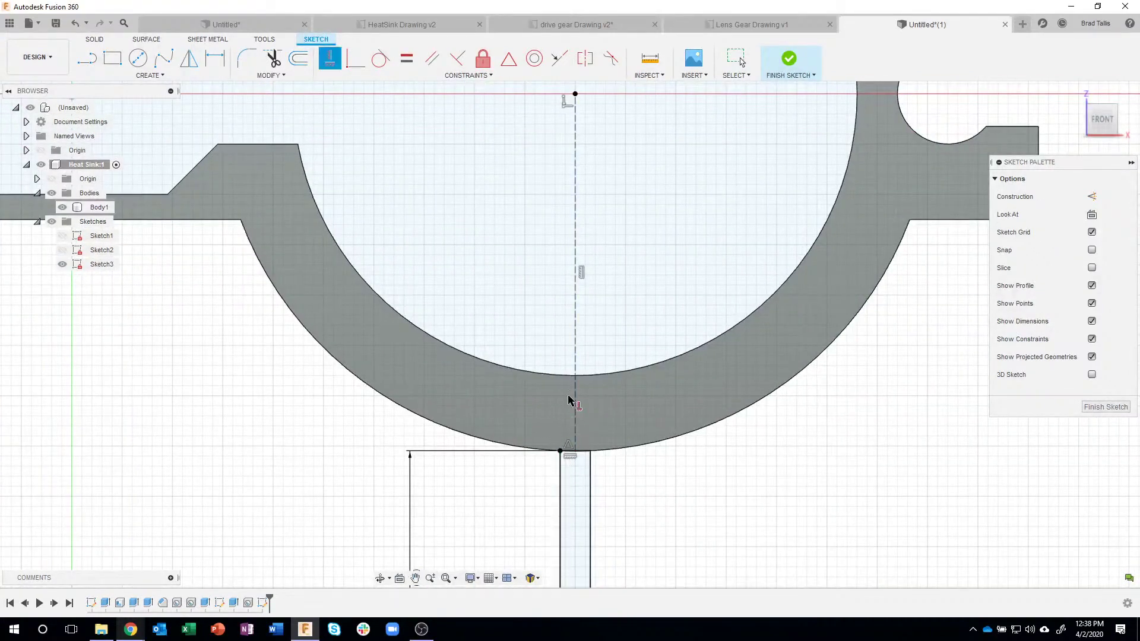
scroll(688, 527, down, 4)
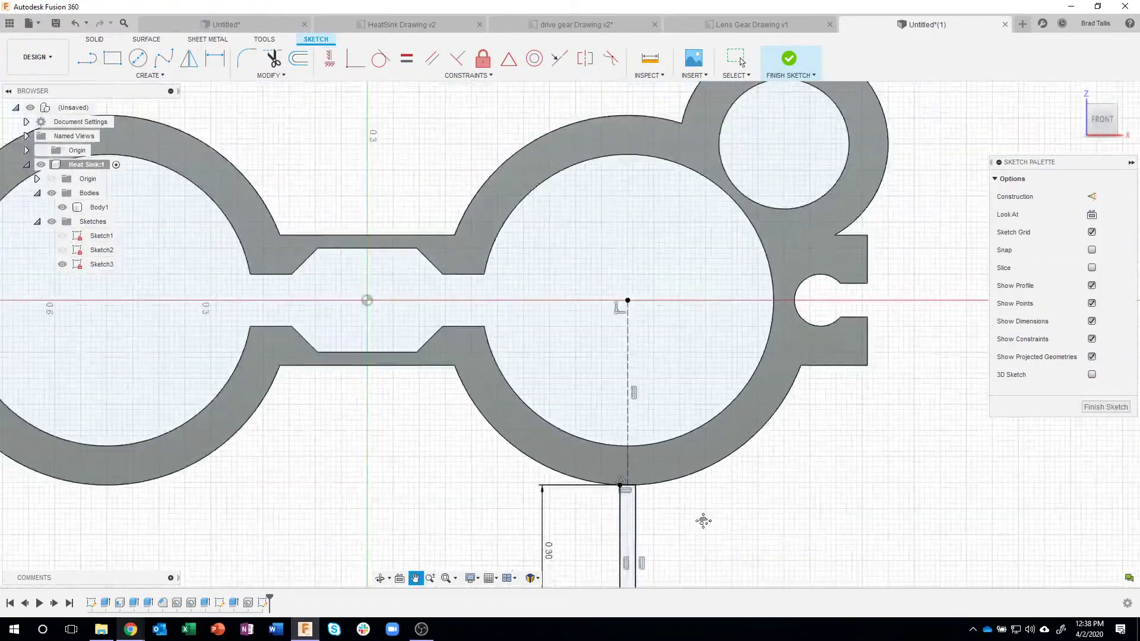
middle_drag(701, 518, 691, 450)
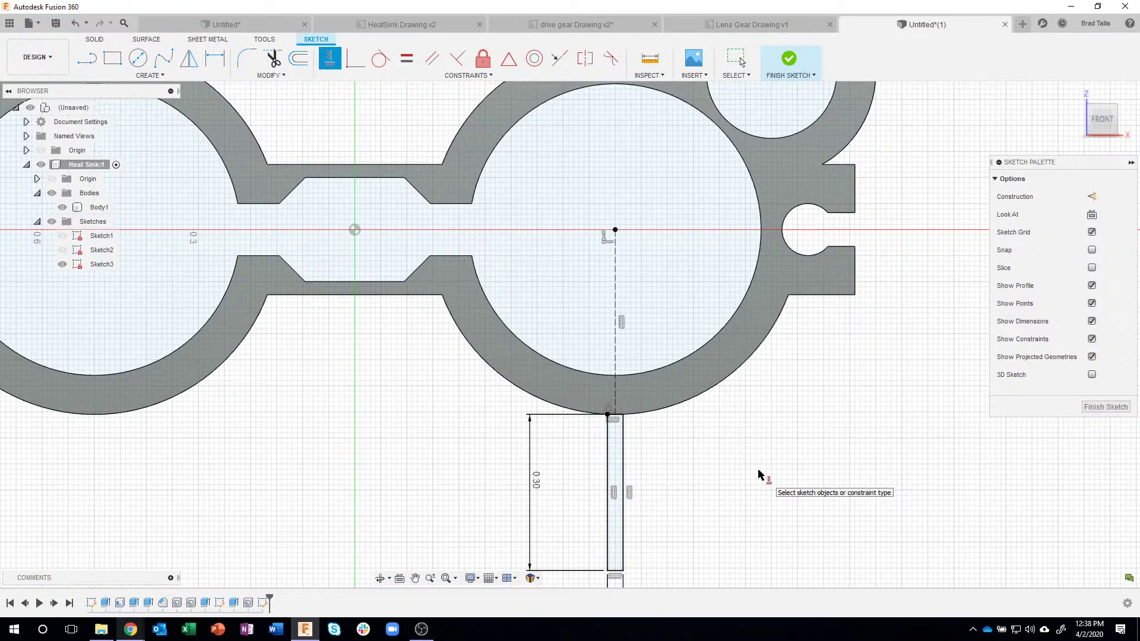
scroll(760, 469, down, 3)
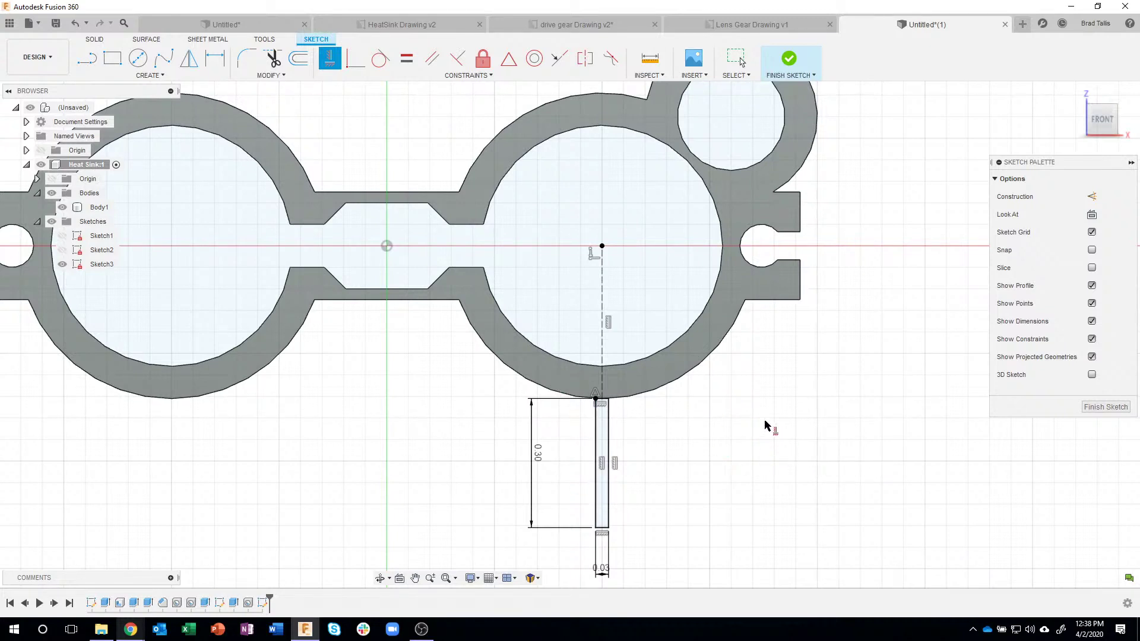
key(Escape)
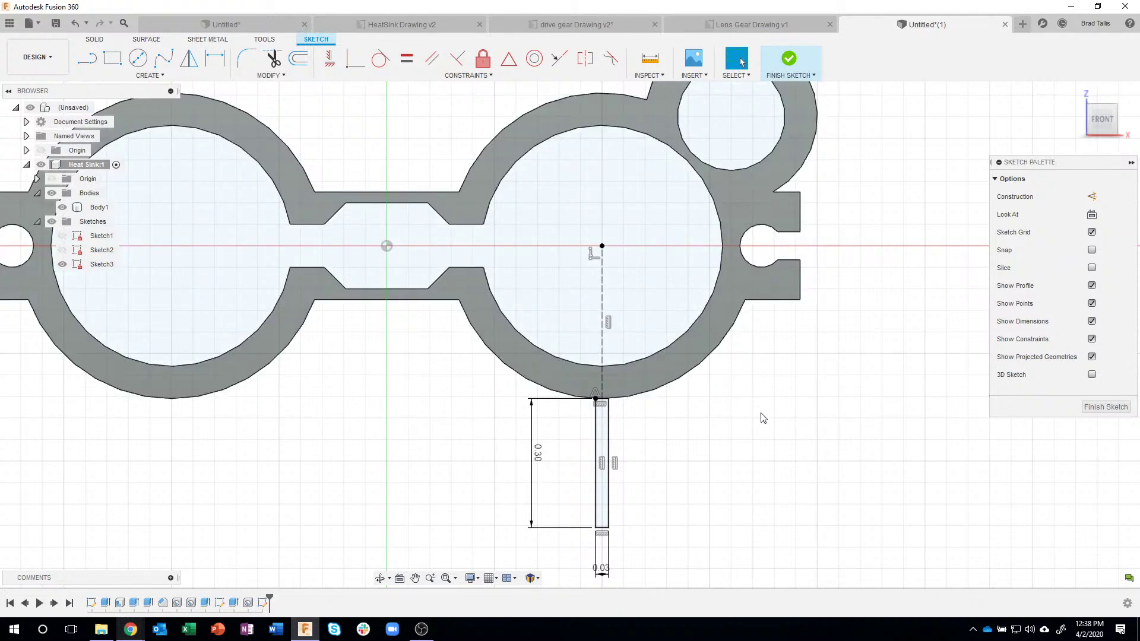
Finish the sketch and extrude the rib profile -1.80 in along the tube as a new body.
click(790, 58)
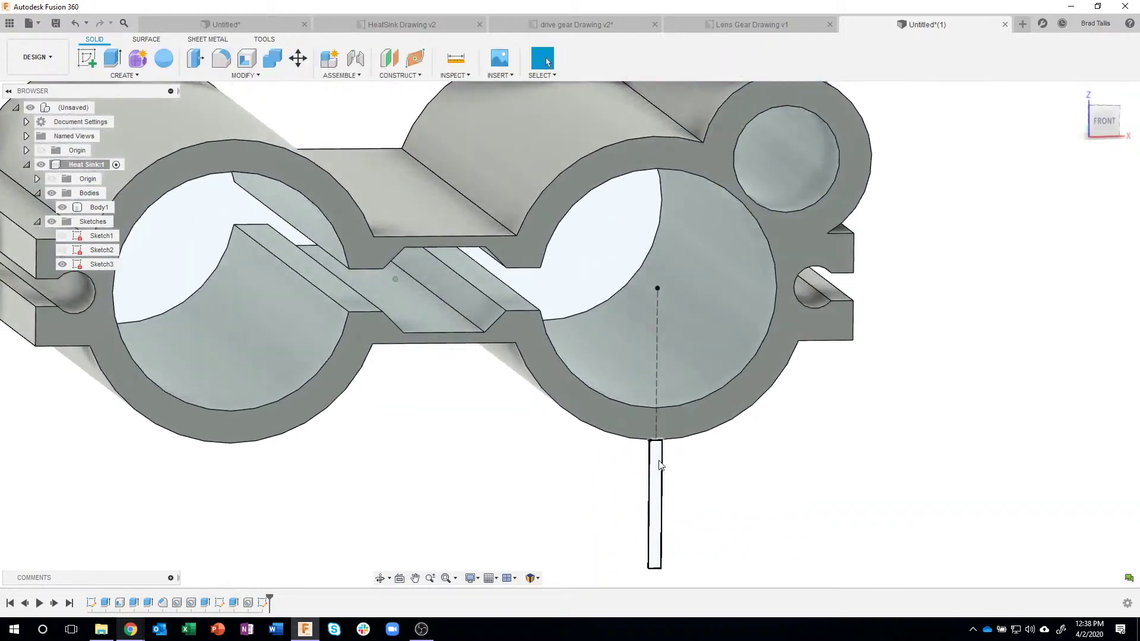
click(658, 462)
right_click(657, 461)
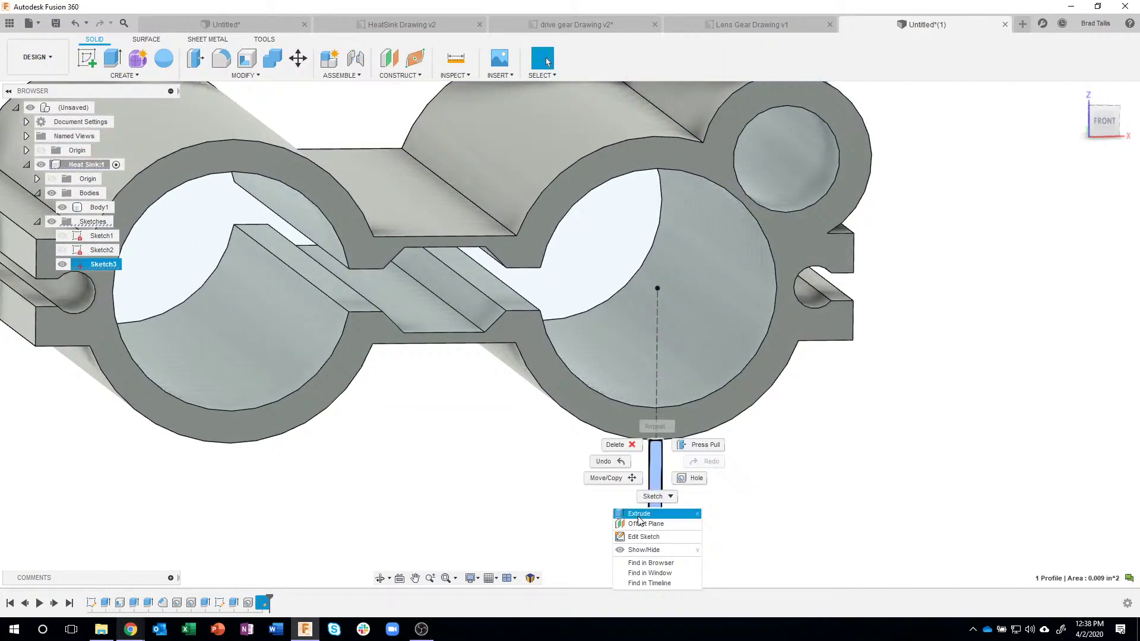
click(639, 516)
shift+middle_drag(723, 486, 523, 460)
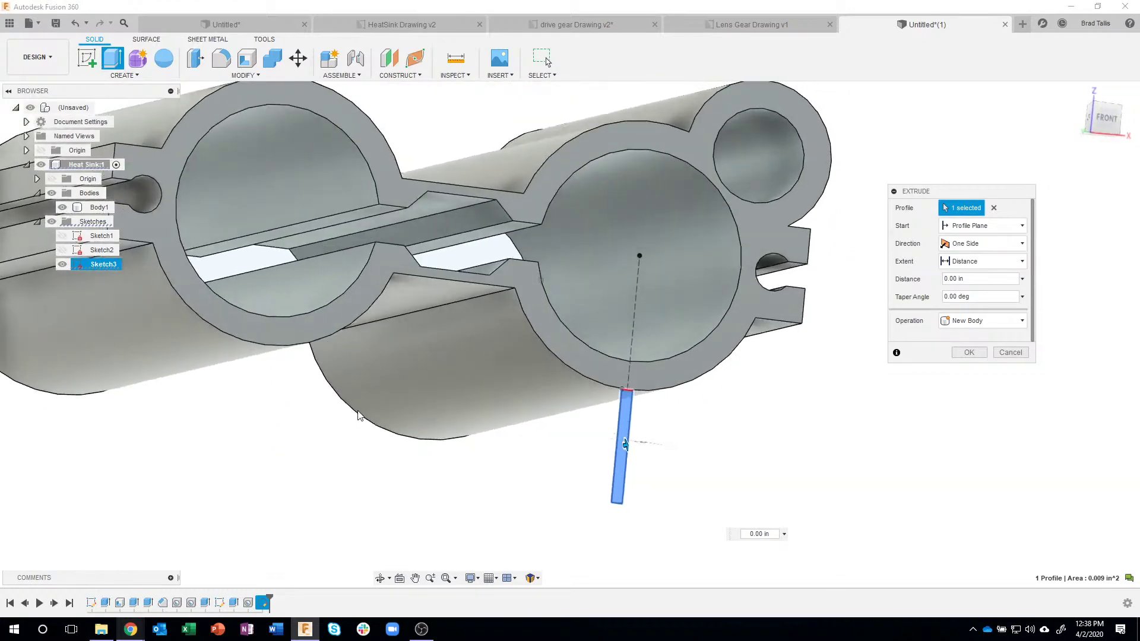
click(357, 410)
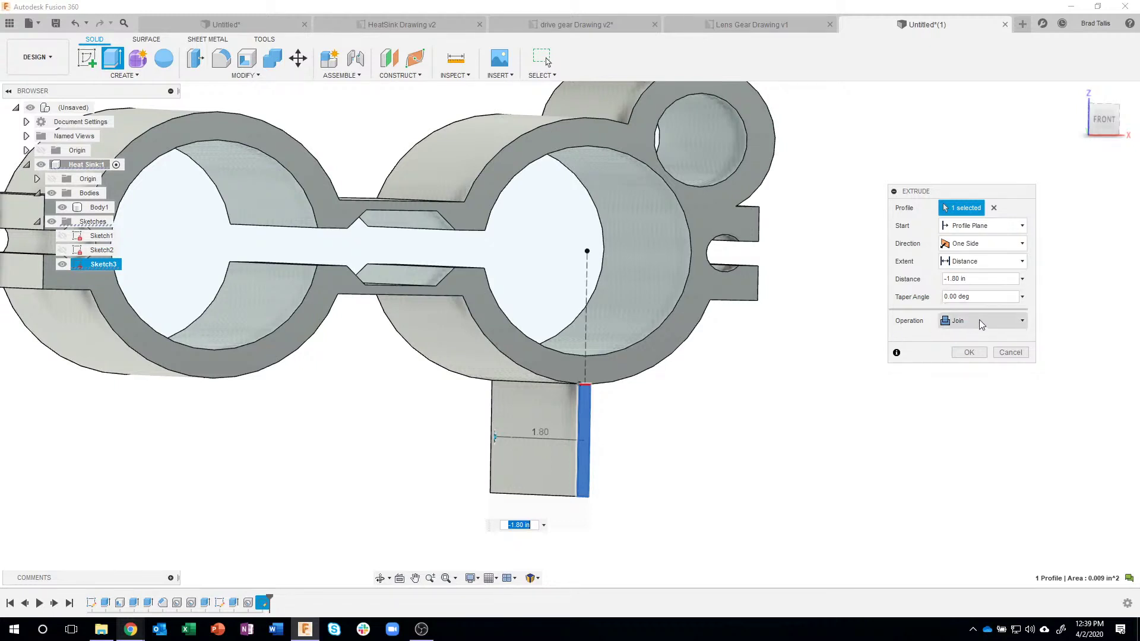
click(984, 321)
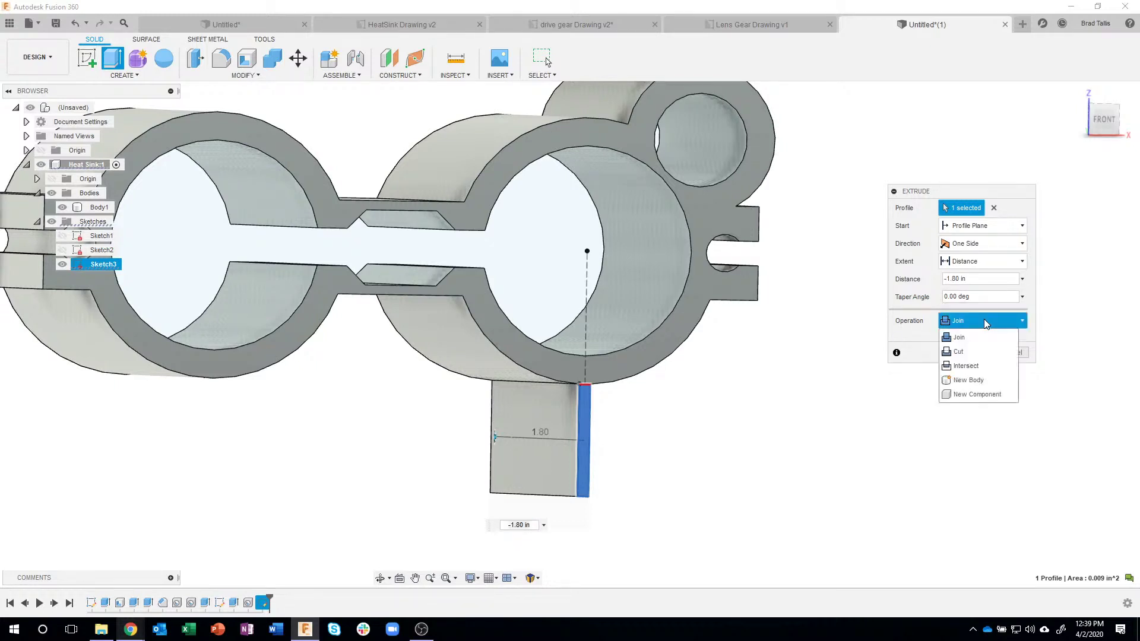
click(991, 379)
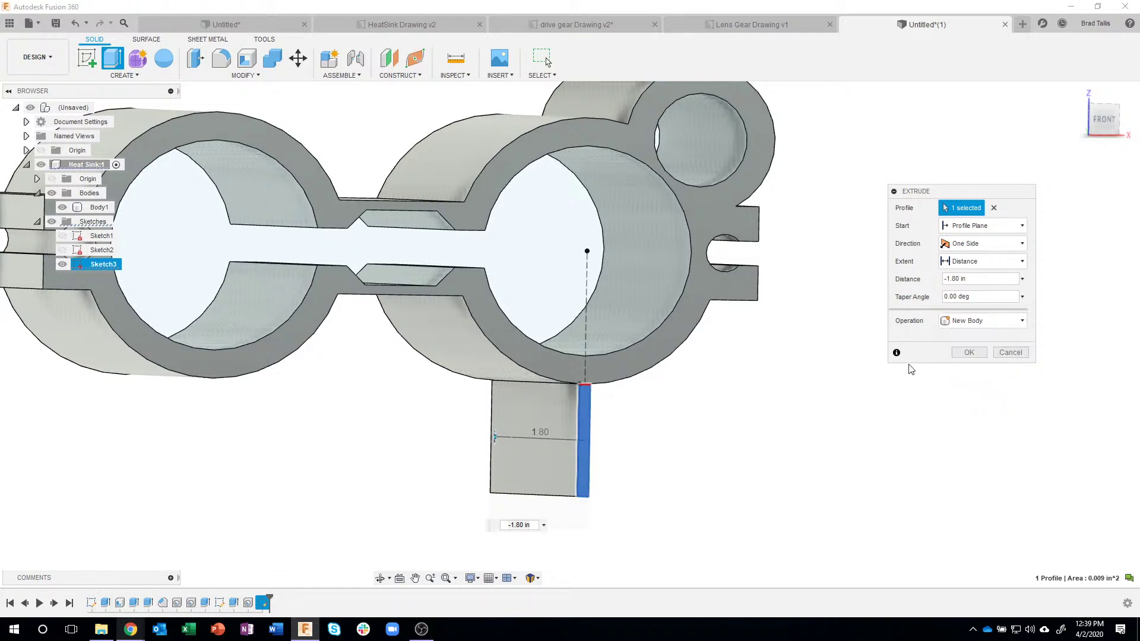
shift+middle_drag(410, 348, 954, 385)
click(968, 353)
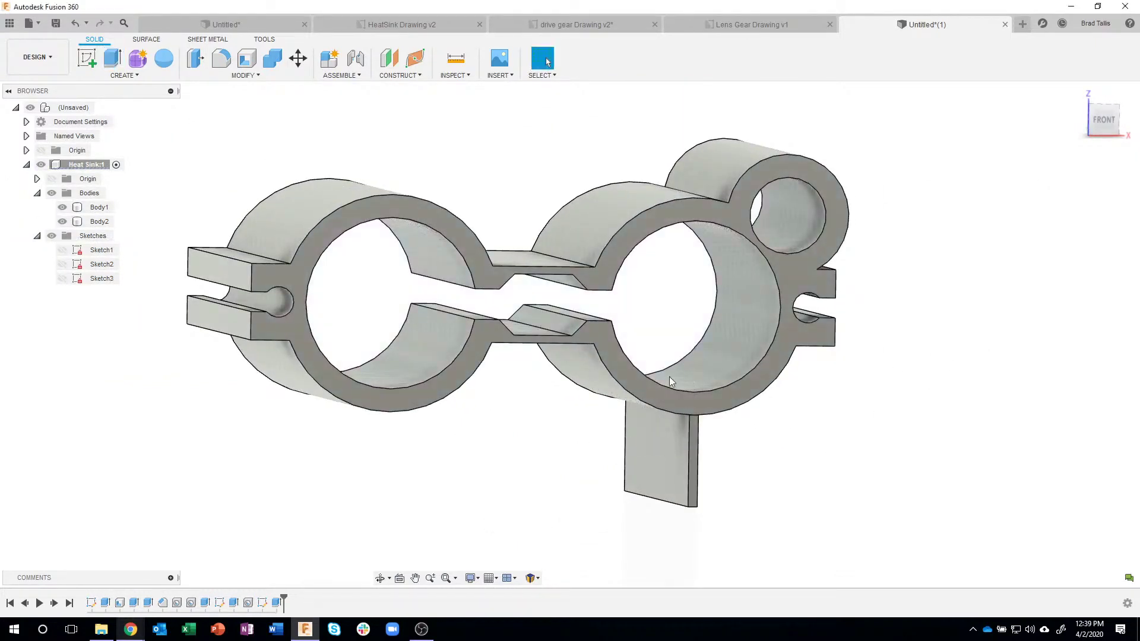
Select the heat sink's main body to distinguish it from the new rib body.
click(97, 208)
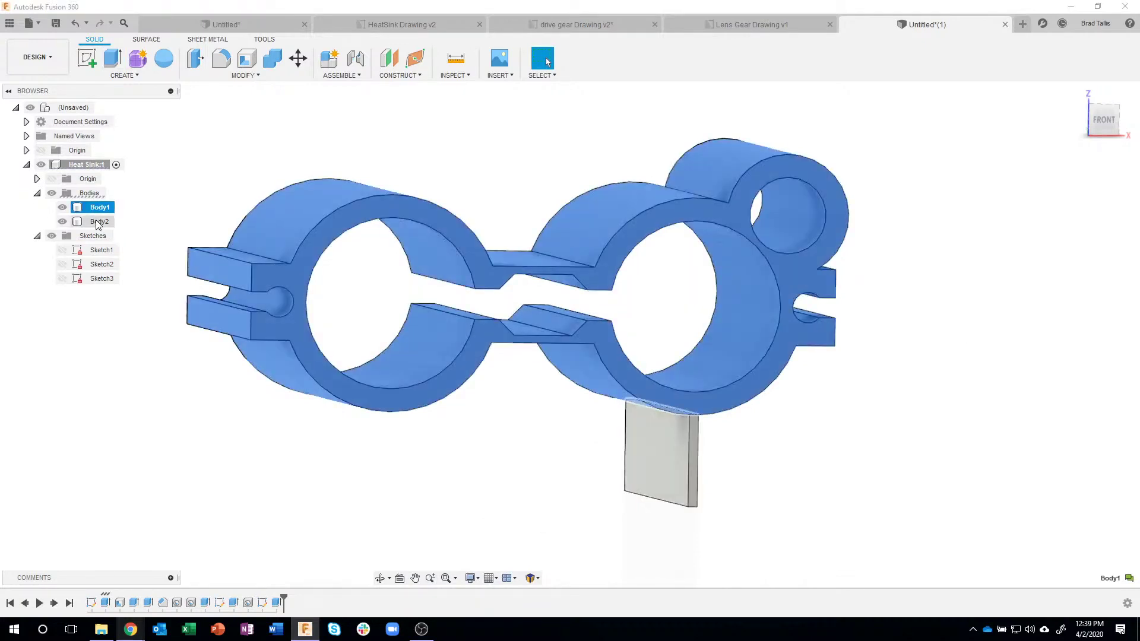
click(98, 223)
click(908, 467)
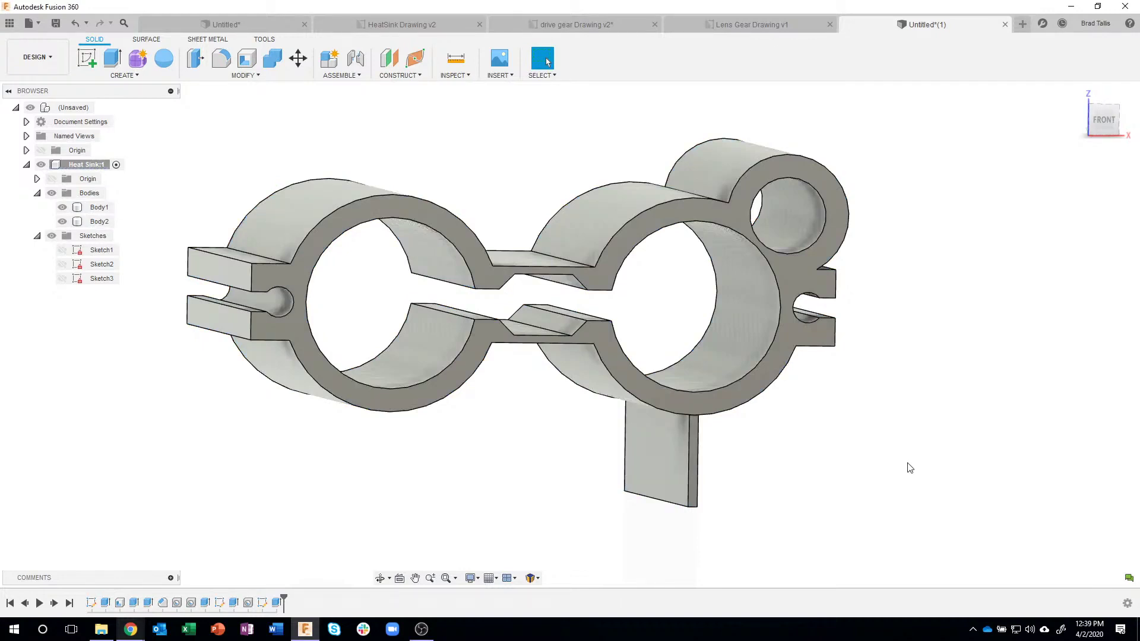
shift+middle_drag(908, 467, 751, 468)
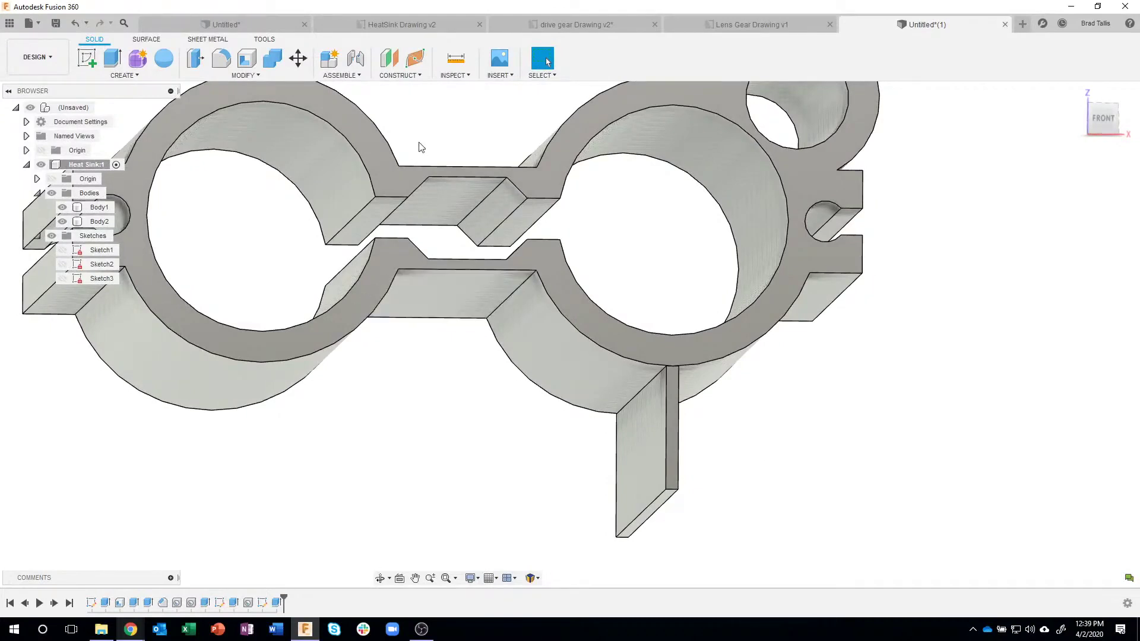
click(413, 160)
click(408, 158)
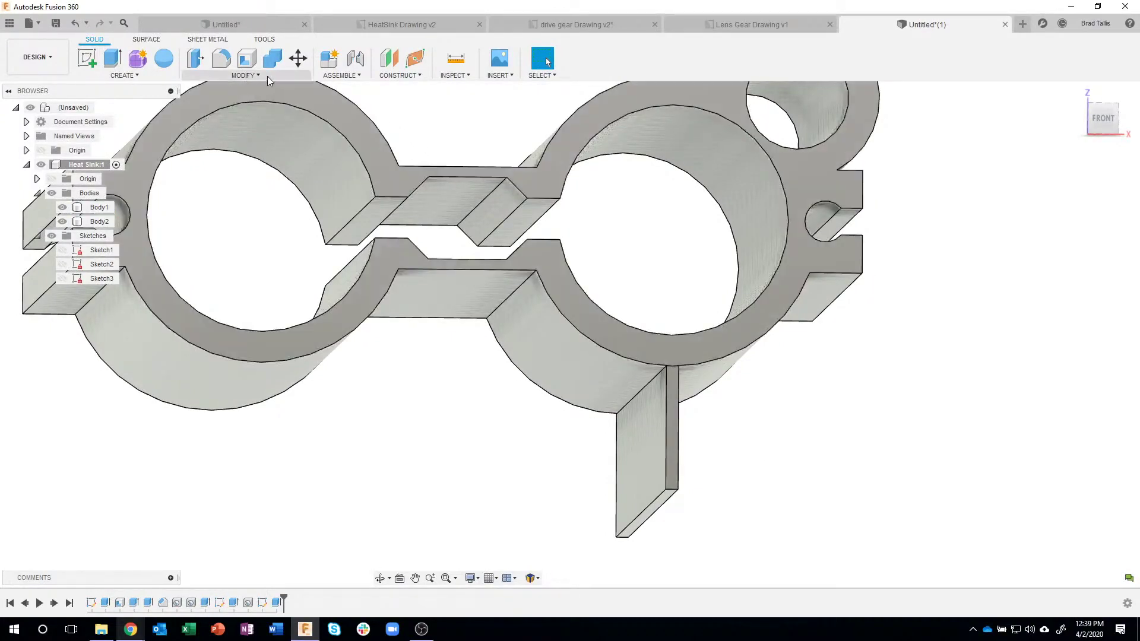
Start a draft with the fin's bottom end face as the plane and one broad side face as the face to taper.
click(293, 76)
click(221, 147)
mouse_move(629, 437)
shift+middle_down()
mouse_move(647, 432)
mouse_move(554, 400)
mouse_move(631, 432)
shift+middle_up()
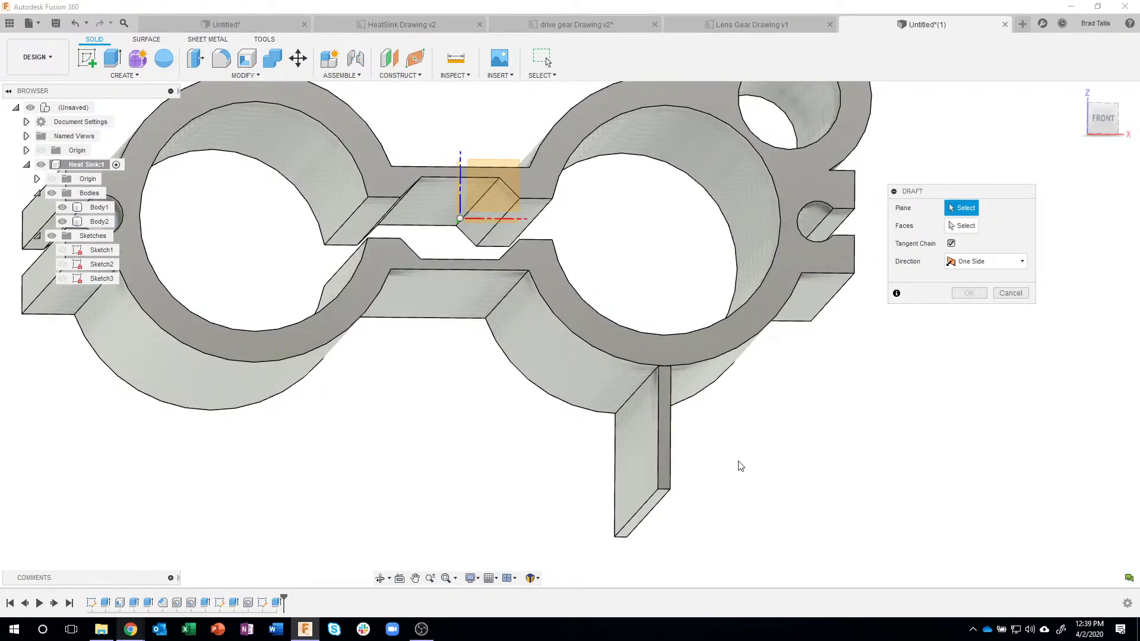
click(653, 503)
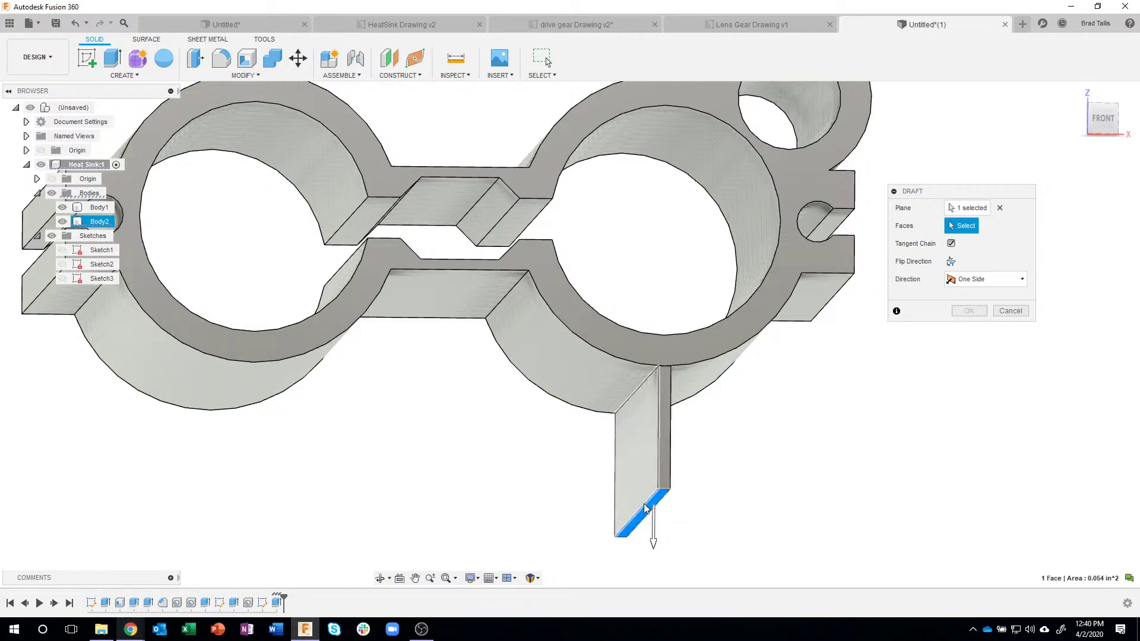
click(637, 475)
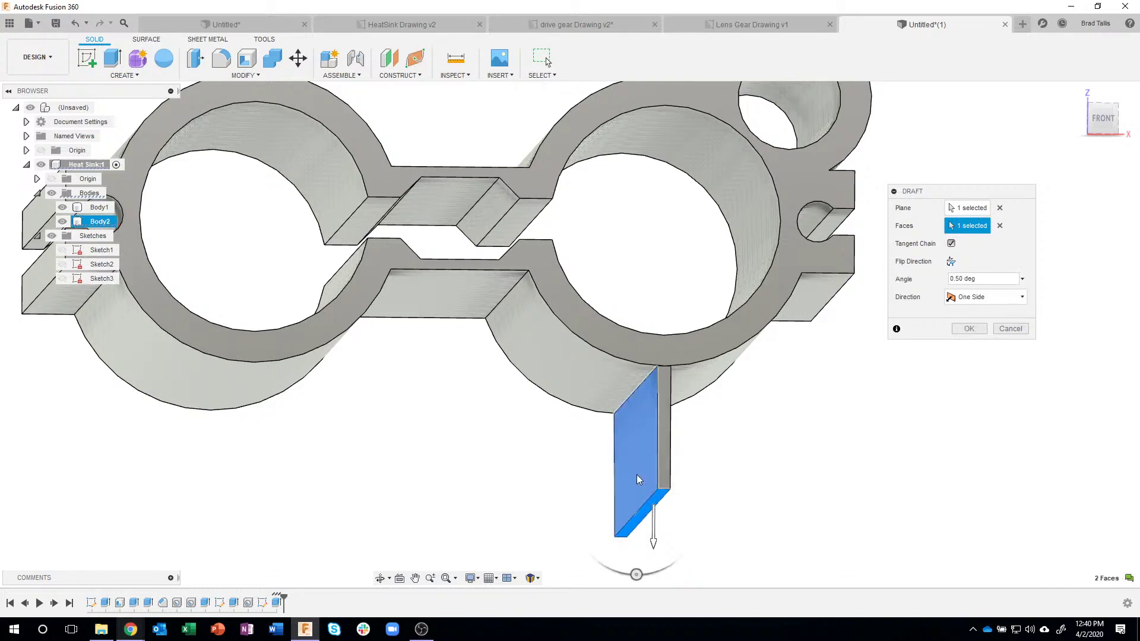
Increase the draft angle to about 4.83 deg and add the fin's opposite broad face to the draft.
shift+middle_drag(636, 475, 641, 411)
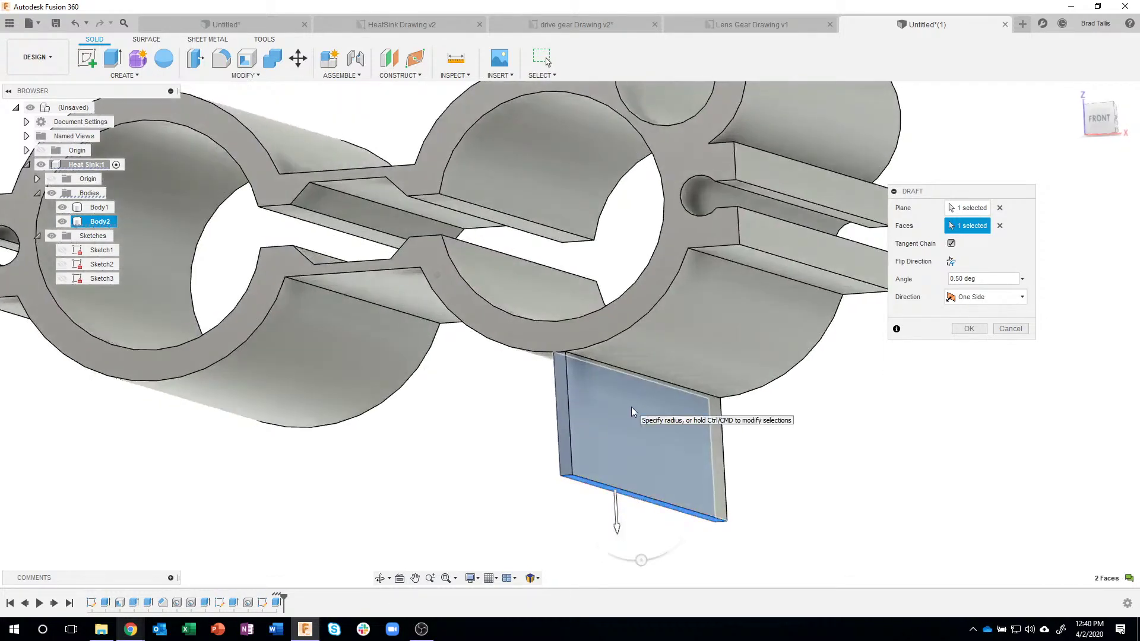
shift+middle_drag(730, 438, 570, 568)
drag(553, 563, 562, 562)
shift+middle_drag(590, 524, 585, 443)
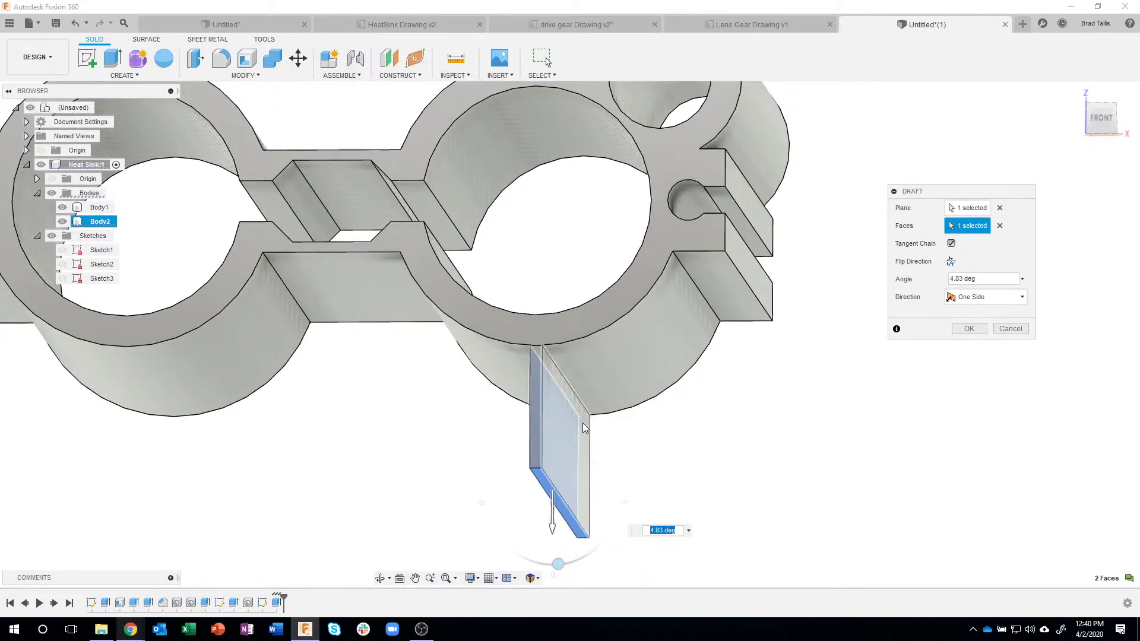
click(585, 427)
Set the draft angle for both fin faces to 0.5 deg and apply the draft.
shift+middle_drag(713, 478, 564, 555)
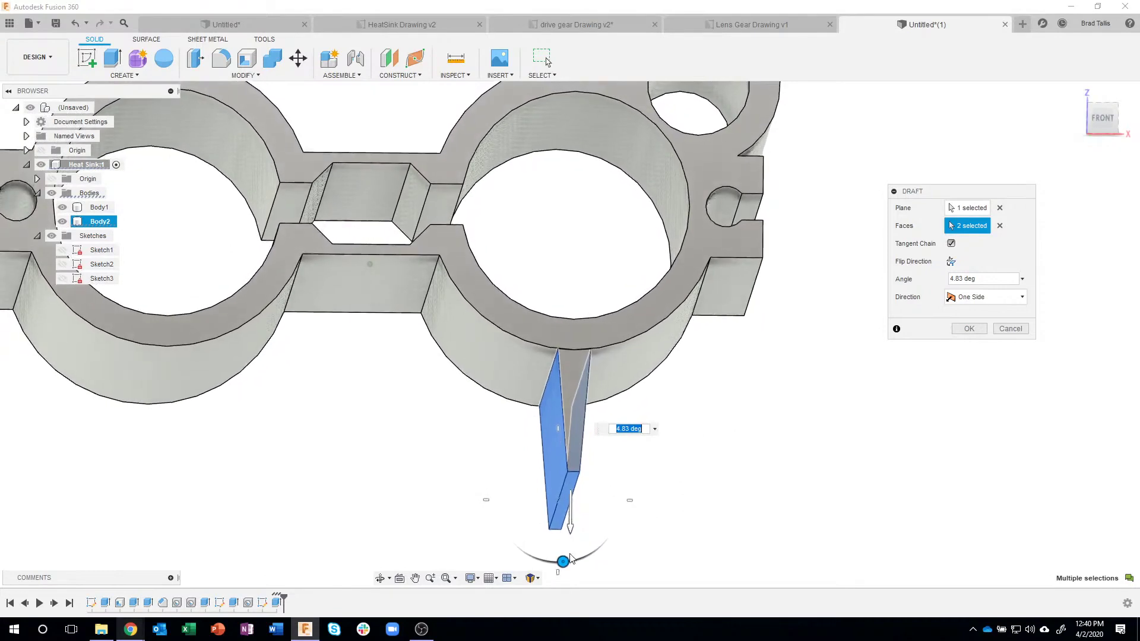
drag(560, 562, 563, 562)
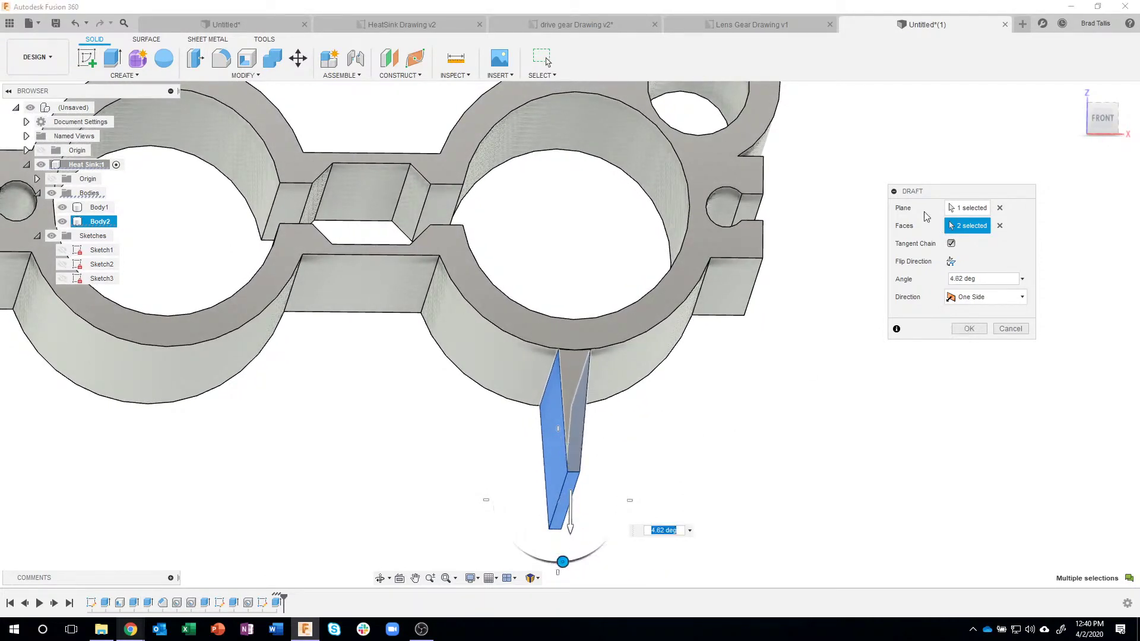
click(1002, 284)
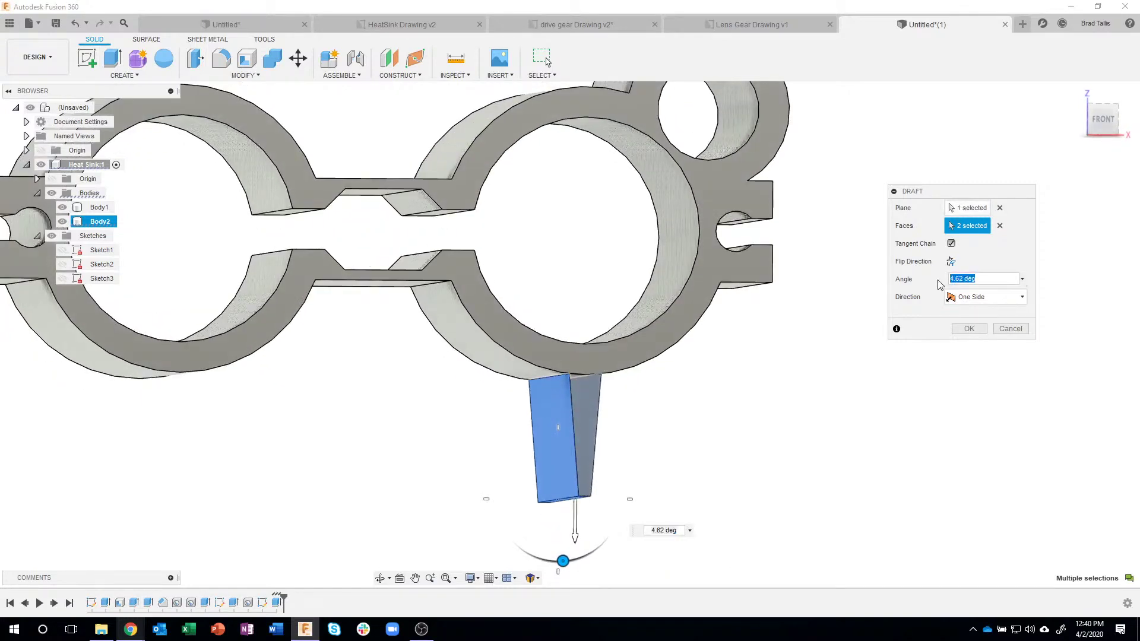
text(.5)
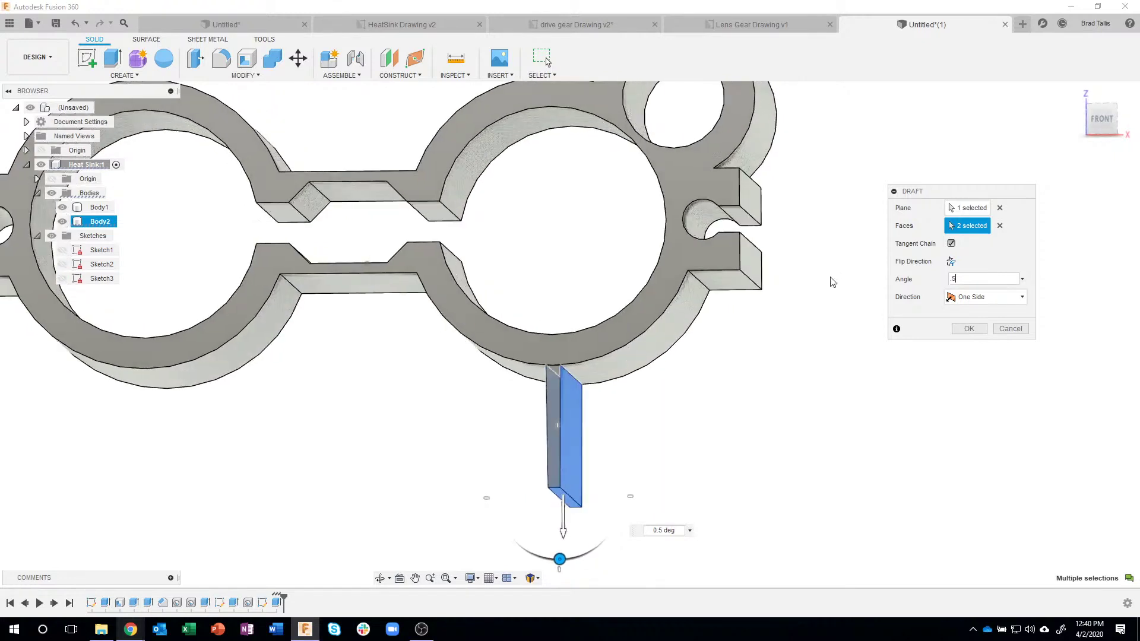
click(969, 328)
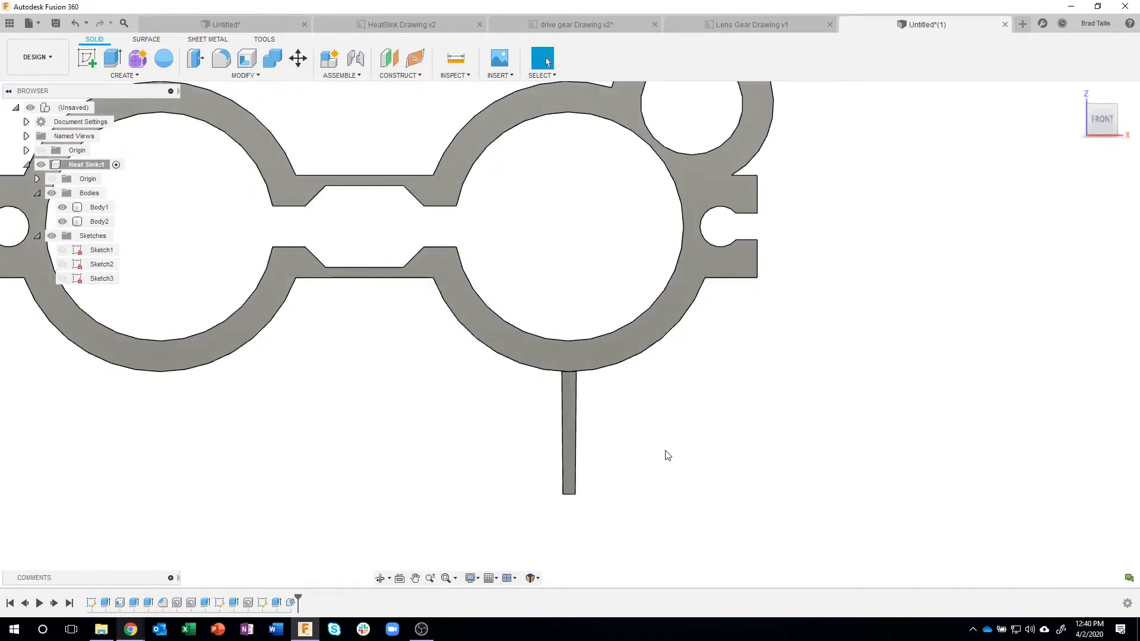
Start a circular pattern of the Bodies type with the drafted fin body as the object.
scroll(661, 466, up, 5)
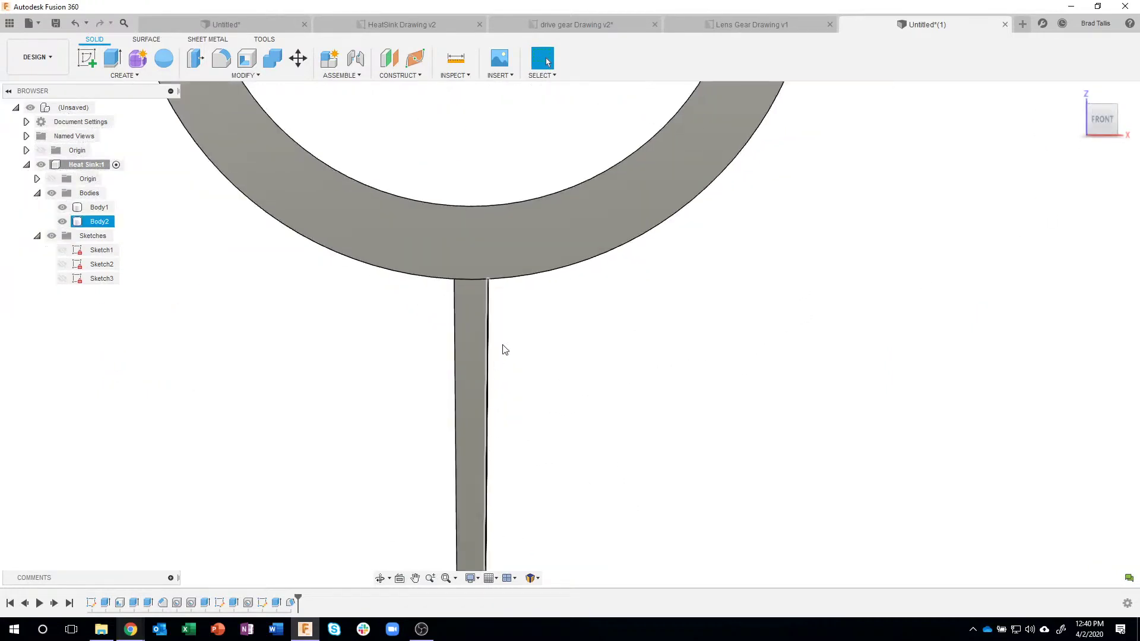
scroll(608, 430, down, 6)
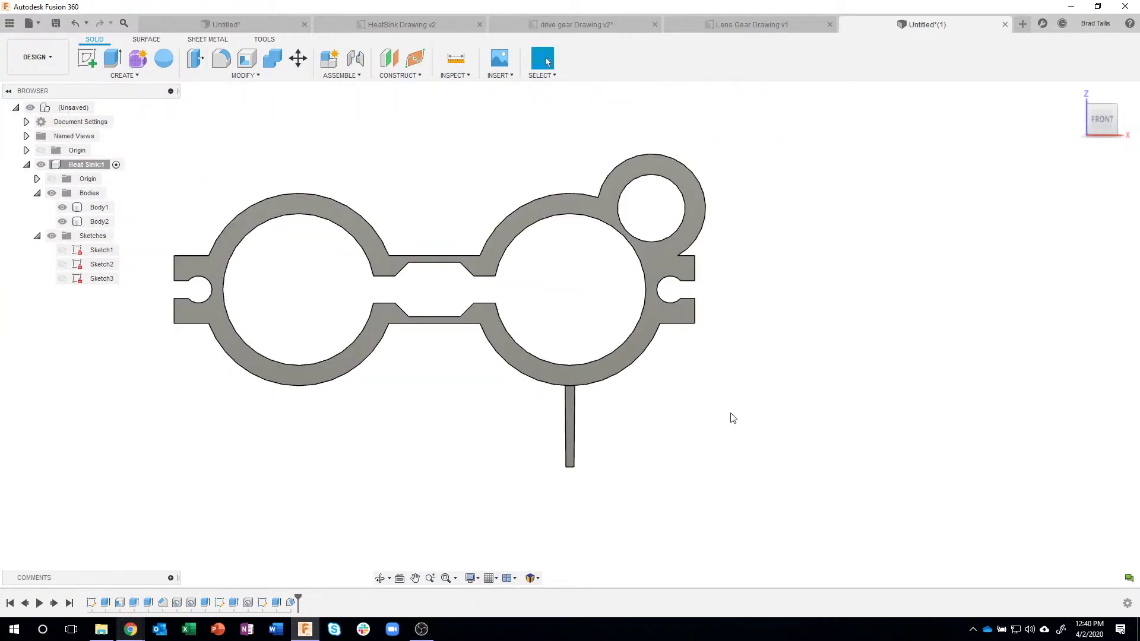
shift+middle_drag(734, 418, 316, 154)
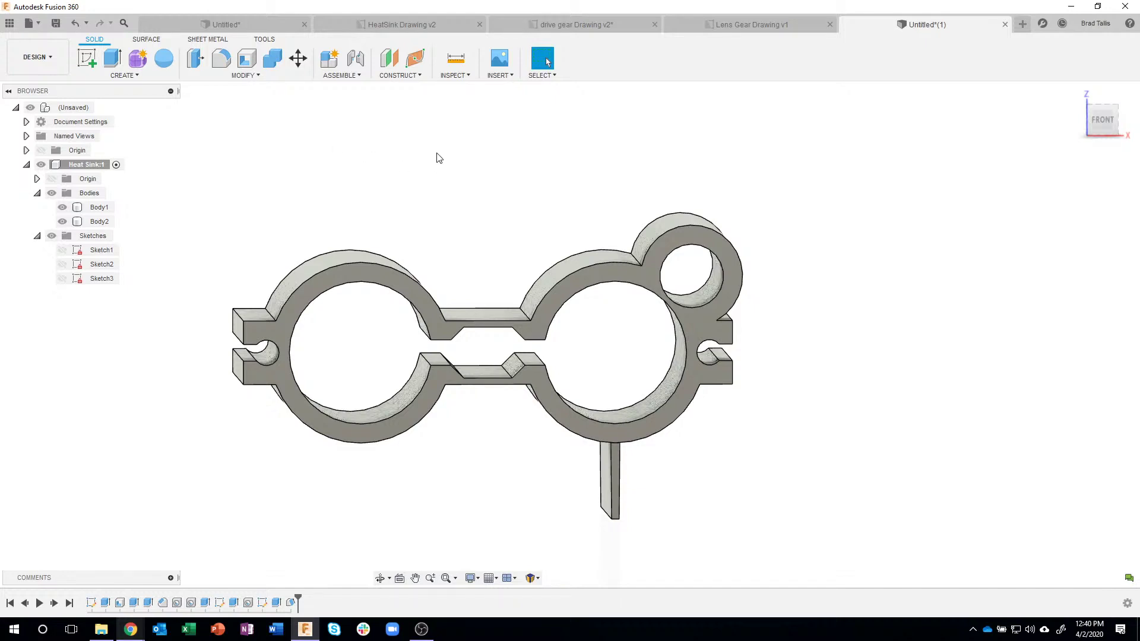
click(159, 74)
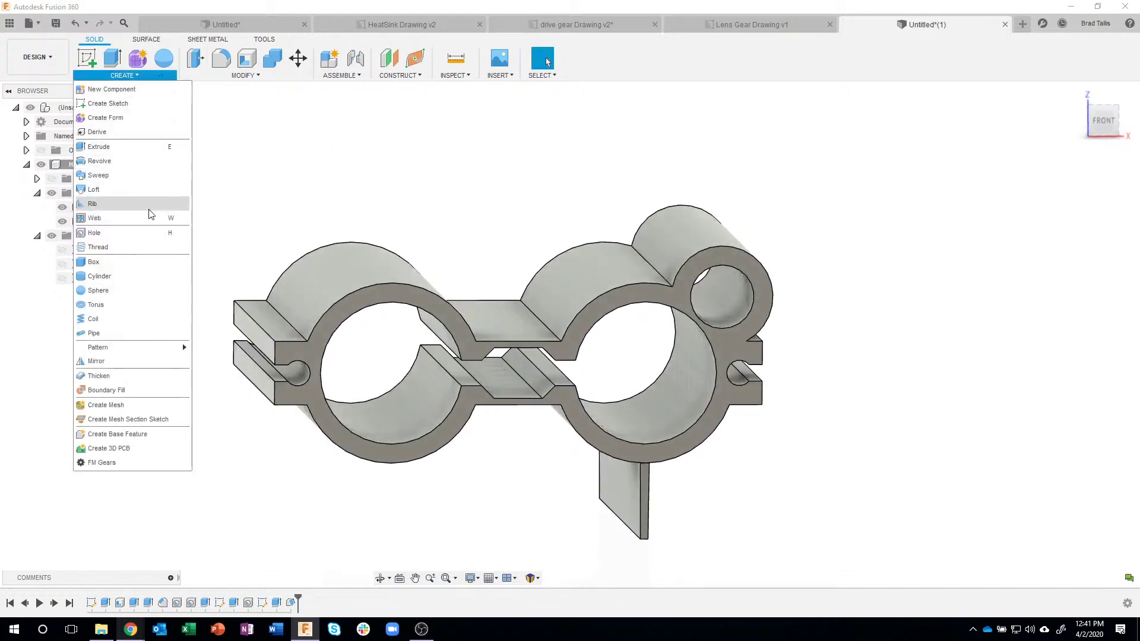
mouse_move(136, 345)
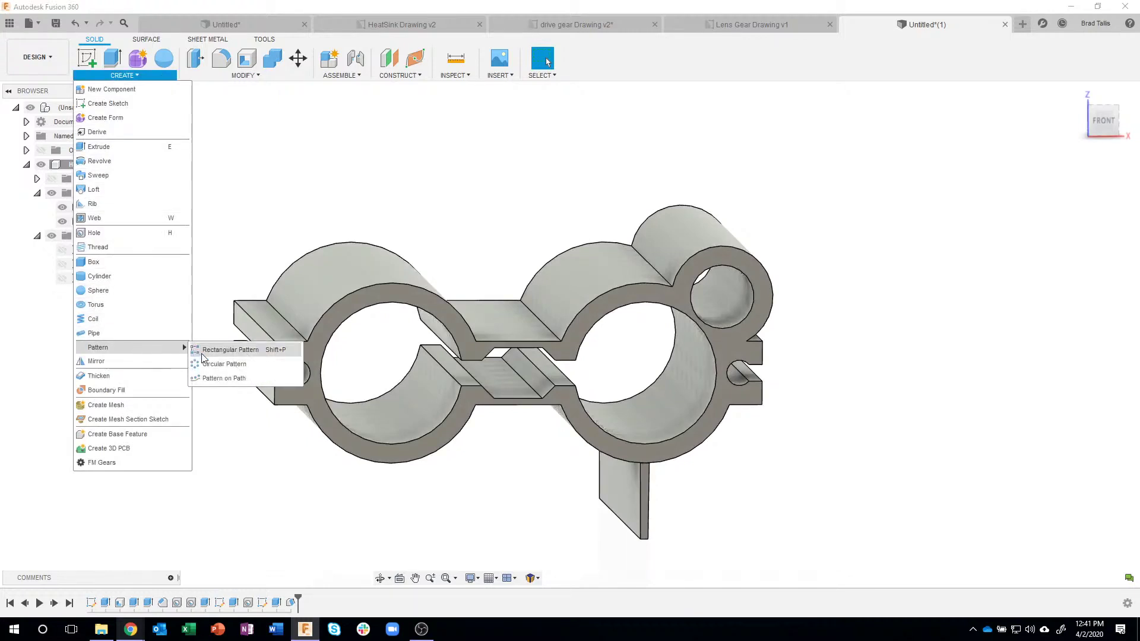
click(221, 363)
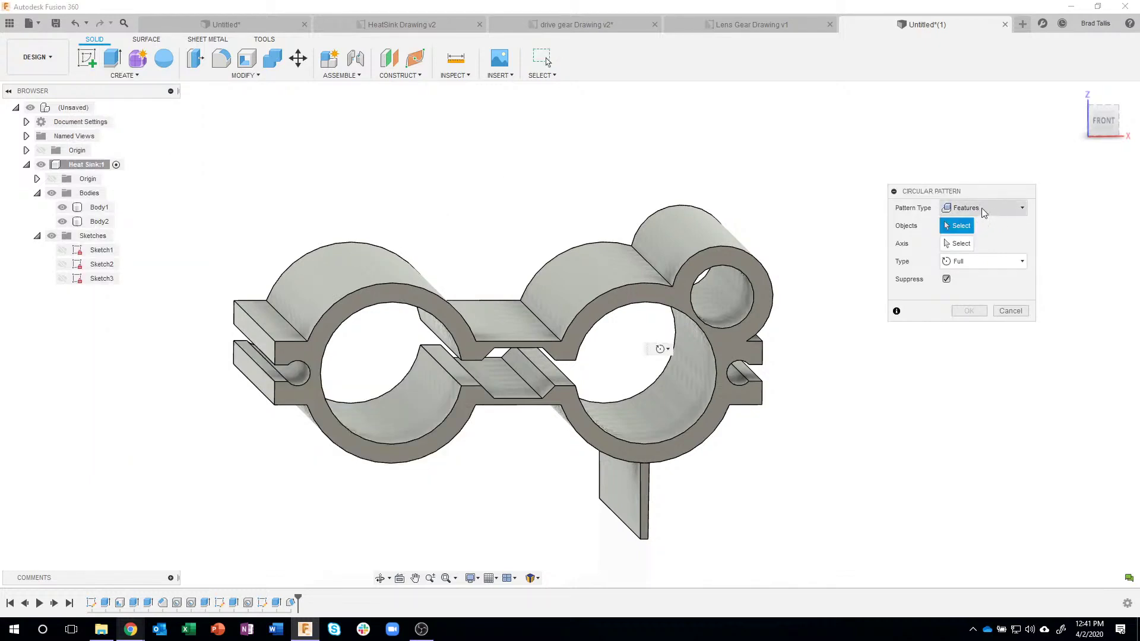
click(971, 207)
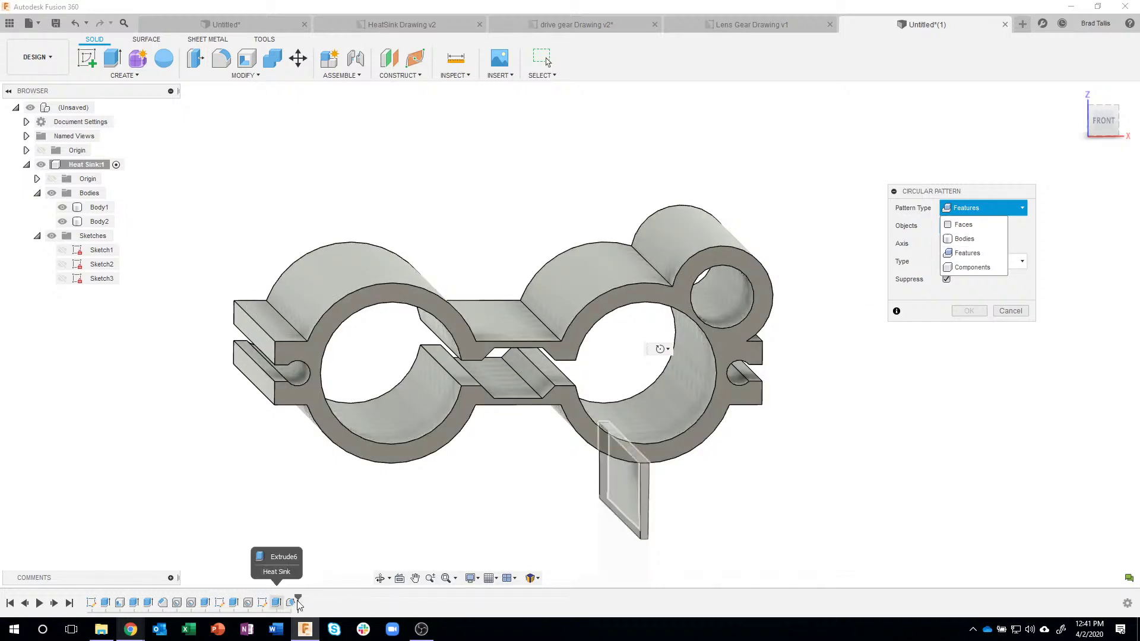
click(972, 240)
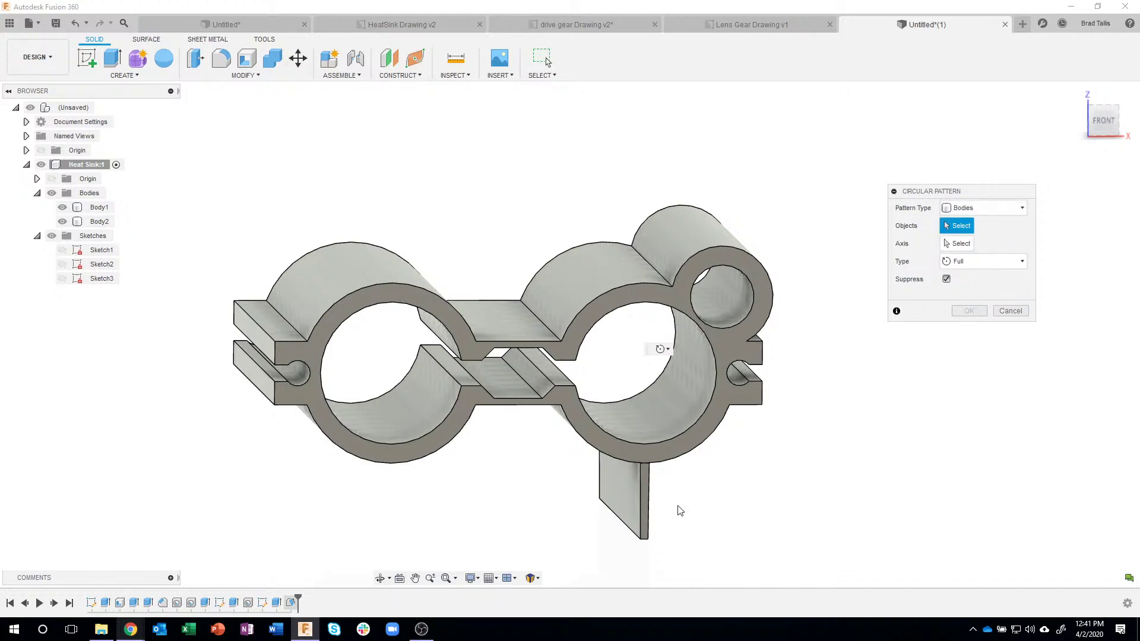
click(630, 497)
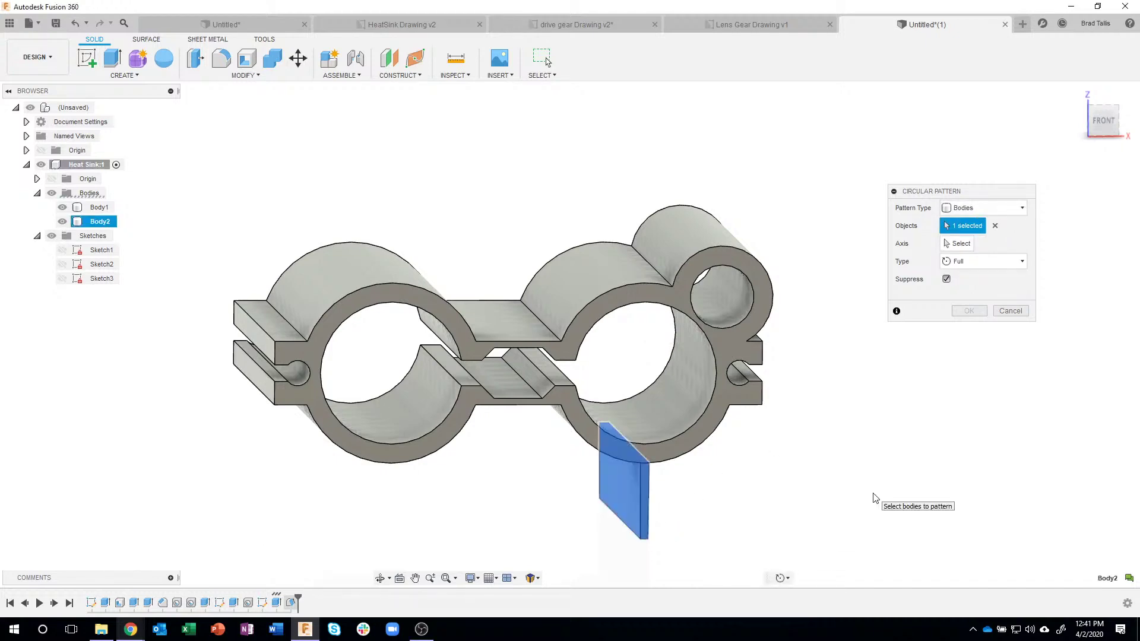
Use the circular bore edge of the large ring above the fin as the pattern axis.
click(961, 242)
shift+middle_drag(884, 471, 689, 344)
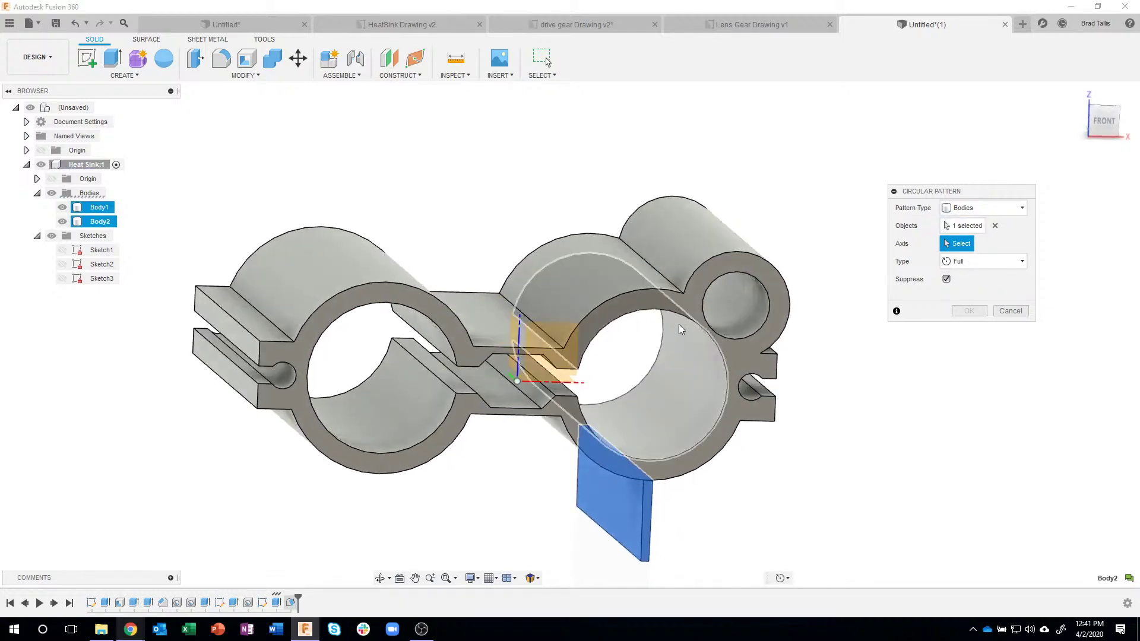
click(726, 366)
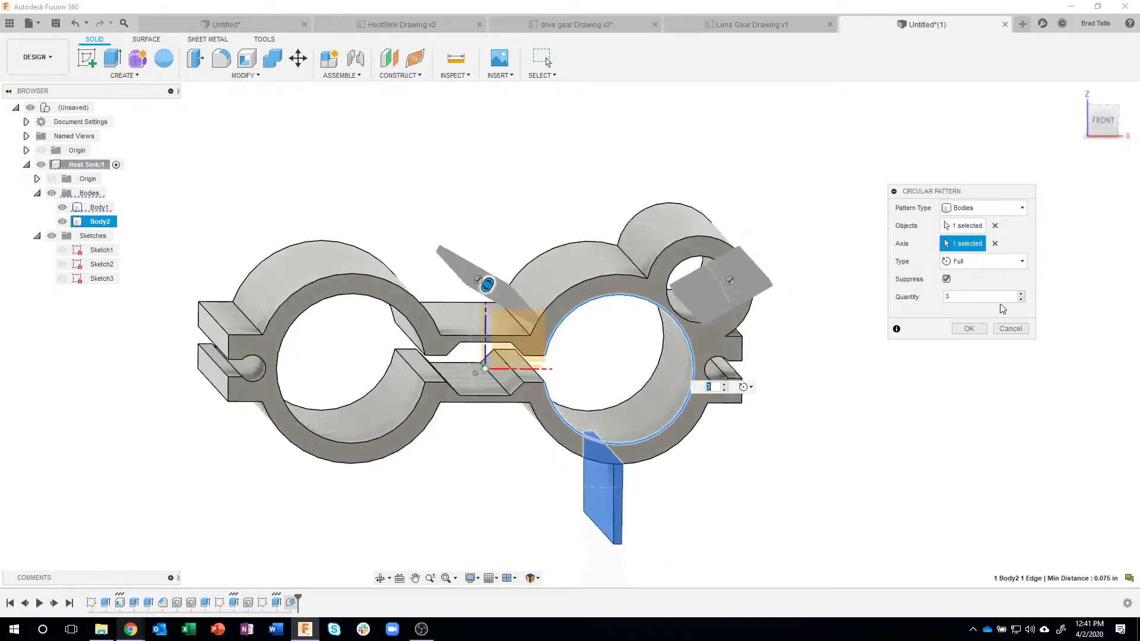
Set the circular pattern quantity to 22 fins with full distribution.
click(1020, 295)
click(1019, 295)
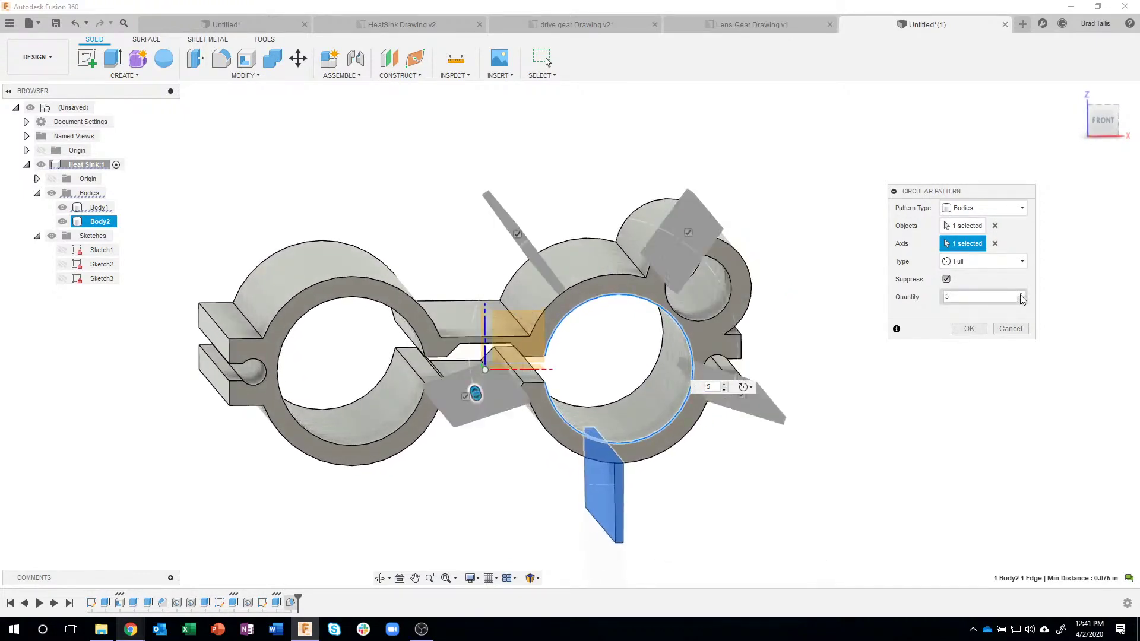
click(1020, 294)
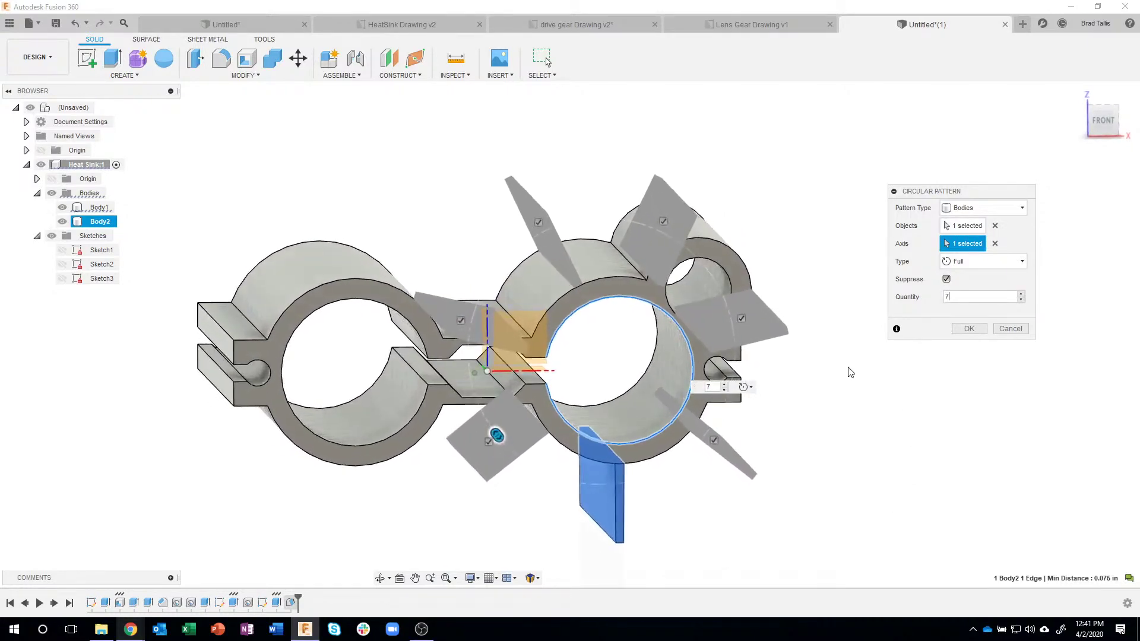
click(945, 297)
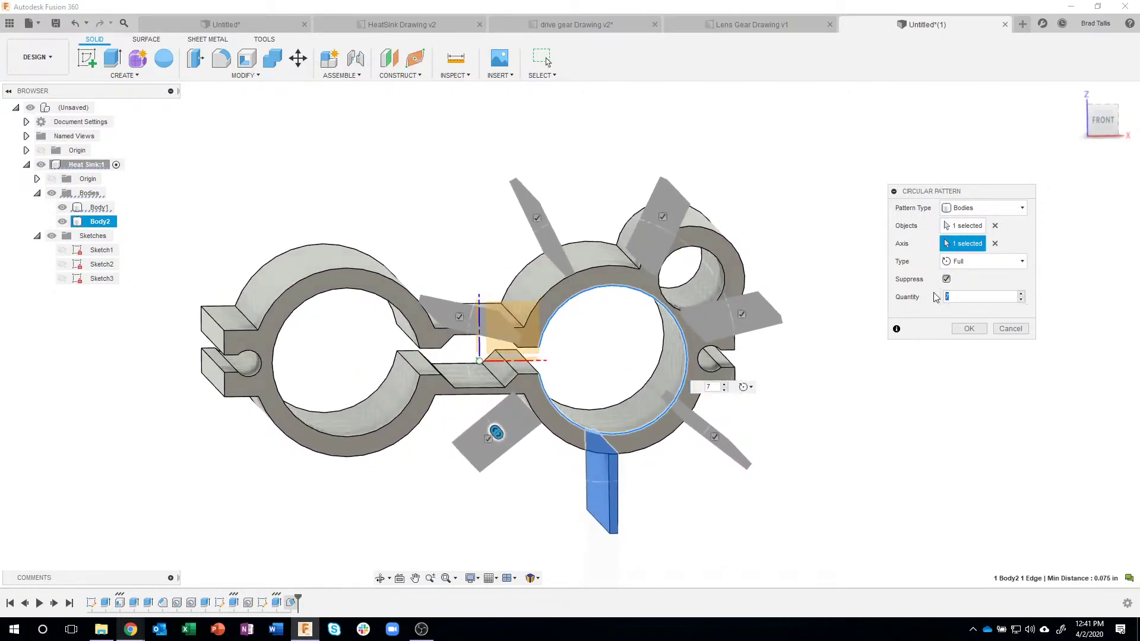
text(22)
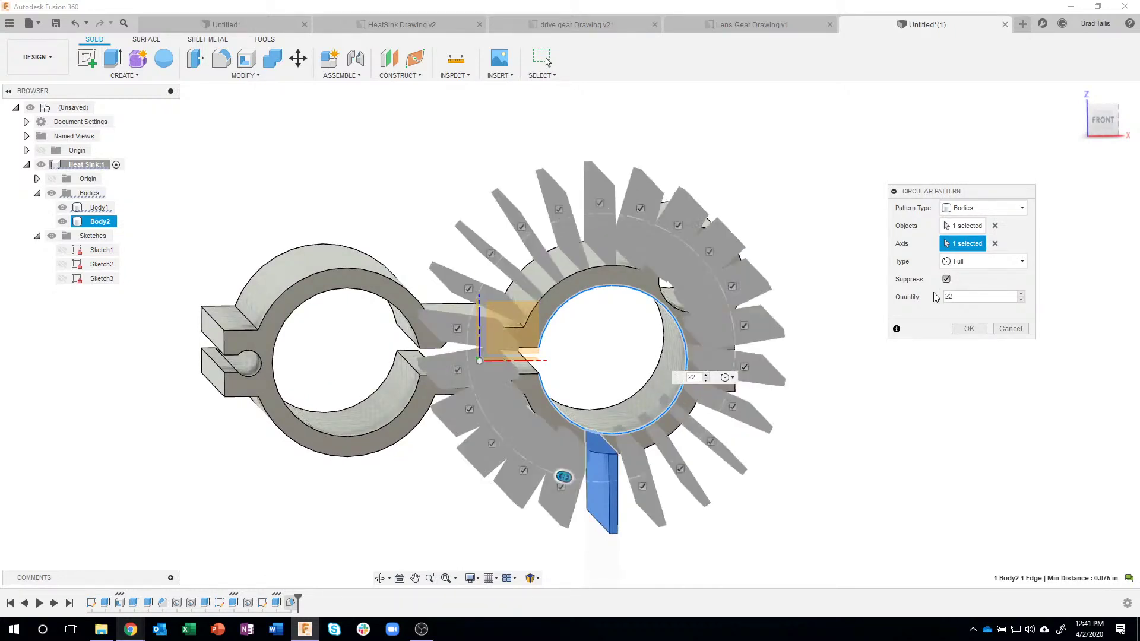
Exclude the two fin instances overlapping the small ring and the two over the large ring's slotted clamp ears from the pattern.
shift+middle_drag(914, 297, 891, 172)
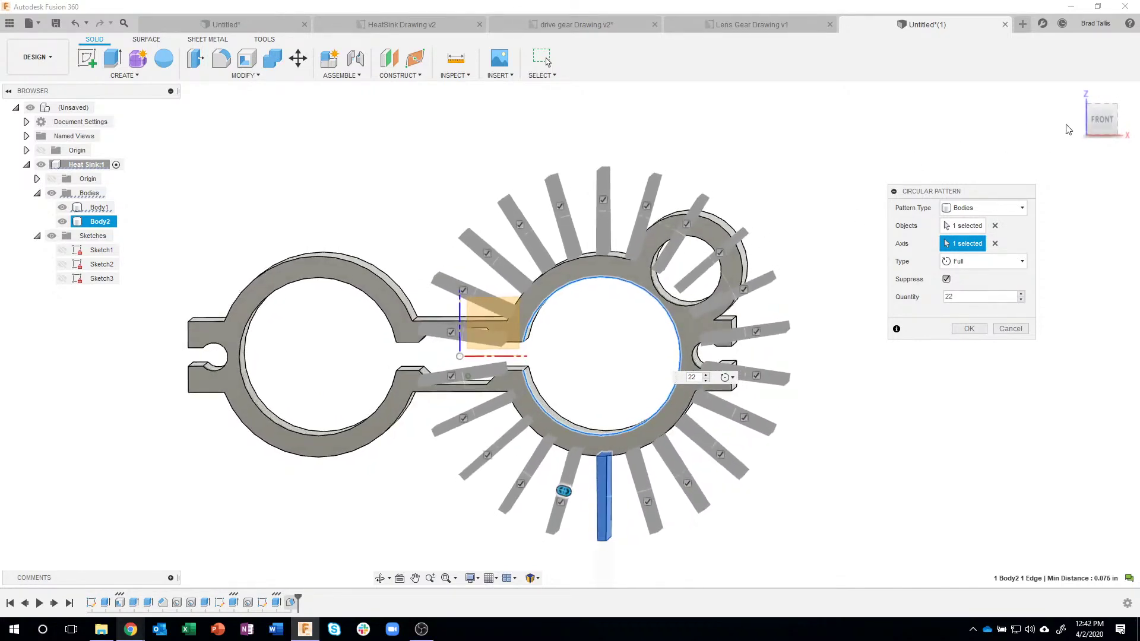
click(1096, 123)
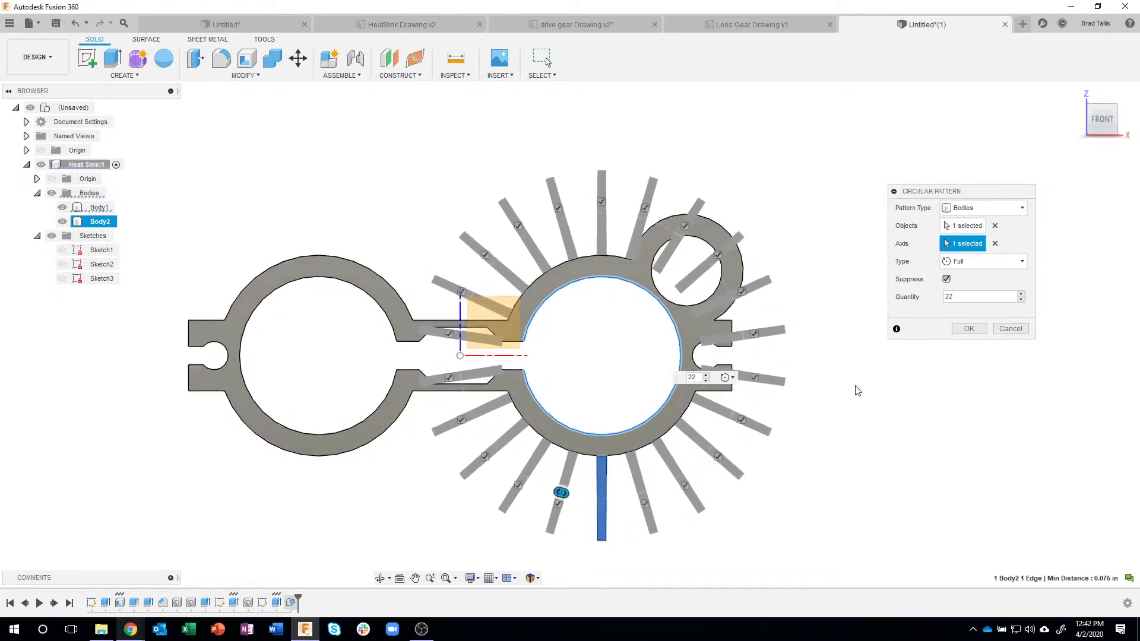
scroll(857, 390, up, 2)
middle_drag(855, 386, 875, 373)
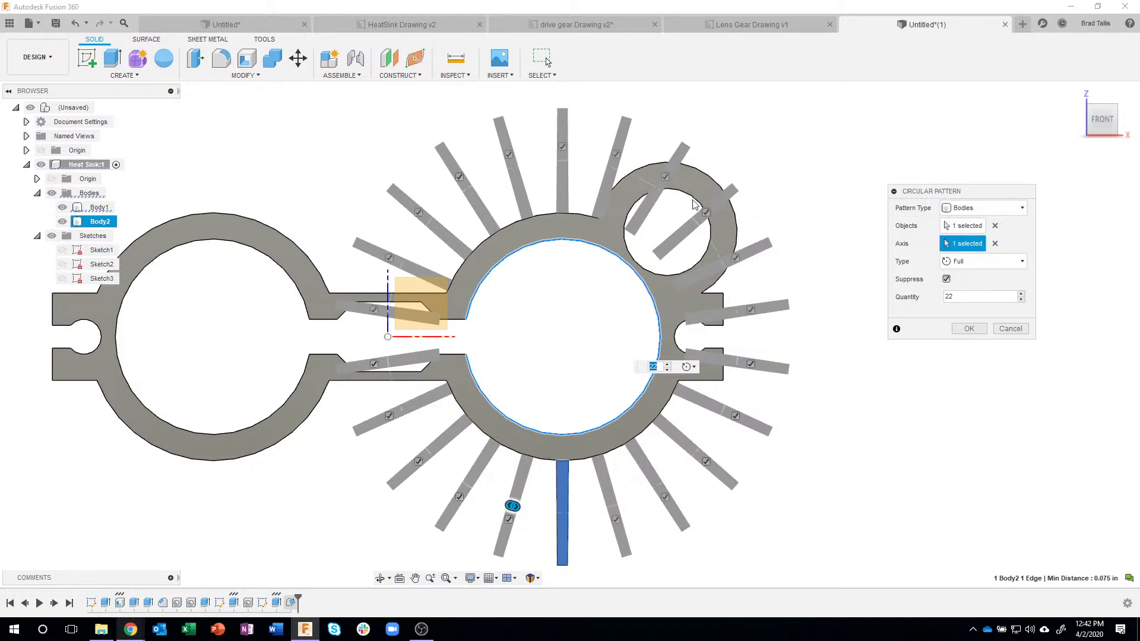
click(665, 178)
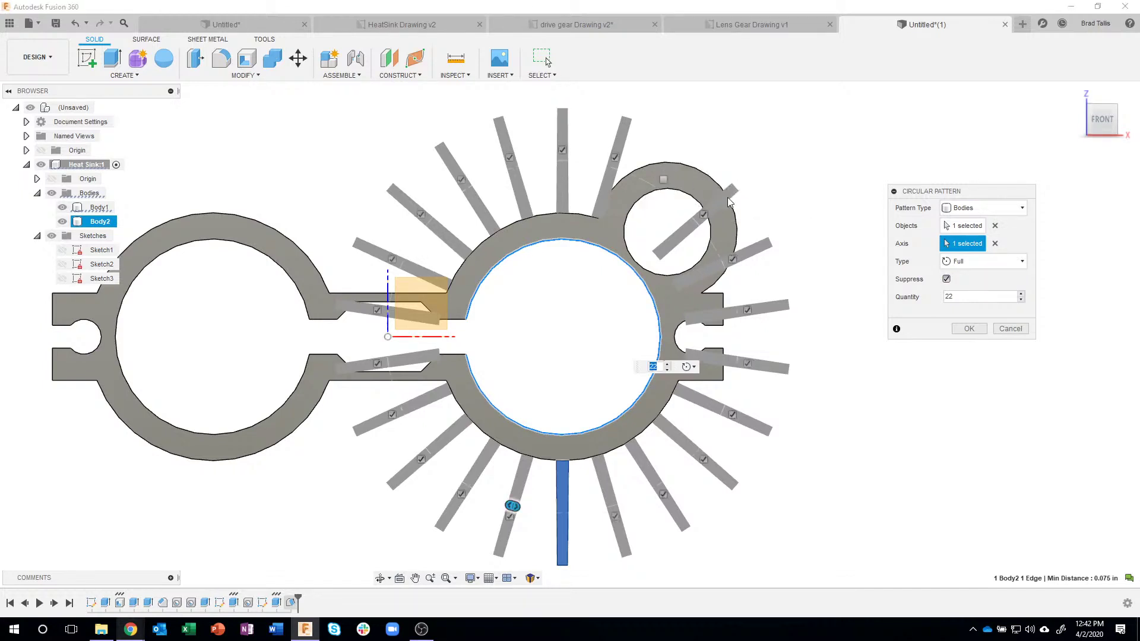
click(703, 214)
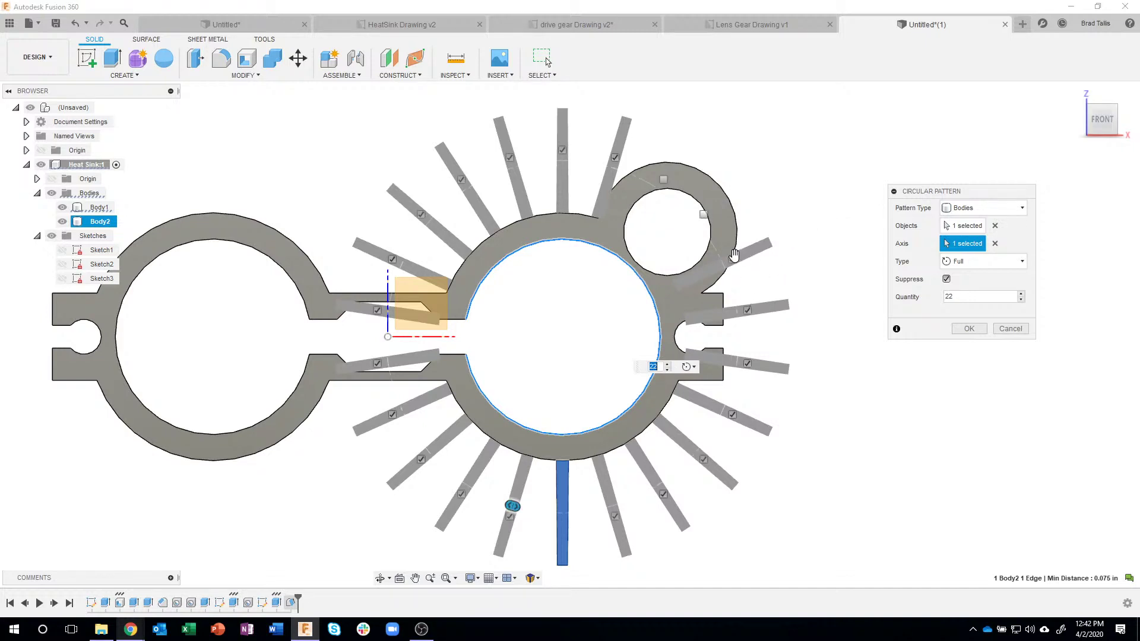
click(747, 363)
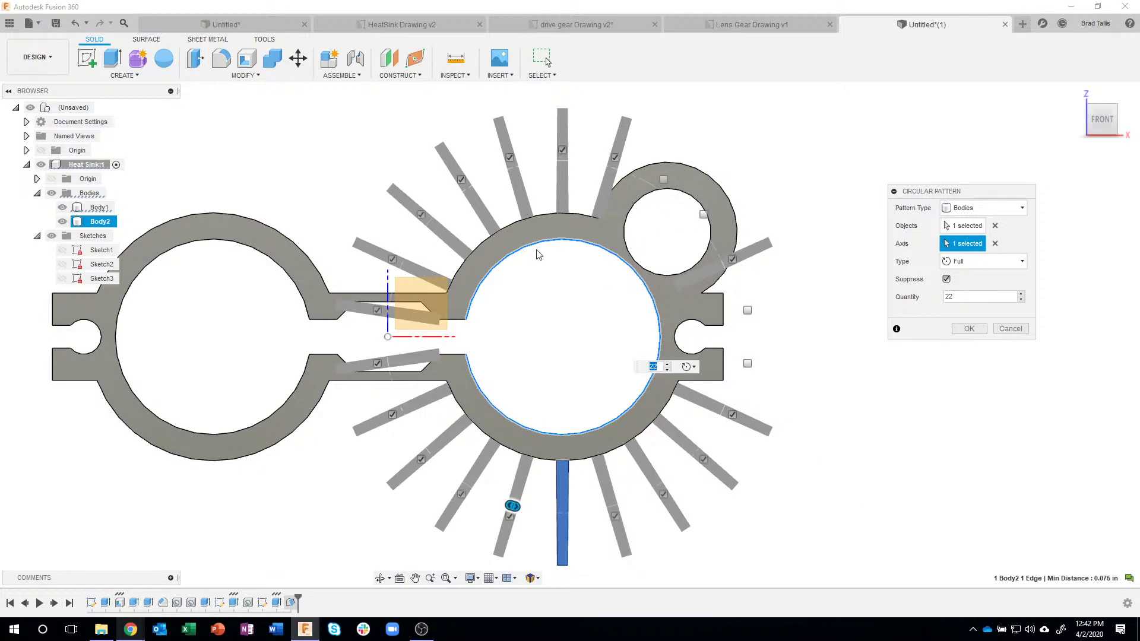
Exclude the two fin instances crossing the bridge between the large rings and apply the circular pattern.
click(375, 309)
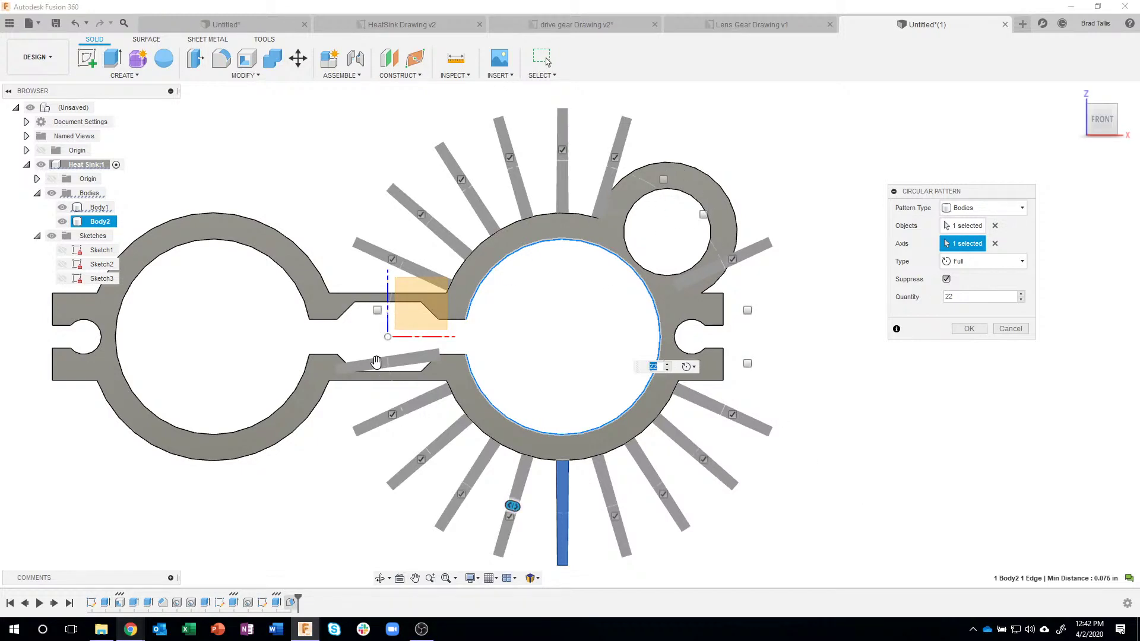
click(377, 363)
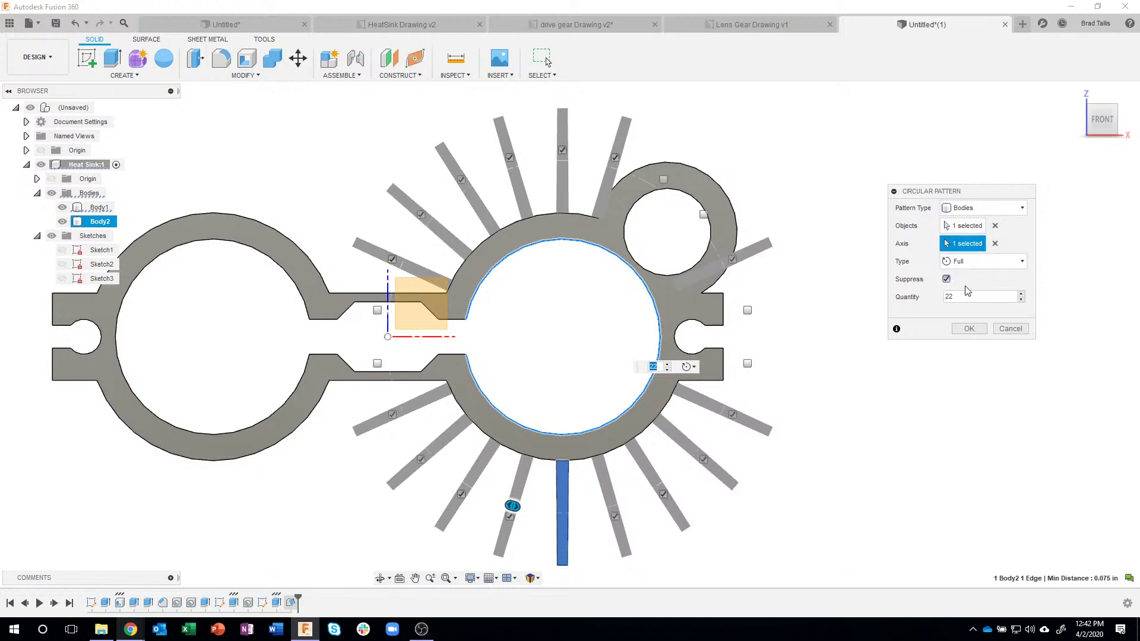
click(968, 329)
Combine all fin bodies with the main ring body as the target, using the Join operation.
shift+middle_drag(411, 331, 140, 228)
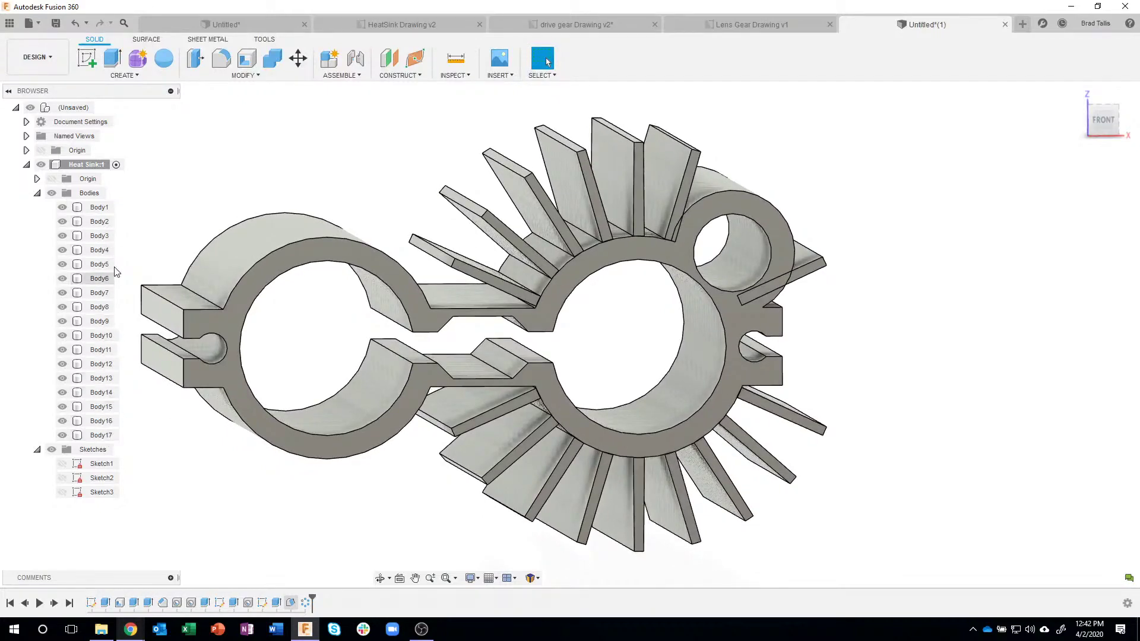
shift+middle_drag(890, 202, 399, 127)
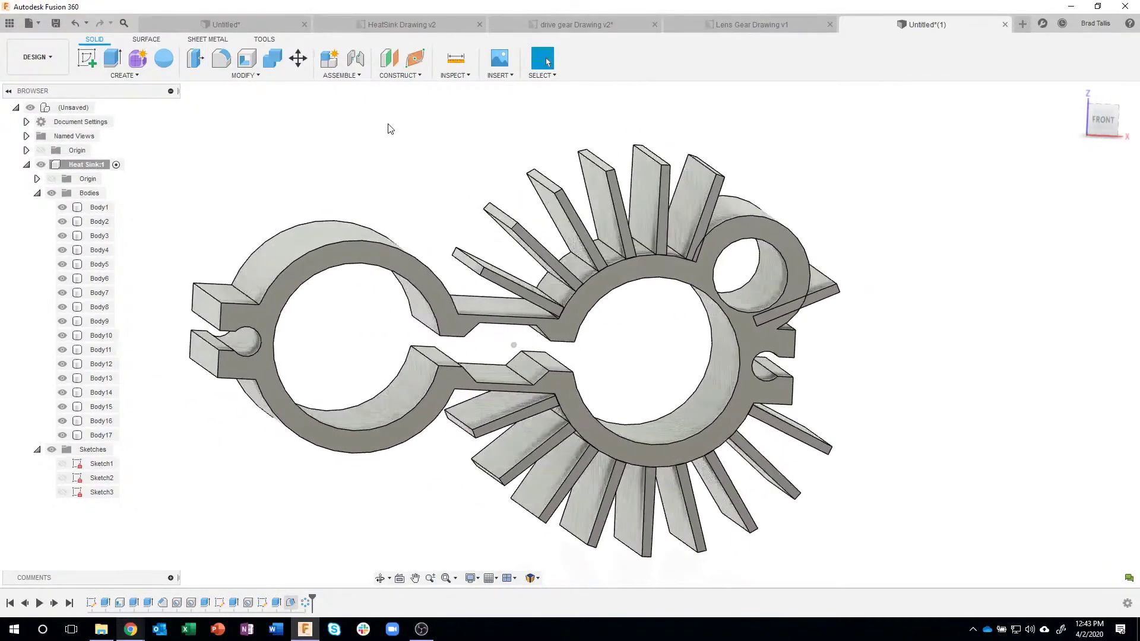
click(260, 76)
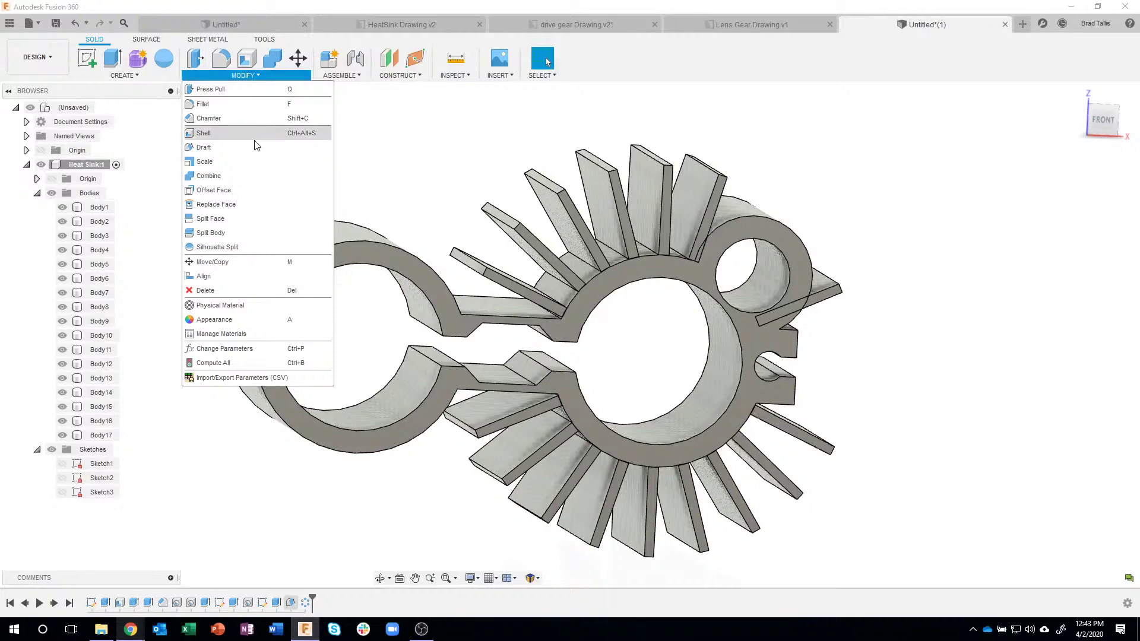
click(242, 176)
shift+middle_drag(409, 134, 585, 234)
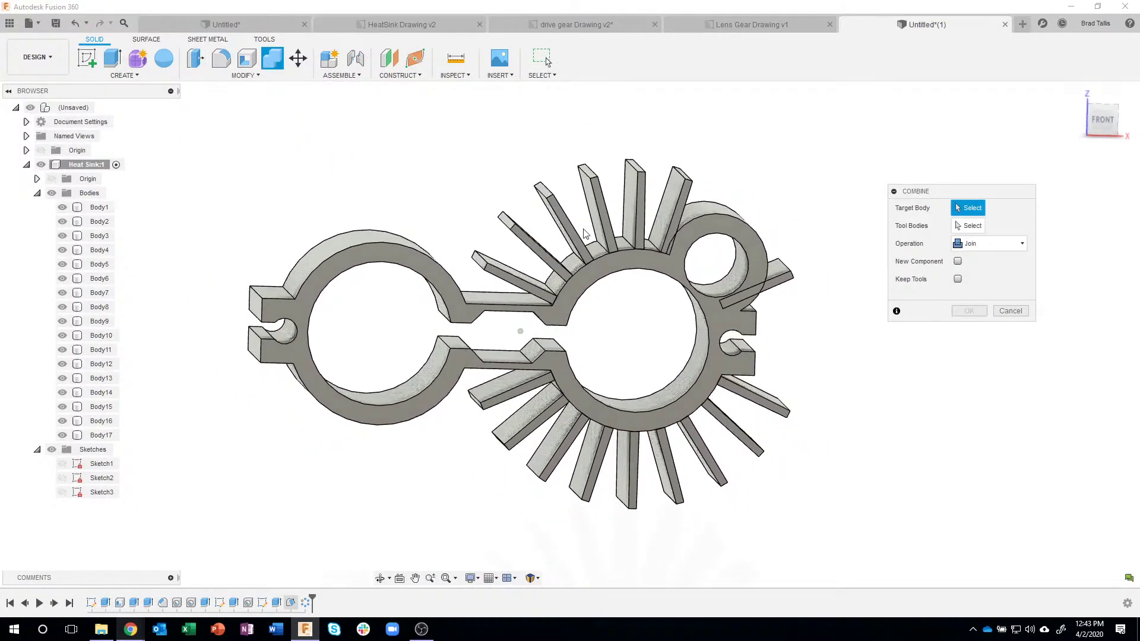
click(358, 253)
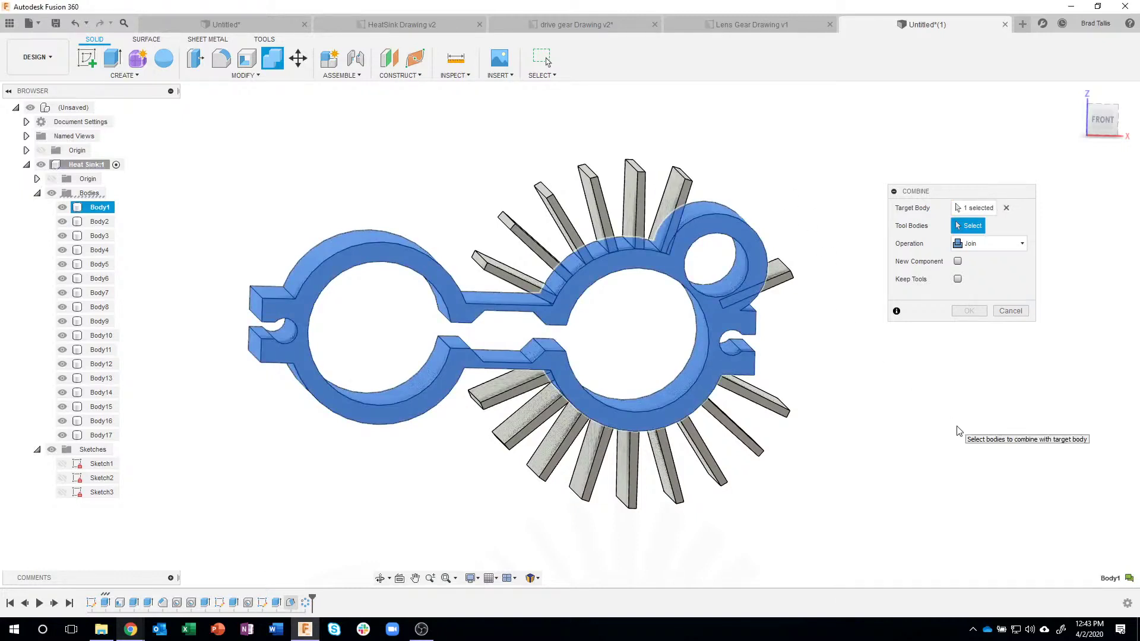
shift+middle_drag(765, 217, 449, 131)
drag(417, 118, 850, 533)
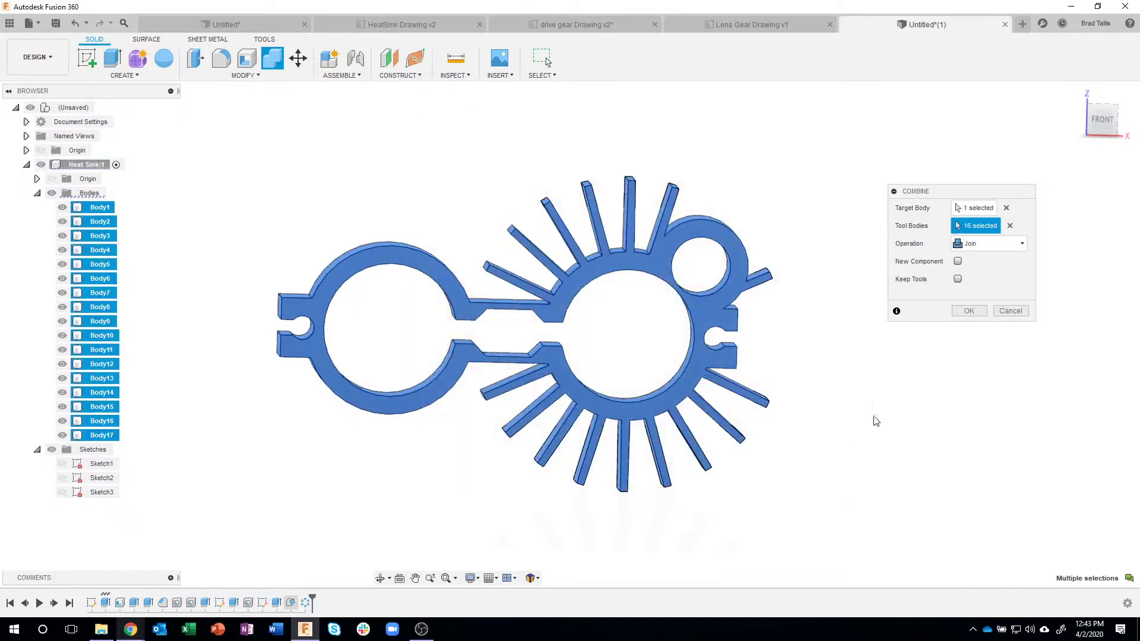
shift+middle_drag(936, 315, 968, 311)
click(969, 311)
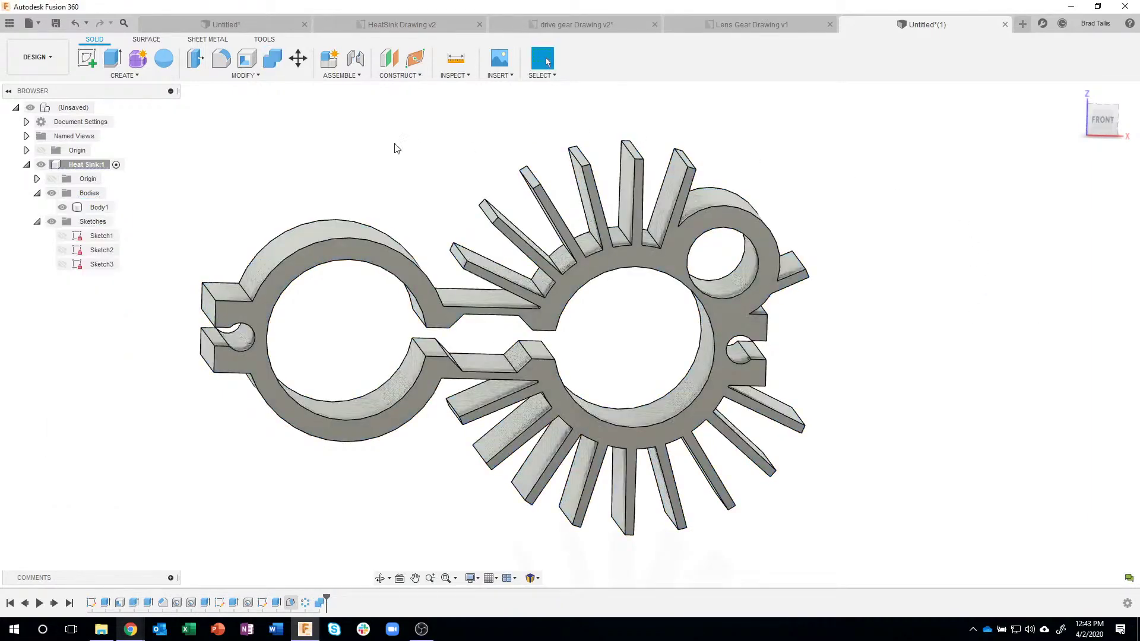
Highlight the combined heat sink body and inspect it from several angles.
click(95, 207)
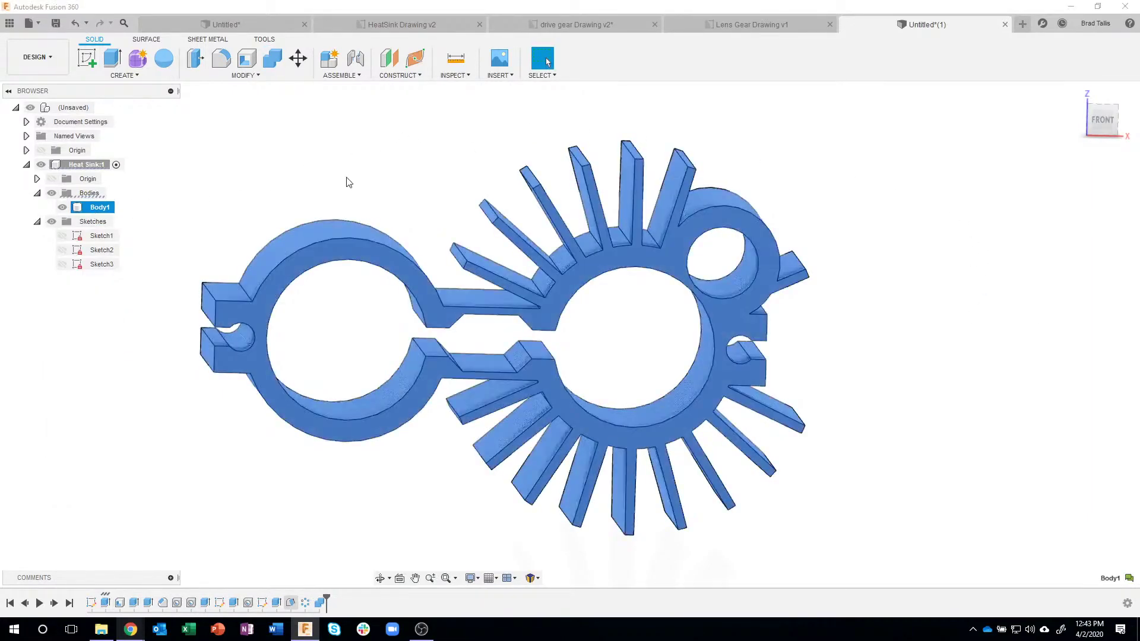
click(412, 182)
shift+middle_drag(412, 182, 913, 327)
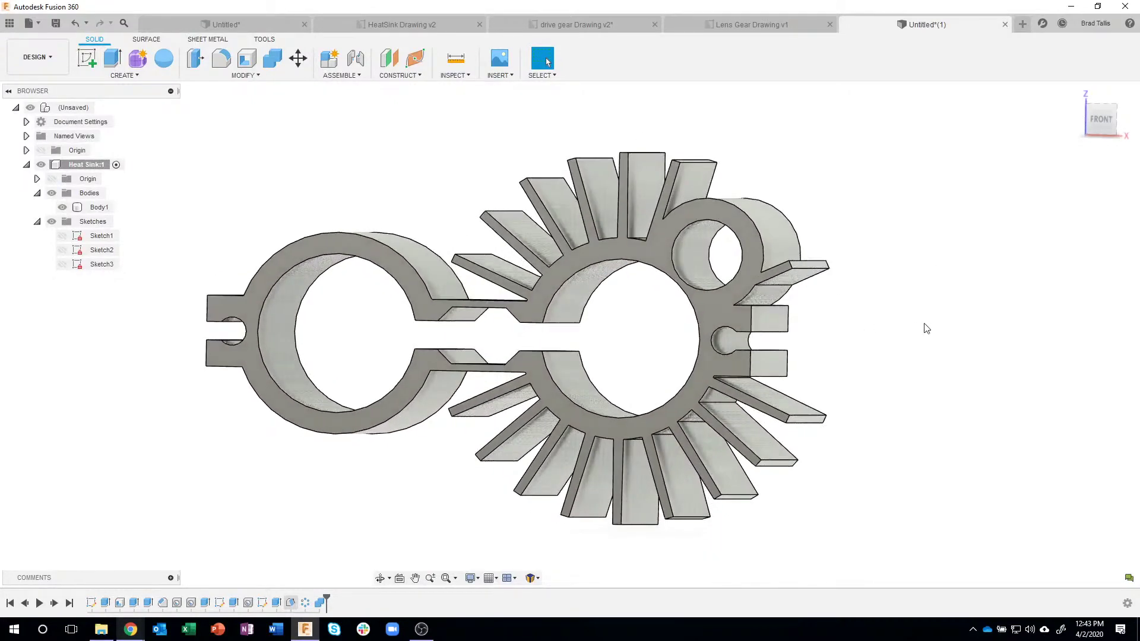
shift+middle_drag(891, 278, 940, 271)
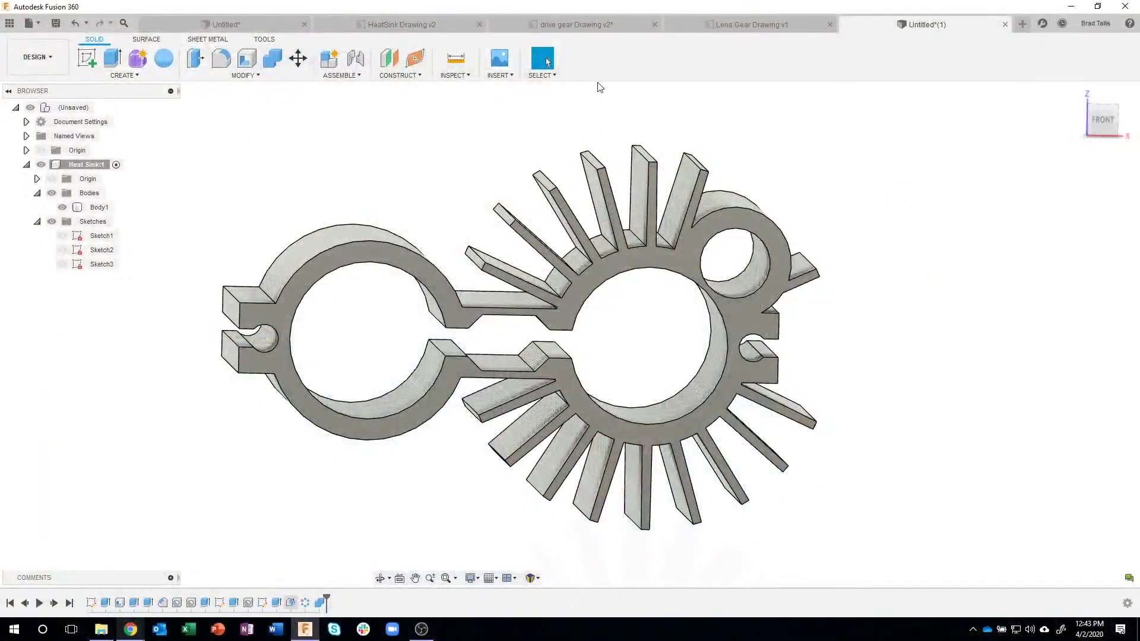
shift+middle_drag(493, 148, 382, 340)
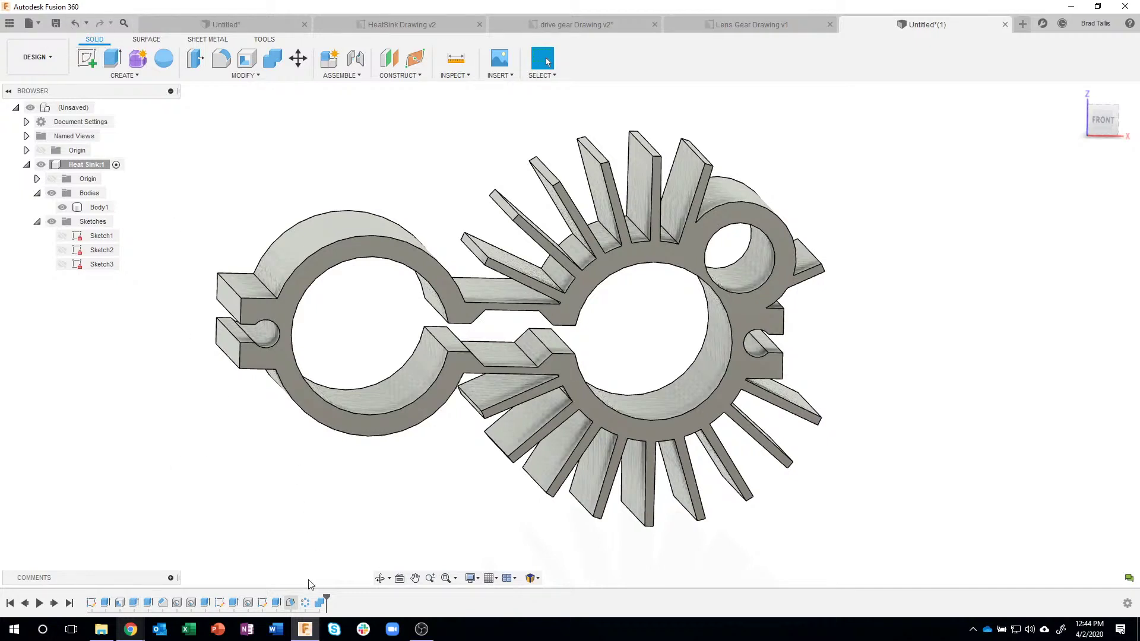
double_click(276, 602)
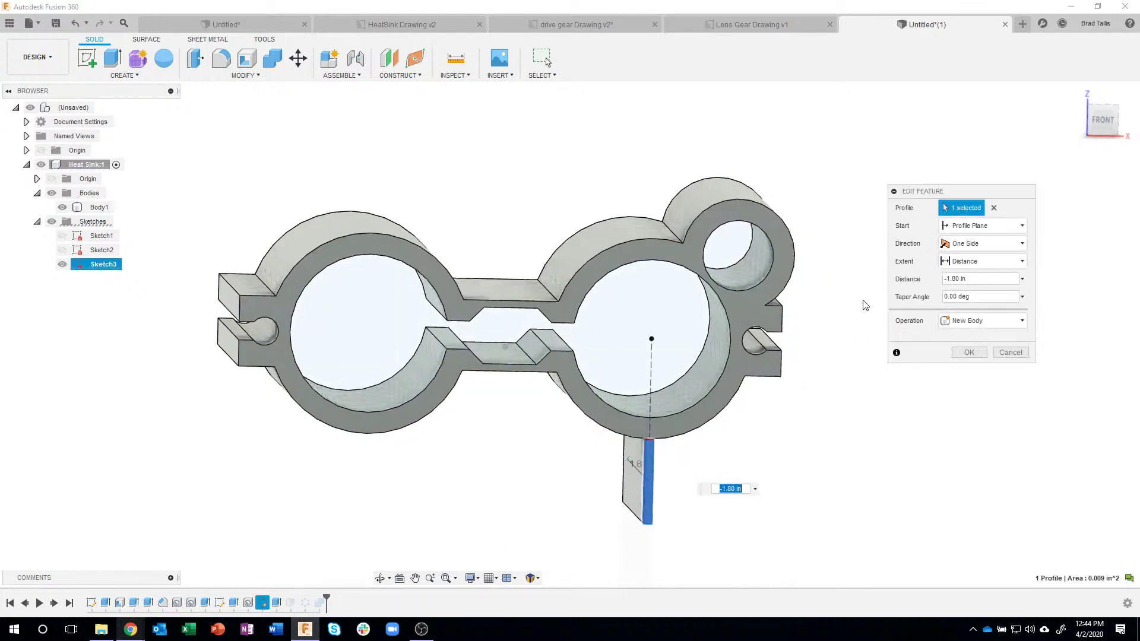
click(981, 321)
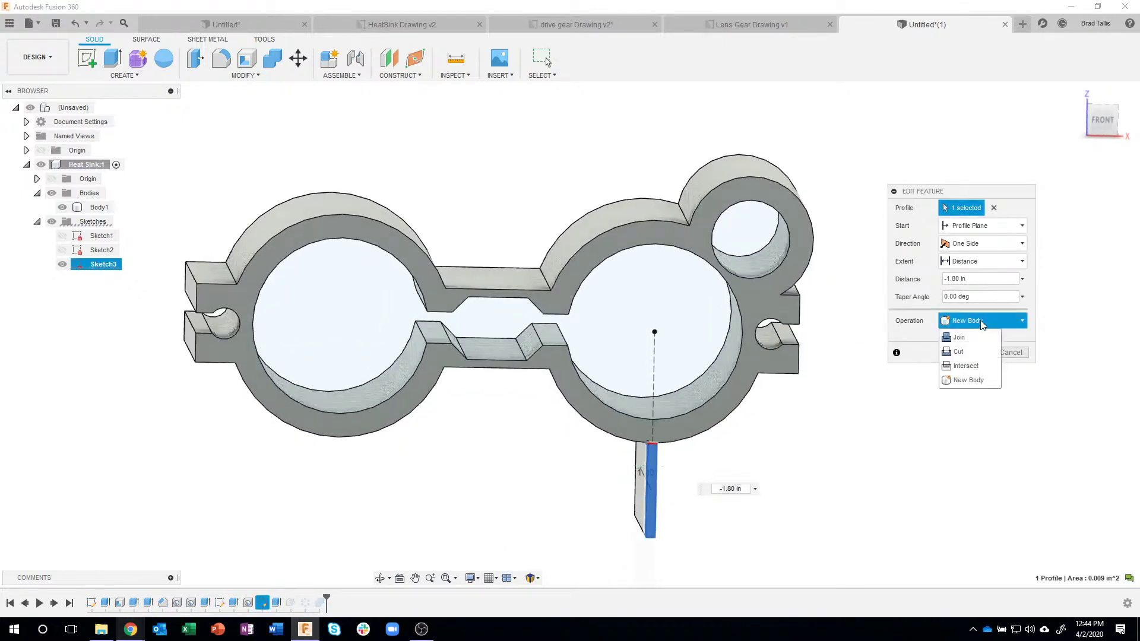
click(978, 337)
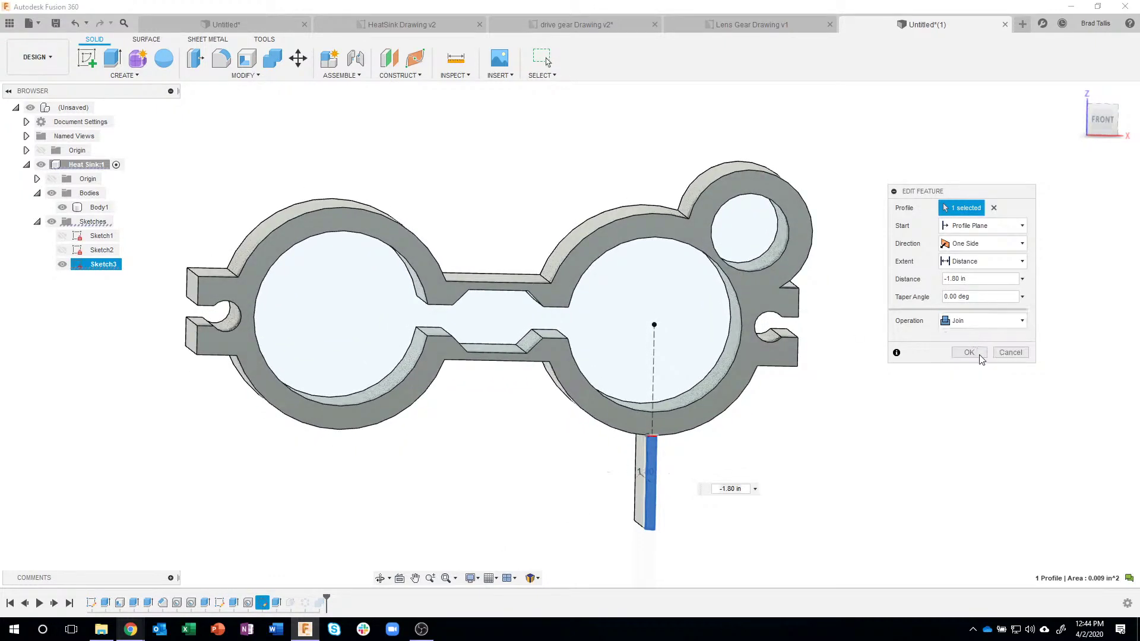
click(1009, 354)
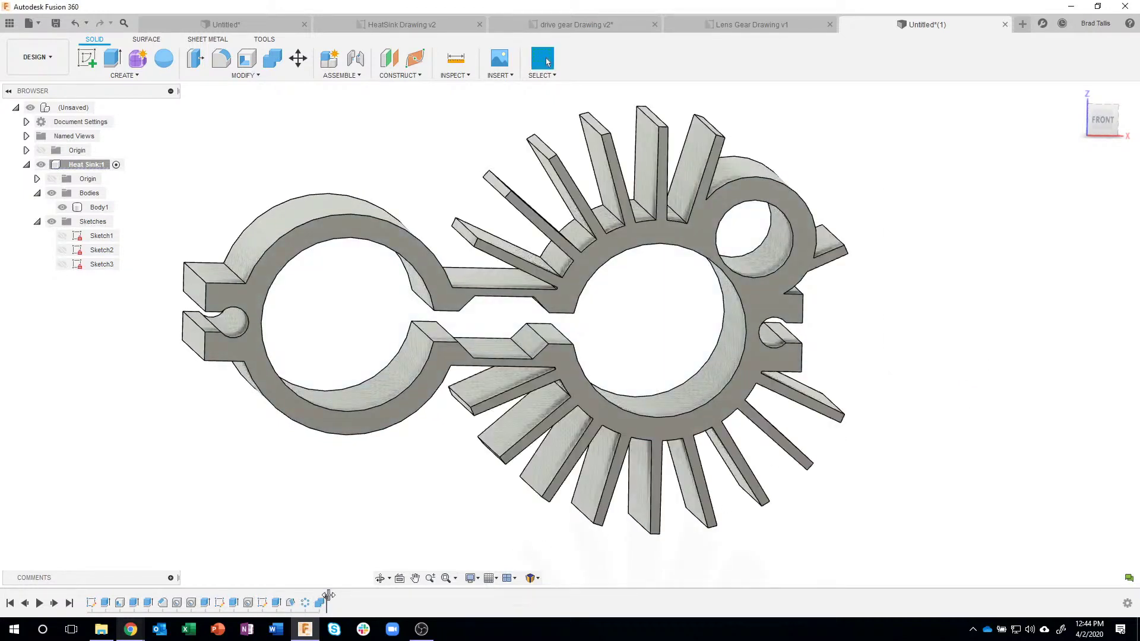
Roll the design history back to just after the fin extrusion and change that extrusion's operation to Join.
drag(328, 596, 284, 596)
double_click(276, 603)
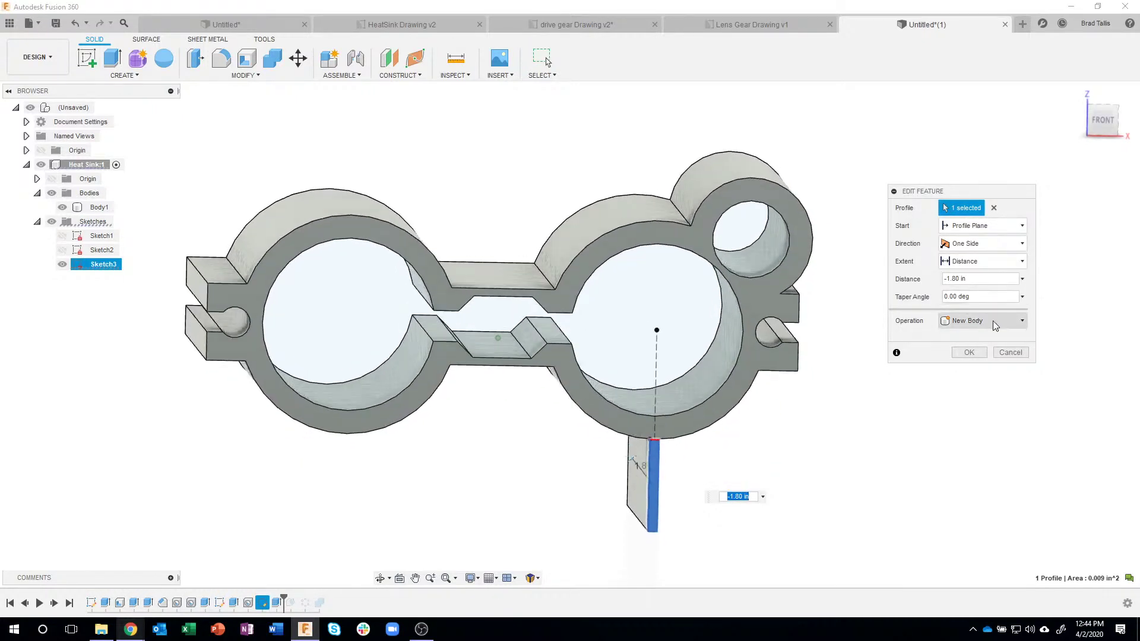
click(992, 321)
click(968, 338)
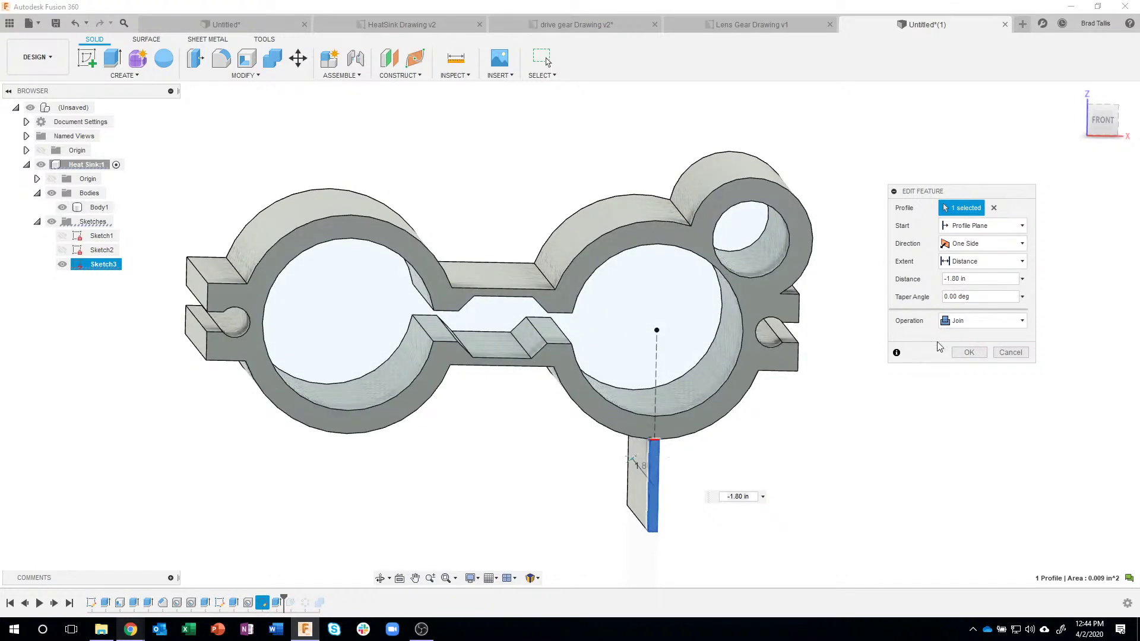
click(964, 351)
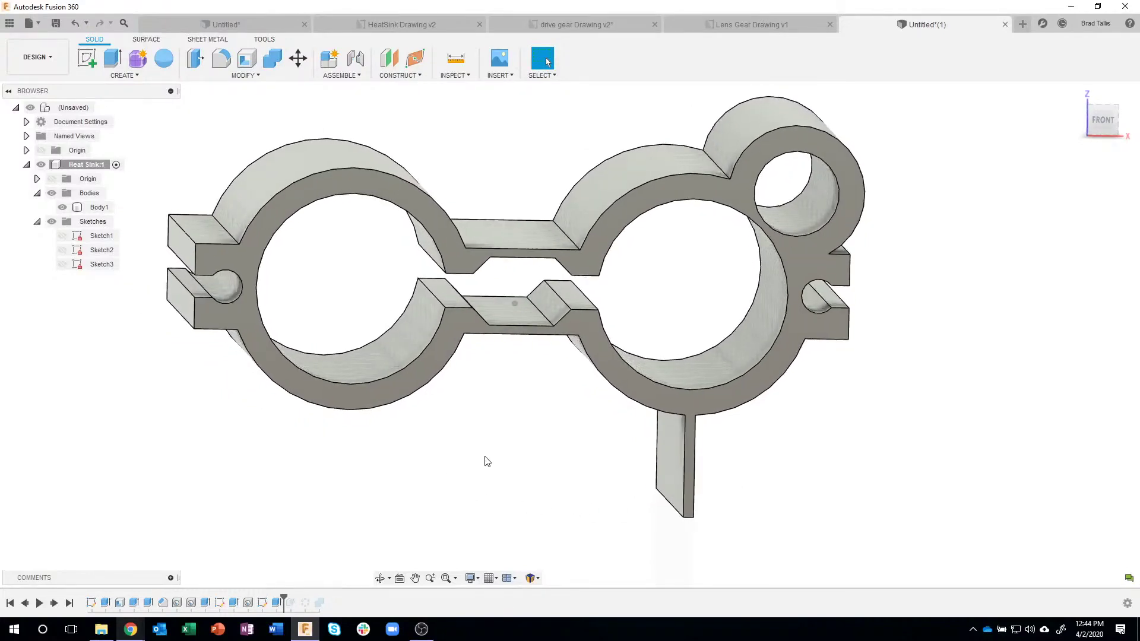
Roll the history forward past the draft and start a Features-type circular pattern with the fin's extrude and draft features as objects.
drag(281, 594, 297, 595)
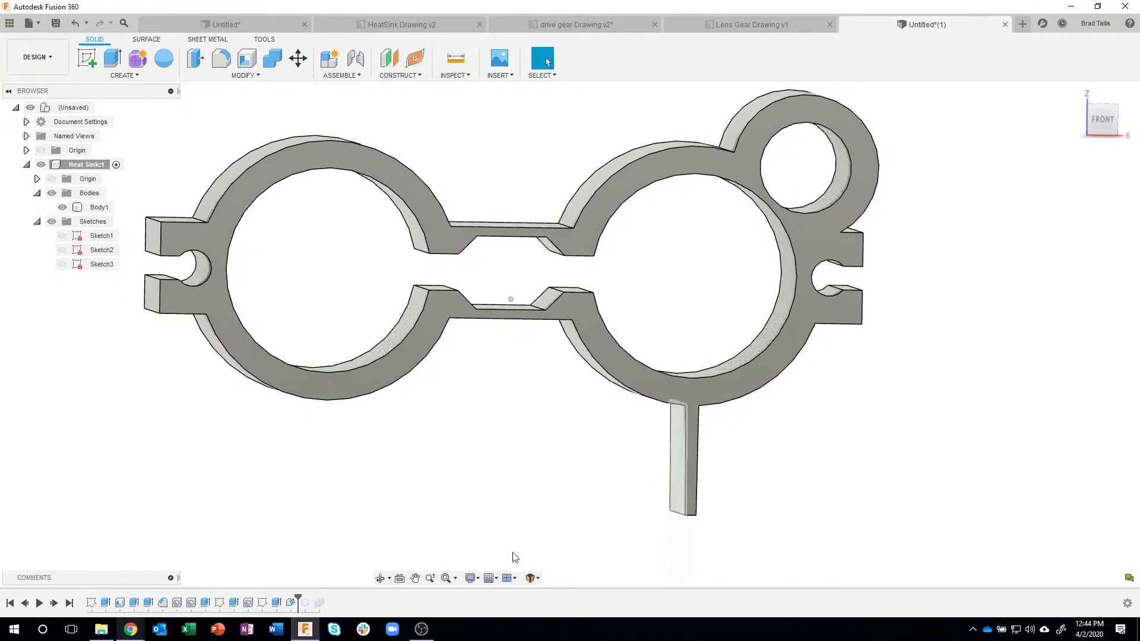
mouse_move(298, 598)
mouse_down()
mouse_move(282, 596)
mouse_move(298, 596)
mouse_up()
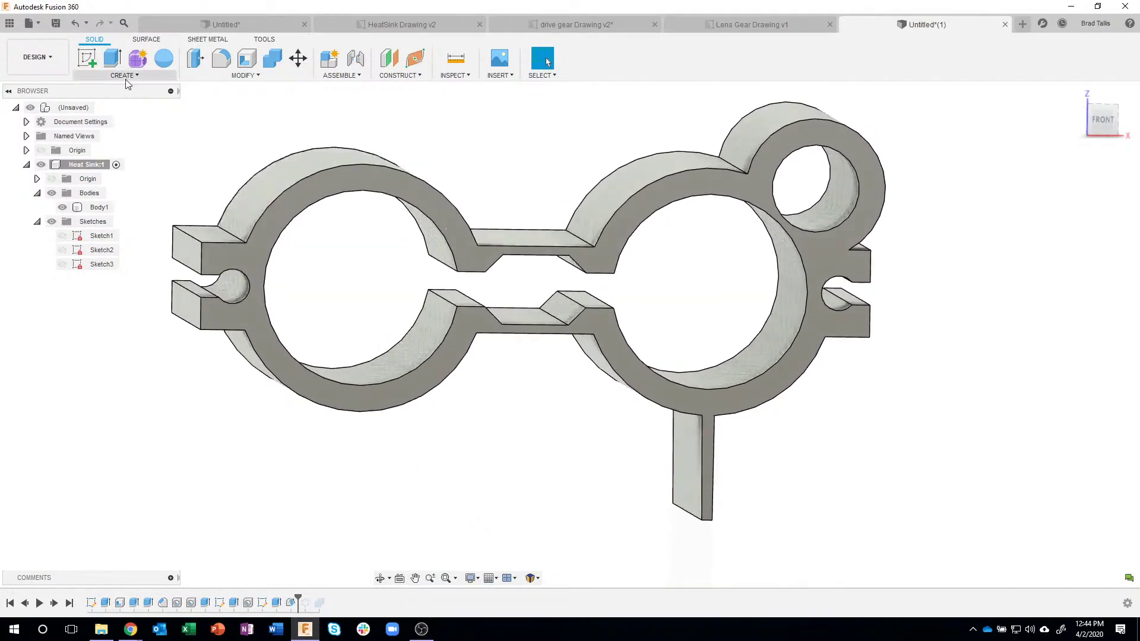
click(125, 79)
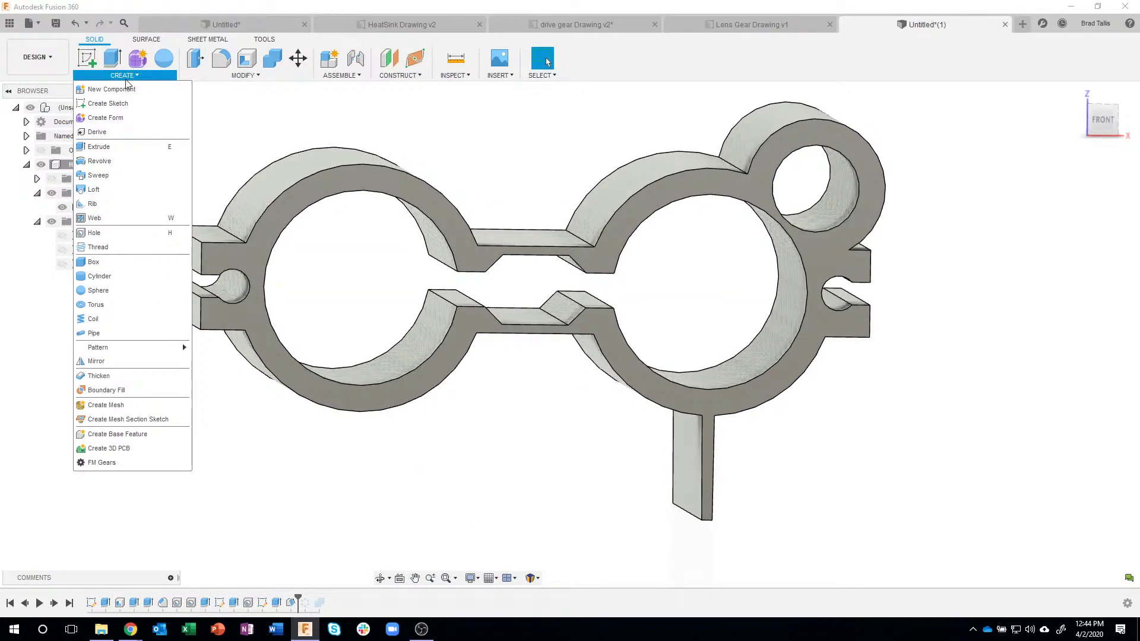
mouse_move(125, 354)
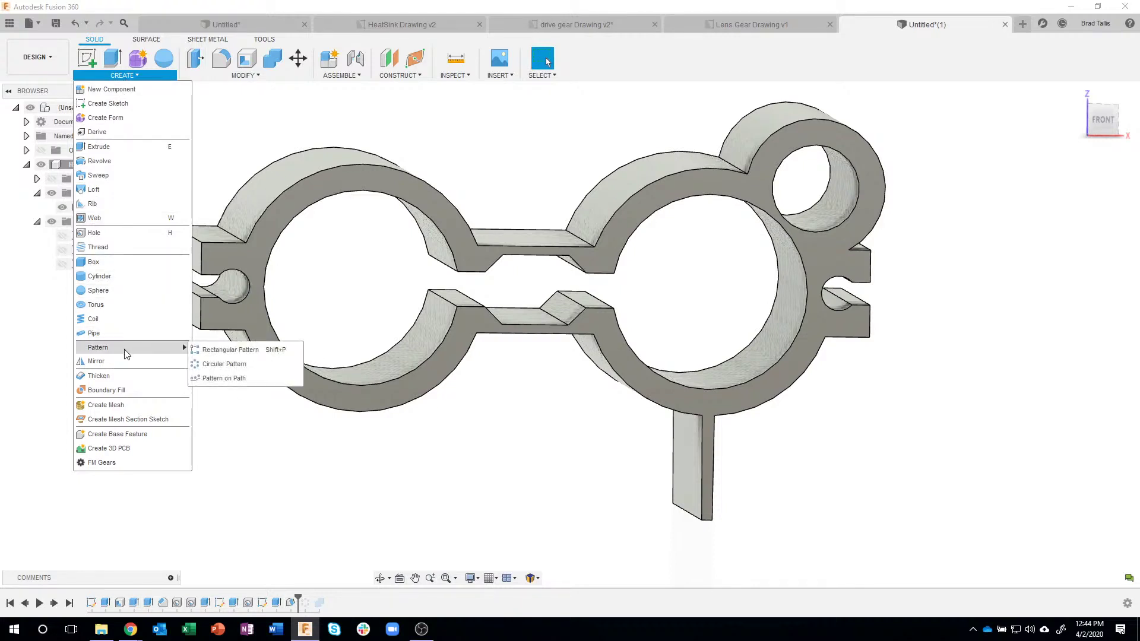
click(215, 367)
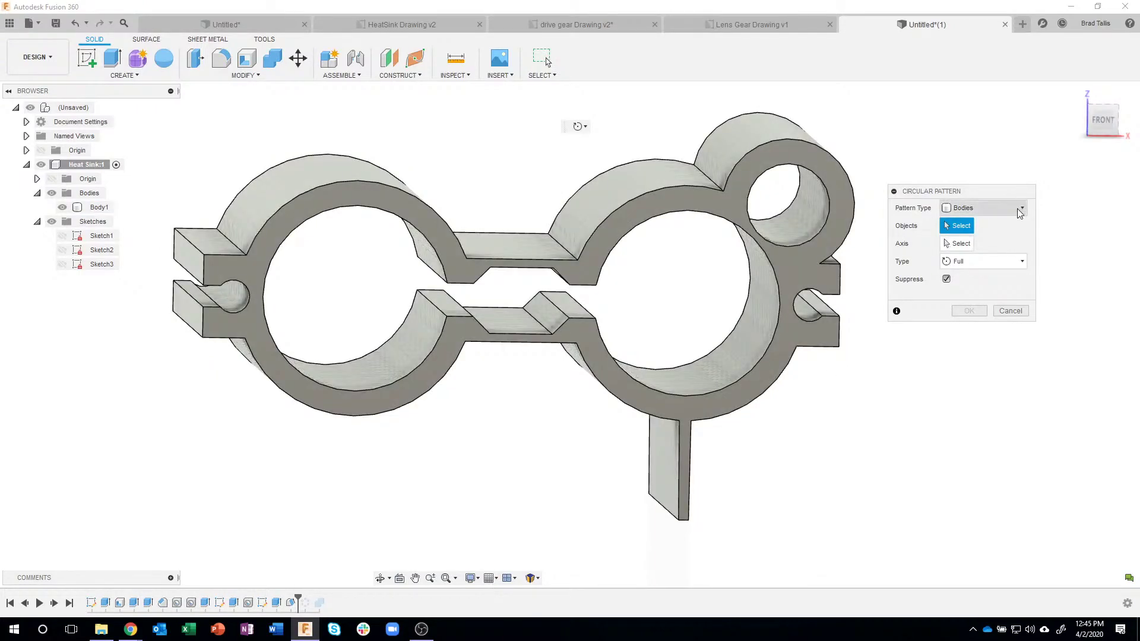
click(1017, 209)
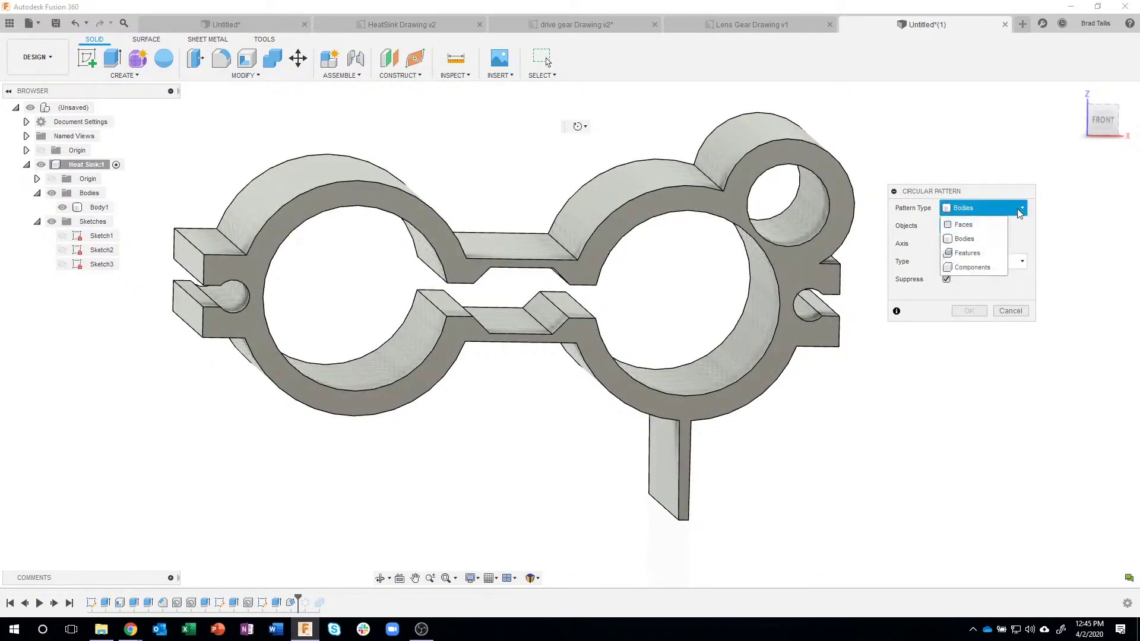
click(988, 255)
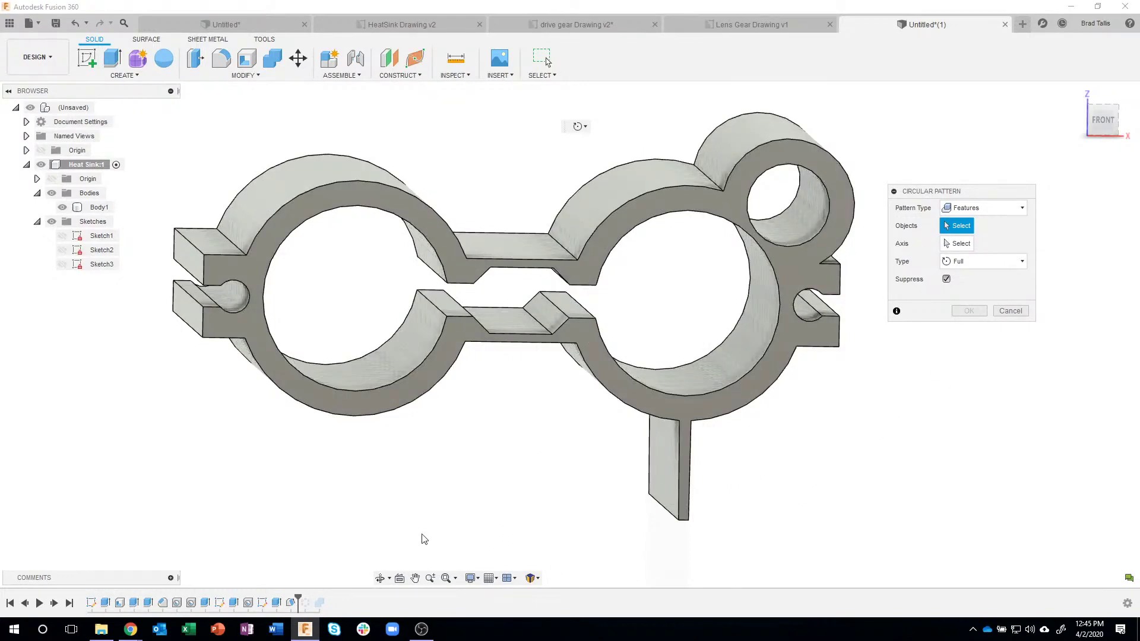
click(276, 603)
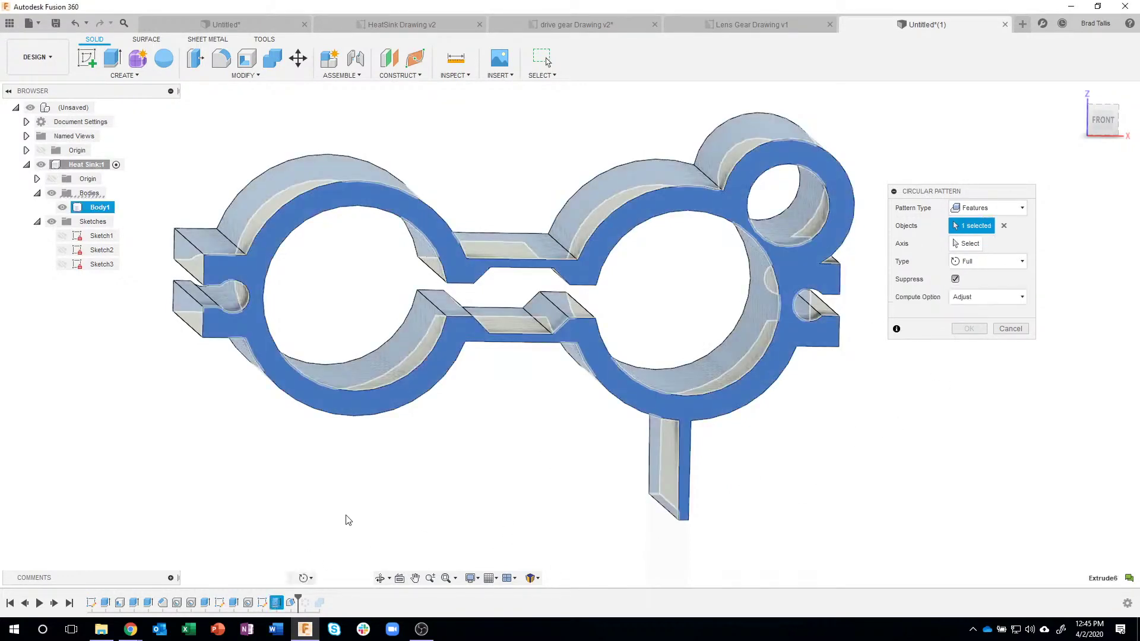
click(291, 602)
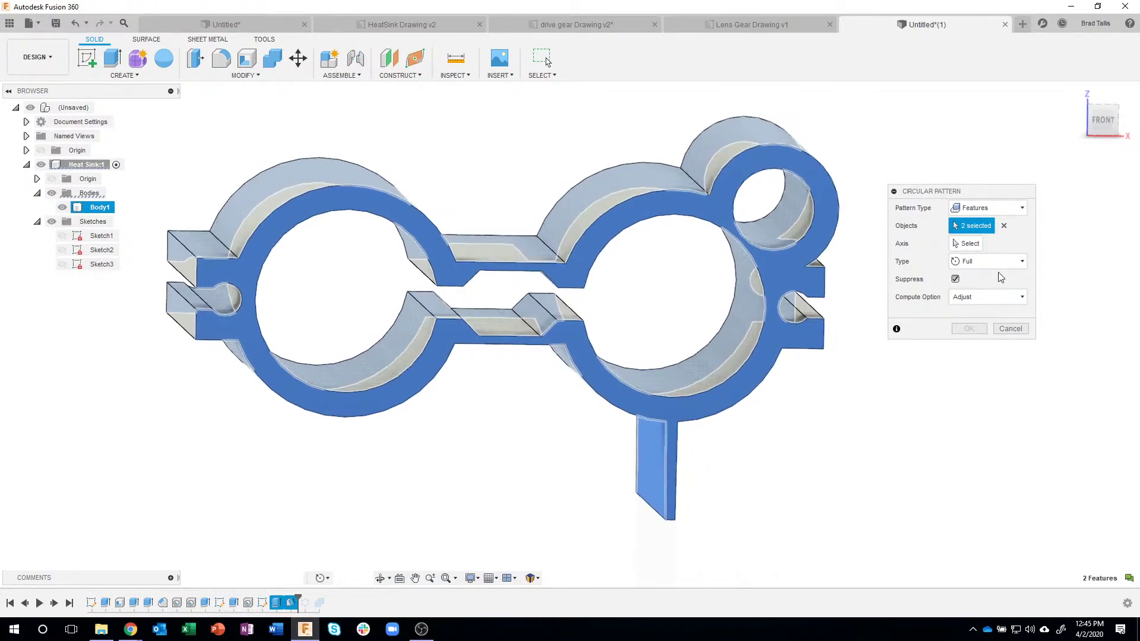
Pattern the joined fin features in a full circle about the right ring's axis with a quantity of 5.
click(969, 244)
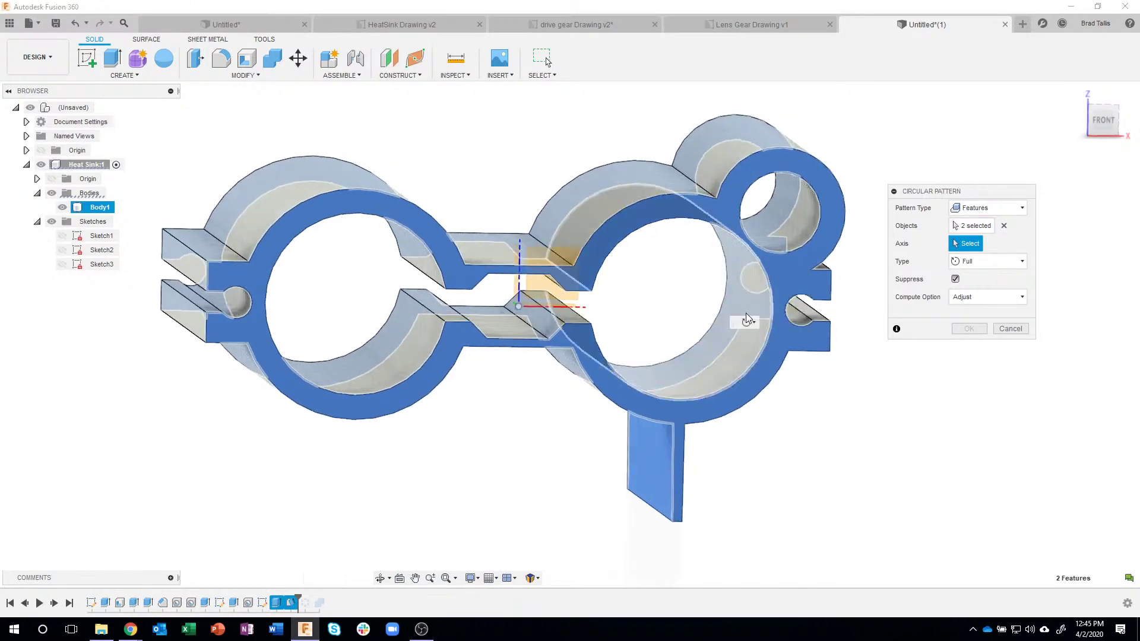
click(746, 312)
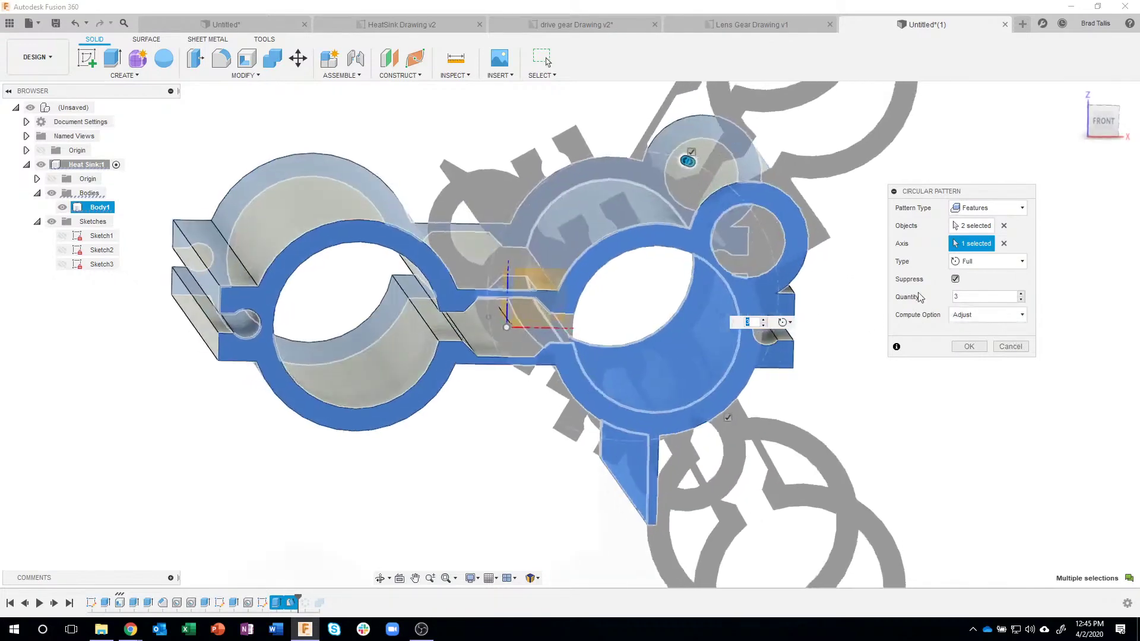
click(1021, 293)
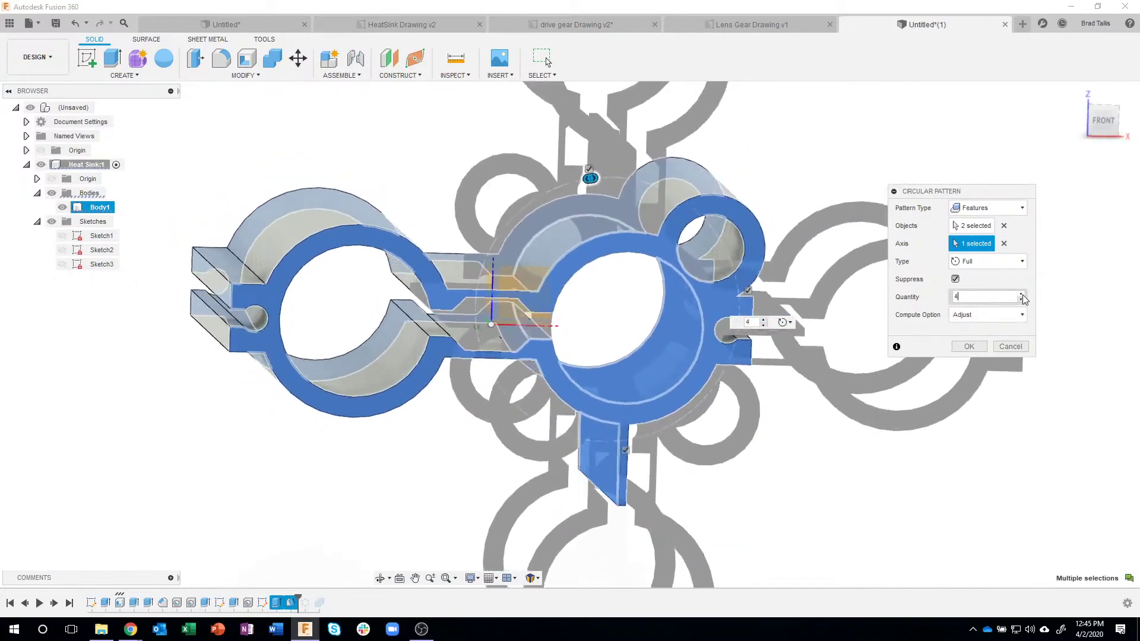
click(1022, 295)
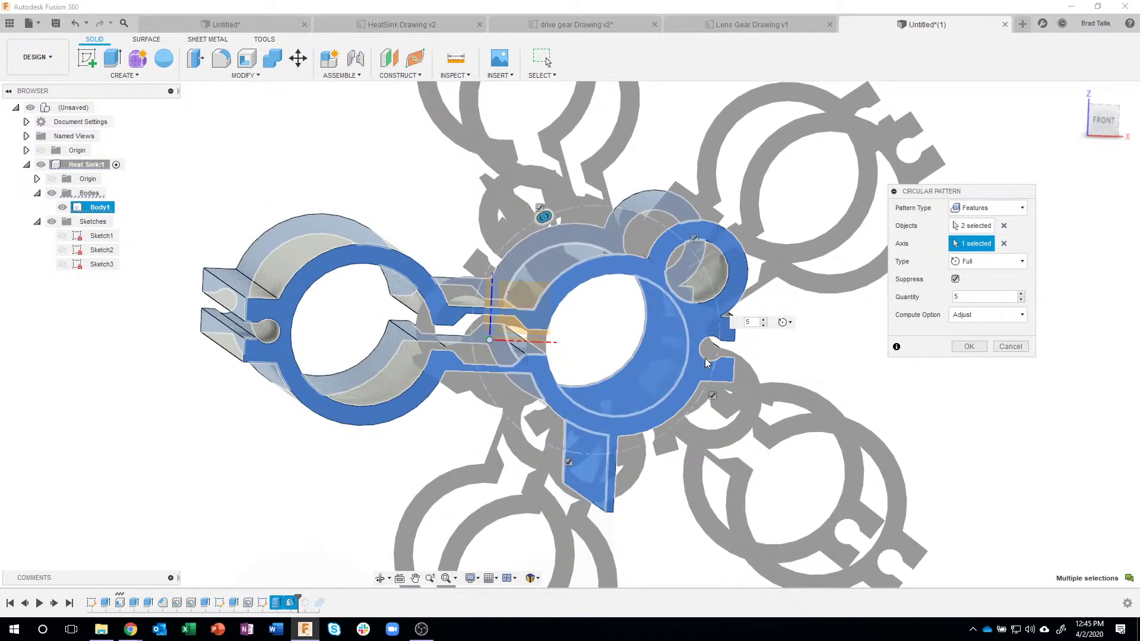
shift+middle_drag(677, 271, 650, 365)
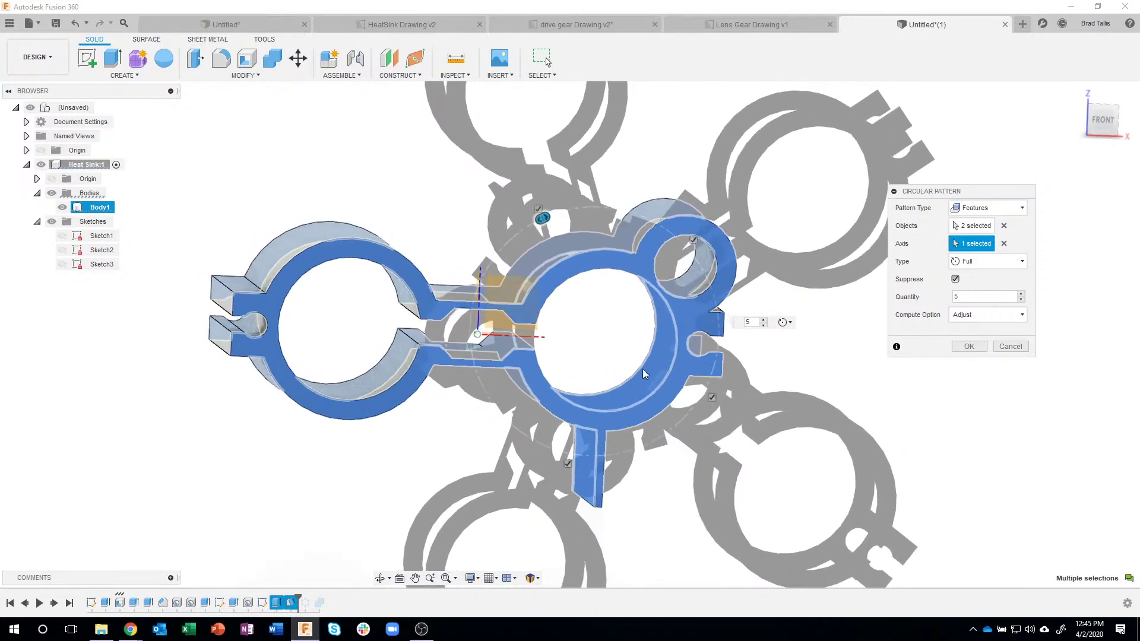
shift+middle_drag(580, 270, 619, 289)
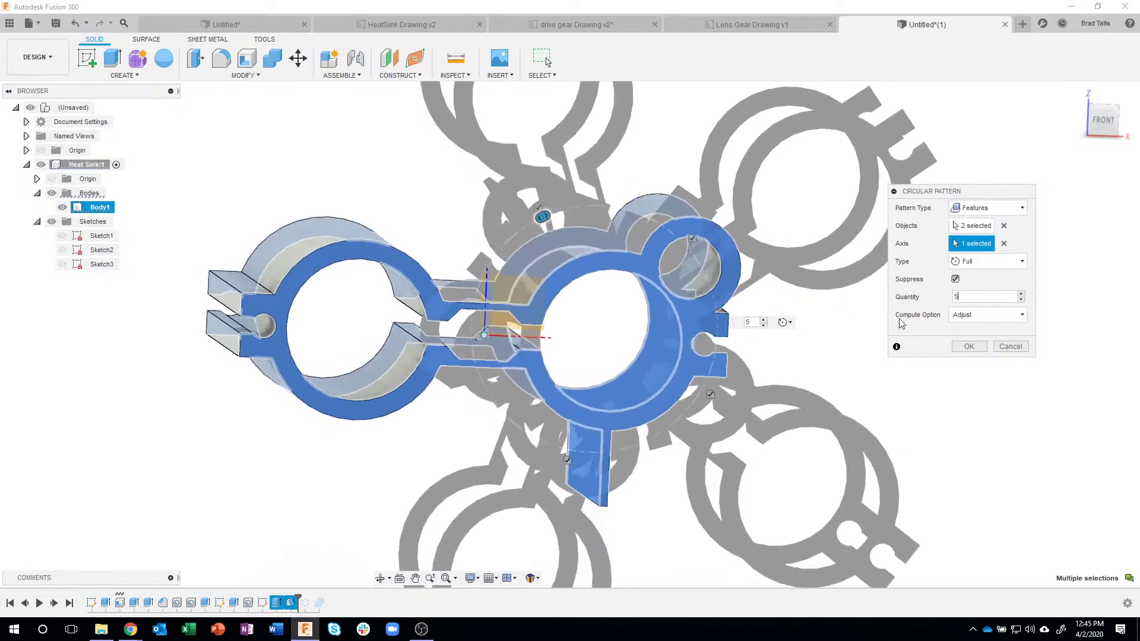
click(968, 349)
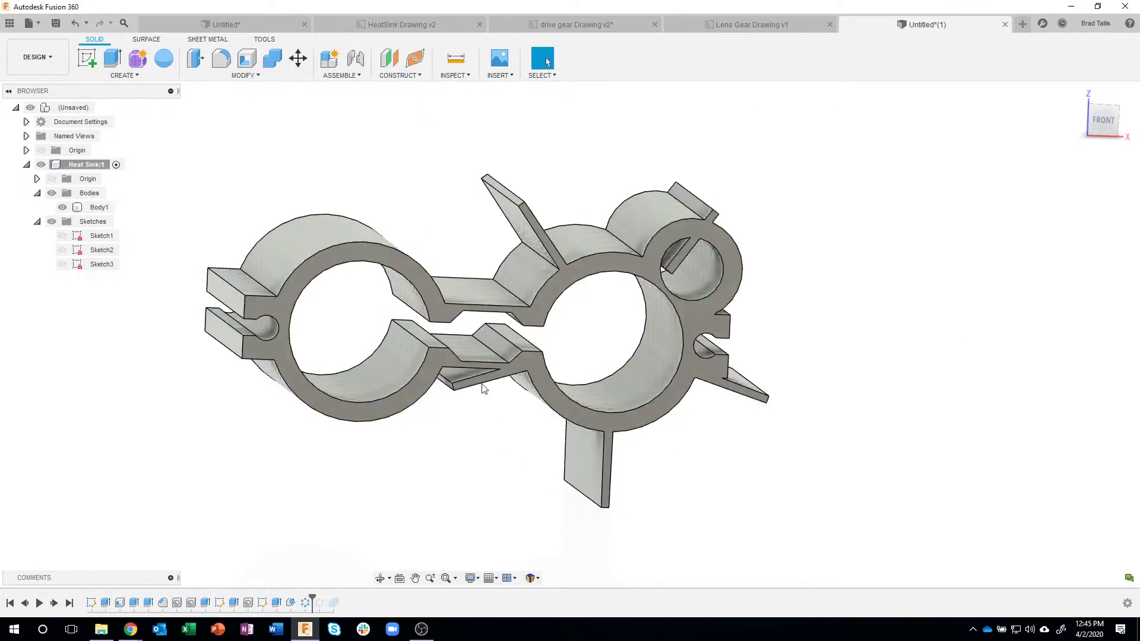
Try a quantity of 22 in the fin feature pattern, inspect the preview and discard the edit.
double_click(310, 604)
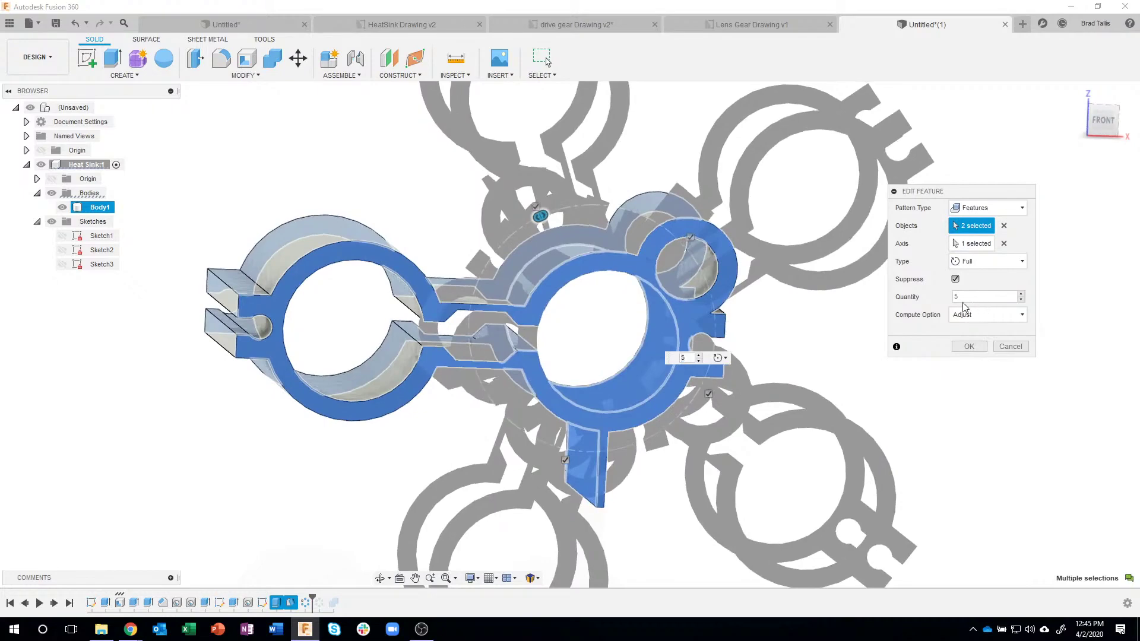
double_click(958, 296)
text(22)
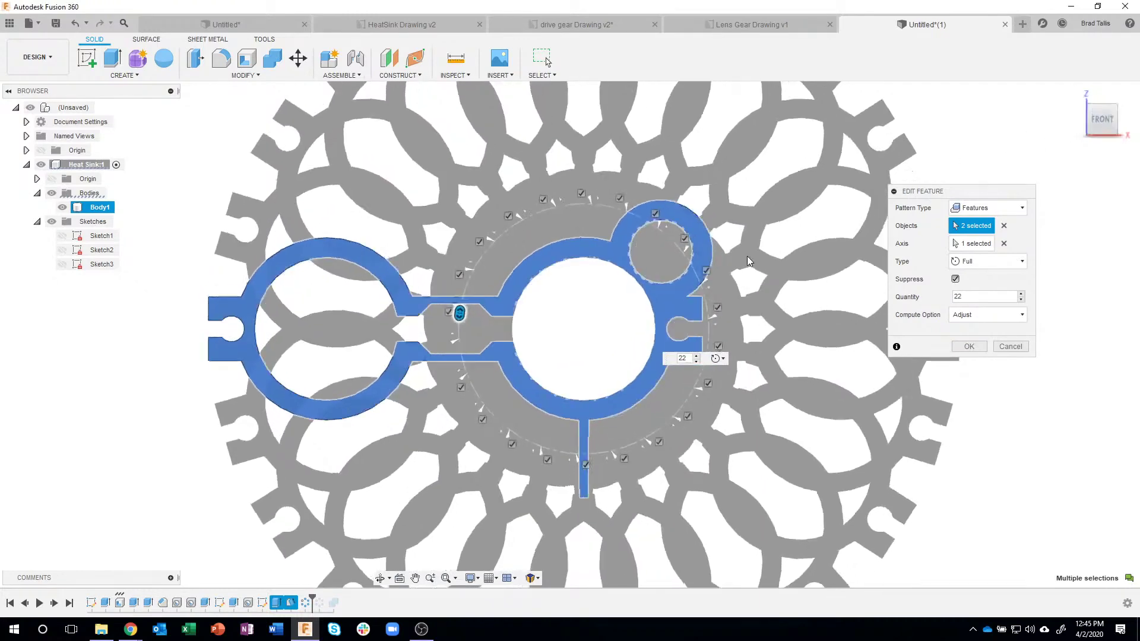
scroll(665, 235, up, 2)
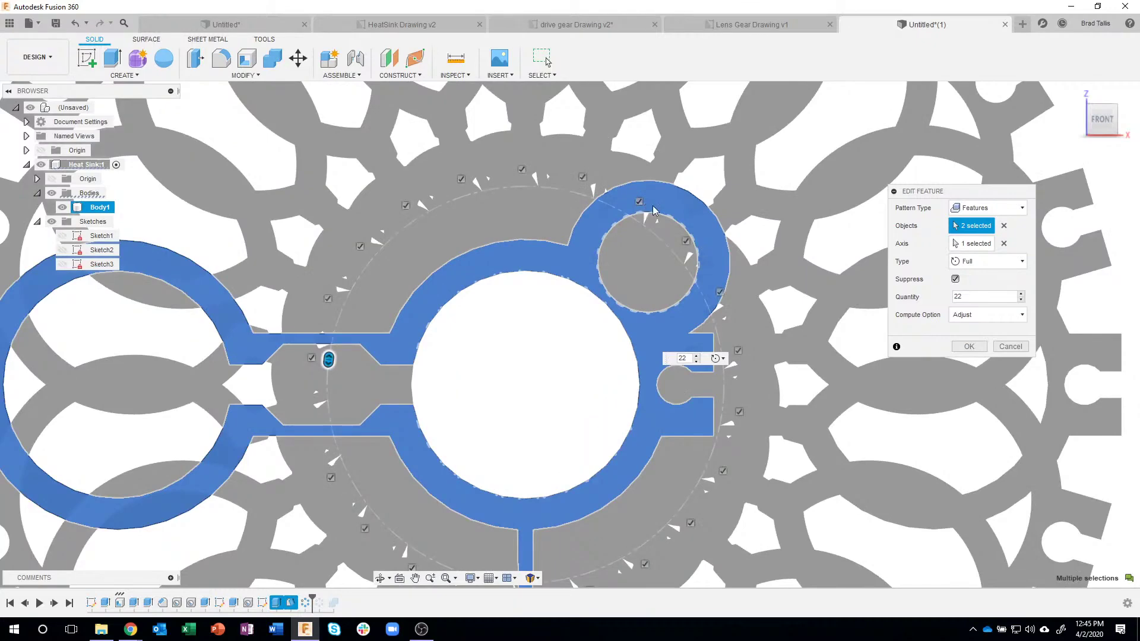
scroll(748, 361, down, 4)
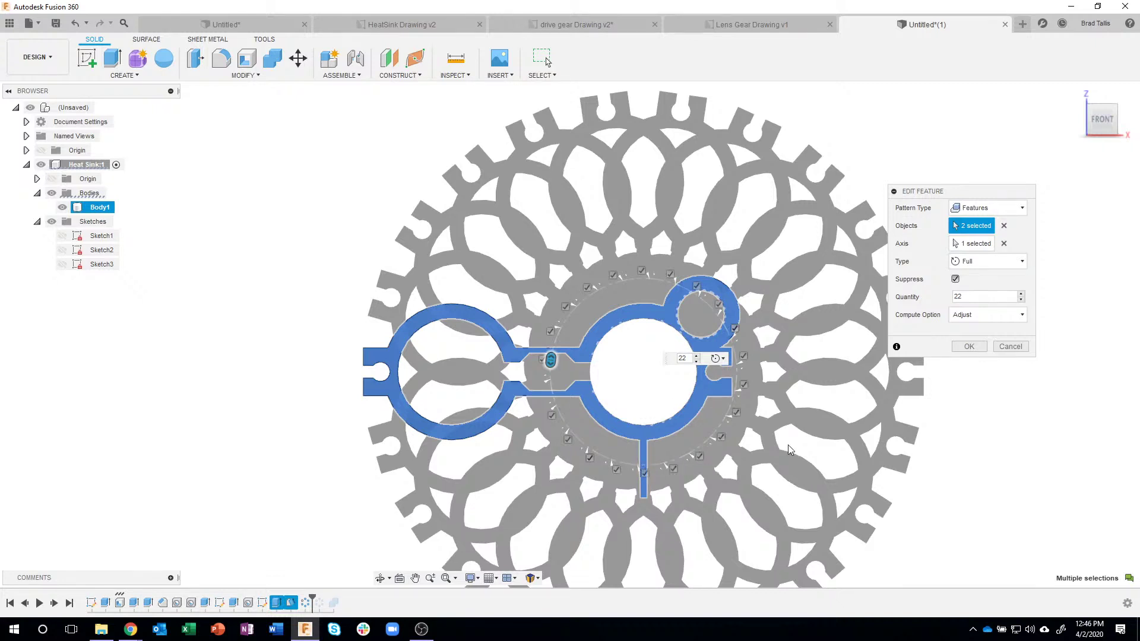
click(1018, 348)
Delete the circular feature pattern of the joined fin from the design history.
shift+middle_drag(777, 236, 790, 267)
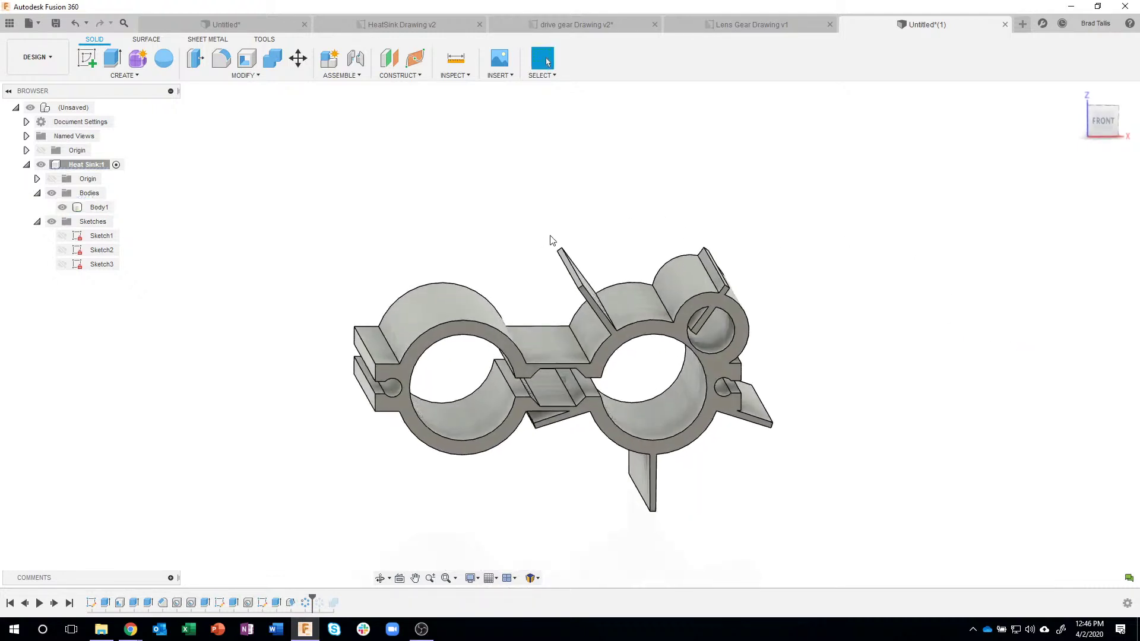
right_click(305, 603)
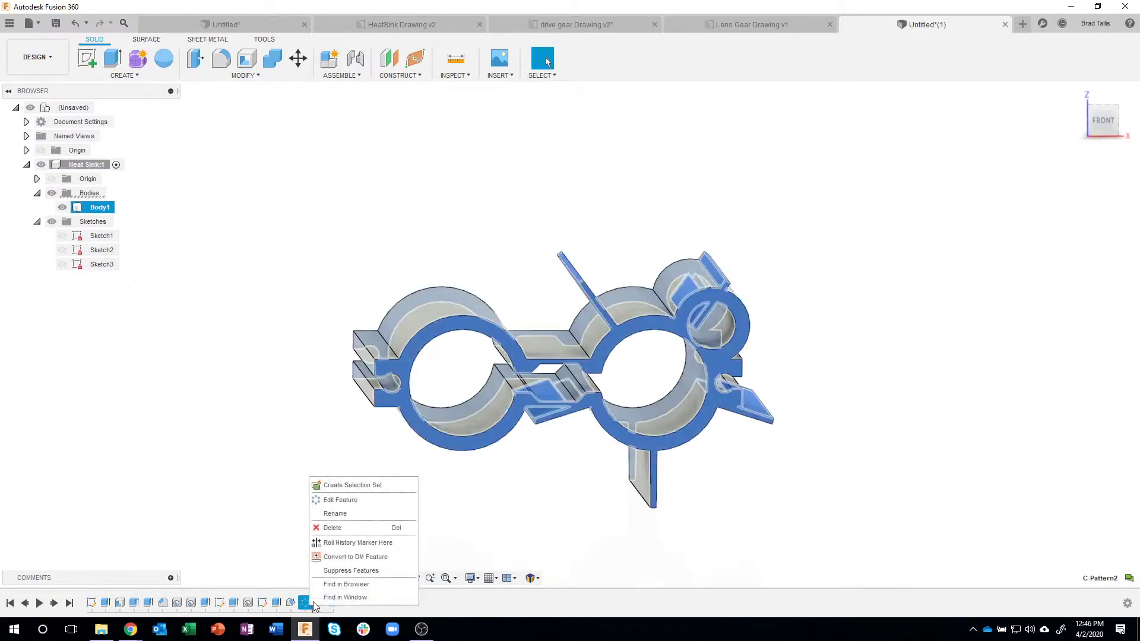
click(332, 528)
Set the fin extrusion's operation to New Body and roll the design history forward to the end.
double_click(277, 602)
click(984, 320)
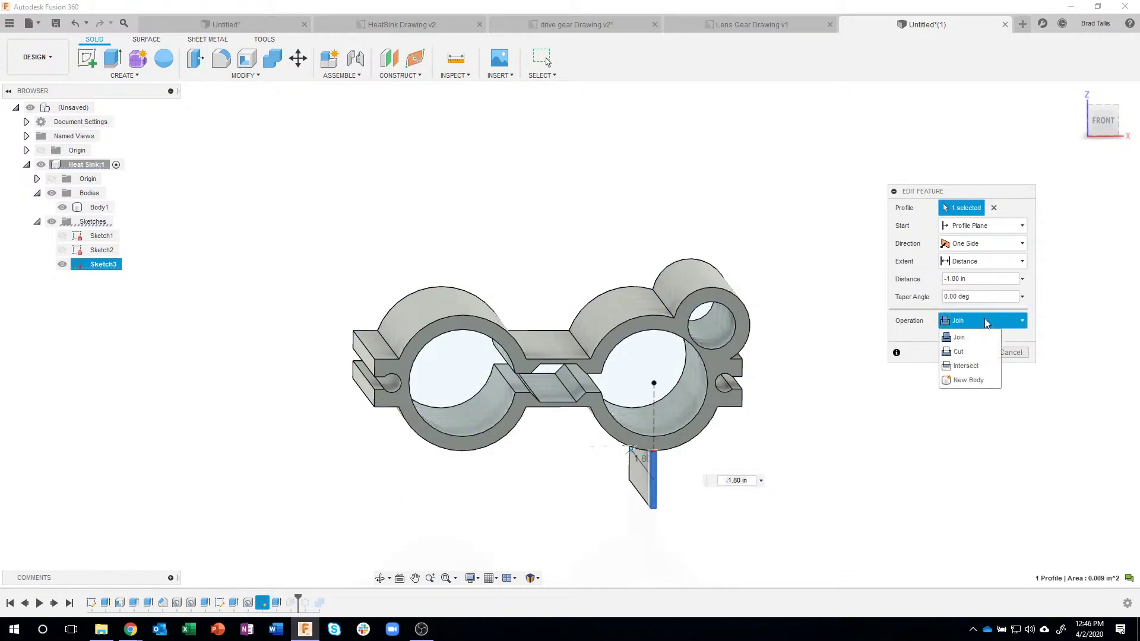
click(968, 379)
click(970, 352)
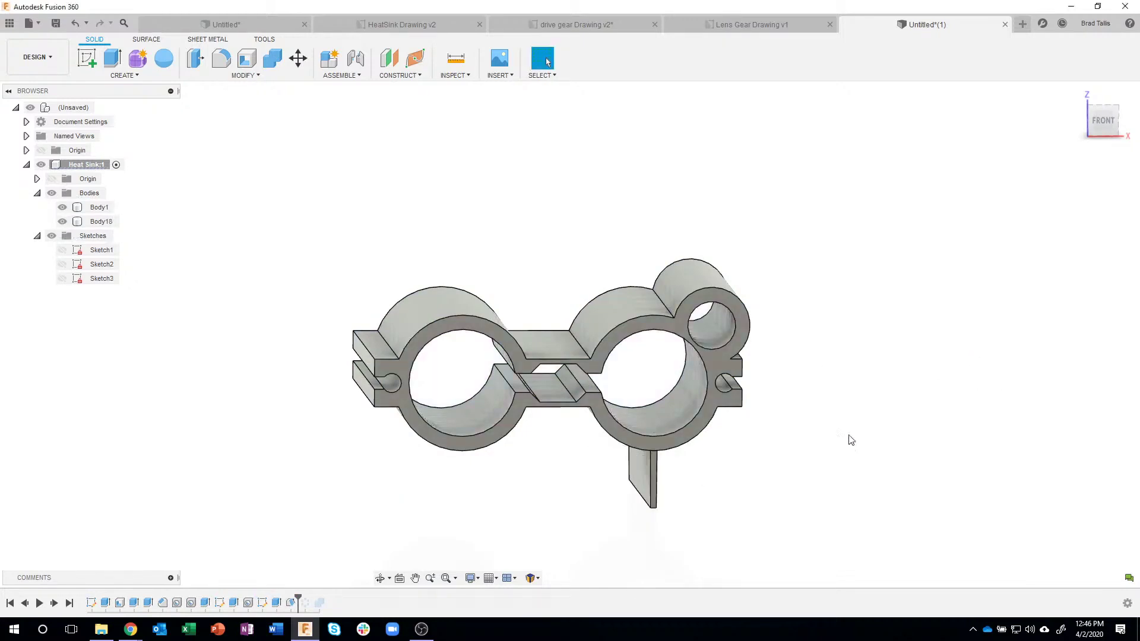
click(67, 603)
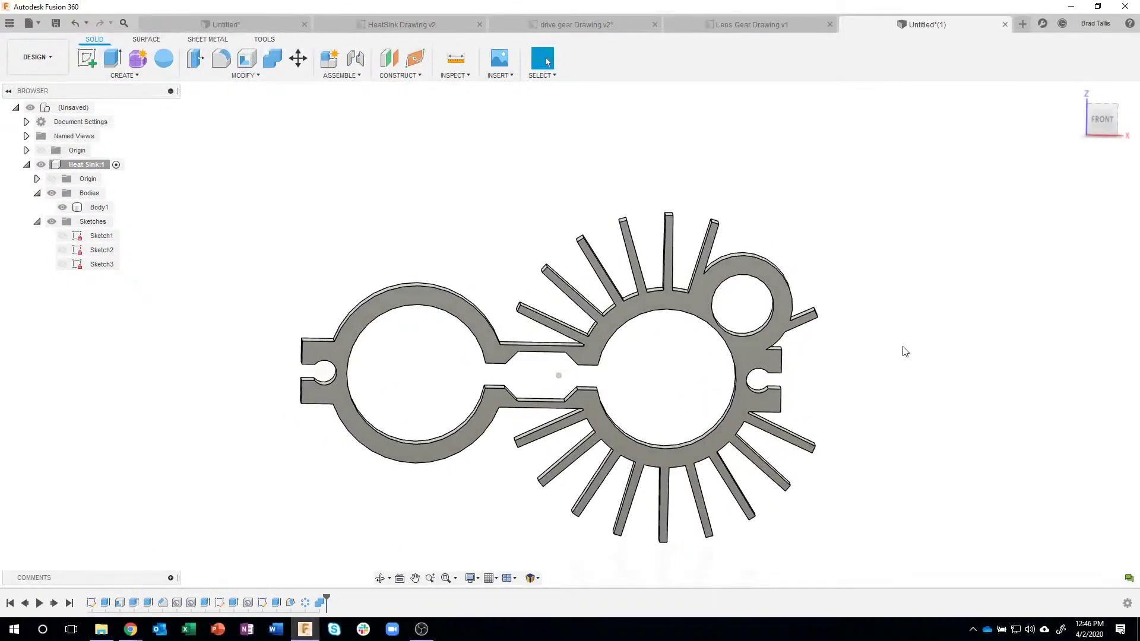
Examine the fin extrusion and the body-based circular pattern's settings, leaving the pattern unedited.
click(275, 603)
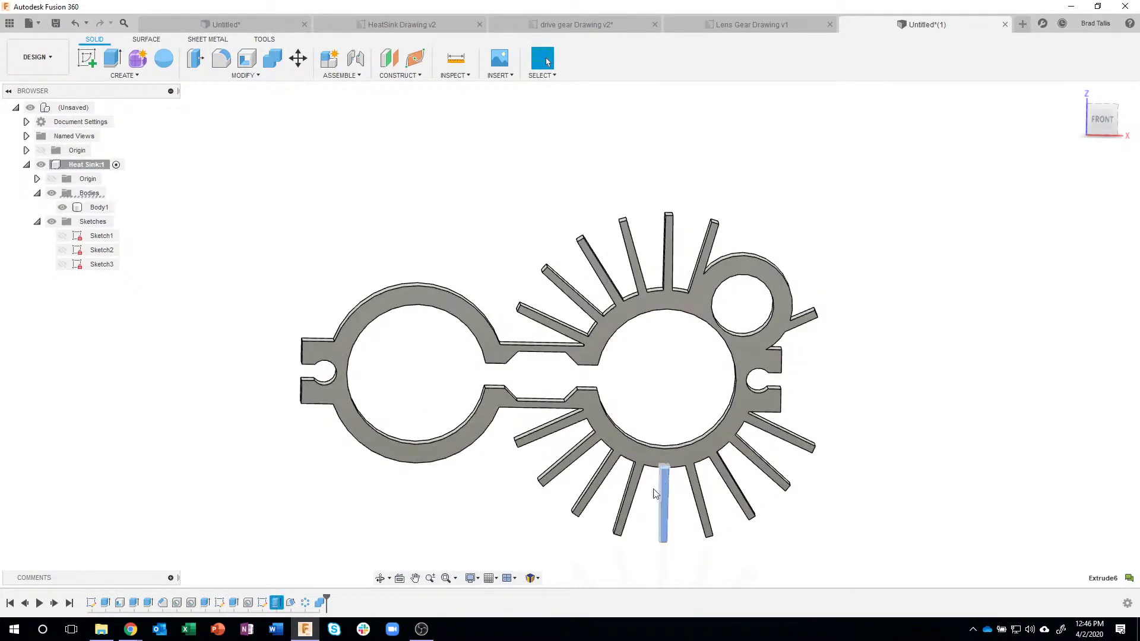
click(306, 604)
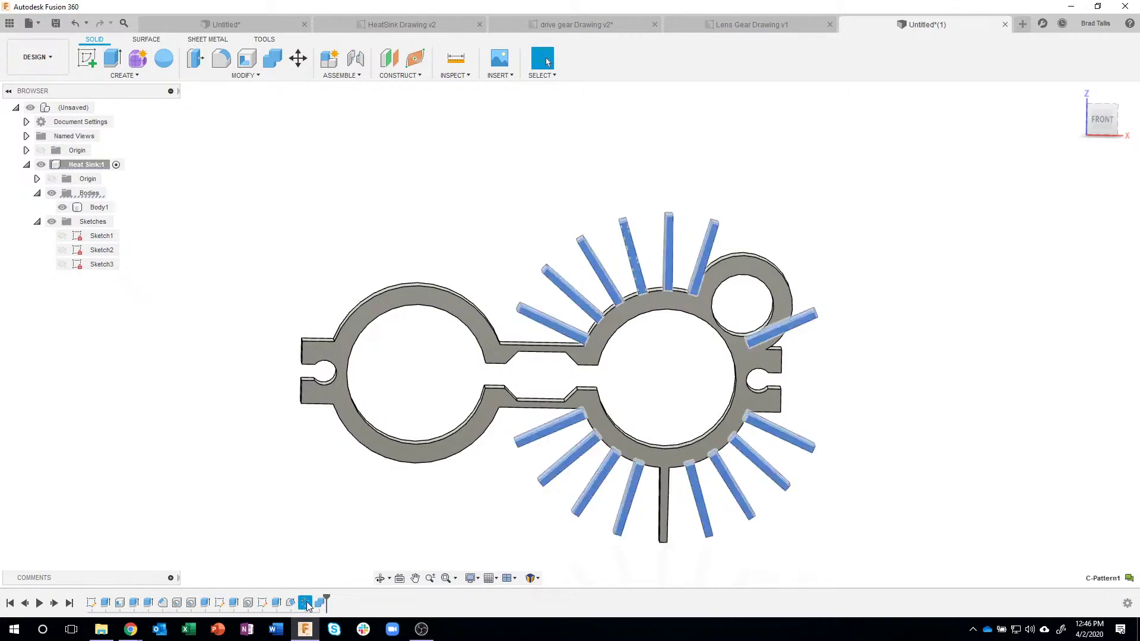
double_click(306, 603)
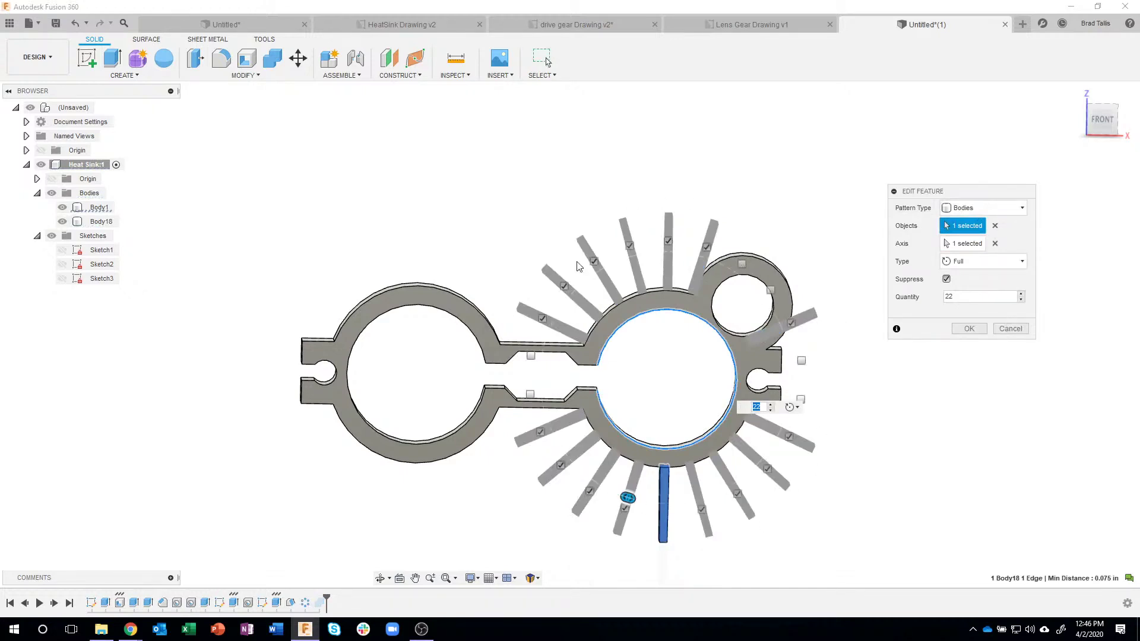
click(1022, 326)
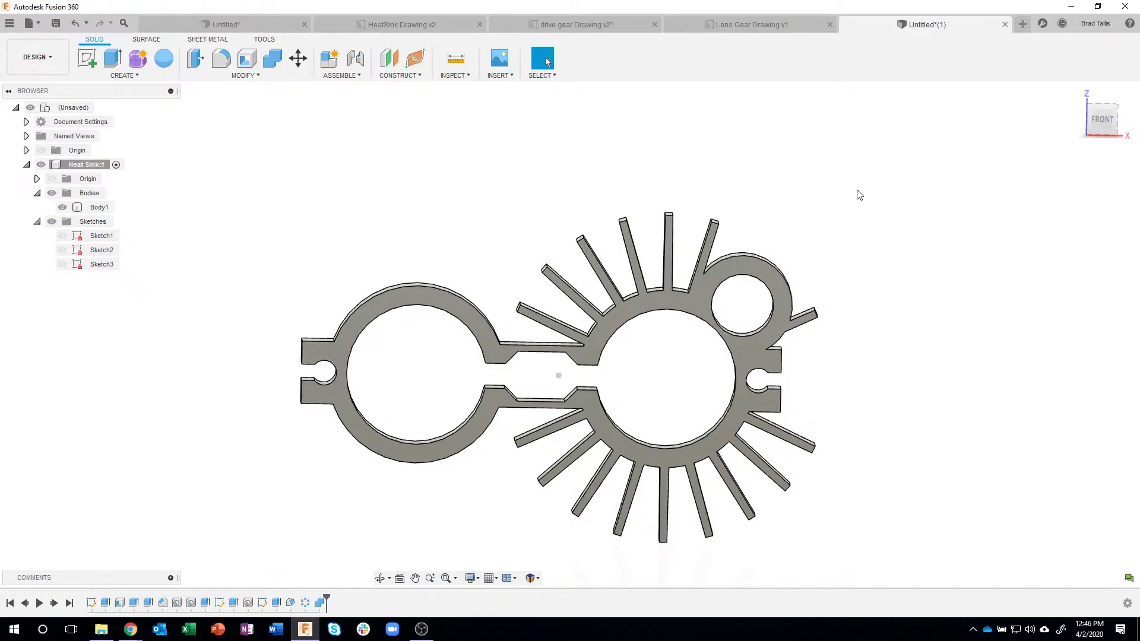
Fillet the four outer lengthwise edges of the slotted tabs at both ends of the heat sink with a 0.02 in radius.
shift+middle_drag(859, 190, 896, 167)
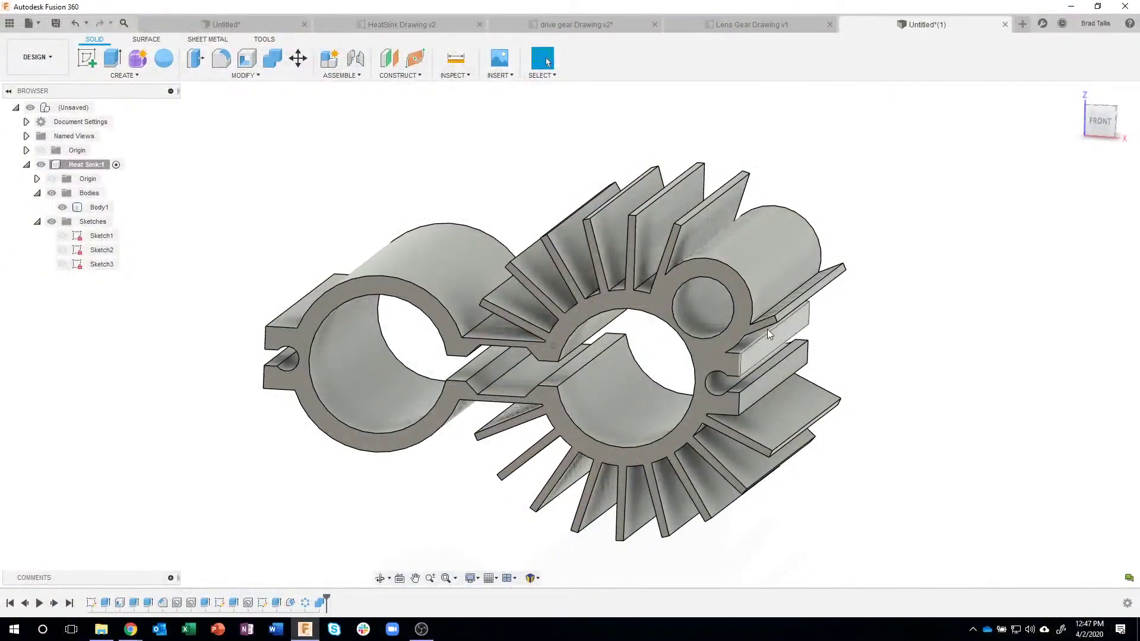
click(758, 339)
right_click(758, 340)
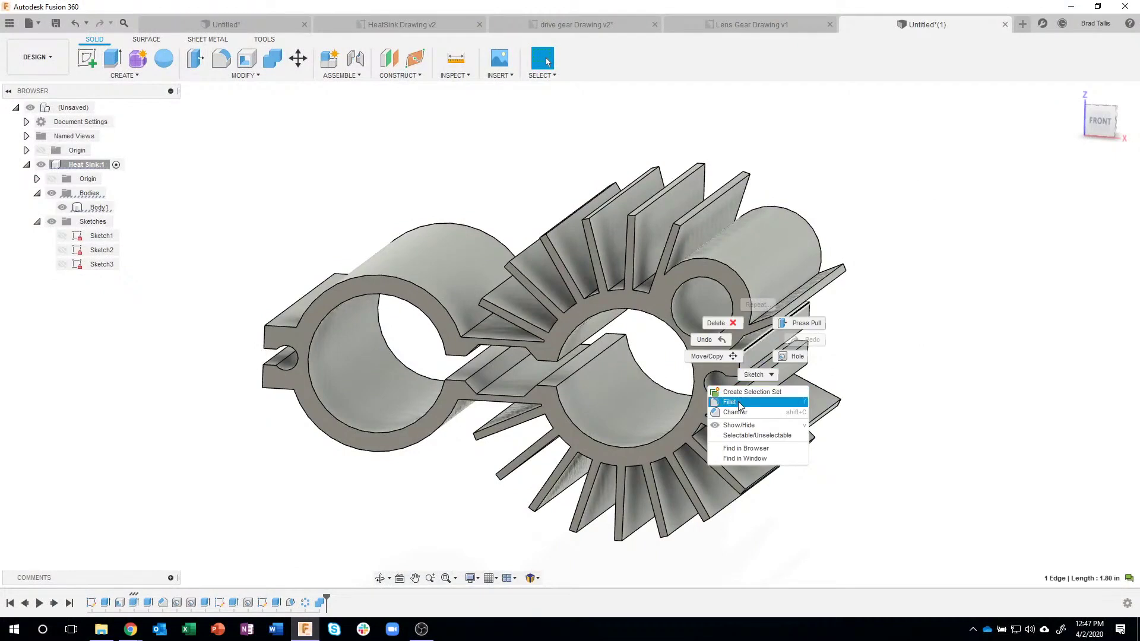
click(729, 401)
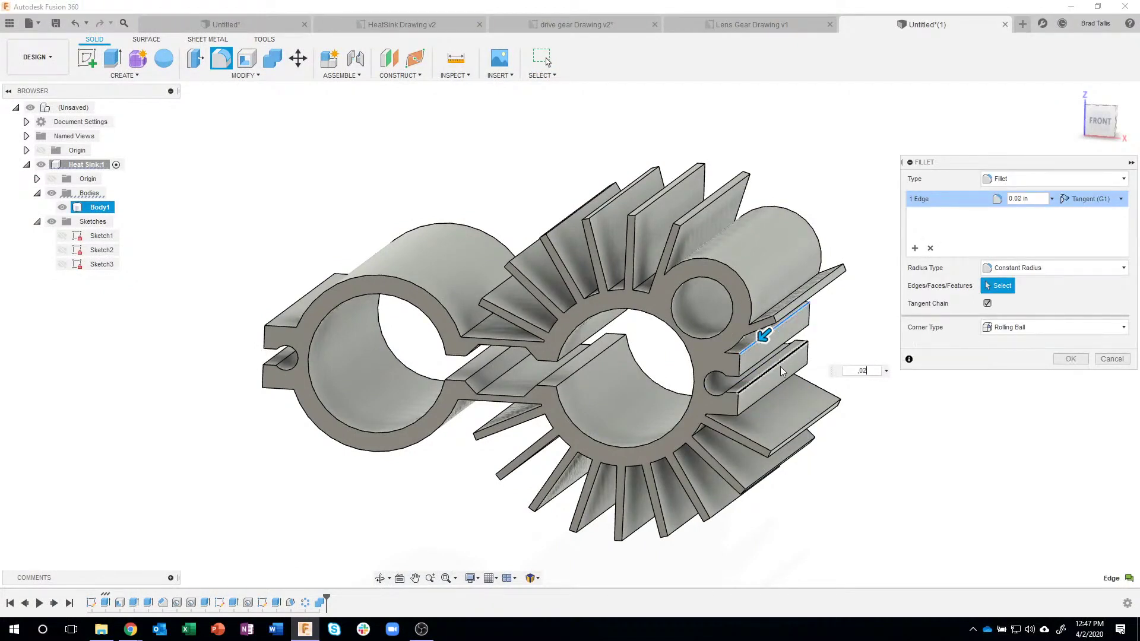
click(779, 389)
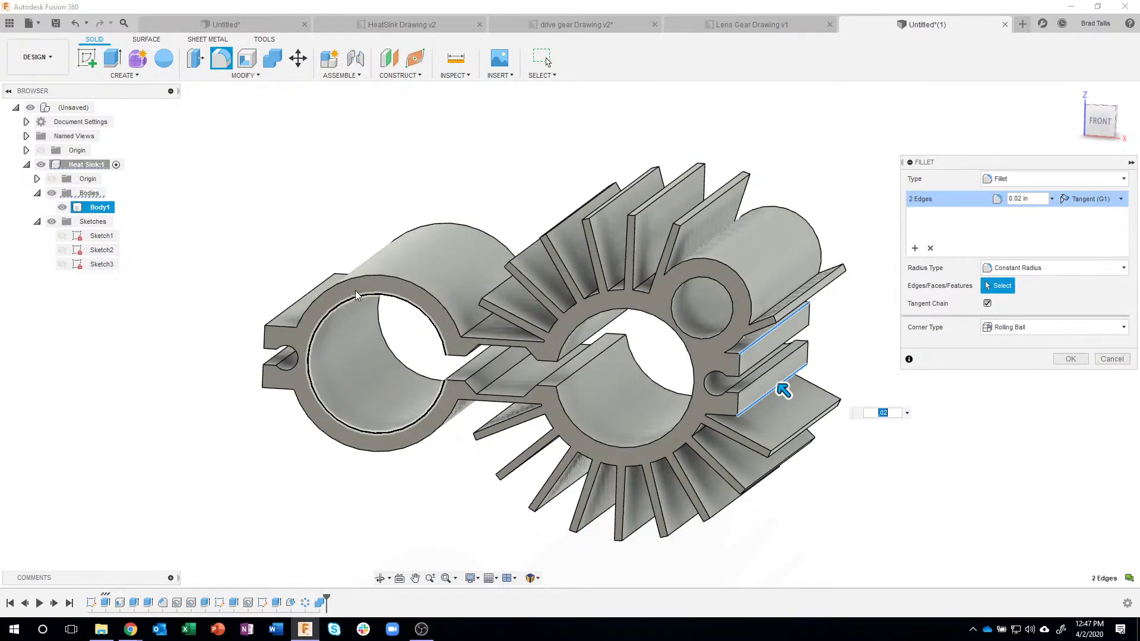
click(304, 298)
click(265, 385)
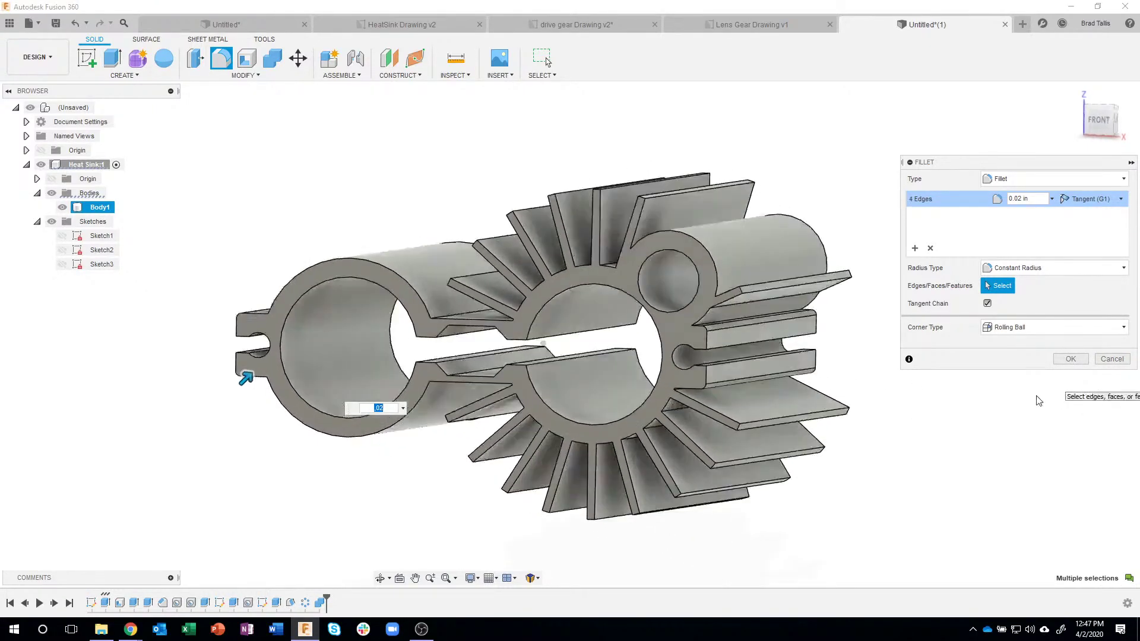
shift+middle_drag(699, 372, 1097, 375)
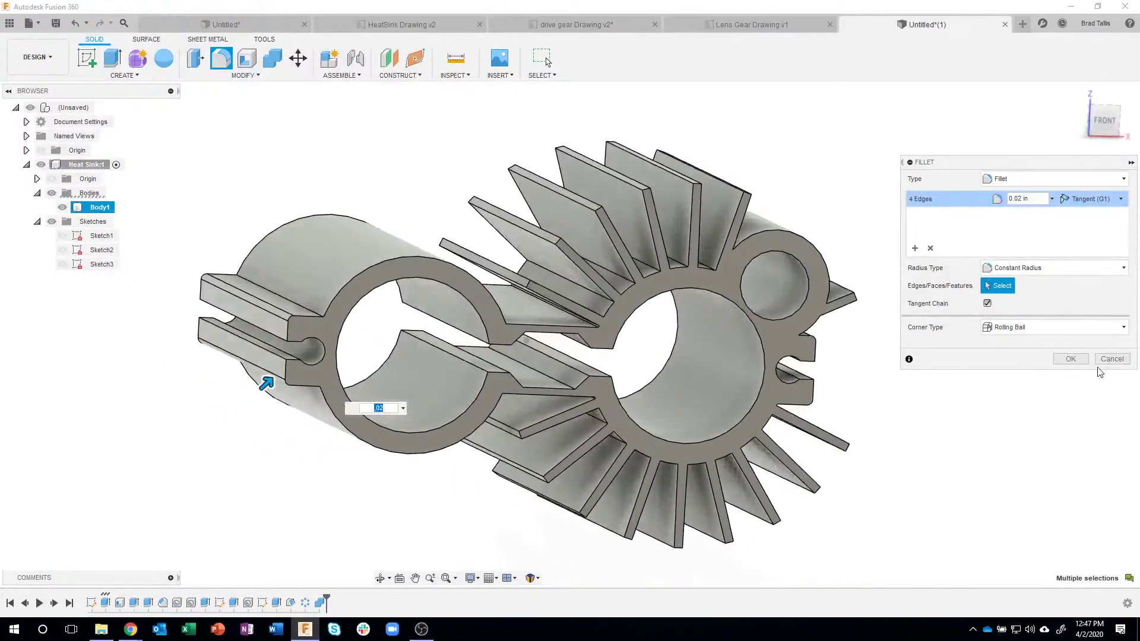
click(1070, 359)
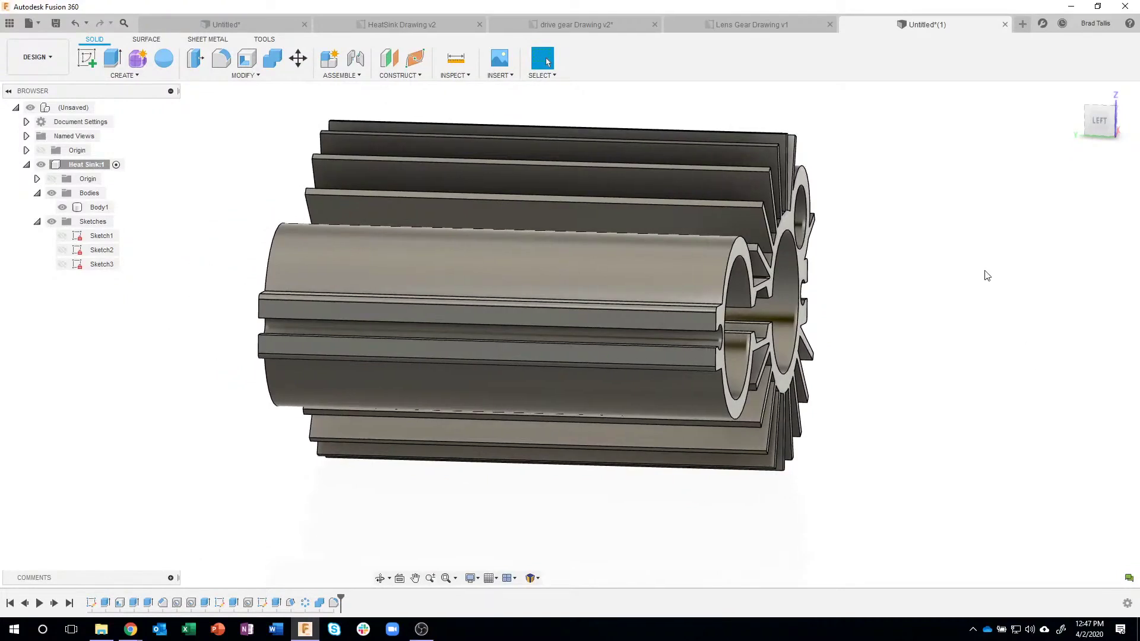
Check the HeatSink Drawing v2 sheet for the remaining feature dimensions, and return to the heat sink model.
click(410, 25)
scroll(727, 278, down, 1)
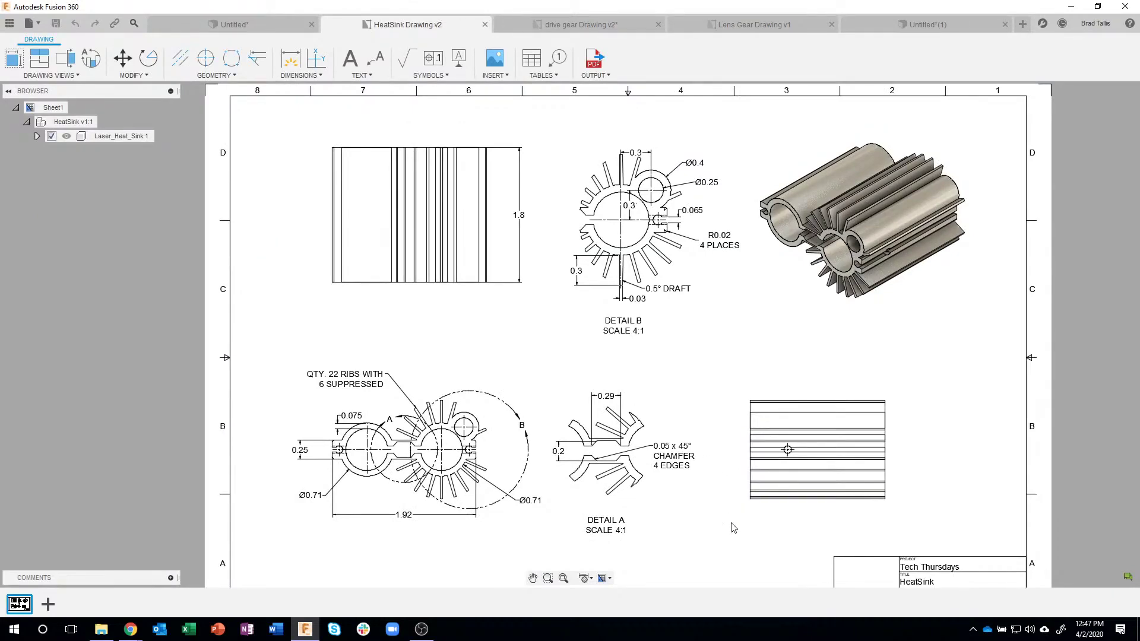
scroll(734, 503, up, 1)
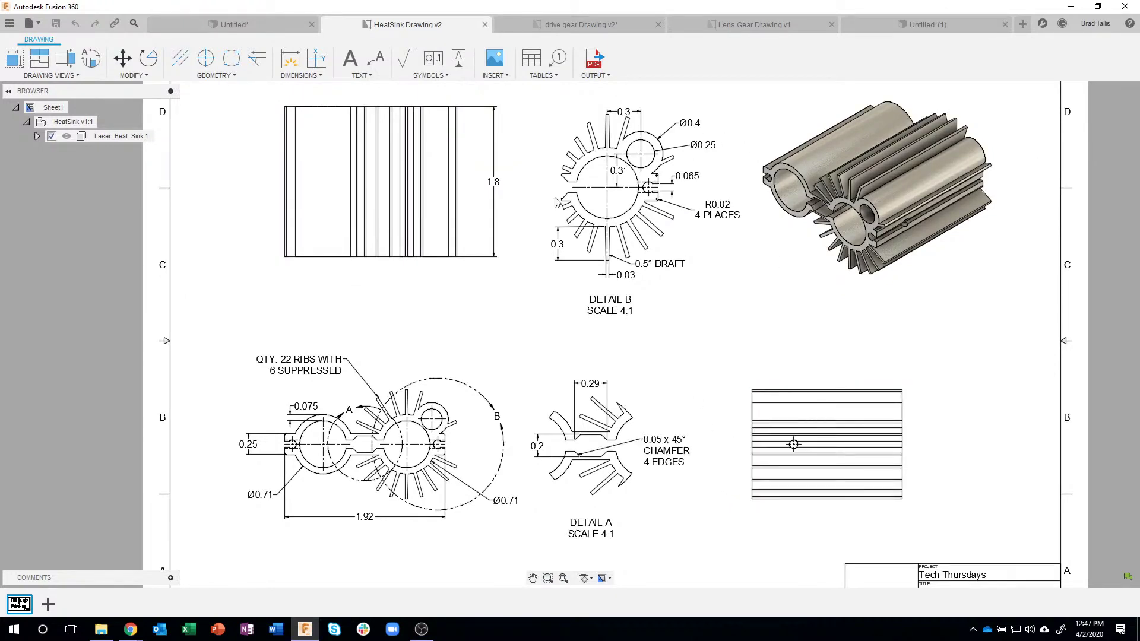
click(916, 27)
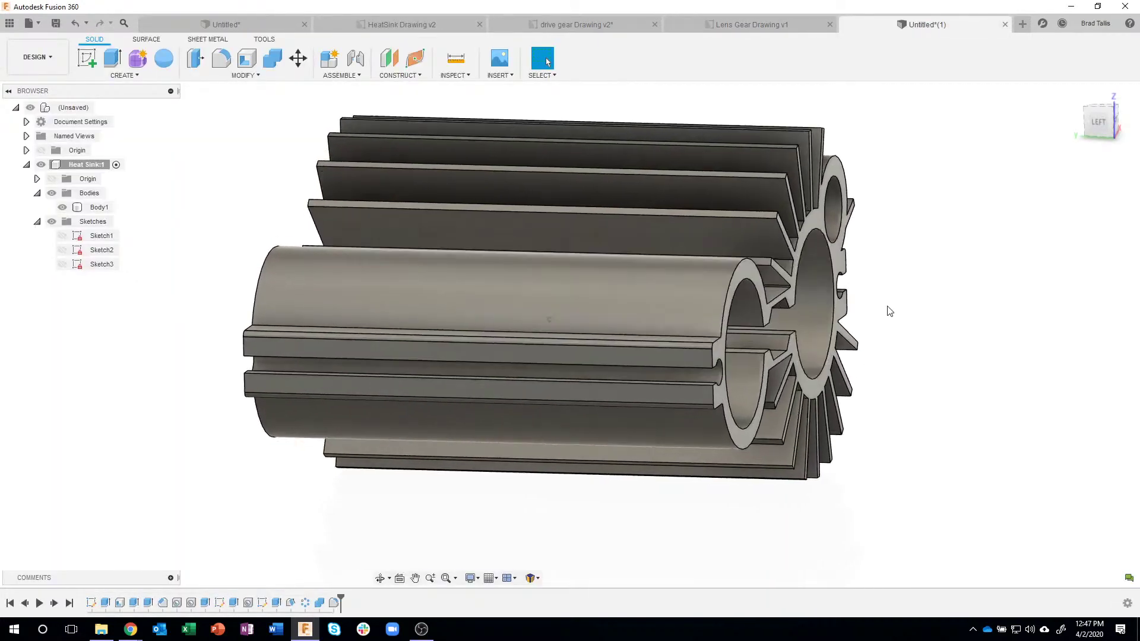
Start a sketch on the slotted tab's flat outer face and draw a 0.1 in diameter circle above the origin axis.
click(686, 337)
right_click(686, 338)
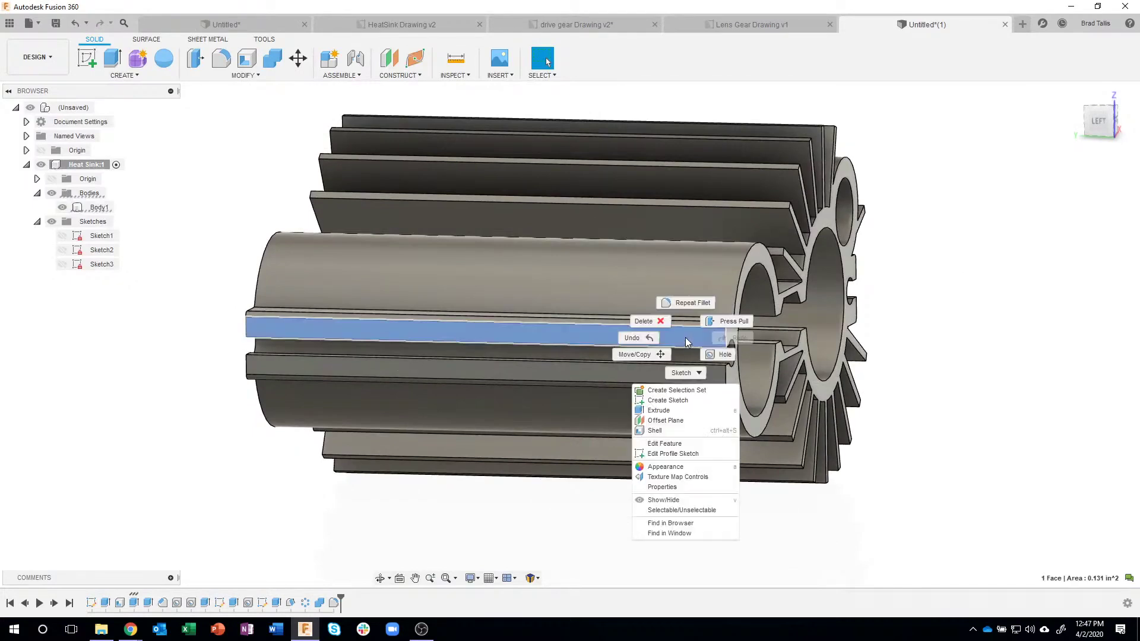
click(693, 402)
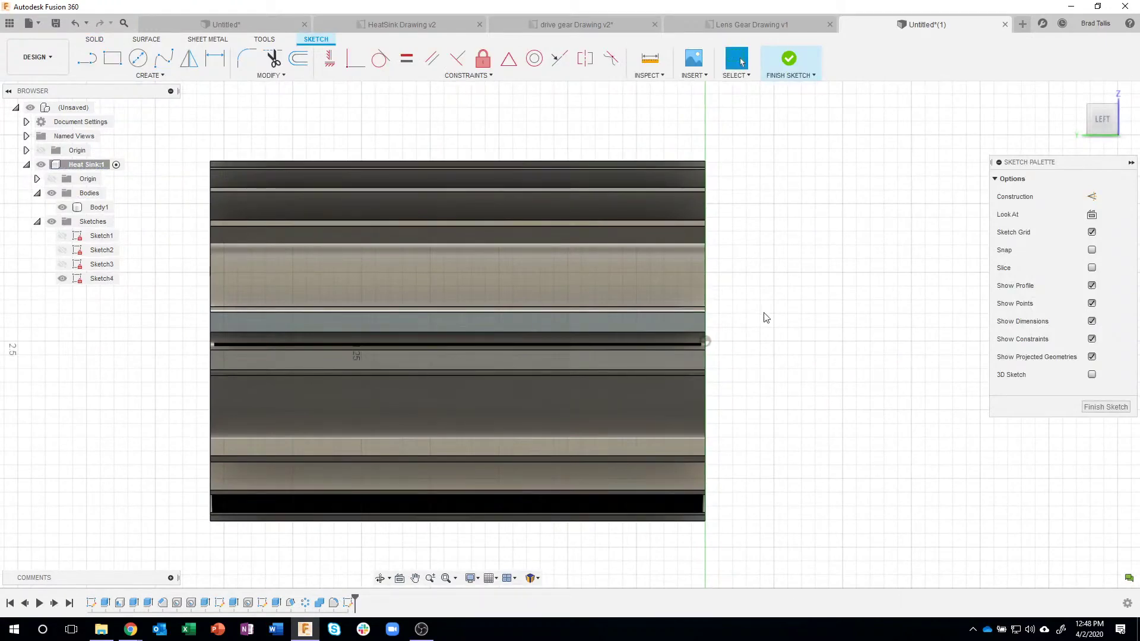
mouse_move(763, 321)
shift+middle_down()
mouse_move(652, 402)
mouse_move(596, 385)
mouse_move(615, 324)
mouse_move(615, 356)
mouse_move(709, 460)
mouse_move(894, 443)
mouse_move(835, 204)
mouse_move(843, 168)
shift+middle_up()
click(601, 322)
click(843, 168)
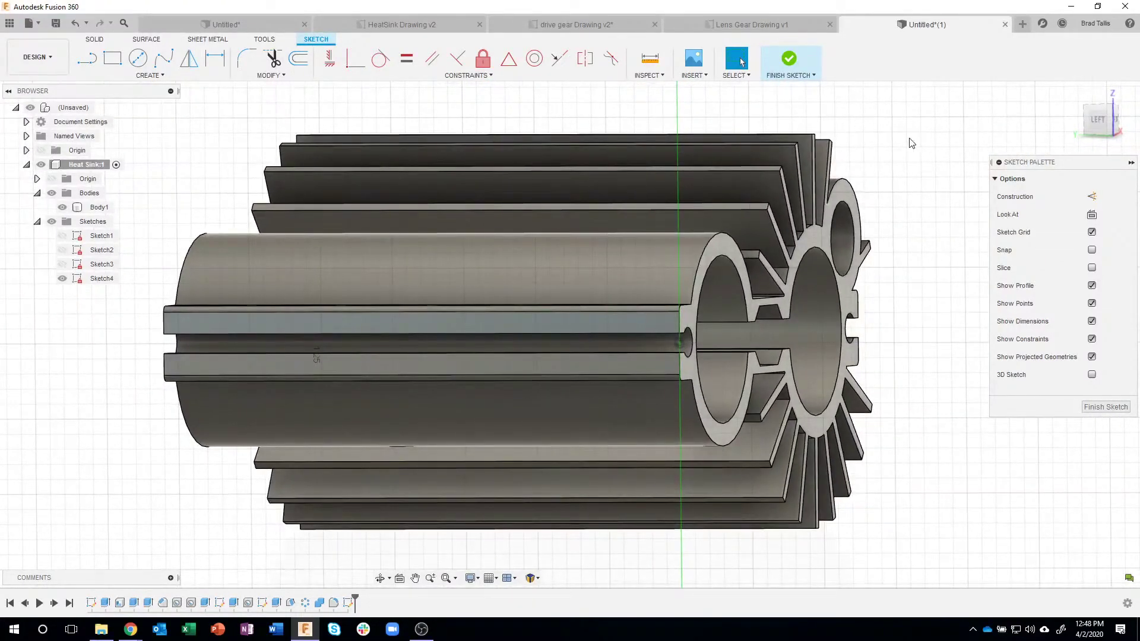
click(1099, 121)
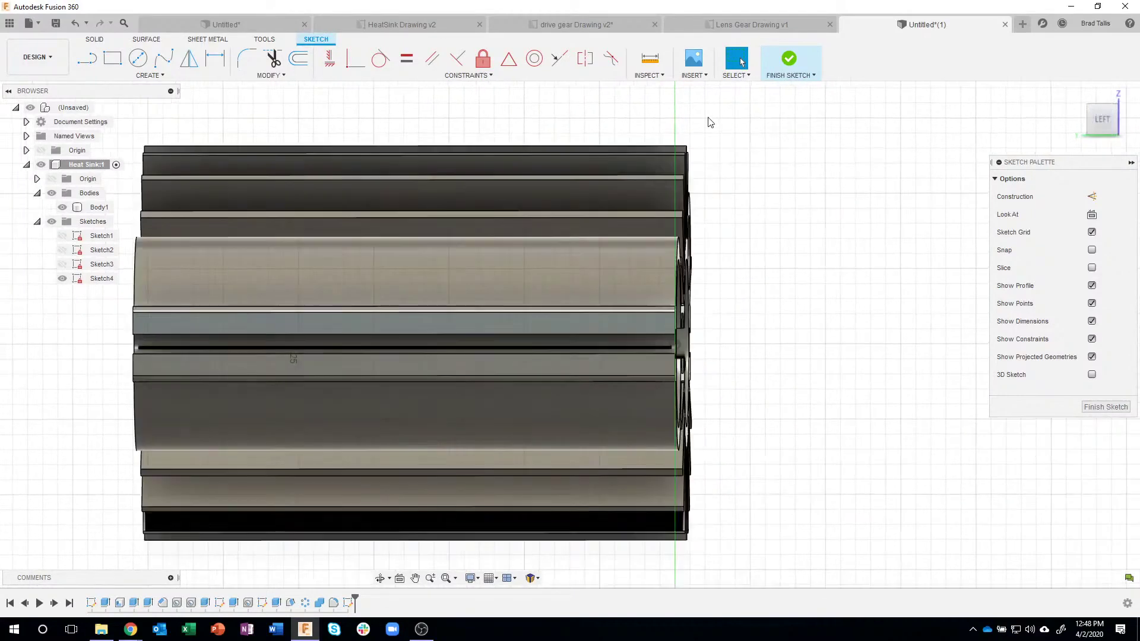
click(138, 57)
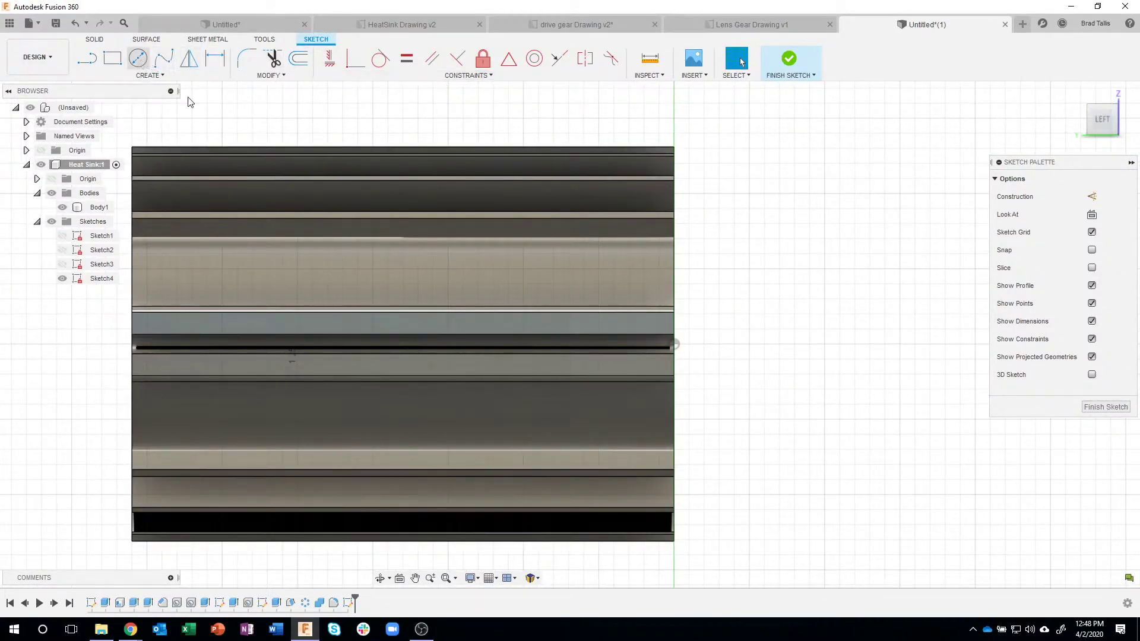
click(497, 288)
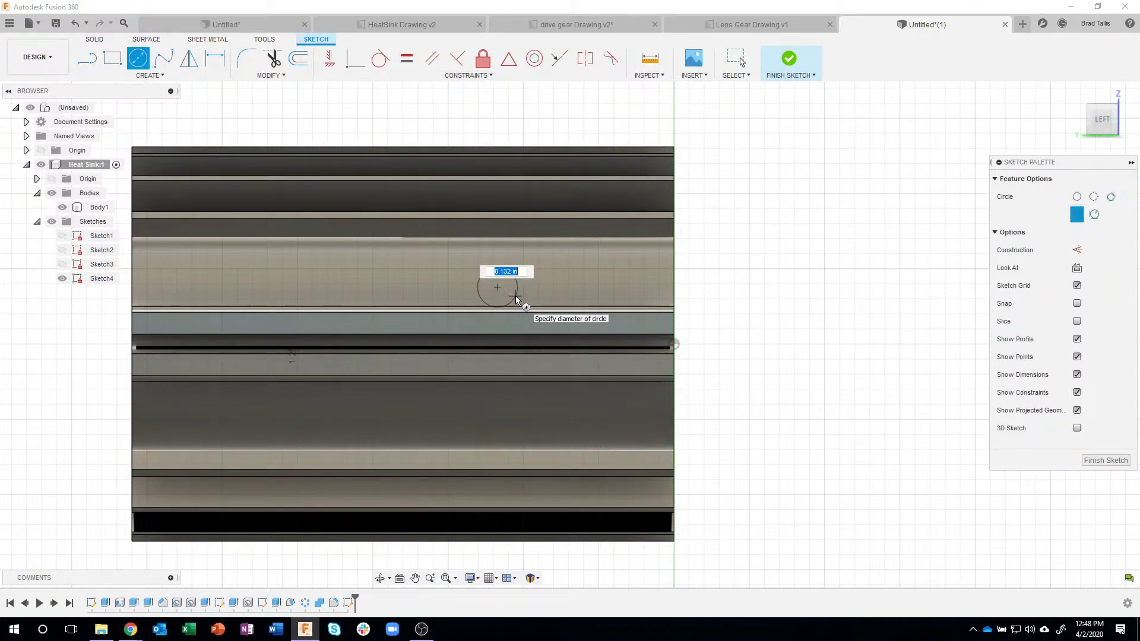
text(.1)
key(Return)
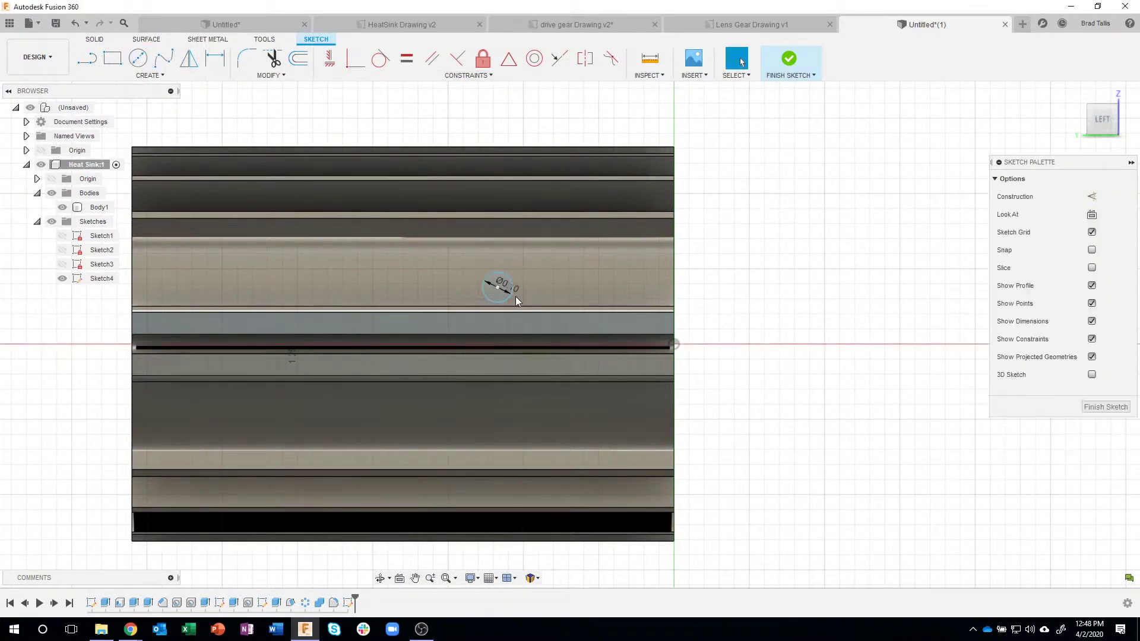
Dimension the circle's centre at 0.5 in horizontally from the sketch origin.
click(216, 59)
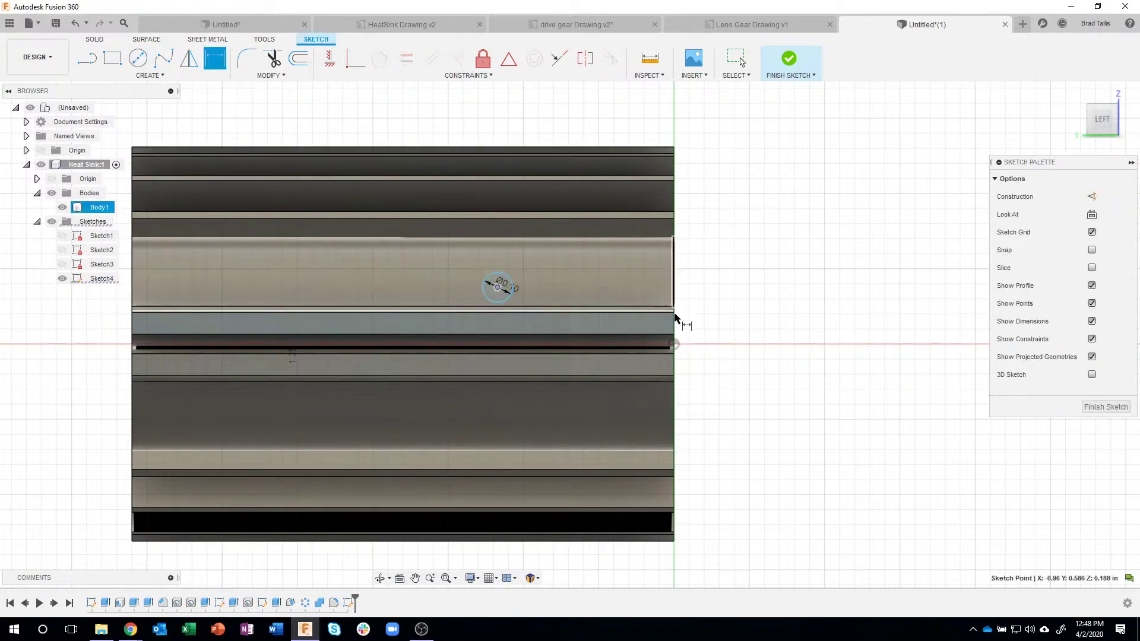
click(674, 345)
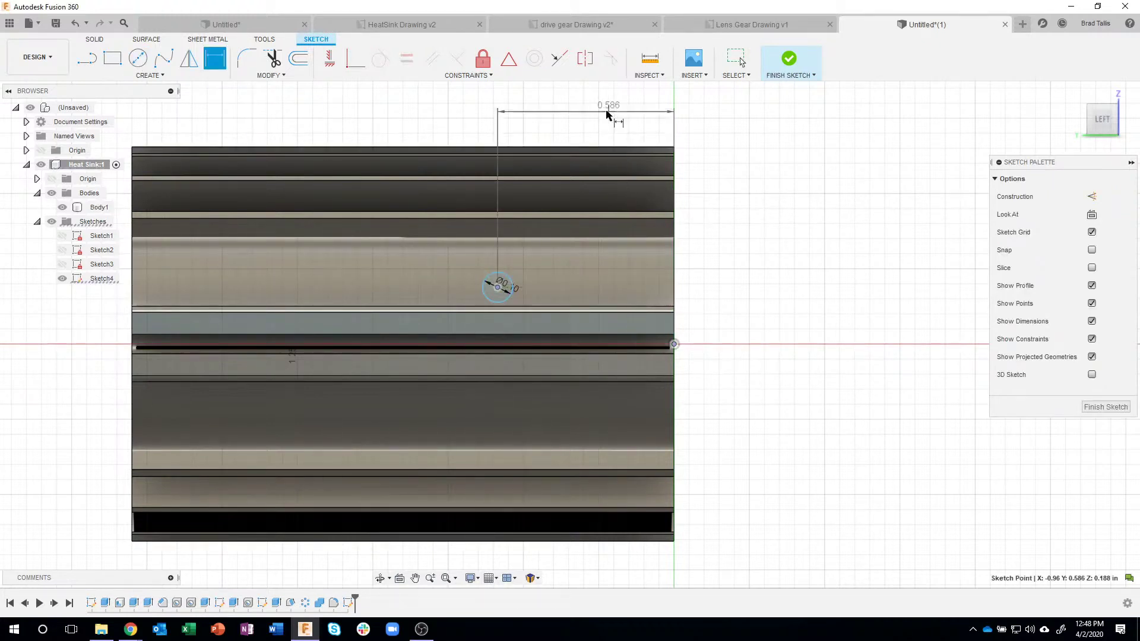
click(607, 113)
key(BackSpace)
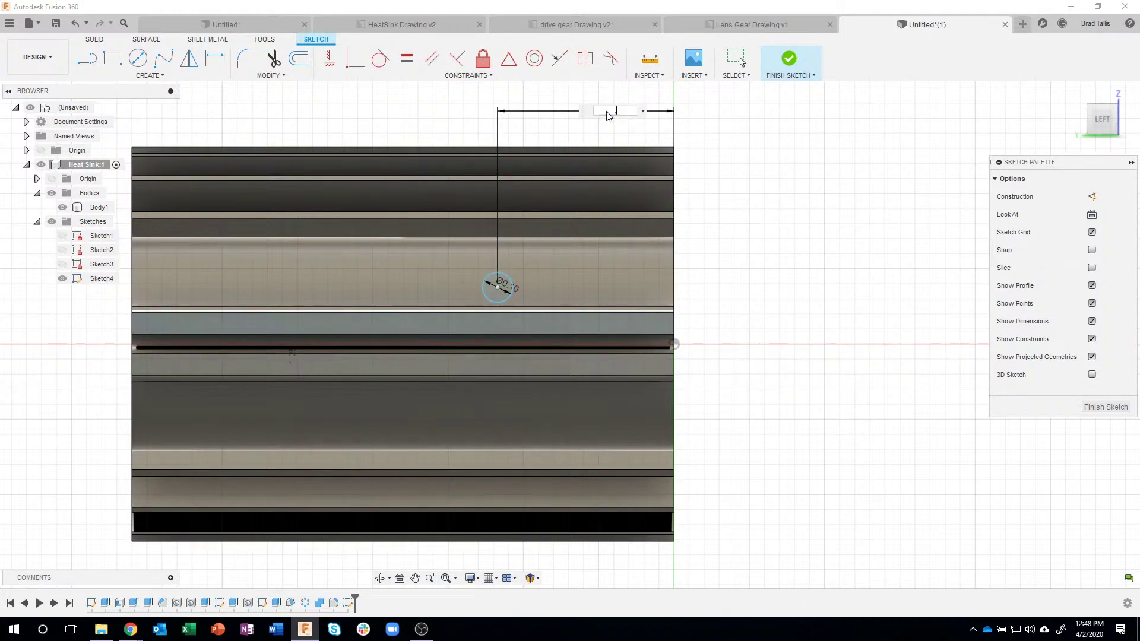
text(.5)
key(Return)
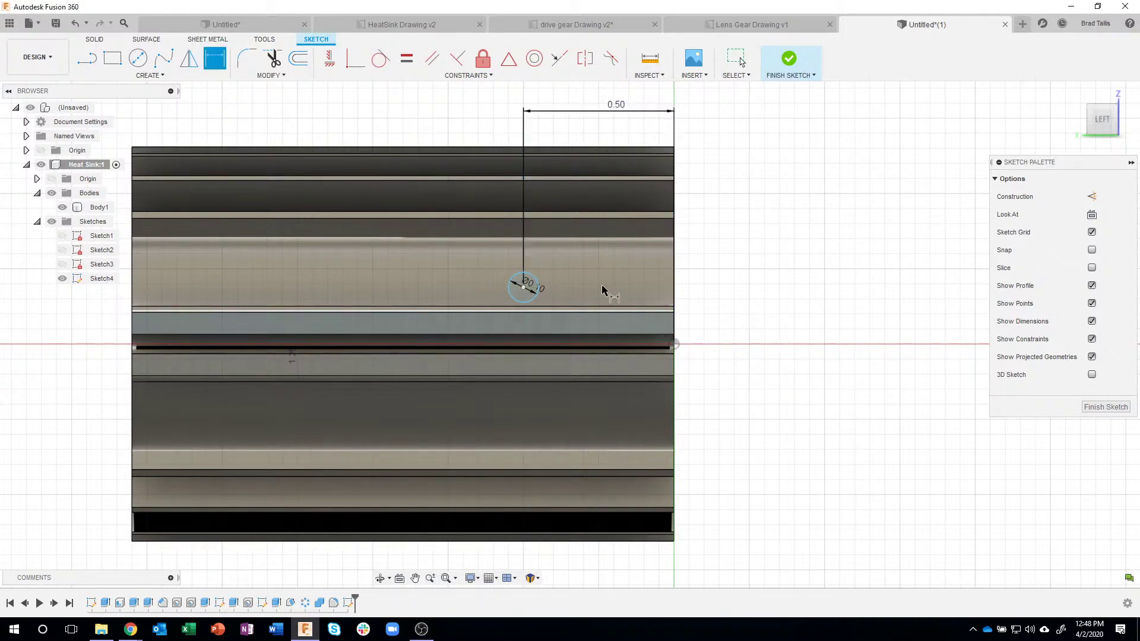
Constrain the circle's centre horizontally in line with the sketch origin and finish the sketch.
click(509, 284)
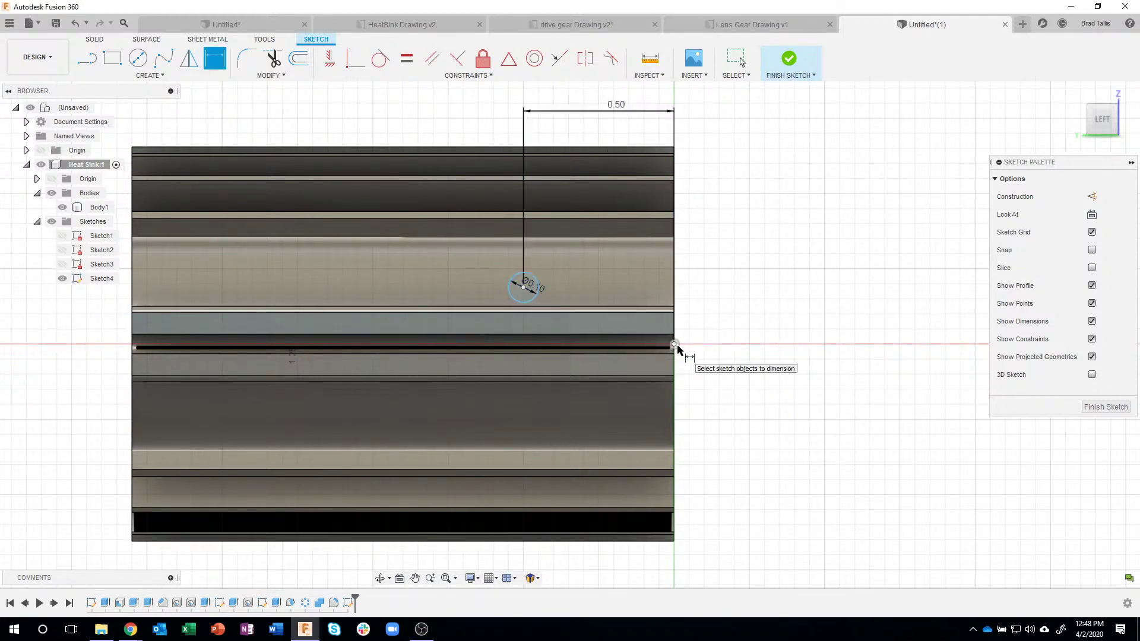
click(330, 57)
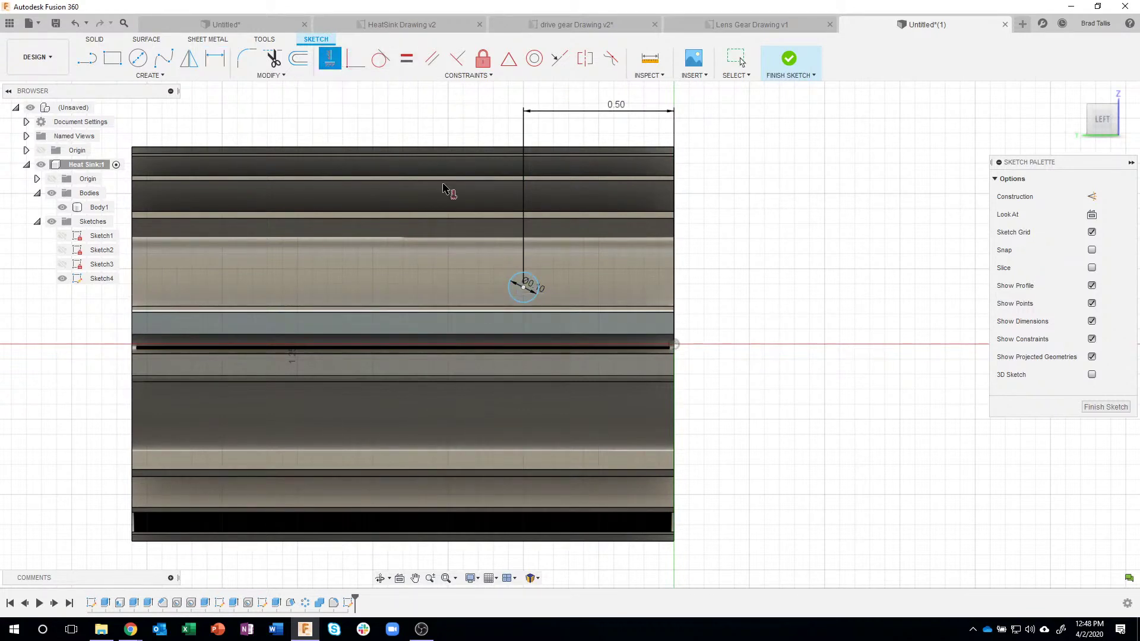
click(522, 289)
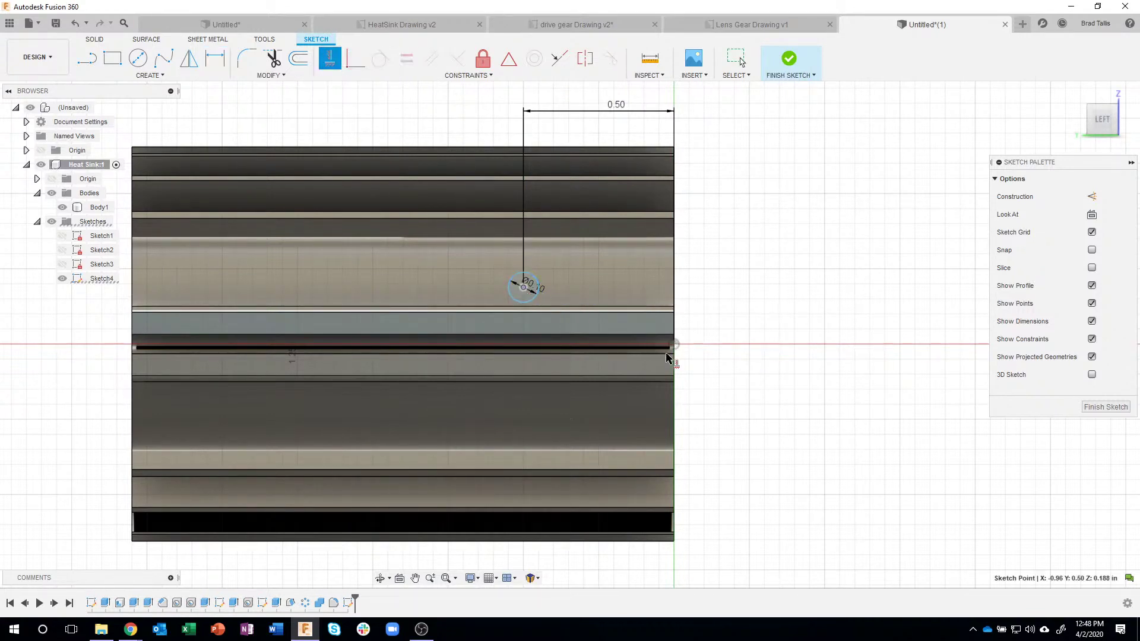
click(675, 347)
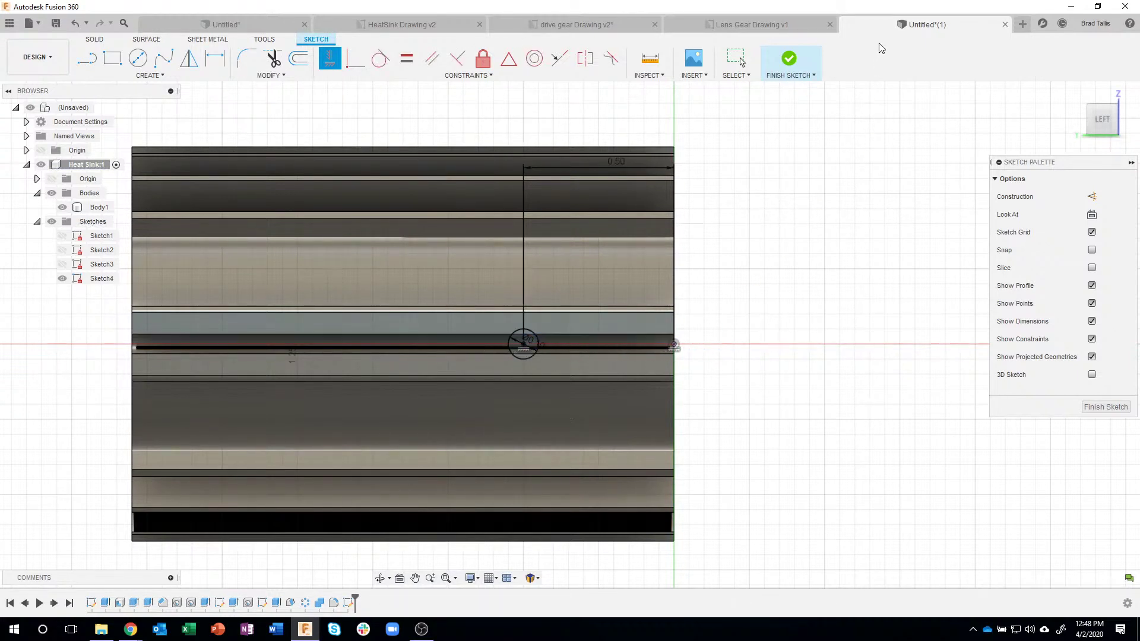
click(798, 64)
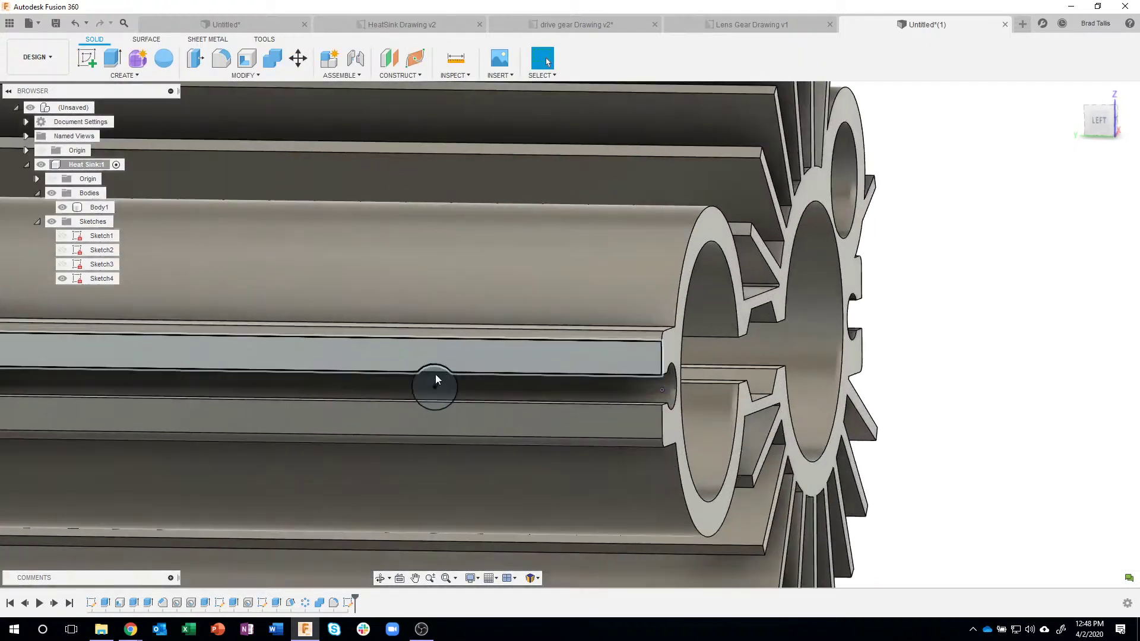
Extrude both profiles of the circle as a cut through the whole heat sink, with the extent set to All.
scroll(434, 377, up, 3)
click(430, 365)
ctrl+click(430, 378)
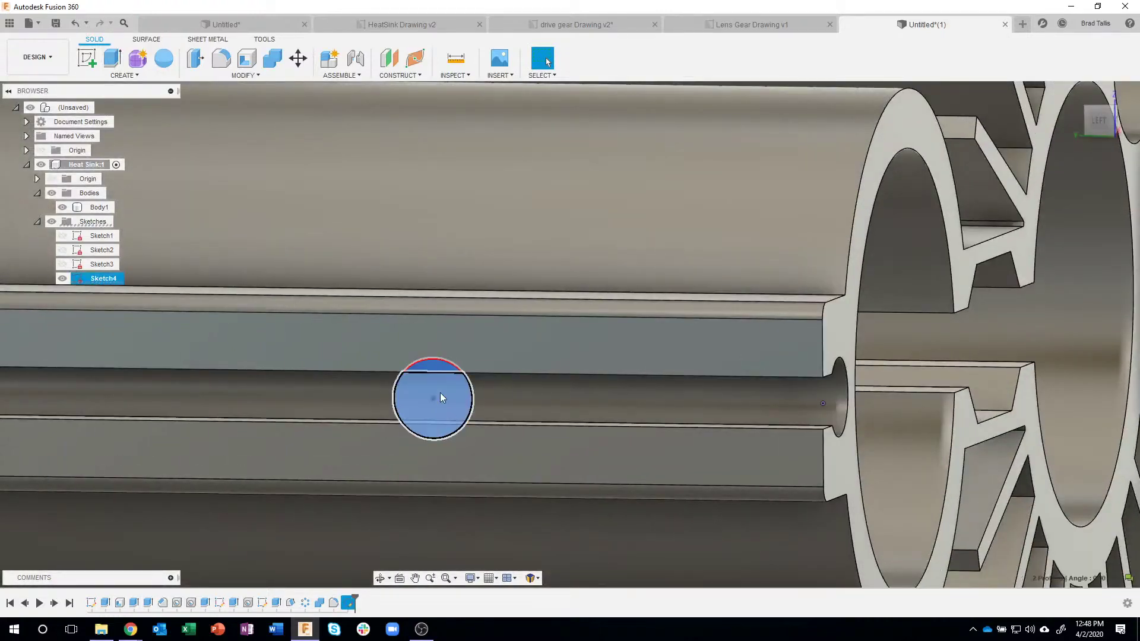
right_click(440, 393)
click(436, 441)
scroll(436, 439, down, 5)
shift+middle_drag(748, 386, 494, 390)
text(-1.92)
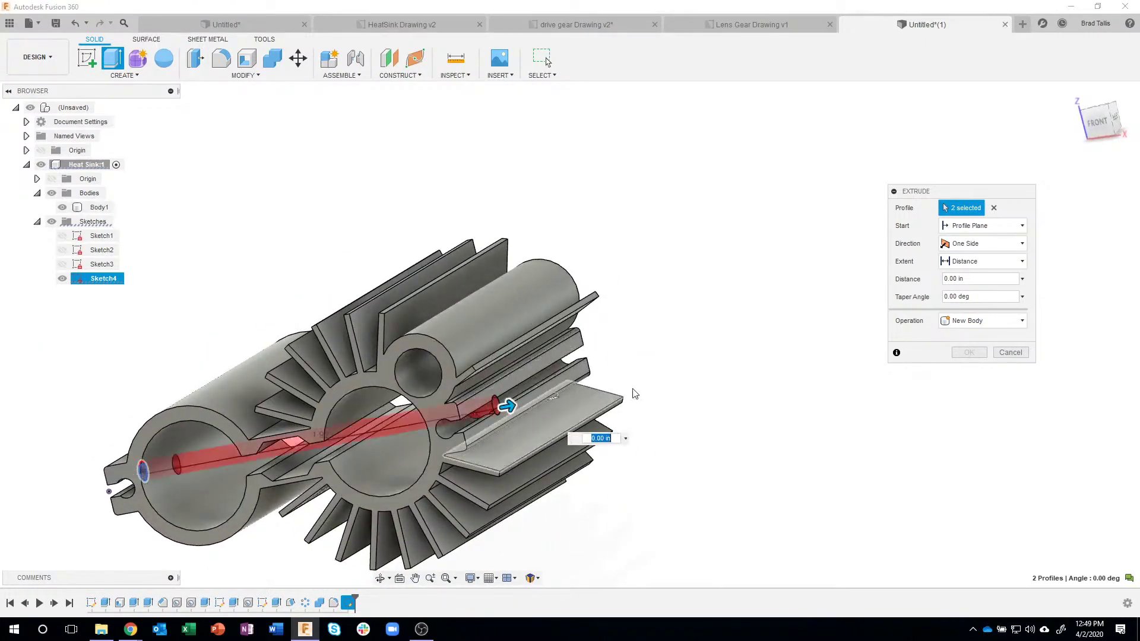
drag(505, 406, 408, 425)
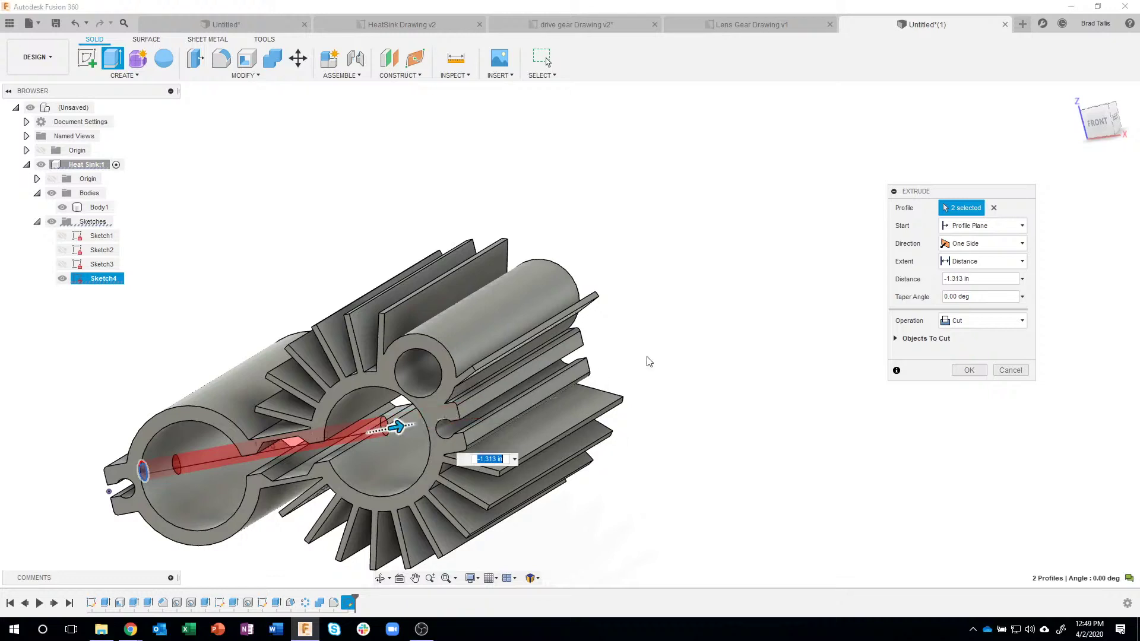
click(985, 262)
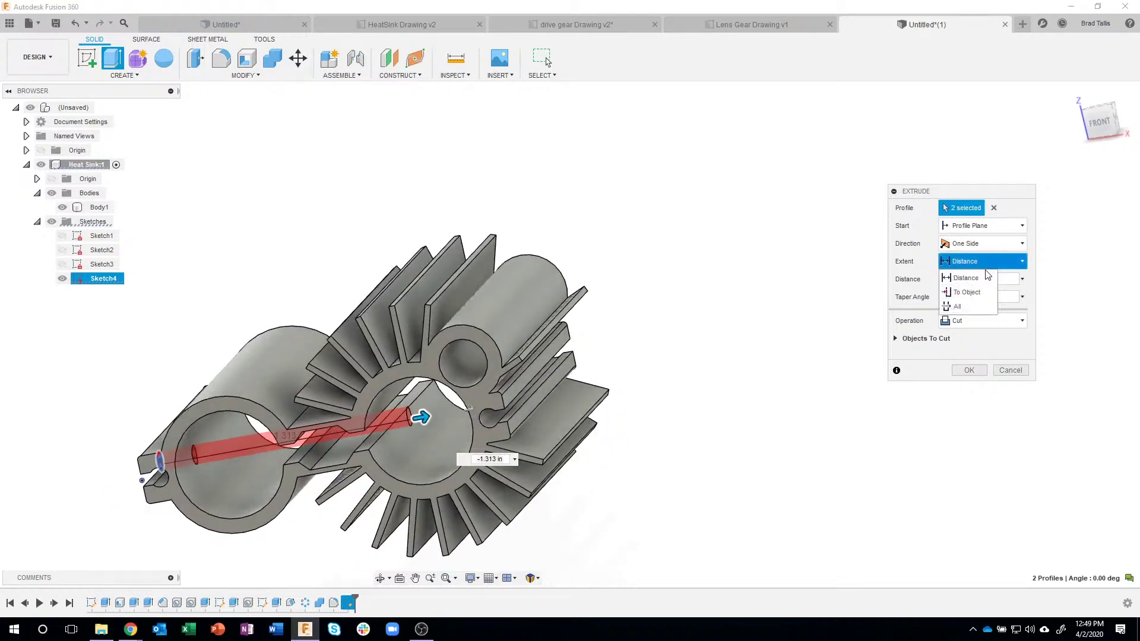
click(956, 306)
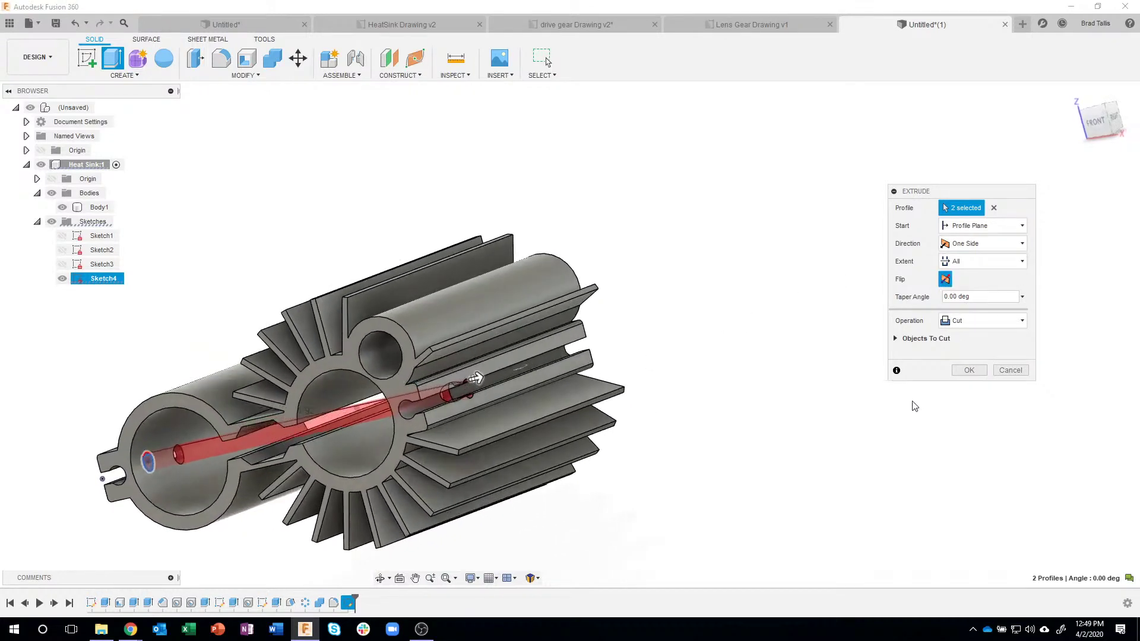
click(953, 371)
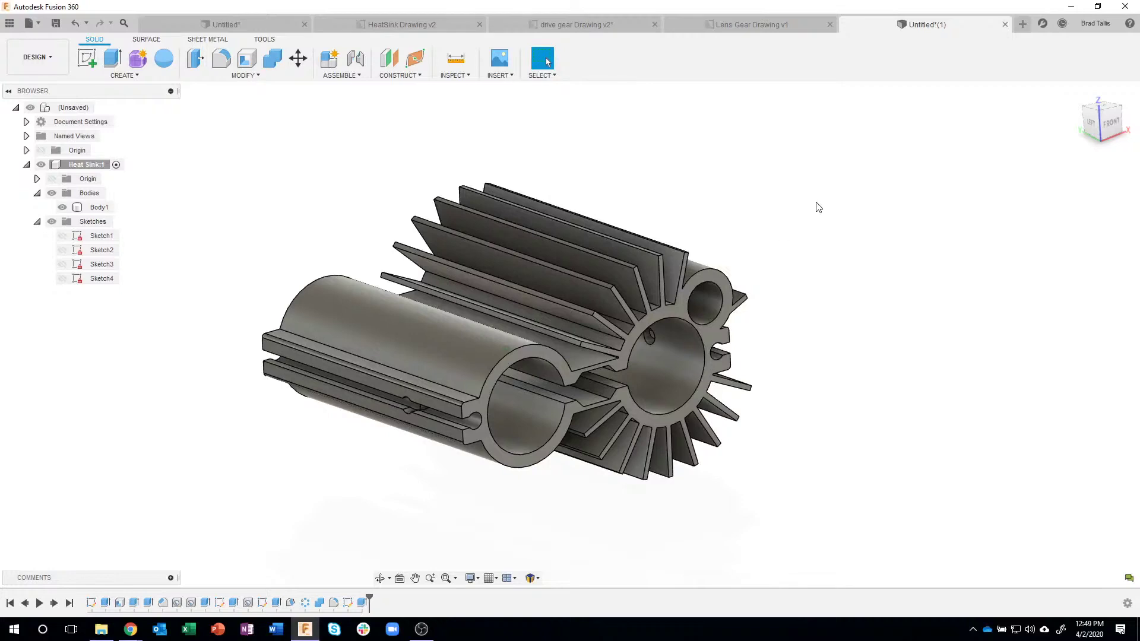
Apply the Aluminum - Bead Blasted metal appearance to the heat sink body and inspect its surface texture up close.
key(a)
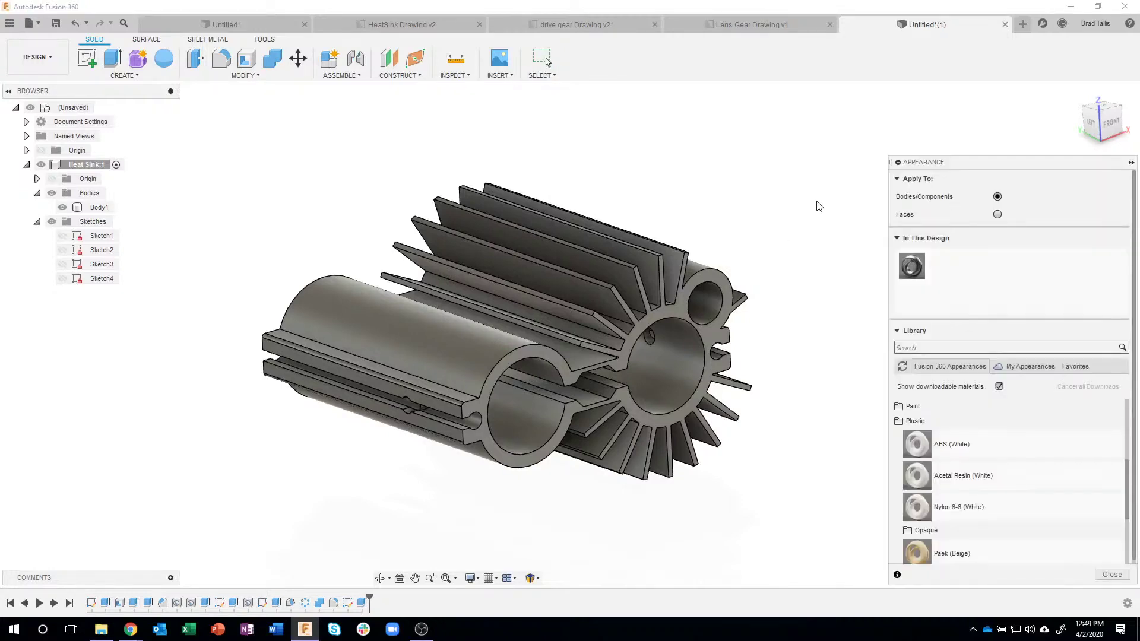
drag(988, 164, 940, 121)
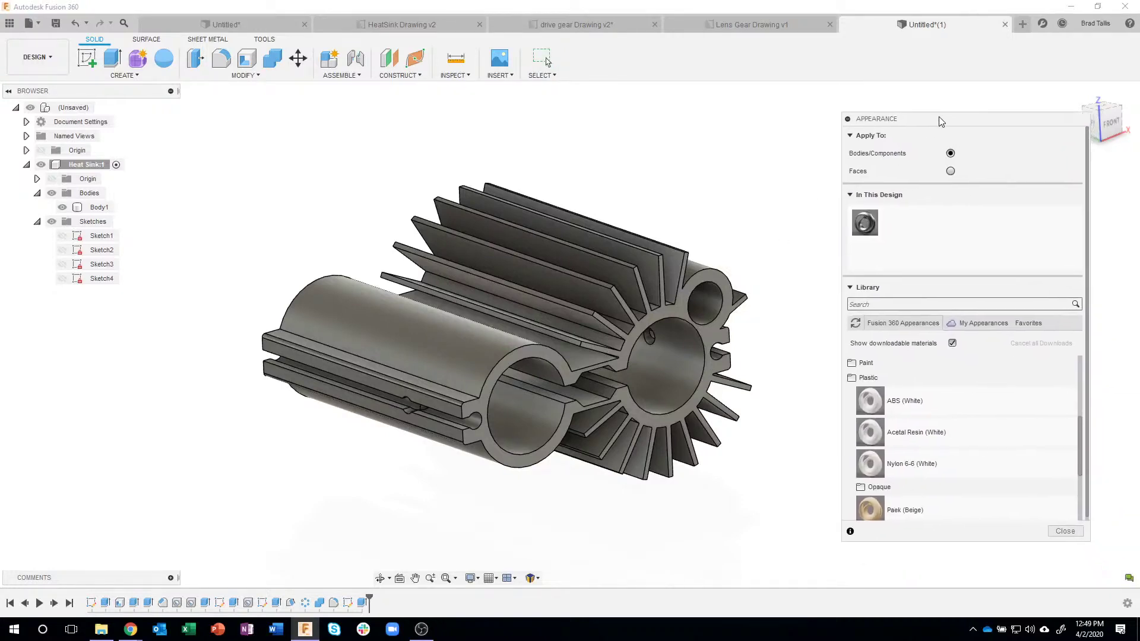
click(932, 375)
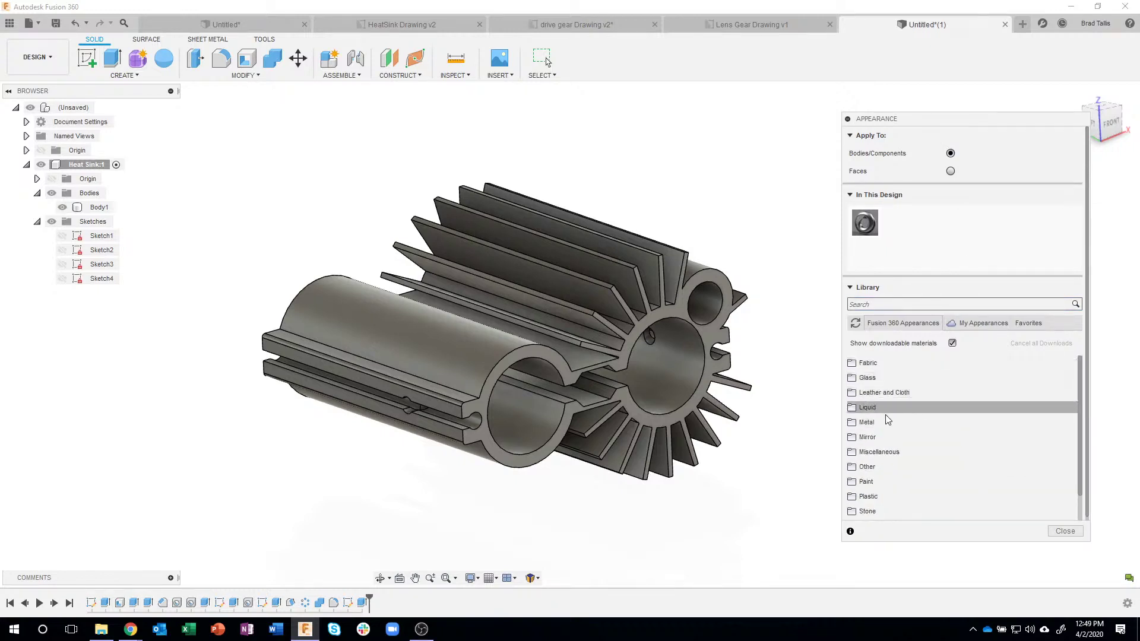
click(903, 423)
scroll(967, 437, down, 4)
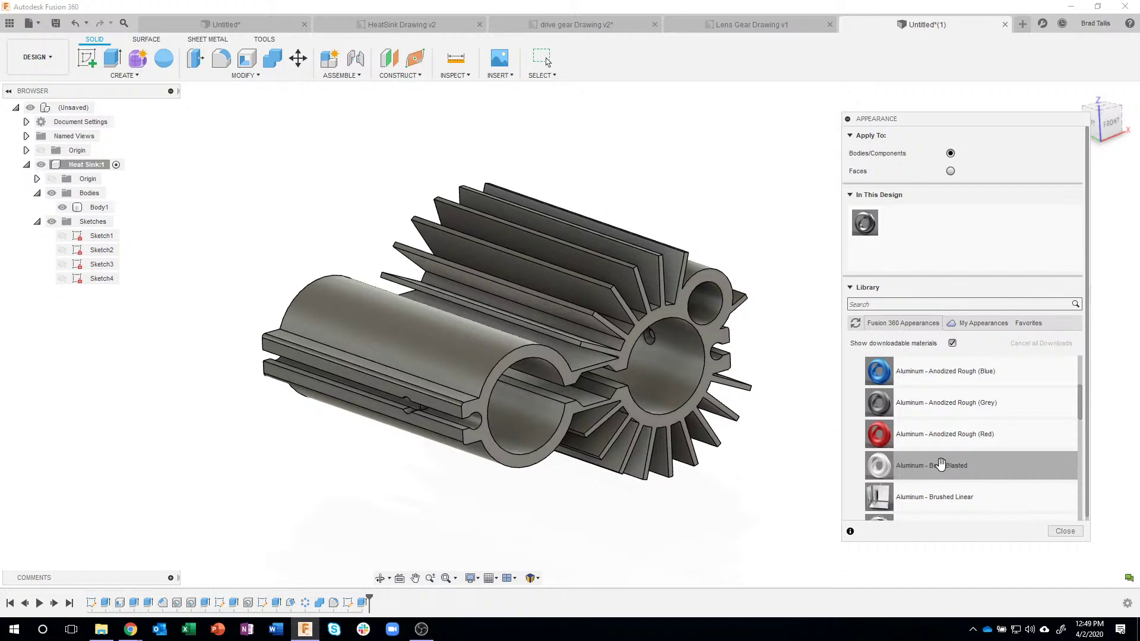
drag(941, 463, 597, 359)
drag(558, 432, 558, 432)
scroll(437, 358, up, 10)
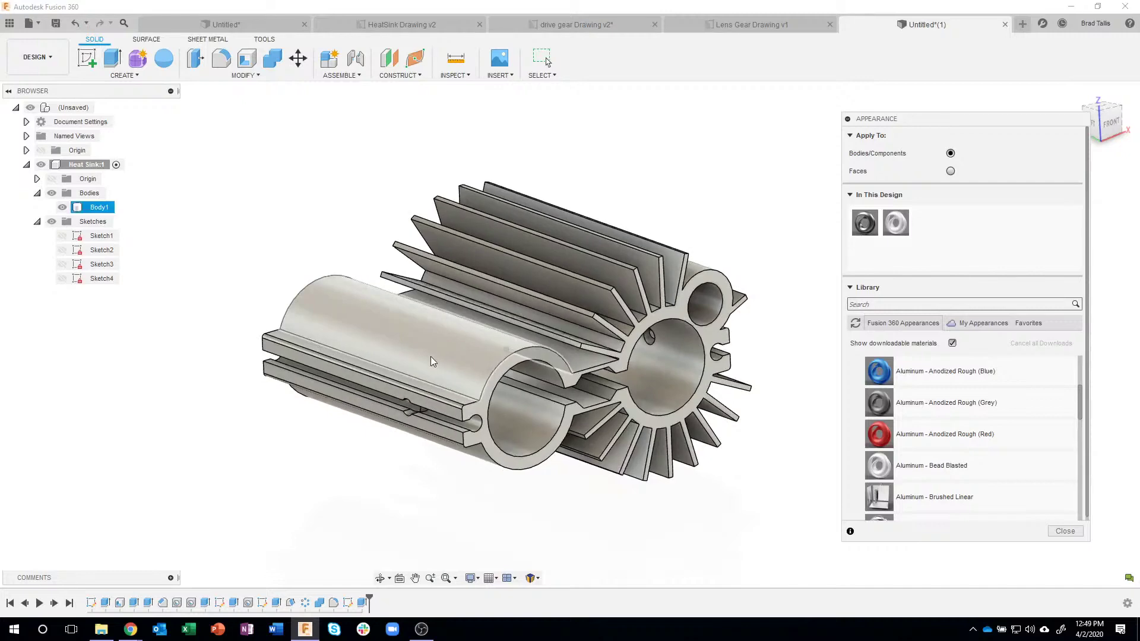
scroll(457, 341, up, 10)
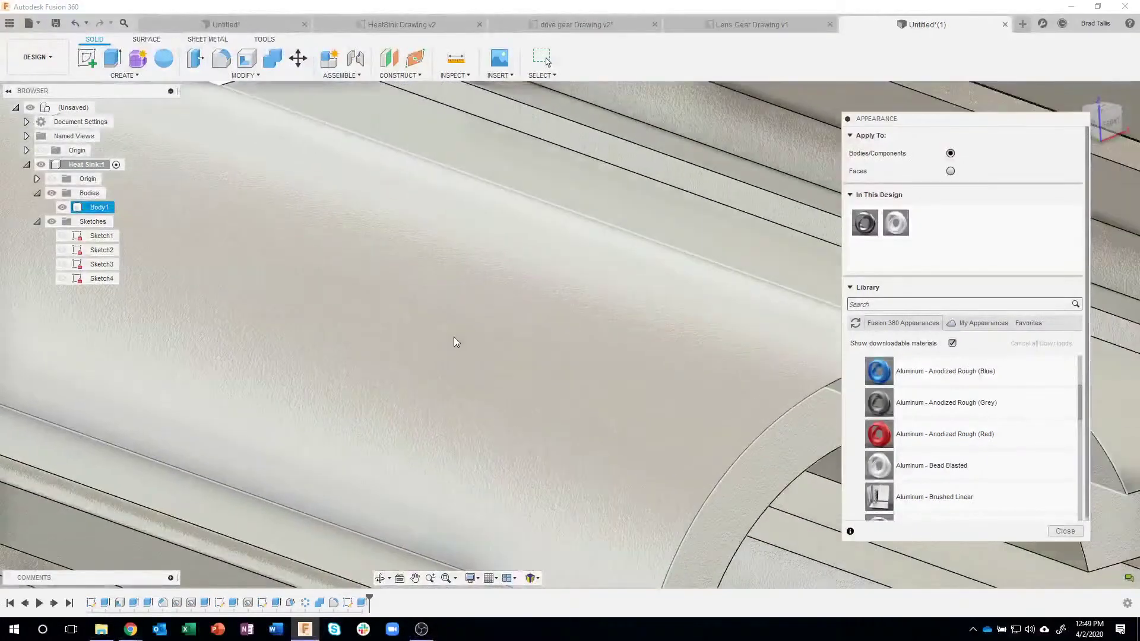
shift+middle_drag(463, 338, 507, 301)
scroll(522, 385, down, 10)
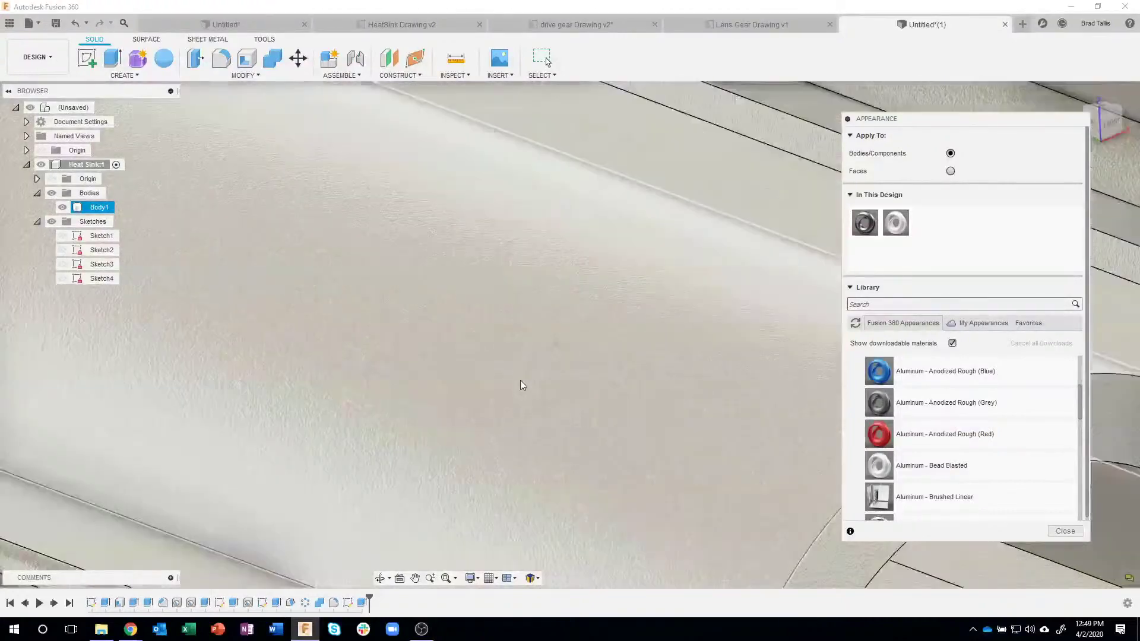
scroll(522, 385, down, 2)
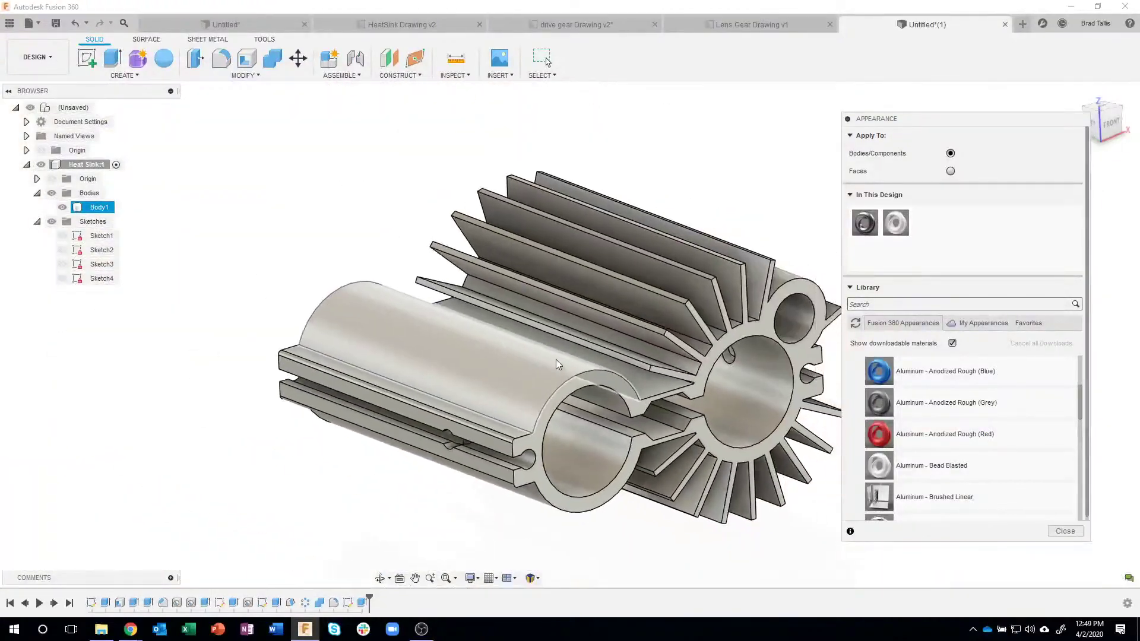
click(1063, 532)
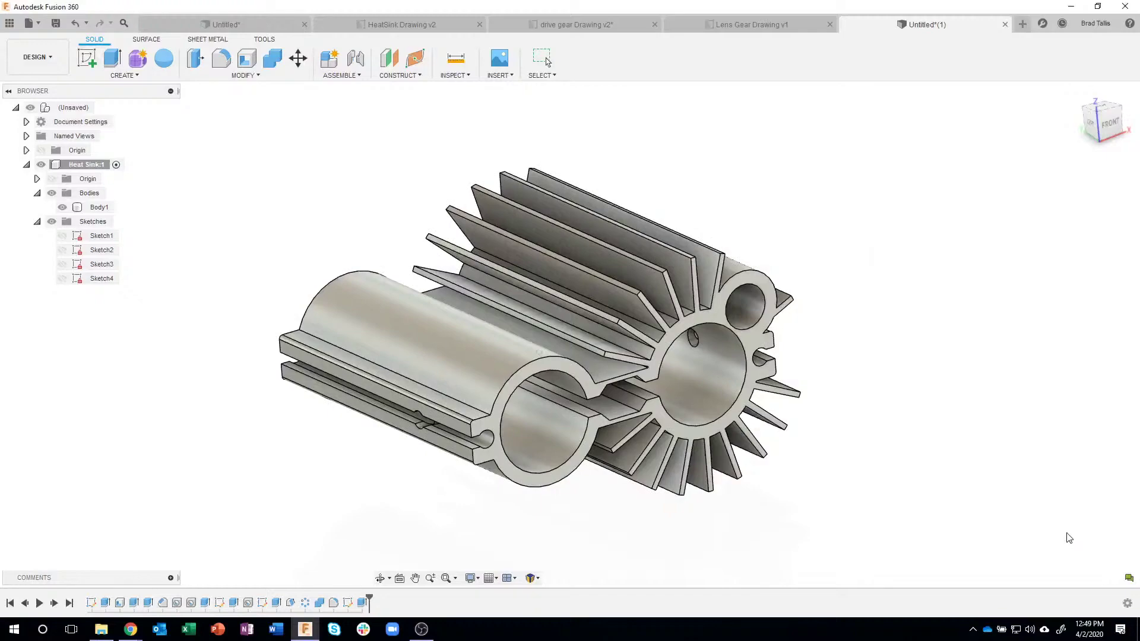
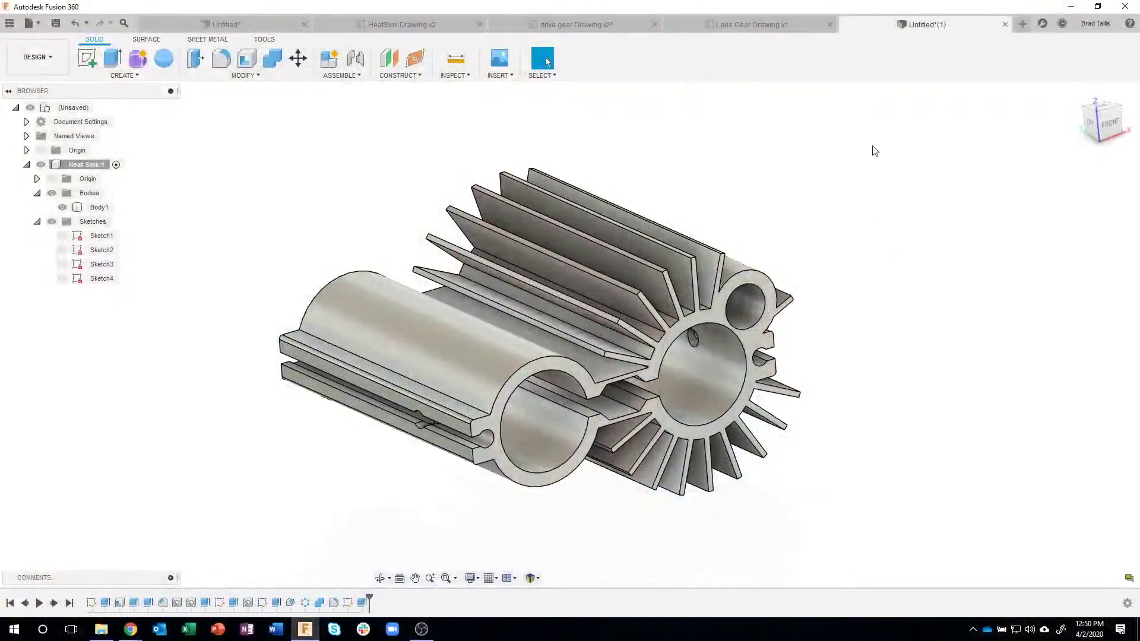
Create a new empty design and consult the drive gear Drawing v2 sheet for the gear's views and parameters.
click(1022, 25)
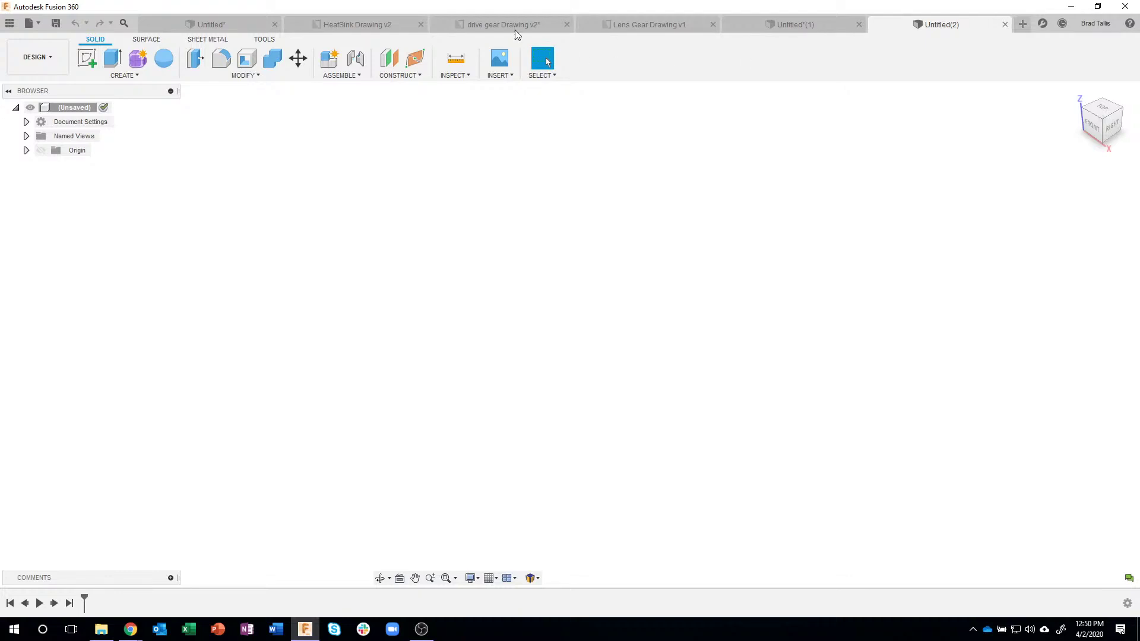
click(483, 25)
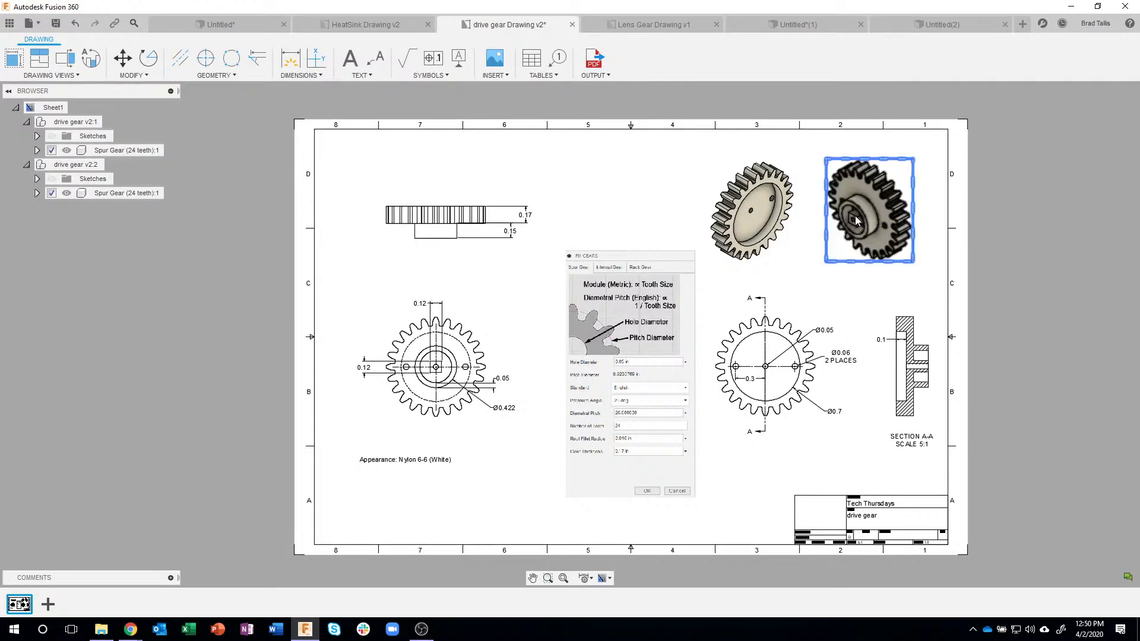
scroll(831, 245, up, 5)
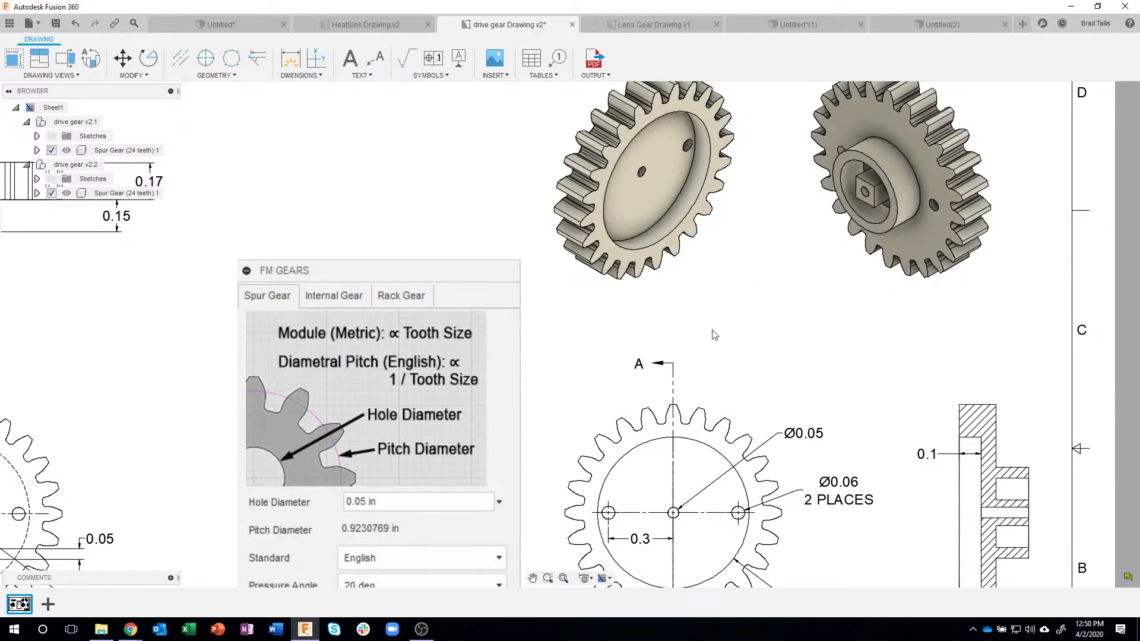
Examine the drive gear drawing's FM Gears parameters, hub dimensions, section view and appearance note.
scroll(714, 334, down, 2)
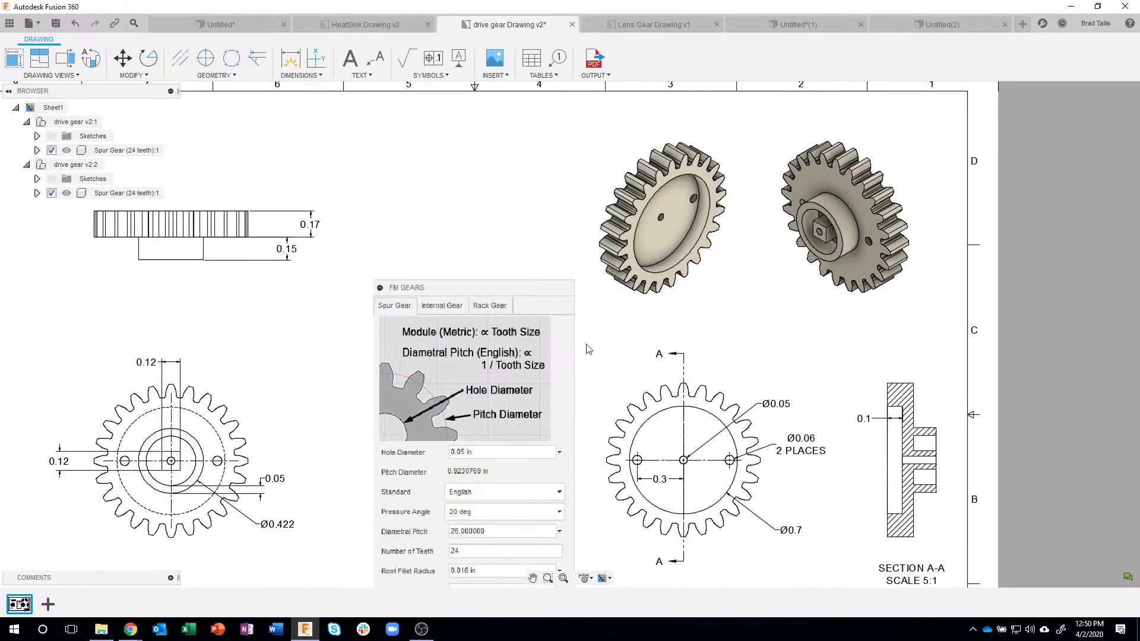
middle_drag(432, 262, 500, 125)
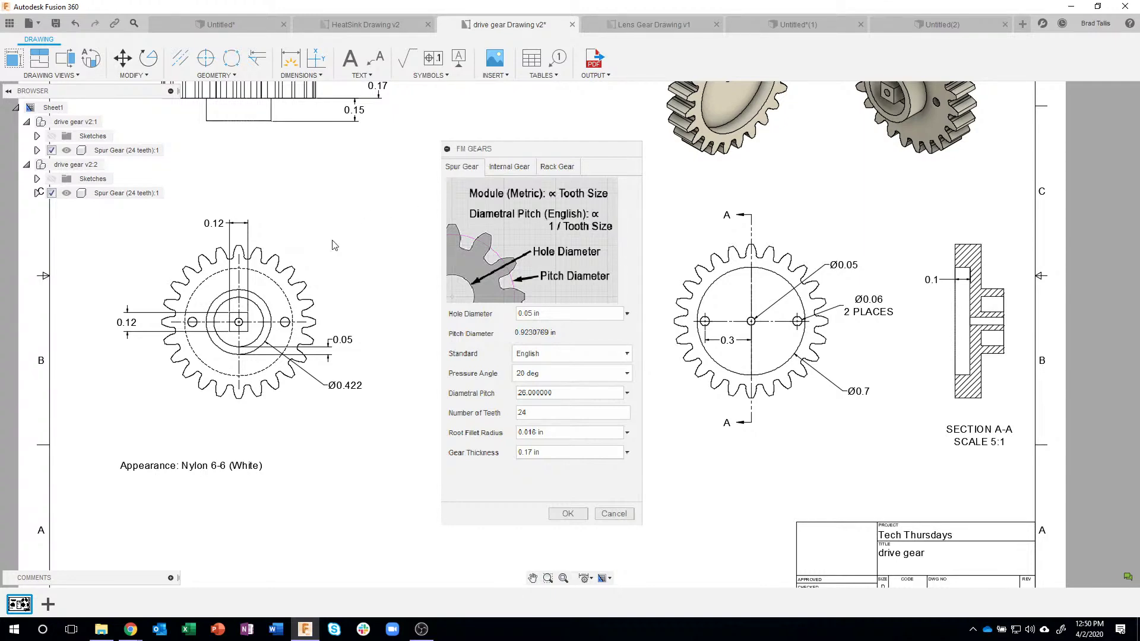
scroll(270, 262, up, 3)
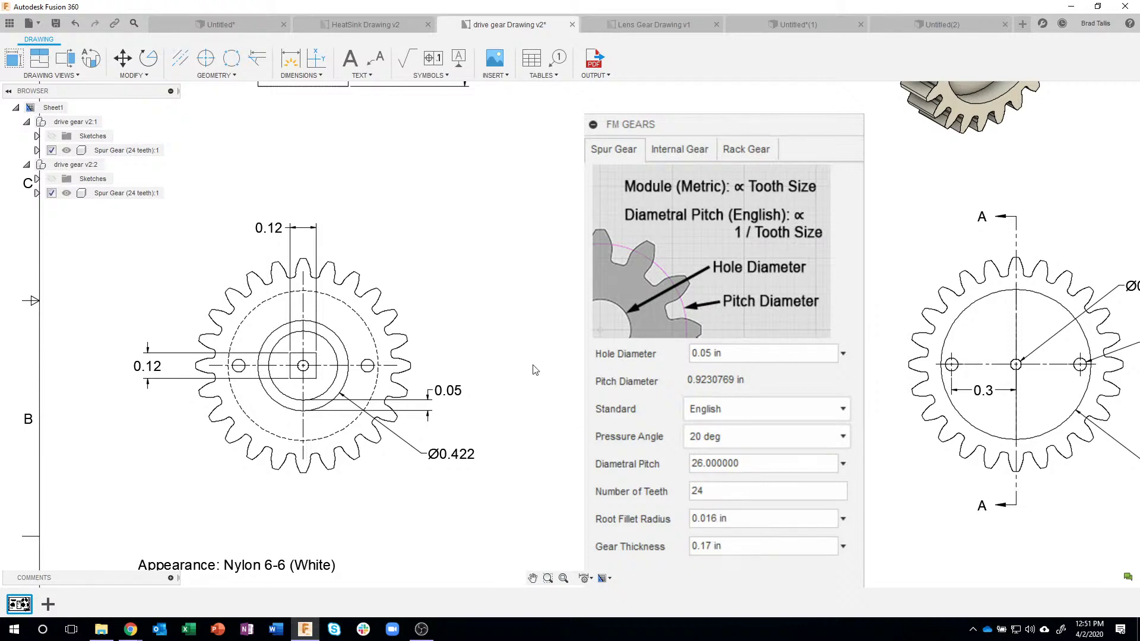
scroll(532, 365, down, 4)
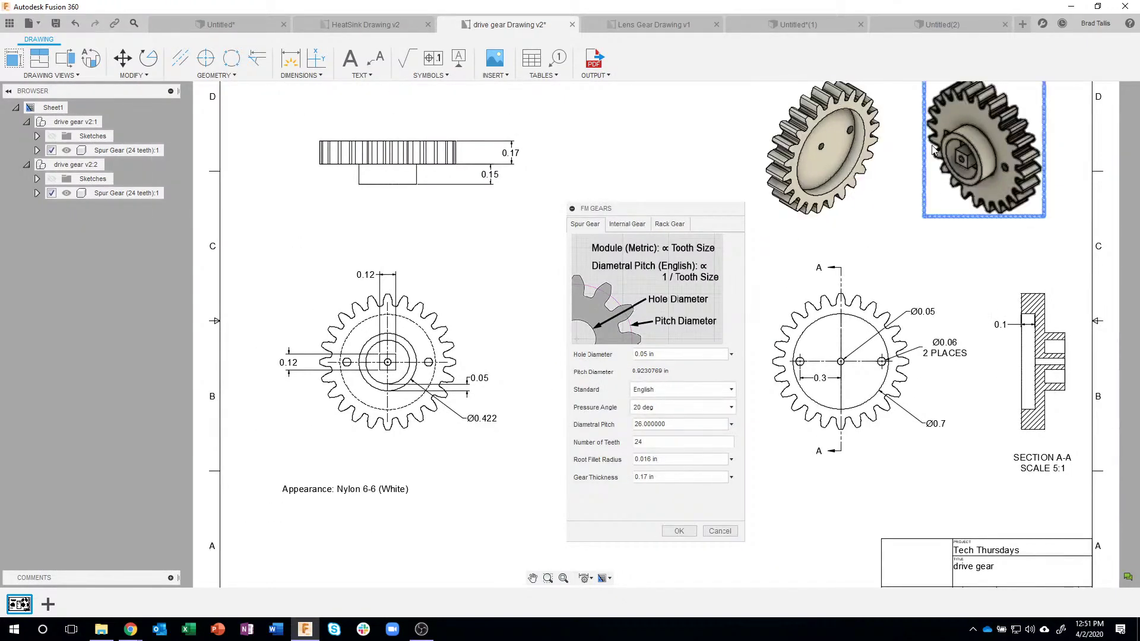
Create an empty component named Drive Gear in the new untitled design and make it active.
click(917, 26)
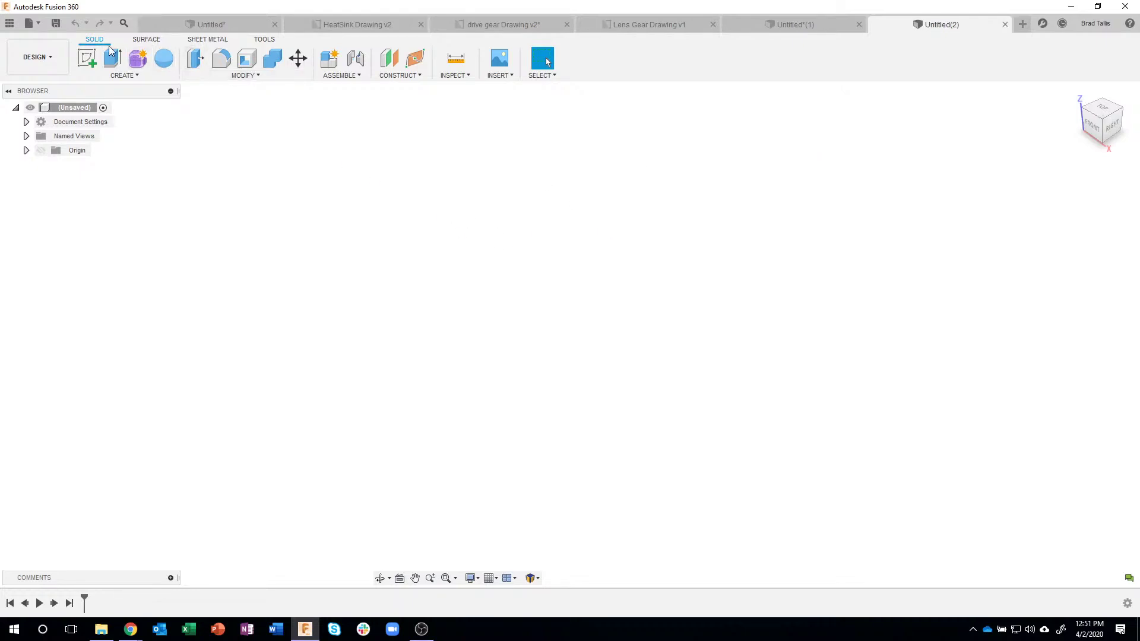
click(330, 60)
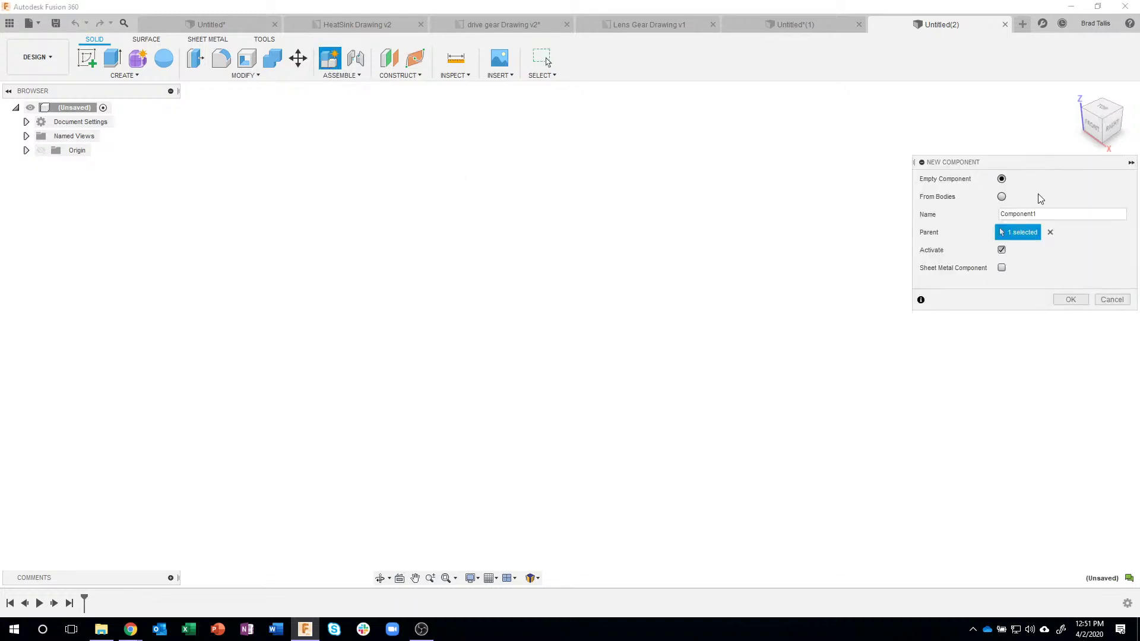
drag(1046, 214, 992, 216)
text(G)
click(1070, 300)
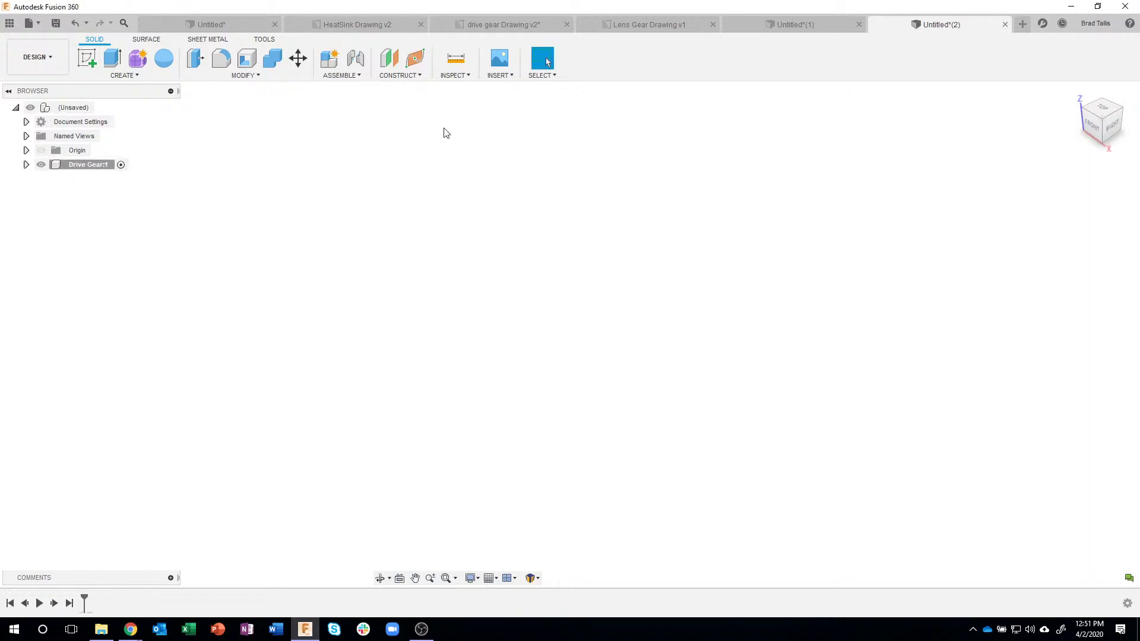
Search the Fusion 360 App Store in the browser for "gear" and open the FM Gears add-in's detail page.
click(263, 41)
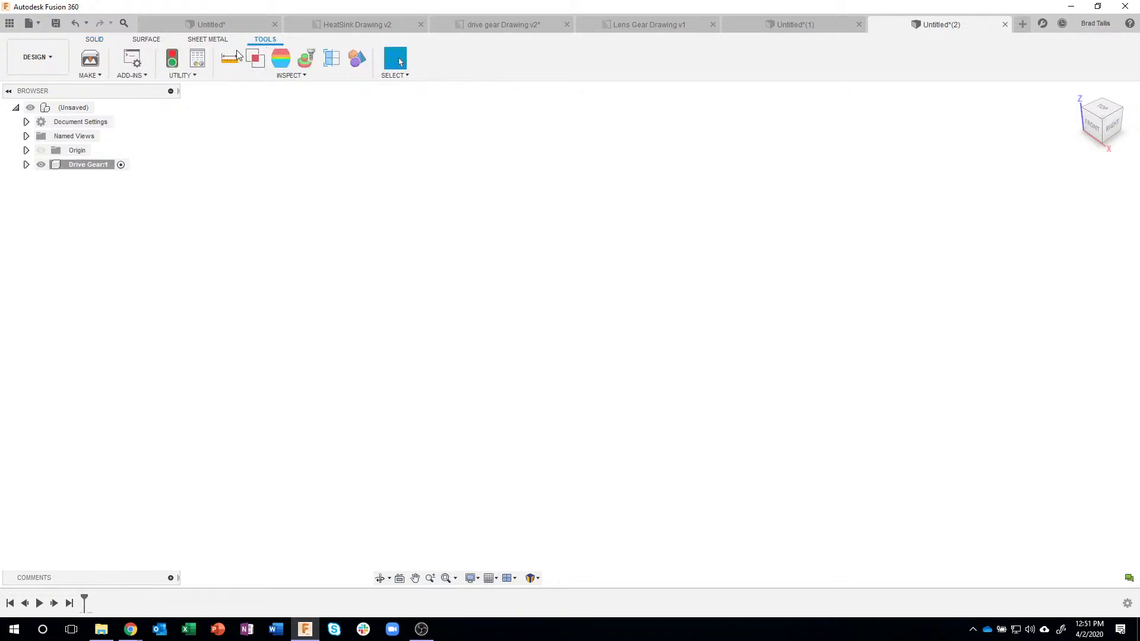
click(134, 76)
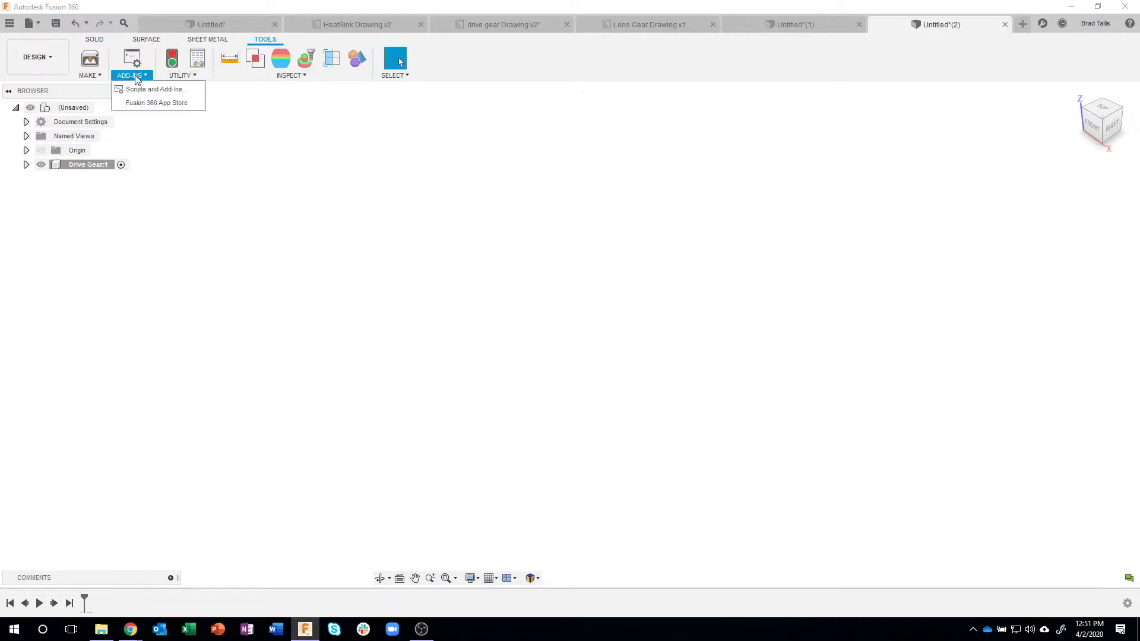
click(161, 104)
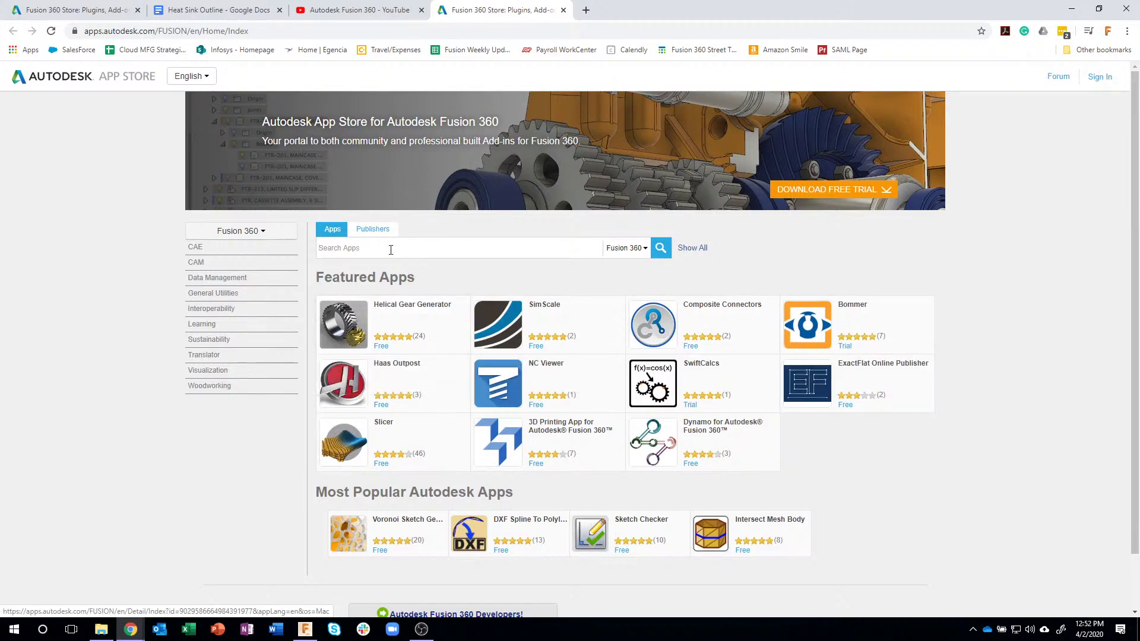
text(gear)
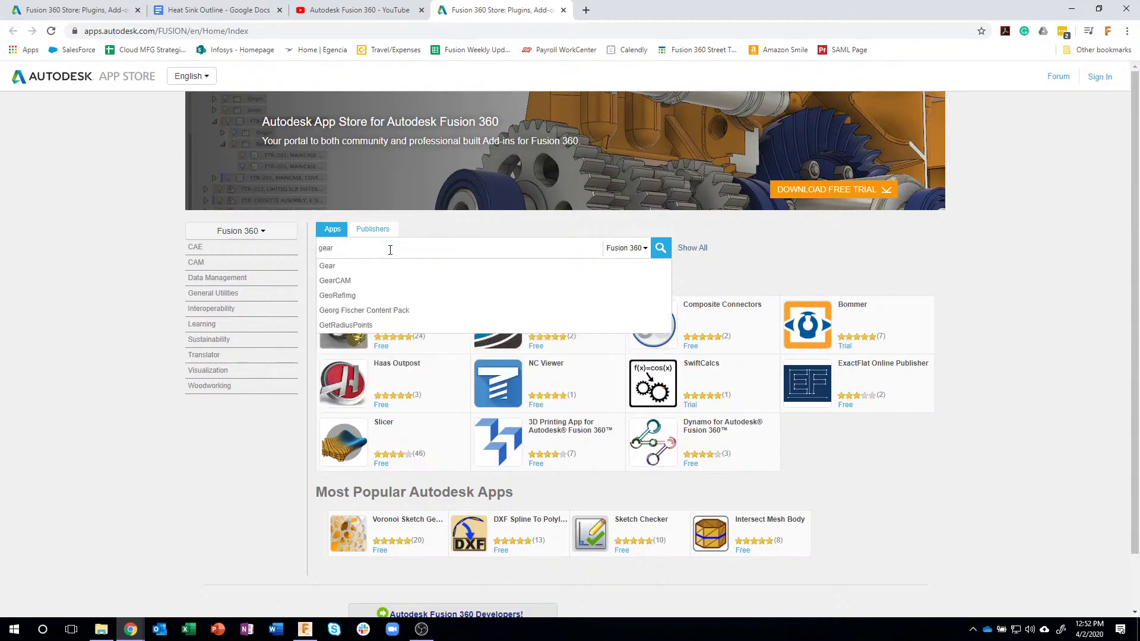
key(Return)
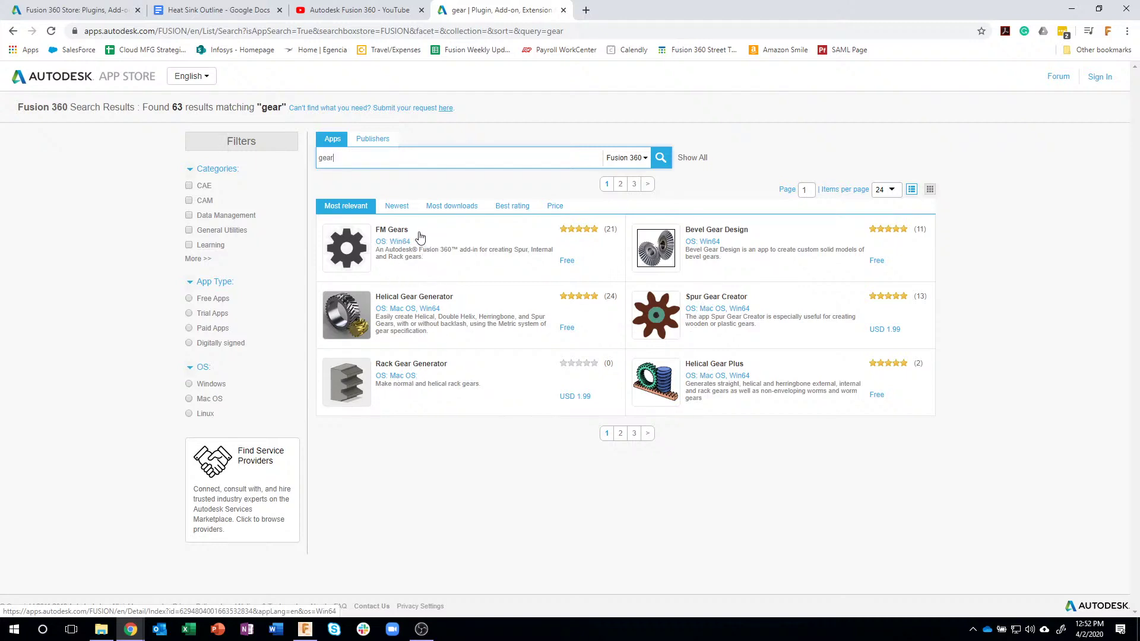
click(360, 242)
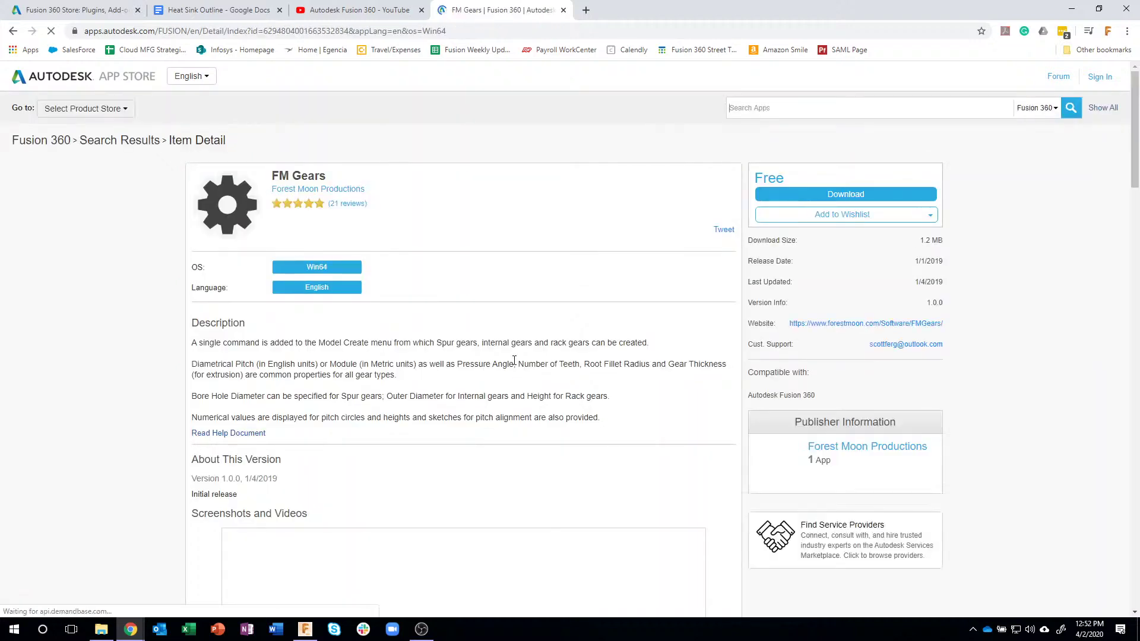
Look through the FM Gears description and screenshots and download the add-in, signing in to the Autodesk account.
scroll(351, 382, down, 5)
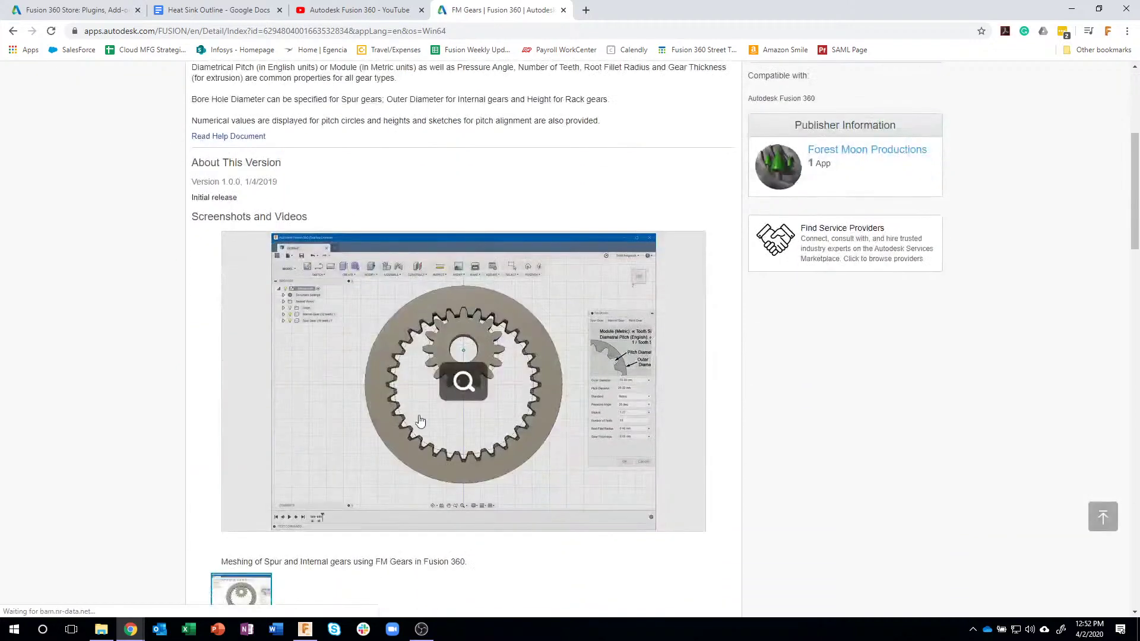
scroll(492, 427, down, 4)
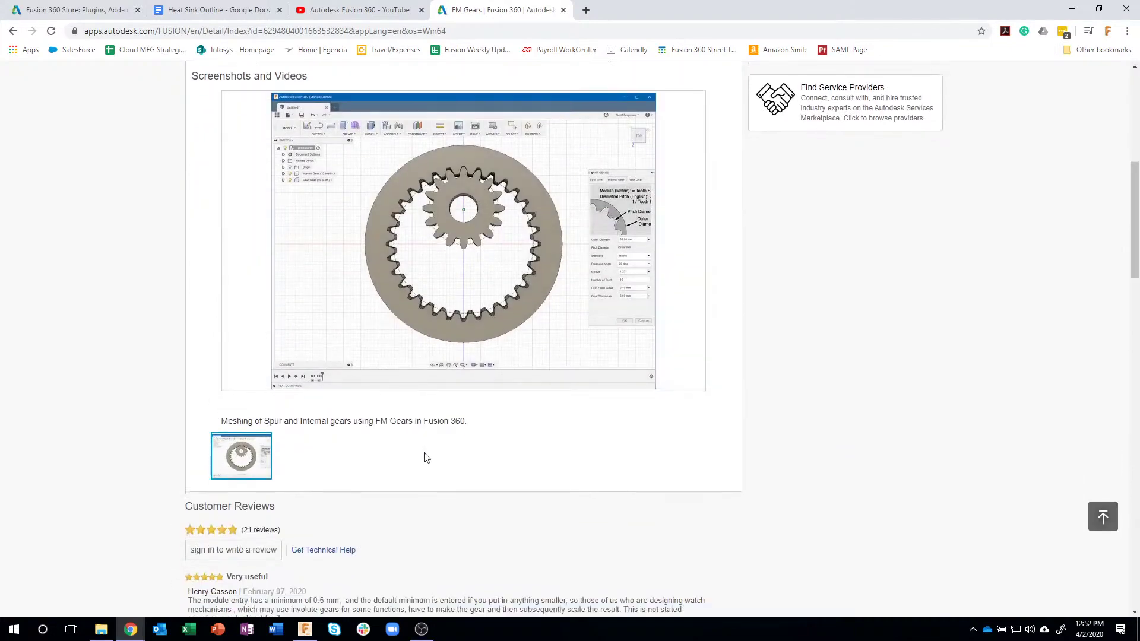
scroll(358, 496, up, 9)
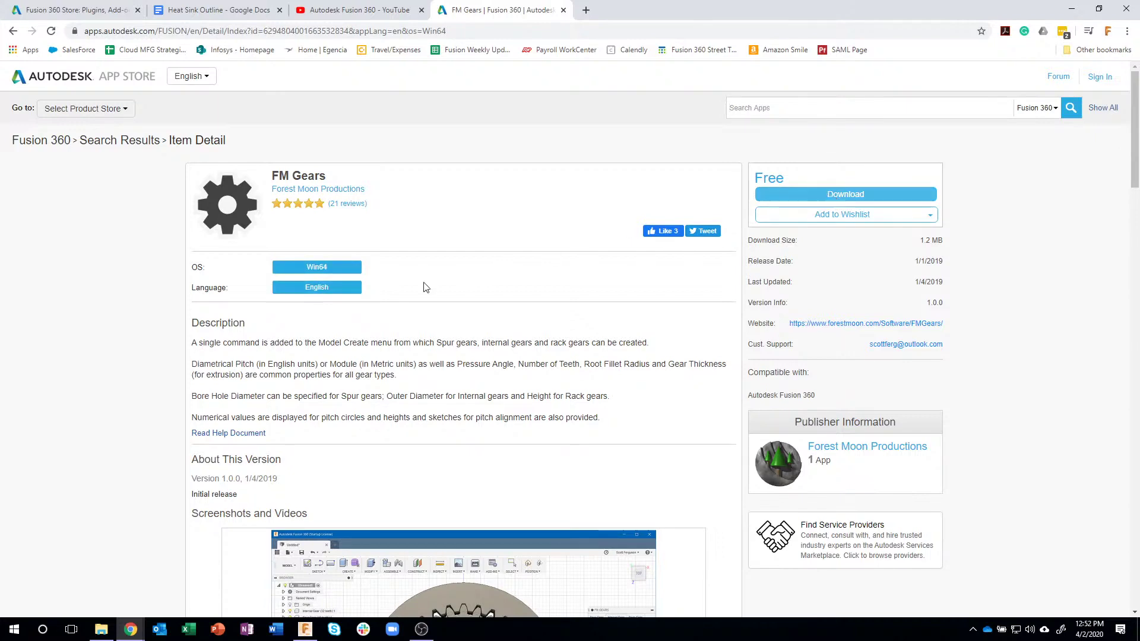
click(827, 196)
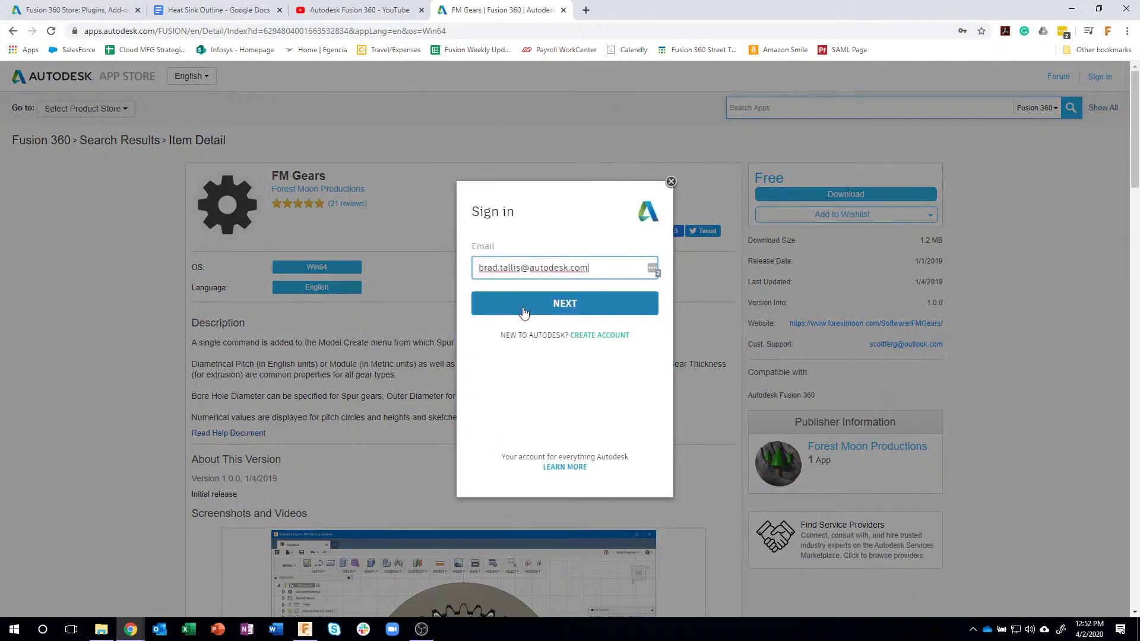
click(536, 304)
click(579, 350)
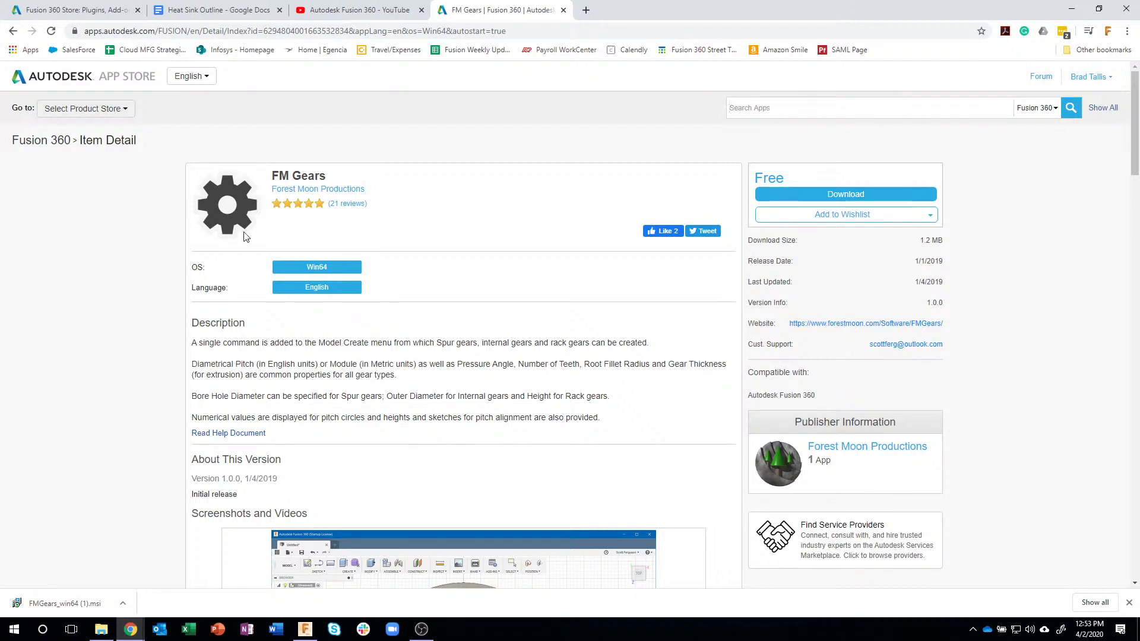
Switch back to Fusion 360 and restart the FMGears add-in by stopping and rerunning it from Scripts and Add-Ins.
click(306, 632)
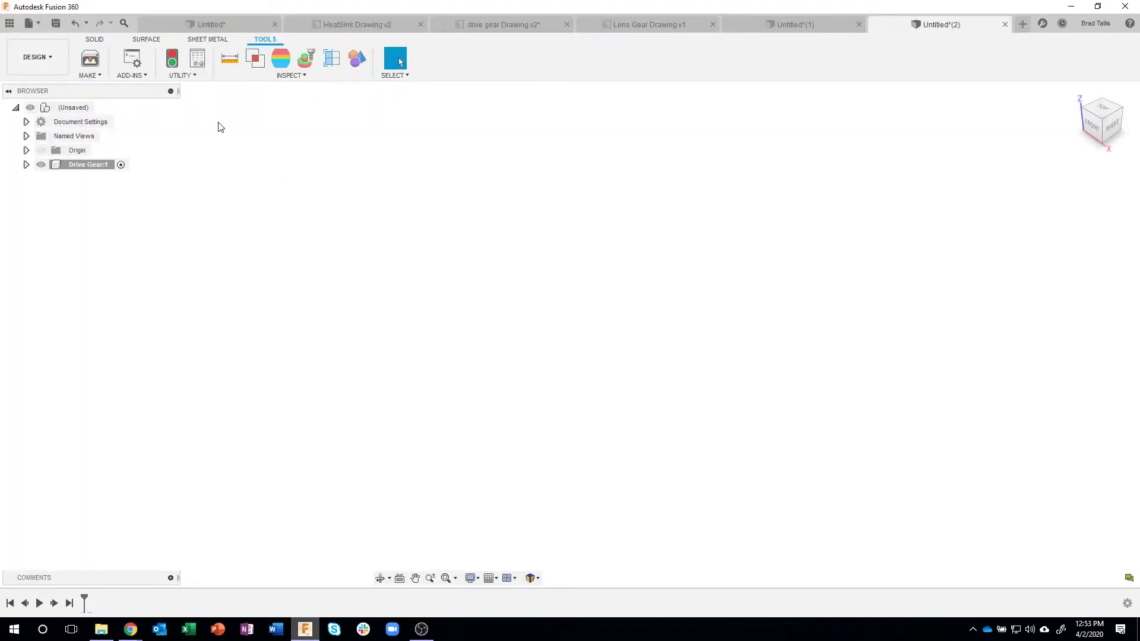
click(140, 76)
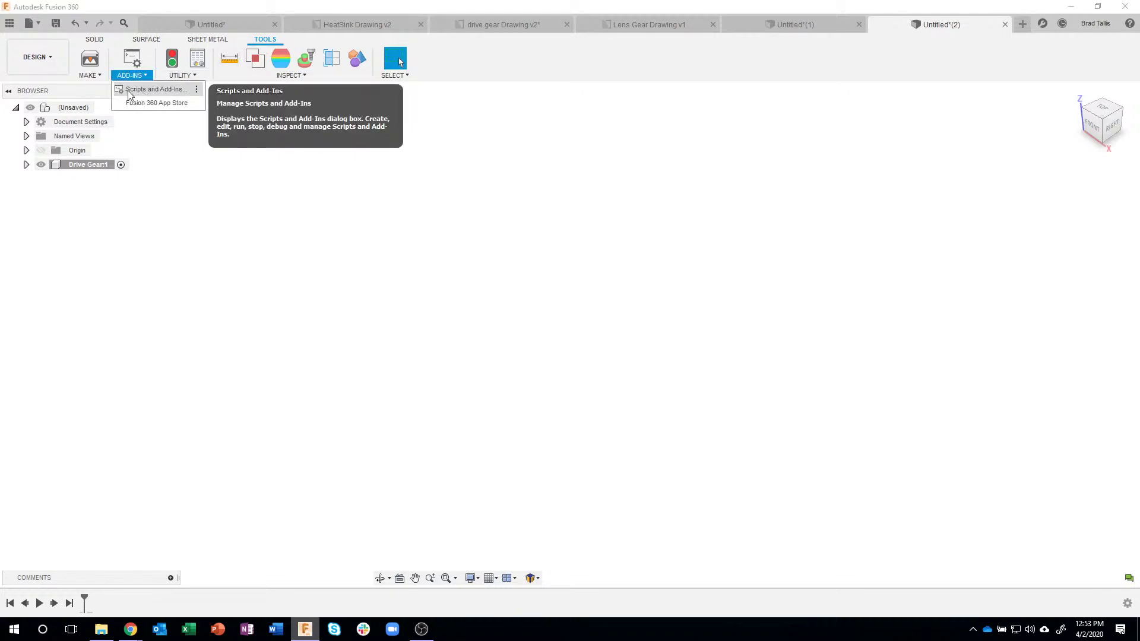
click(141, 90)
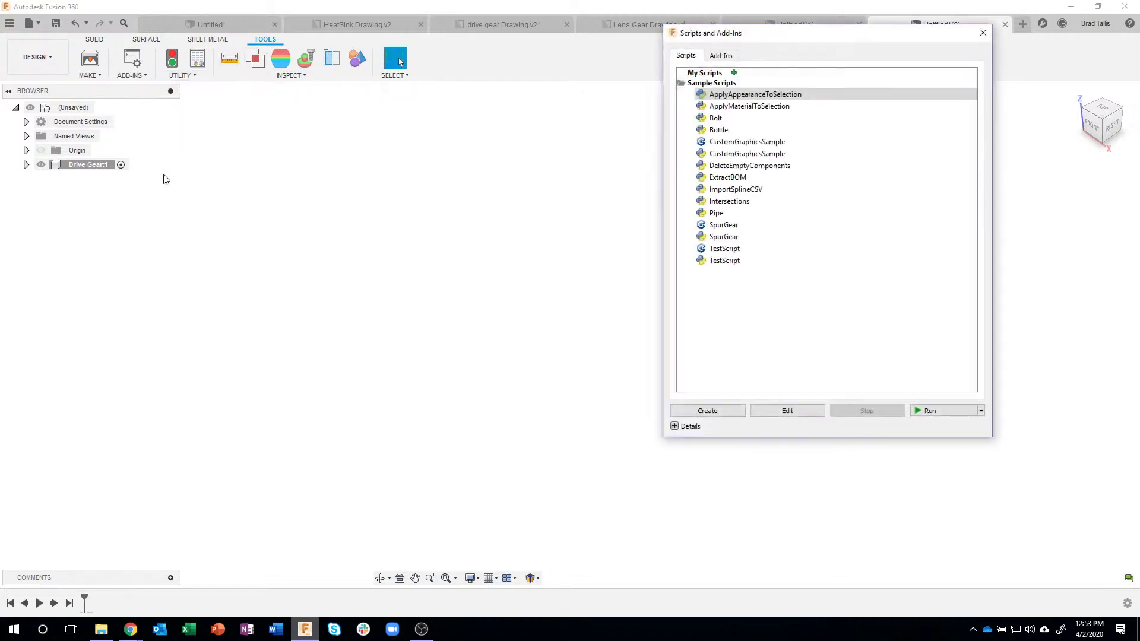
drag(773, 39, 621, 120)
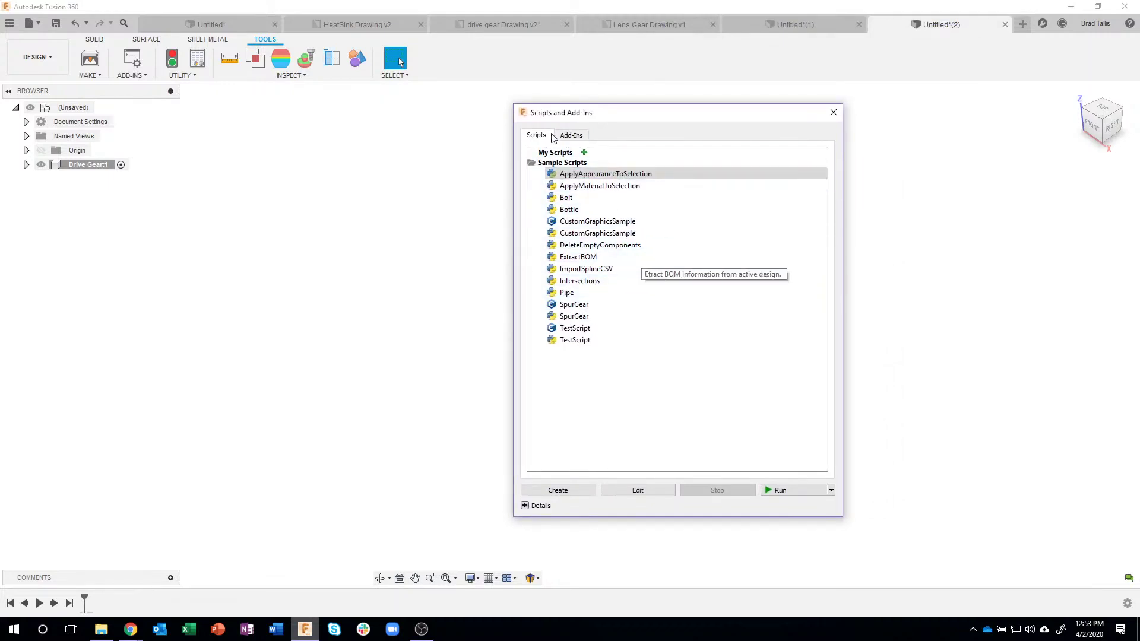
click(580, 136)
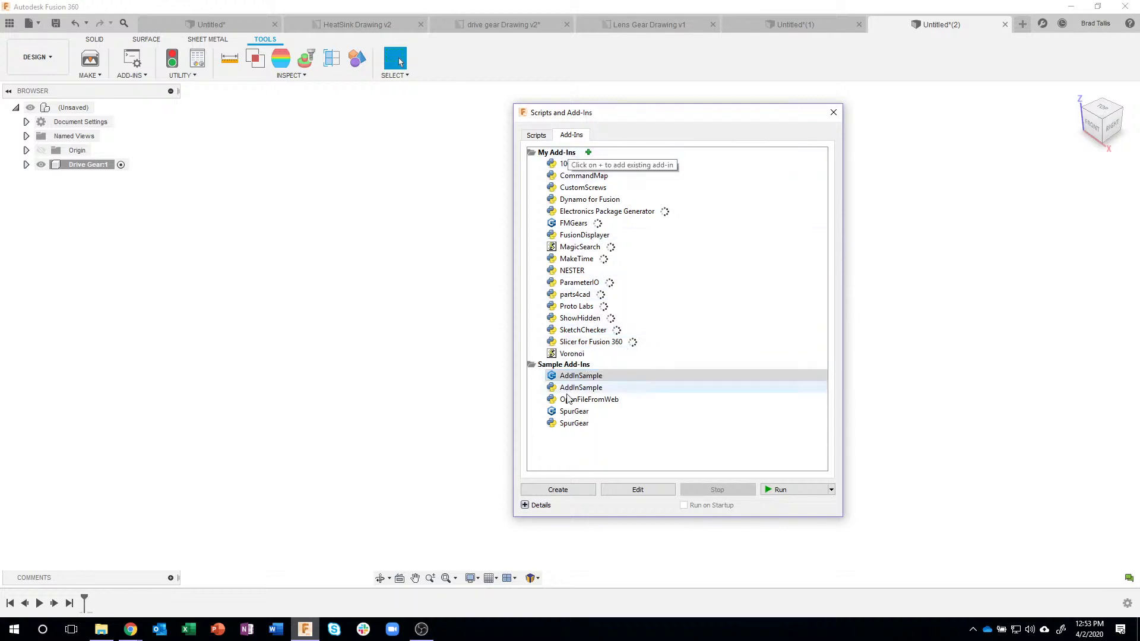
click(571, 224)
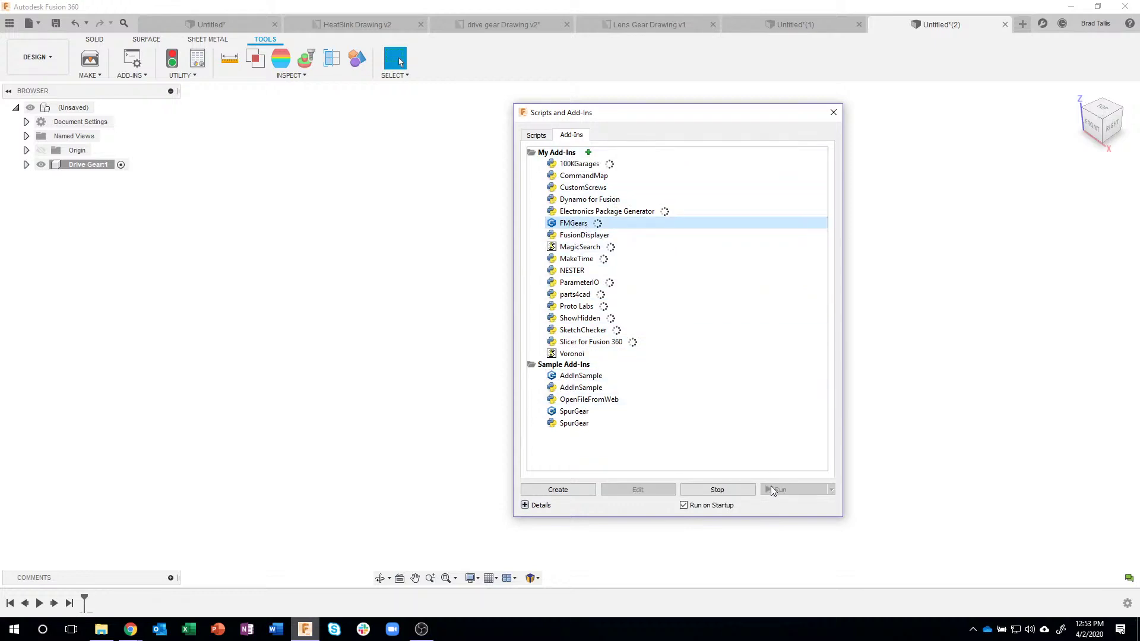
click(730, 490)
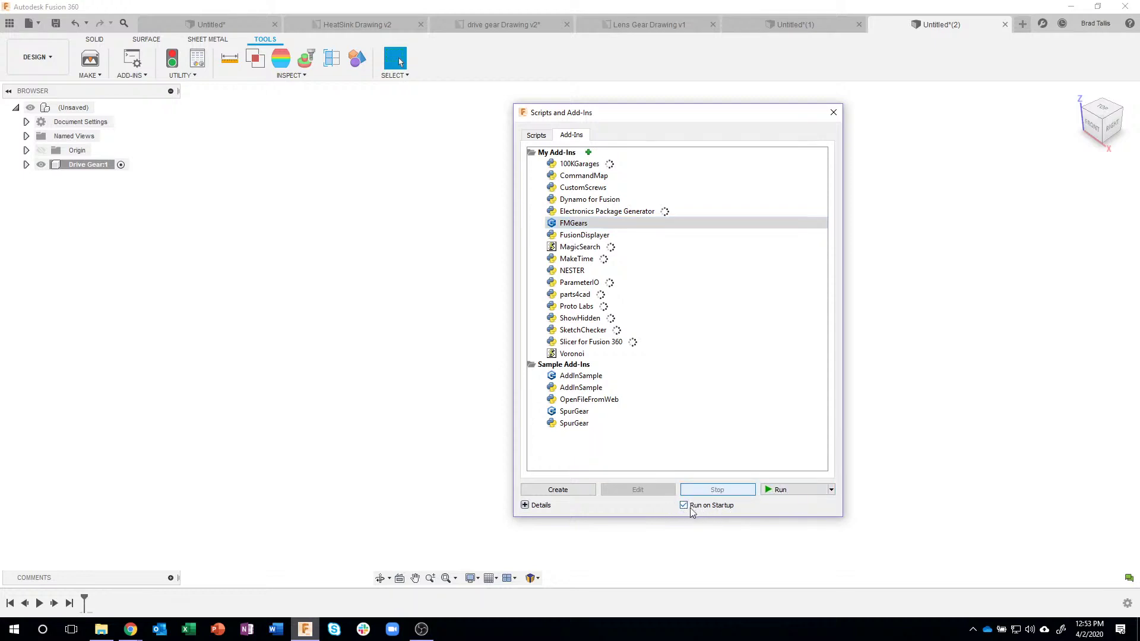
click(778, 489)
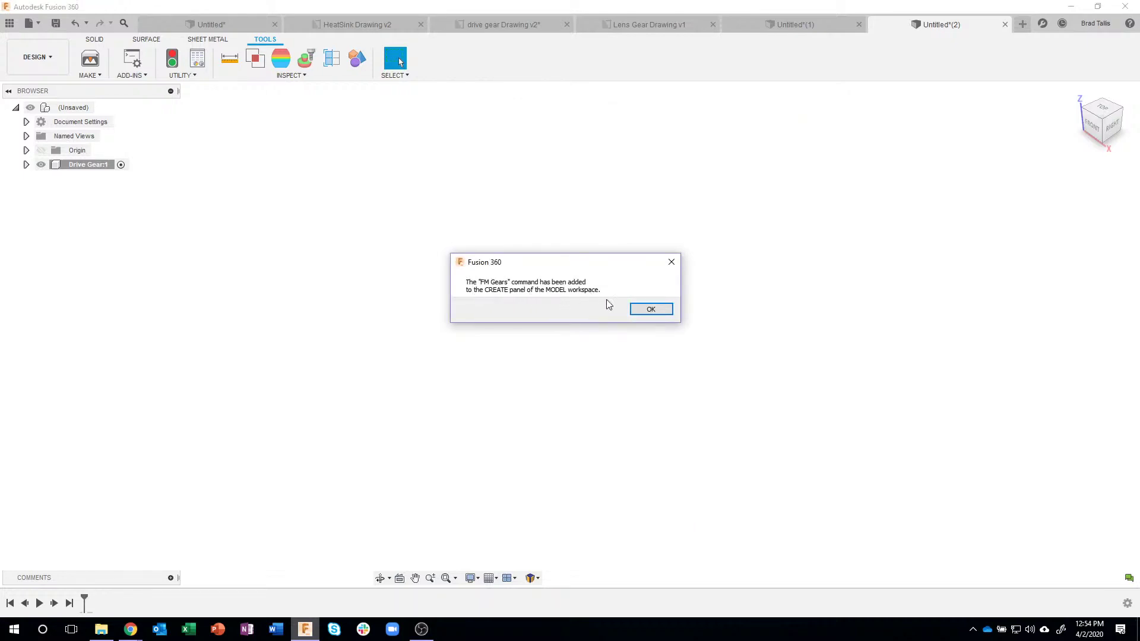
click(651, 309)
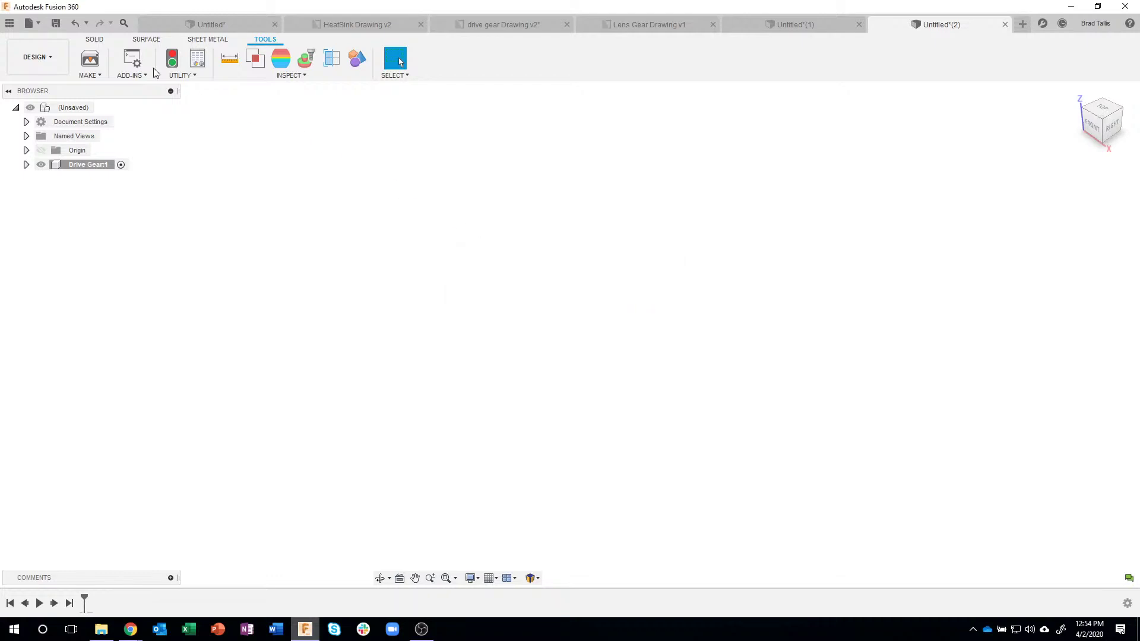
Start the FM Gears generator for a spur gear and enlarge its dialog to show the whole reference diagram.
click(90, 39)
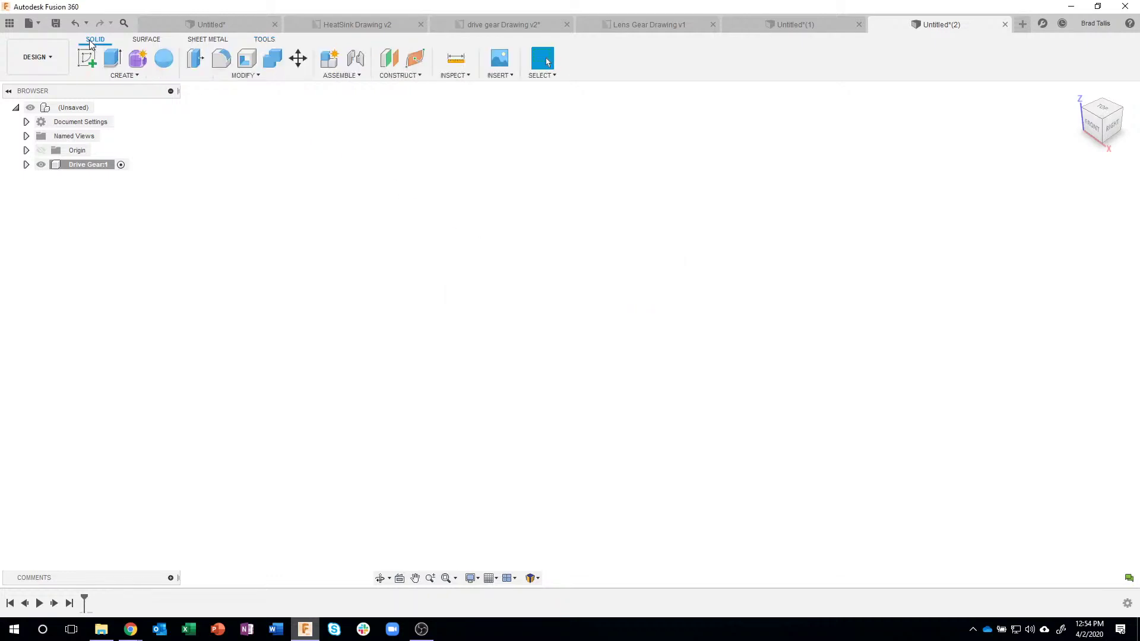
click(125, 75)
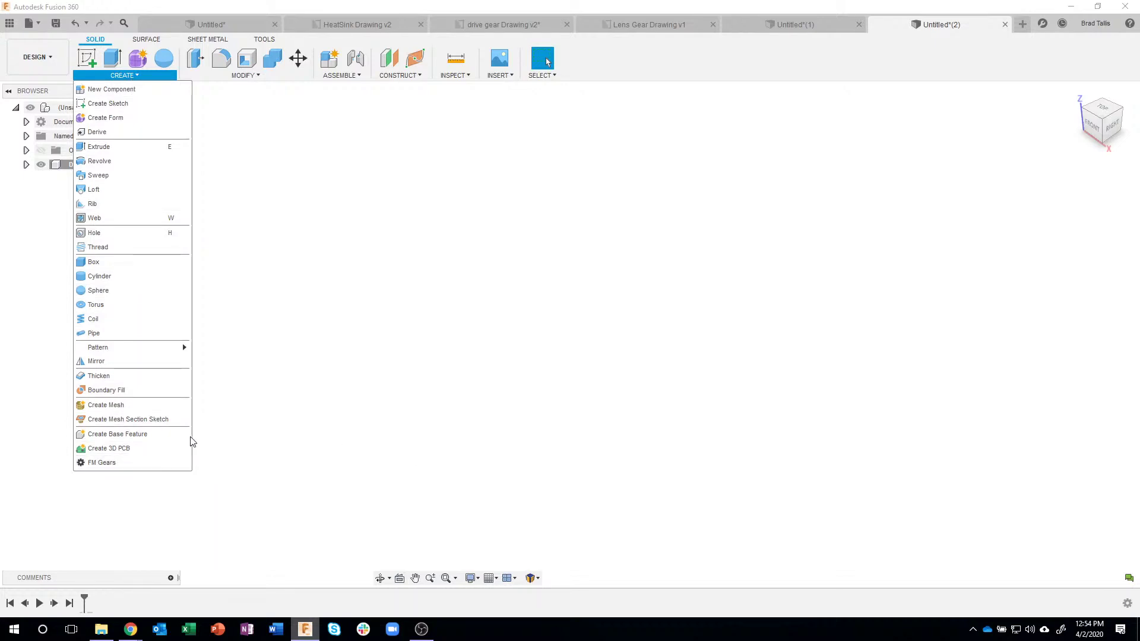
click(122, 462)
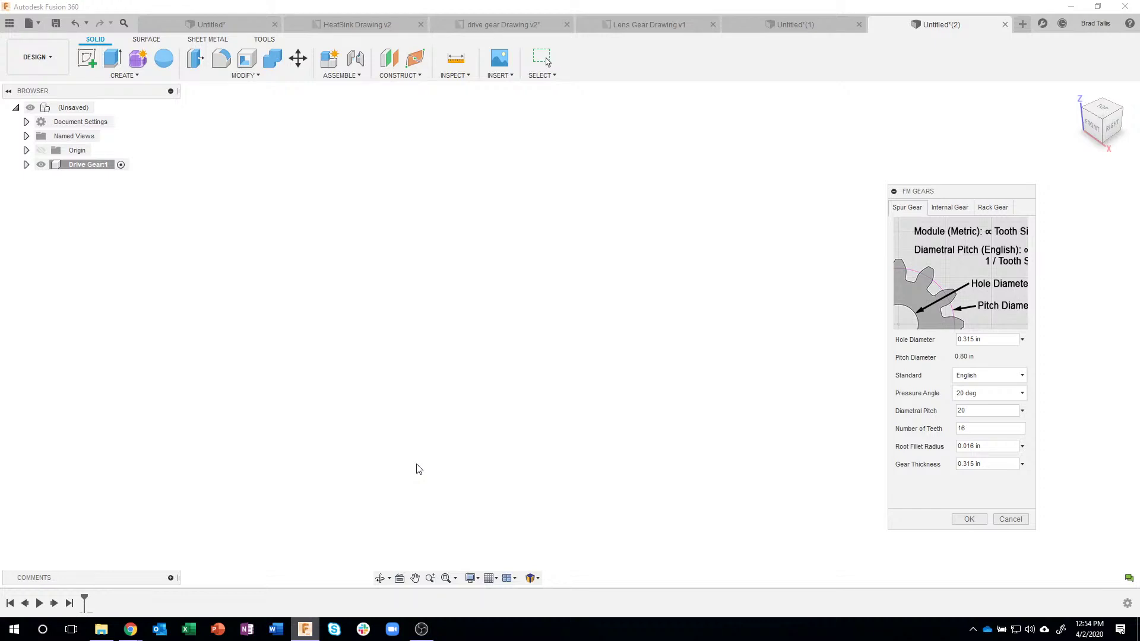
drag(954, 198, 885, 129)
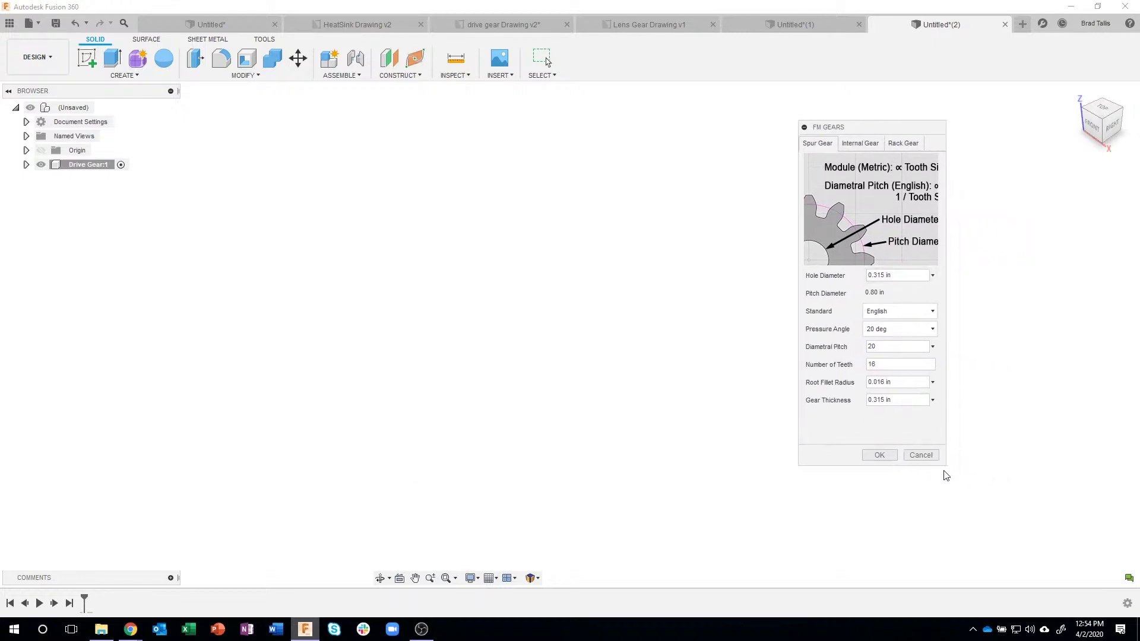
drag(948, 469, 1003, 490)
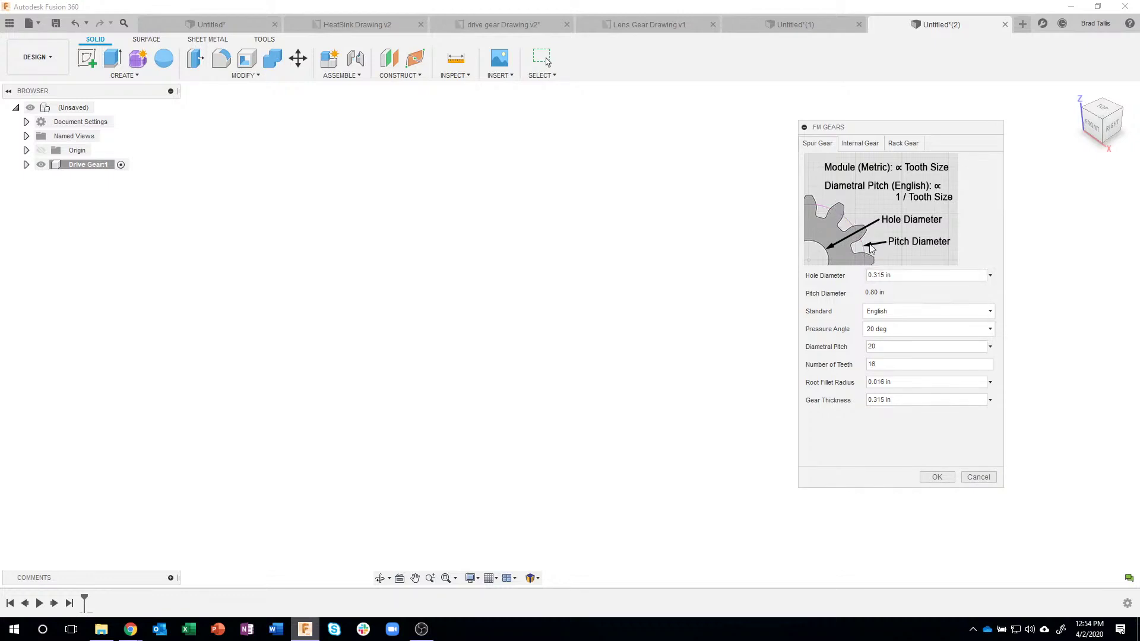
Generate a spur gear with 0.05 in hole diameter, diametral pitch 26, 24 teeth and 0.17 in thickness.
click(906, 275)
key(BackSpace)
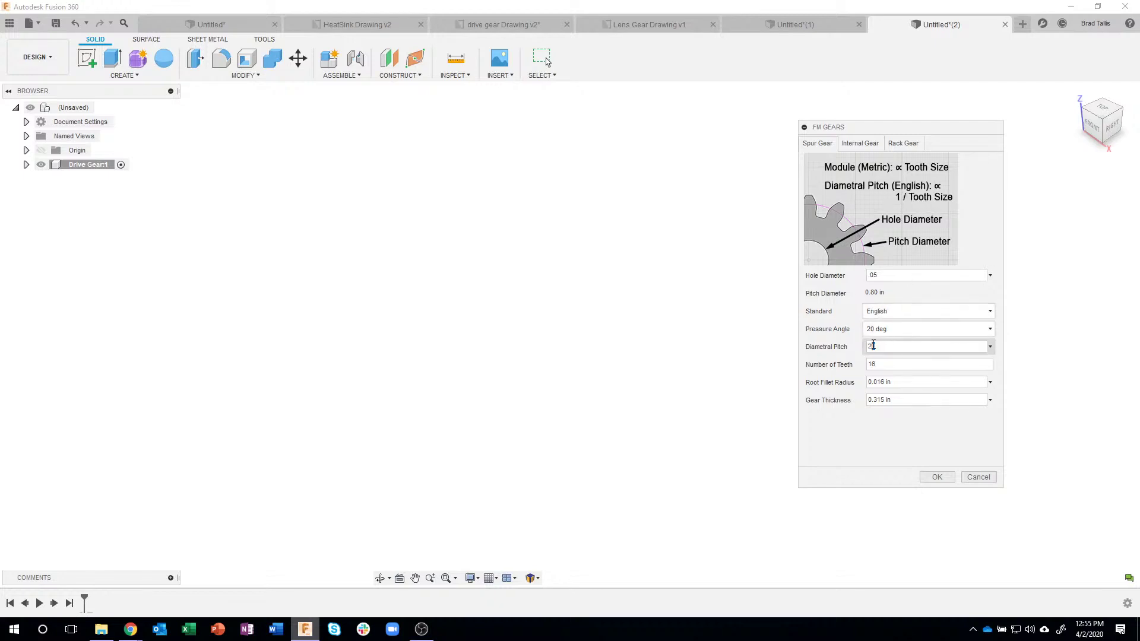
text(6)
double_click(874, 368)
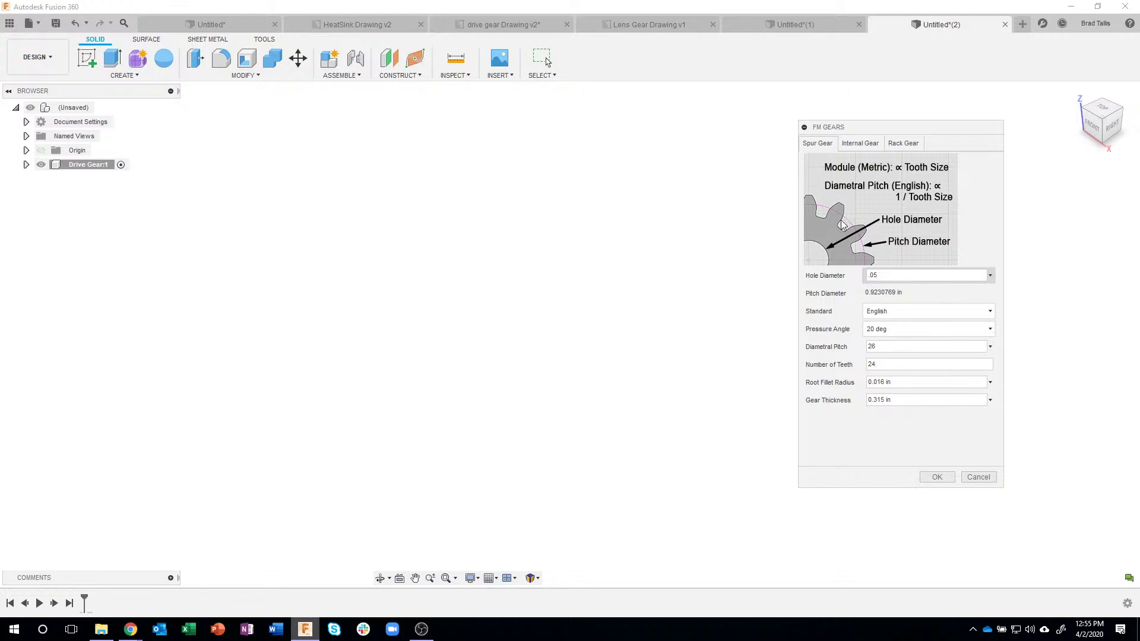
drag(911, 405, 857, 397)
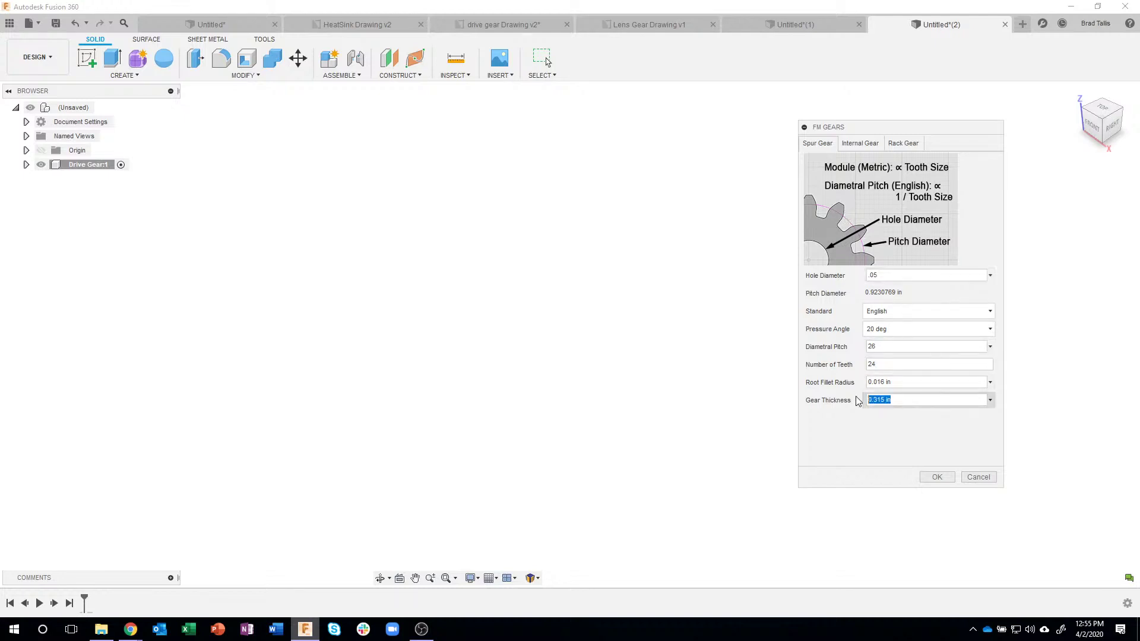
text(.17)
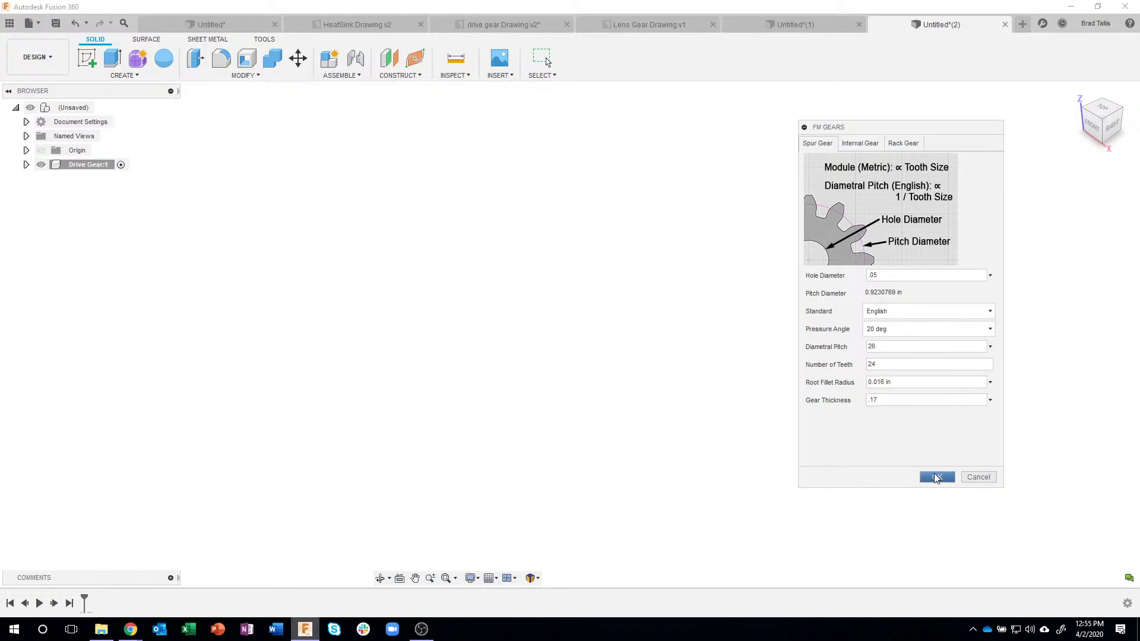
click(936, 478)
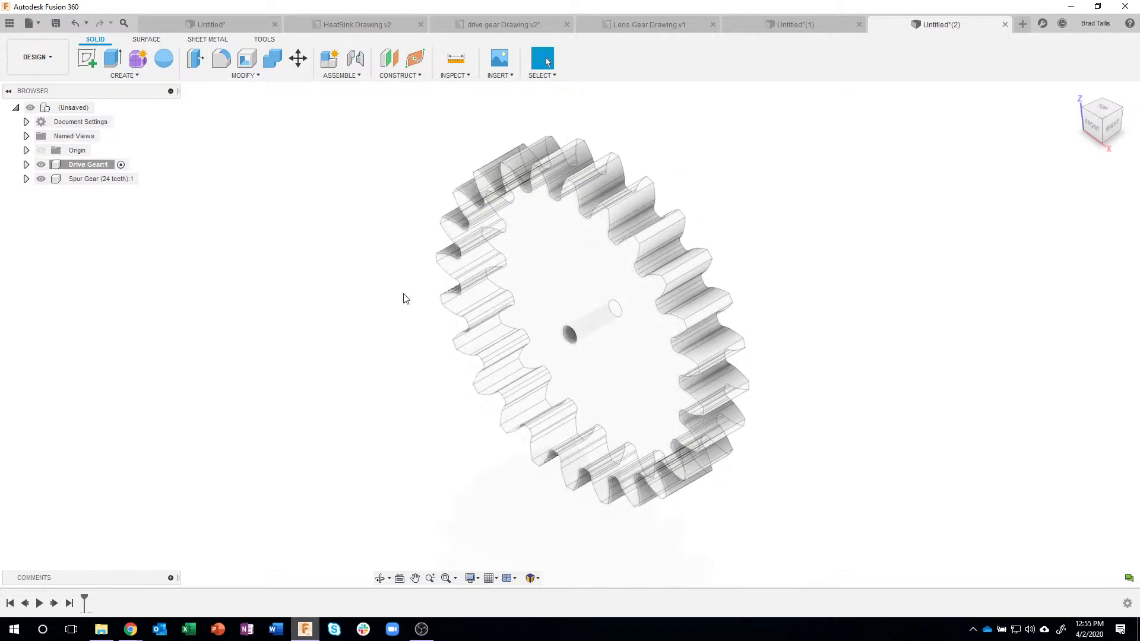
Remove the empty Drive Gear component and make the Spur Gear (24 teeth) component active.
right_click(84, 166)
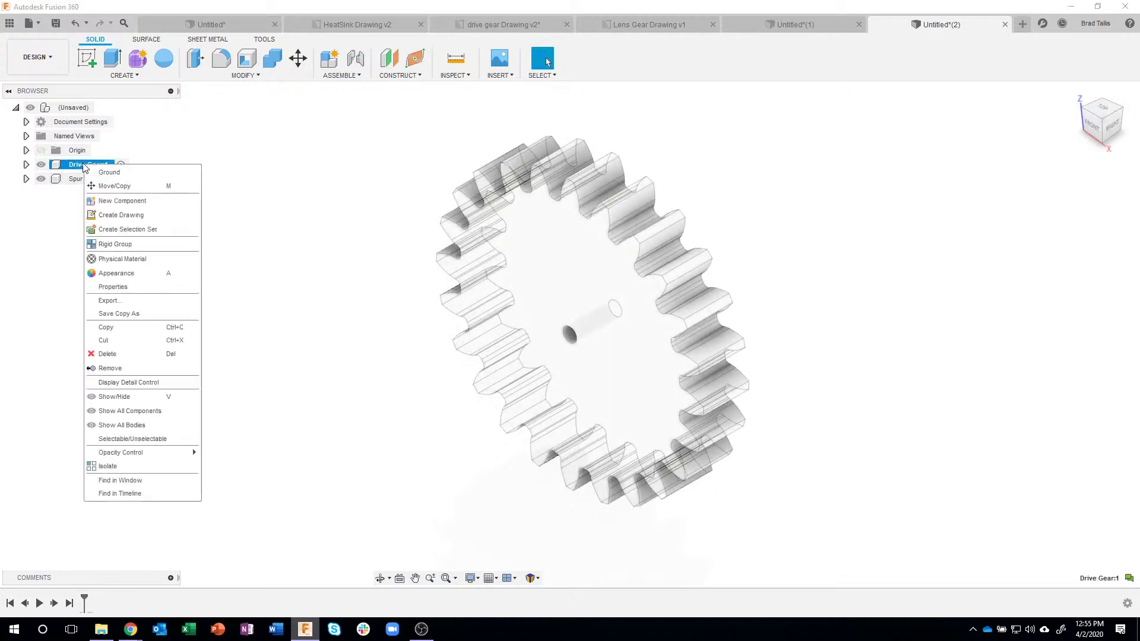
click(110, 368)
double_click(134, 166)
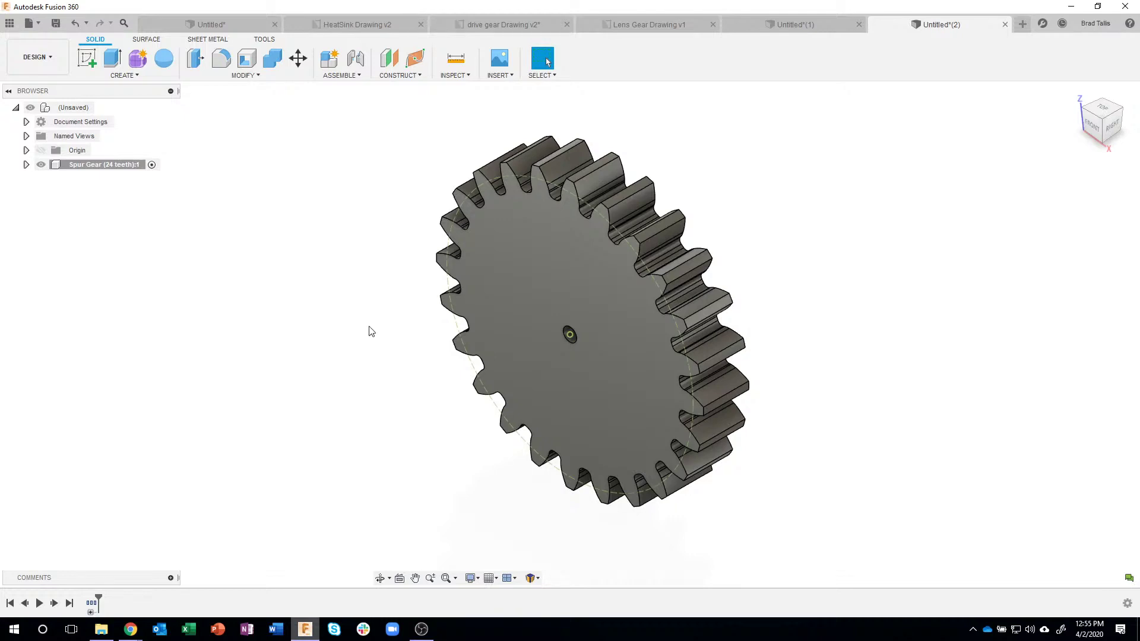
Examine the generated gear from the front and check the radius of its pitch circle.
shift+middle_drag(371, 331, 1077, 129)
click(1098, 122)
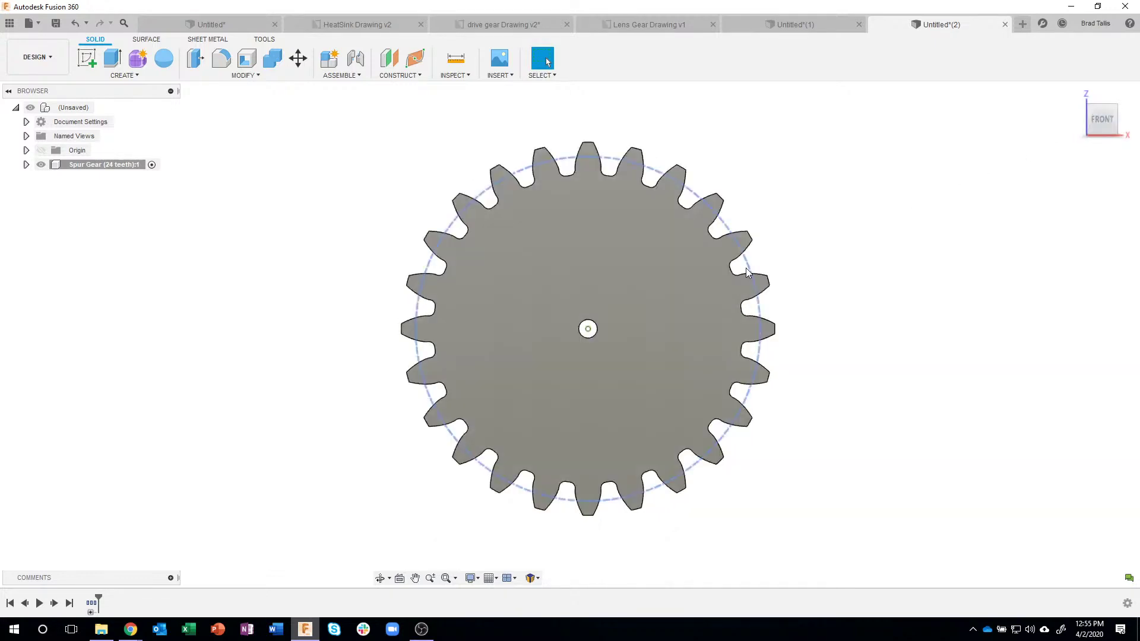
scroll(751, 280, up, 3)
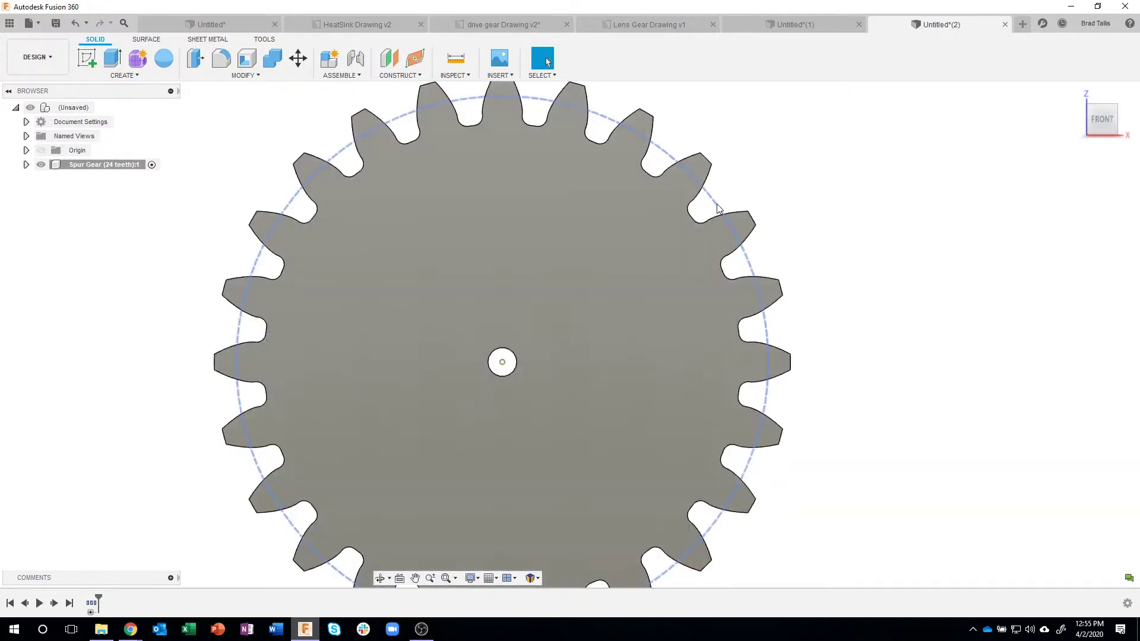
click(717, 204)
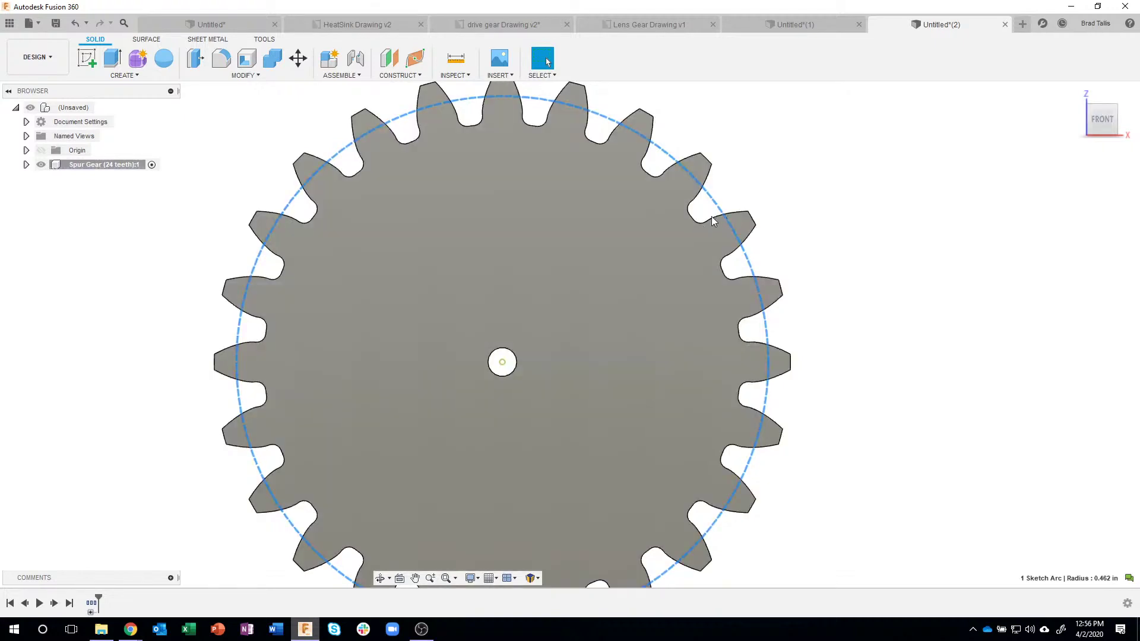
scroll(795, 261, down, 2)
click(836, 236)
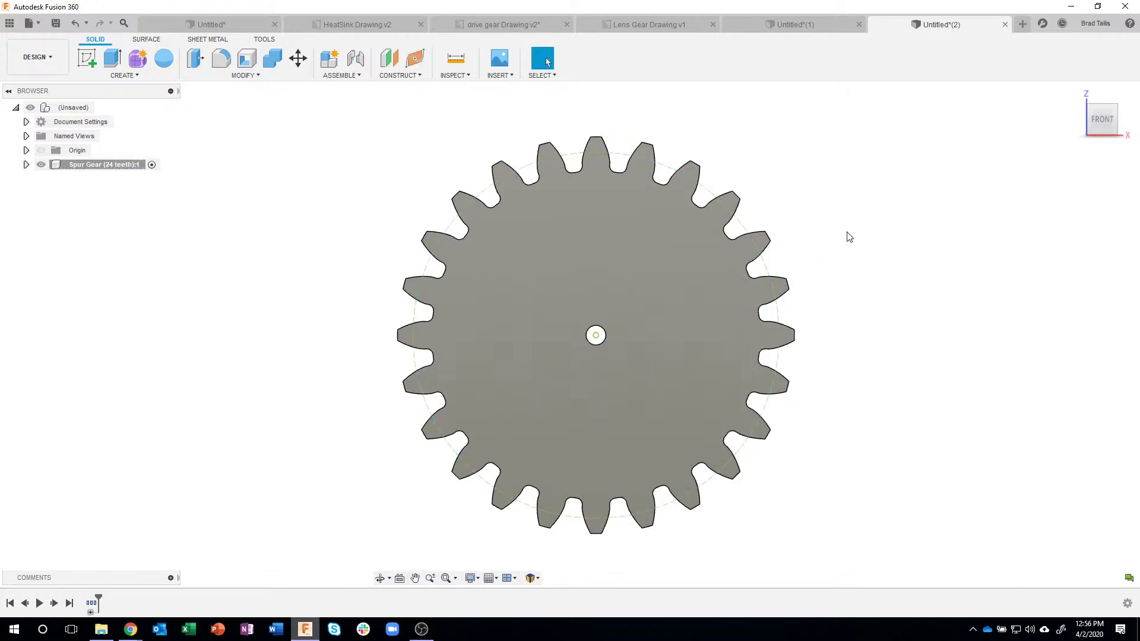
shift+middle_drag(850, 238, 562, 348)
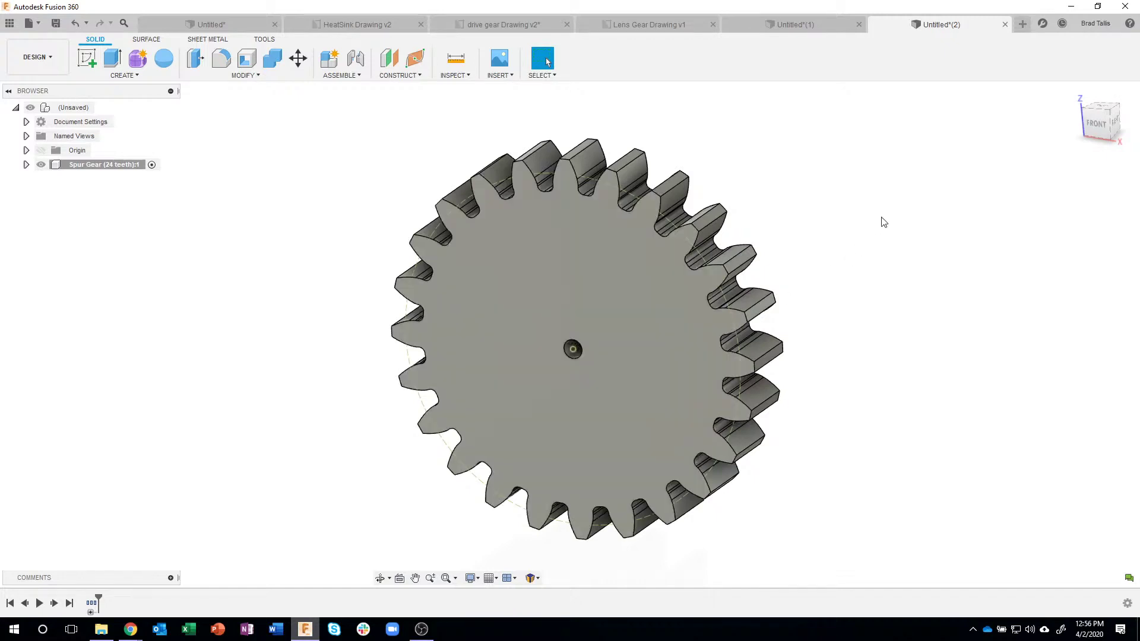
Consult the drive gear drawing, create a sketch on the gear's front face and list the component's sketches.
click(527, 25)
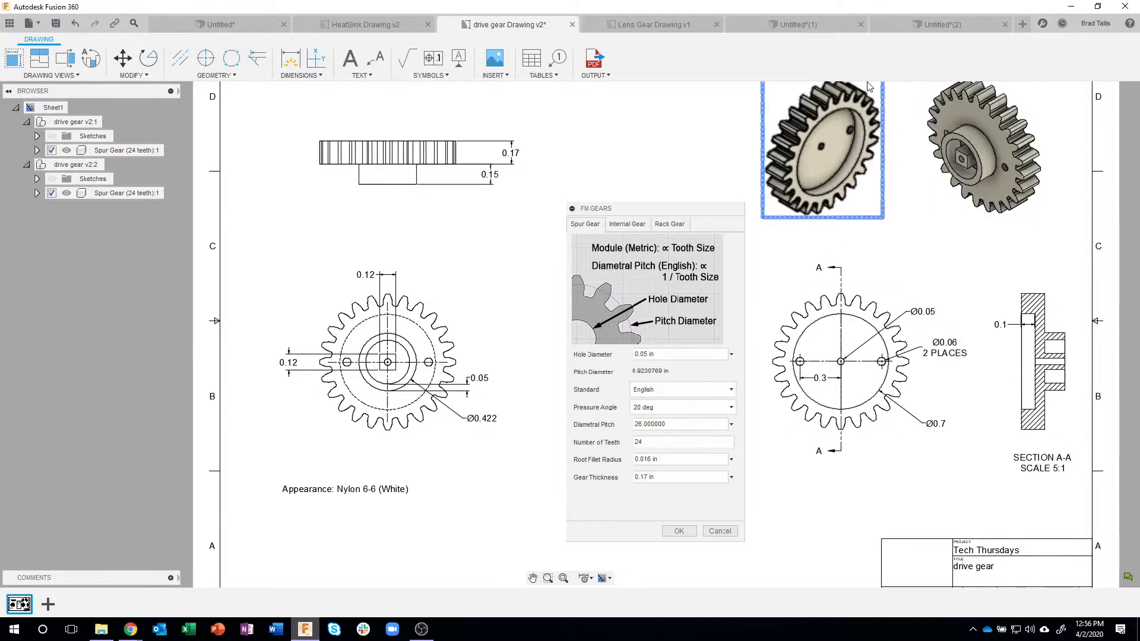
click(907, 27)
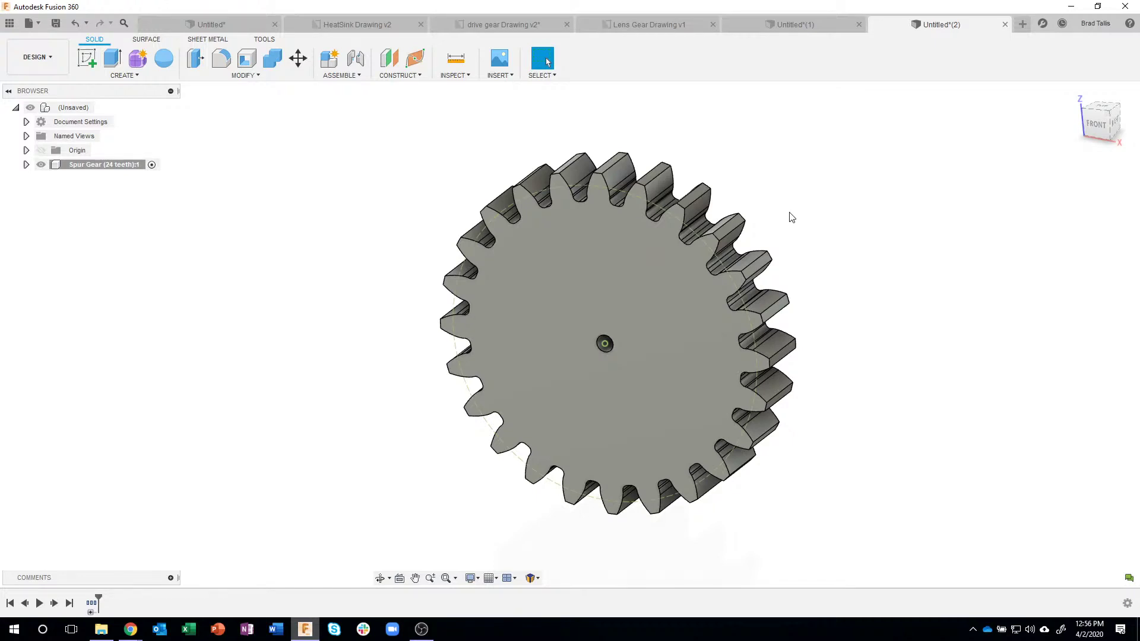
click(612, 240)
right_click(612, 240)
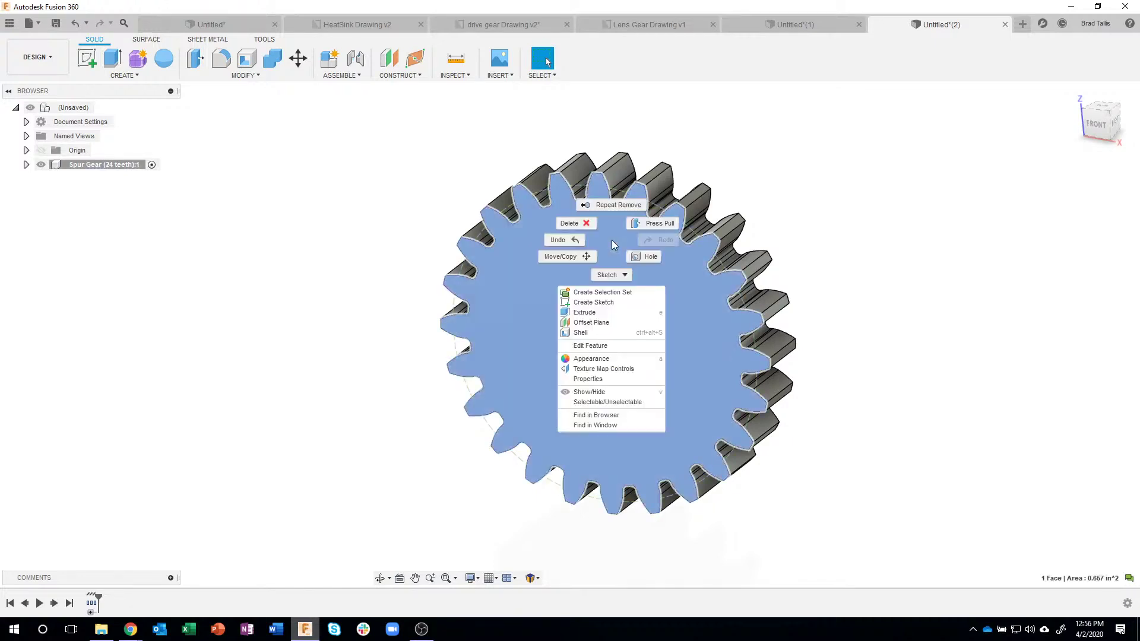
click(607, 303)
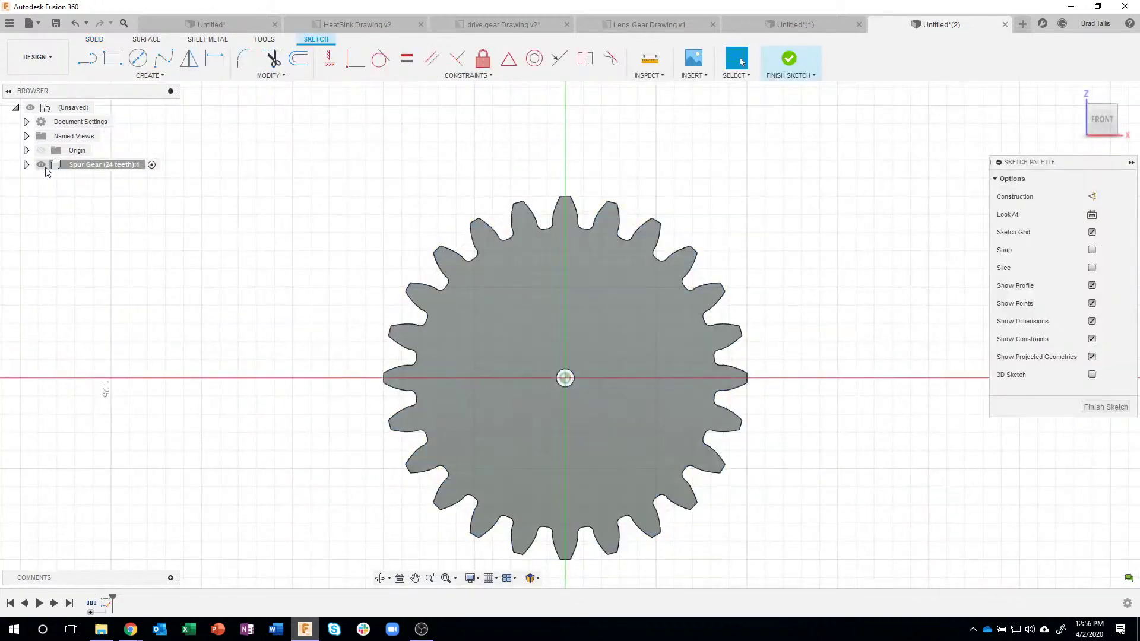
click(26, 164)
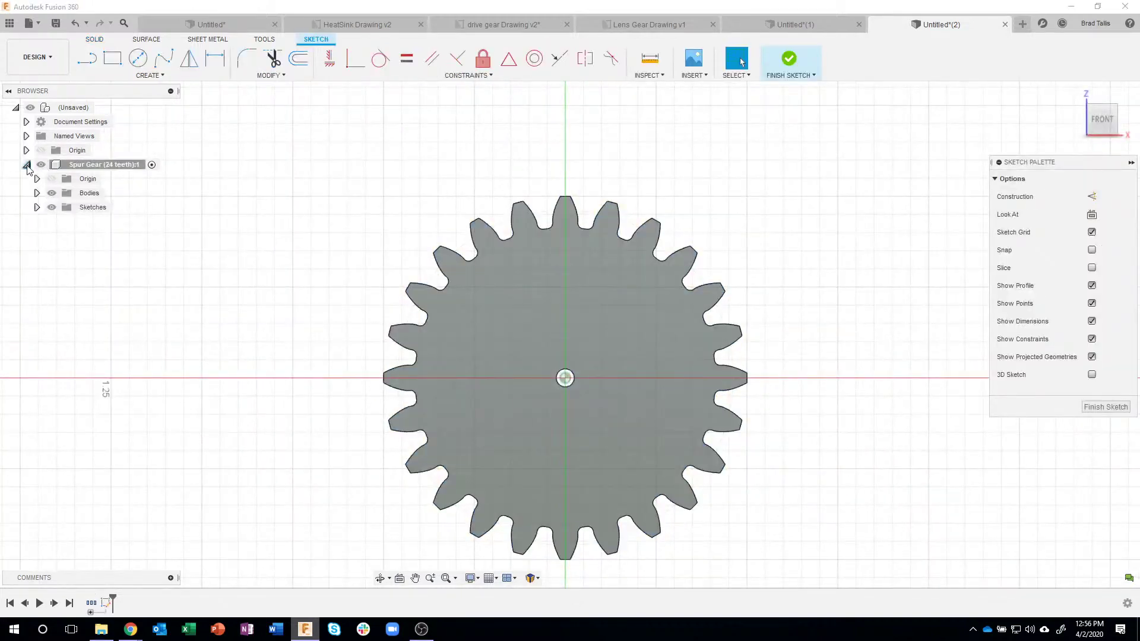
click(37, 207)
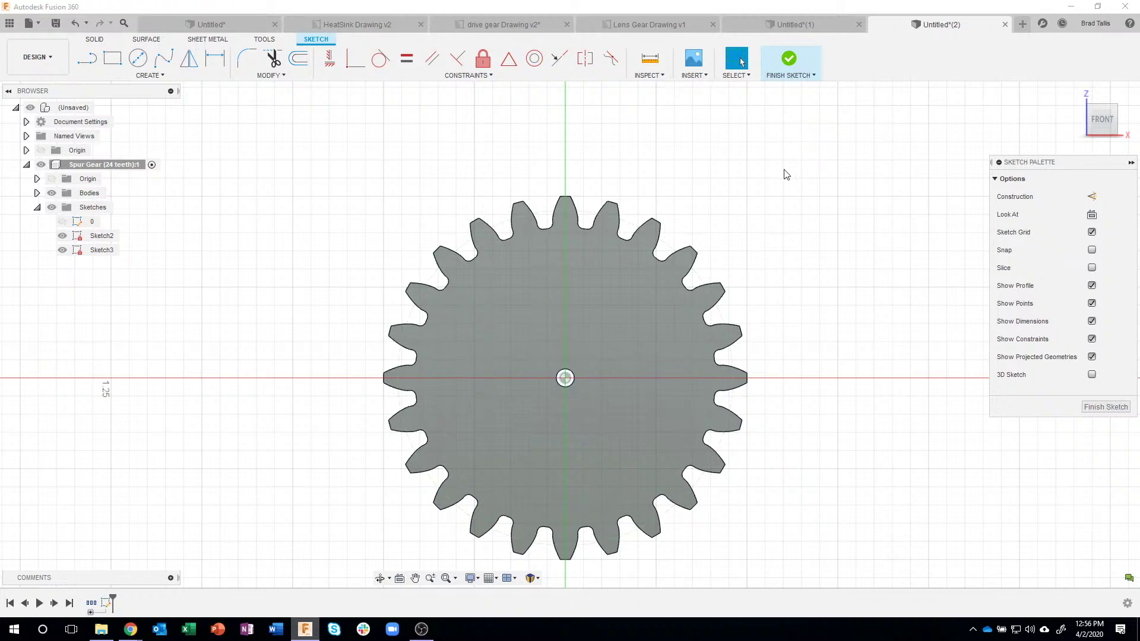
Draw a 0.422 in diameter circle centred on the gear's hole.
key(c)
click(565, 378)
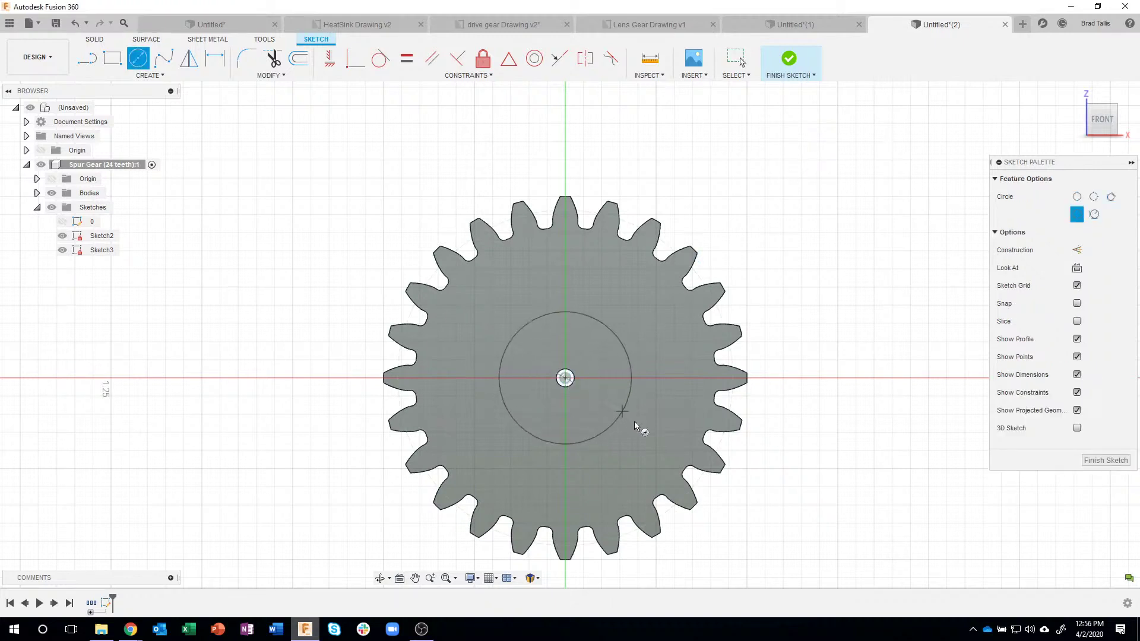
key(BackSpace)
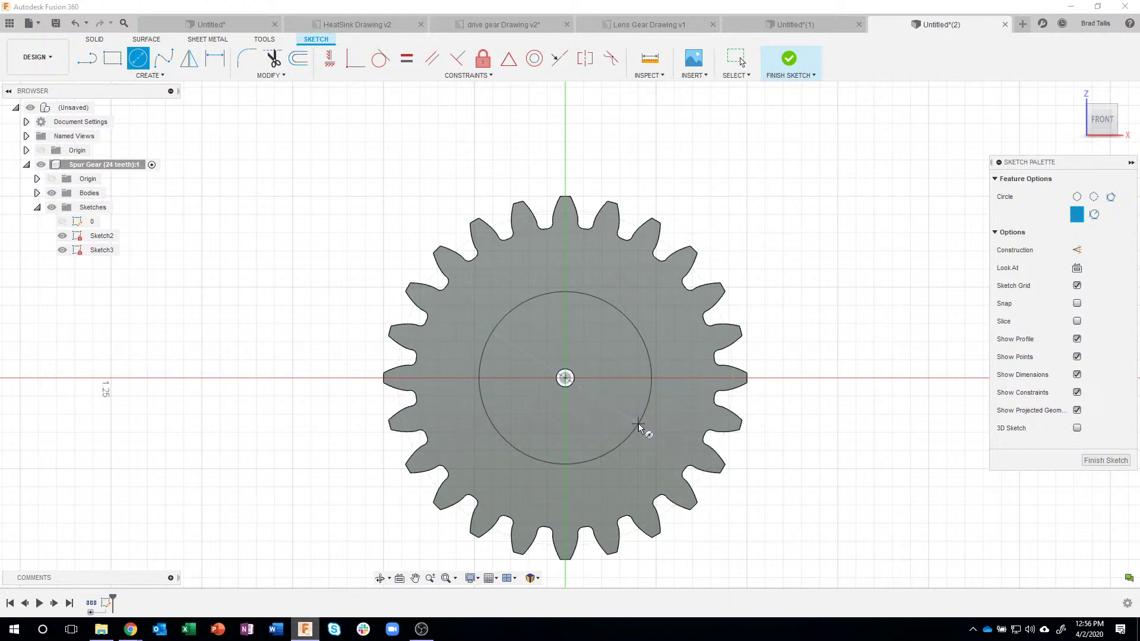
key(Return)
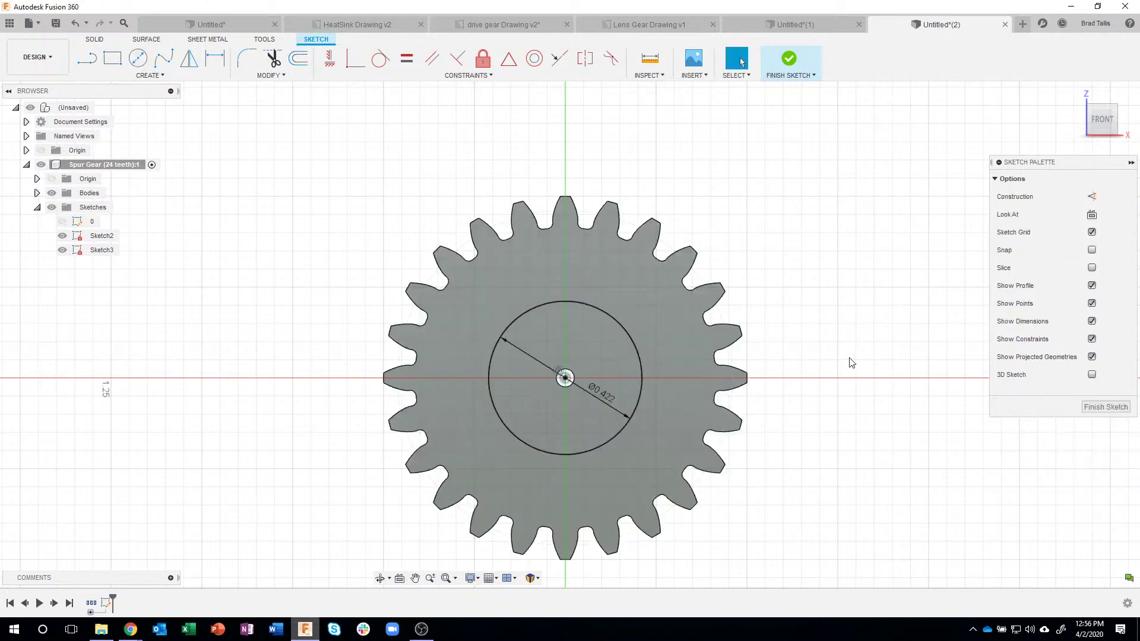
Offset the 0.422 in circle inward by about 0.068 in, letting the stalled program recover.
click(298, 58)
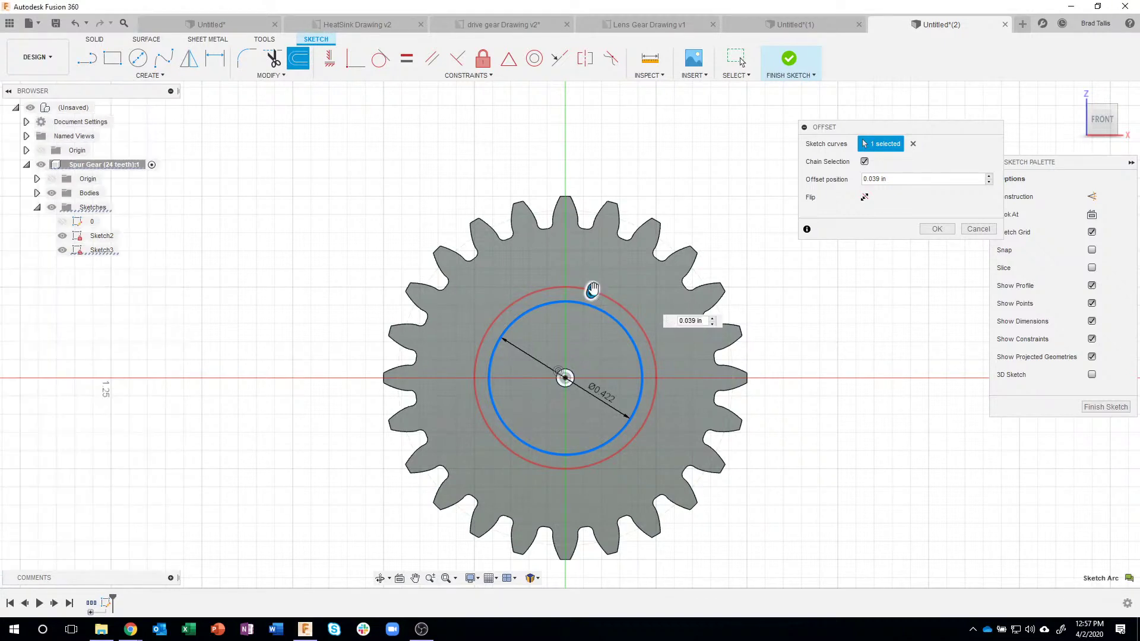
drag(594, 288, 580, 328)
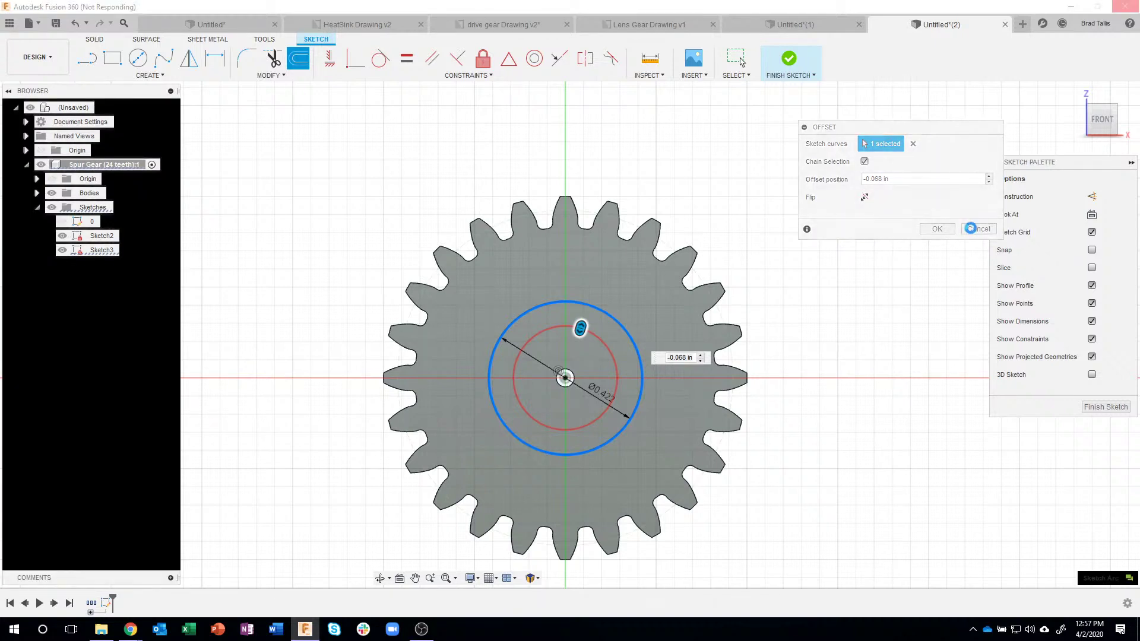
click(882, 226)
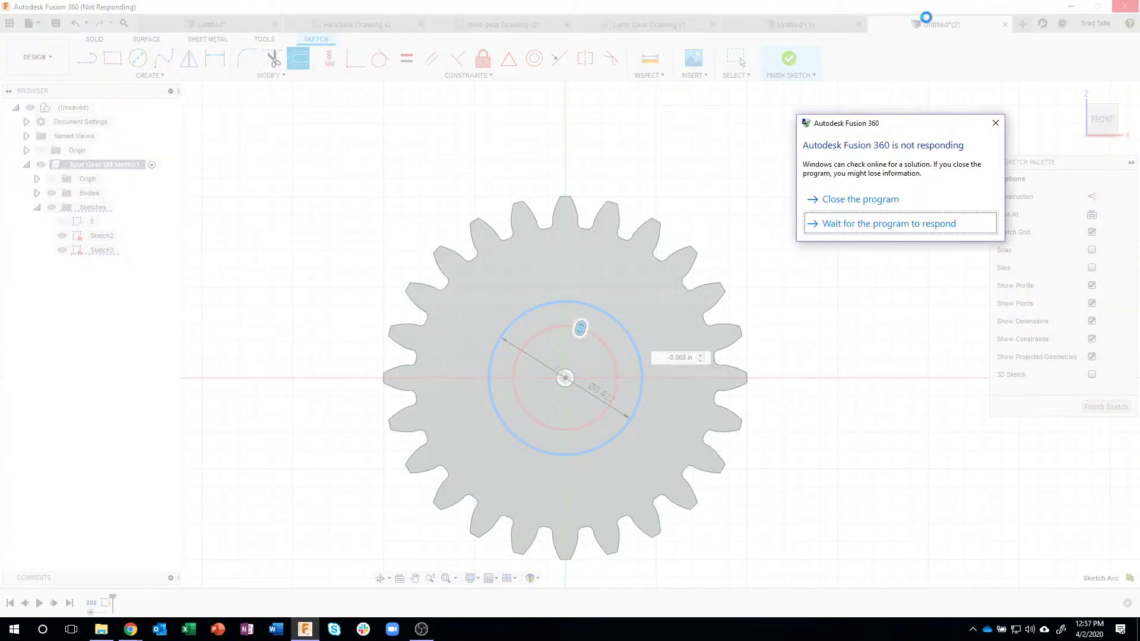
click(996, 123)
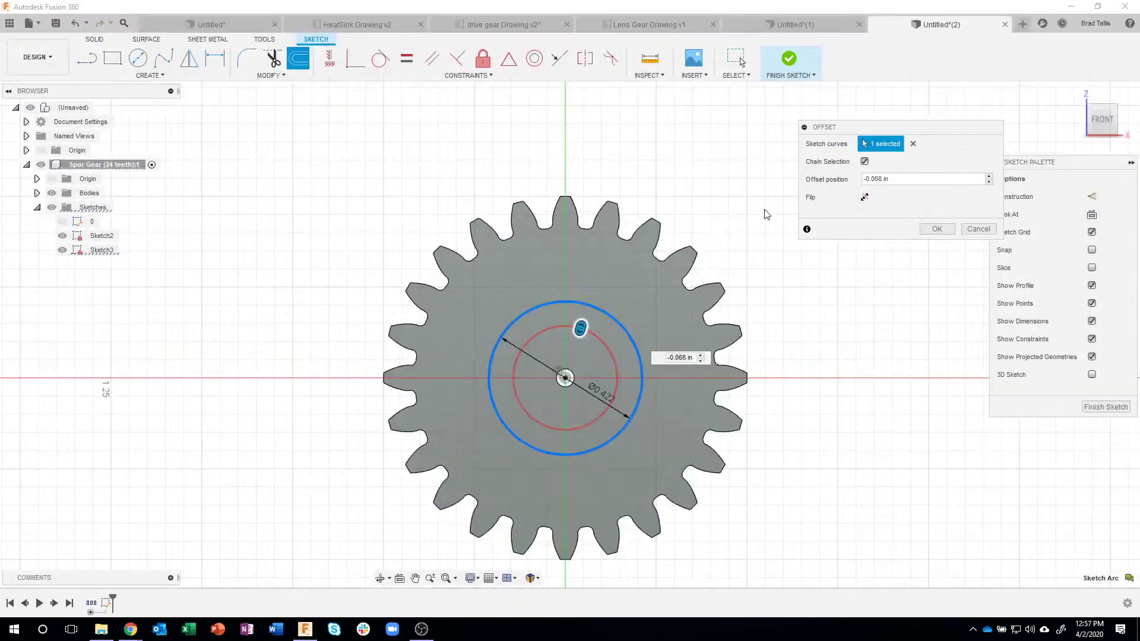
Save the design as "drive gear" in the StarShower Laser Light folder of Tech Thursdays.
click(55, 24)
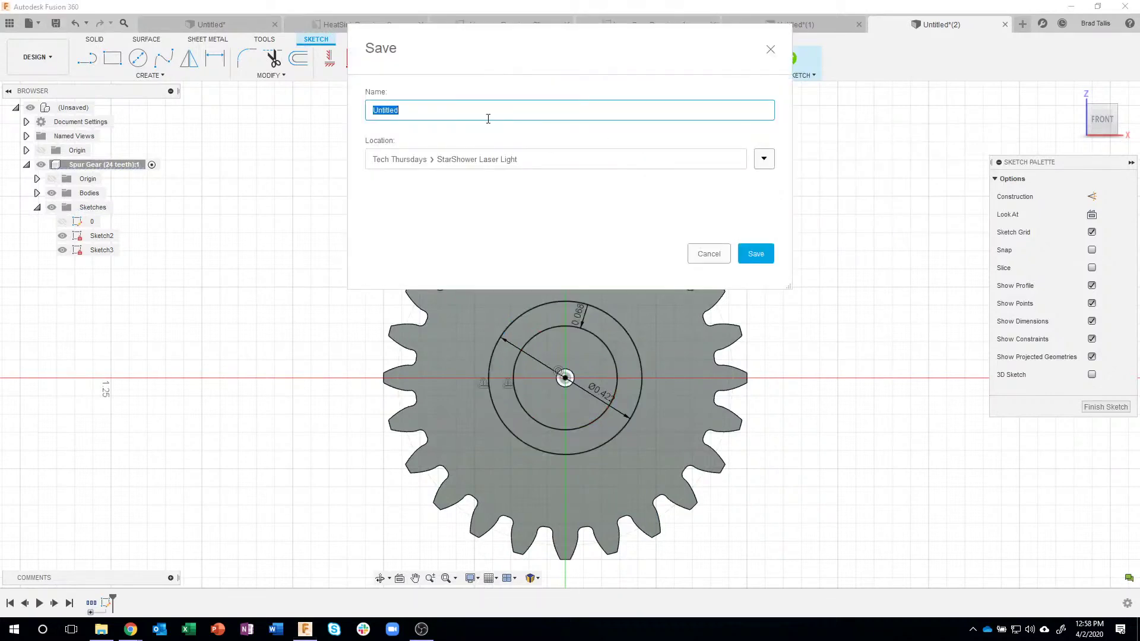
text(drive gear)
key(Return)
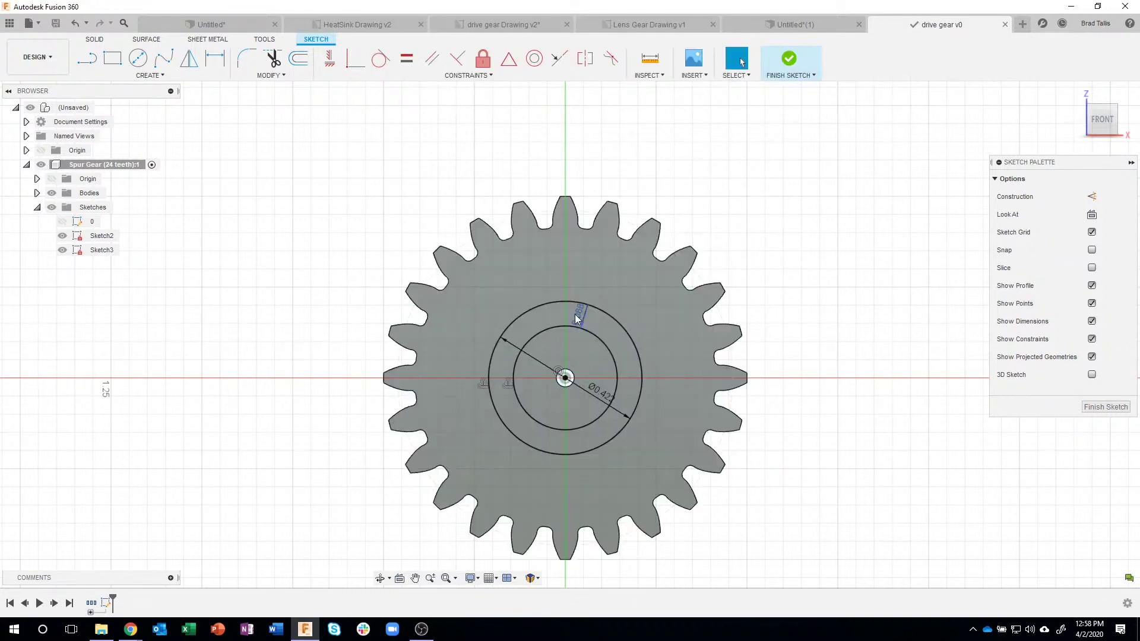
Set the offset dimension between the two concentric circles to -0.05 in.
double_click(578, 315)
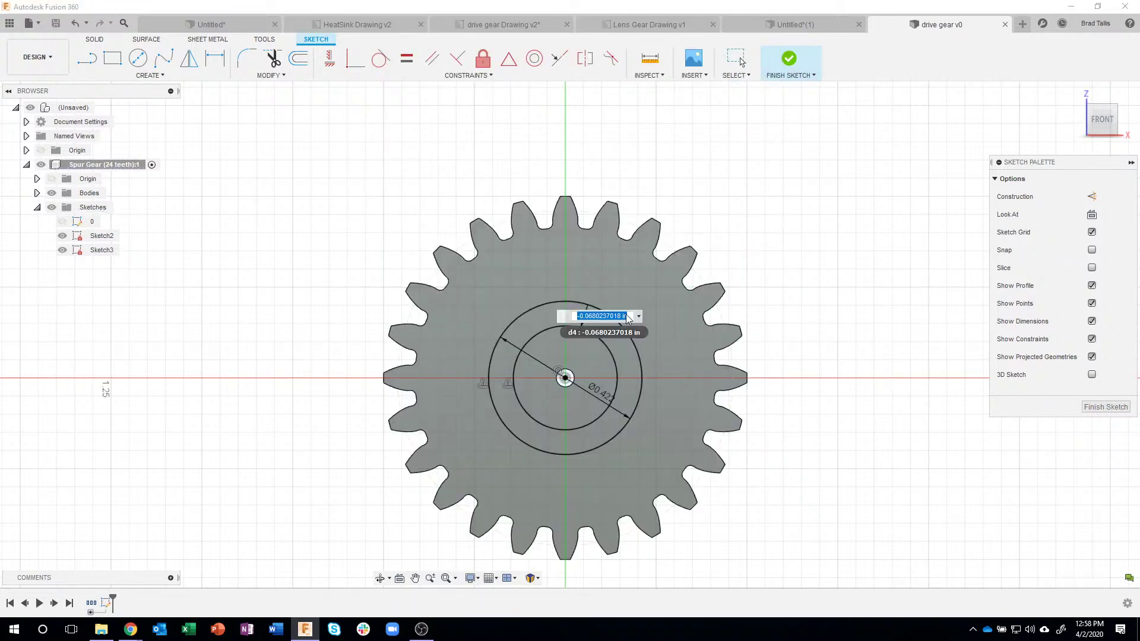
text(-0)
key(BackSpace)
key(BackSpace)
text(-.05)
key(Return)
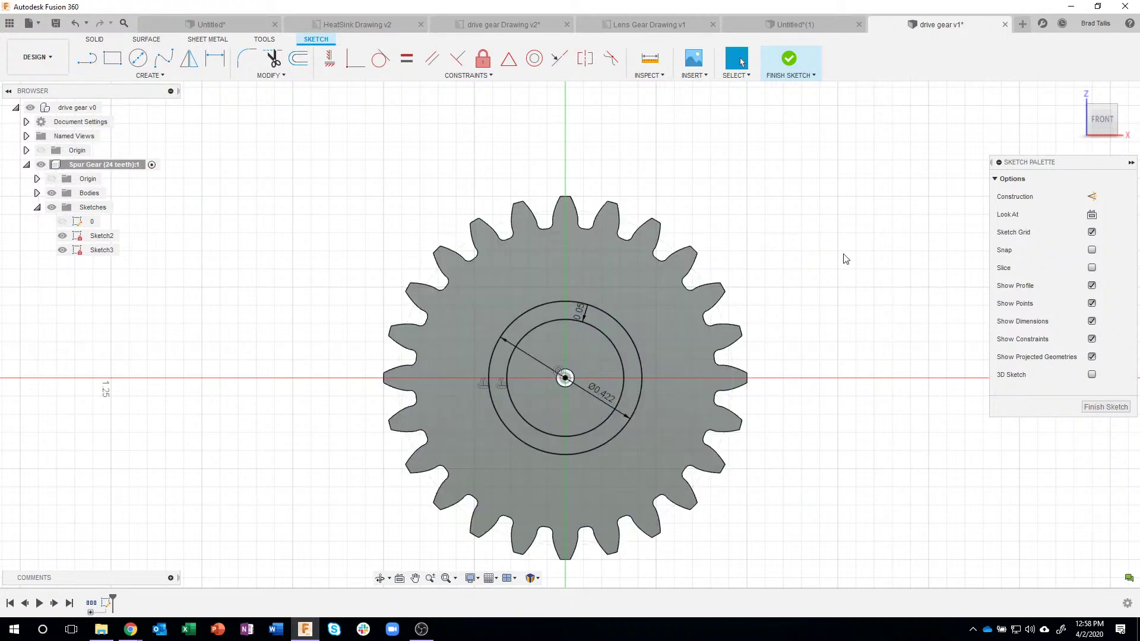
Draw a 0.12 by 0.12 in center rectangle on the gear's hole center and finish the sketch.
click(119, 60)
click(1091, 215)
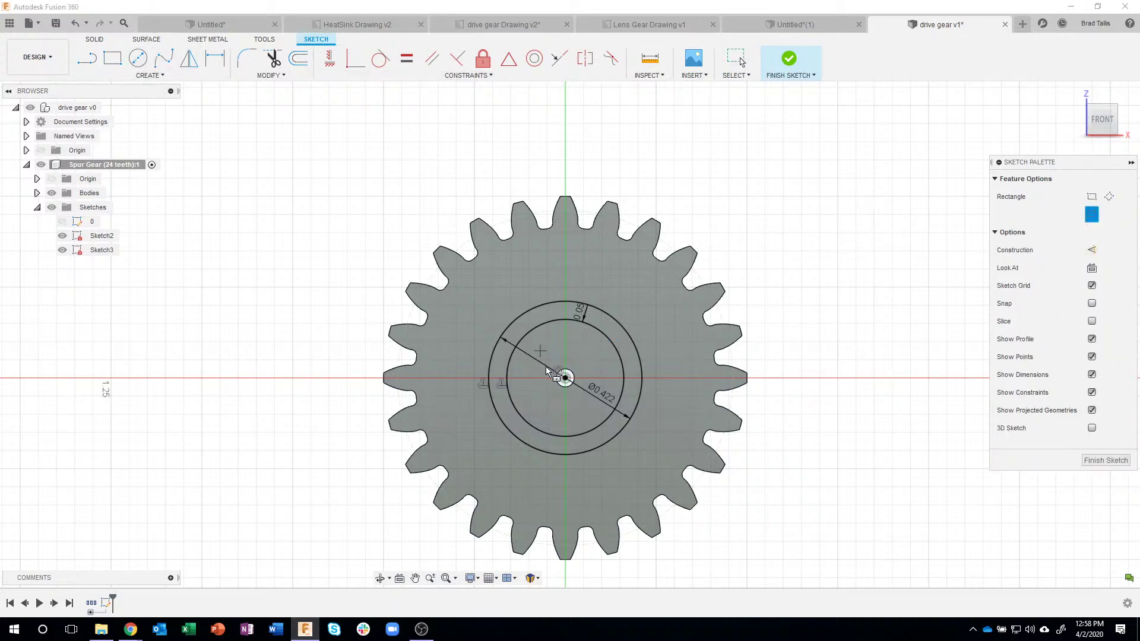
click(565, 378)
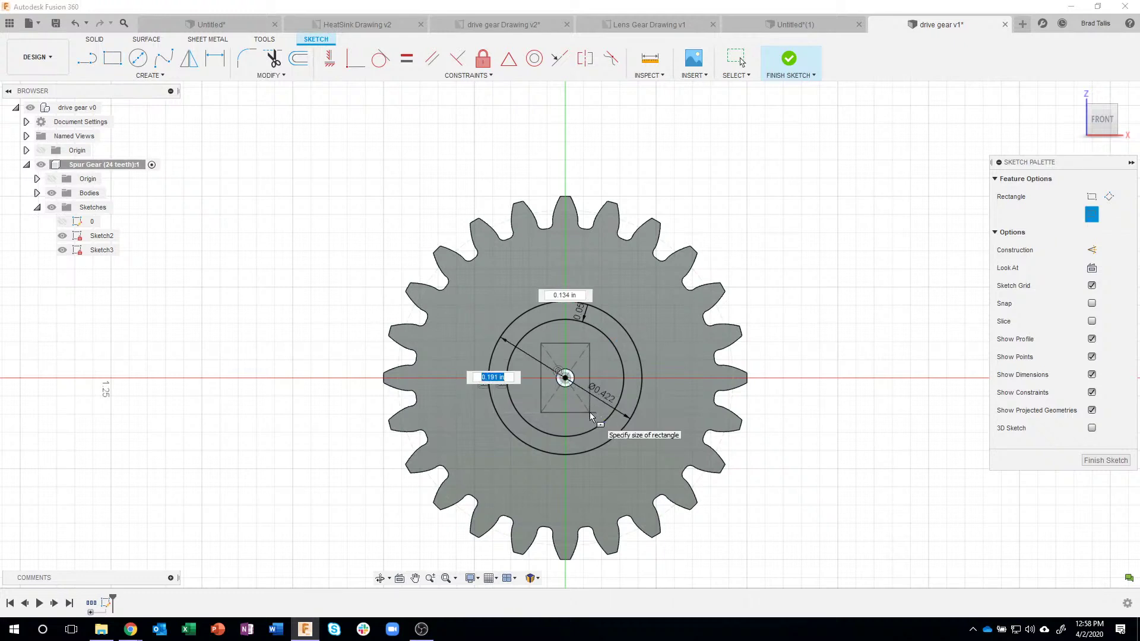
key(BackSpace)
key(Tab)
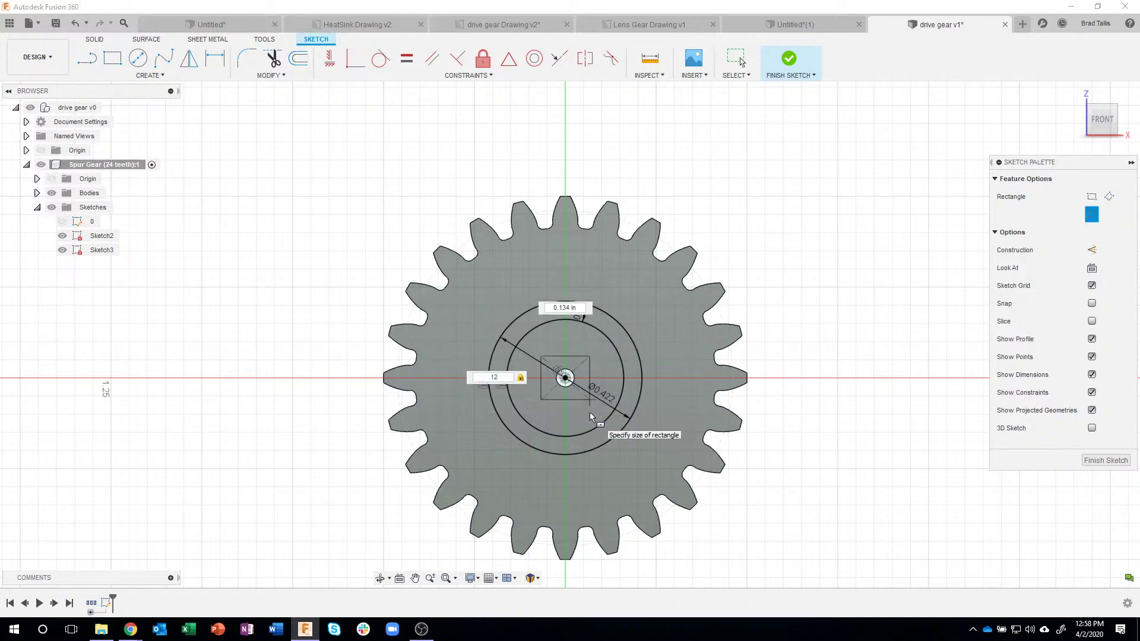
key(Tab)
text(.12)
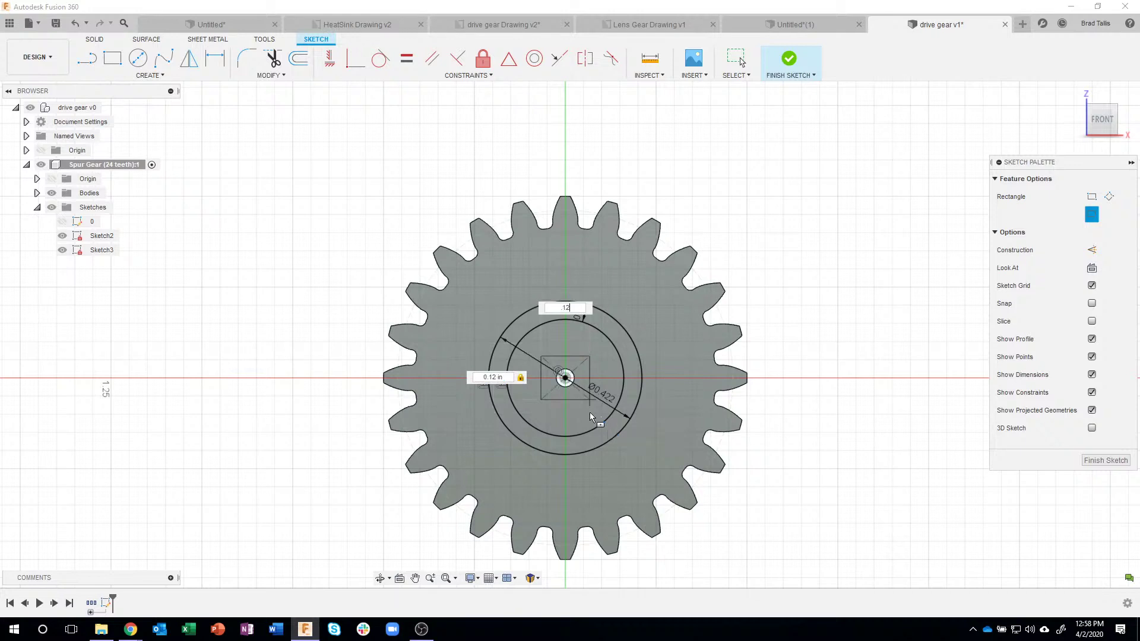
key(Return)
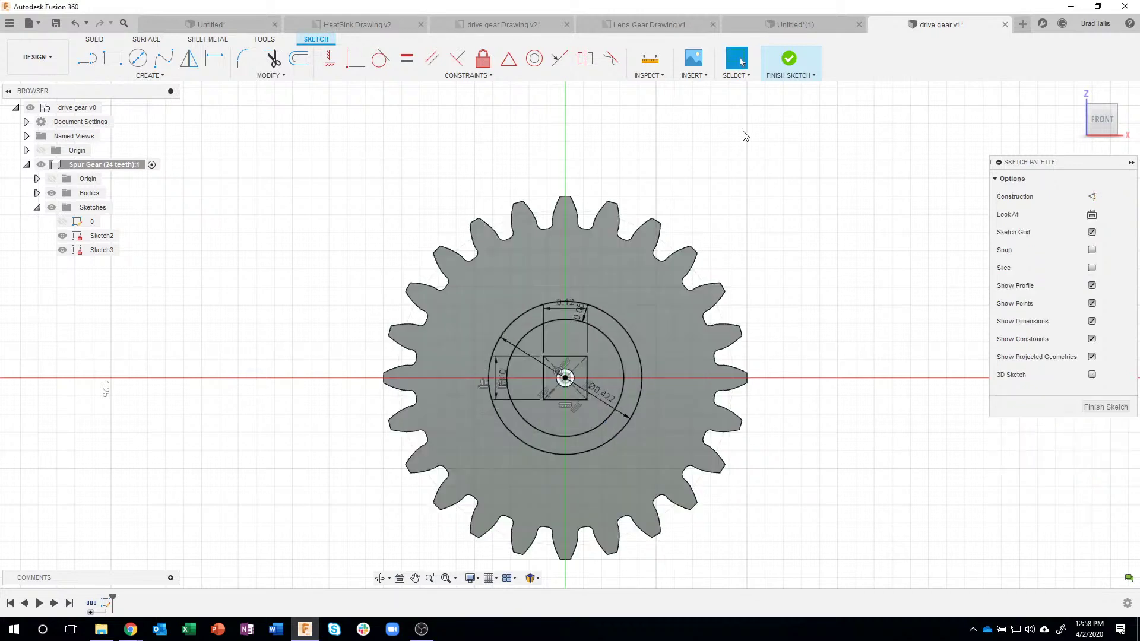
click(797, 63)
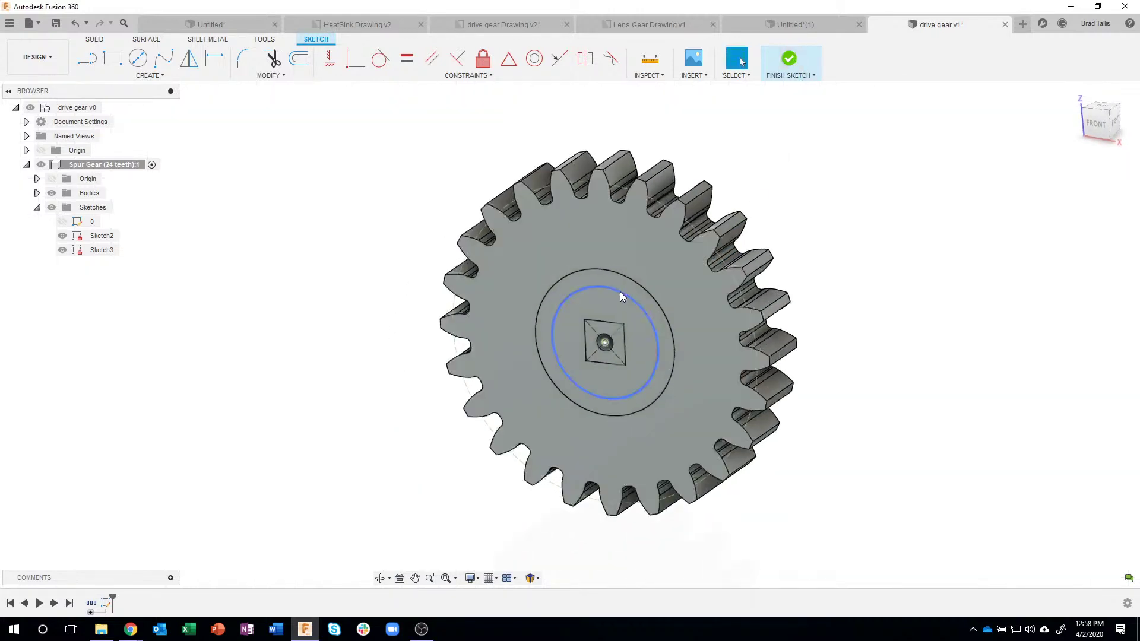
Extrude the ring between the two circles and the square around the hole 0.15 in, joined to the gear.
click(607, 280)
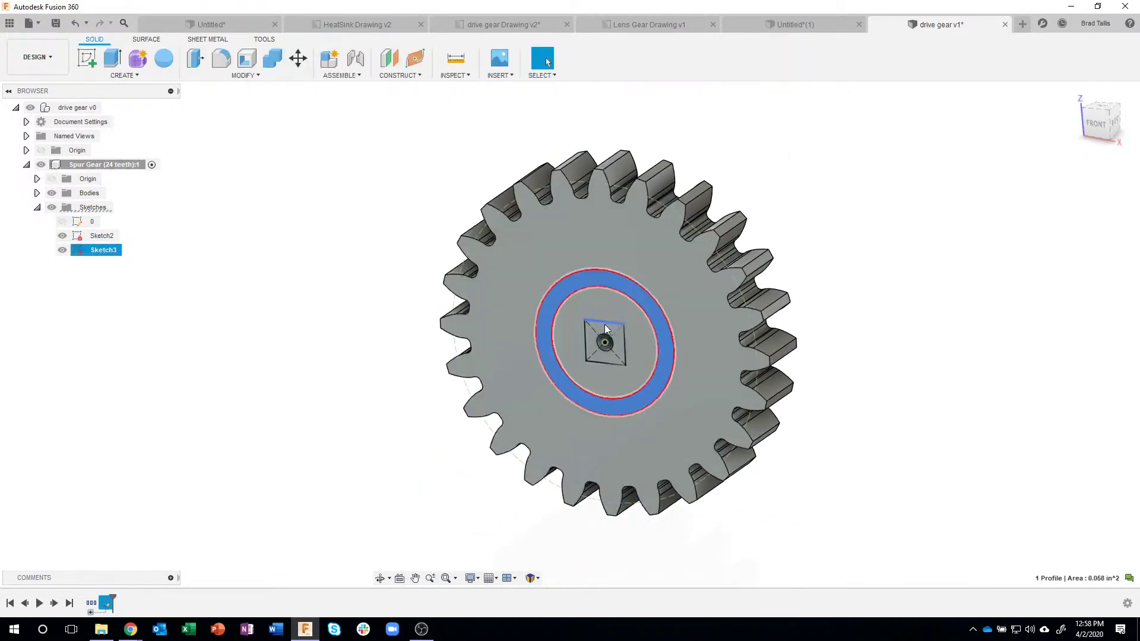
ctrl+click(603, 328)
right_click(604, 328)
click(566, 378)
key(e)
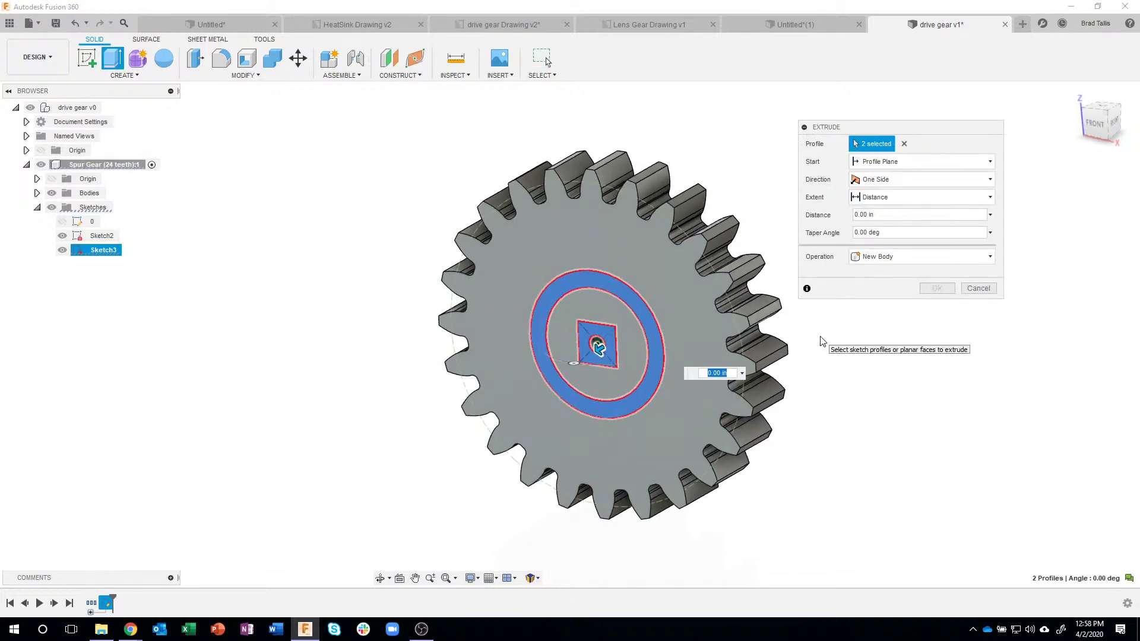
key(BackSpace)
text(.15)
key(Return)
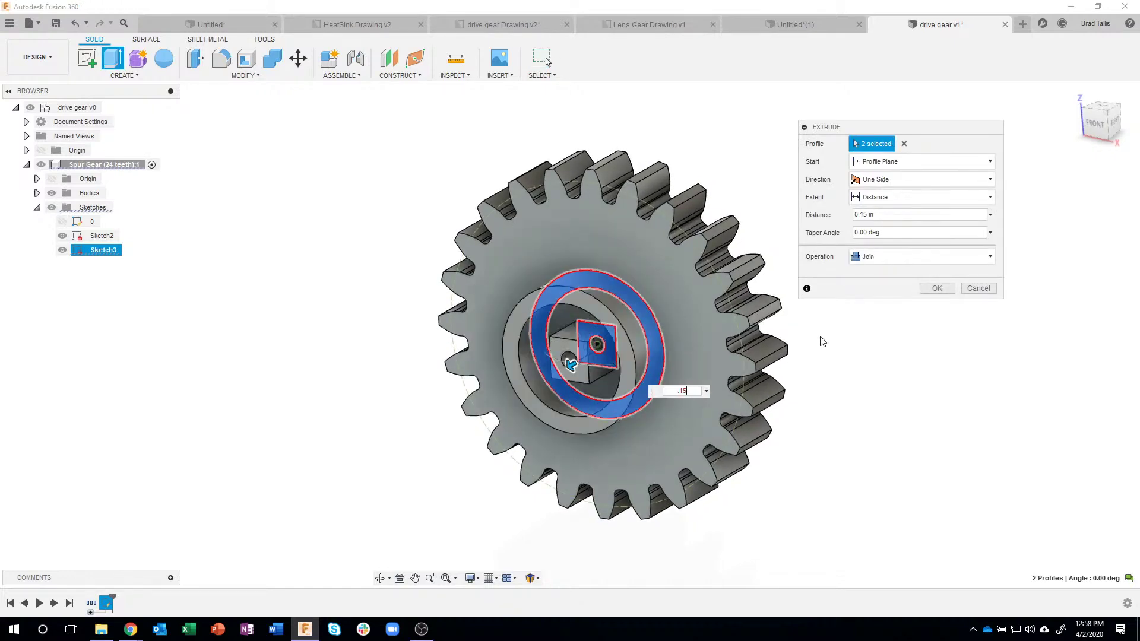
shift+middle_drag(822, 341, 937, 288)
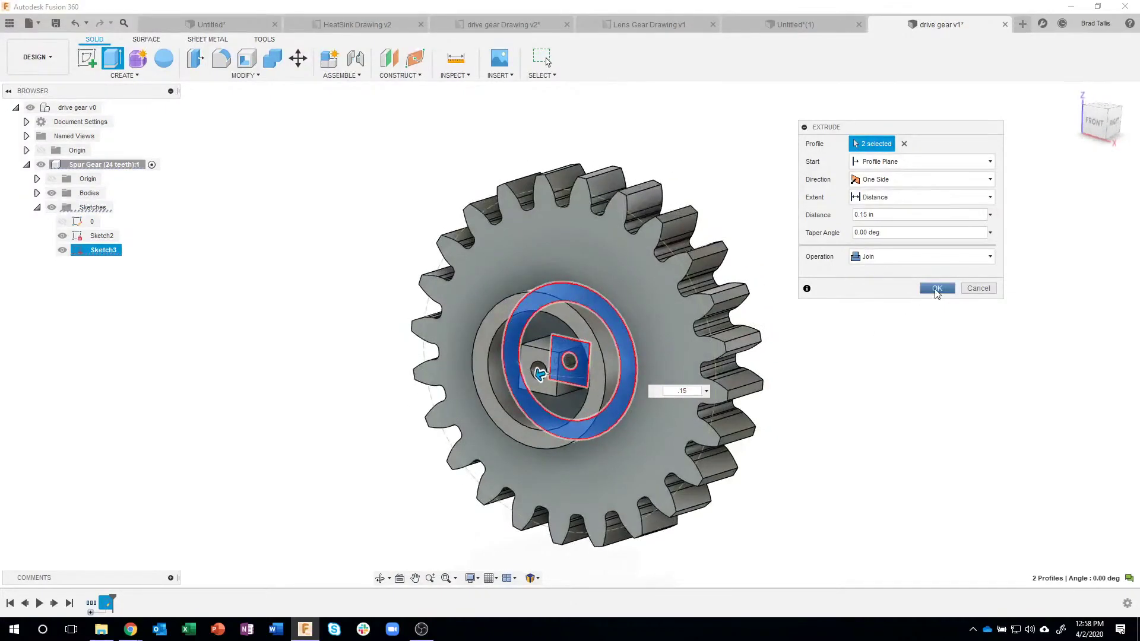
click(937, 288)
Create a sketch on the gear's flat back face, opposite the hub, and view it straight on.
shift+middle_drag(810, 494, 895, 404)
shift+middle_drag(840, 402, 922, 400)
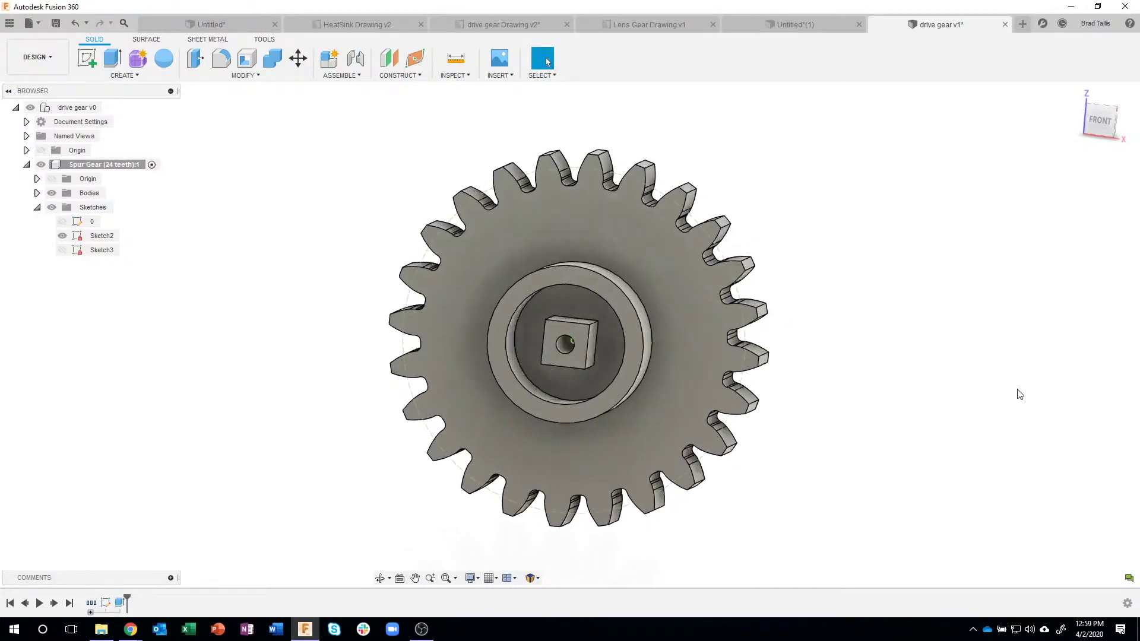
shift+middle_drag(1022, 306, 601, 290)
click(585, 269)
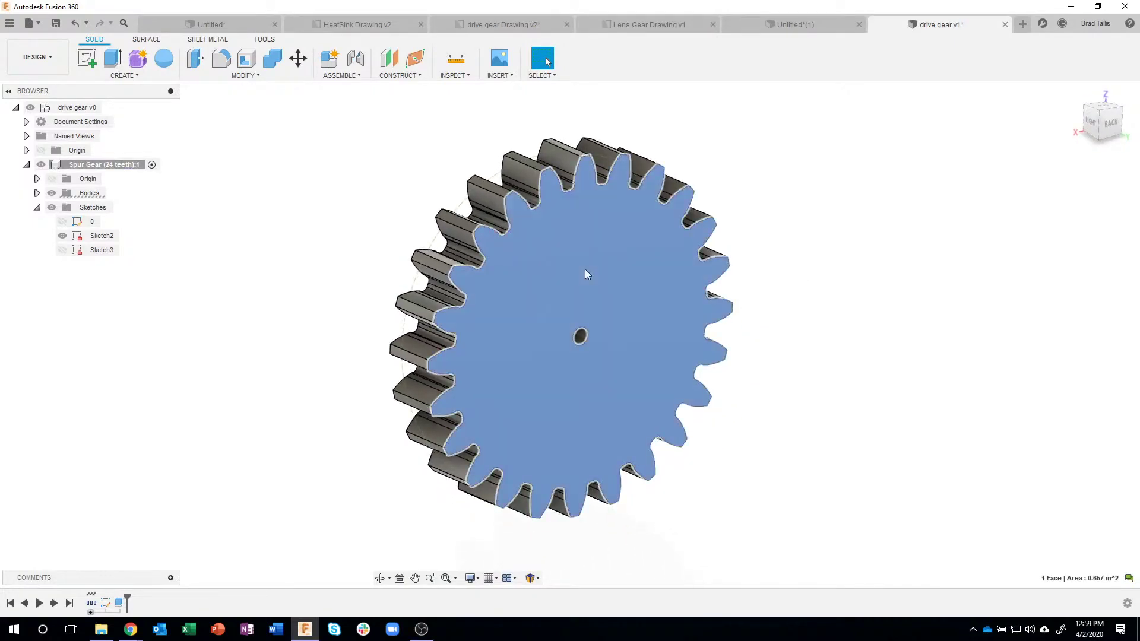
right_click(585, 273)
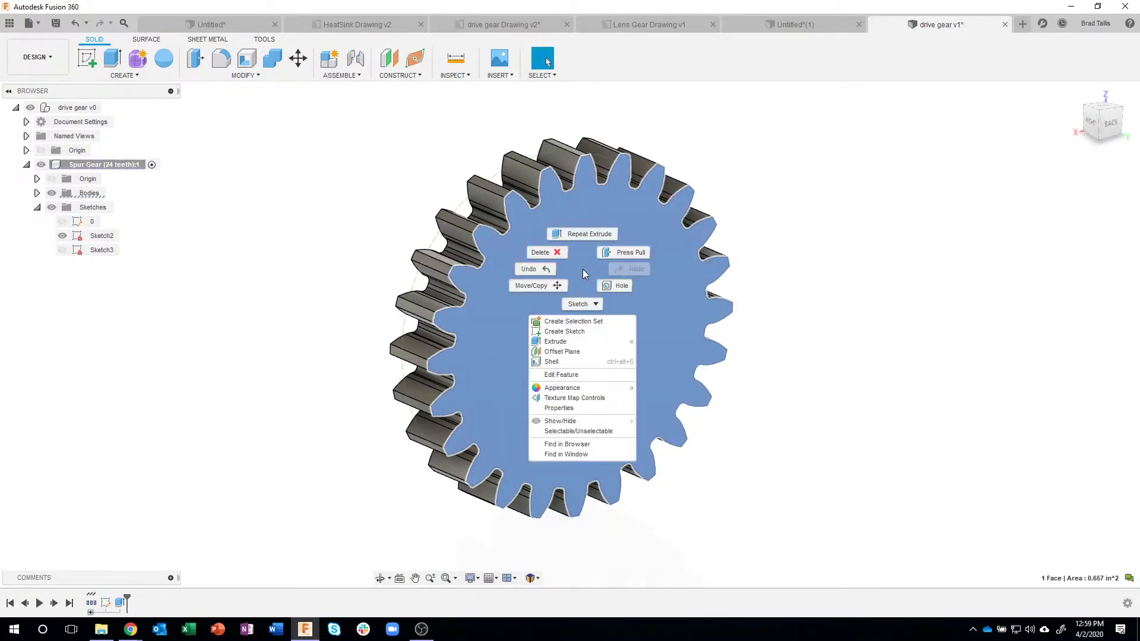
click(585, 335)
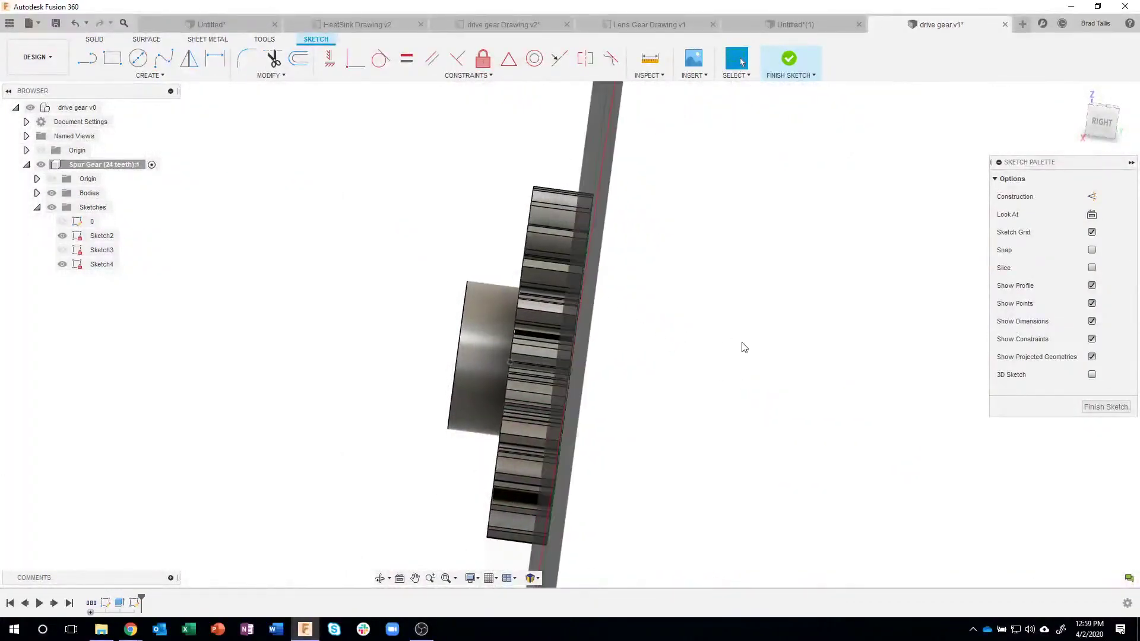
click(1121, 131)
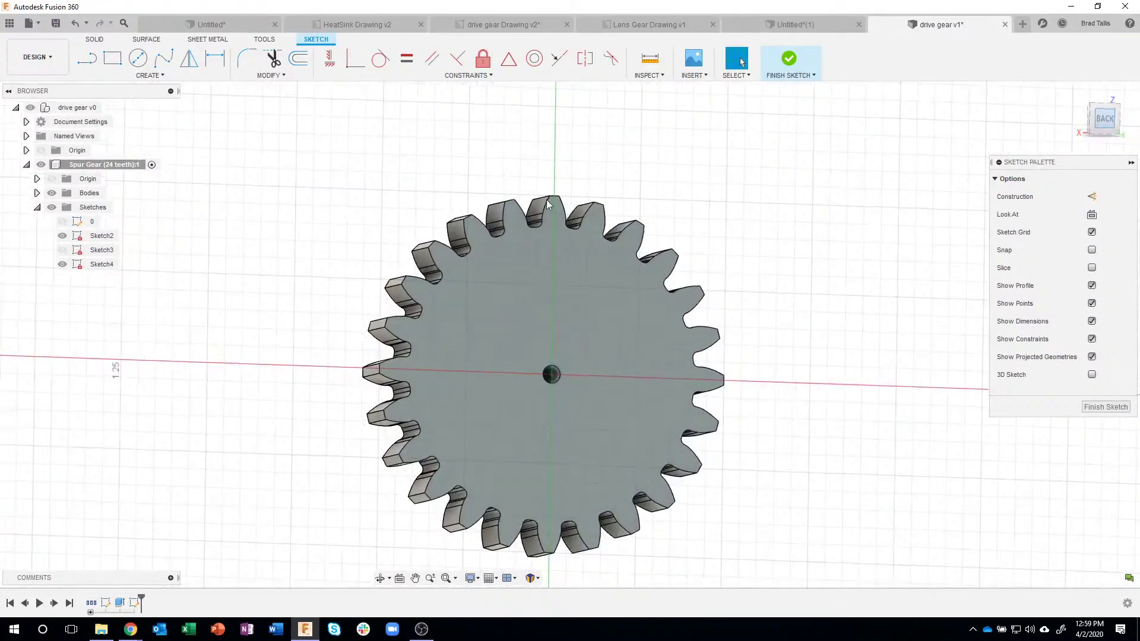
Draw a 0.7 in diameter circle centered on the gear's hole.
click(136, 57)
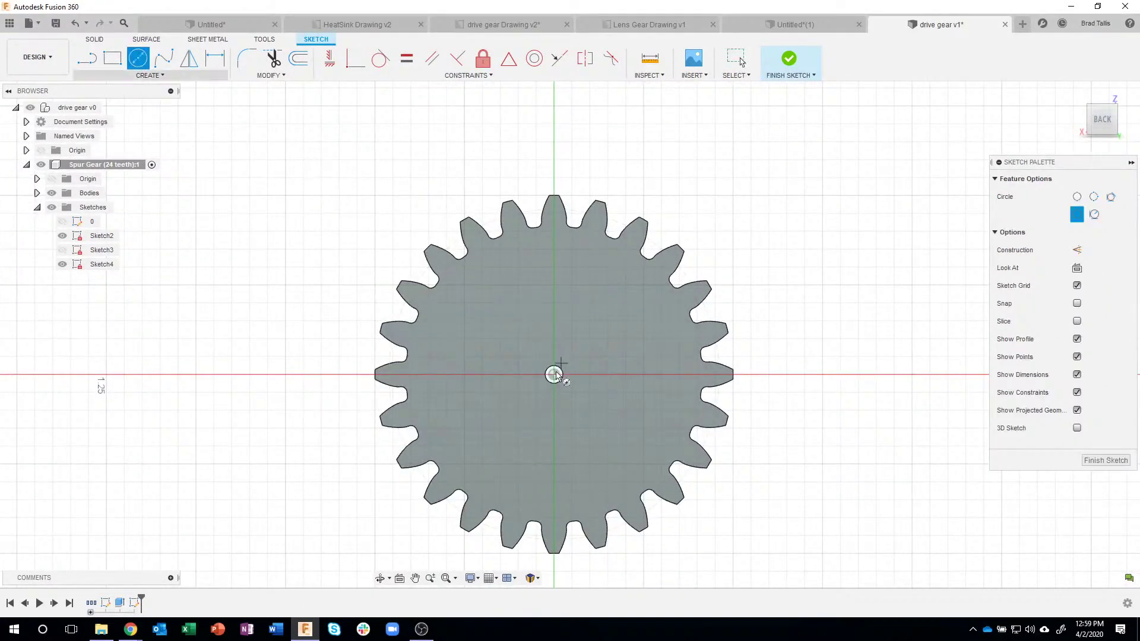
click(555, 374)
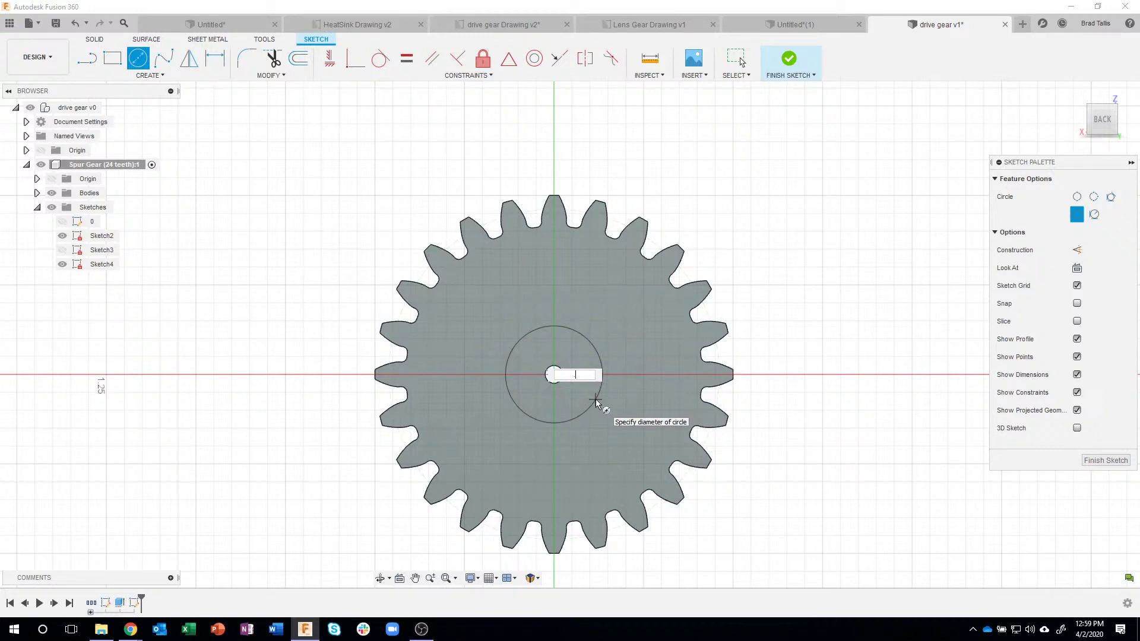
text(.7)
key(Return)
key(Escape)
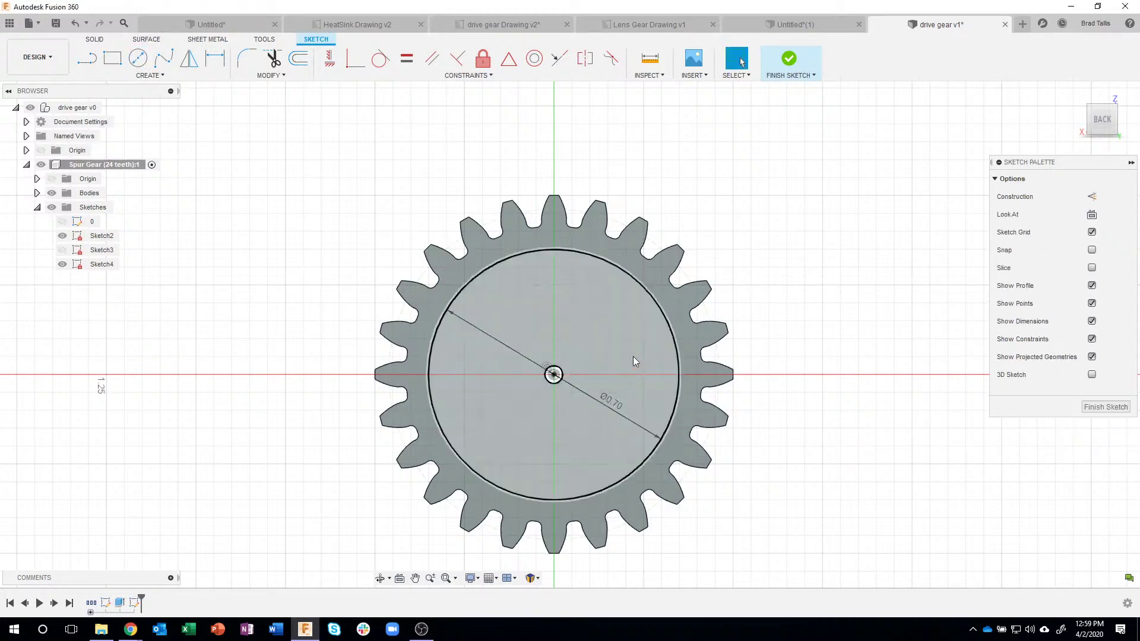
Draw a 0.06 in diameter circle inside the 0.70 in circle, to the left of the center hole.
key(c)
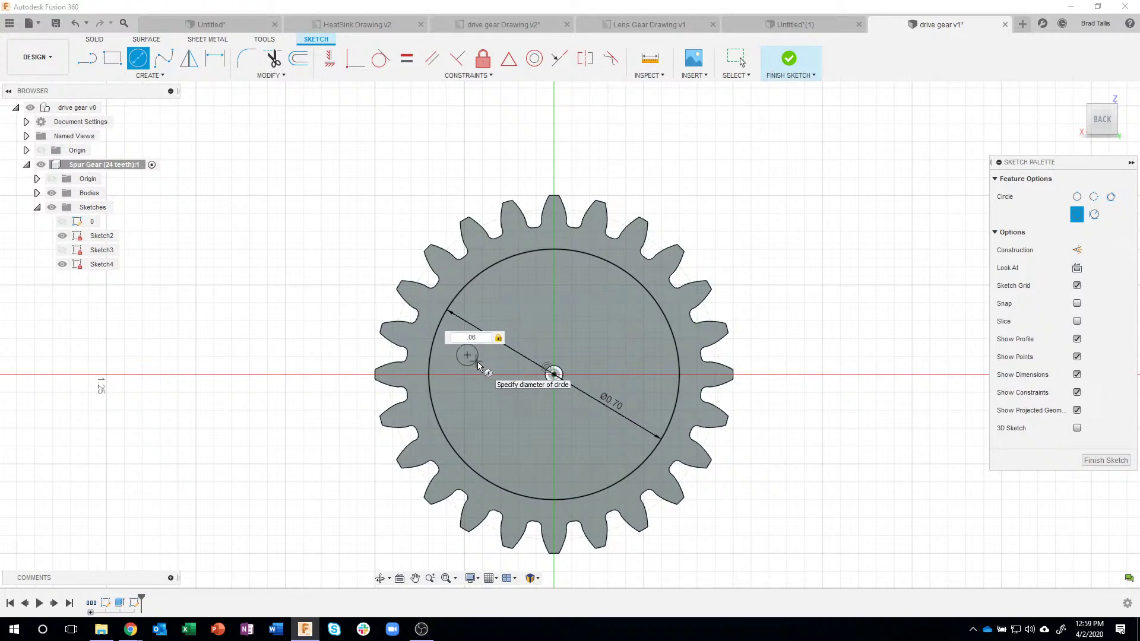
key(Return)
key(Escape)
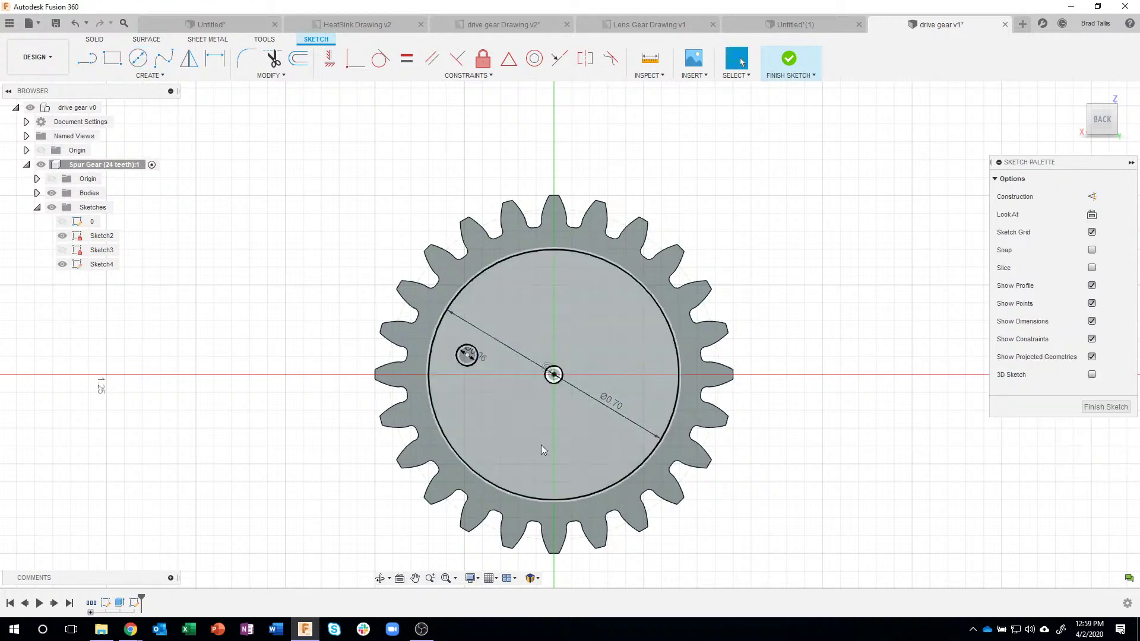
Dimension the horizontal distance between the small circle's center and the gear's center as 0.3 in.
scroll(466, 355, up, 2)
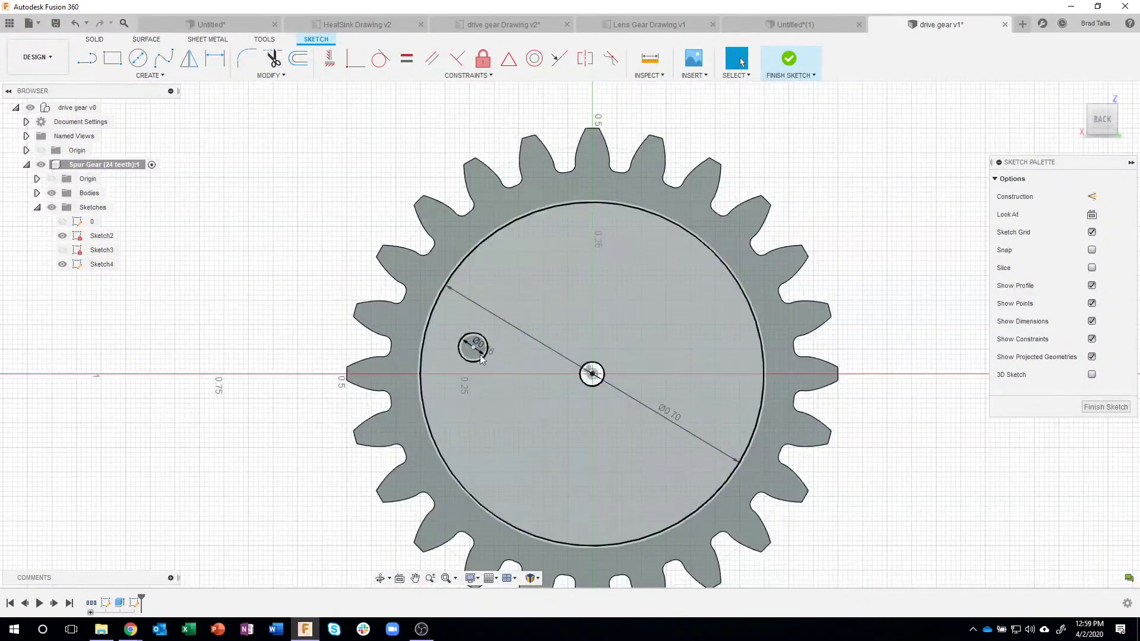
click(214, 58)
click(475, 350)
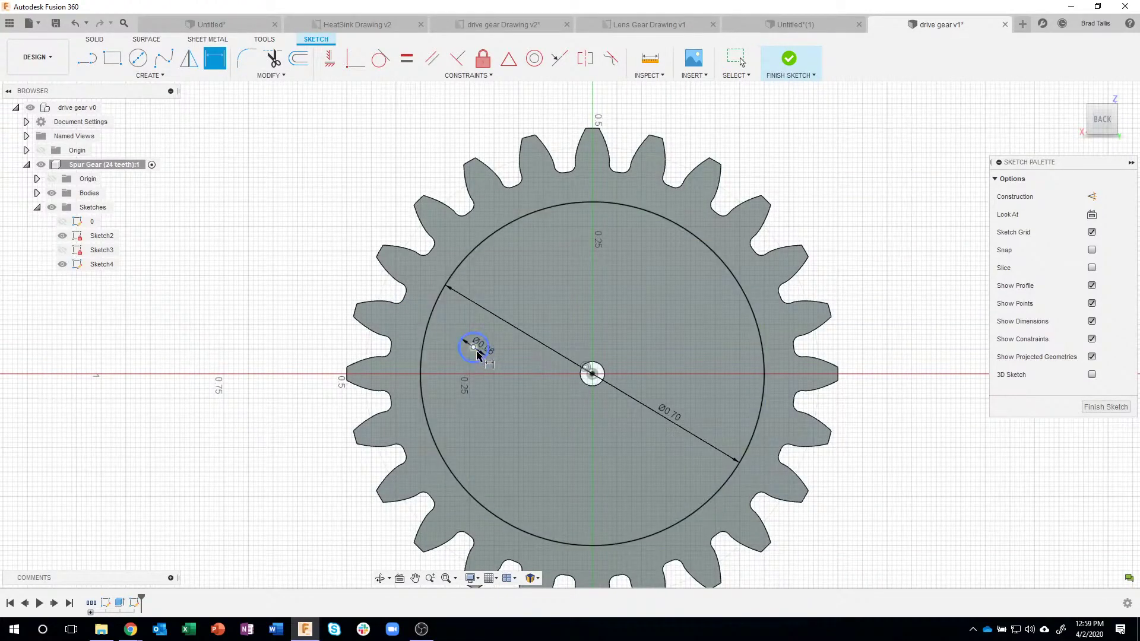
click(592, 374)
click(531, 426)
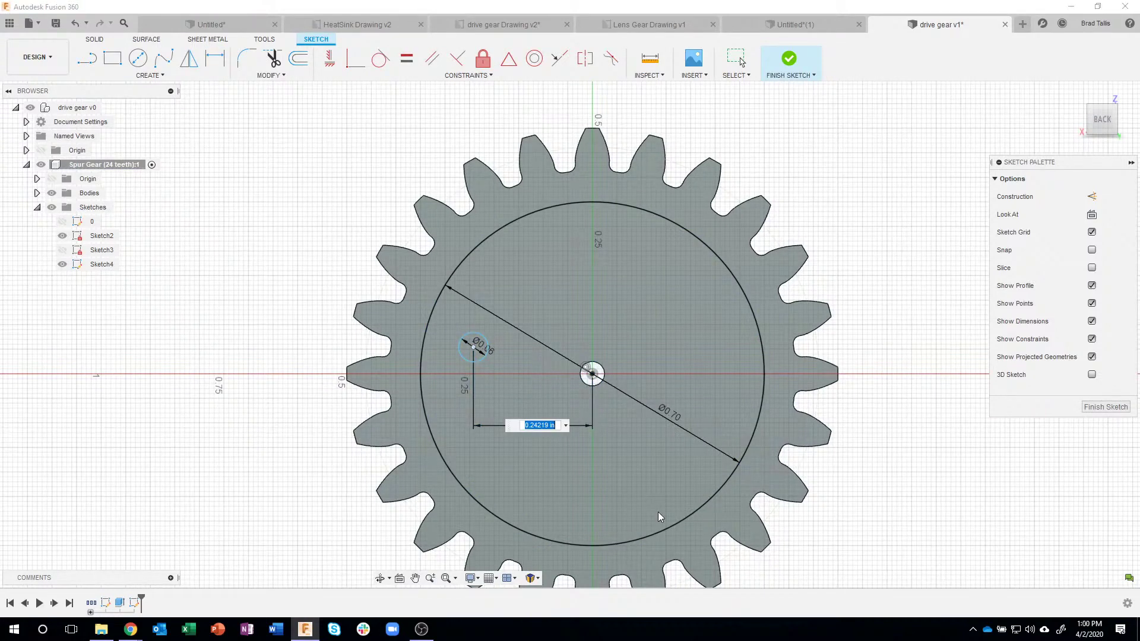
text(.3)
key(Return)
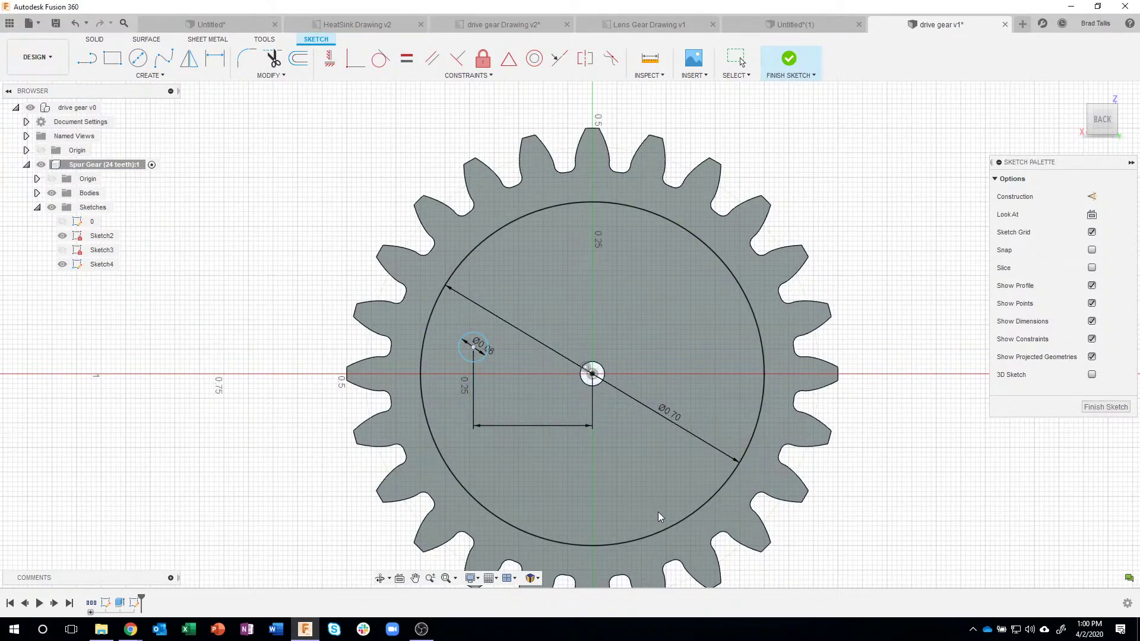
Constrain the small circle's center to align horizontally with the gear's center.
click(330, 59)
click(445, 348)
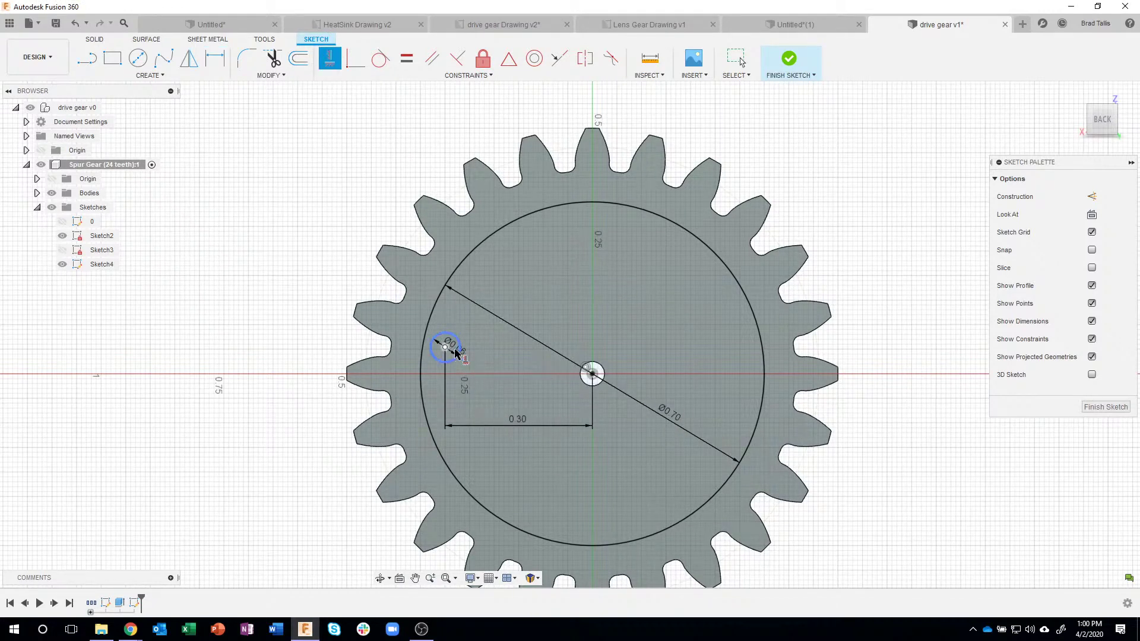
click(592, 374)
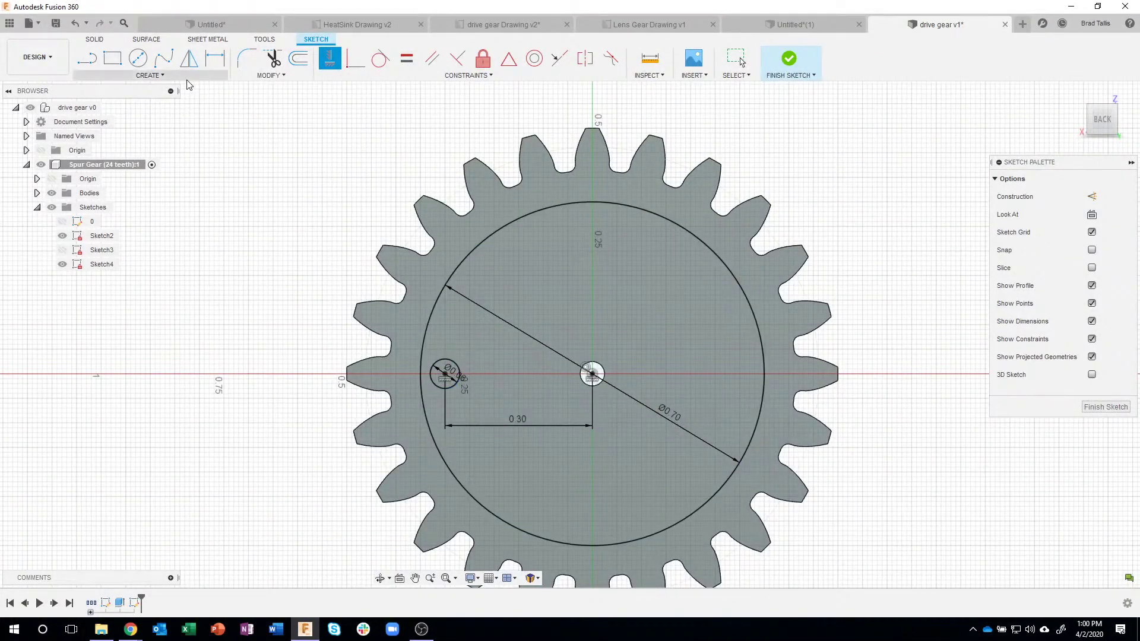
Pattern the small circle around the gear's center with a quantity of 2 and finish the sketch.
click(149, 75)
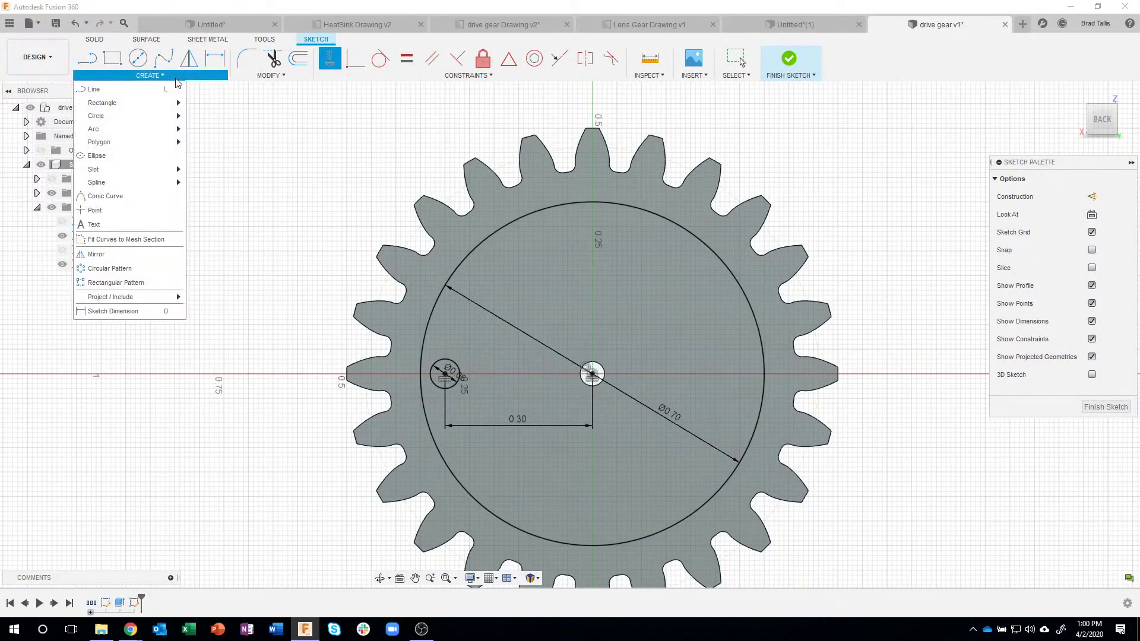
click(134, 269)
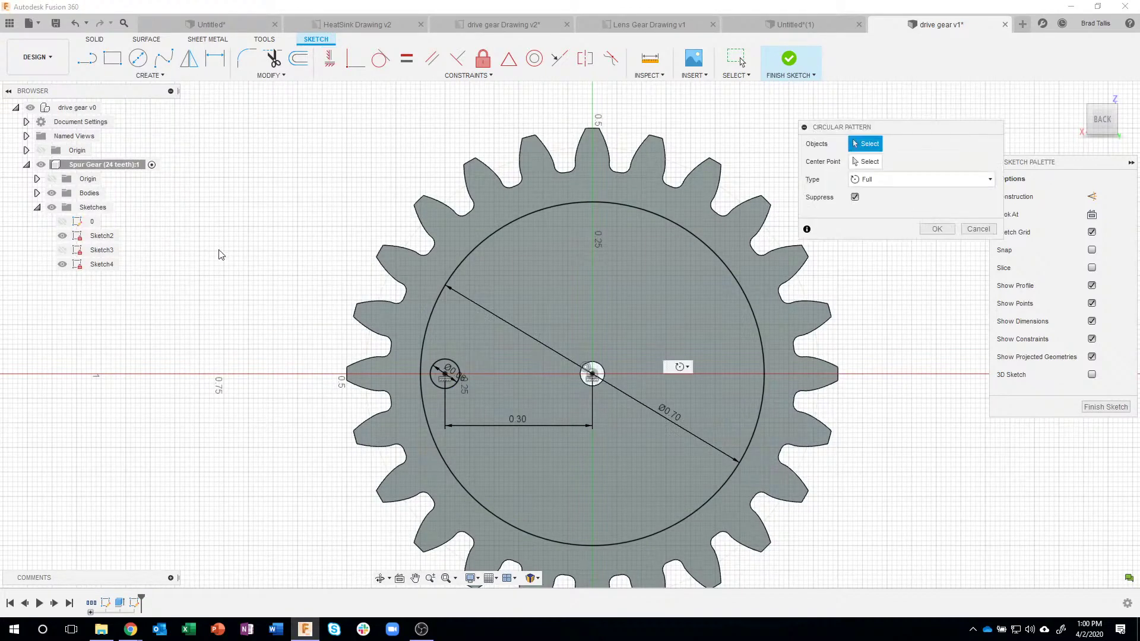
click(454, 365)
click(867, 162)
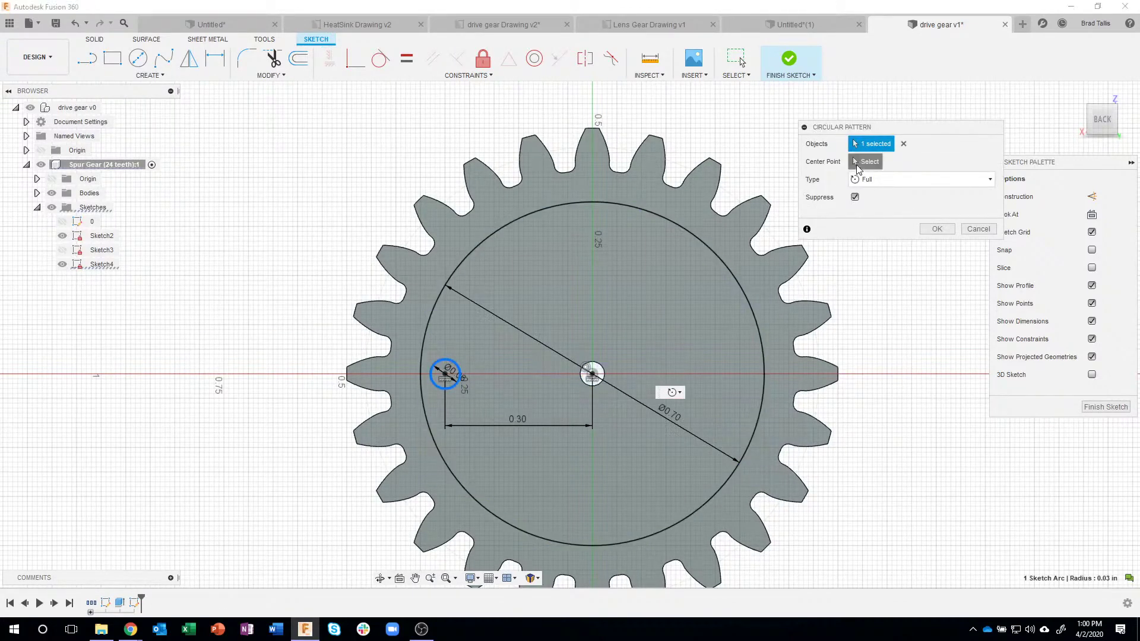
click(592, 375)
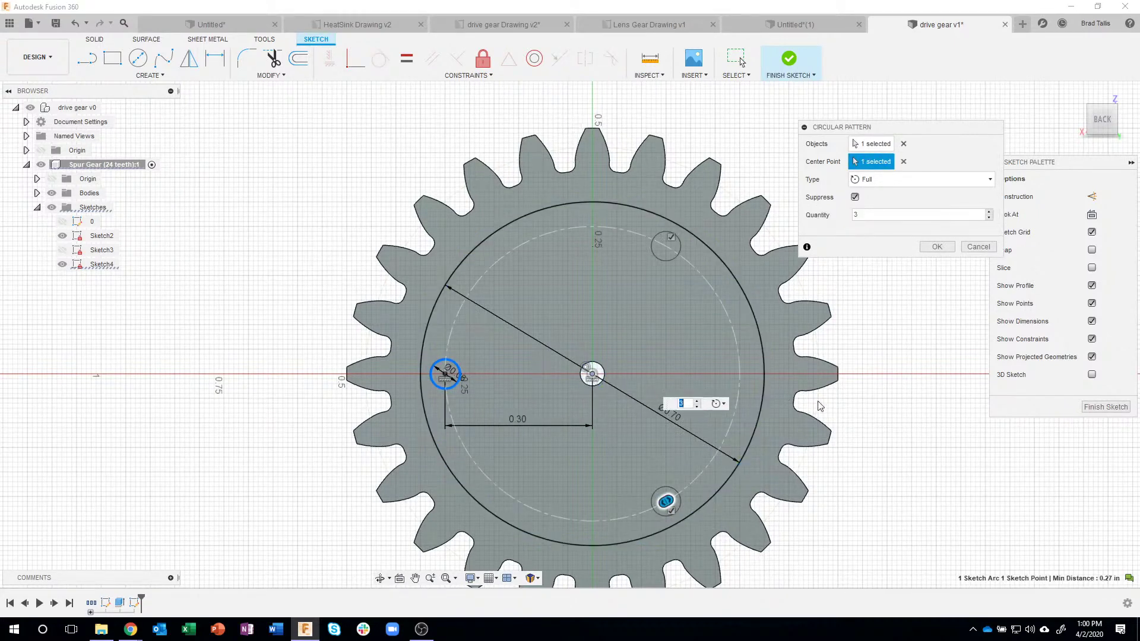
click(989, 217)
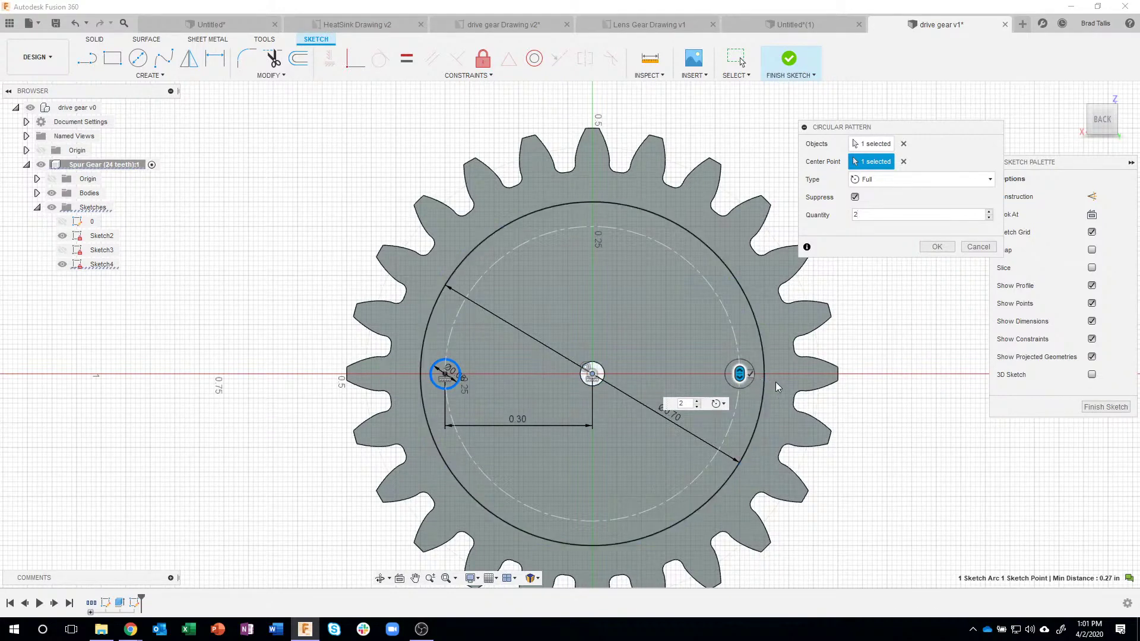
click(936, 248)
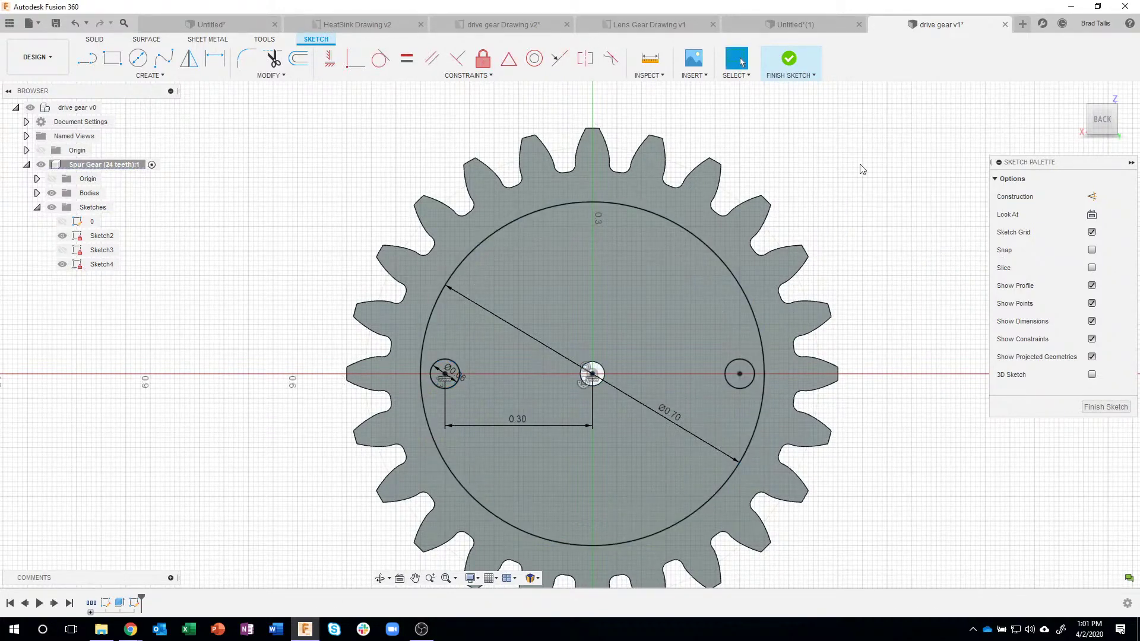
click(789, 58)
Cut the area inside the 0.70 in circle, excluding the small circles, 0.1 in deep into the gear's back face.
shift+middle_drag(839, 321, 793, 305)
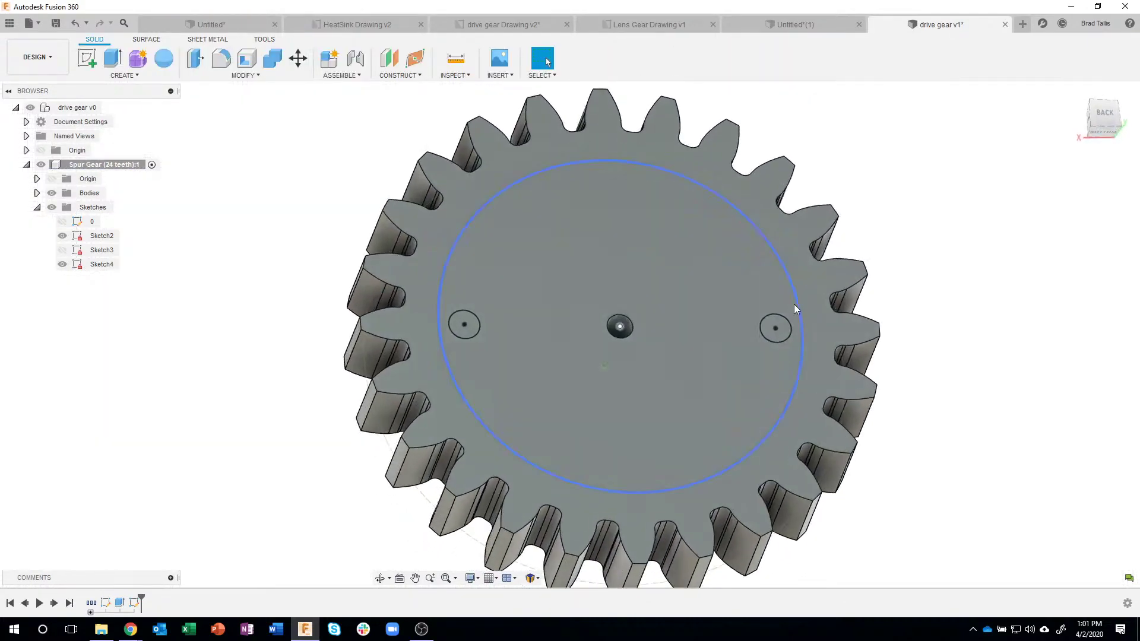
shift+middle_drag(841, 102, 854, 92)
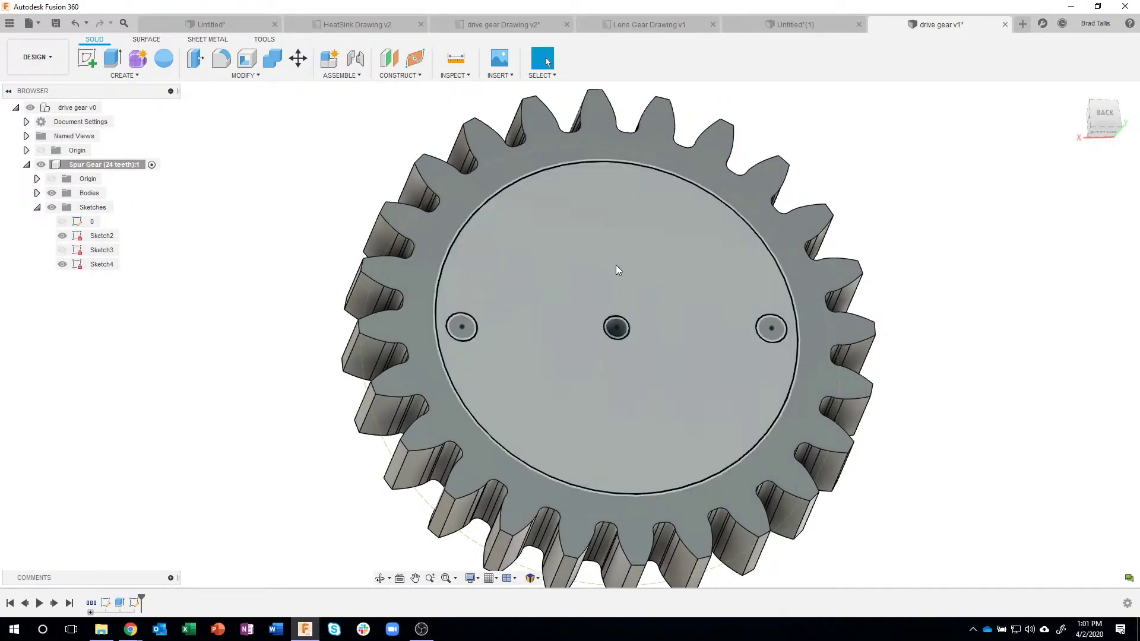
right_click(615, 265)
click(603, 318)
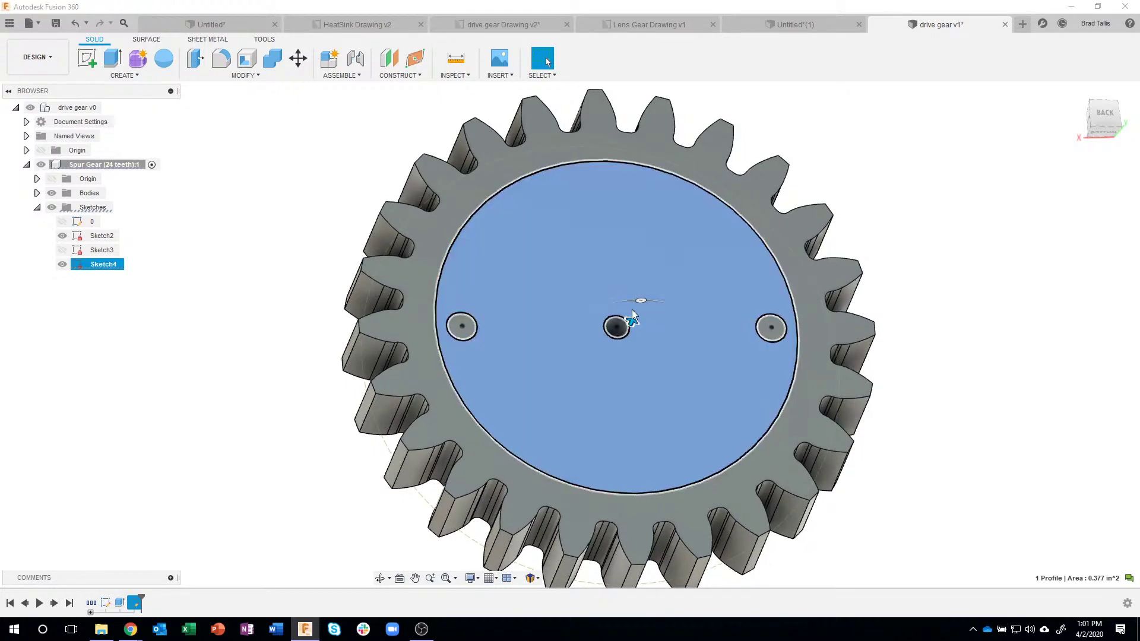
drag(638, 318, 616, 337)
shift+middle_drag(524, 306, 433, 296)
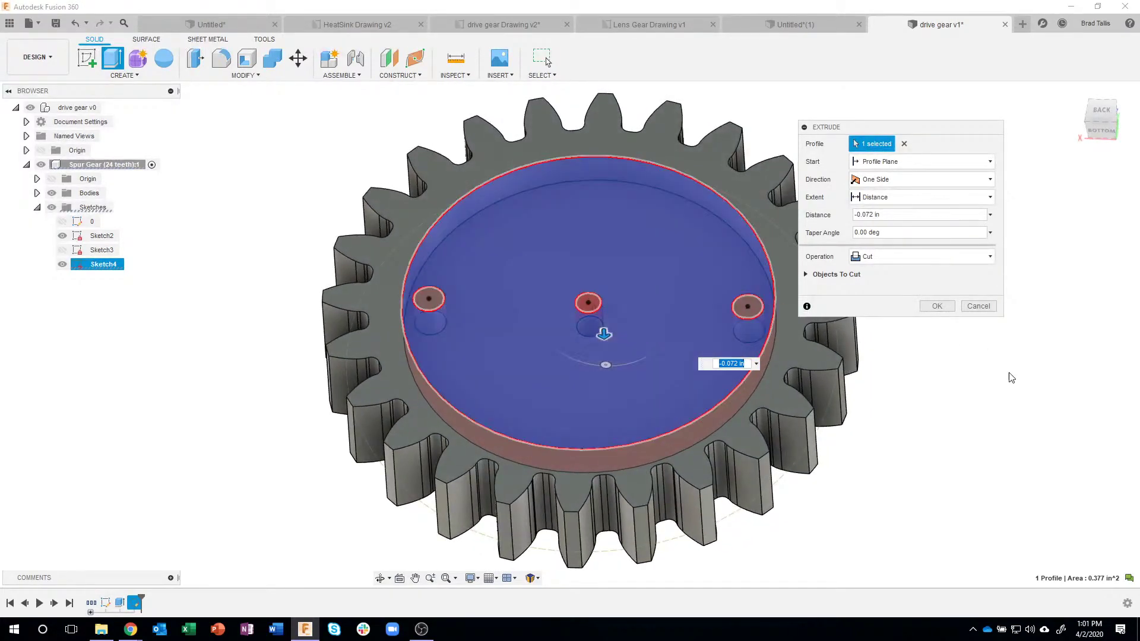
shift+middle_drag(1004, 439, 953, 332)
drag(911, 216, 832, 216)
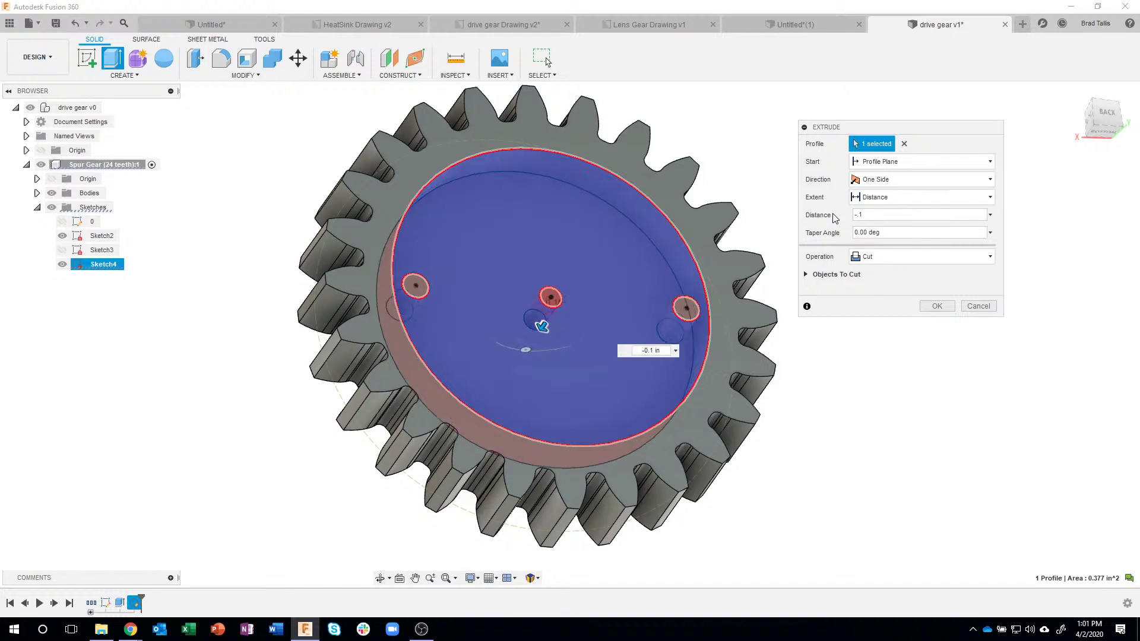
click(938, 308)
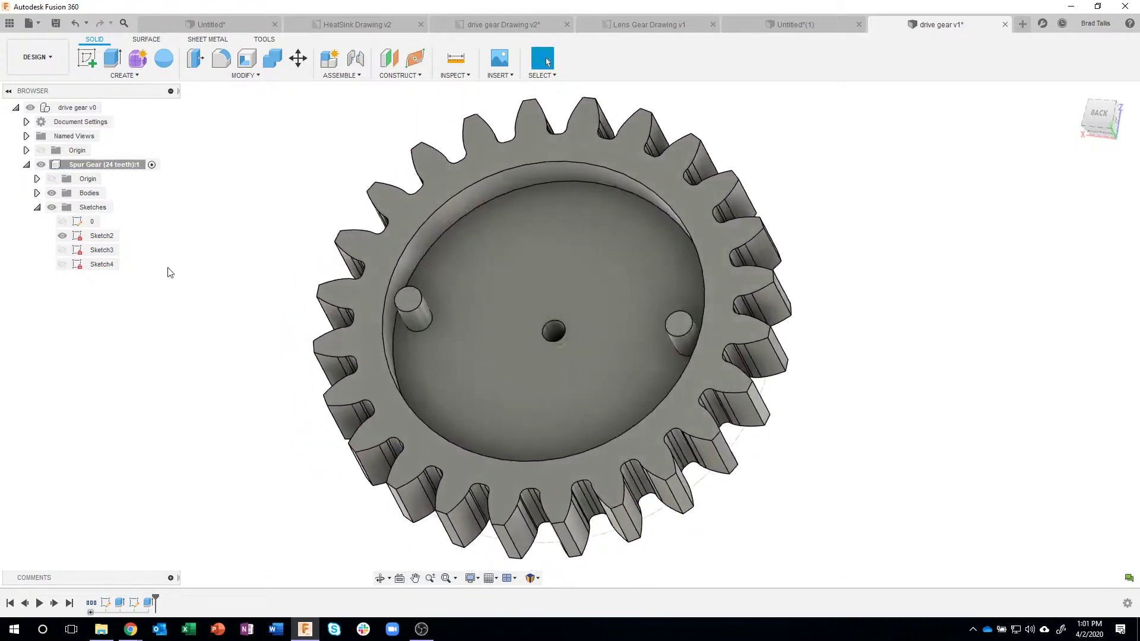
Show Sketch4, cut its two small circles through the gear, and hide Sketch4 and Sketch2.
click(61, 264)
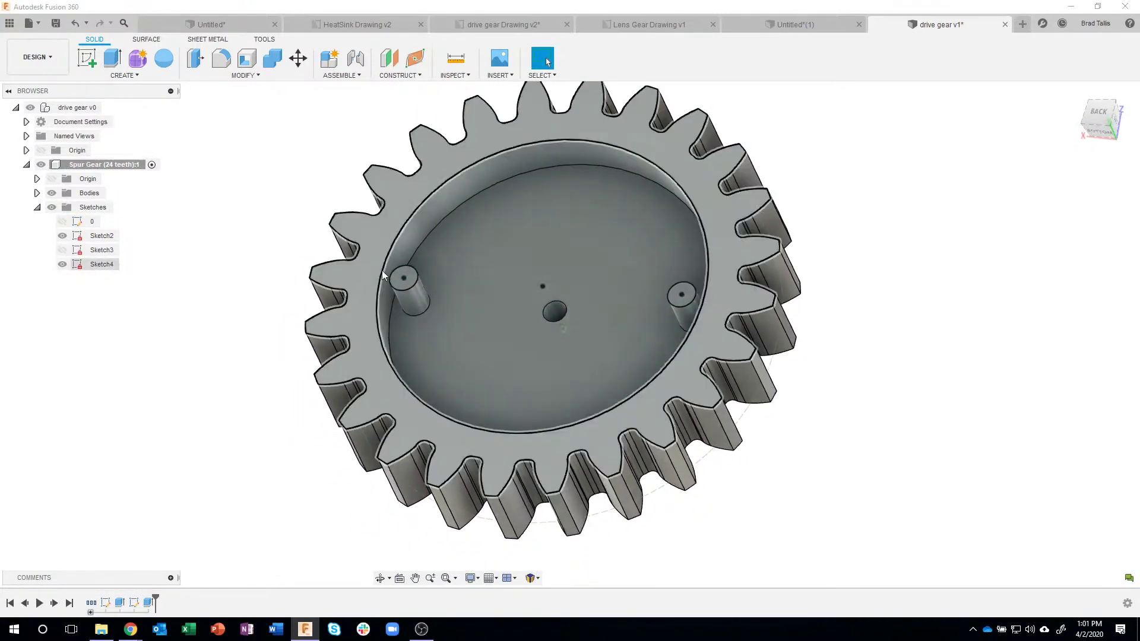
click(413, 269)
click(782, 303)
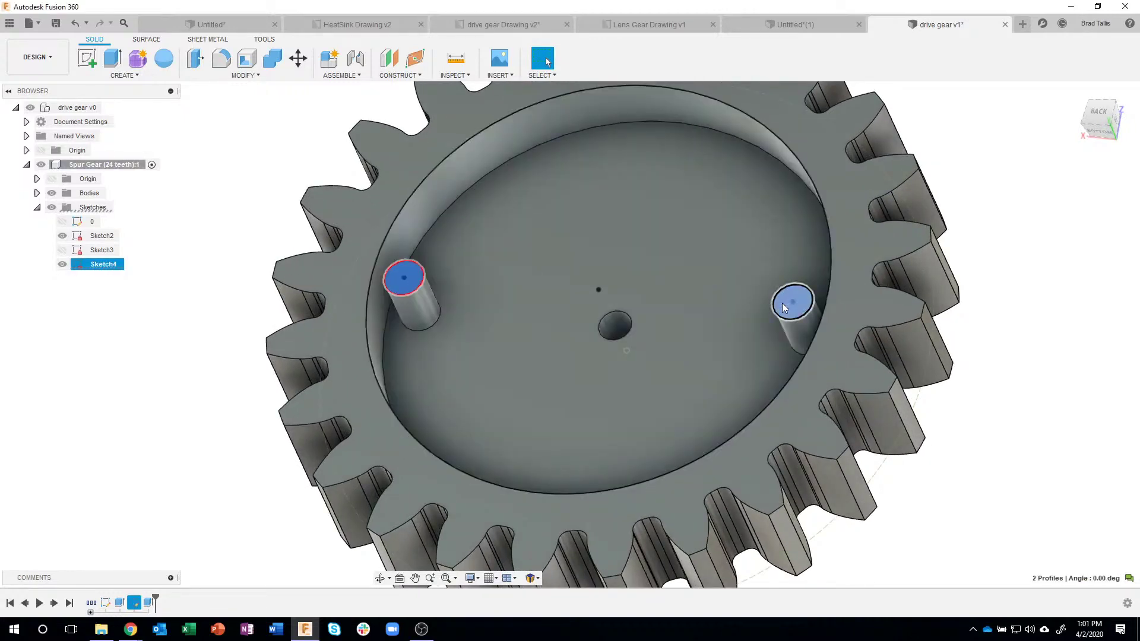
right_click(782, 303)
click(768, 351)
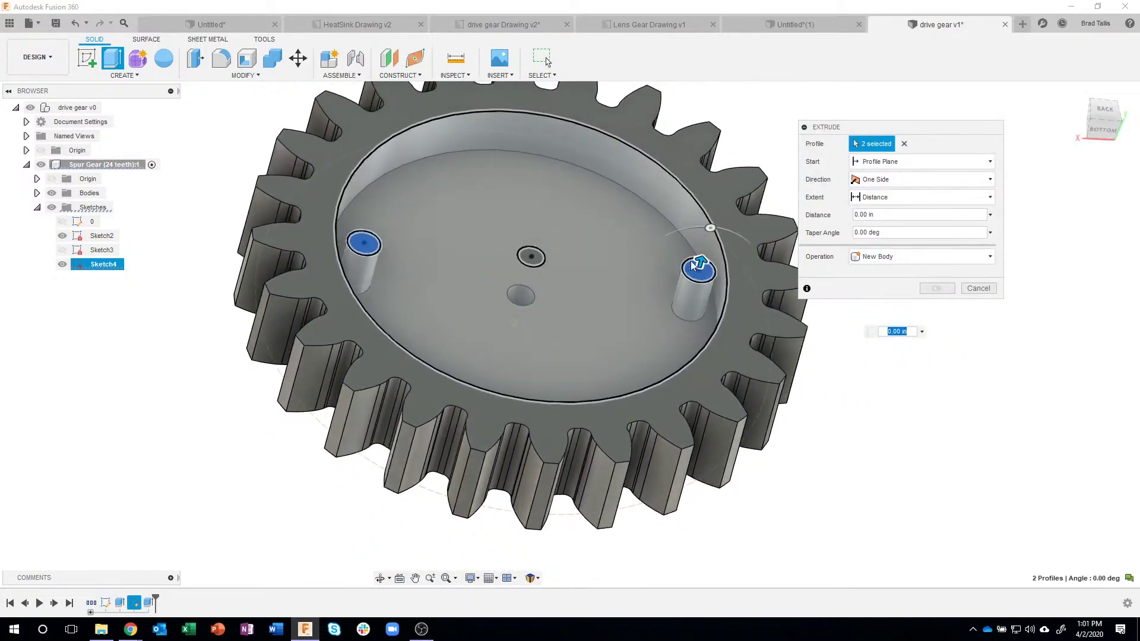
drag(693, 265, 688, 306)
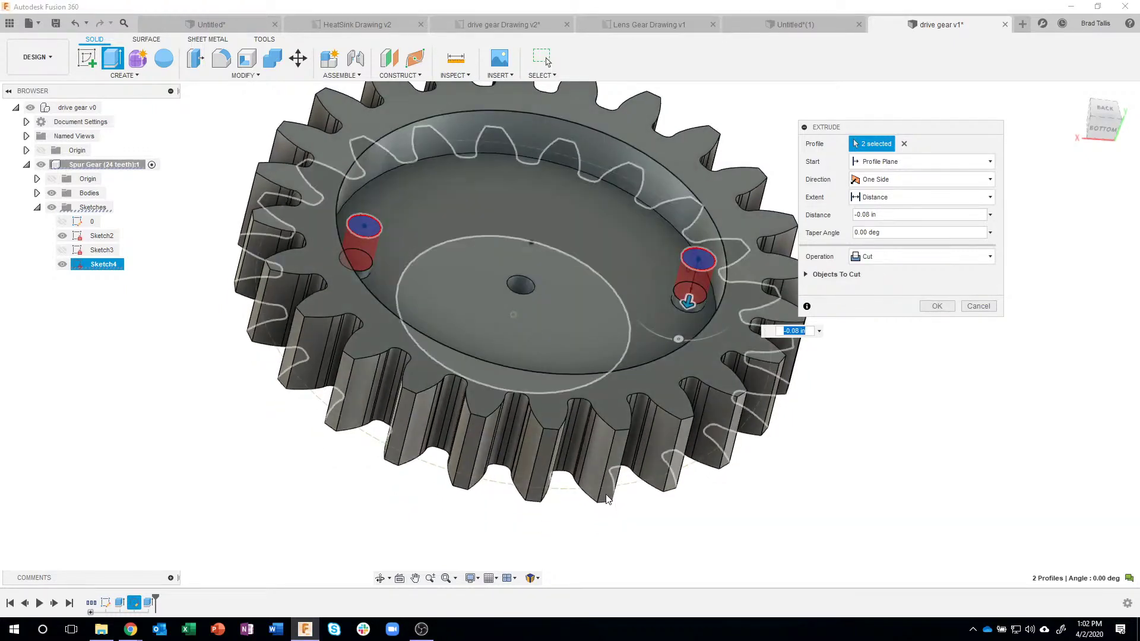
click(606, 500)
shift+middle_drag(691, 537, 750, 512)
click(936, 306)
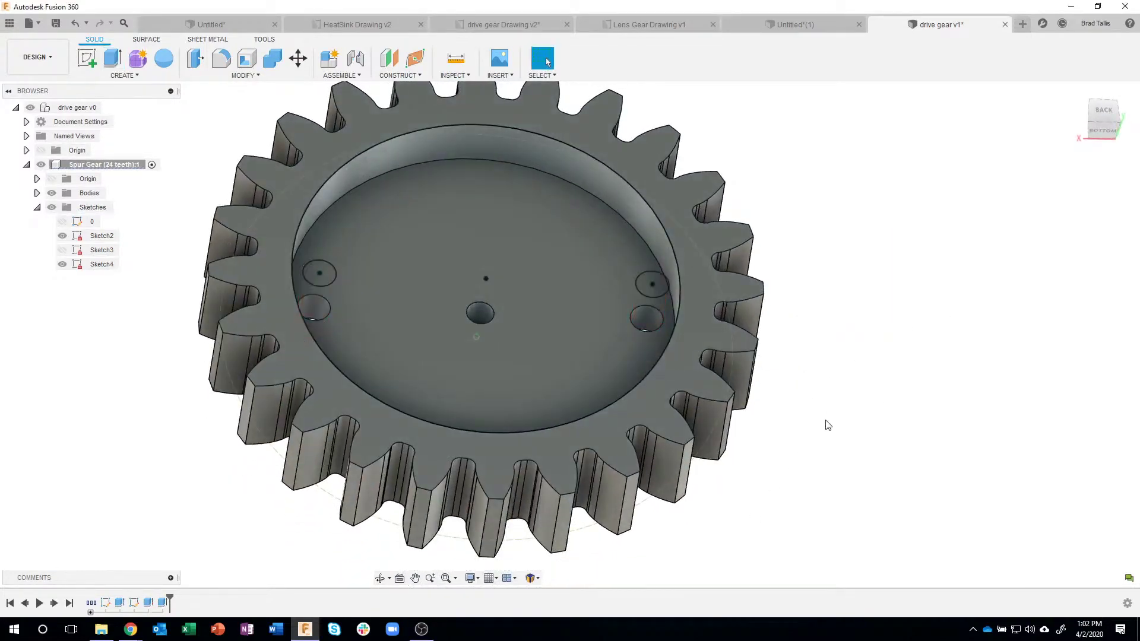
click(63, 265)
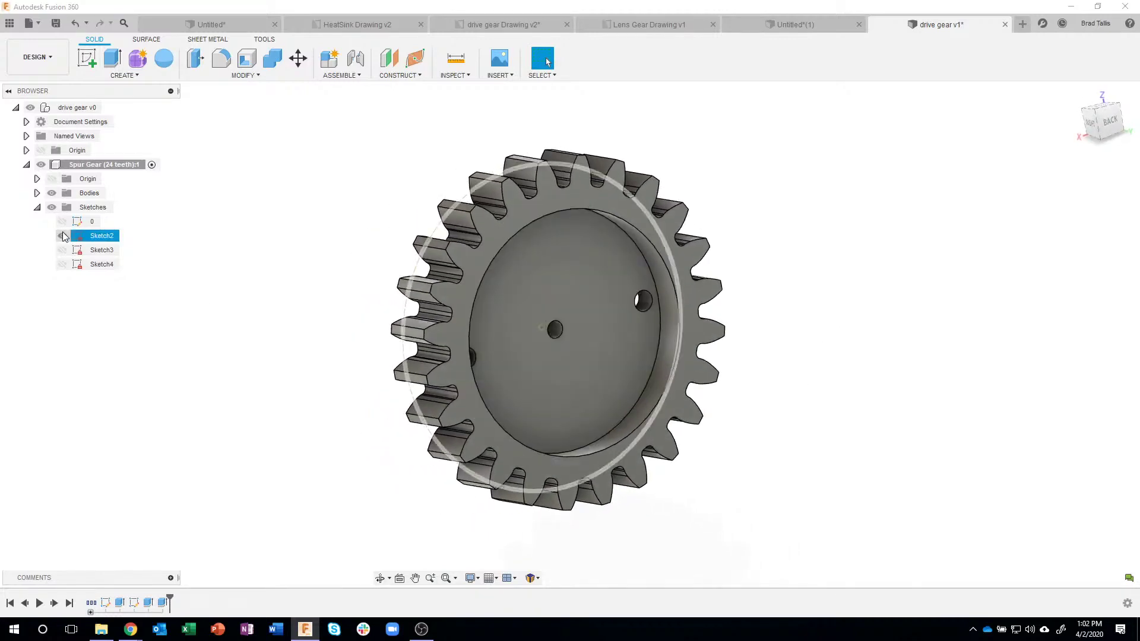
scroll(572, 250, up, 1)
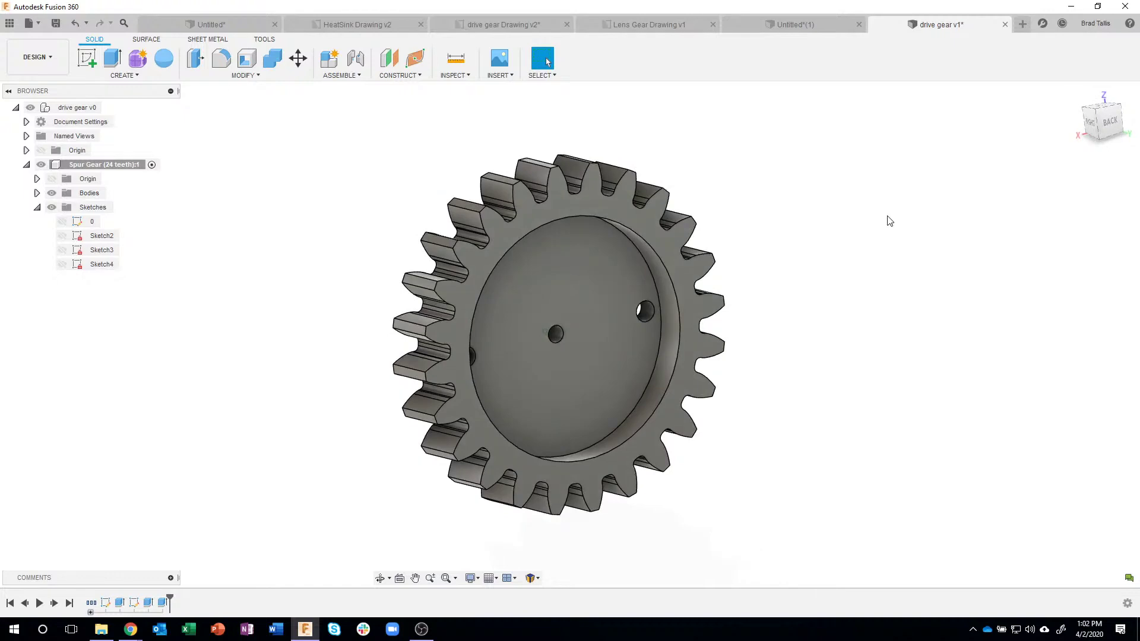
Apply the Nylon 6-6 (White) plastic appearance to the gear body.
key(a)
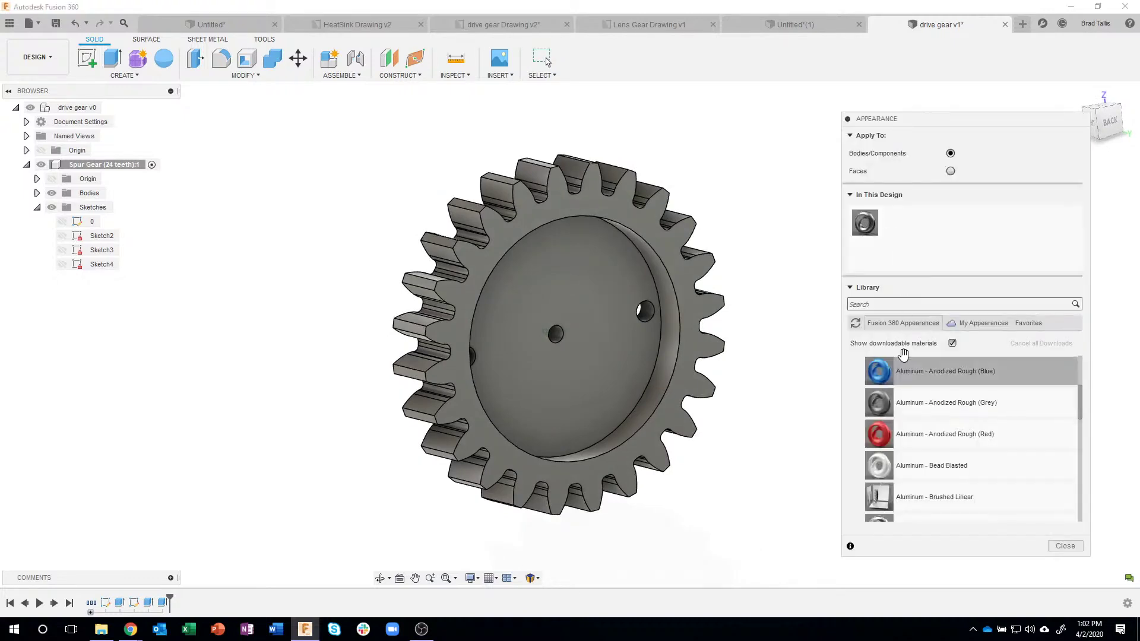
drag(1077, 399, 1077, 357)
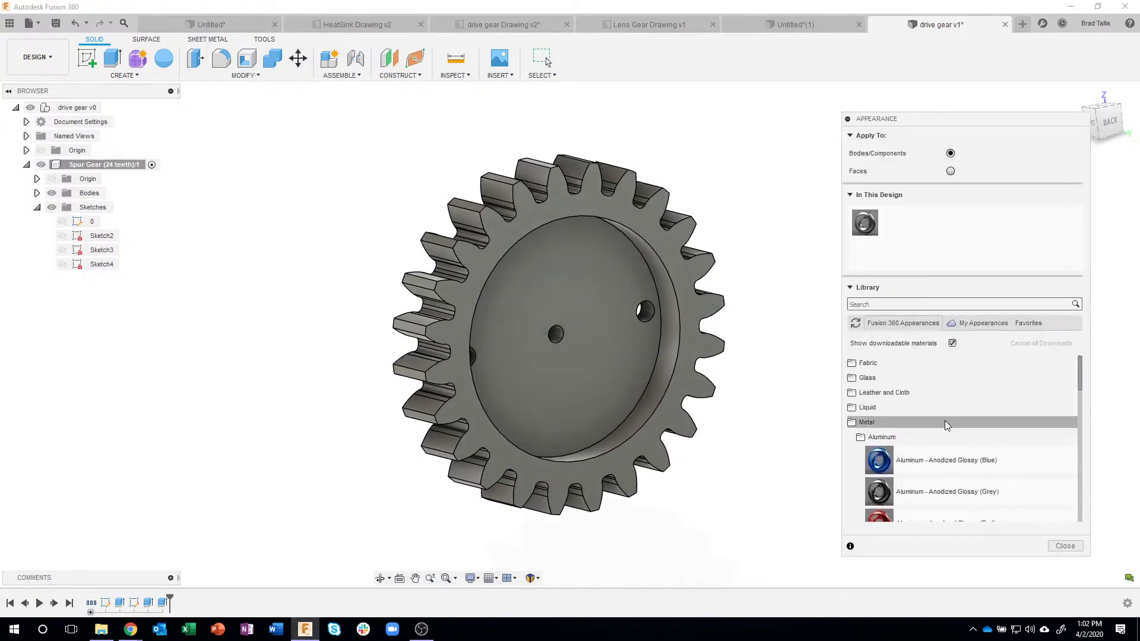
click(881, 437)
click(876, 423)
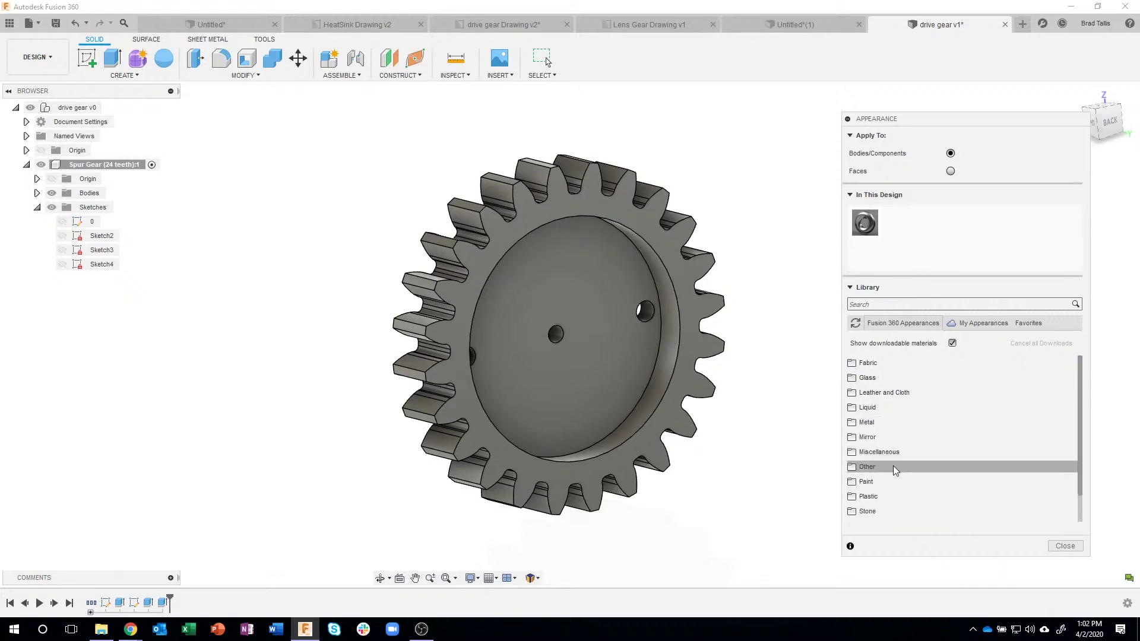
click(879, 497)
scroll(934, 497, down, 1)
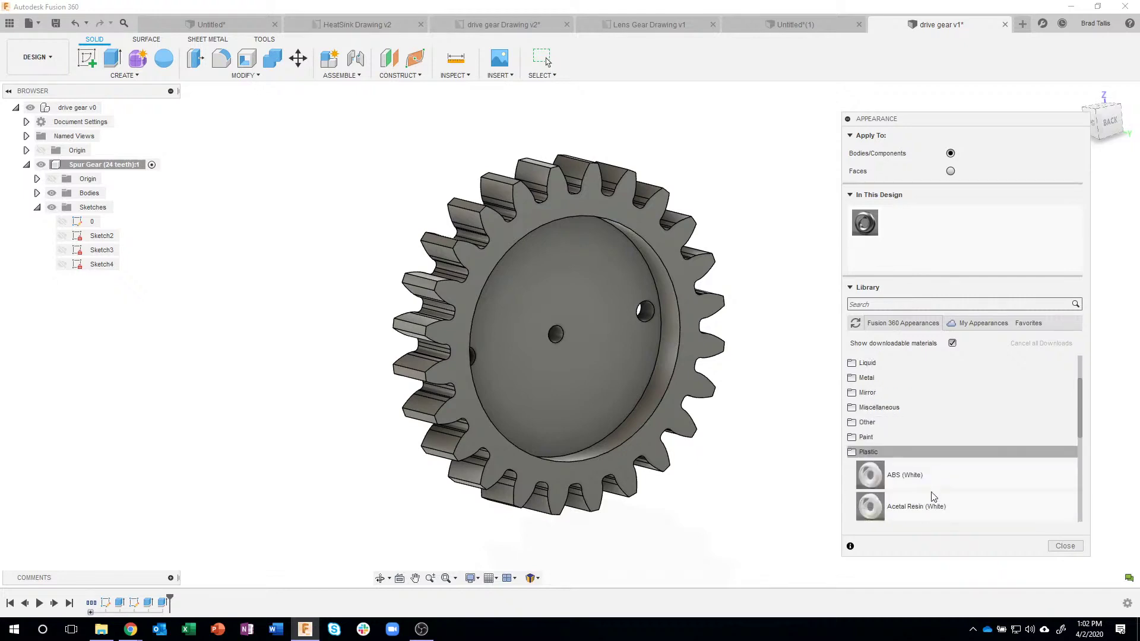
scroll(933, 497, down, 1)
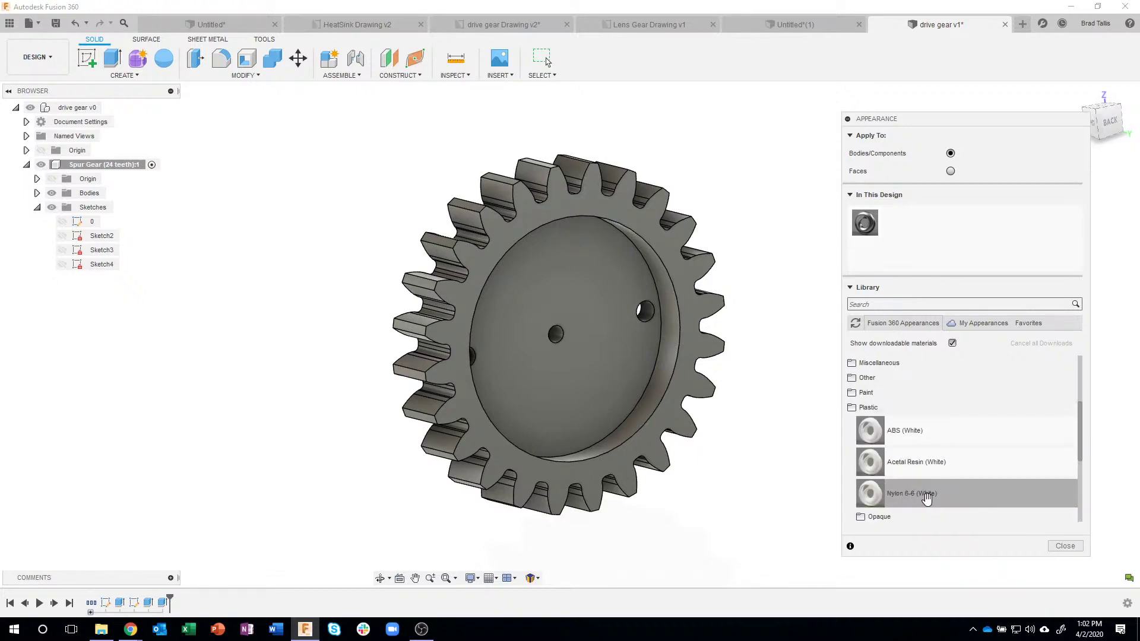
drag(926, 499, 620, 314)
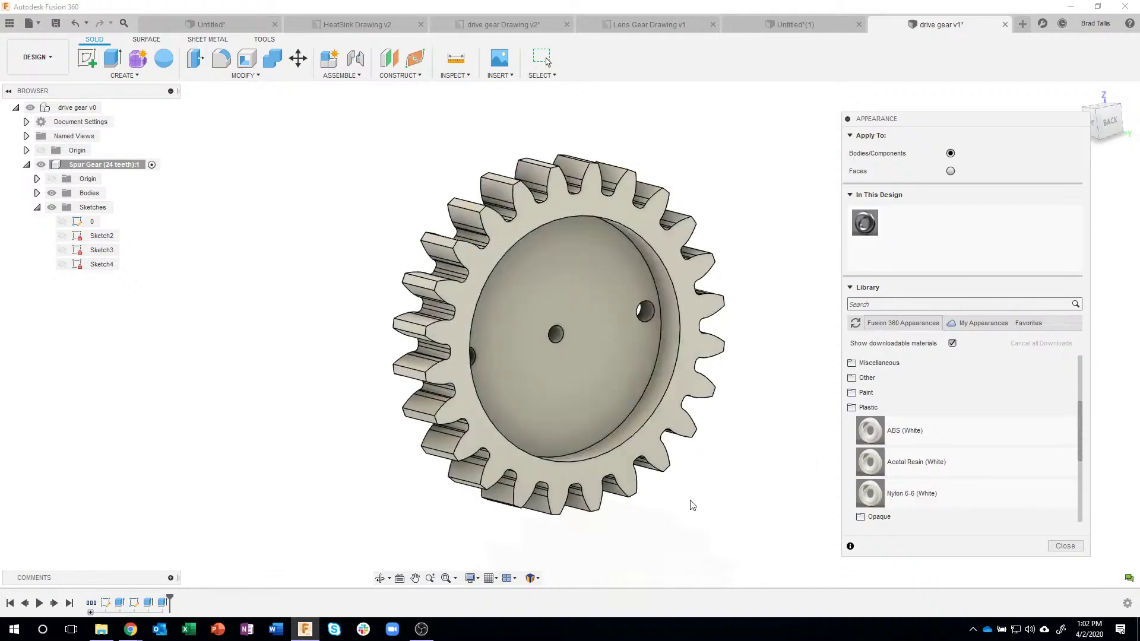
shift+middle_drag(692, 507, 696, 511)
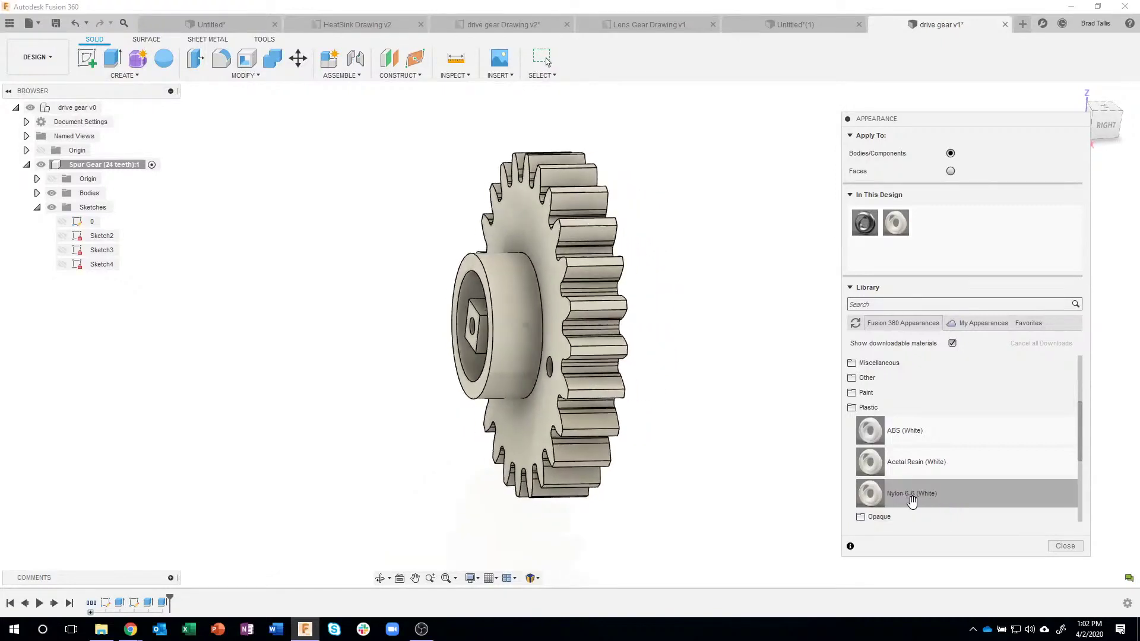
click(1065, 546)
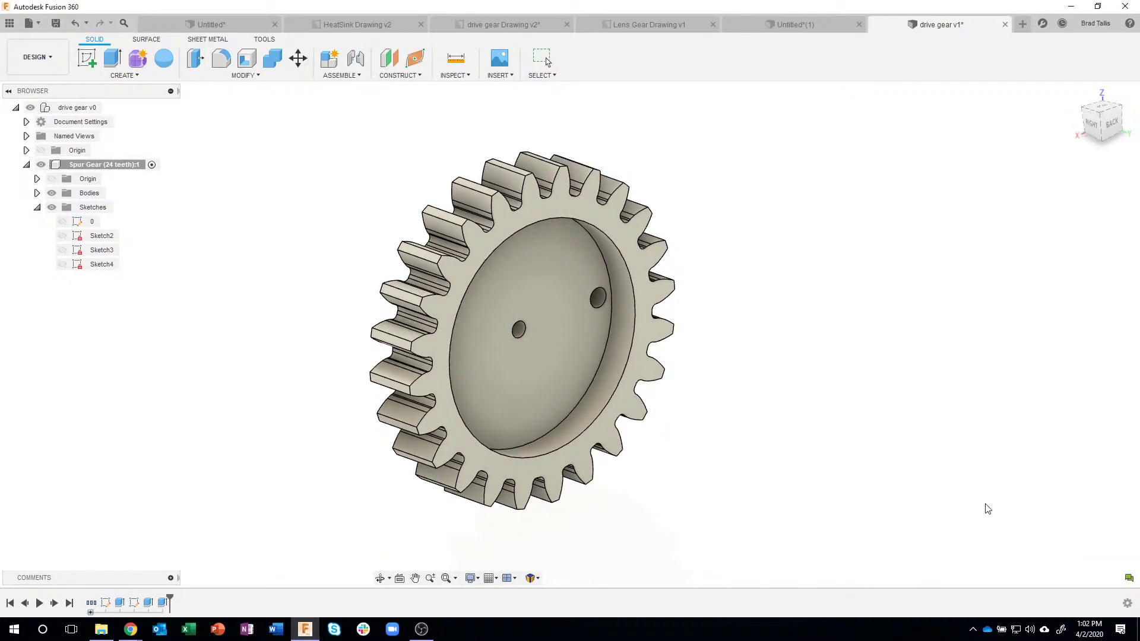
Assign the Nylon 6/6 plastic physical material to the gear body.
click(136, 76)
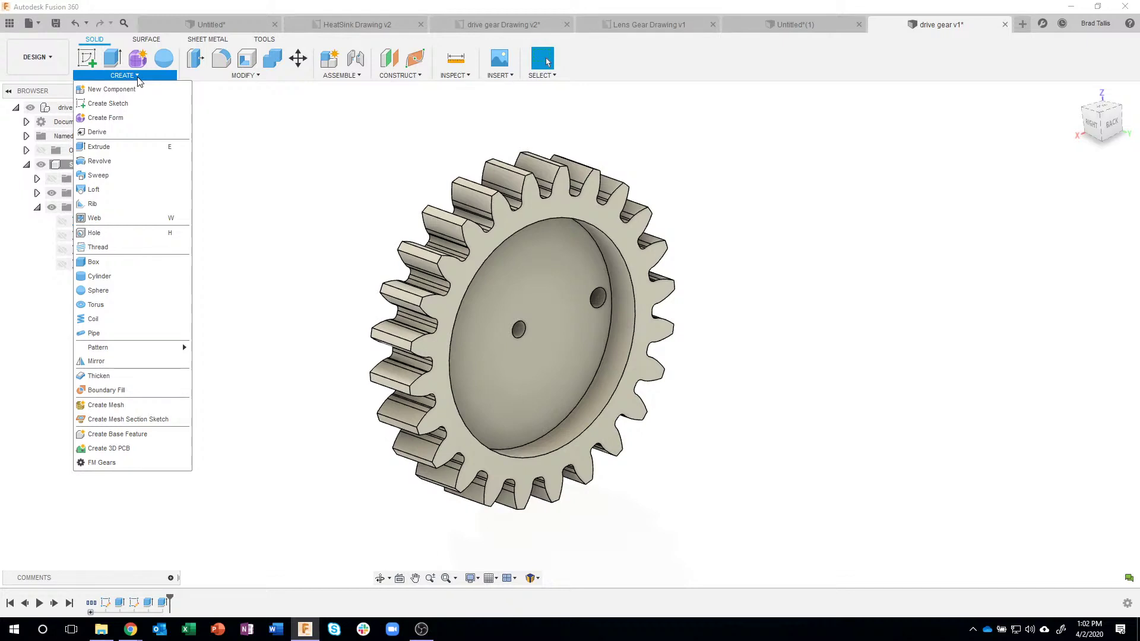
click(224, 76)
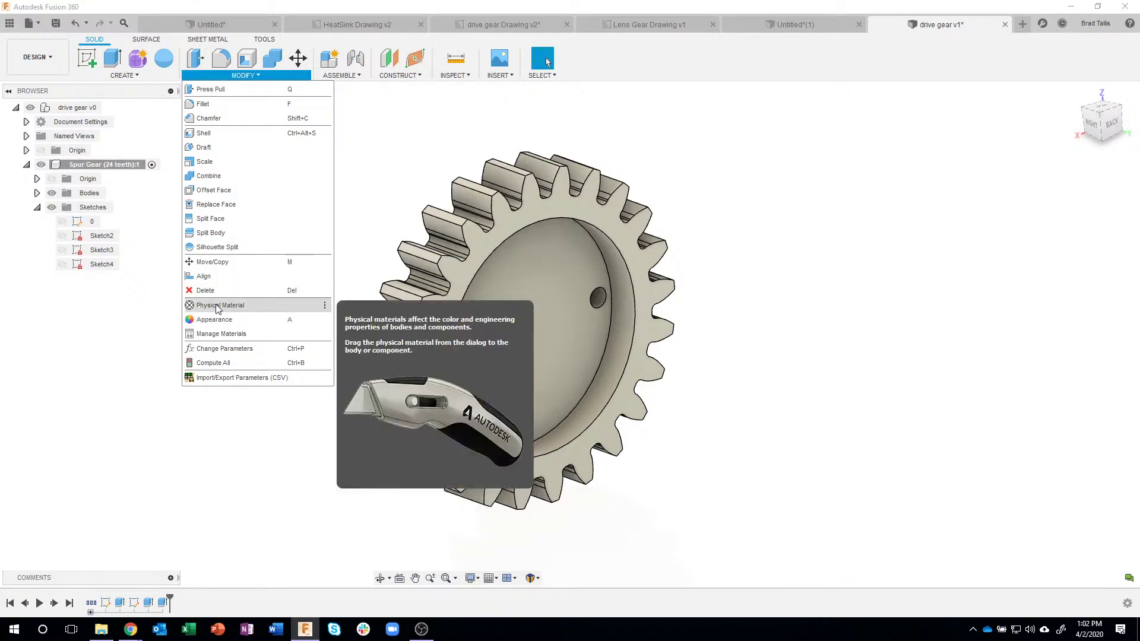
click(248, 305)
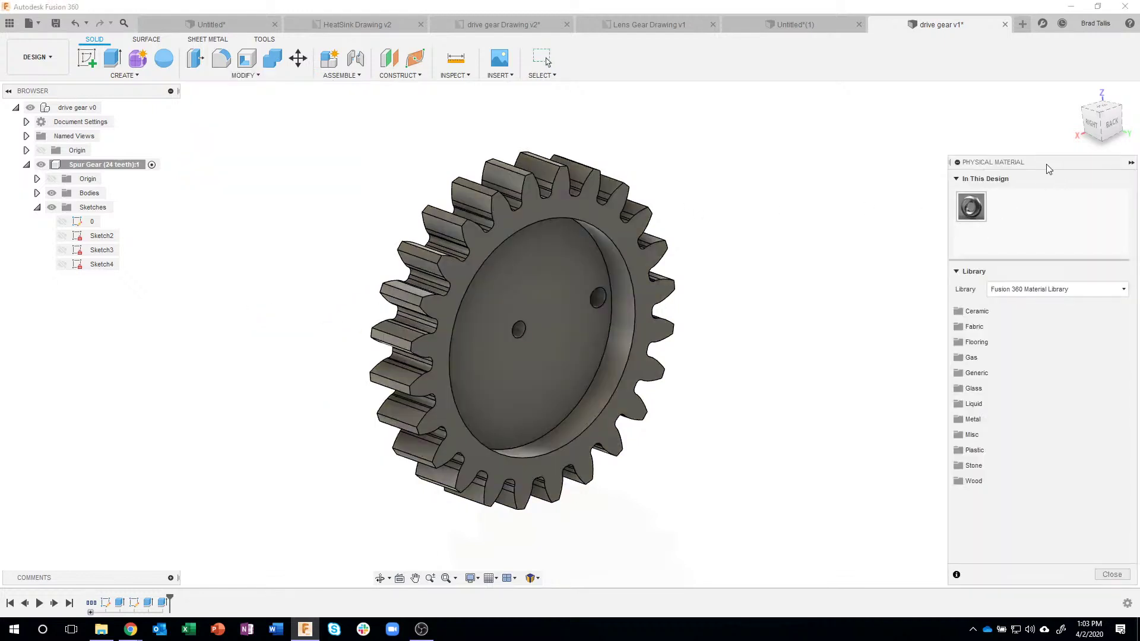
click(985, 451)
scroll(1033, 469, down, 2)
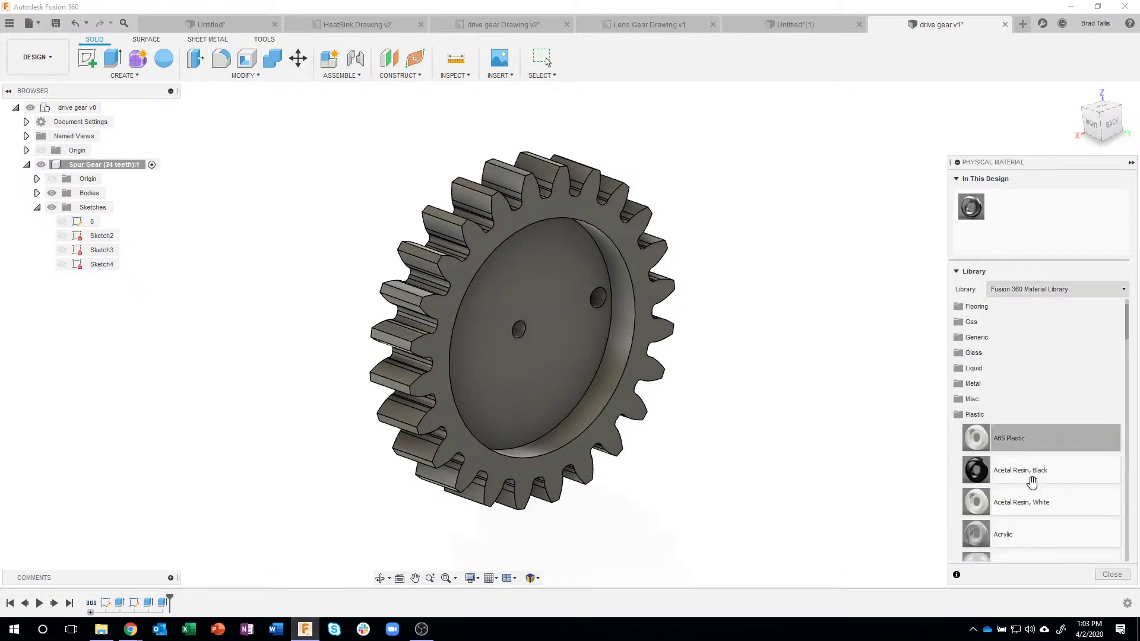
scroll(1032, 458, down, 5)
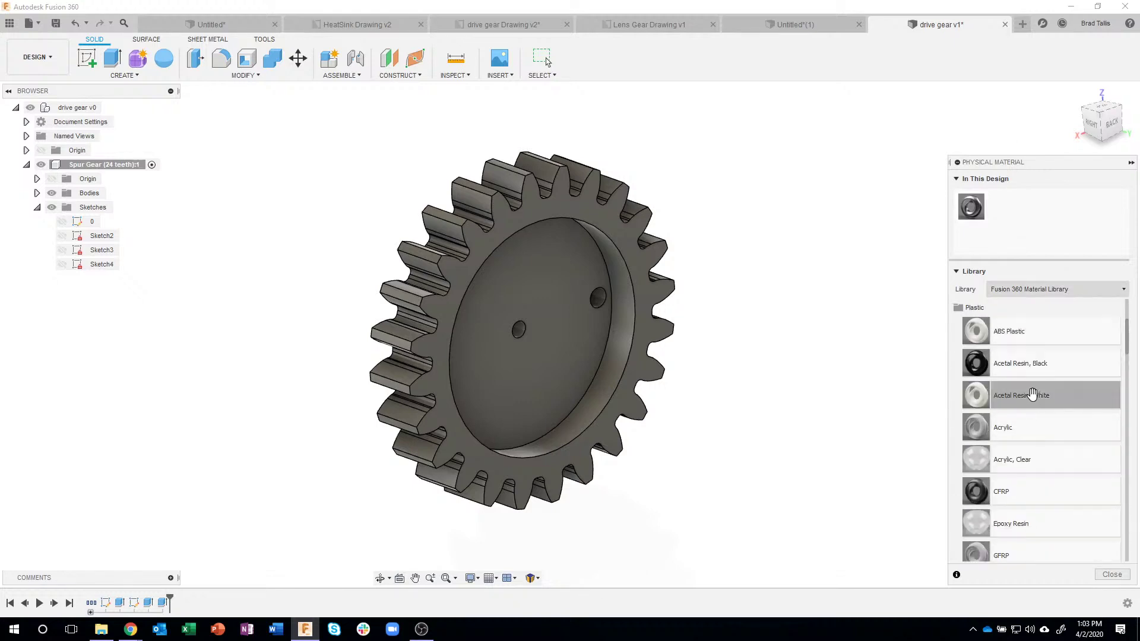
scroll(1033, 395, down, 7)
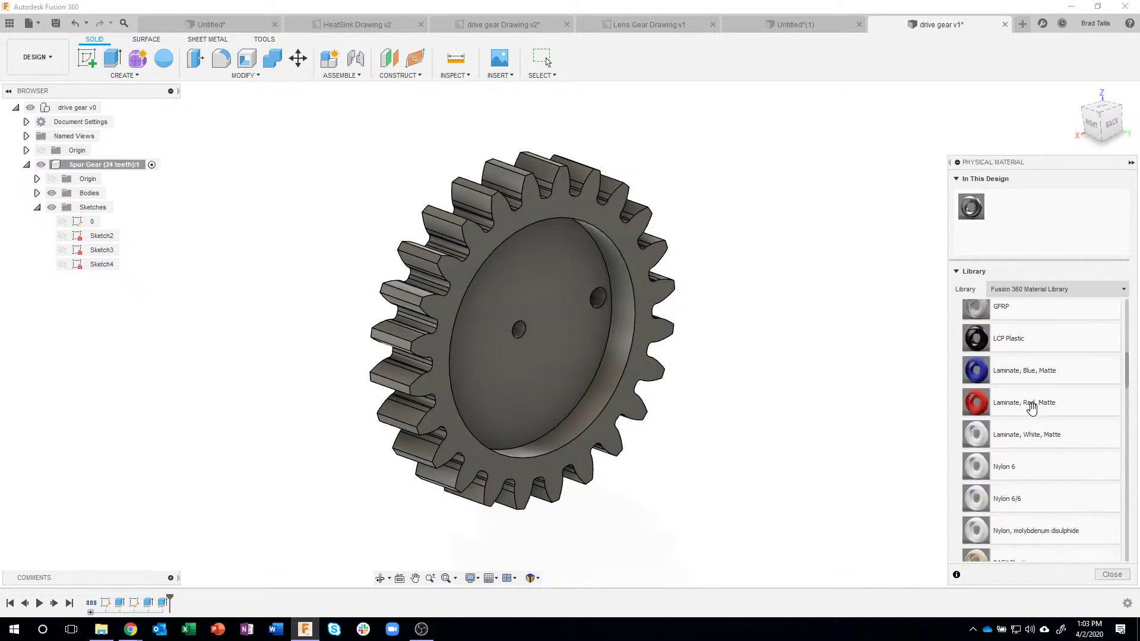
drag(1031, 469, 572, 211)
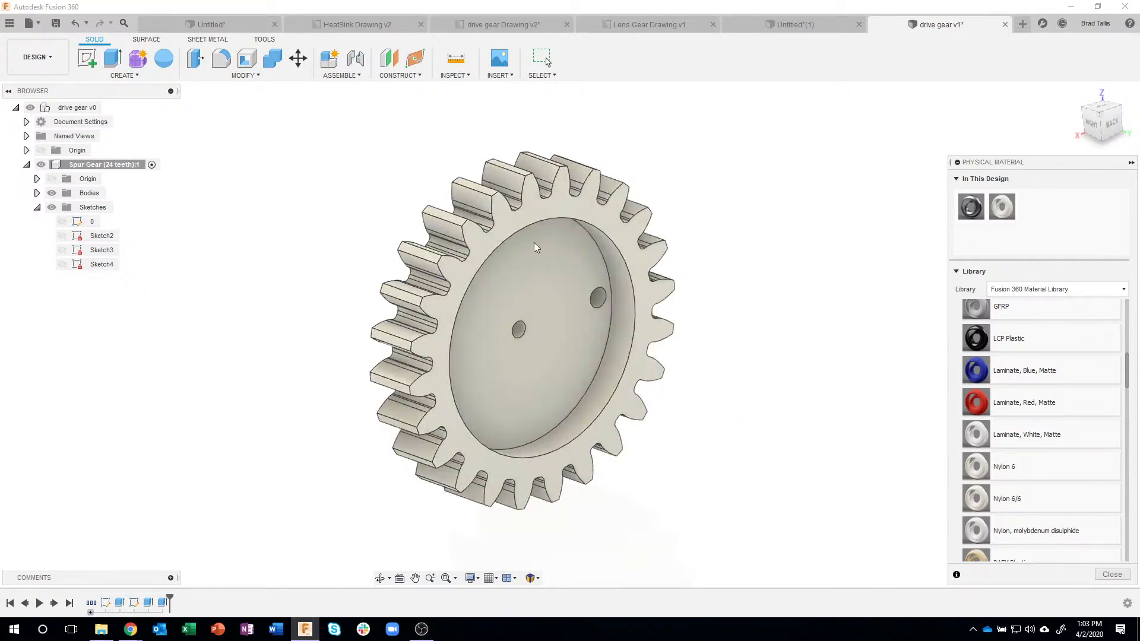
click(1109, 575)
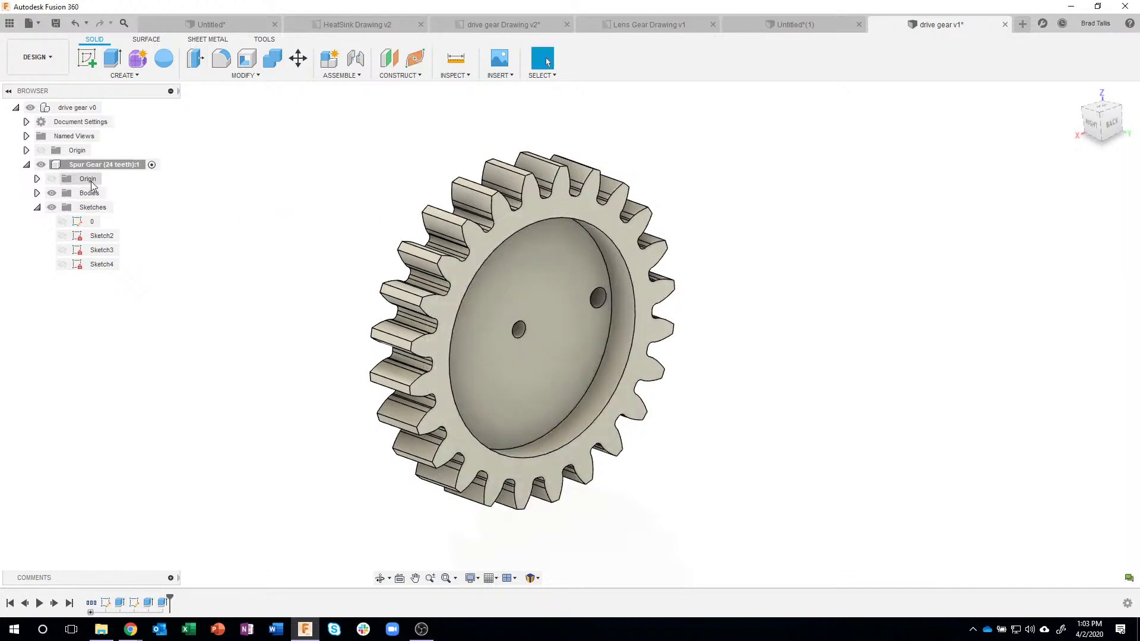
Examine the physical properties of the gear's Body1, including its mass, volume, material and center of mass.
click(37, 193)
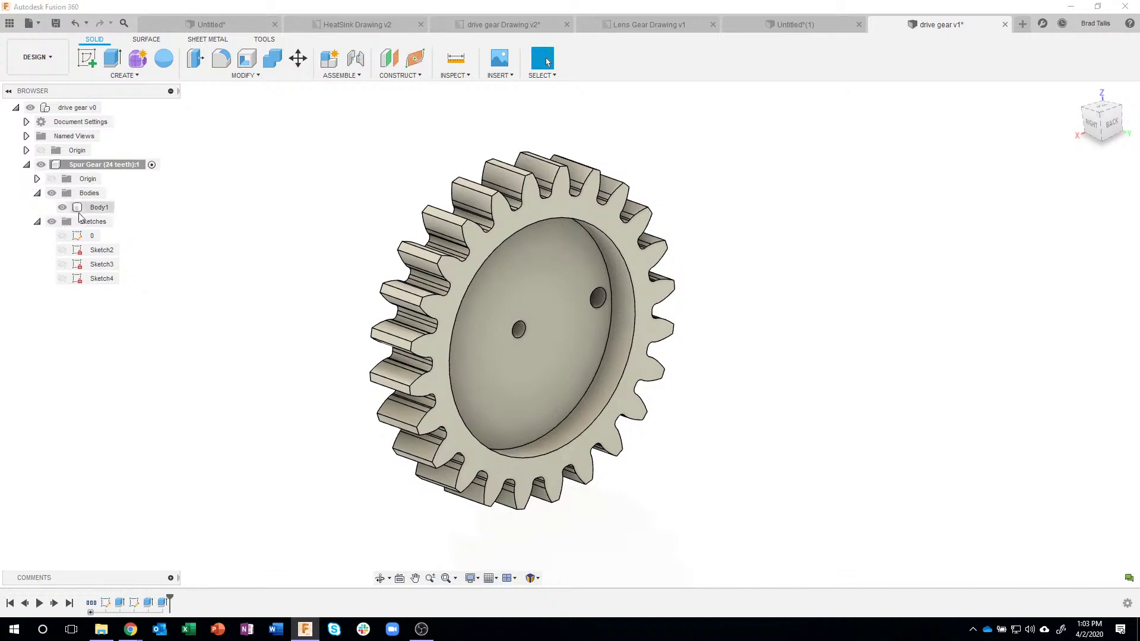
right_click(95, 209)
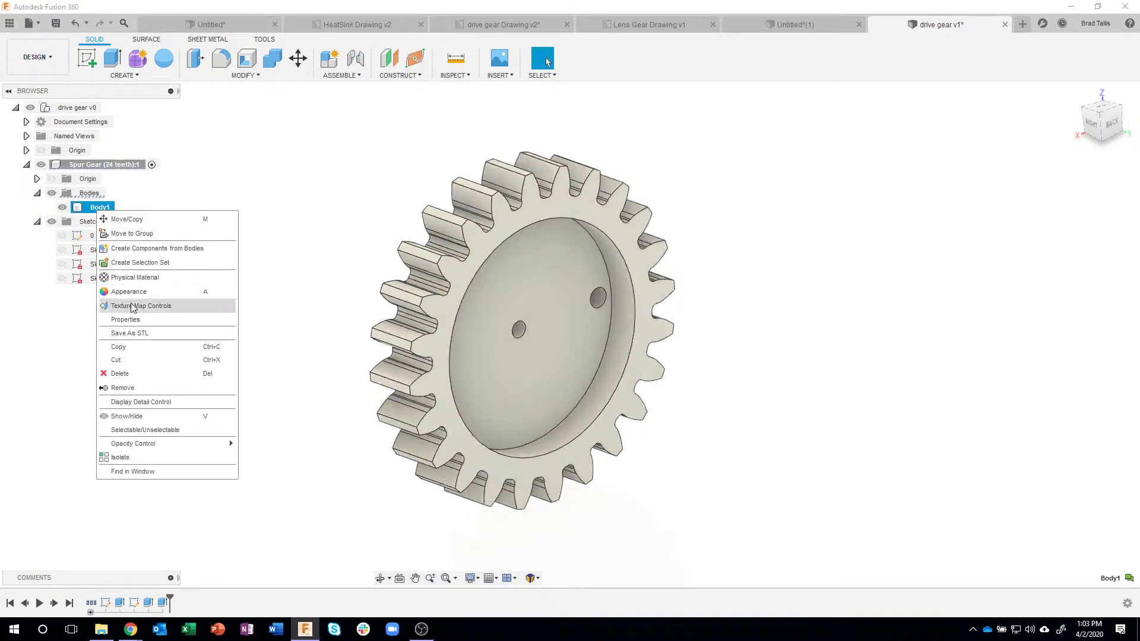
click(135, 320)
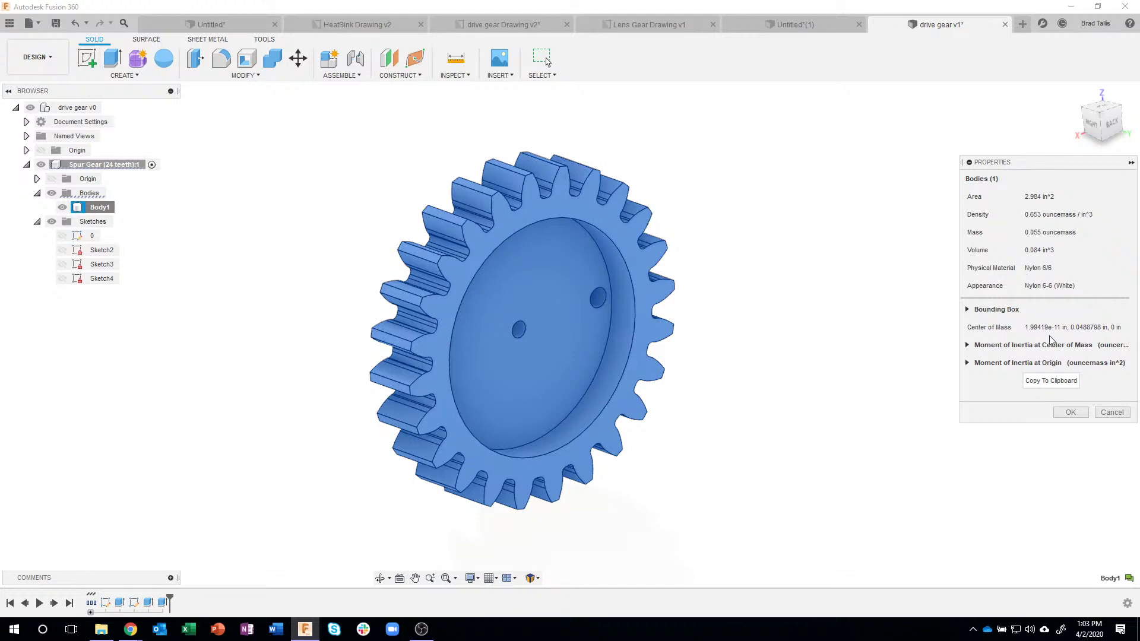
click(1111, 416)
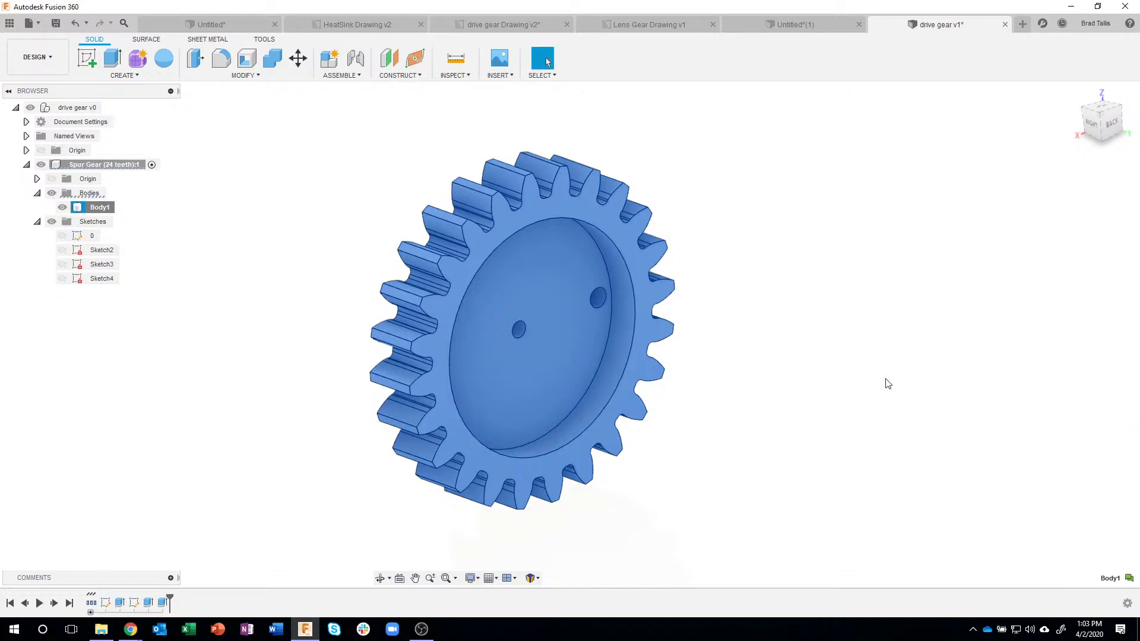
click(828, 313)
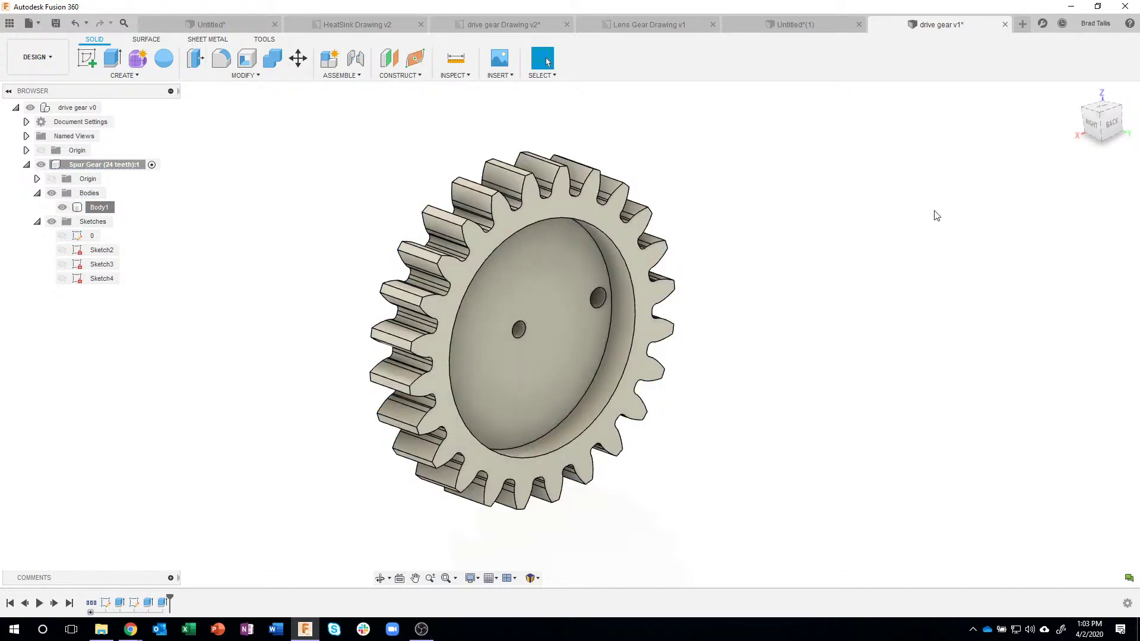
Create a new empty design document.
click(1022, 24)
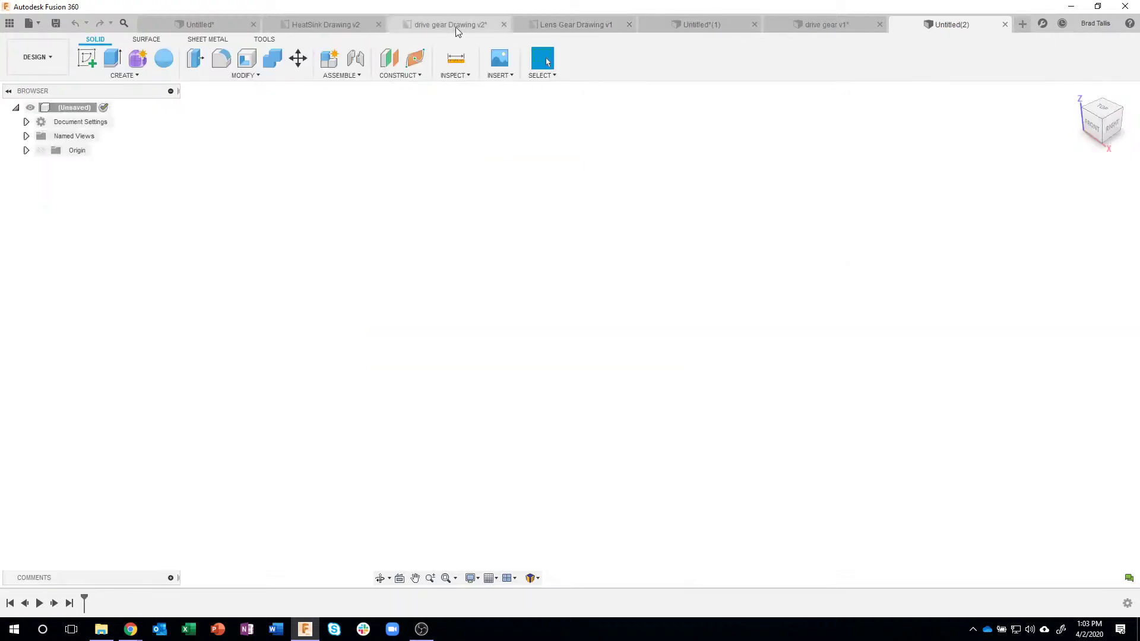
Examine the Lens Gear drawing for its views, dimensions and spur gear parameters.
click(542, 25)
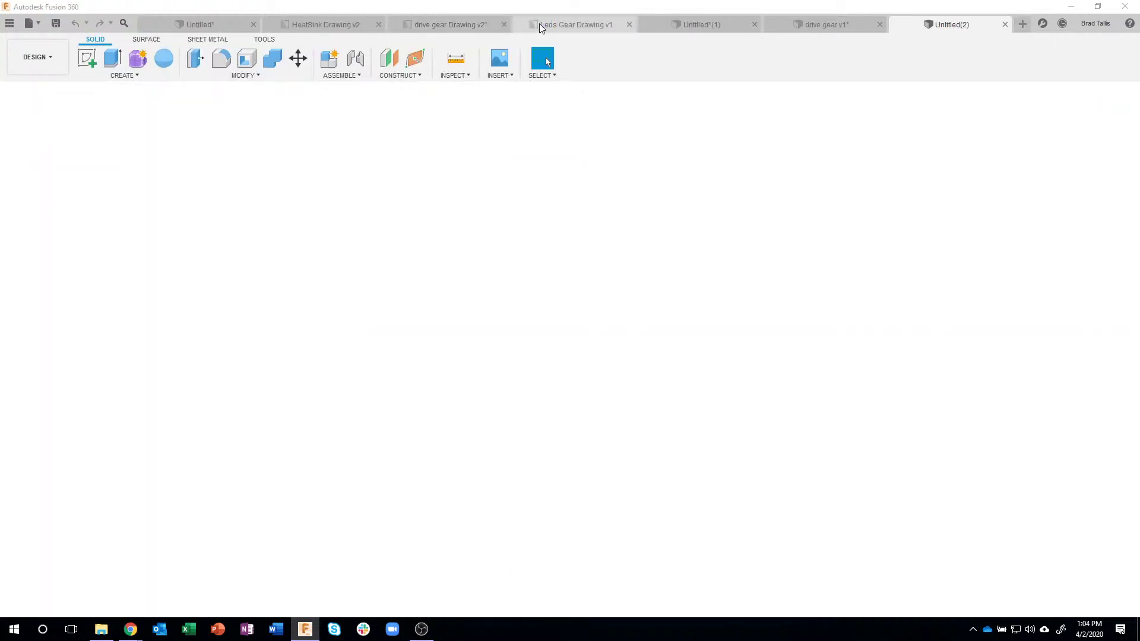
scroll(769, 384, up, 2)
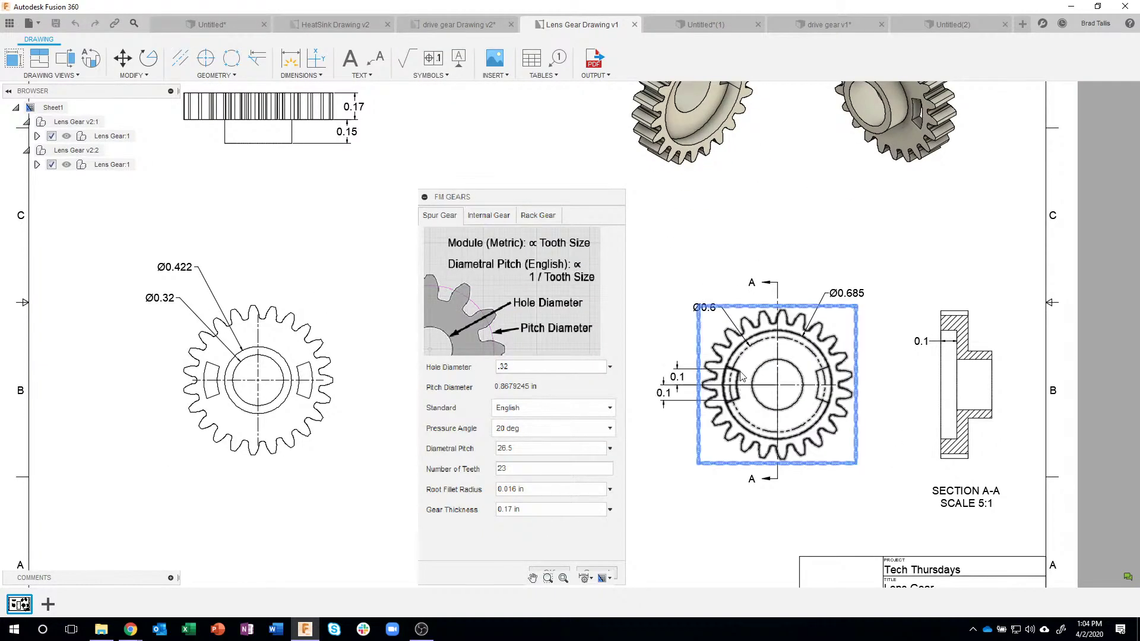
scroll(735, 378, down, 2)
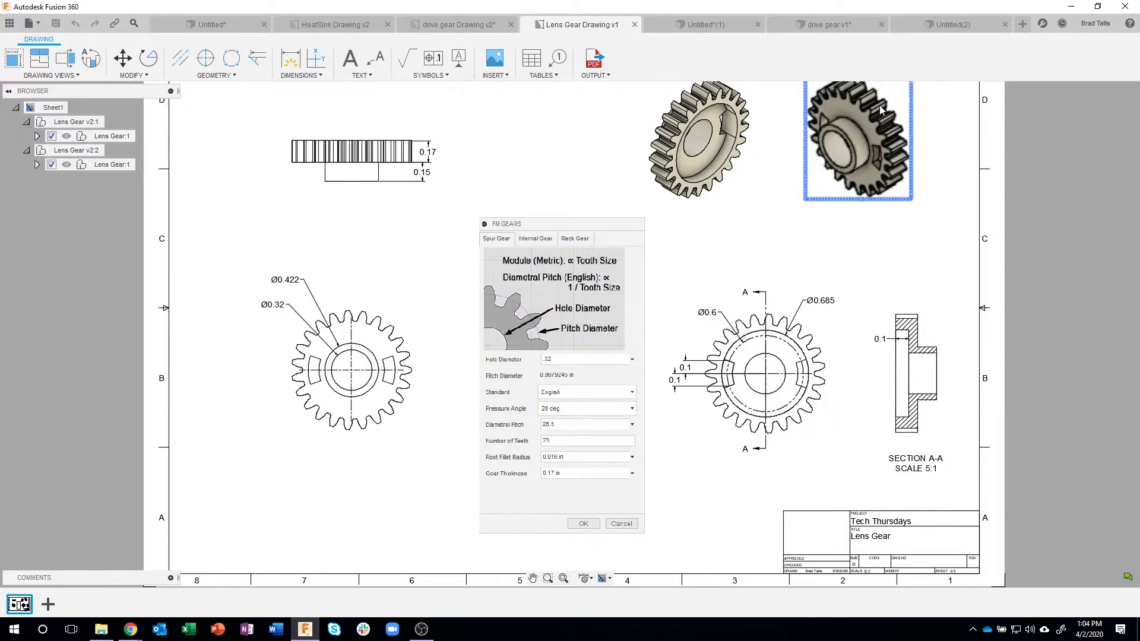
click(939, 24)
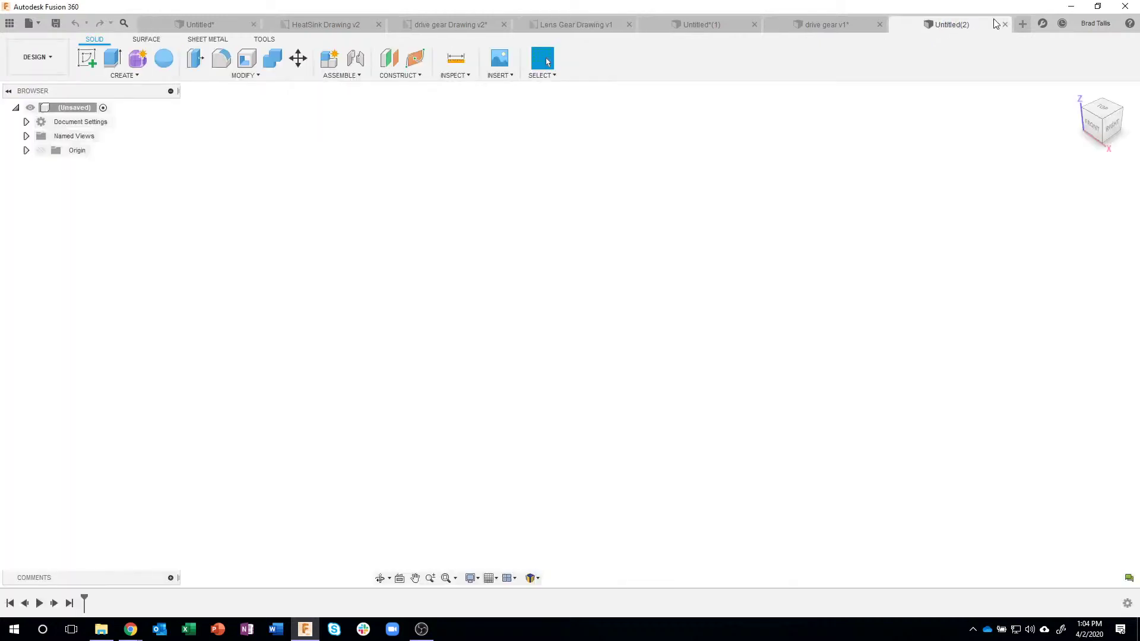
Generate an English-standard spur gear with 0.32 in hole, 20 deg pressure angle, 26.5 diametral pitch, 23 teeth, 0.016 in root fillet and 0.17 in thickness.
click(1023, 25)
click(162, 77)
click(104, 462)
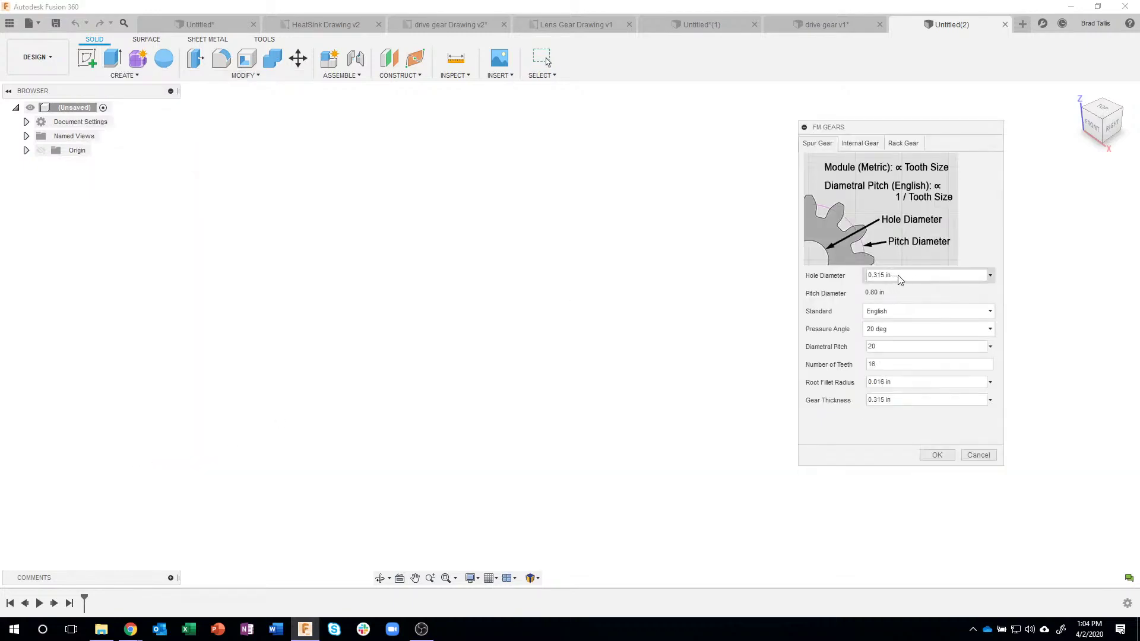
drag(911, 280, 861, 280)
key(BackSpace)
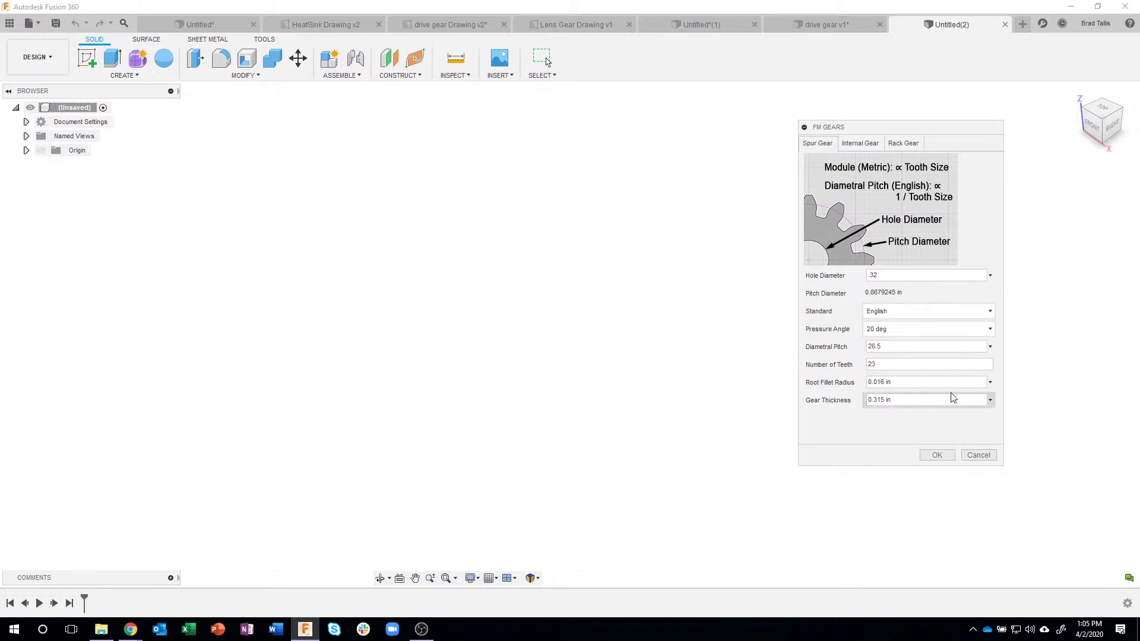
click(929, 402)
key(BackSpace)
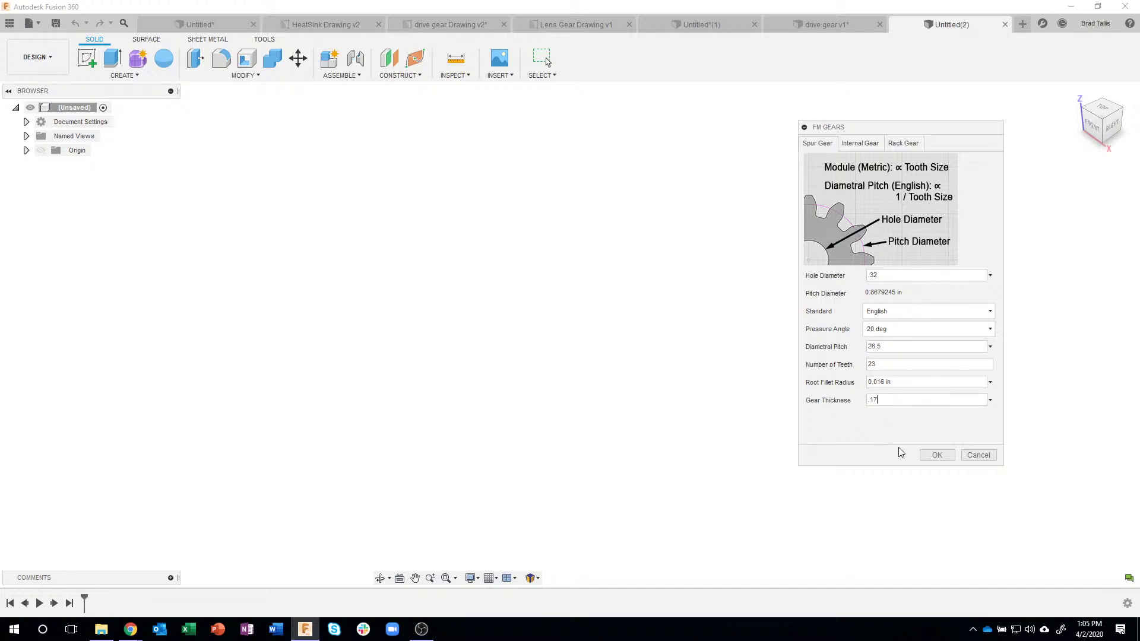
click(933, 454)
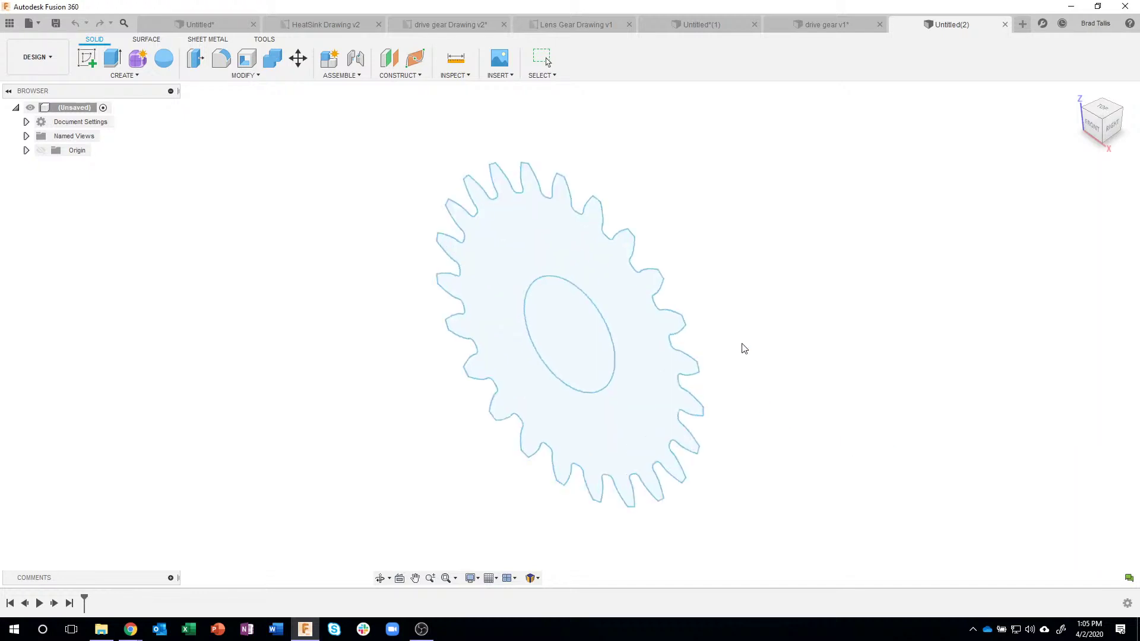
mouse_move(564, 314)
shift+middle_down()
mouse_move(544, 329)
mouse_move(555, 330)
shift+middle_up()
shift+middle_drag(636, 276, 852, 189)
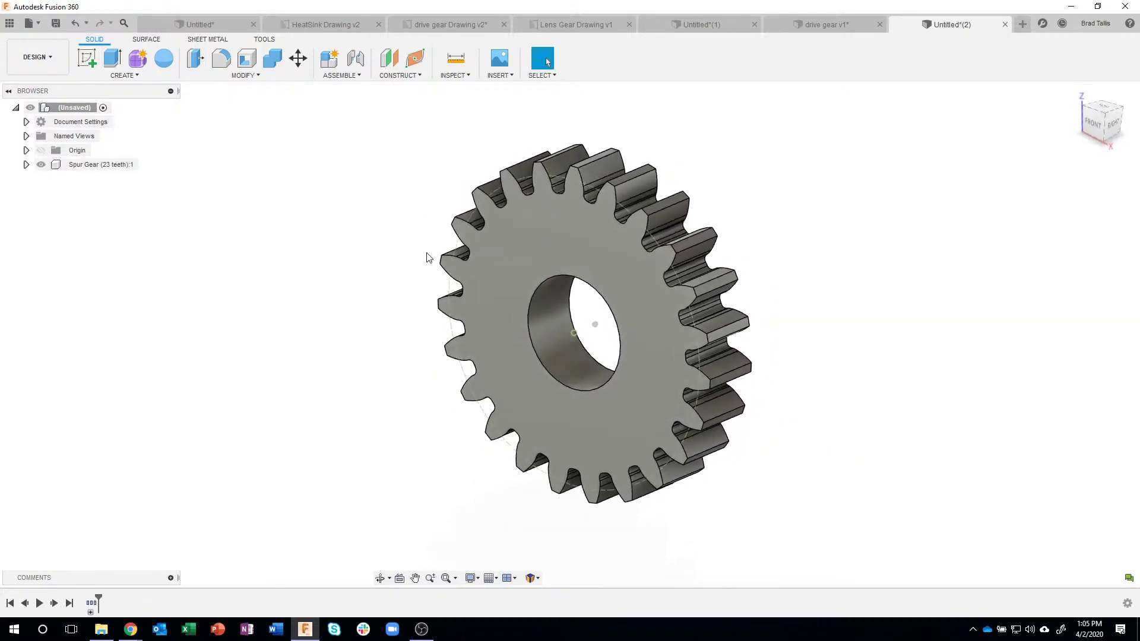
scroll(296, 333, down, 2)
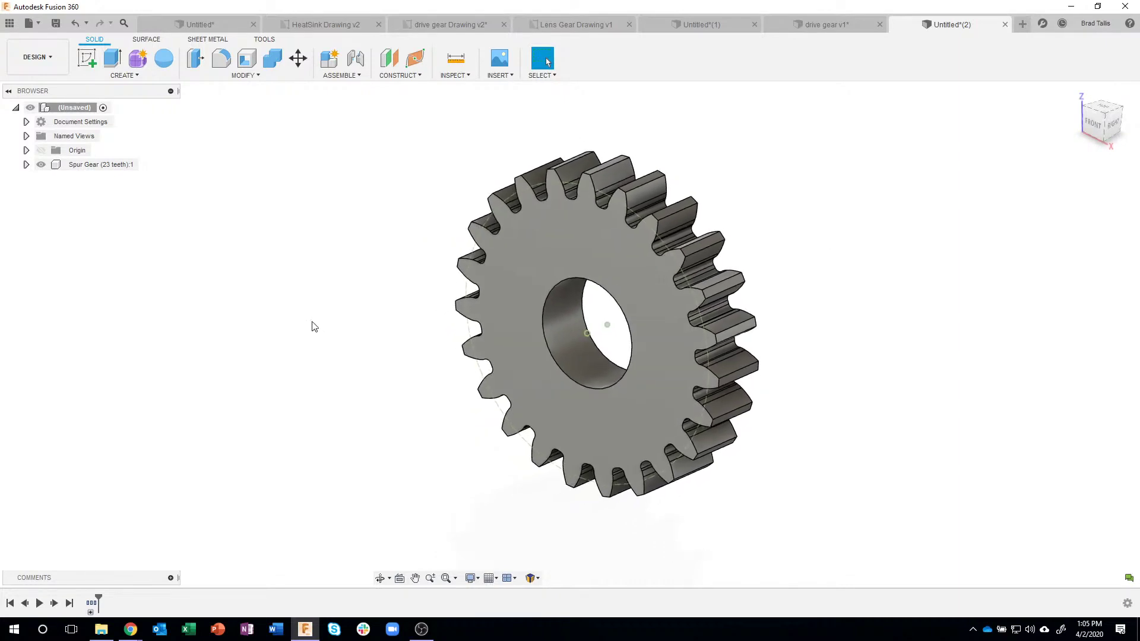
scroll(201, 227, down, 1)
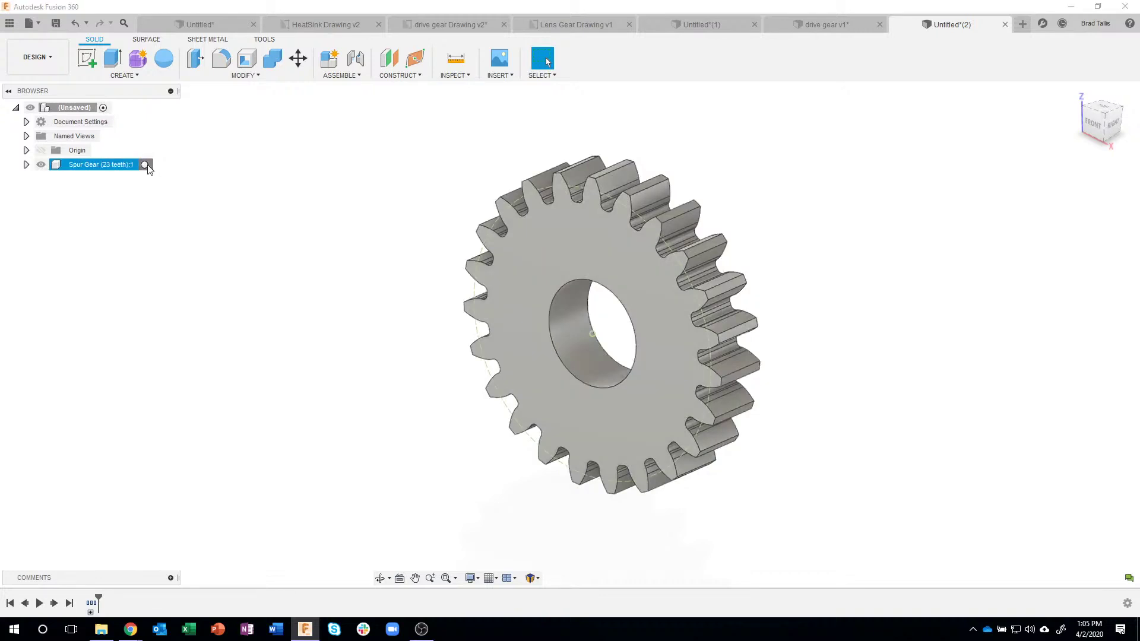
Activate the 23-tooth spur gear component and expand its bodies and sketches.
click(146, 165)
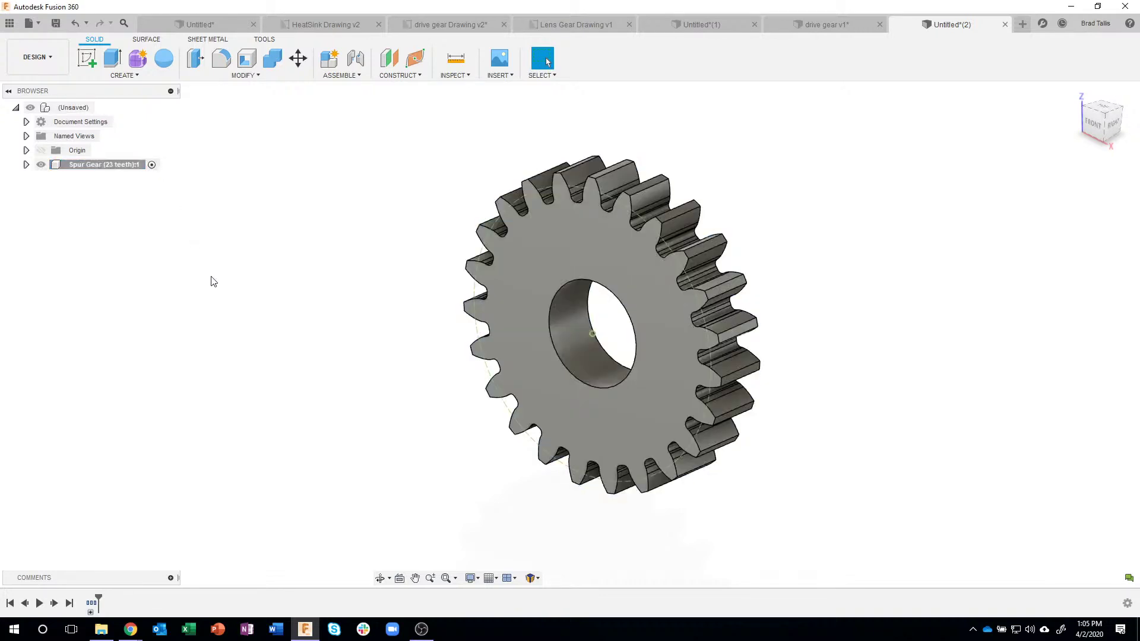
click(26, 165)
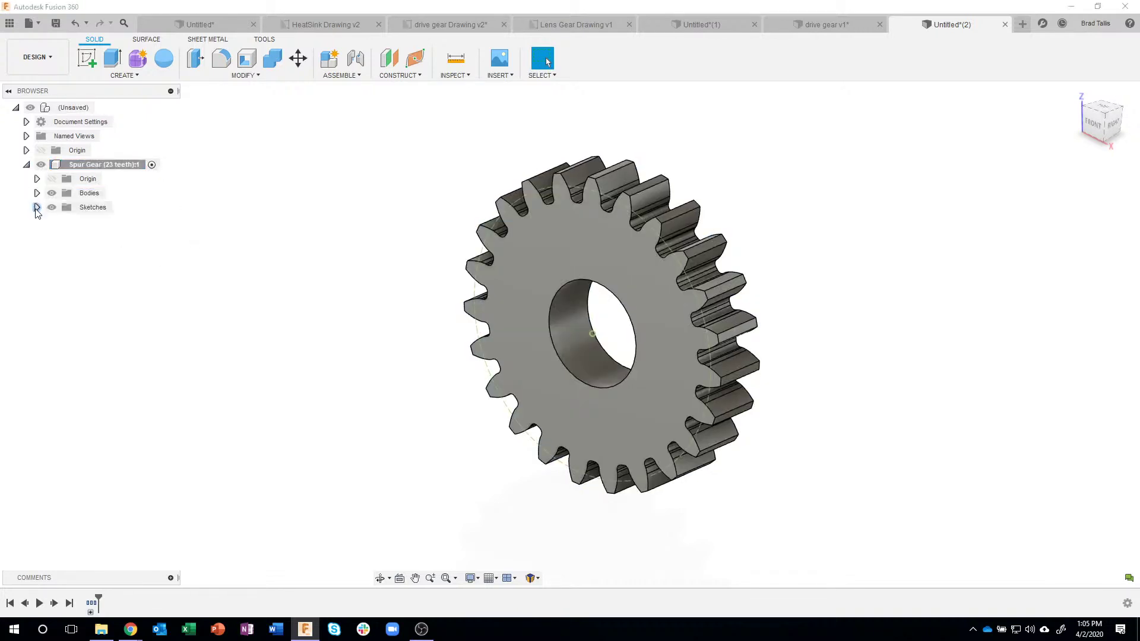
click(37, 207)
click(37, 193)
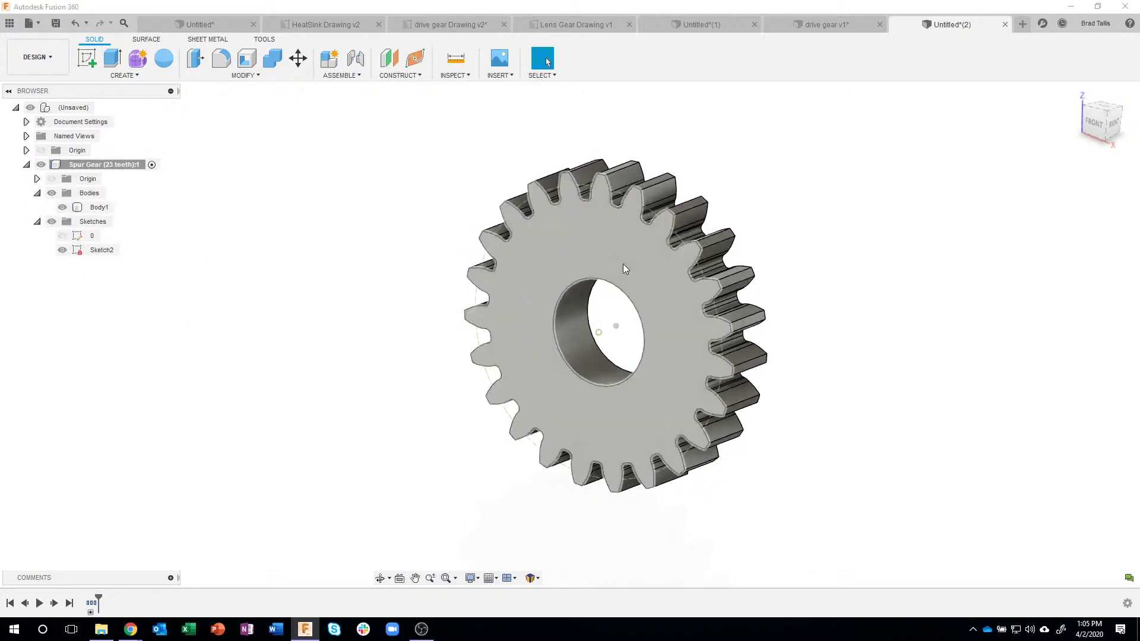
Sketch a 0.422 in diameter circle on the gear's front face, concentric with the bore, and finish the sketch.
right_click(609, 236)
click(605, 298)
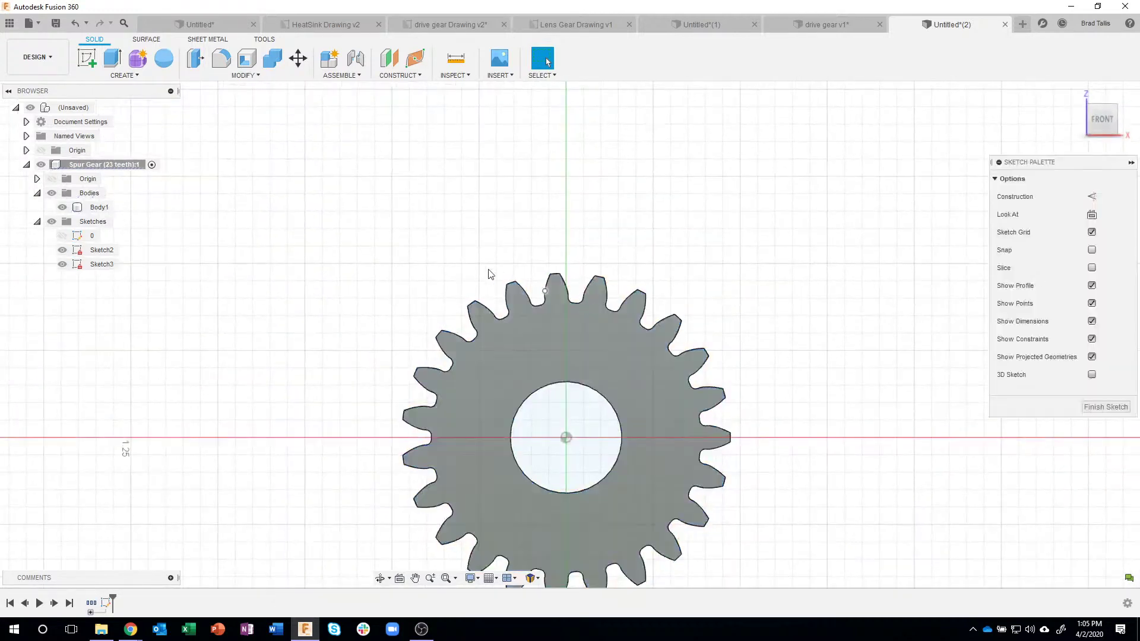
key(c)
click(503, 360)
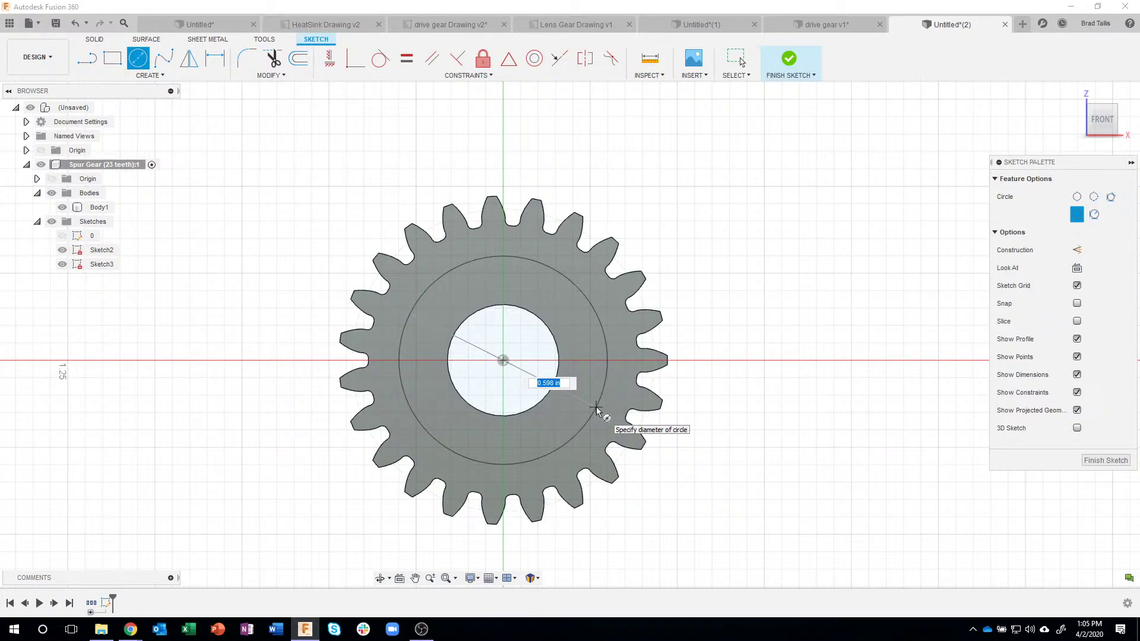
key(BackSpace)
key(Return)
key(Escape)
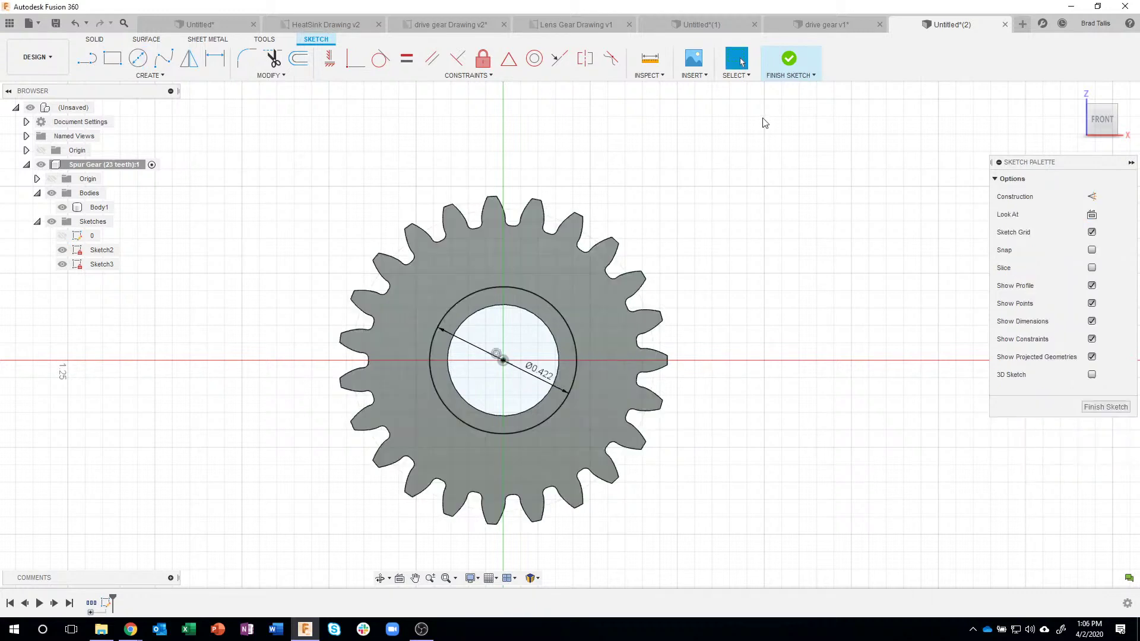
click(786, 63)
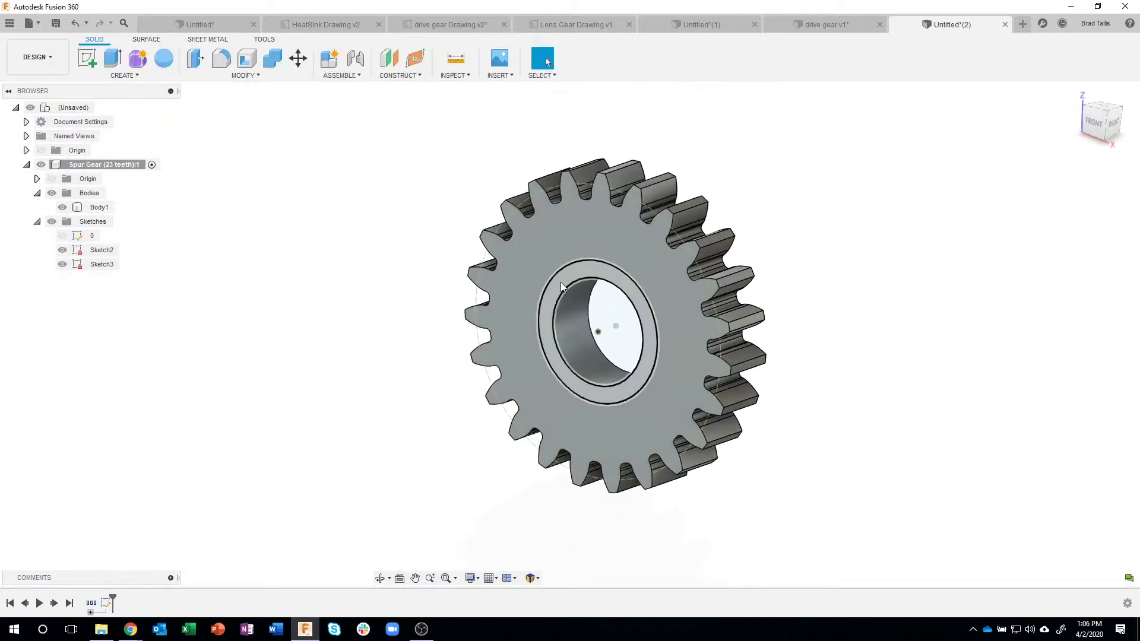
Extrude the ring around the bore outward 0.15 in, joined to the gear, to form the hub.
click(561, 283)
right_click(558, 285)
click(537, 330)
key(BackSpace)
text(.15)
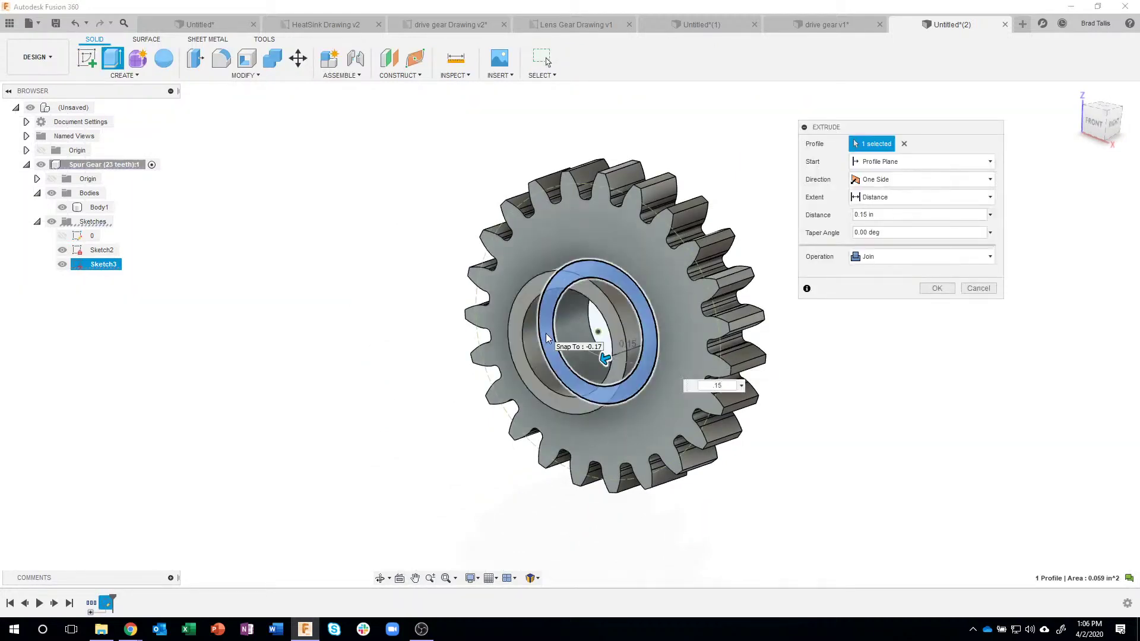
key(Return)
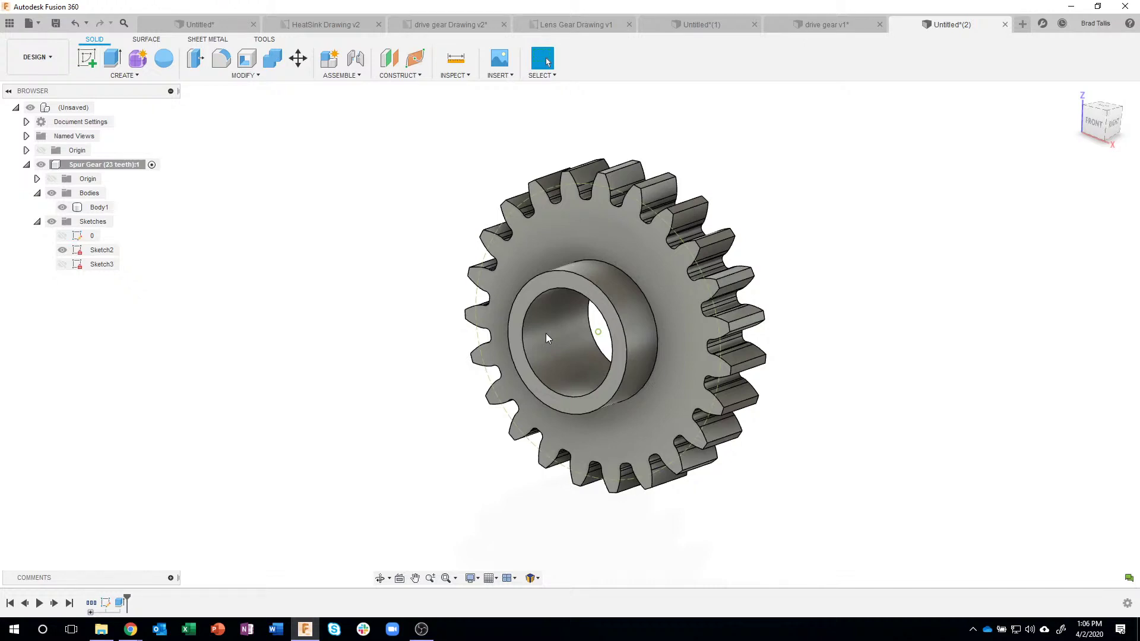
Start a sketch on the gear's flat back face, opposite the hub.
shift+middle_drag(814, 437, 618, 266)
click(617, 266)
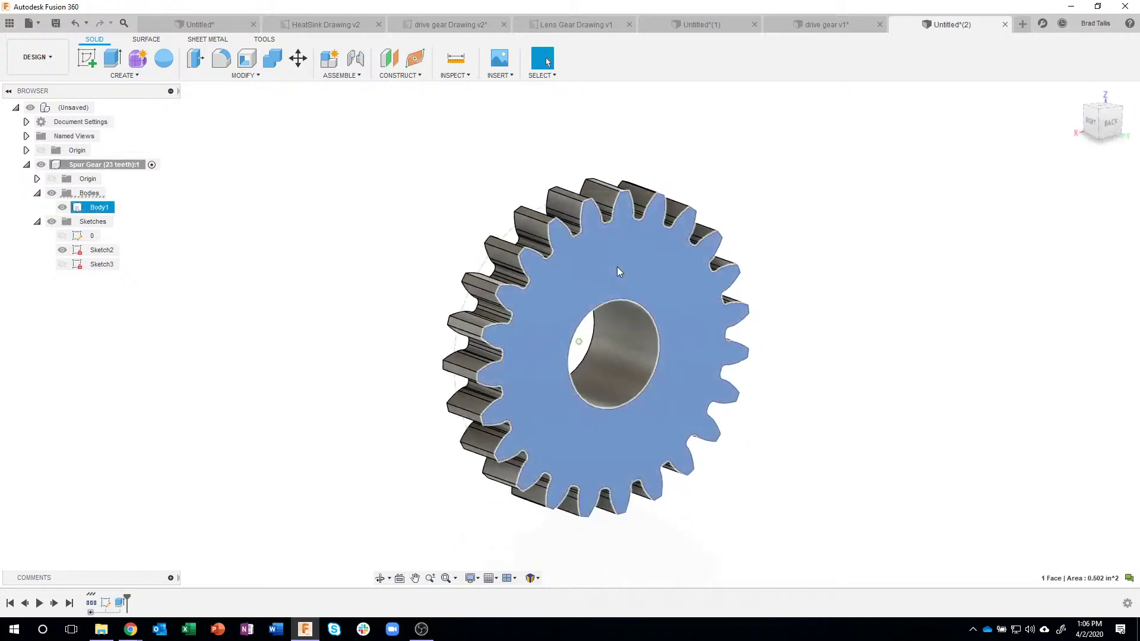
right_click(618, 266)
click(614, 329)
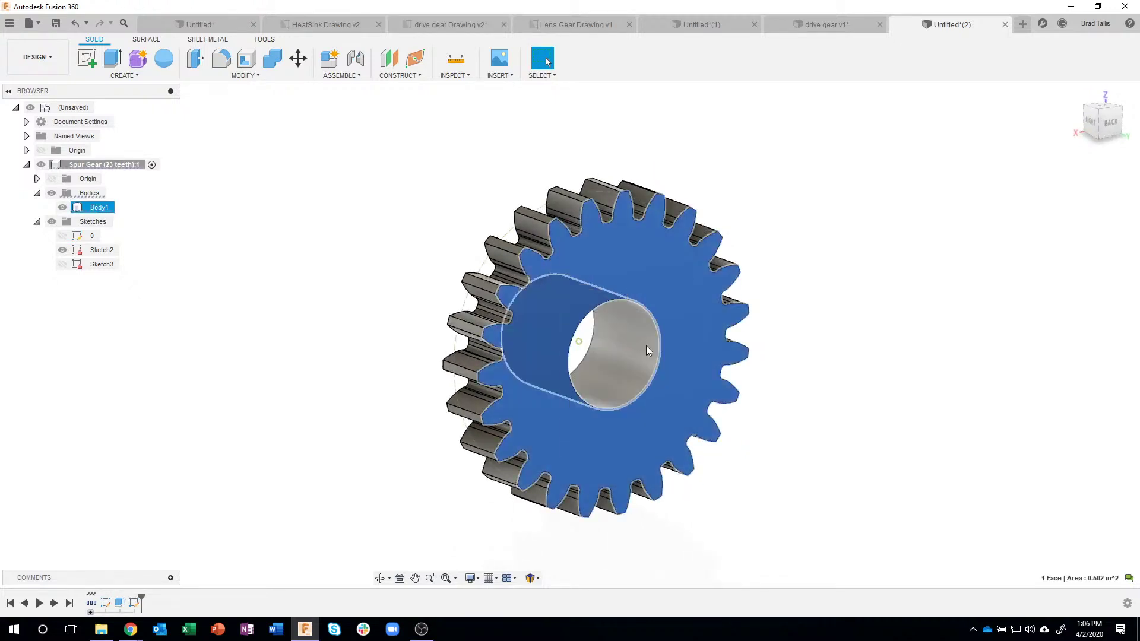
middle_drag(614, 172, 585, 123)
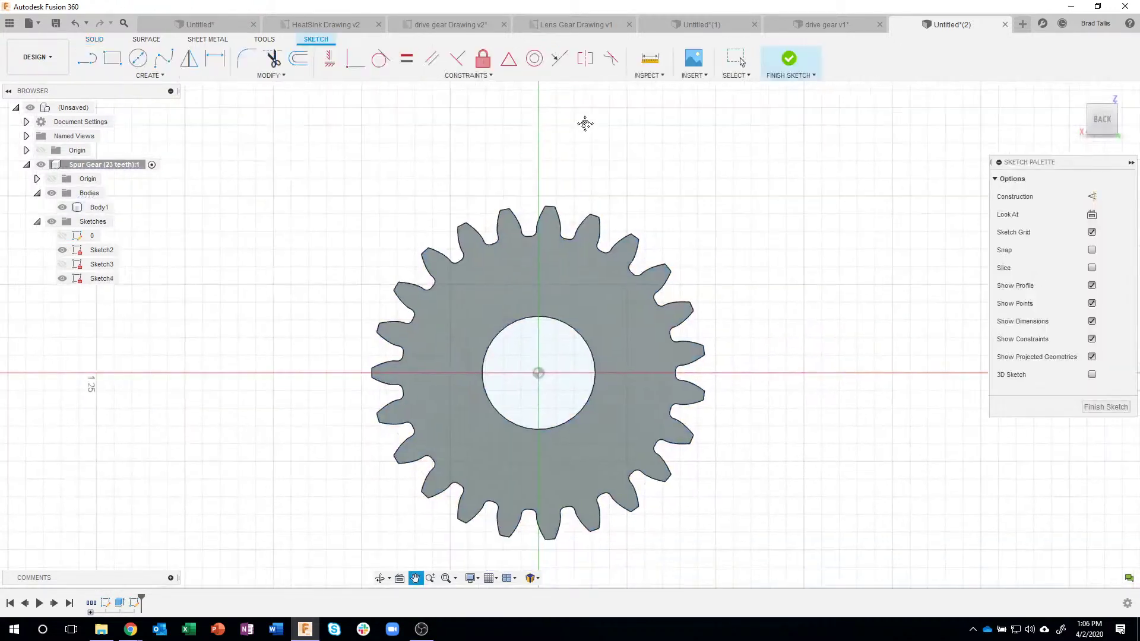
Check the recess diameters and tab dimensions of the back face in the Lens Gear drawing.
click(549, 25)
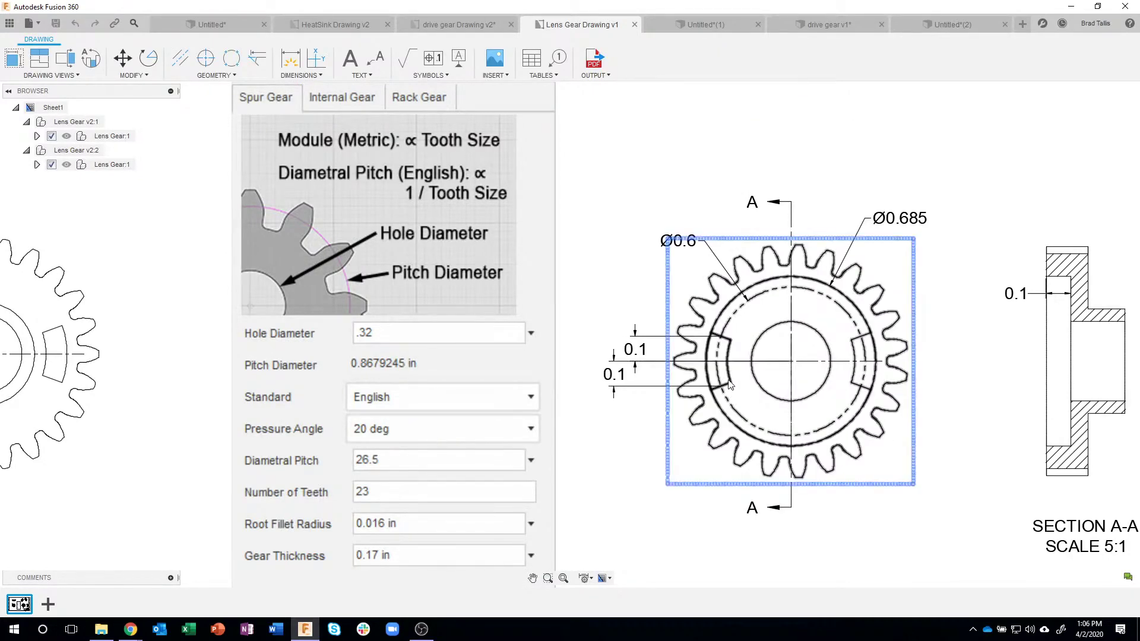
scroll(662, 400, down, 2)
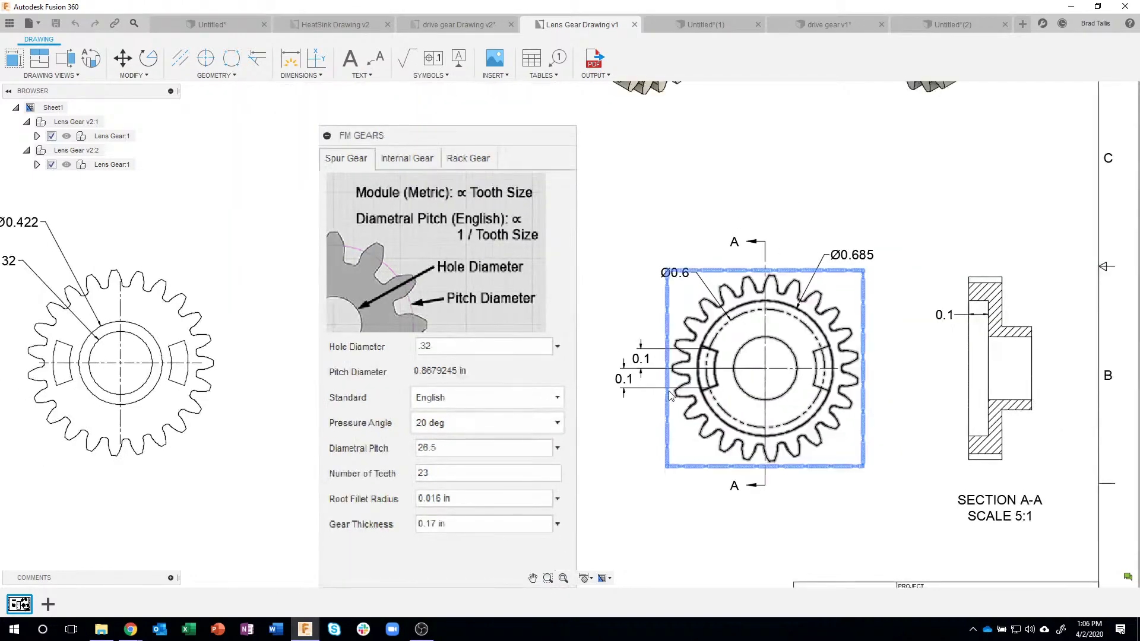
scroll(667, 391, down, 1)
scroll(700, 377, up, 3)
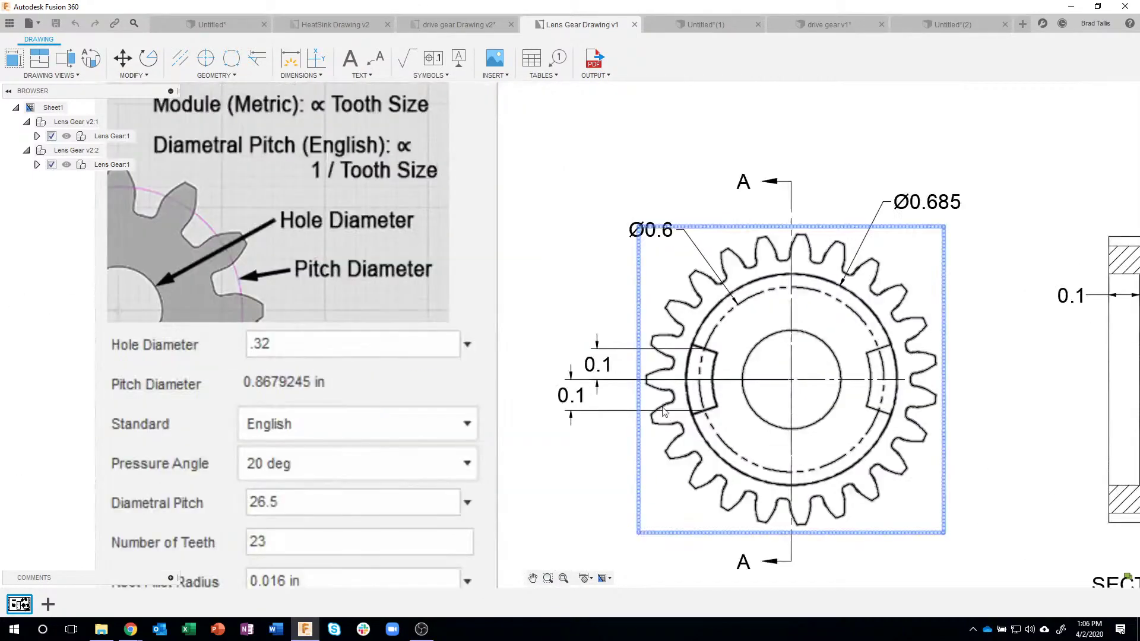
click(925, 23)
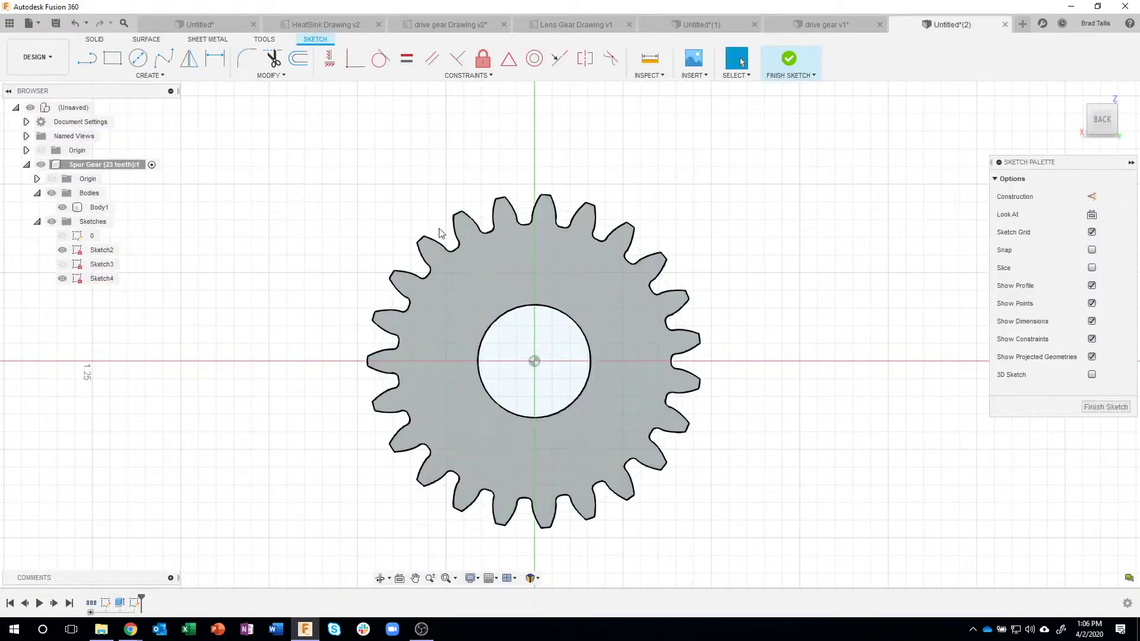
Sketch a 0.685 in diameter circle on the back face, centered on the gear bore.
middle_drag(412, 158, 460, 160)
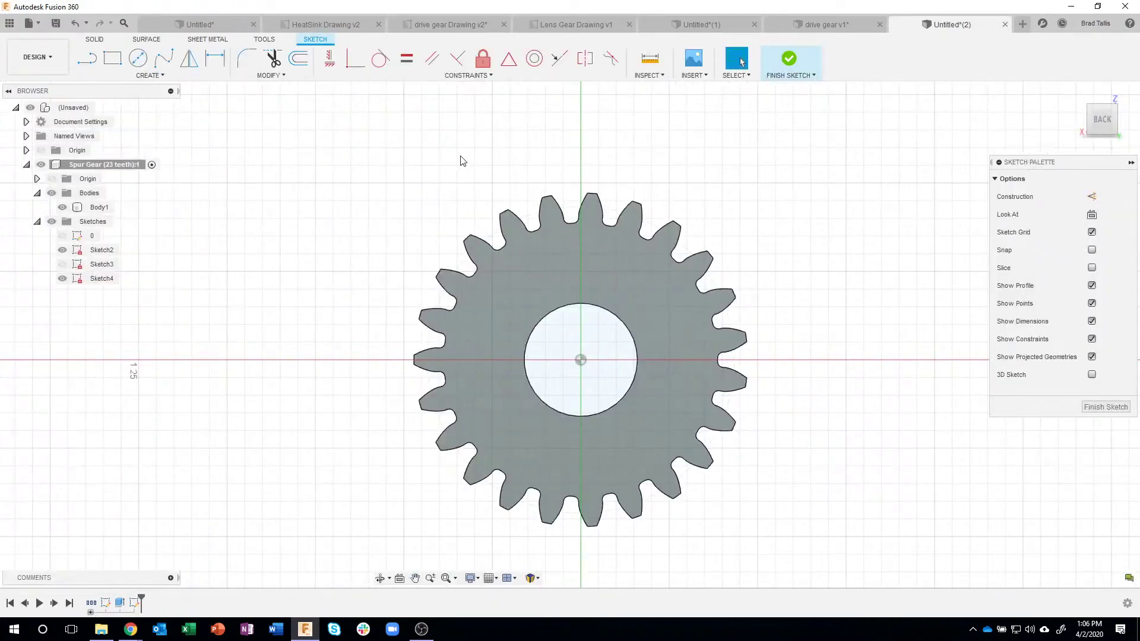
key(c)
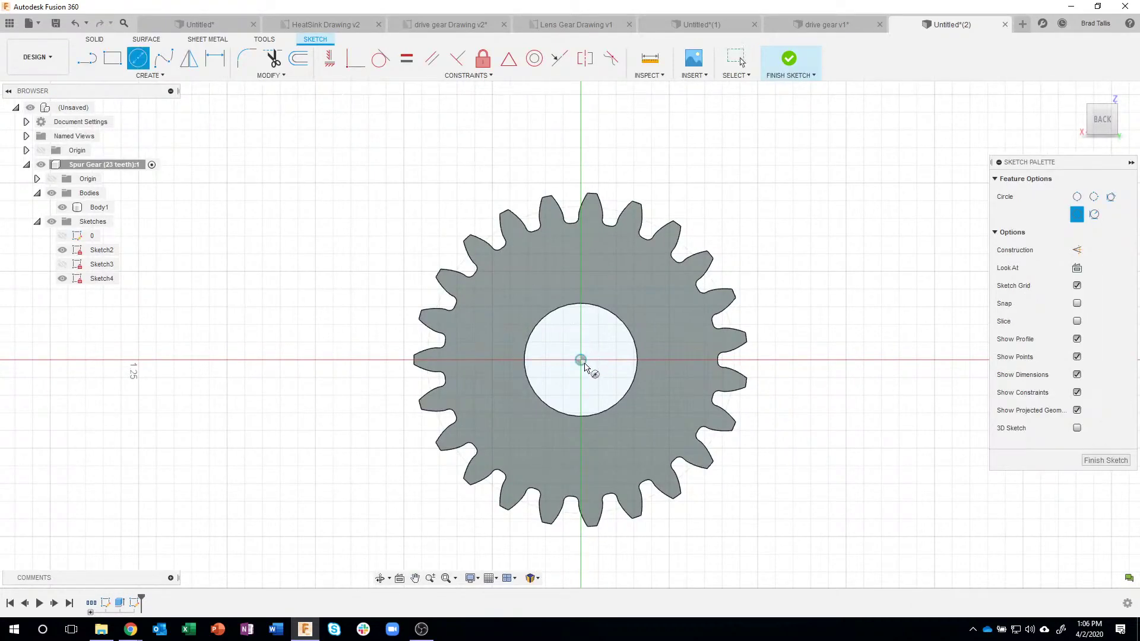
click(581, 359)
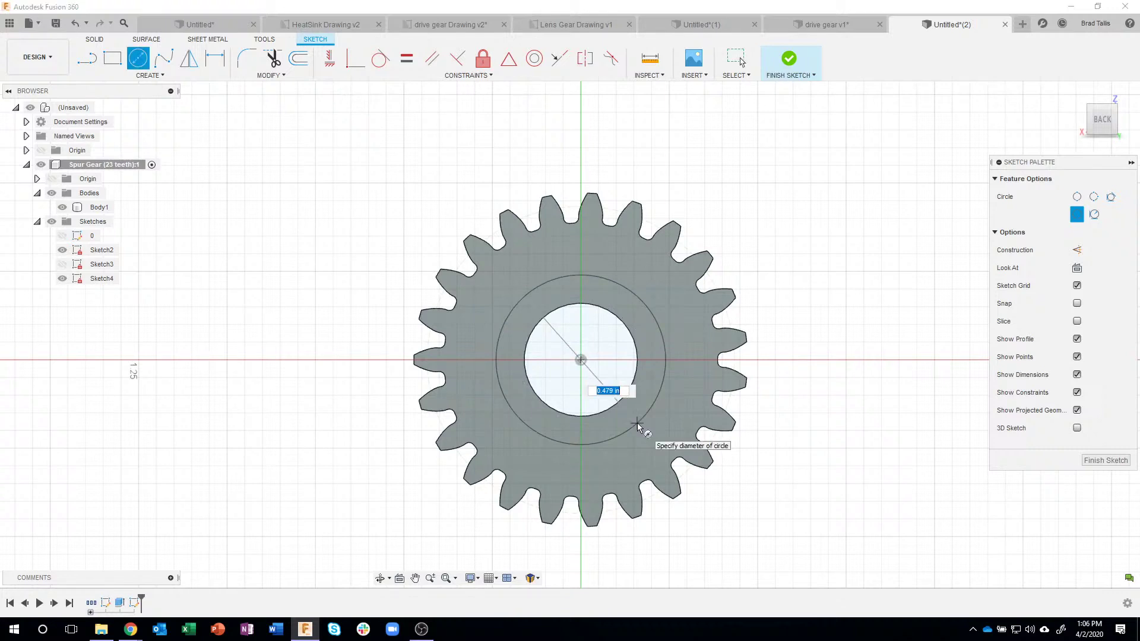
text(.68)
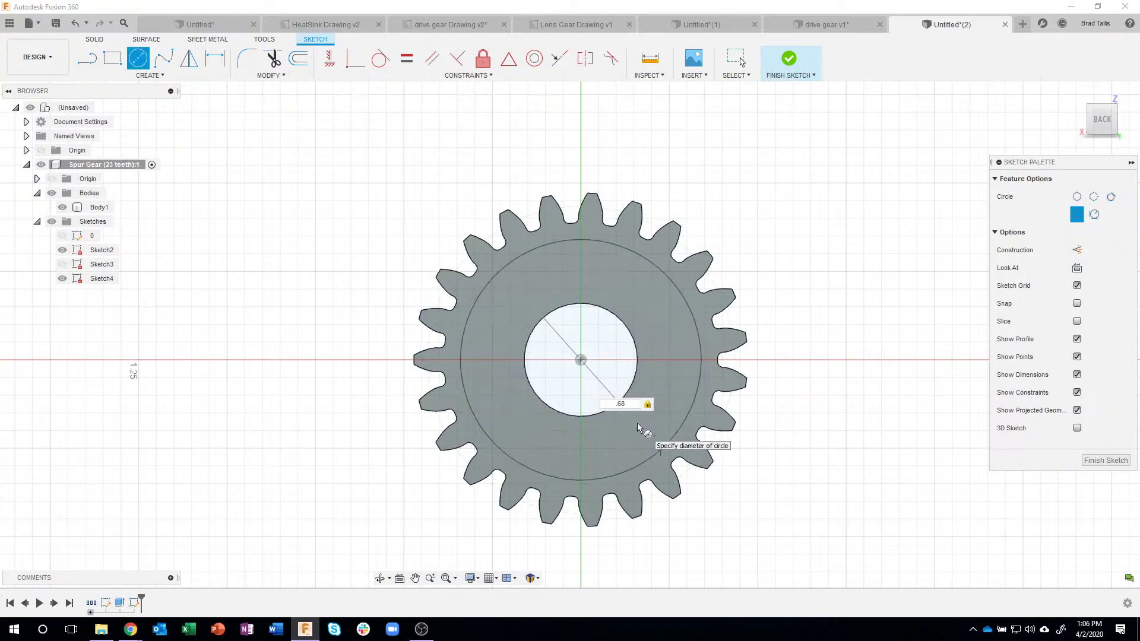
text(5)
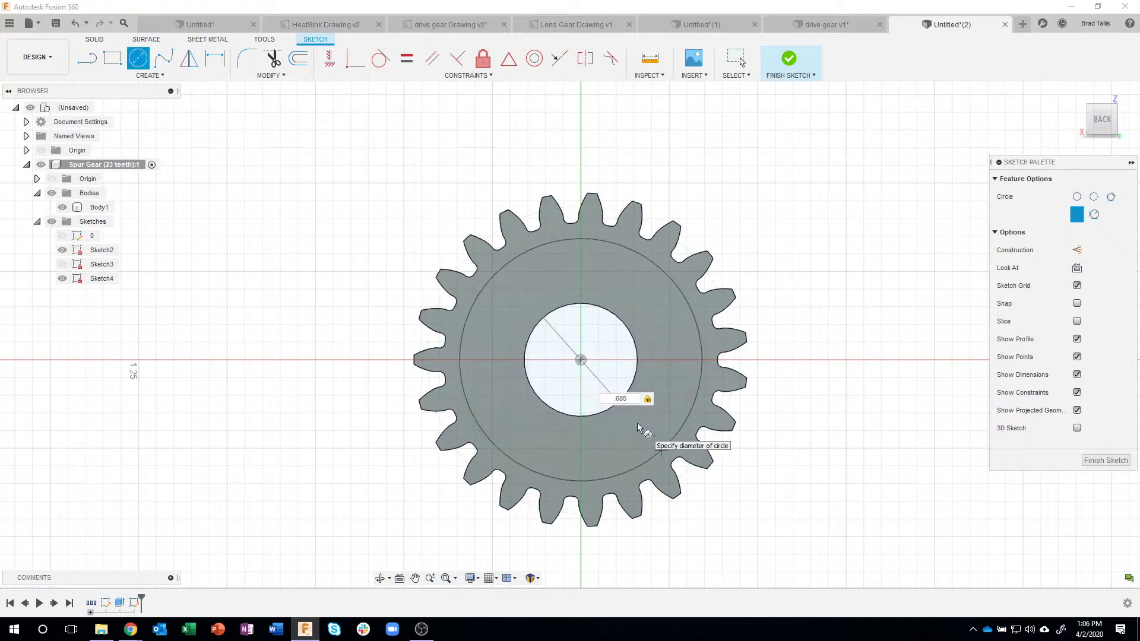
key(Return)
key(Escape)
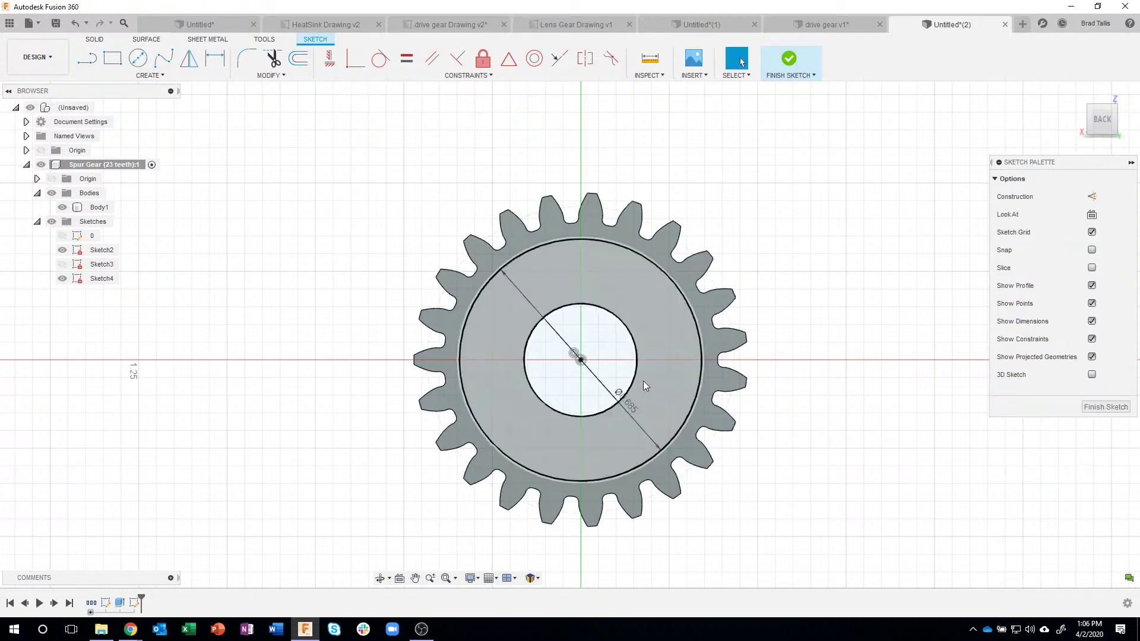
Sketch a concentric 0.6 in diameter circle inside the 0.685 in circle and select it.
key(c)
click(580, 359)
text(.5)
key(Return)
key(Escape)
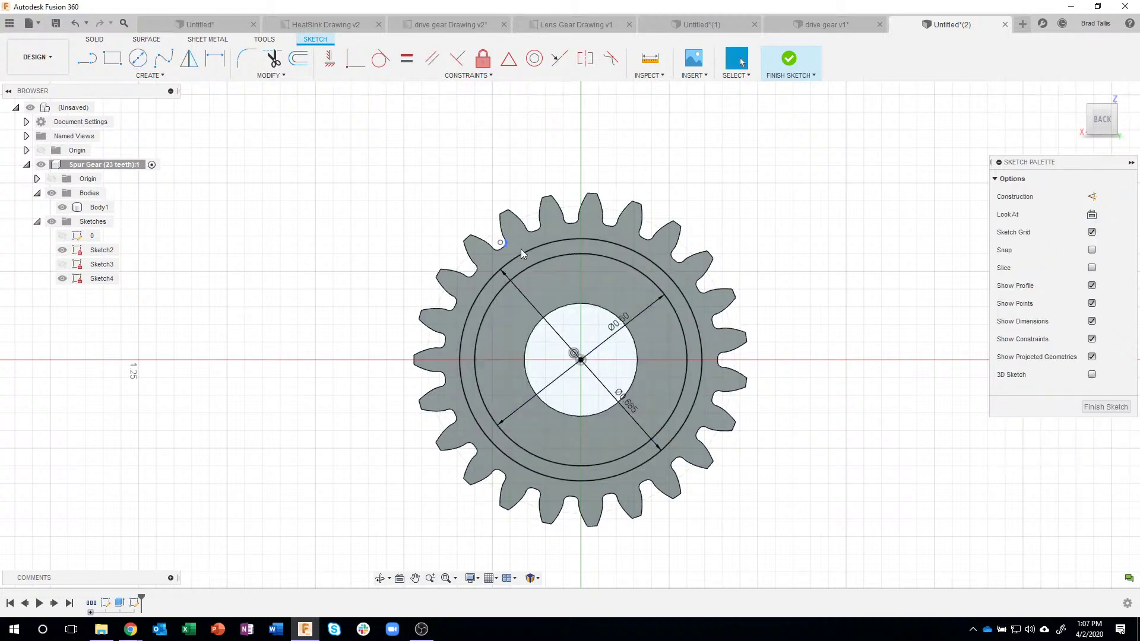
click(547, 260)
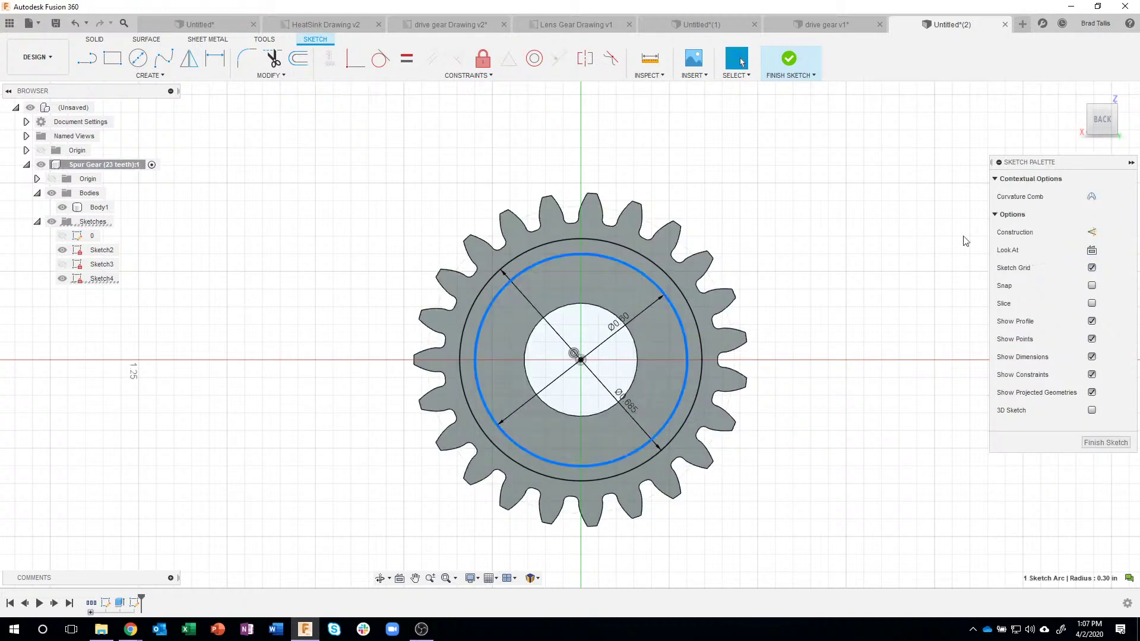
Convert the 0.6 in circle to construction geometry and sketch a center point arc slot along it, centered on the bore, about 0.085 in wide.
click(1087, 230)
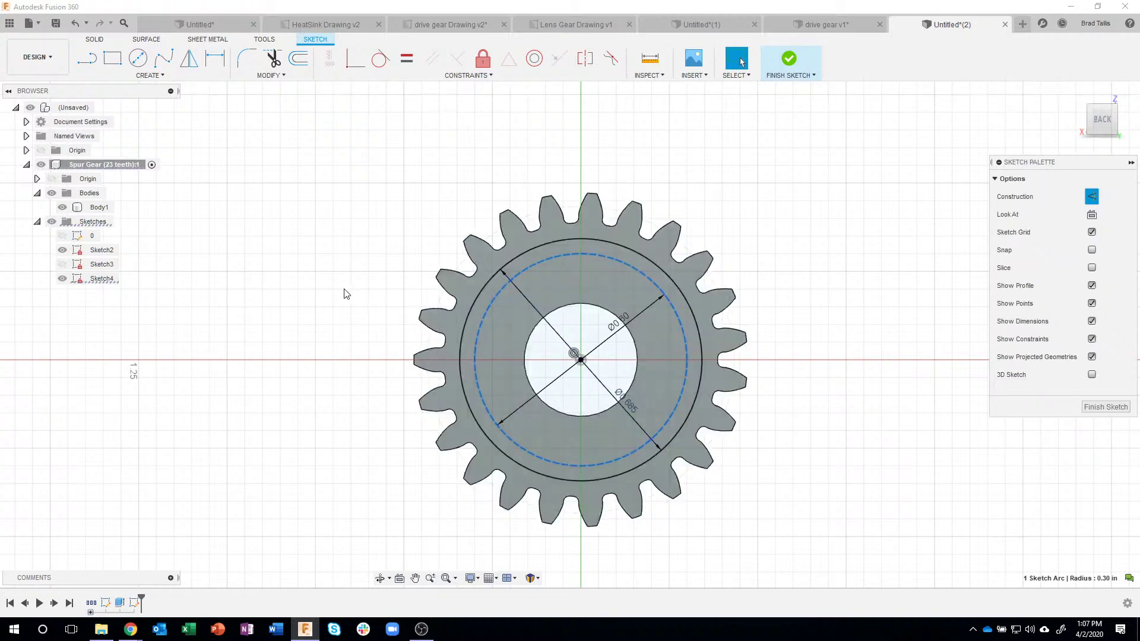
scroll(320, 329, up, 3)
middle_drag(387, 300, 341, 280)
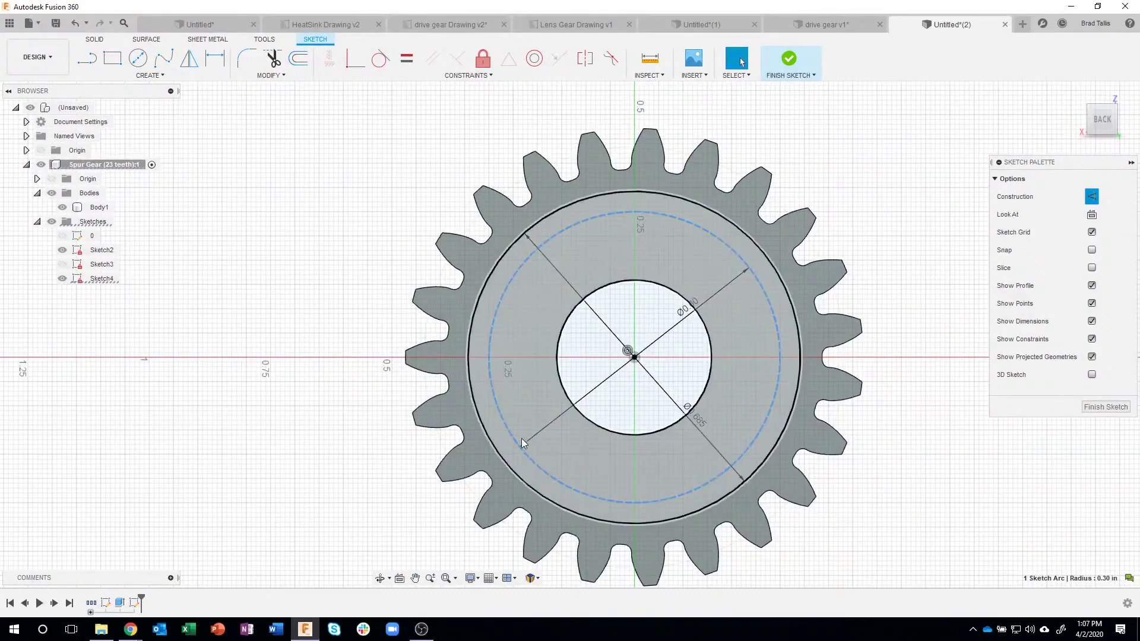
click(156, 76)
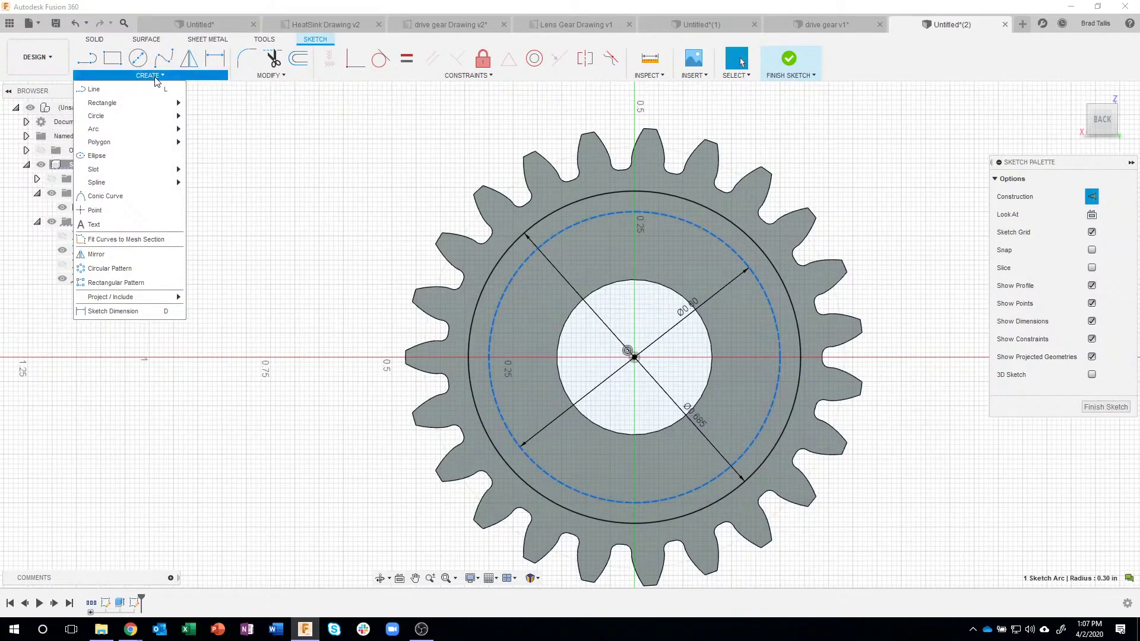
mouse_move(135, 173)
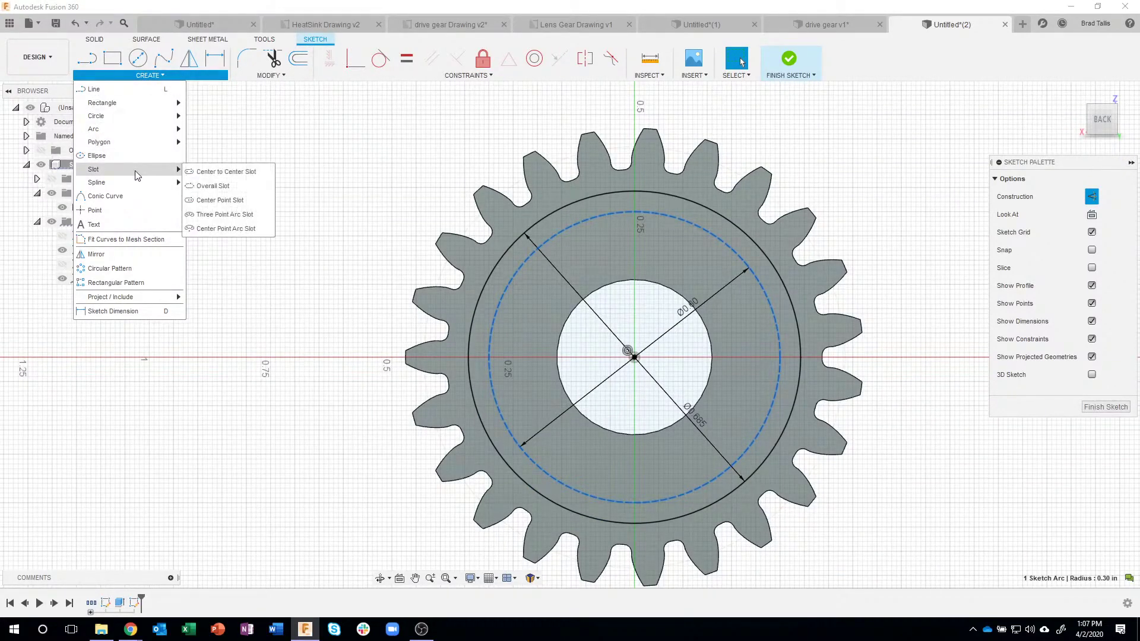
click(226, 229)
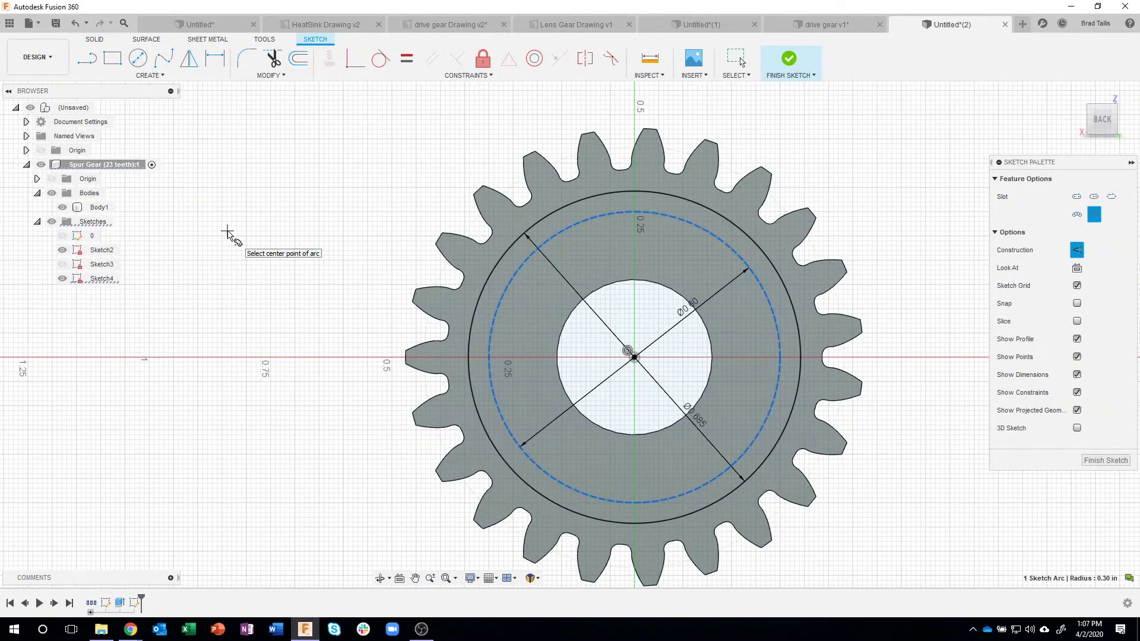
click(634, 356)
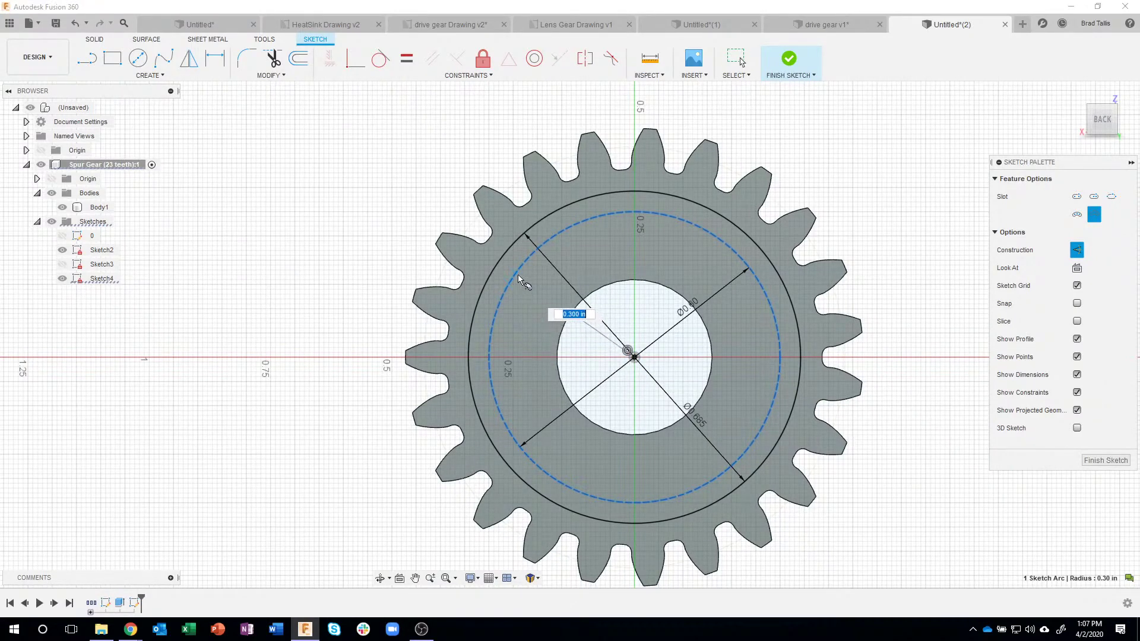
click(501, 293)
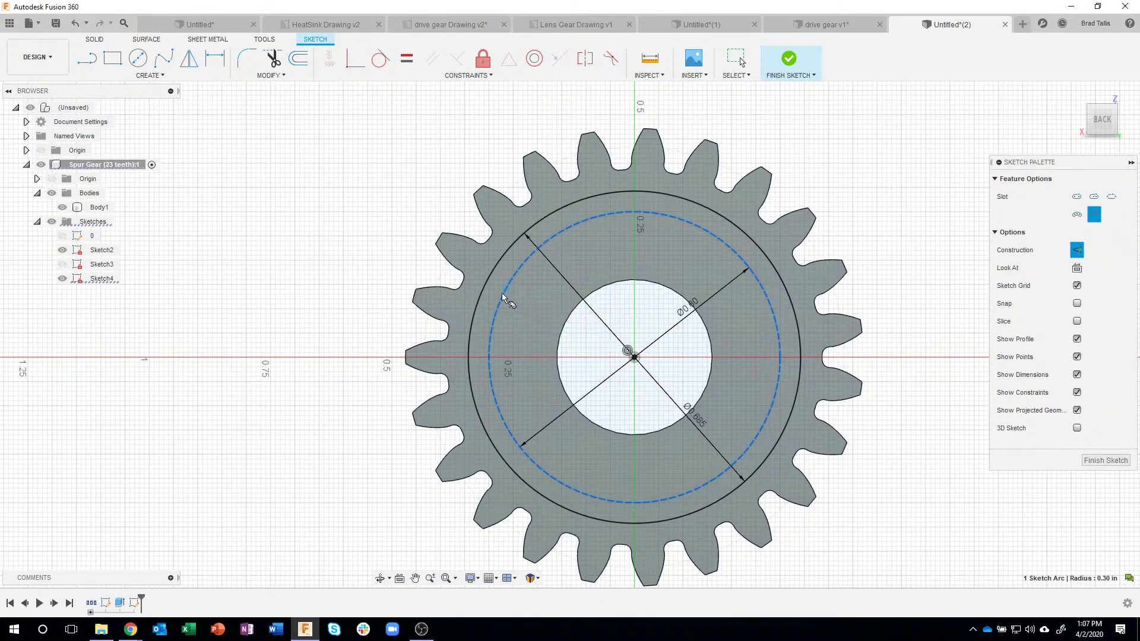
click(505, 429)
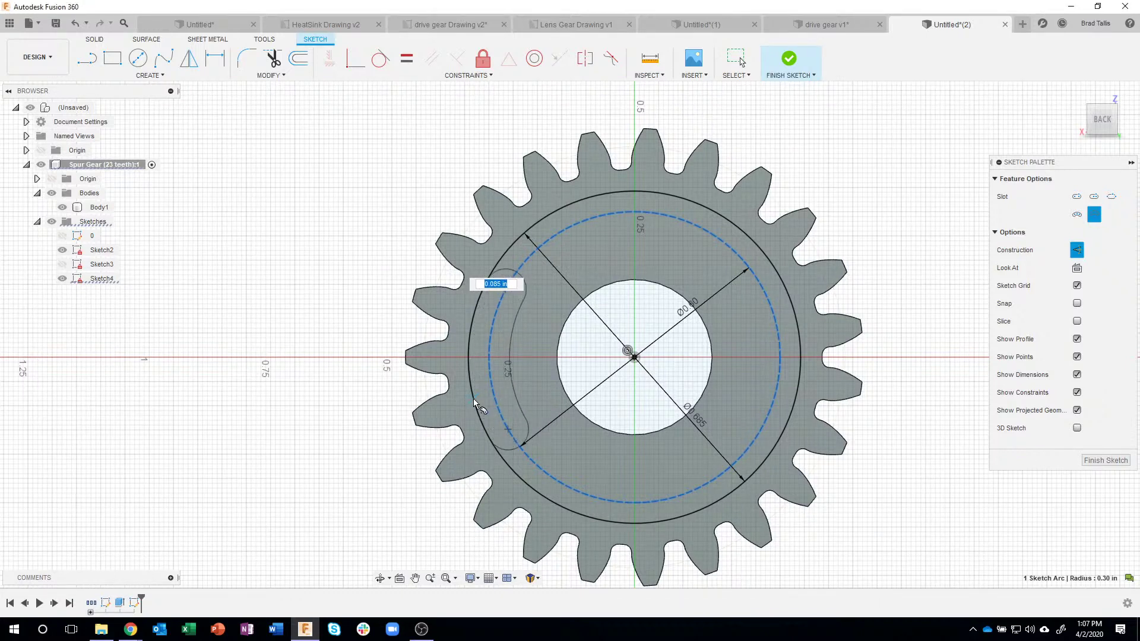
click(460, 407)
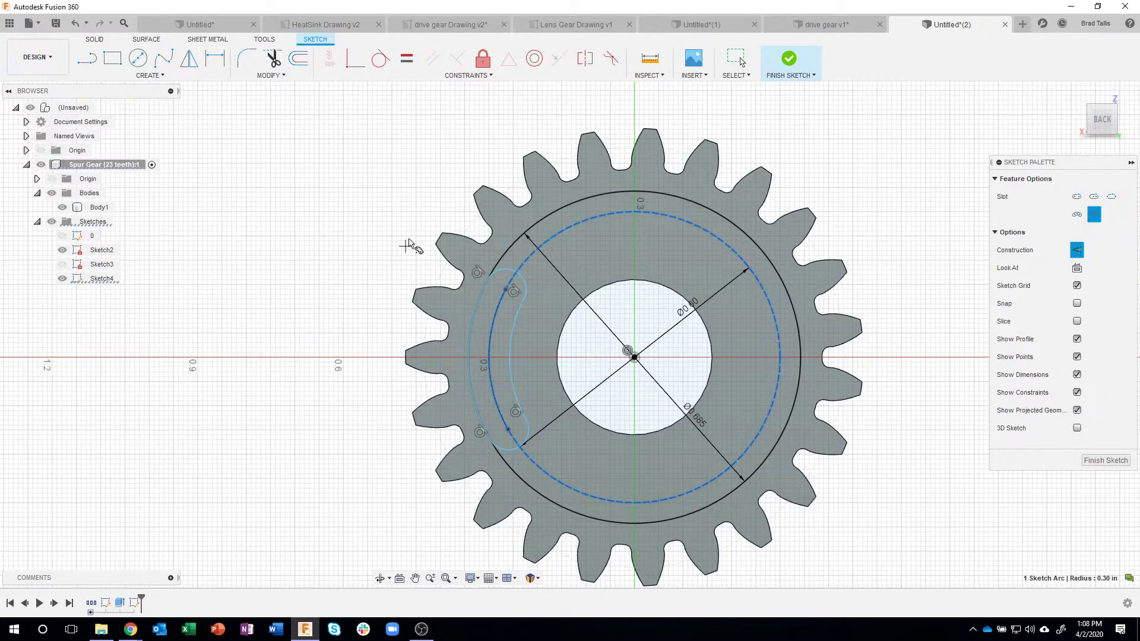
Constrain the slot's outer edge to be coincident with the 0.685 in circle.
scroll(406, 243, up, 2)
middle_drag(401, 204, 356, 188)
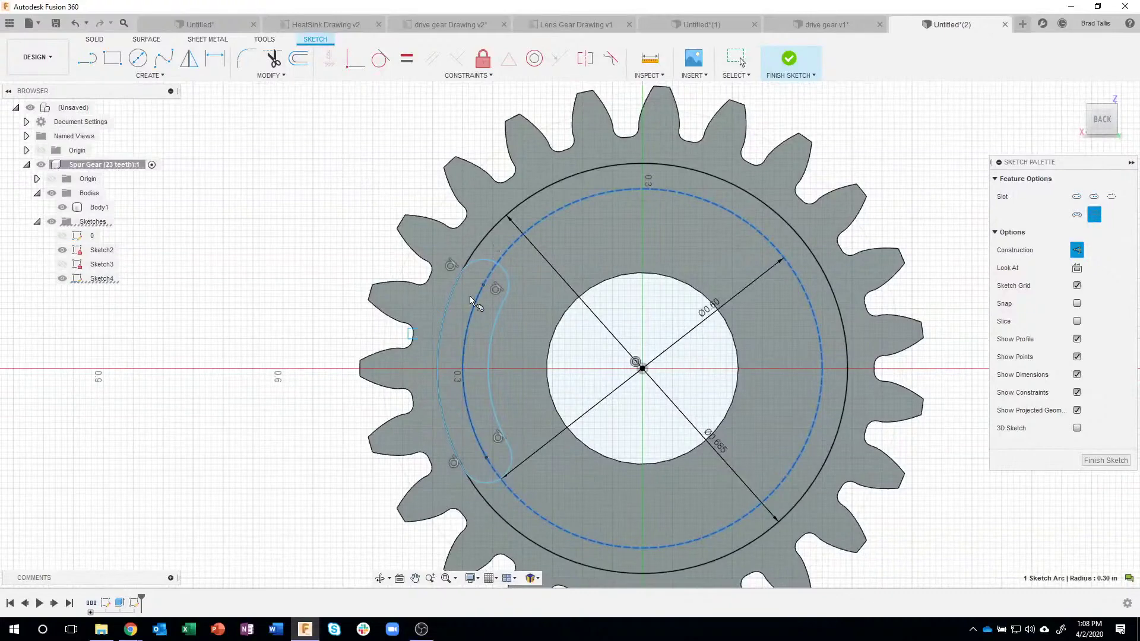
click(355, 57)
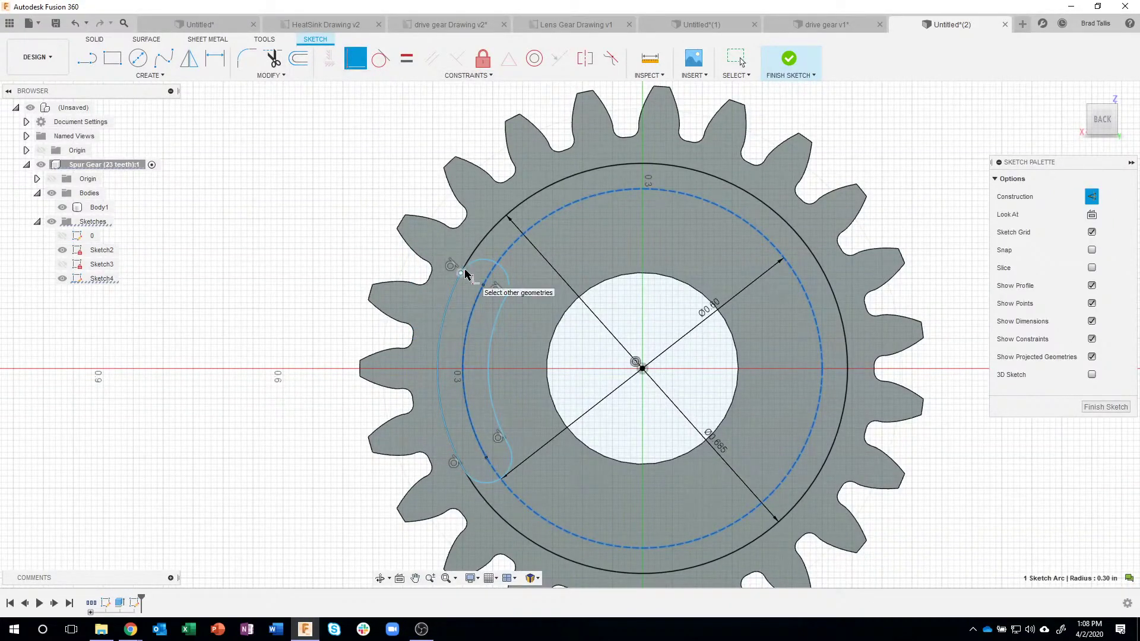
click(461, 276)
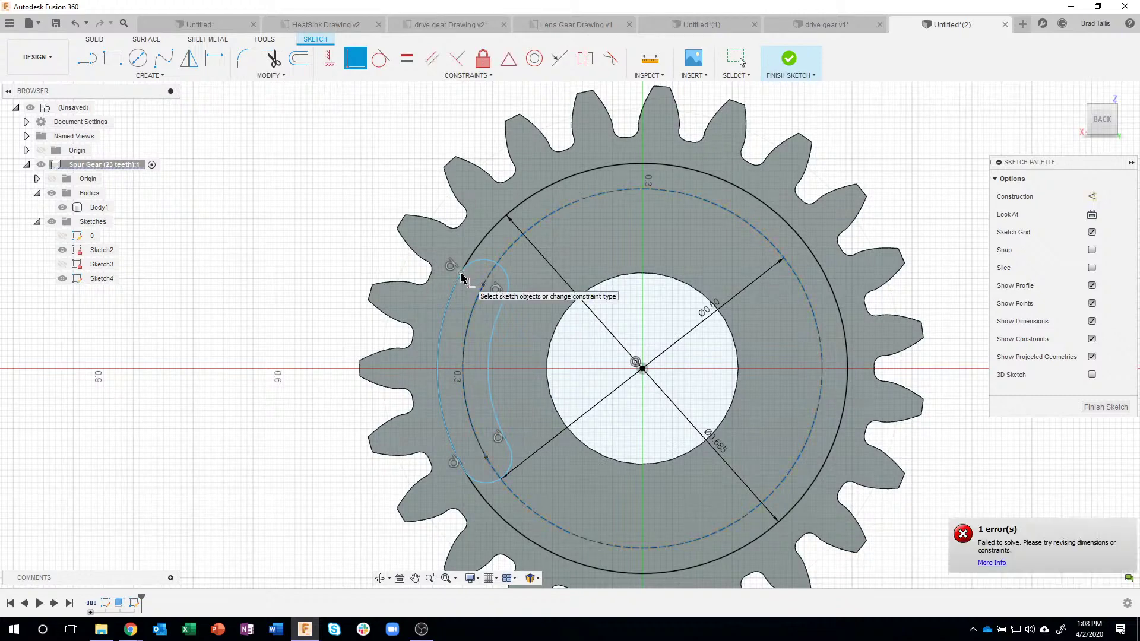
click(482, 245)
click(482, 240)
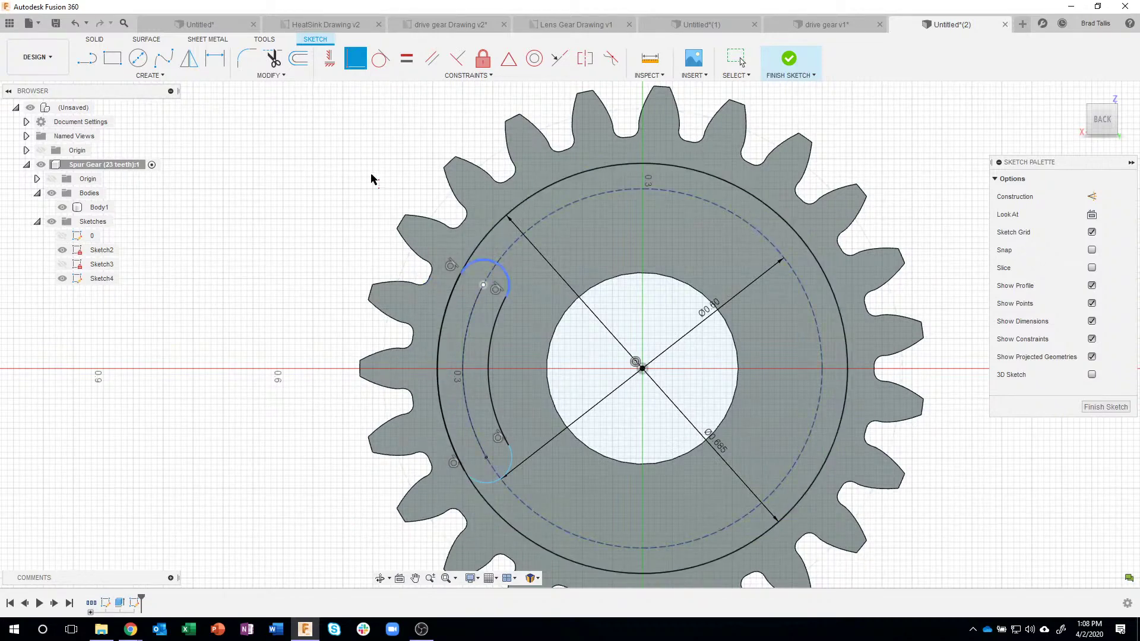
Dimension the vertical distance from the slot's upper end center to the gear center as 0.1 in.
click(215, 58)
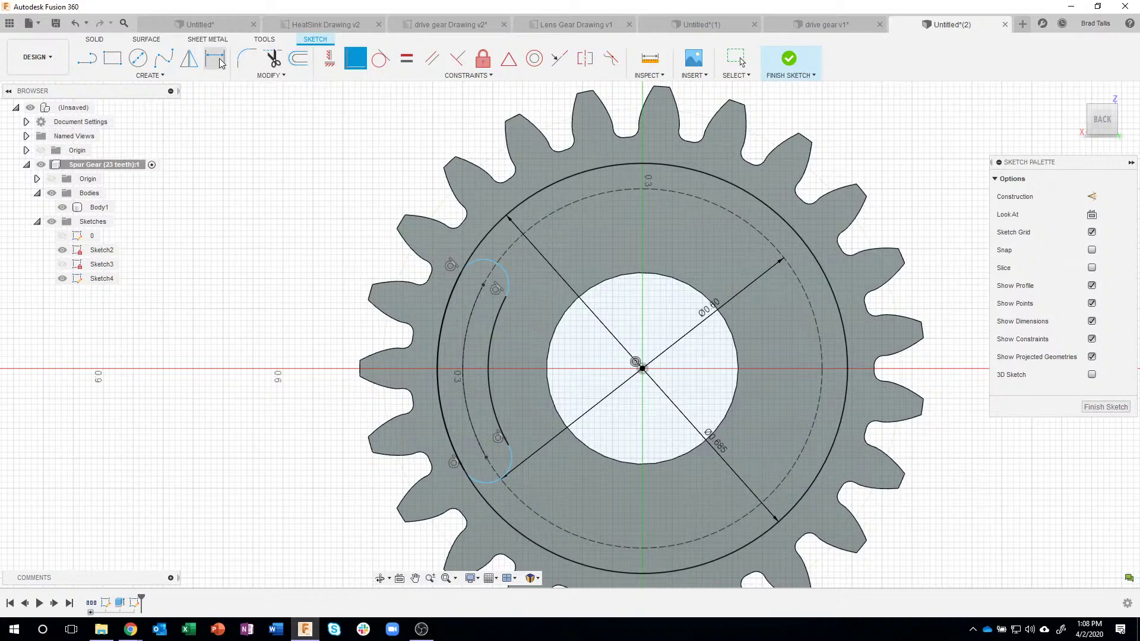
click(482, 286)
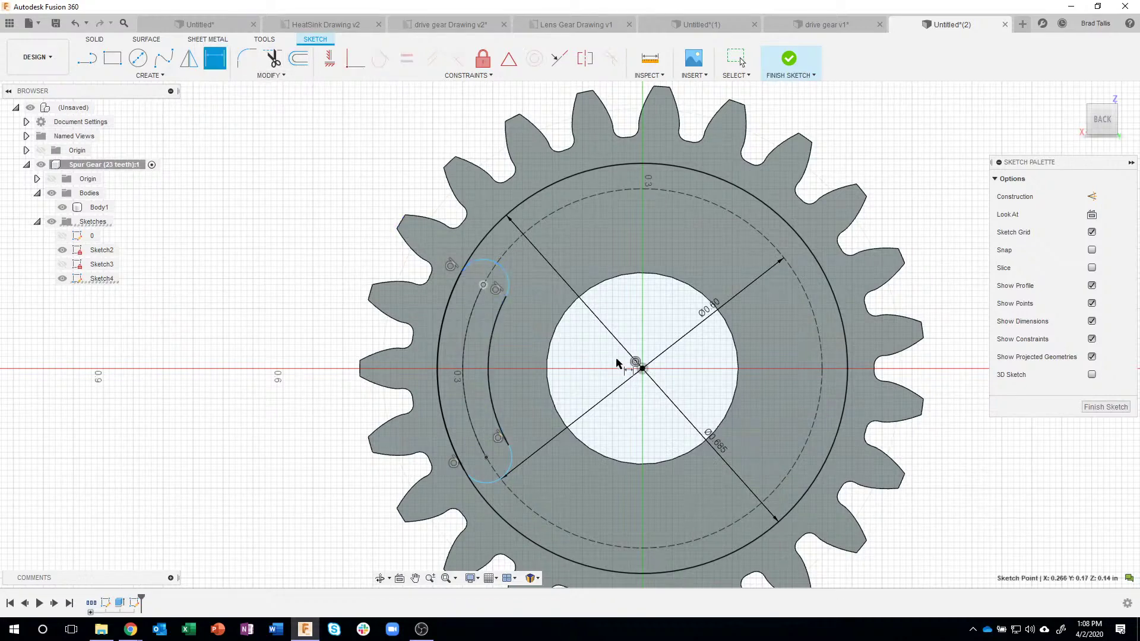
click(641, 368)
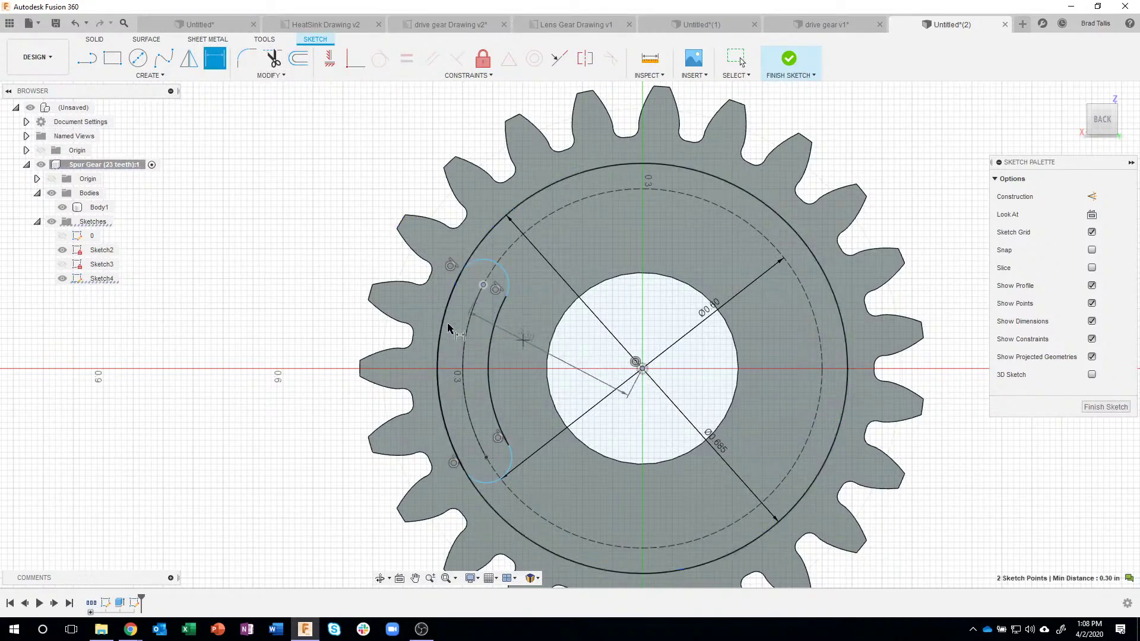
click(277, 320)
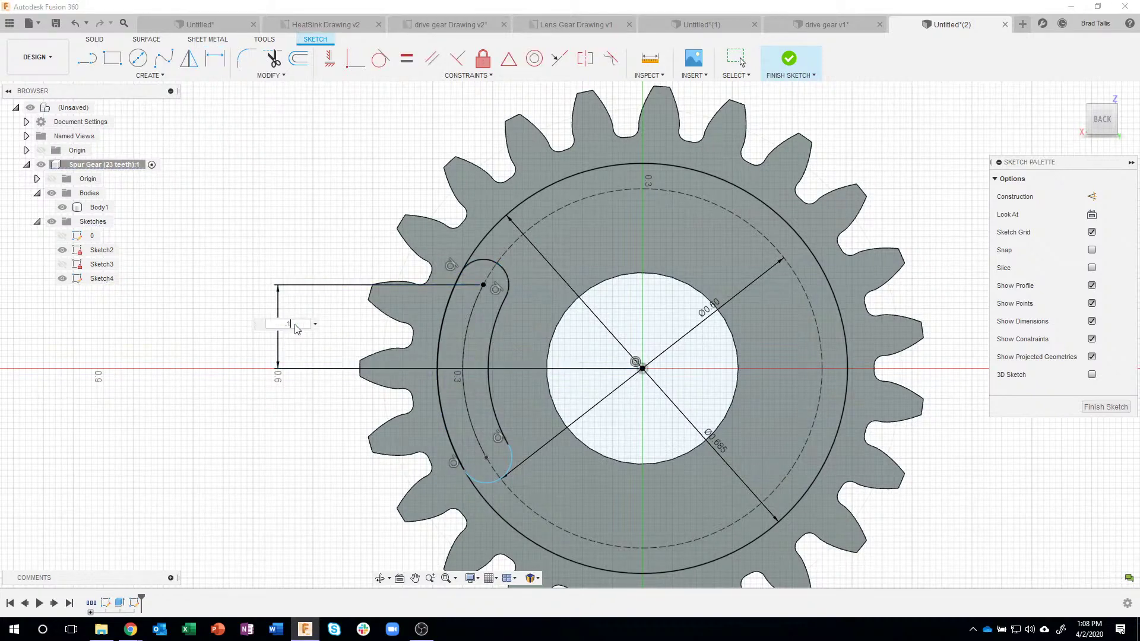
text(0.1)
key(Return)
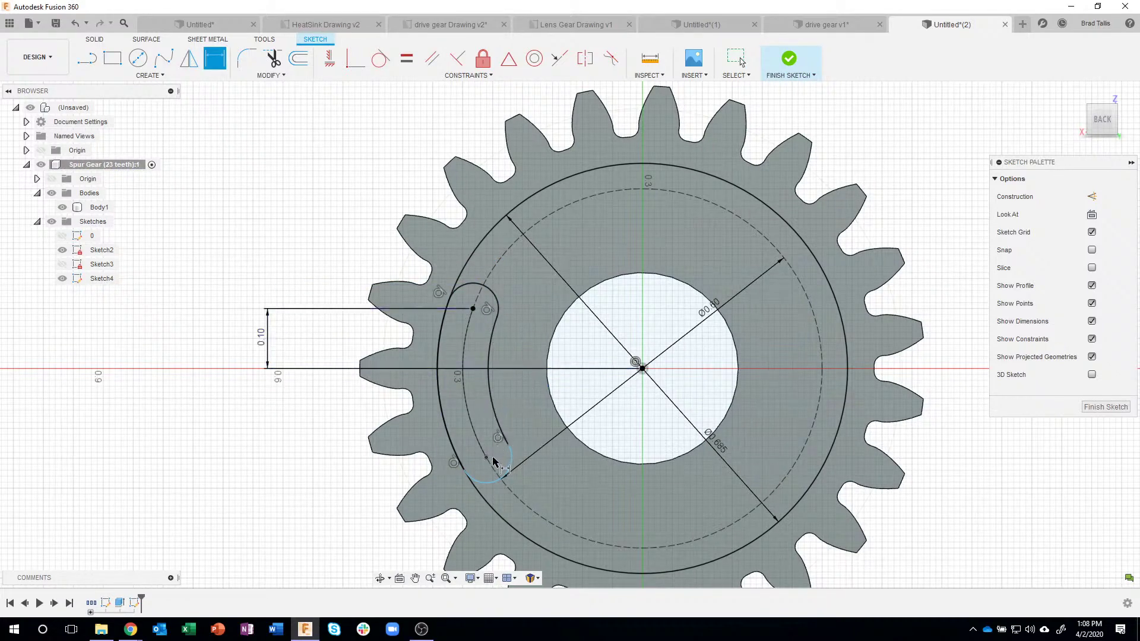
Try to dimension the slot's lower end center vertically from the gear center, linked to dimension d8, and undo the value.
click(487, 458)
click(642, 368)
click(327, 415)
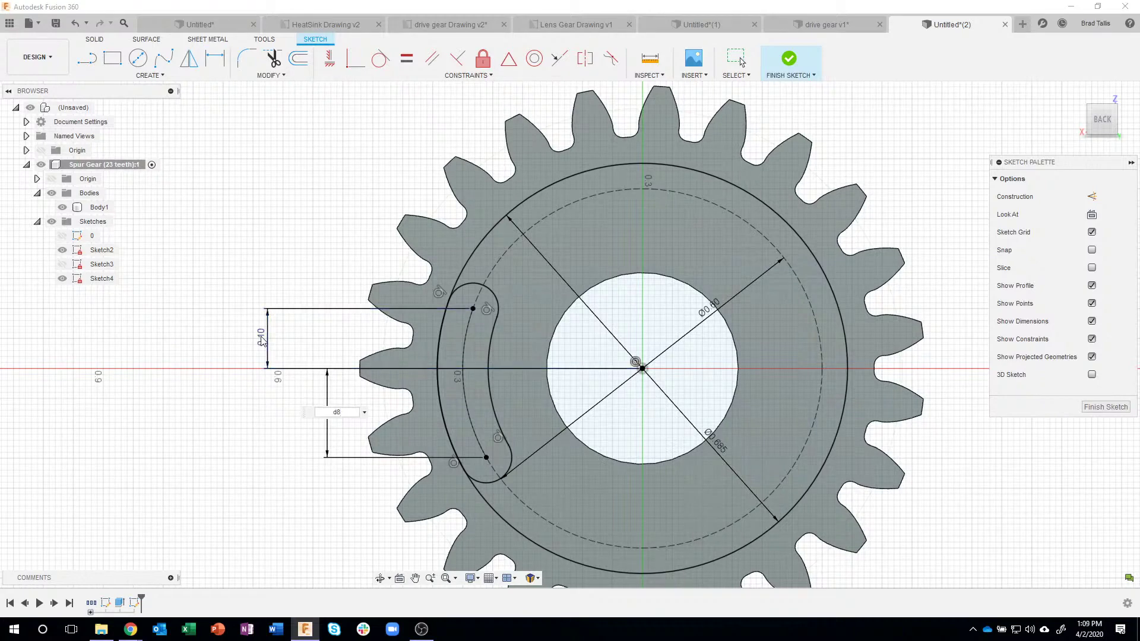
key(Return)
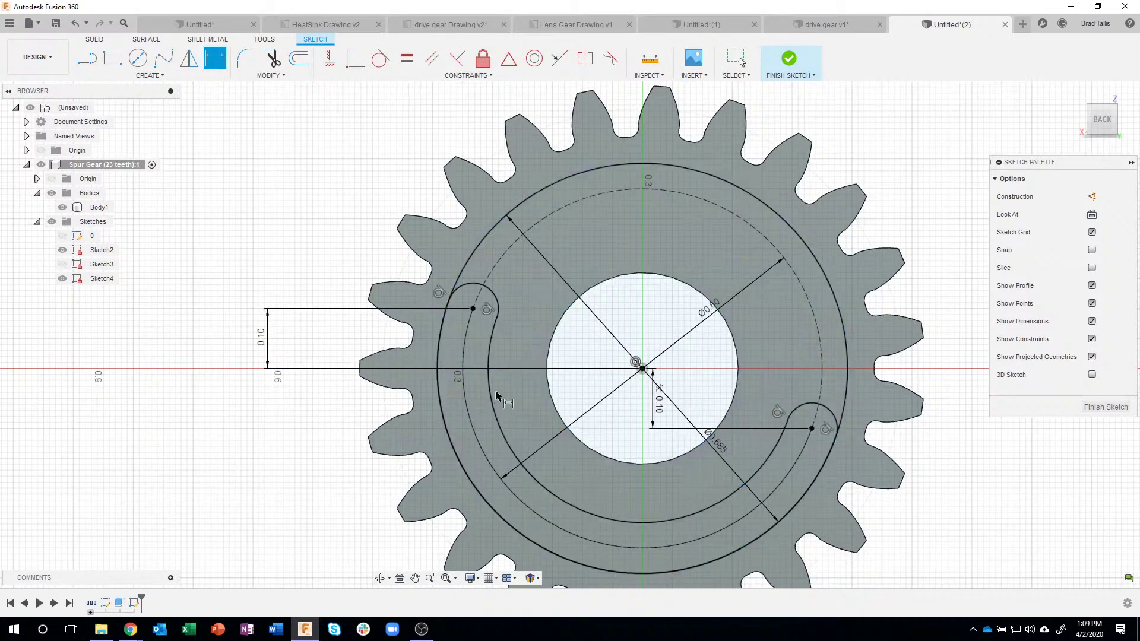
key(Escape)
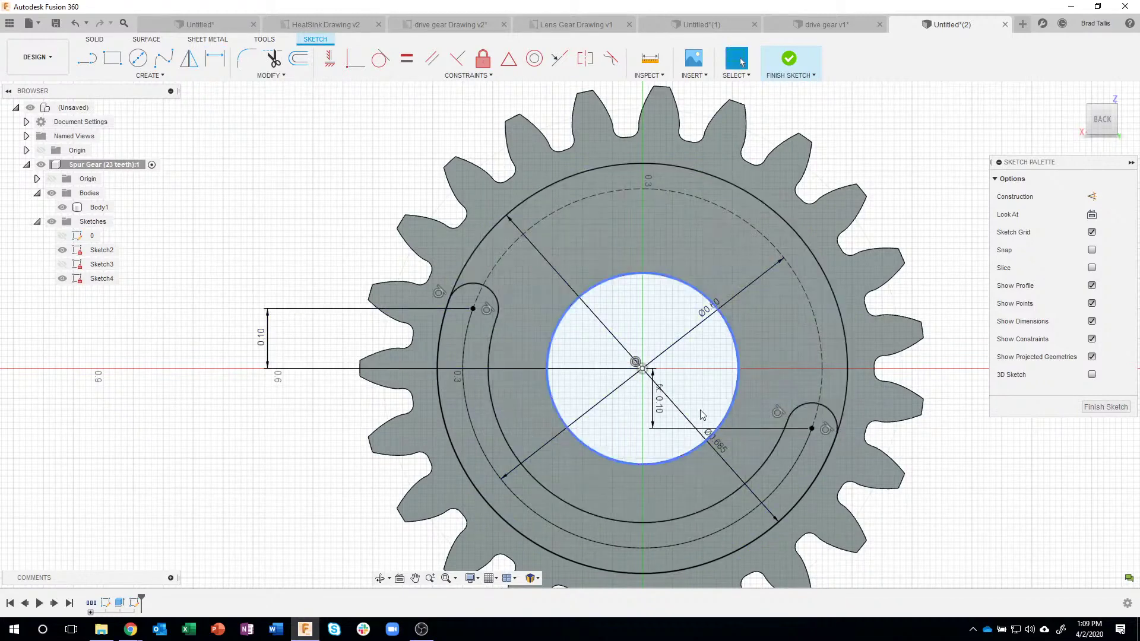
key(ctrl+z)
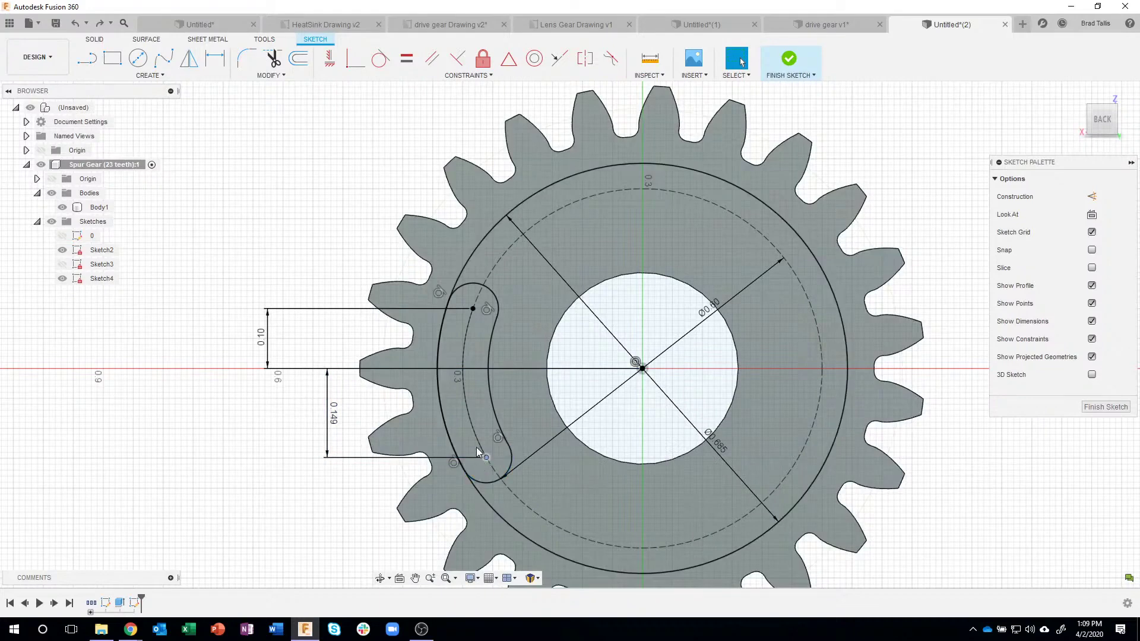
Retry linking the slot's lower vertical dimension to d8, and undo it.
double_click(333, 411)
text(d8)
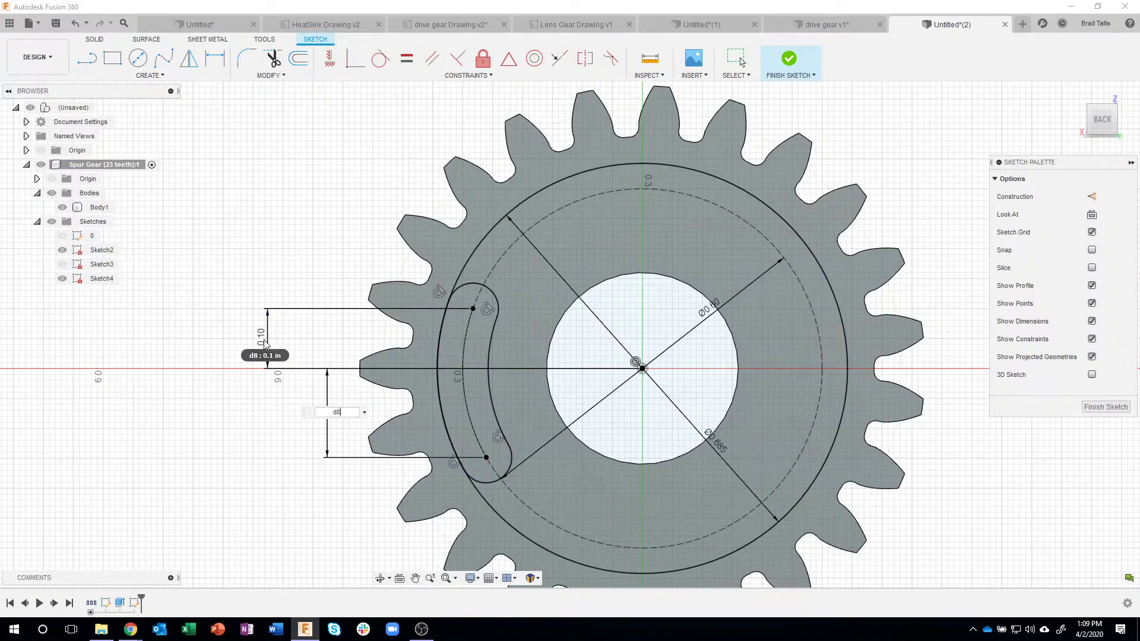
key(Return)
key(ctrl+z)
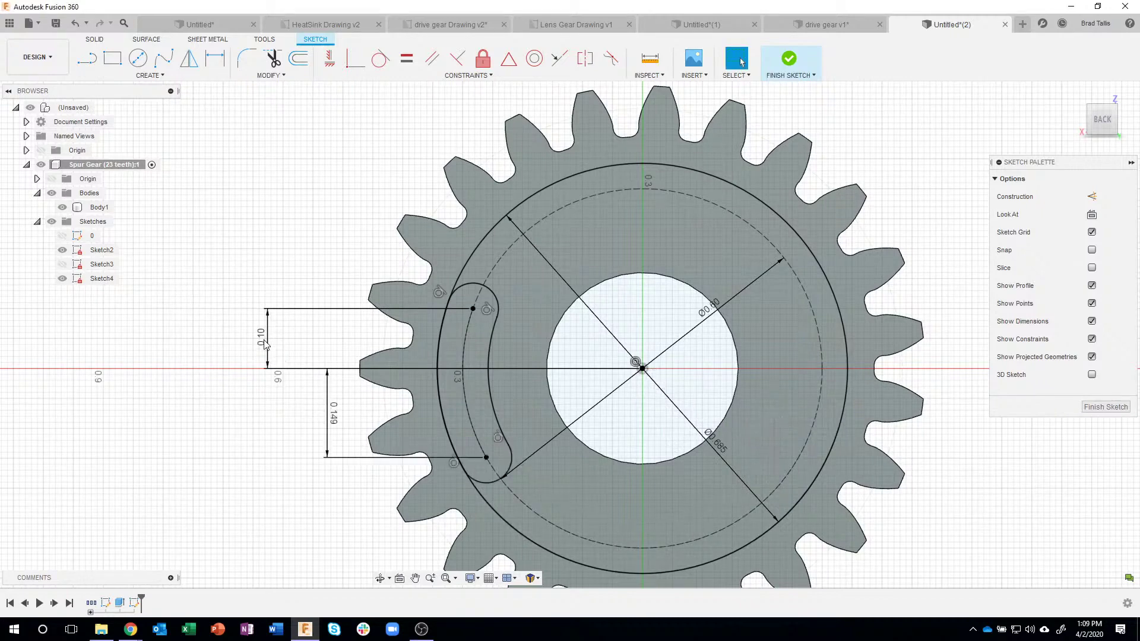
Try setting the slot's lower vertical dimension to 0.1 in, and undo both the value and the dimension.
double_click(335, 420)
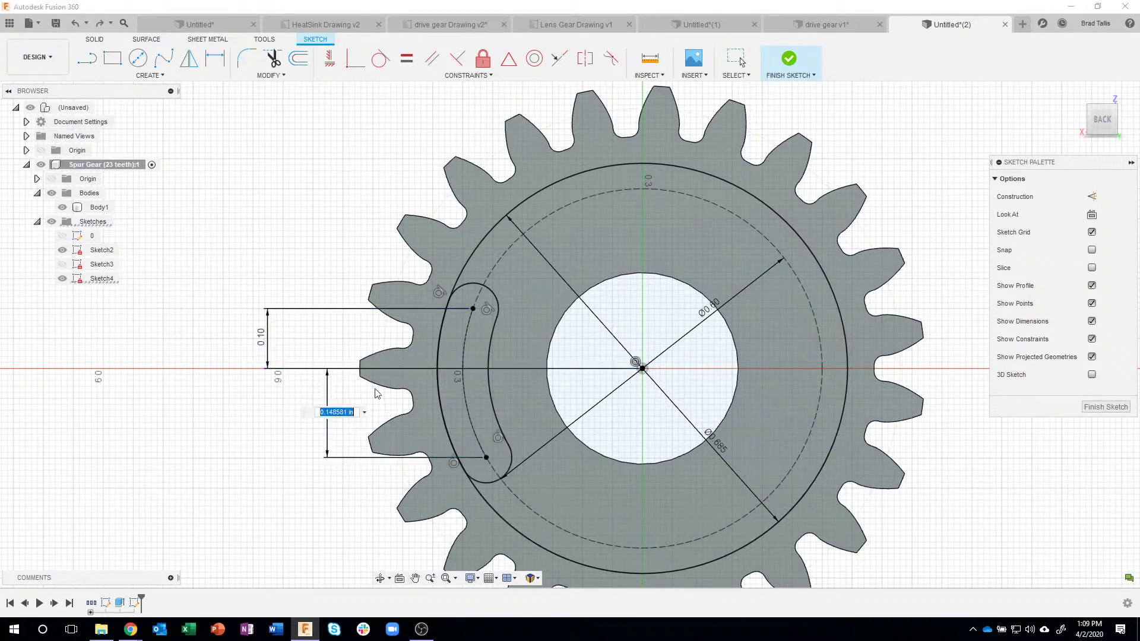
text(.1)
key(Return)
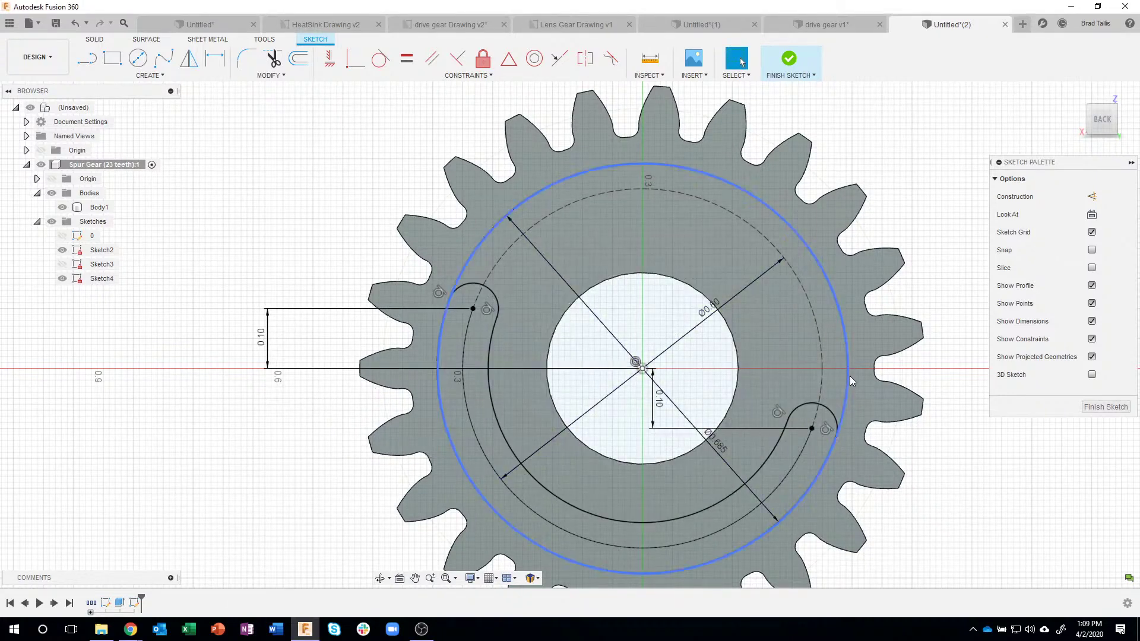
key(ctrl+z)
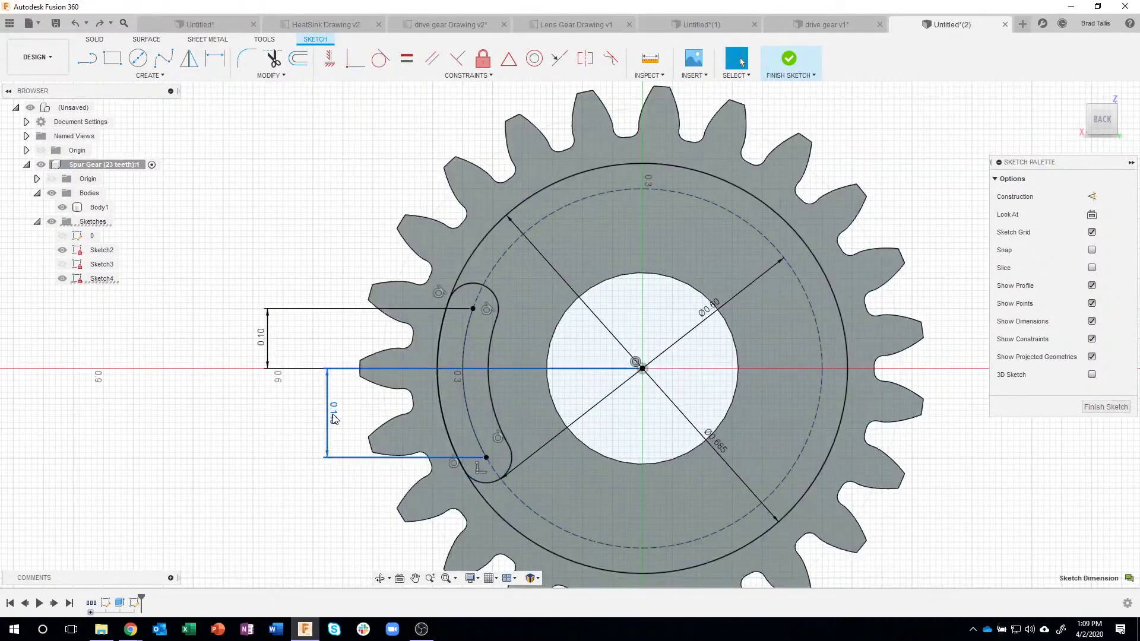
key(ctrl+z)
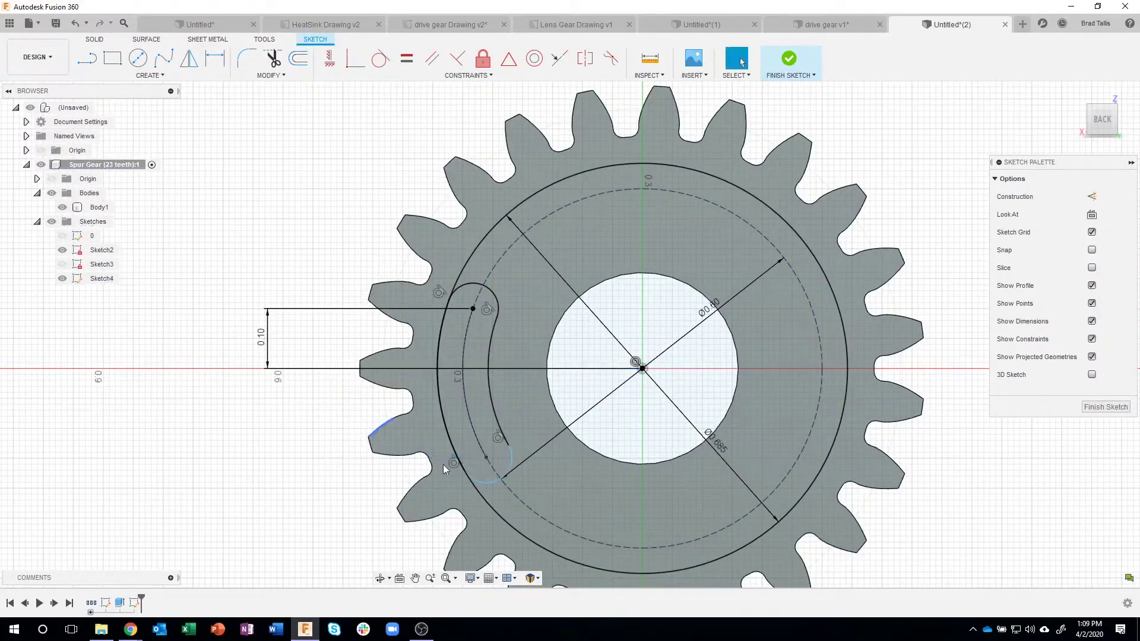
Shorten the slot by moving its lower end closer to the horizontal axis, and dimension that end's center 0.10 in vertically from the gear center.
drag(460, 419, 457, 408)
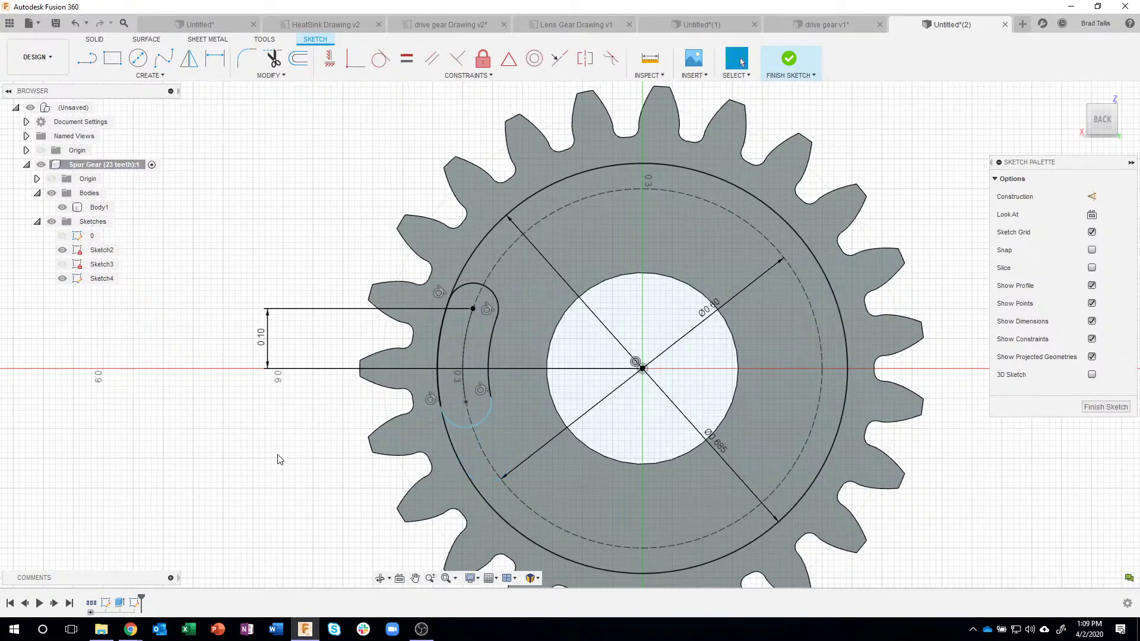
key(d)
click(466, 403)
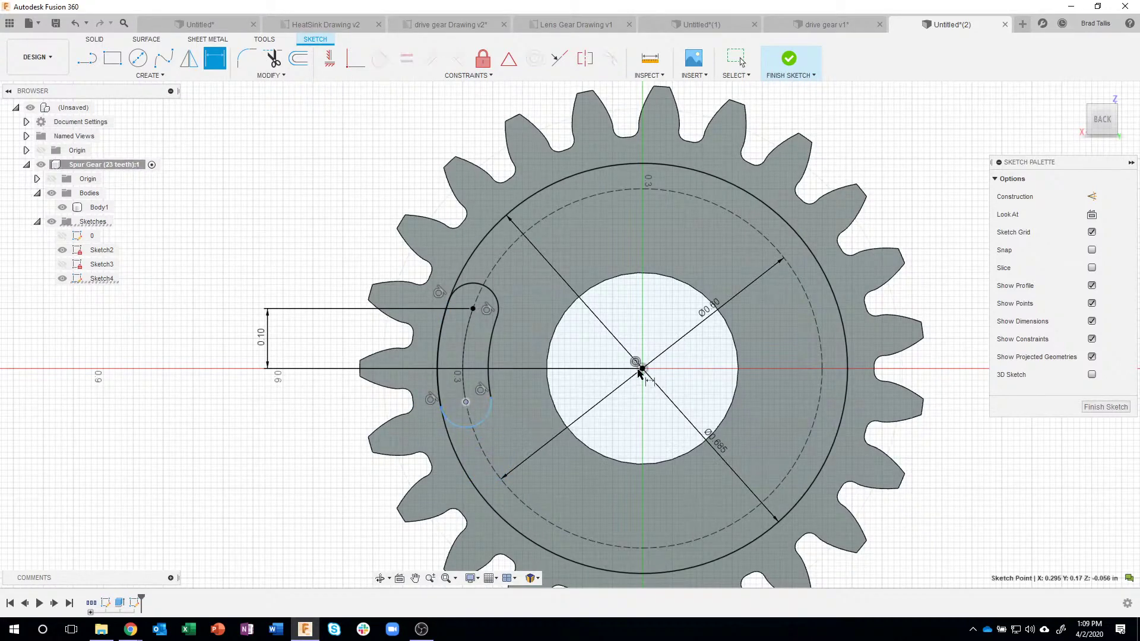
click(642, 368)
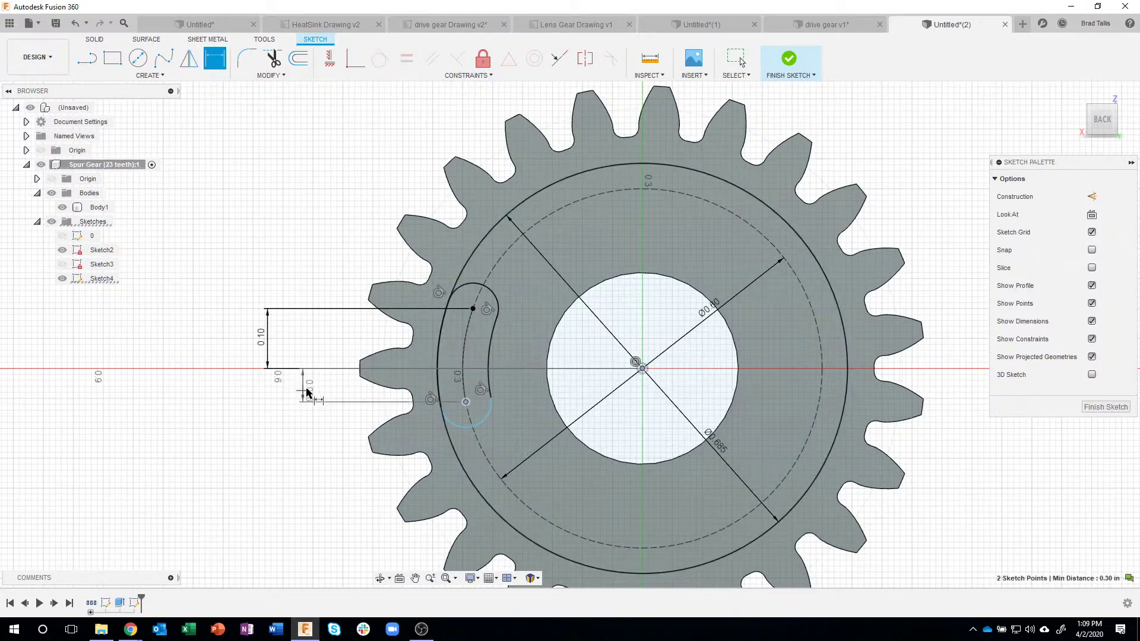
click(307, 393)
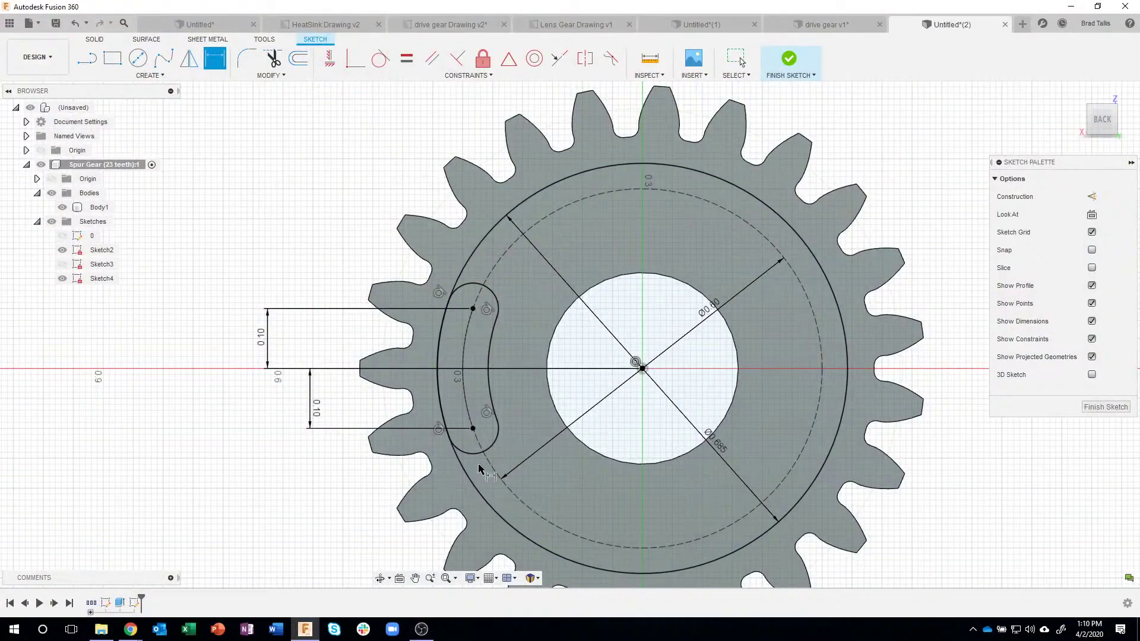
Draw a line across the slot's upper end, joining the ends of its outer and inner arcs, about 0.085 in long.
click(94, 63)
scroll(466, 368, up, 3)
scroll(466, 356, down, 1)
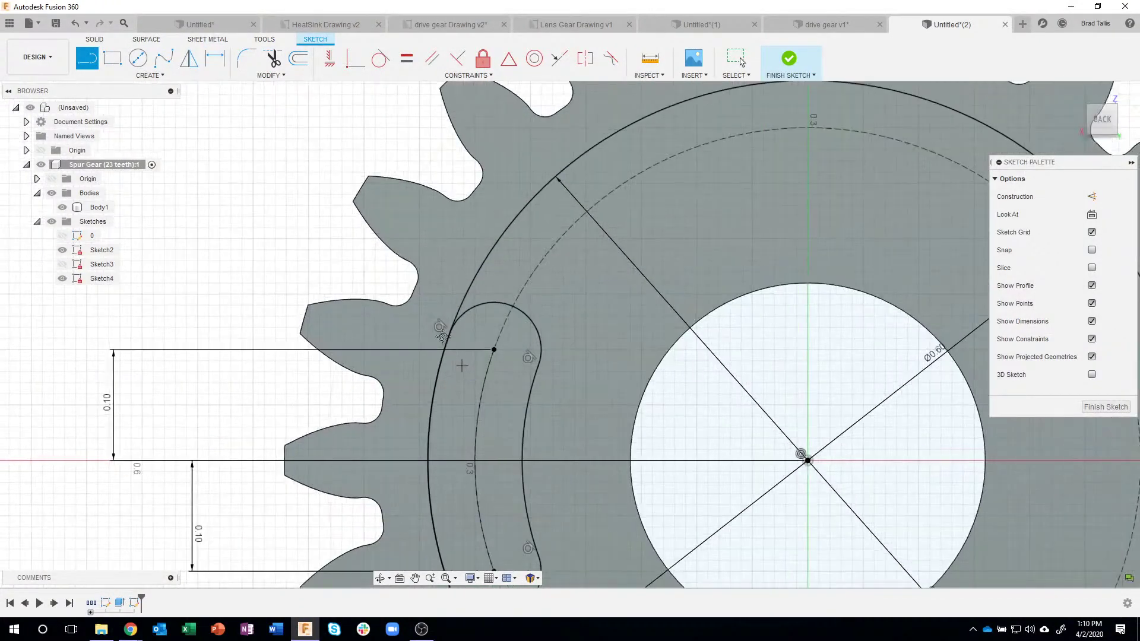
middle_drag(458, 364, 432, 274)
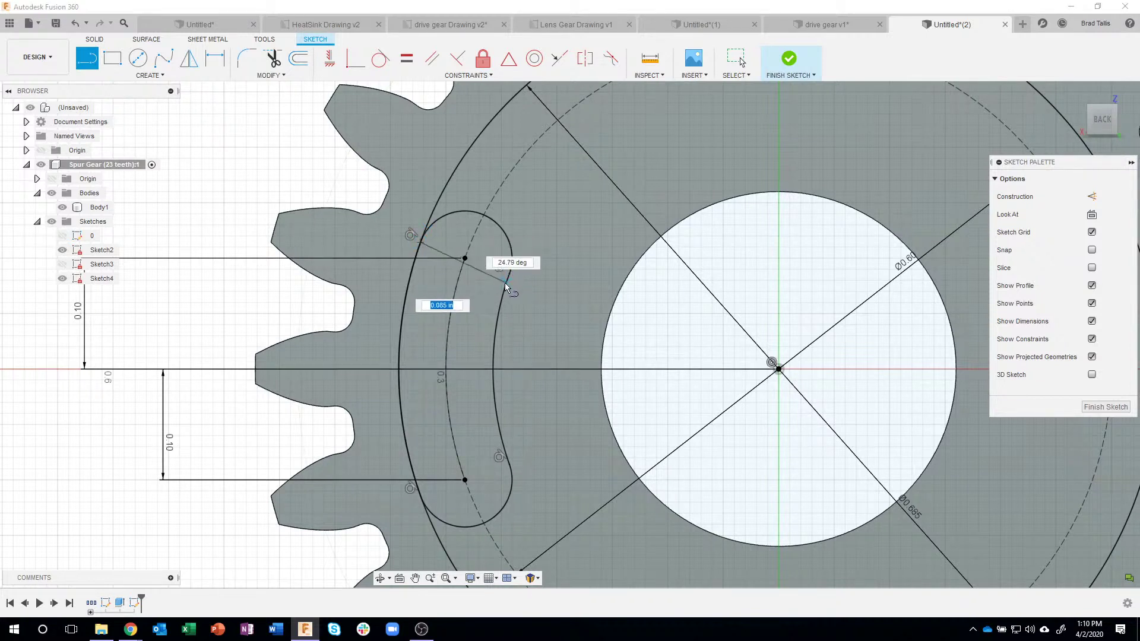
click(508, 275)
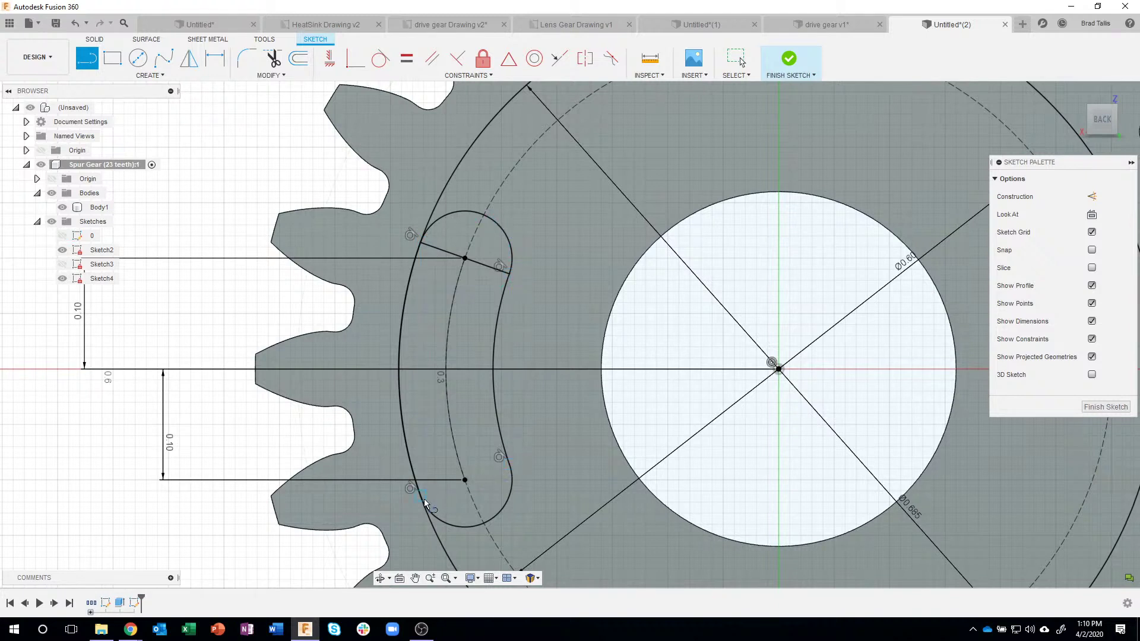
Complete the line across the slot's lower end, joining its outer and inner arcs, and finish the sketch with the middle profile selected.
click(508, 467)
key(Escape)
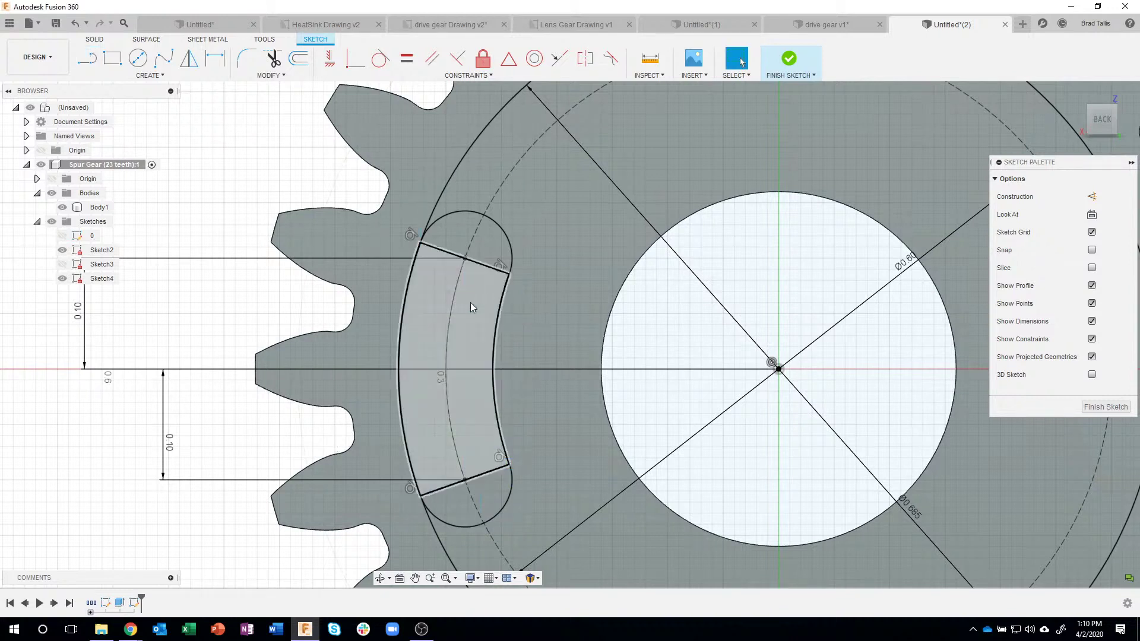
click(470, 305)
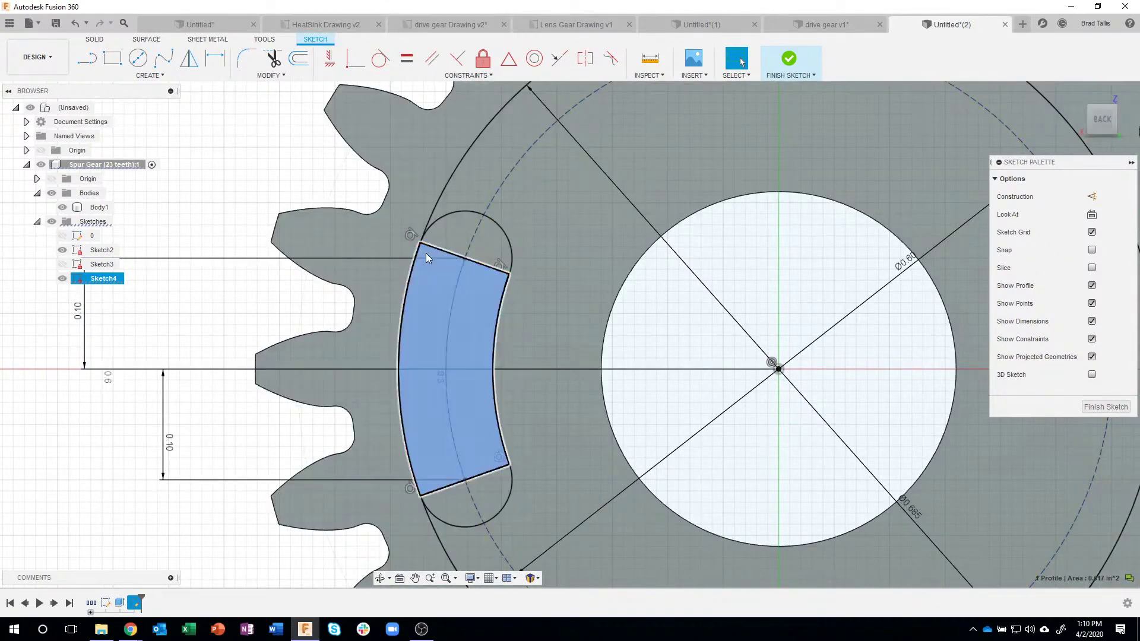
scroll(506, 476, down, 3)
scroll(505, 477, down, 3)
mouse_move(507, 436)
shift+middle_down()
mouse_move(893, 171)
mouse_move(901, 109)
mouse_move(1004, 291)
shift+middle_up()
click(1100, 408)
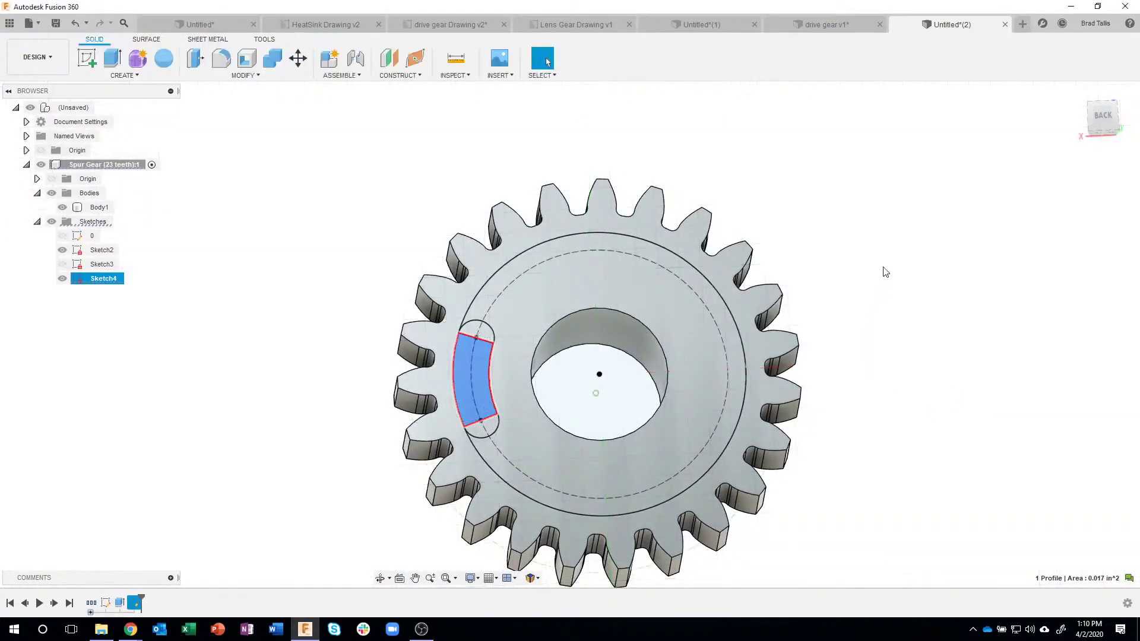
Extrude the slot's middle profile as a cut through the full thickness of the gear.
right_click(465, 351)
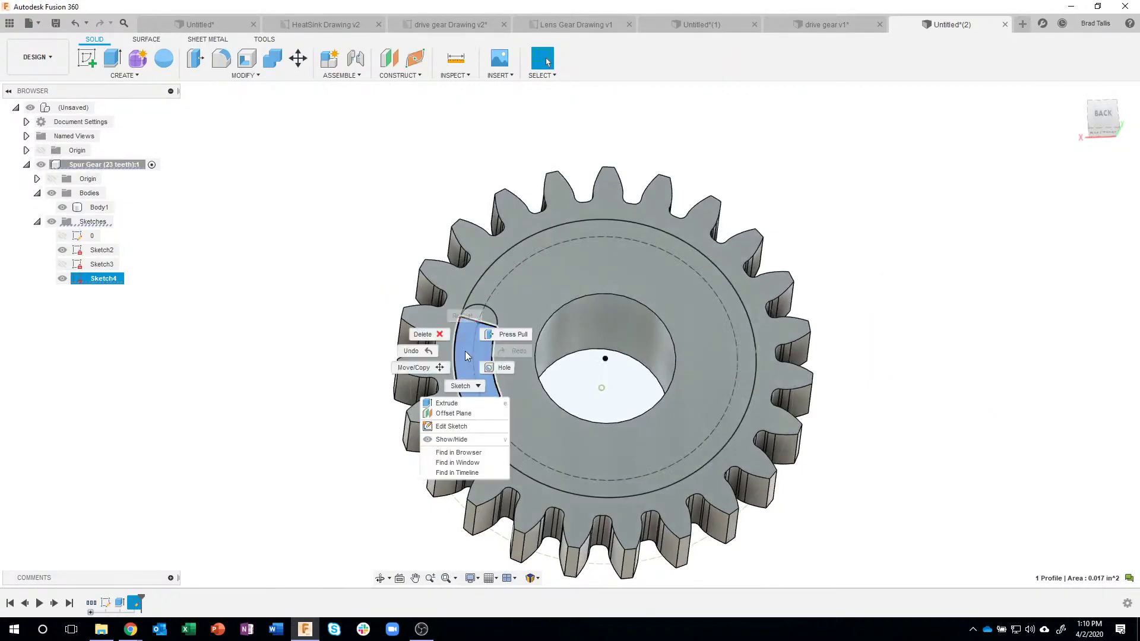
click(458, 411)
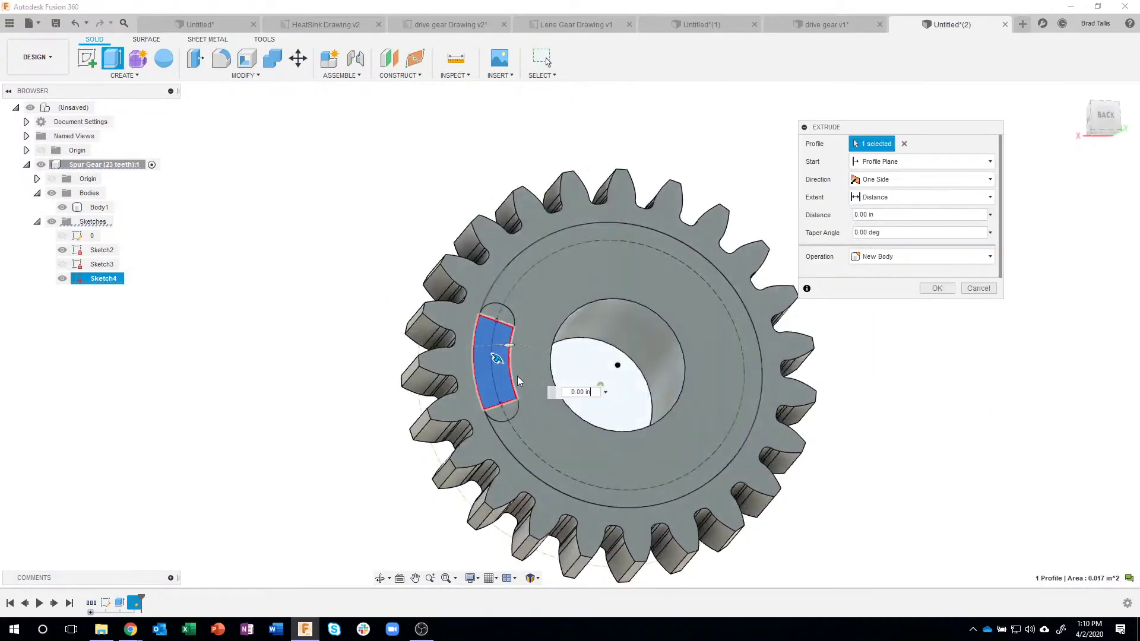
drag(491, 353, 479, 370)
shift+middle_drag(508, 455, 500, 347)
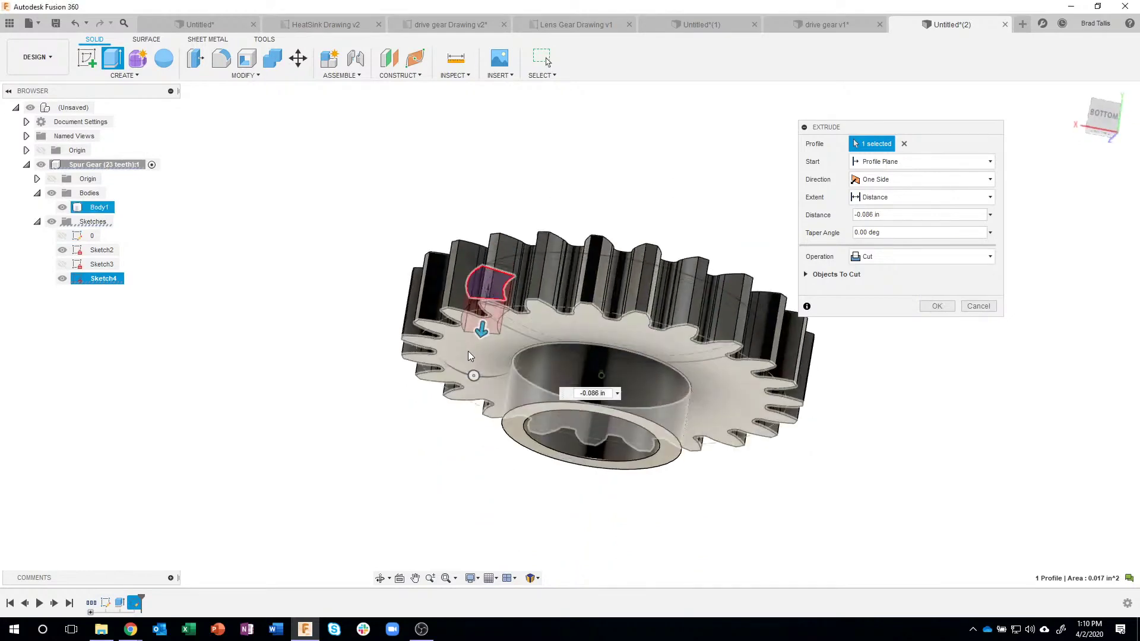
drag(476, 335, 472, 366)
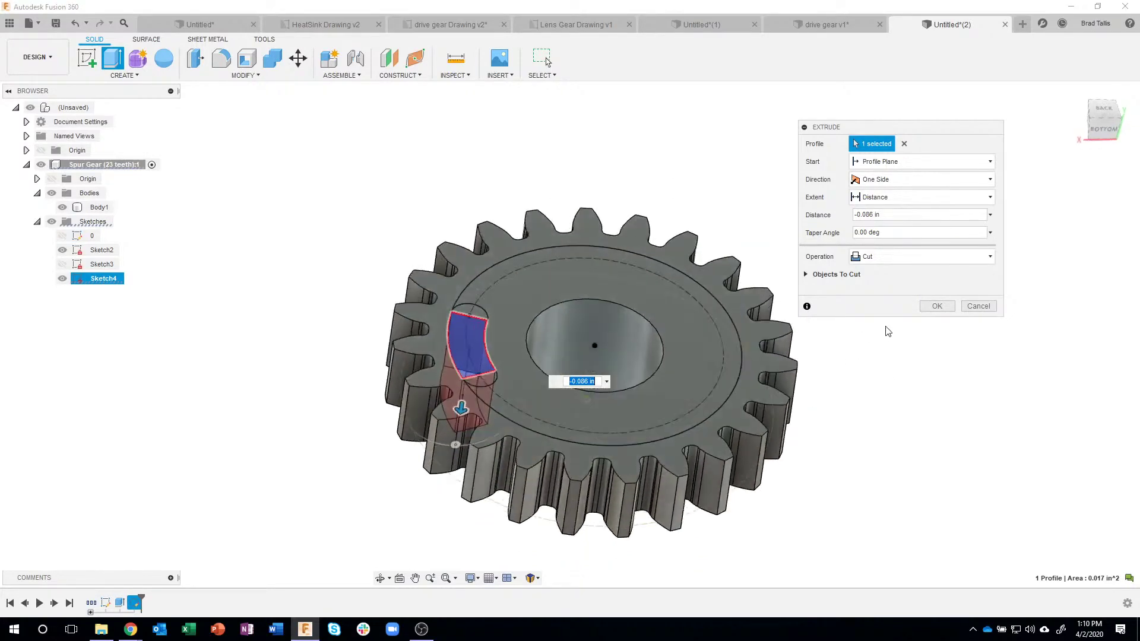
click(938, 305)
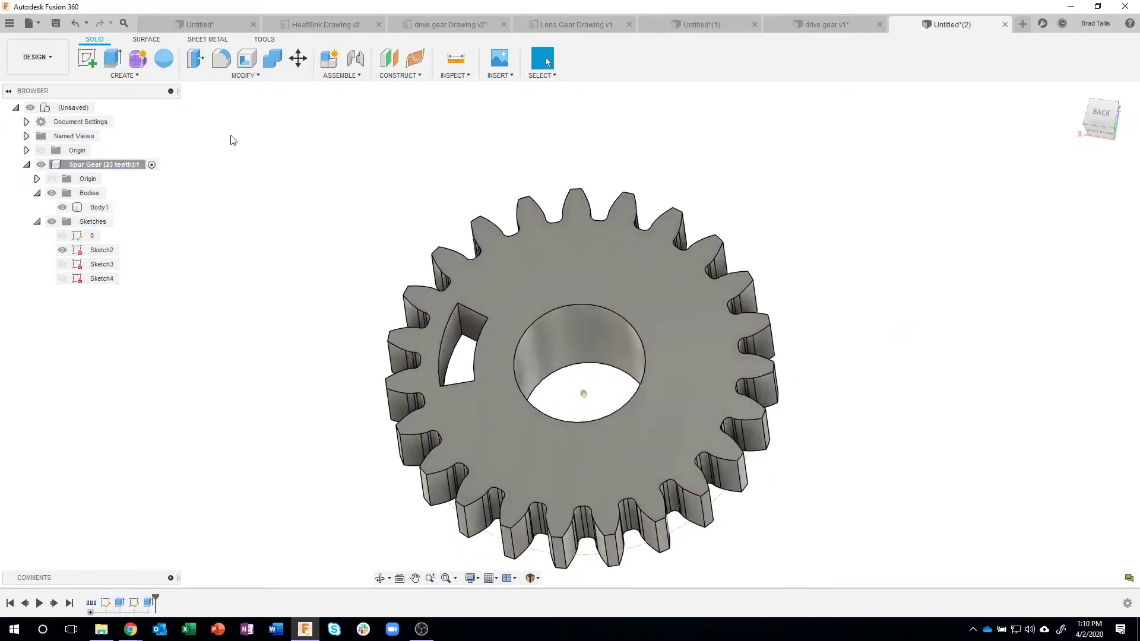
Create a full circular pattern of the slot cut around the center bore with a quantity of 2.
click(141, 74)
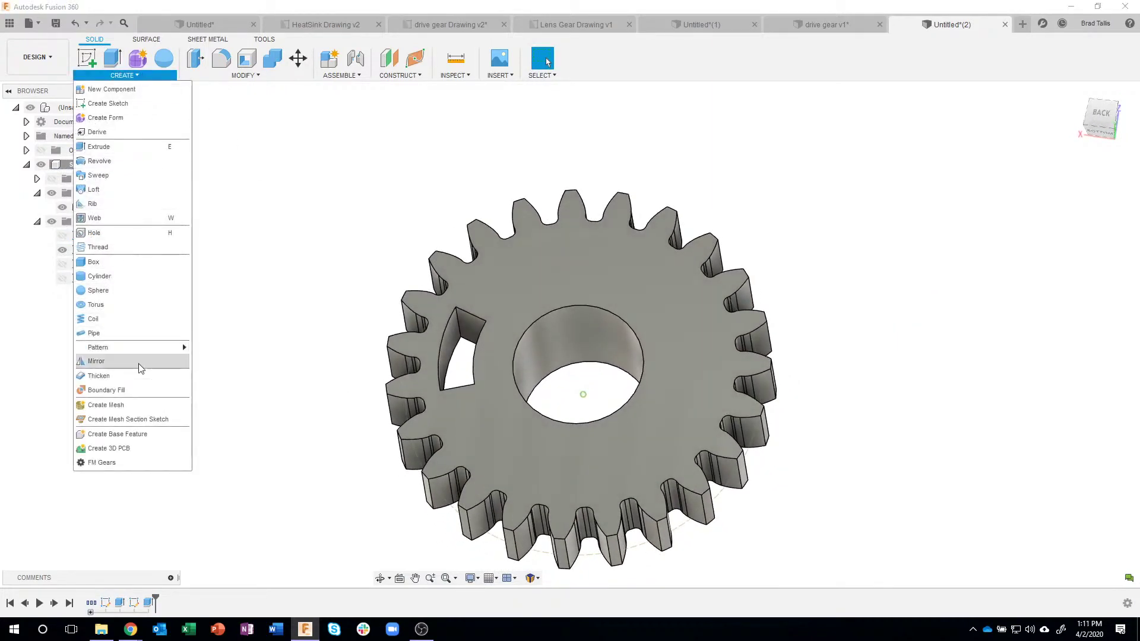
mouse_move(184, 348)
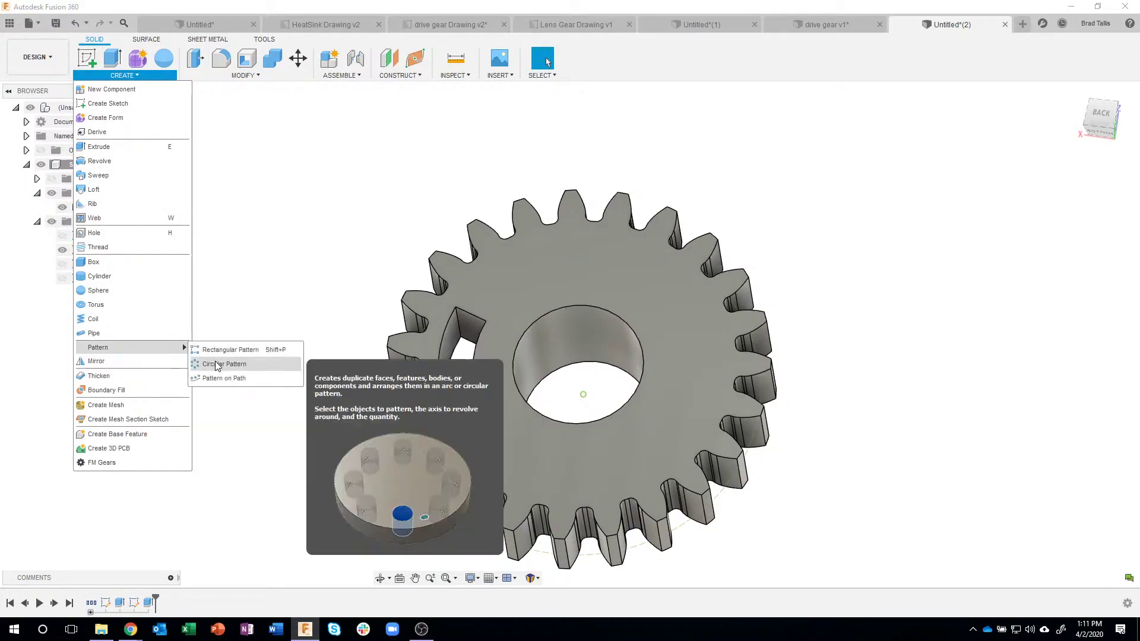
click(238, 362)
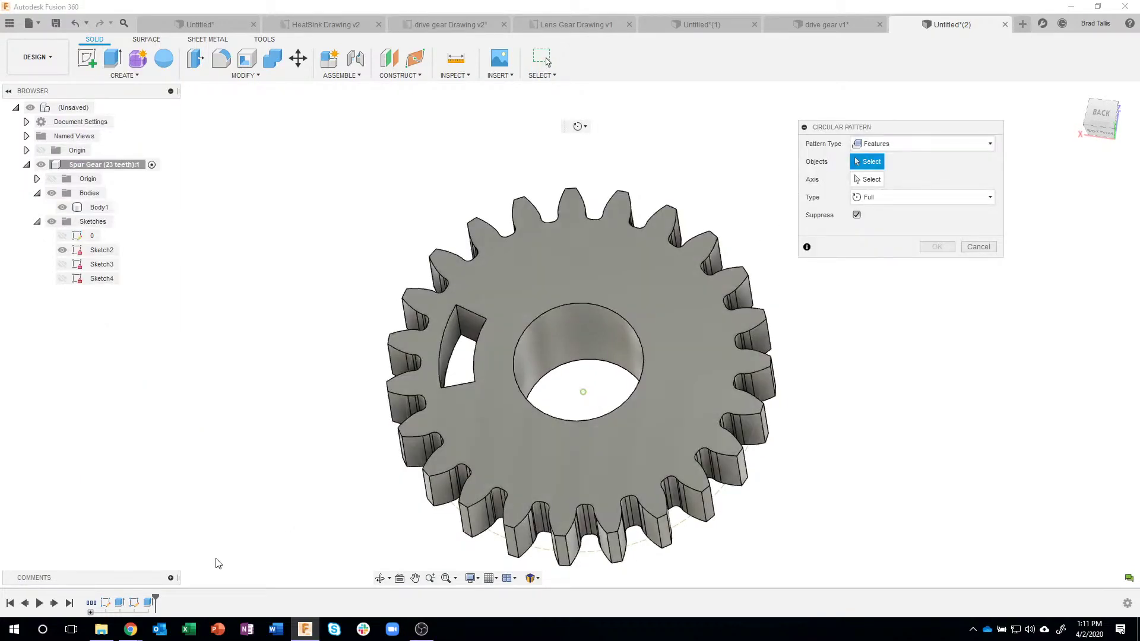
click(147, 604)
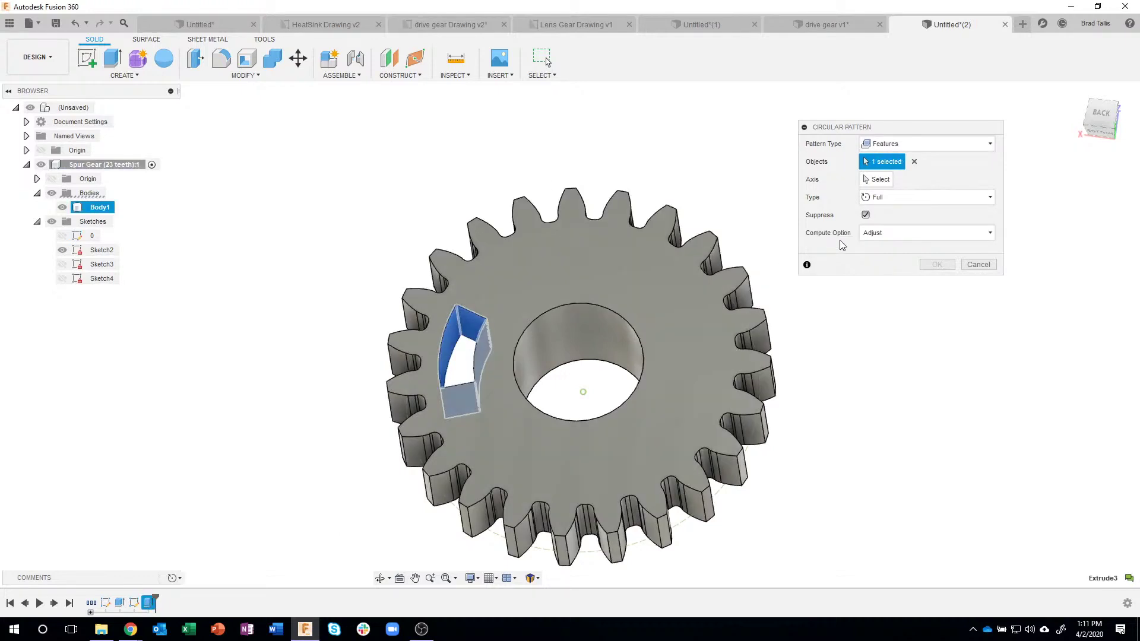
click(872, 180)
click(549, 323)
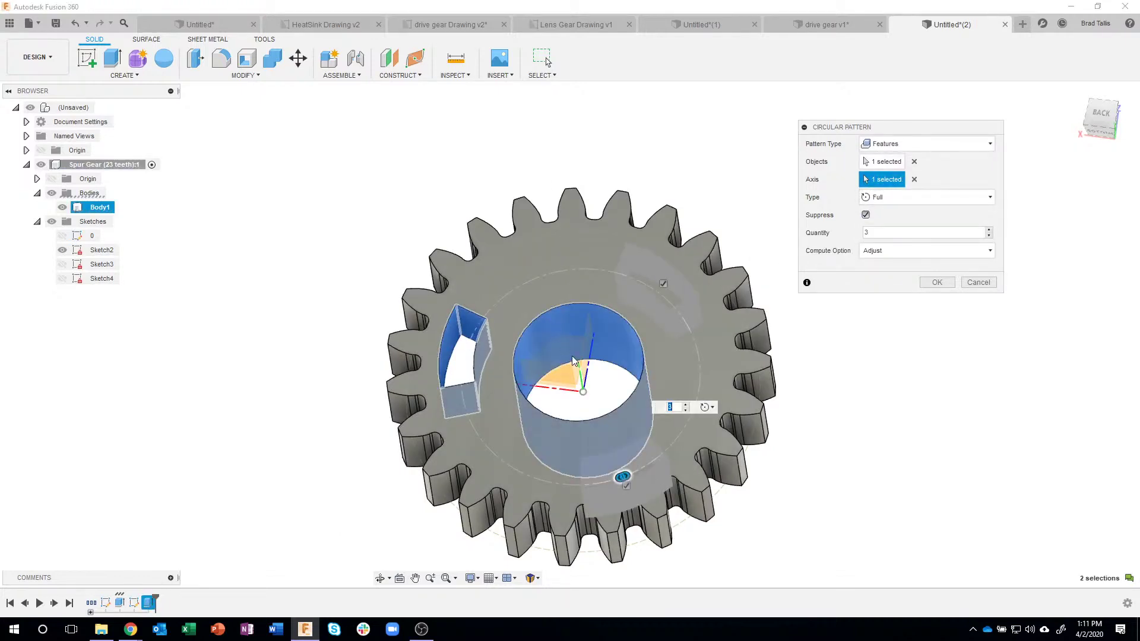
click(989, 236)
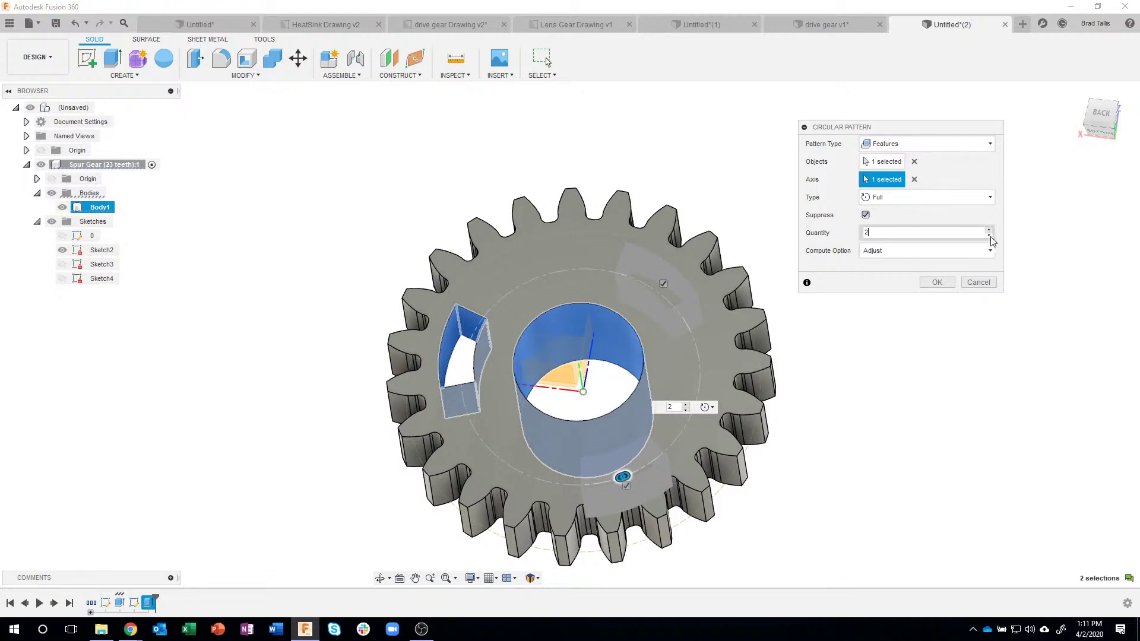
click(937, 282)
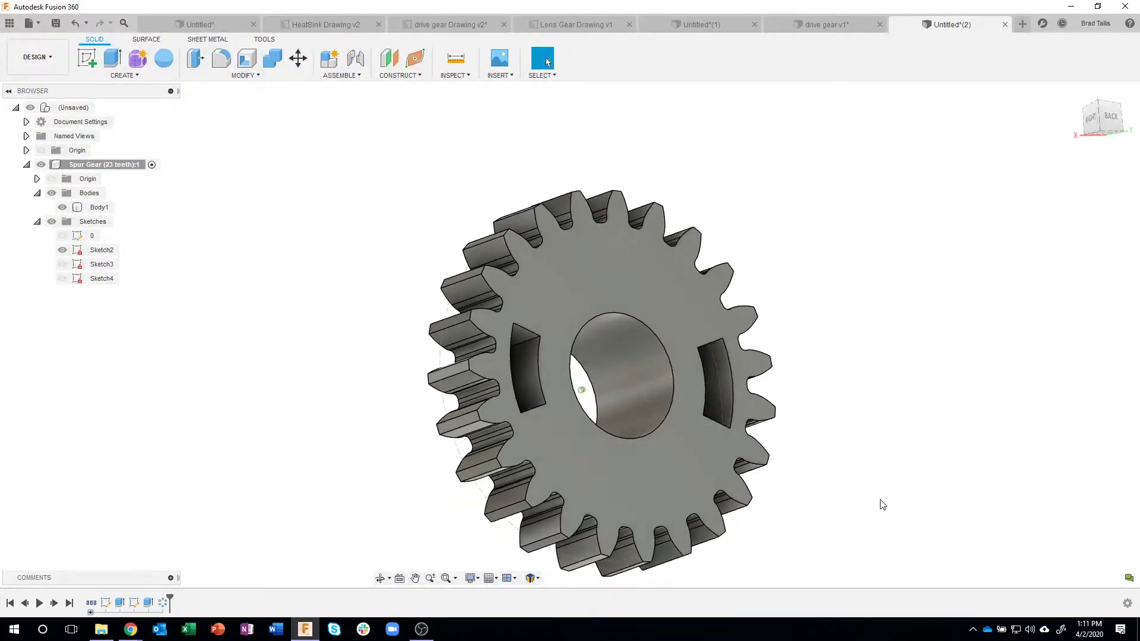
Show the slot sketch, extrude its ring and both slot end profiles as a -0.1 in cut for the back recess, and hide the sketch.
click(62, 279)
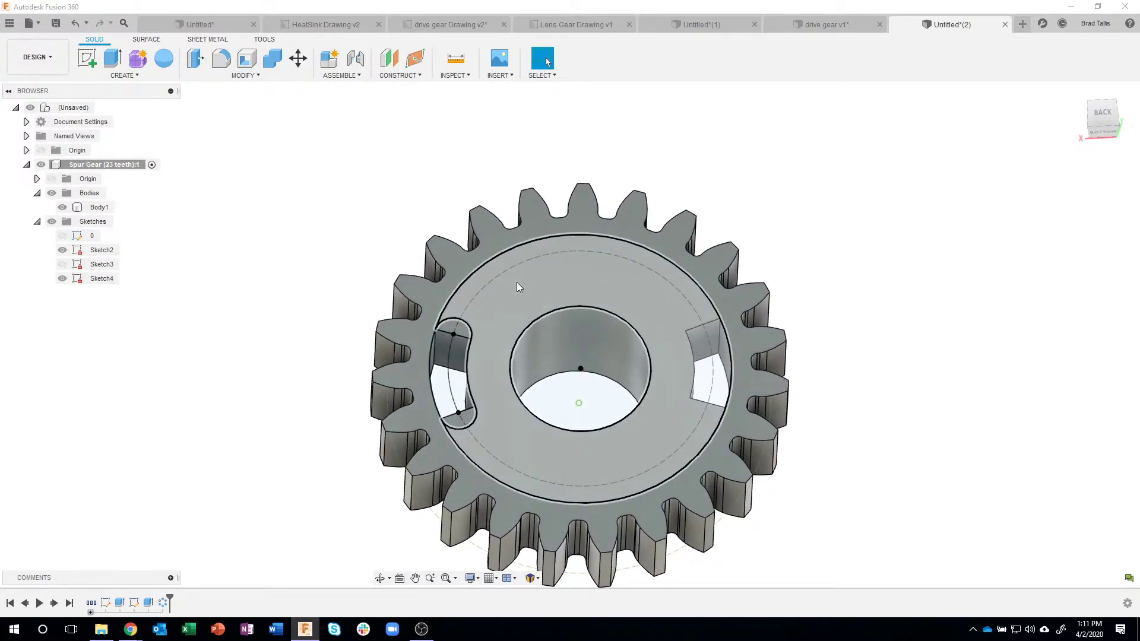
click(517, 283)
click(465, 332)
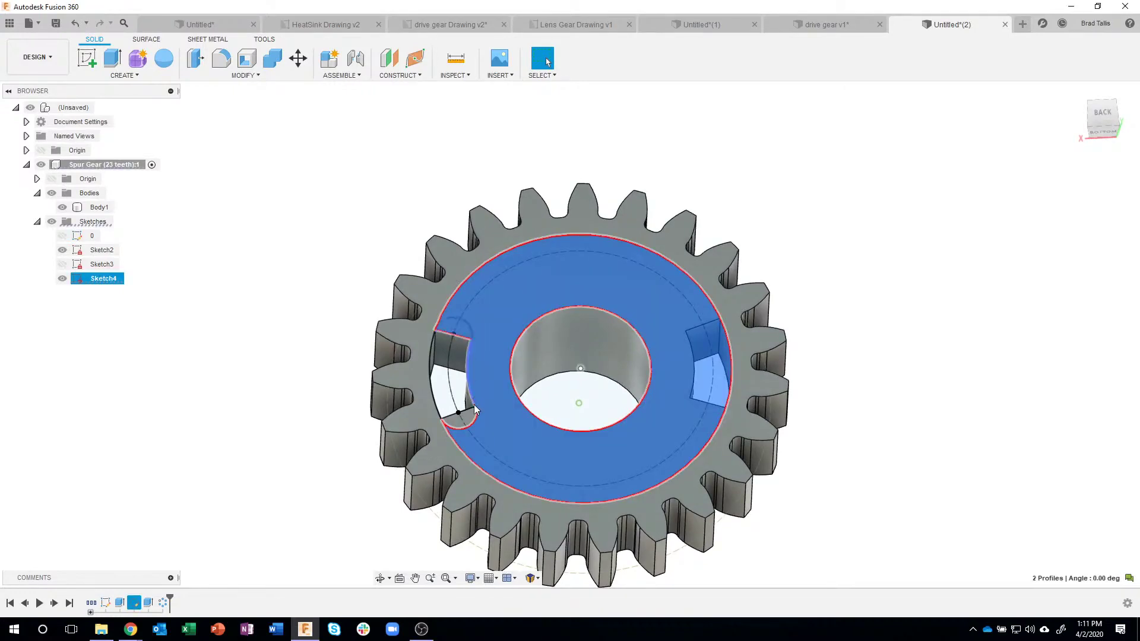
right_click(472, 418)
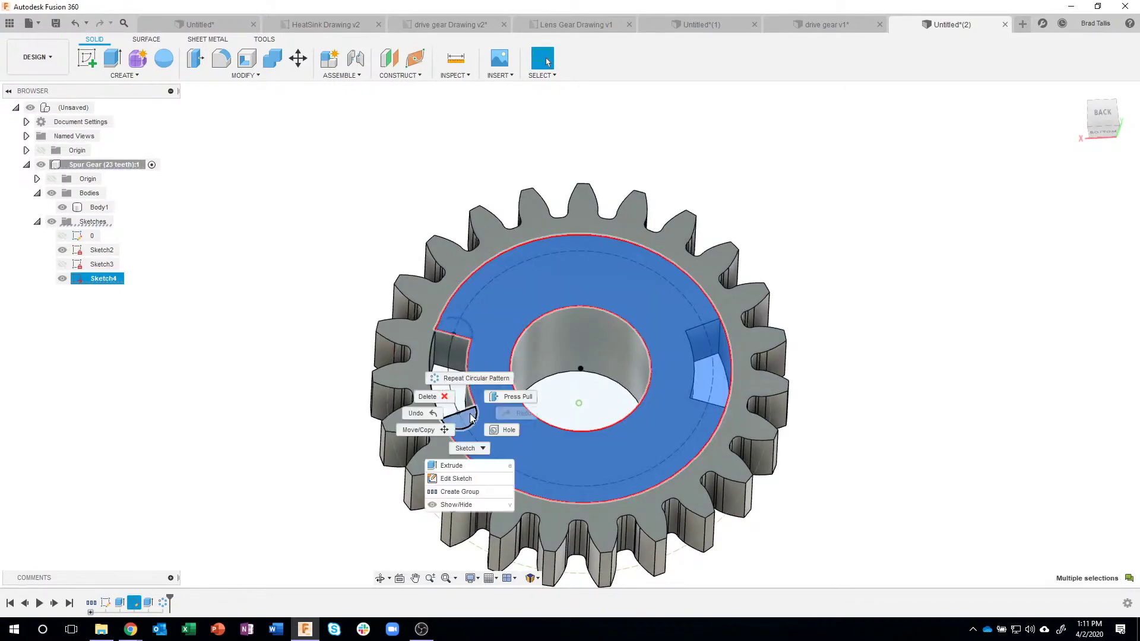
click(466, 469)
shift+middle_drag(576, 363, 555, 348)
drag(435, 372, 444, 394)
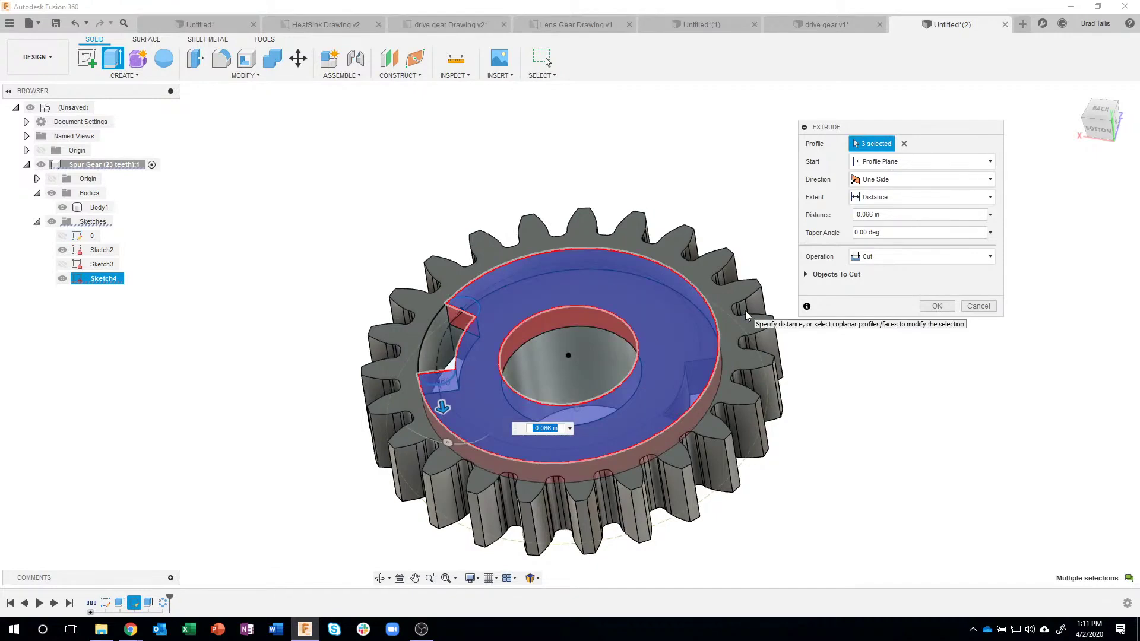
click(884, 214)
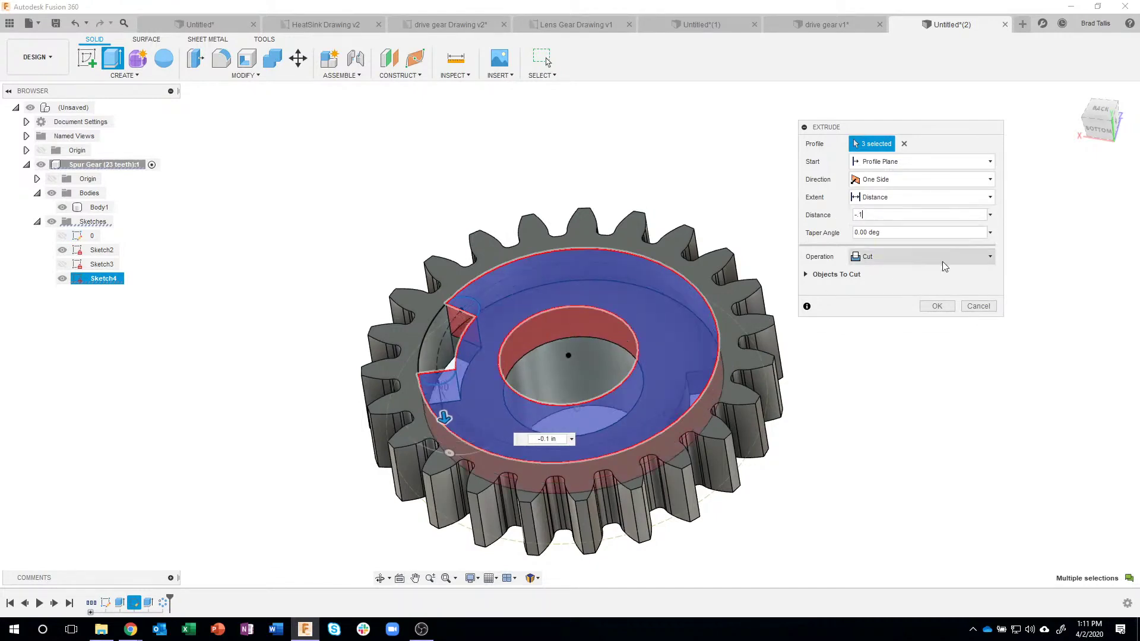
click(937, 306)
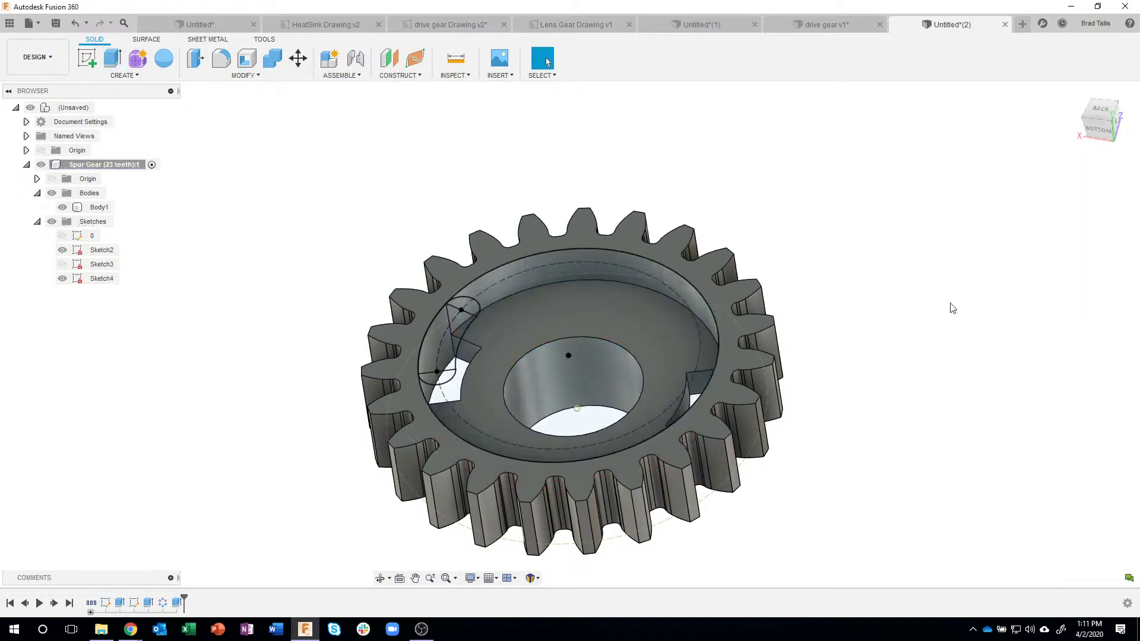
click(63, 279)
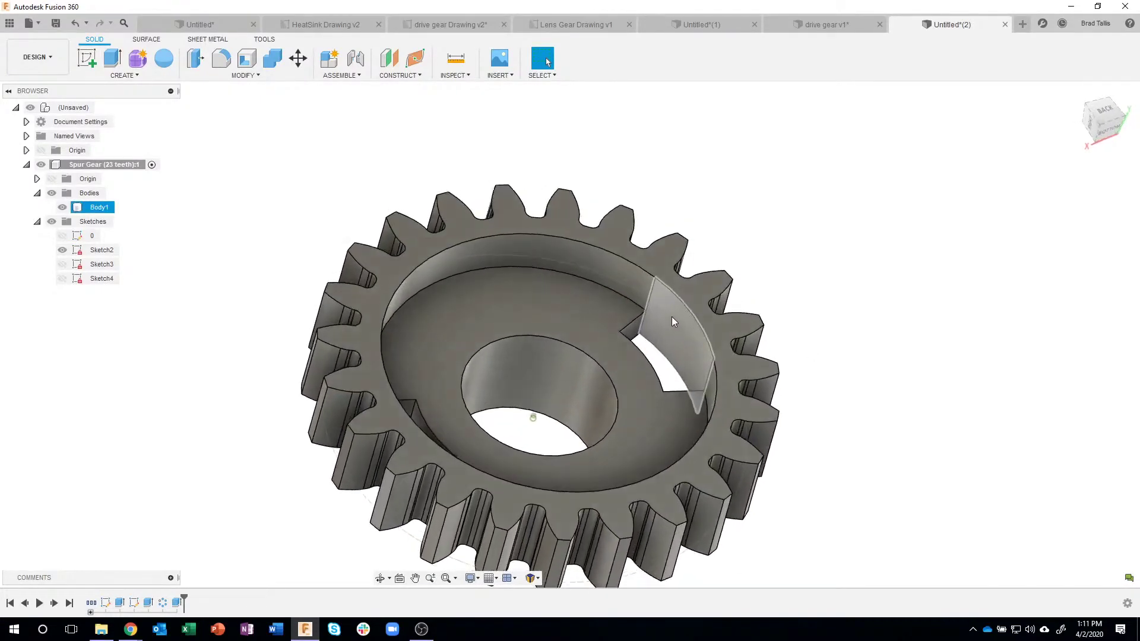
Delete the curved outer face of one slot so it merges with the recess wall.
click(672, 300)
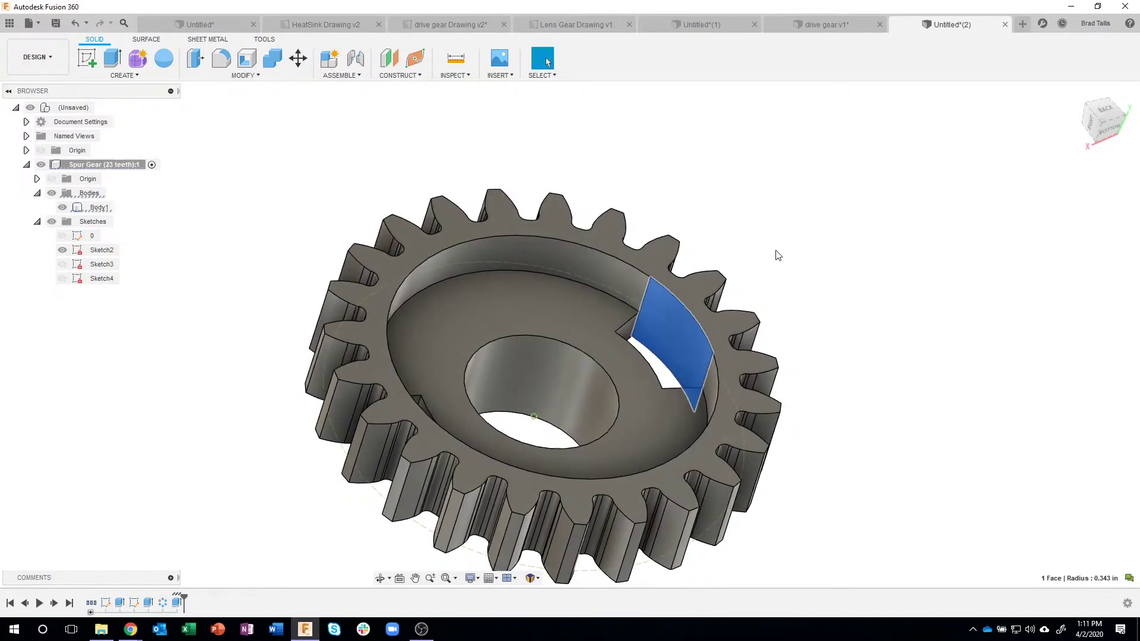
key(Delete)
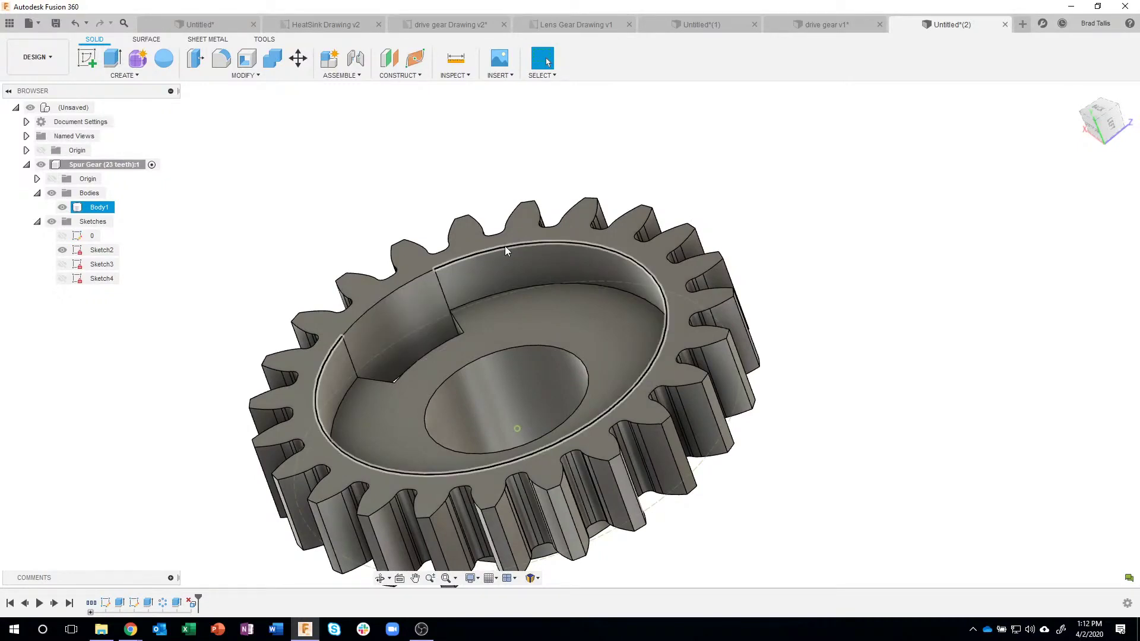
Try deleting the opposite slot's curved outer face, and undo the deletion.
click(418, 287)
key(Delete)
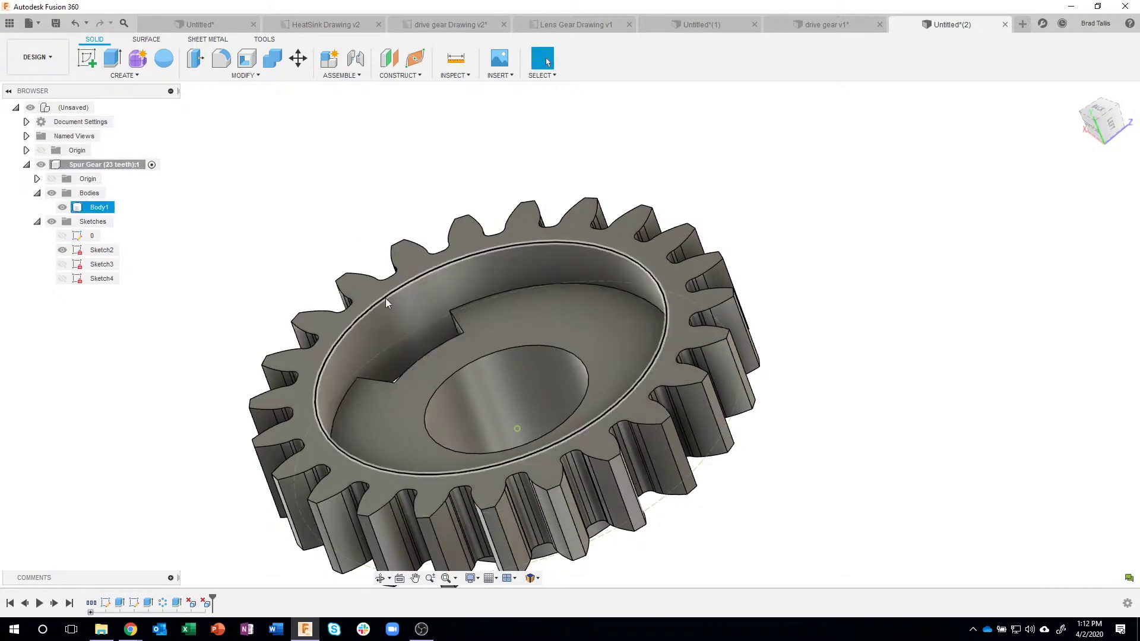
shift+middle_drag(422, 294, 381, 321)
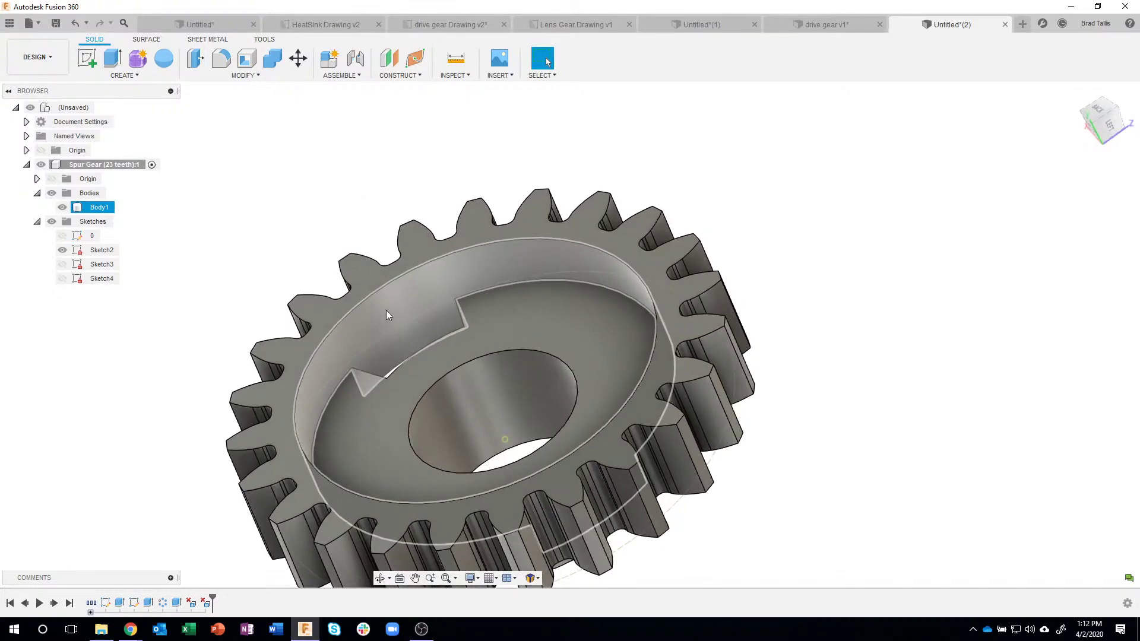
key(ctrl+z)
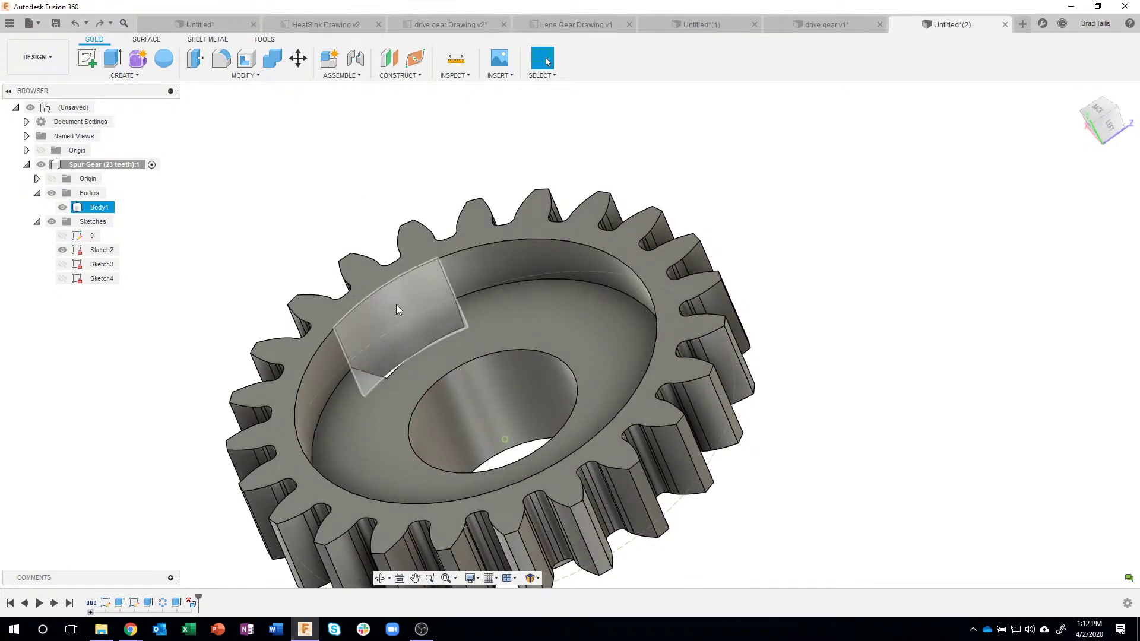
Delete the remaining slot's curved outer face to merge it into the recess wall, and clear the selection.
click(396, 304)
right_click(309, 193)
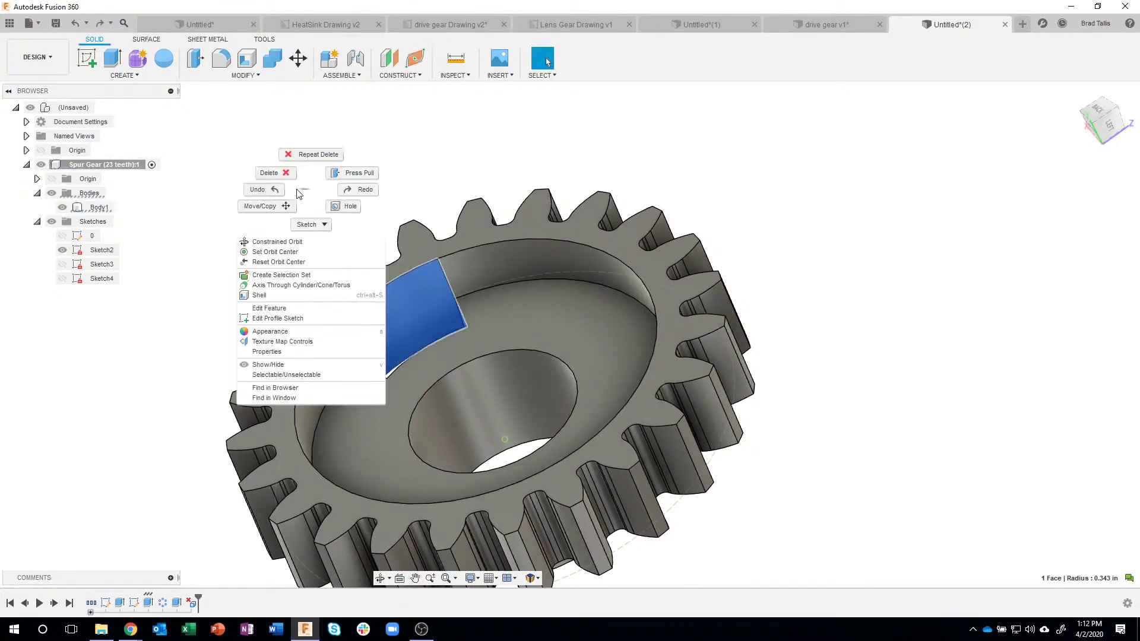
click(514, 180)
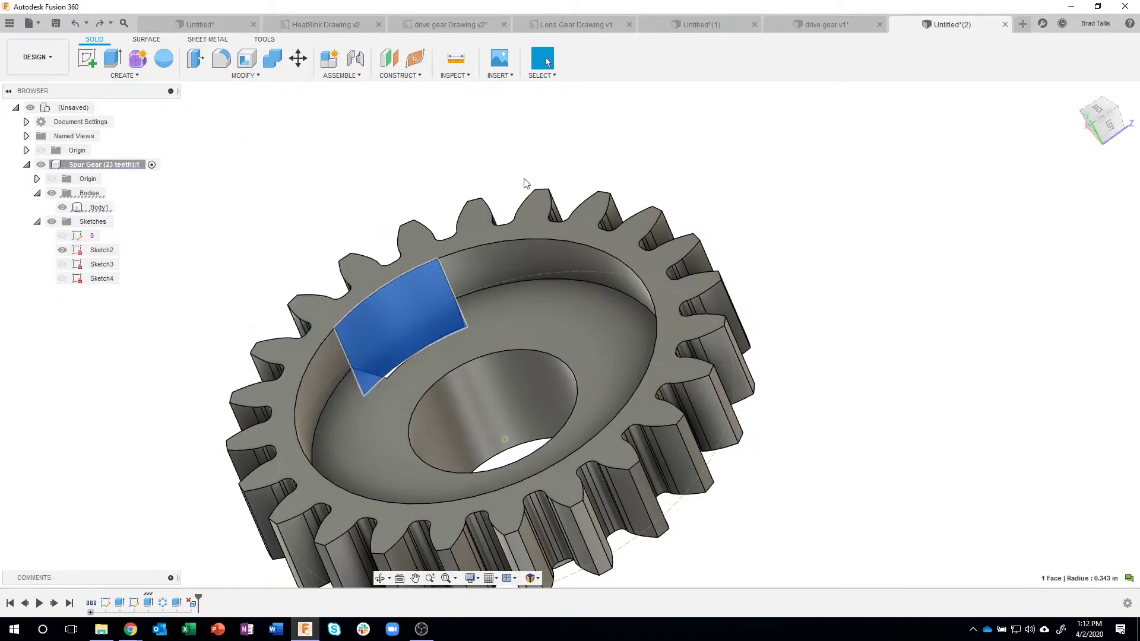
middle_drag(513, 186, 735, 165)
right_click(335, 219)
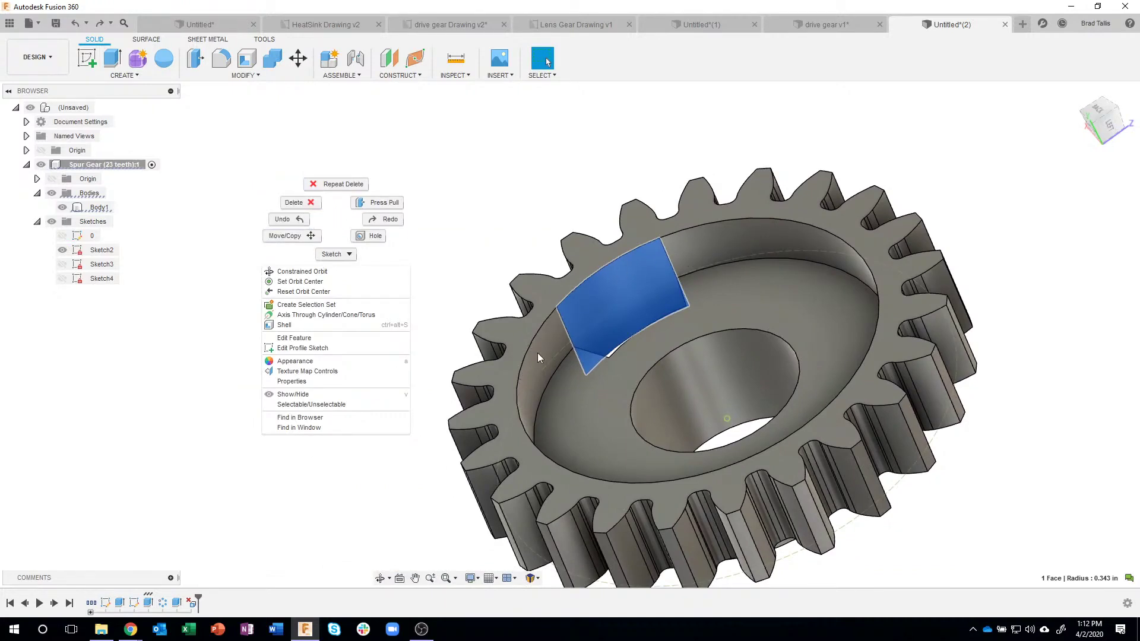
click(294, 203)
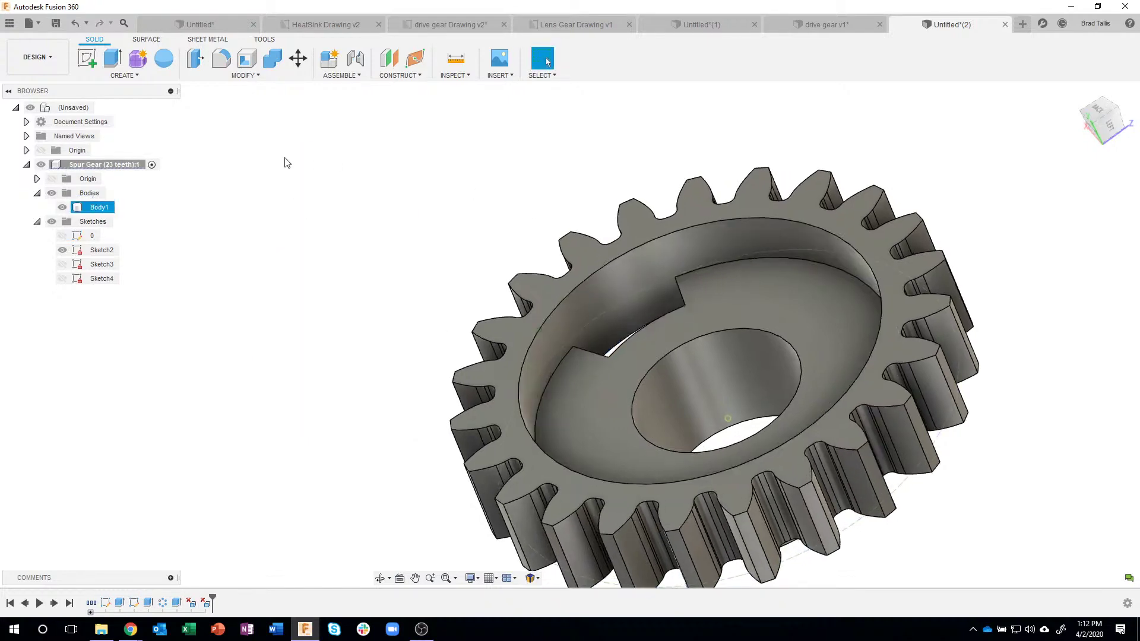
click(278, 158)
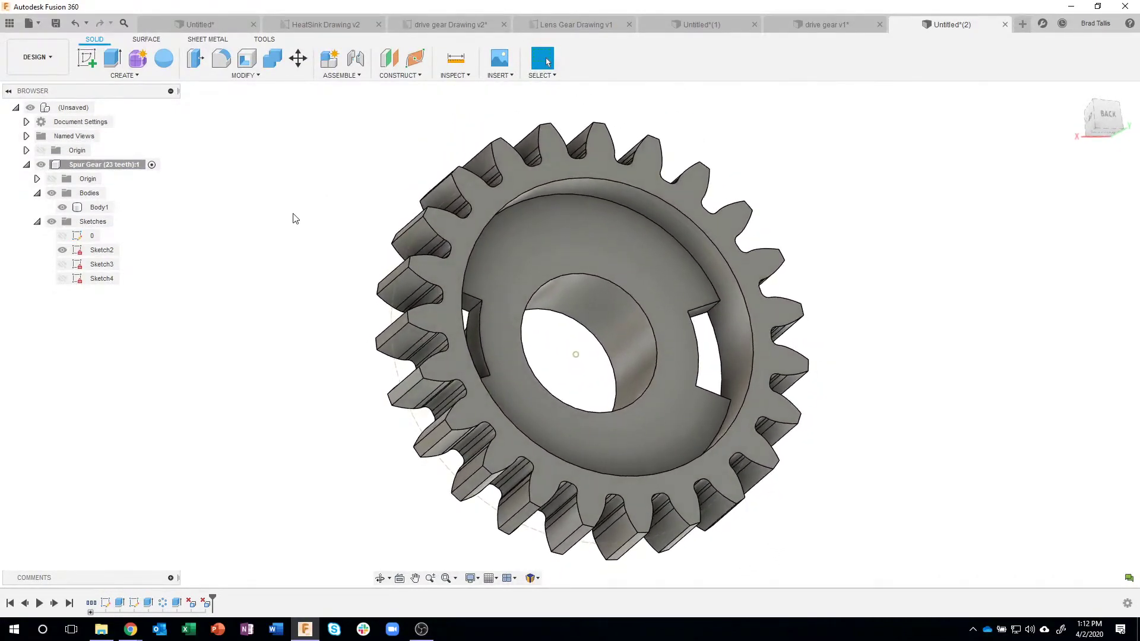
Apply the Nylon 6-6 (White) plastic appearance to the gear body and close the appearance settings.
key(a)
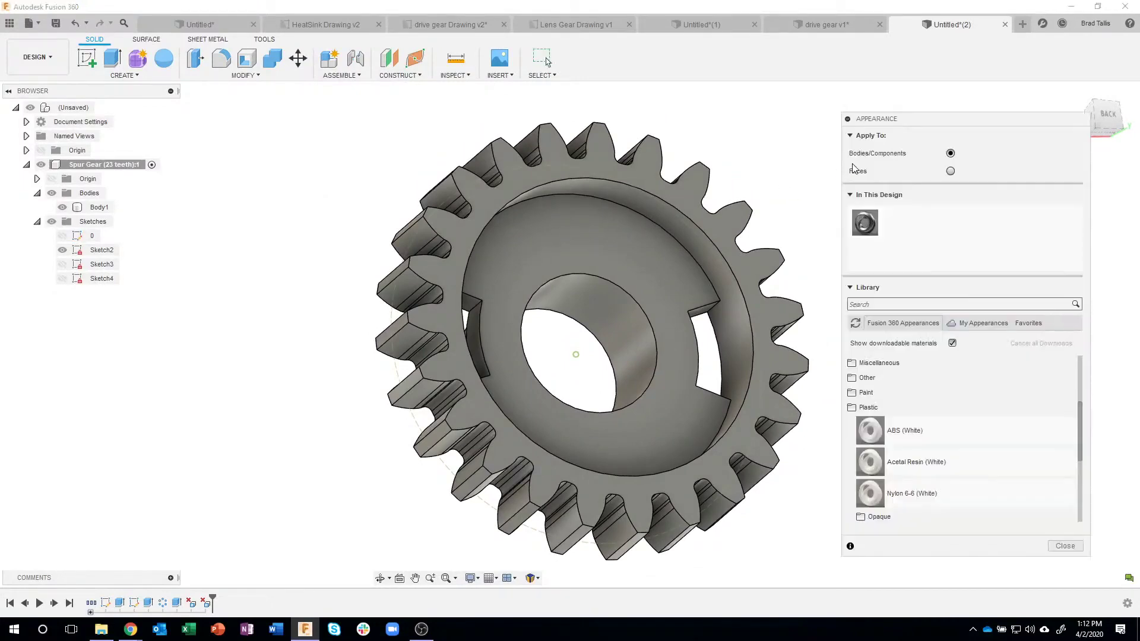
drag(926, 493, 742, 258)
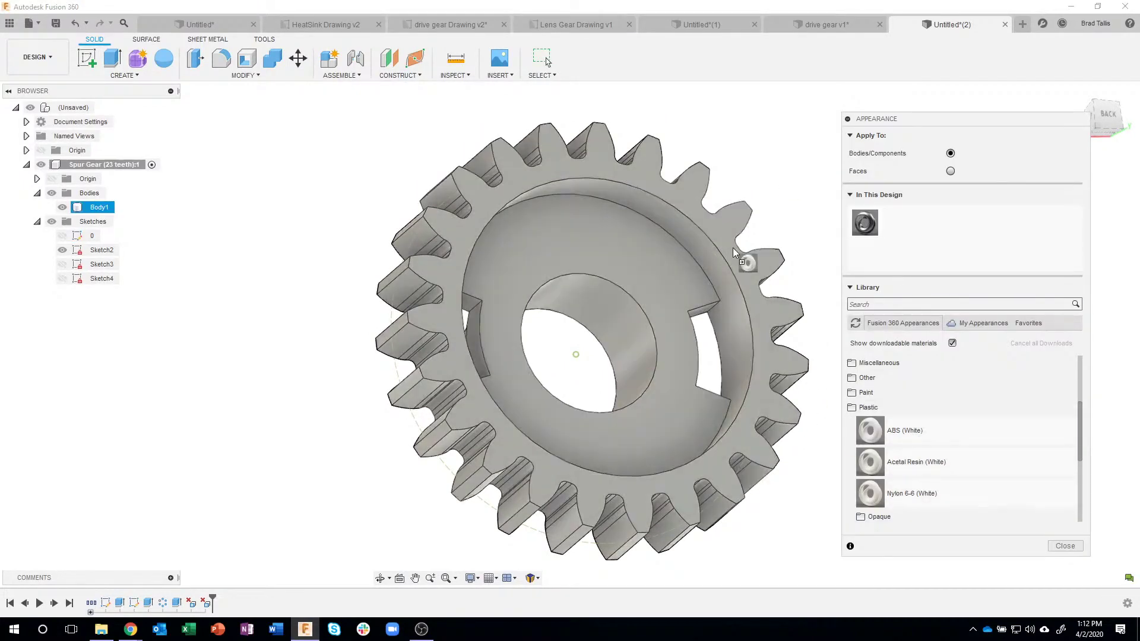
click(1065, 546)
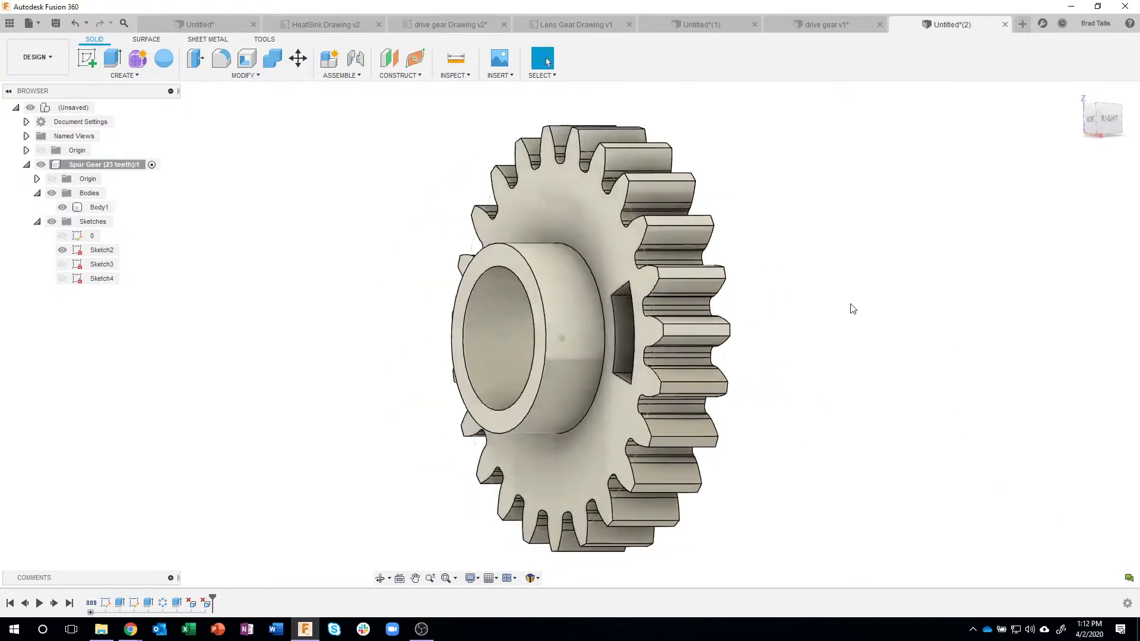